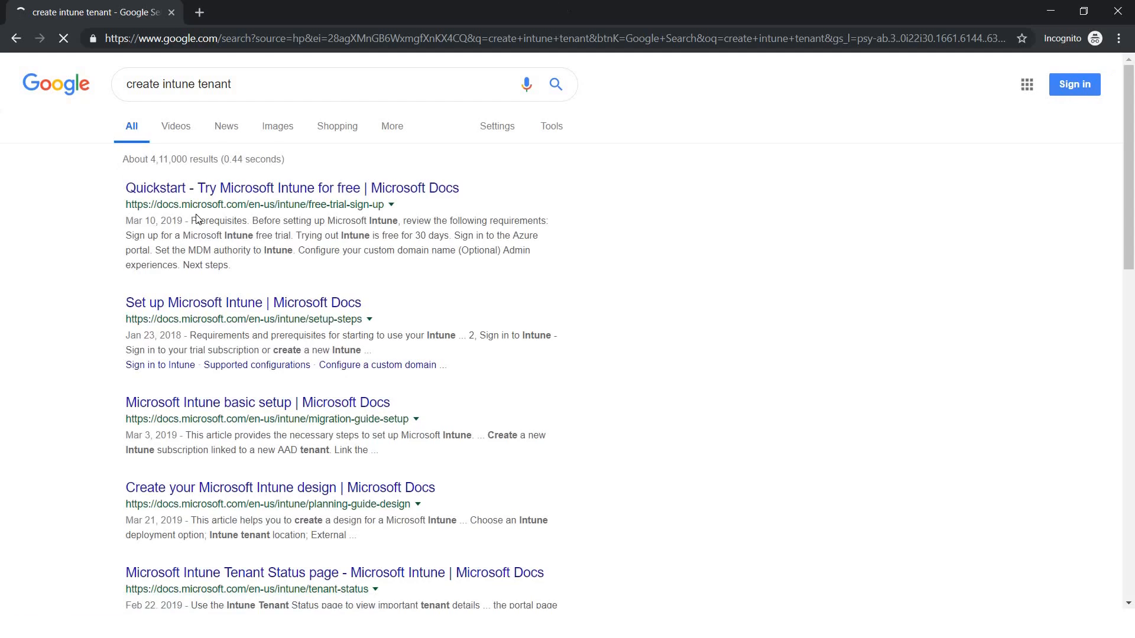
# Open the 'Quickstart - Try Microsoft Intune for free' article and scroll to its free-trial sign-up steps
pyautogui.click(266, 197)
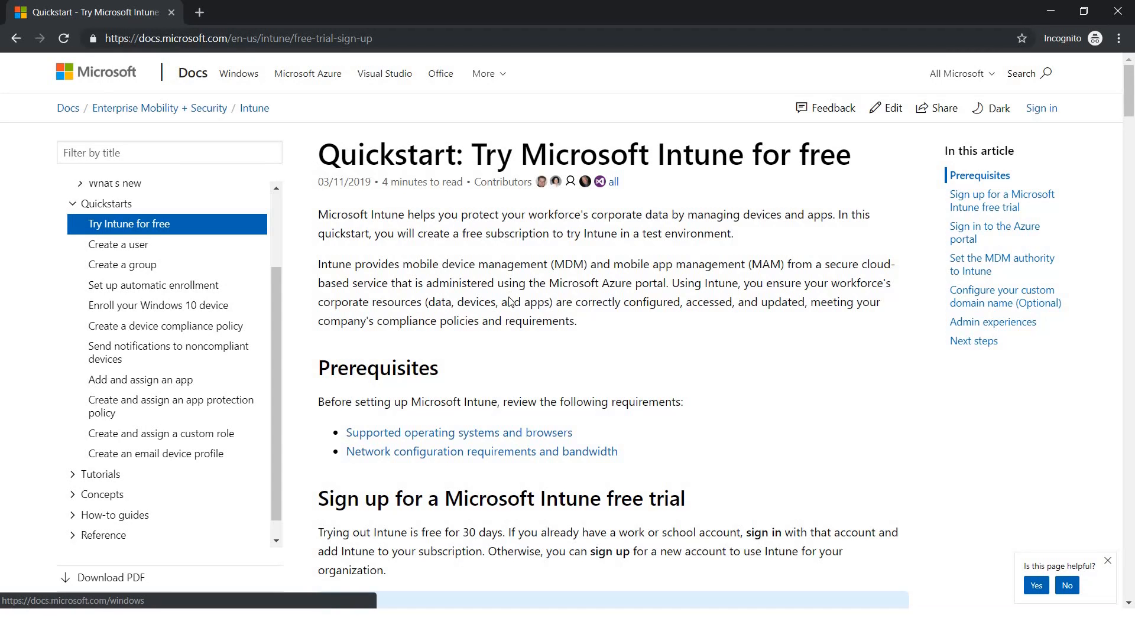
pyautogui.scroll(-3, 510, 301)
pyautogui.scroll(-1, 509, 302)
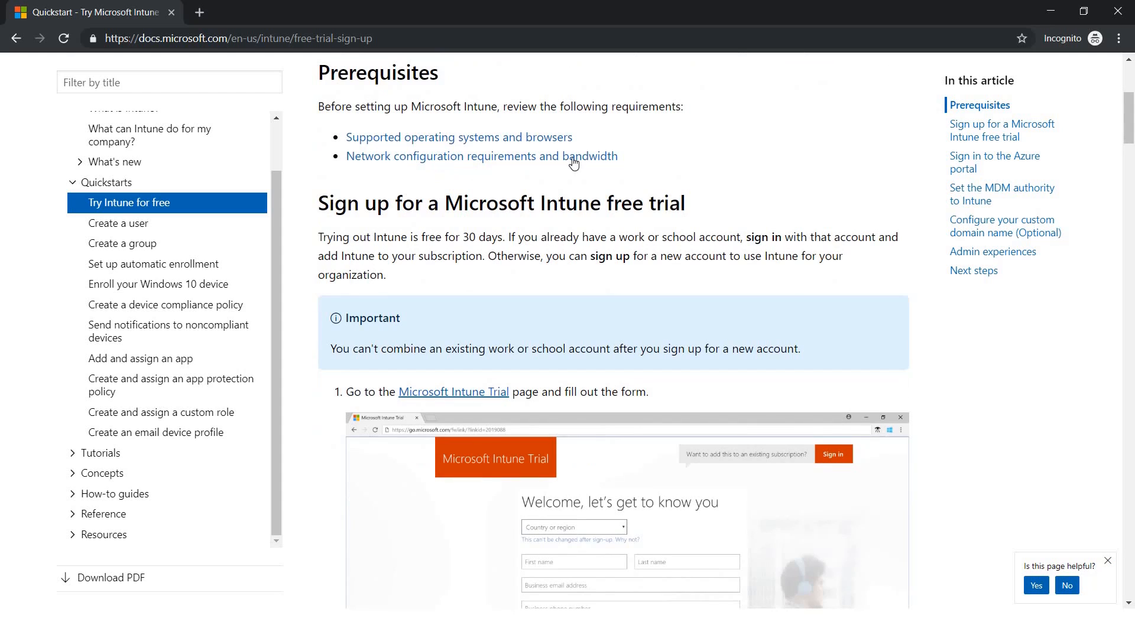
pyautogui.scroll(-8, 573, 161)
pyautogui.scroll(-20, 575, 162)
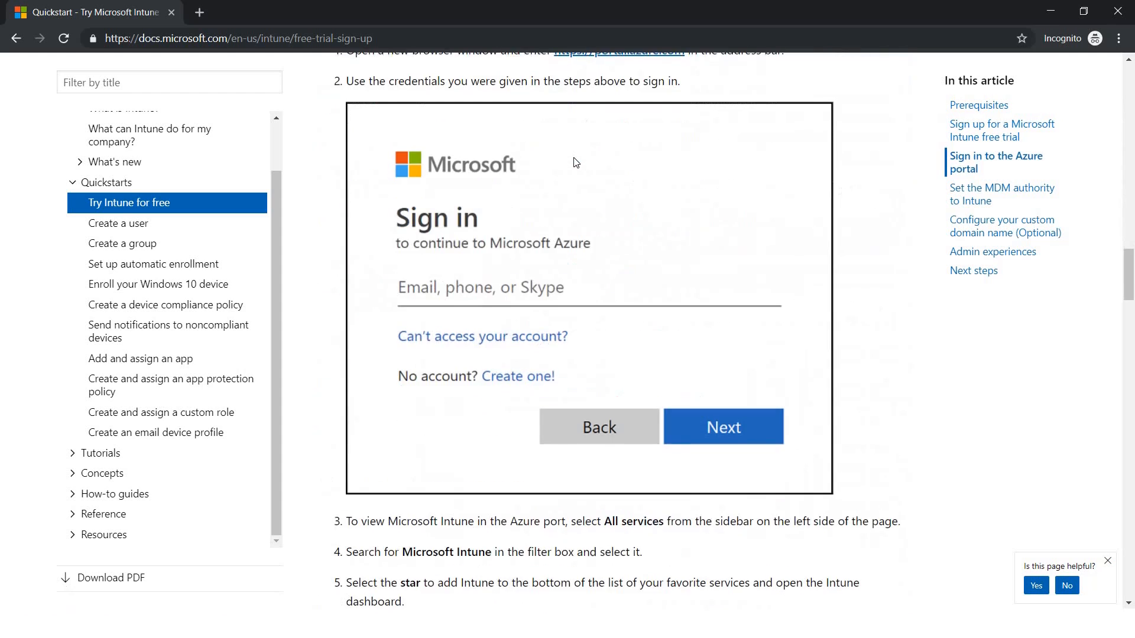
pyautogui.scroll(20, 576, 162)
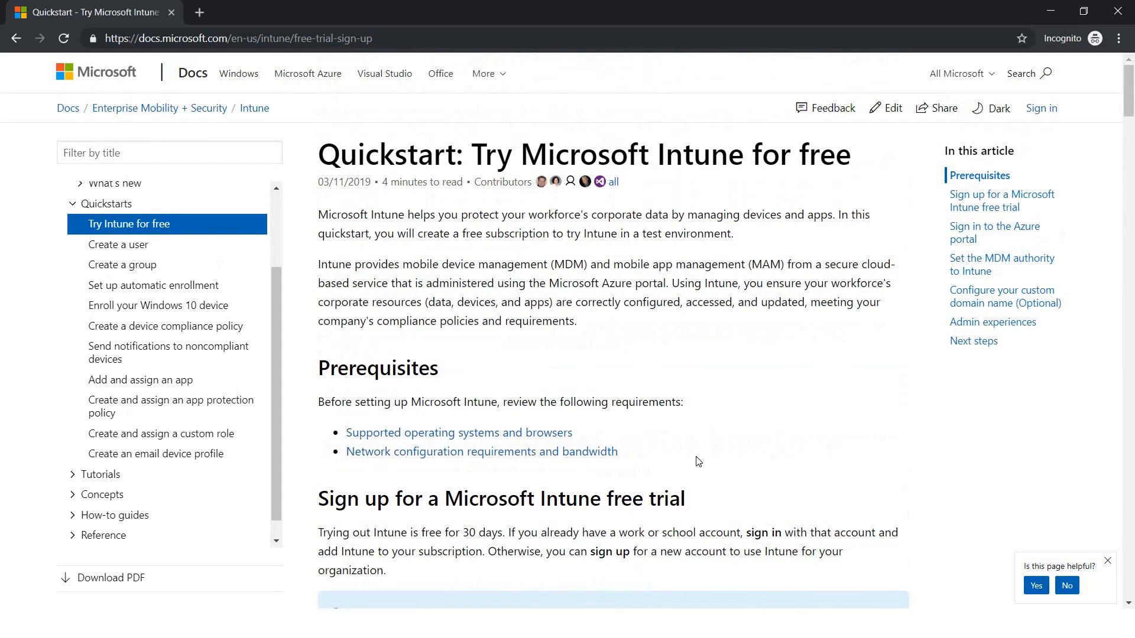
pyautogui.scroll(-5, 700, 449)
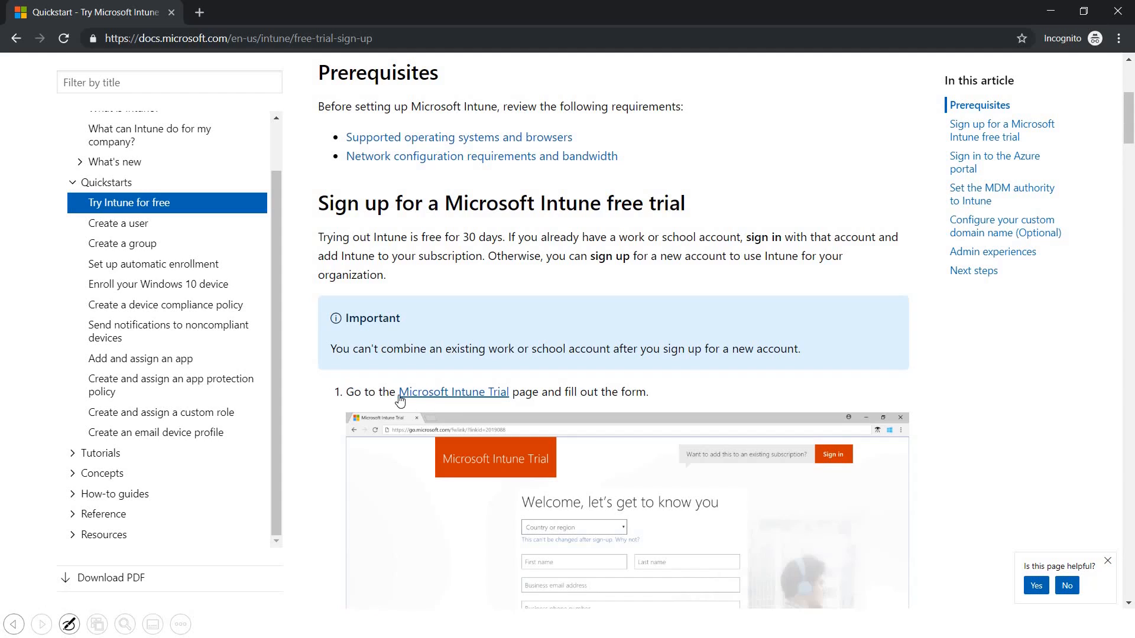
# Load the Microsoft Intune Trial signup page in a new tab by pasting its address
pyautogui.click(468, 395)
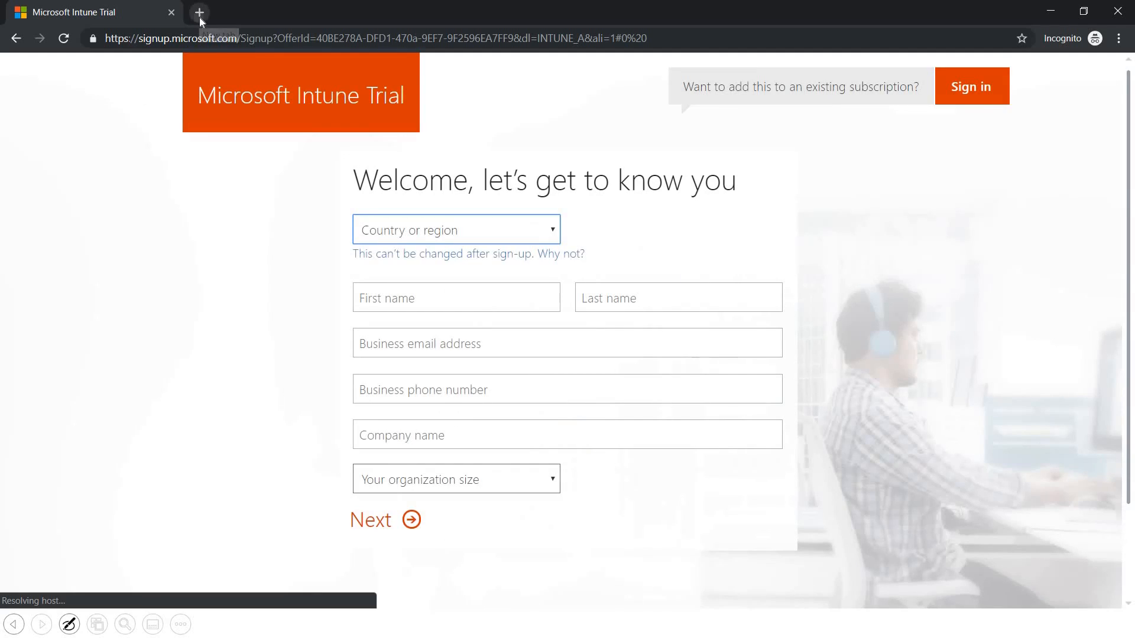
pyautogui.click(200, 13)
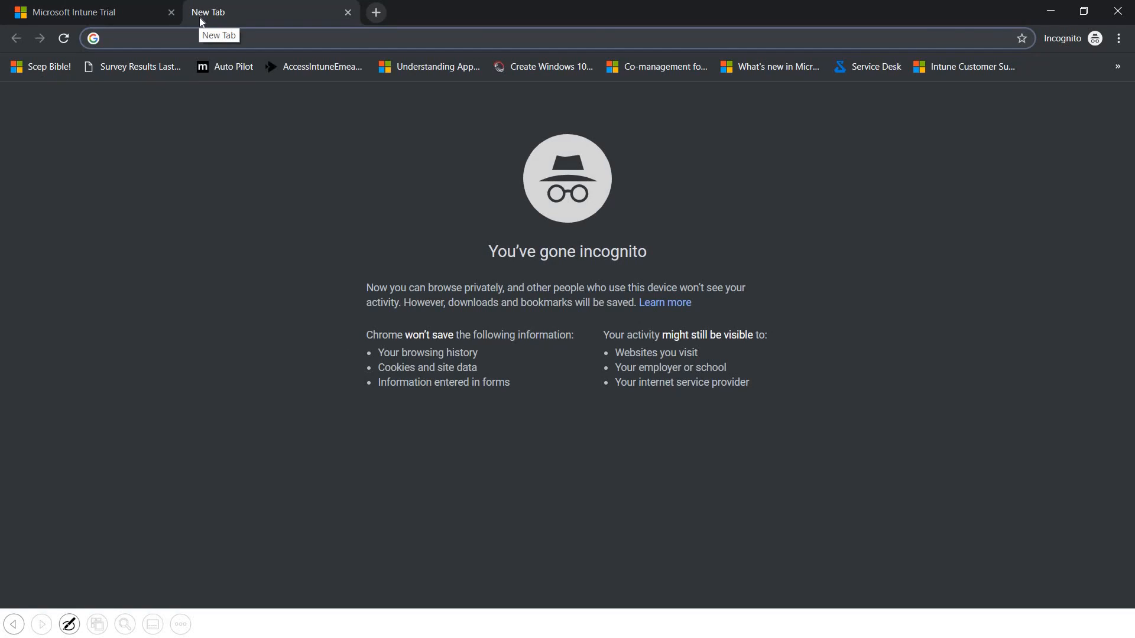
pyautogui.write('go')
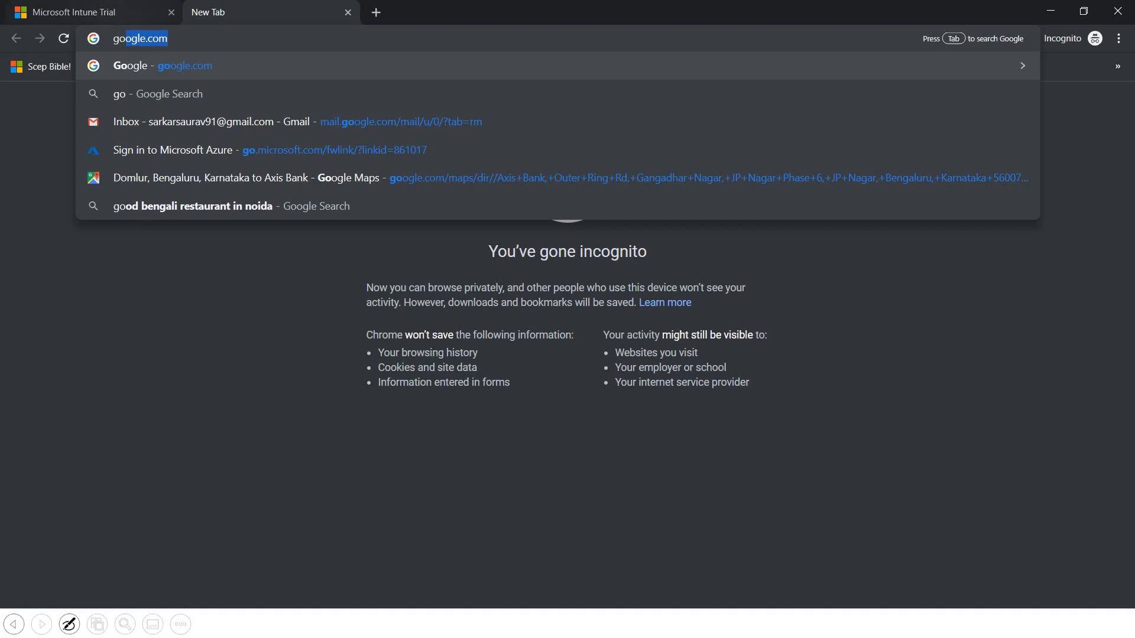
pyautogui.click(118, 16)
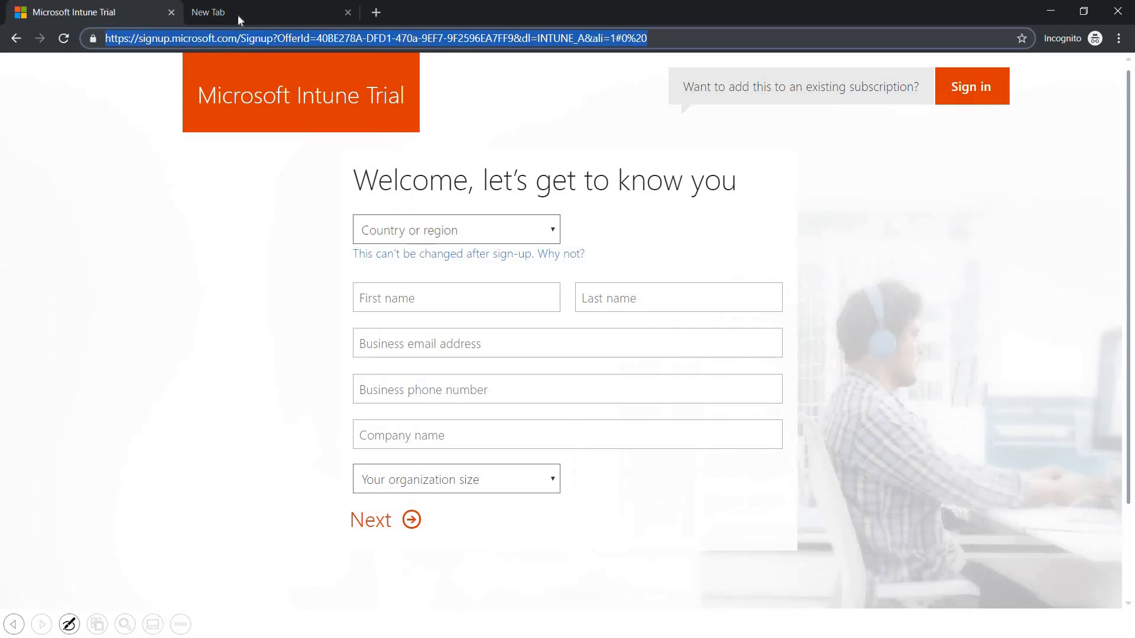
pyautogui.click(238, 15)
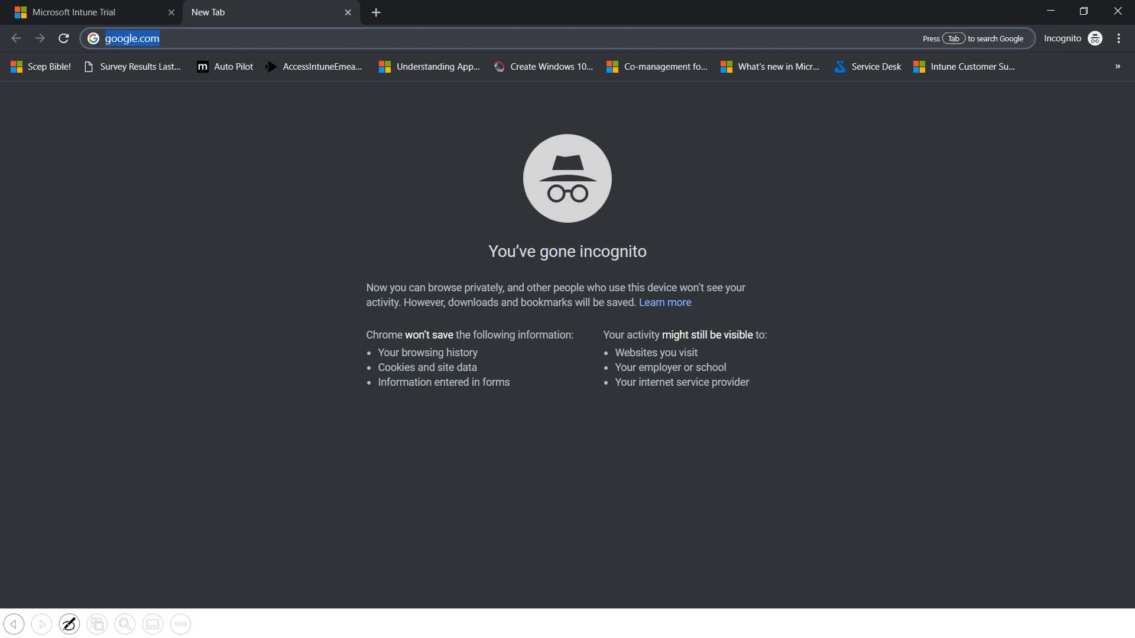
pyautogui.write('https://signup.microsoft.com/Signup?OfferId=40BE278A-DFD1-470a-9EF7-9F2596EA7FF9&dl=INTUNE_A&ali=1#0%20')
pyautogui.press('Return')
# Return the first tab to the quickstart, highlight the 30-day trial sentence, then show the signup tab
pyautogui.click(73, 16)
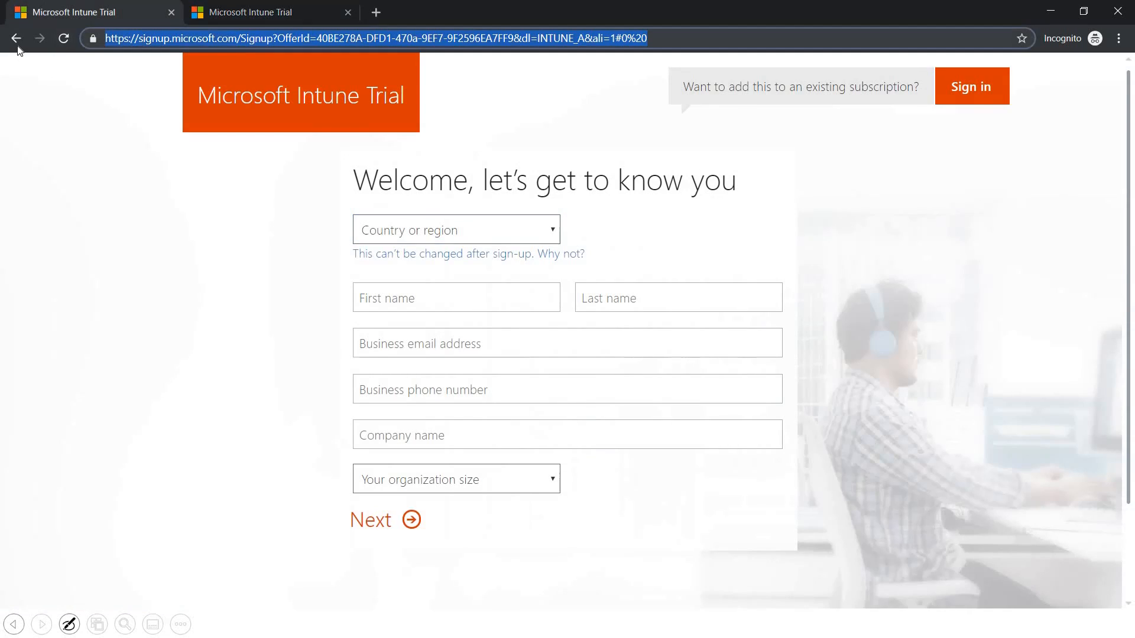
pyautogui.click(15, 38)
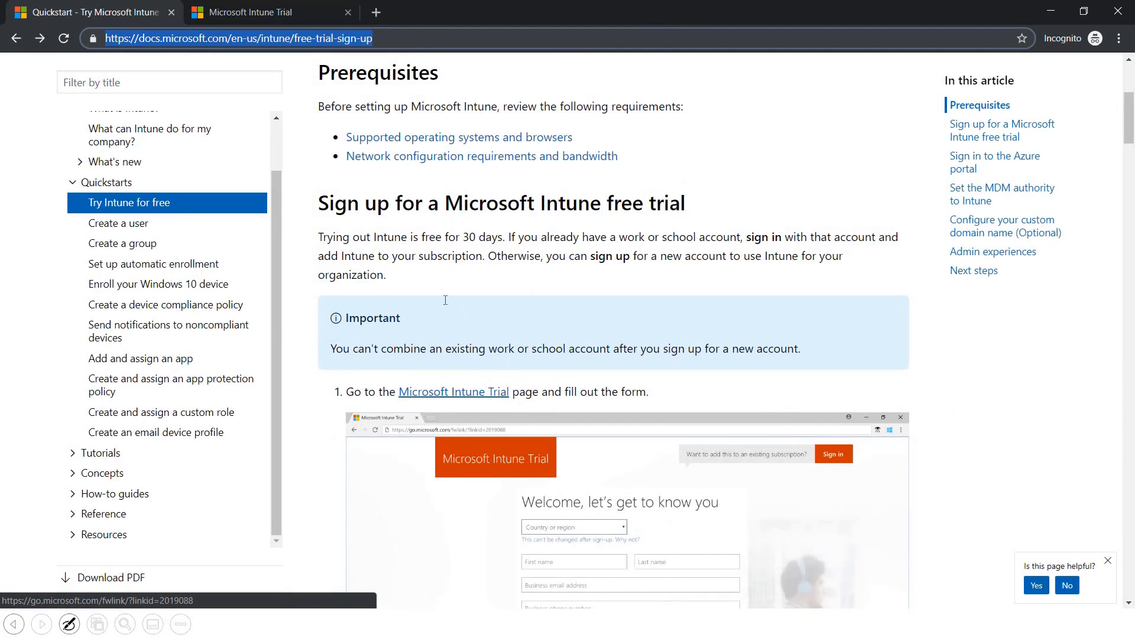
pyautogui.moveTo(319, 313); pyautogui.dragTo(495, 309)
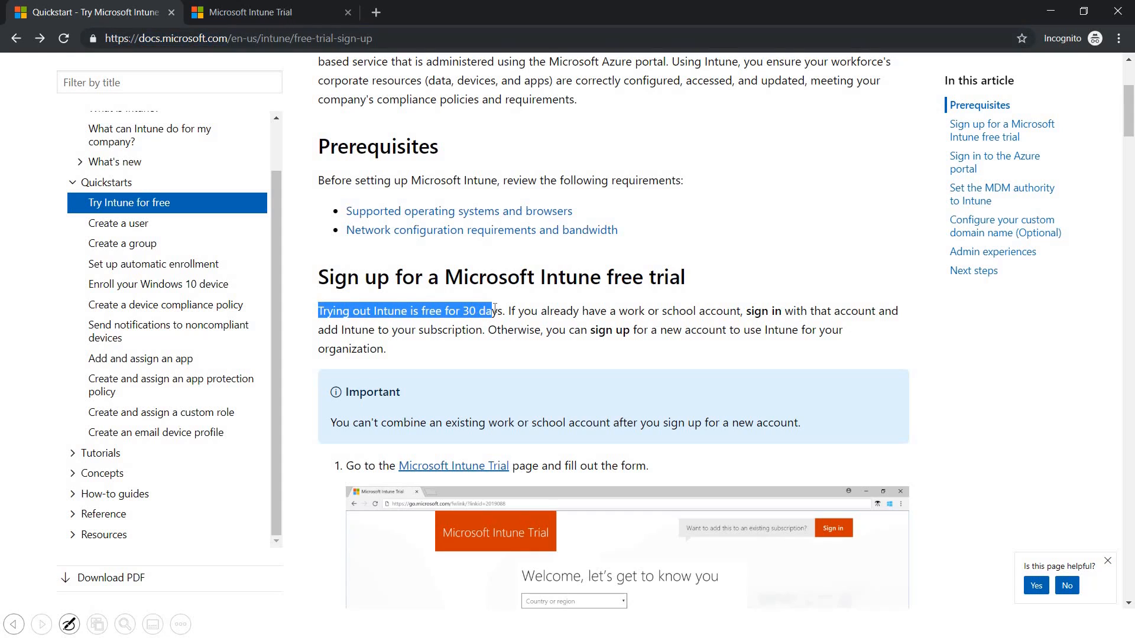
pyautogui.scroll(4, 495, 310)
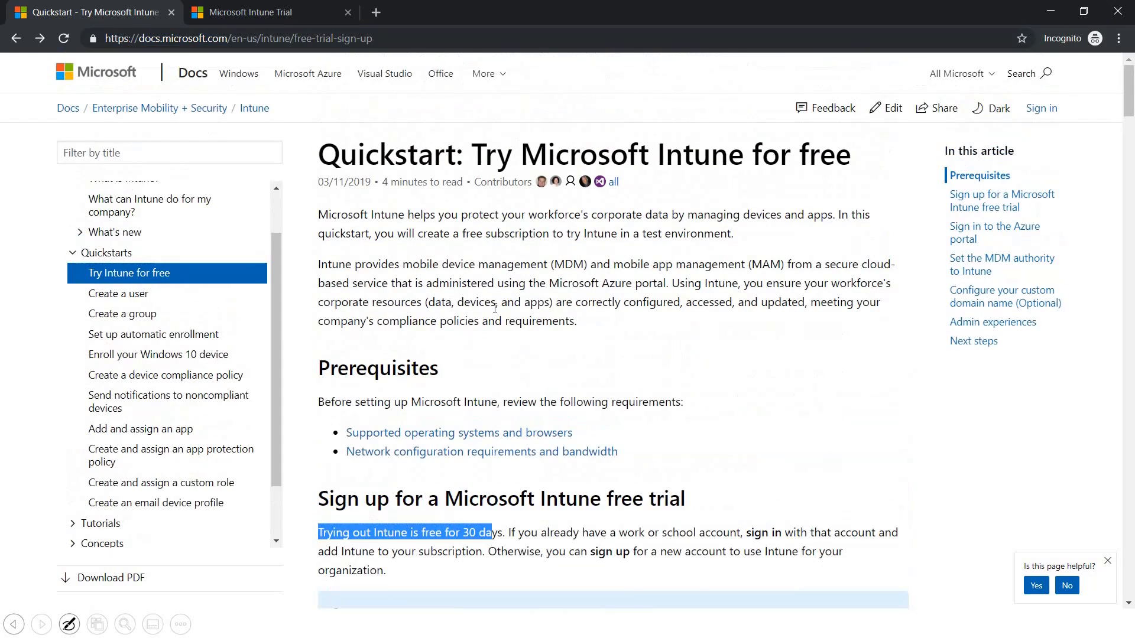
pyautogui.click(274, 11)
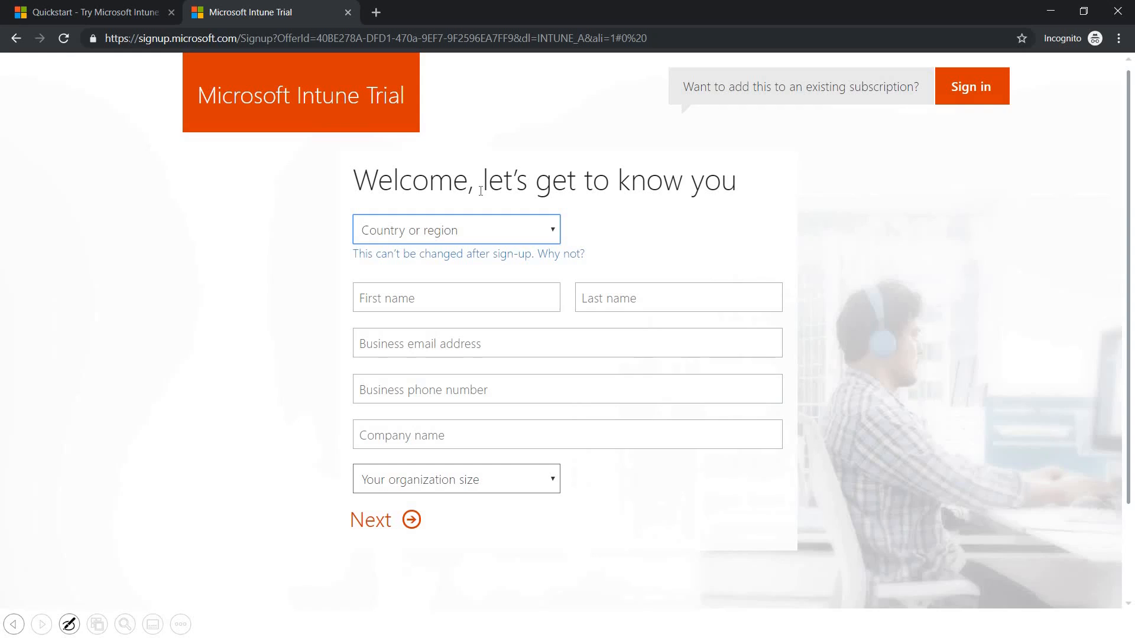
# Select India as the country and enter the first and last name, business e-mail and phone number
pyautogui.click(538, 237)
pyautogui.write('in')
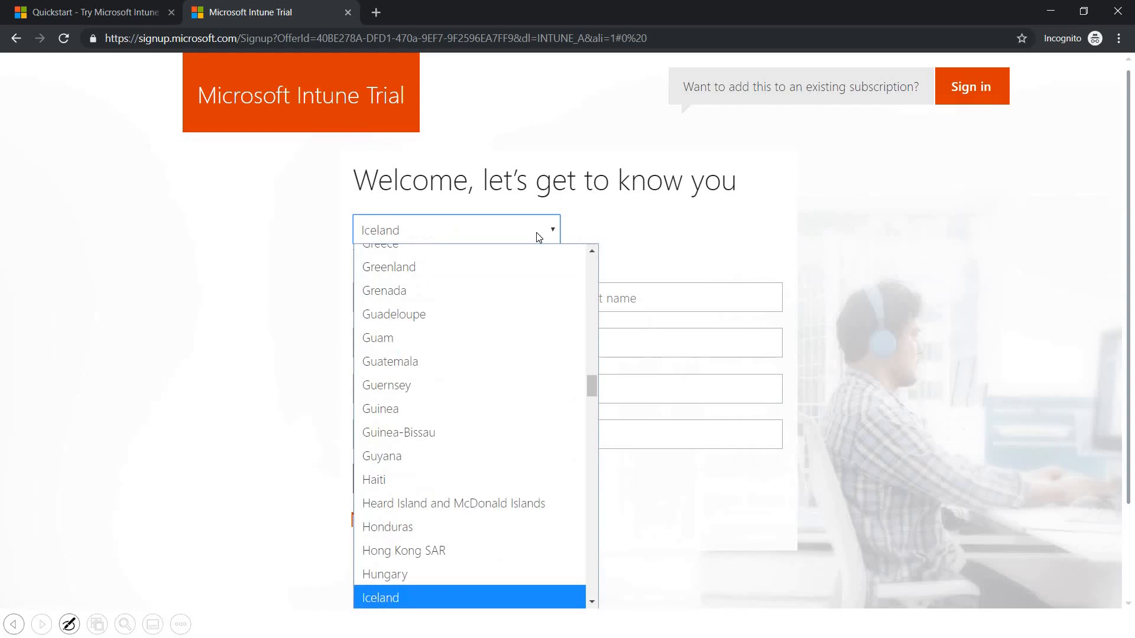
pyautogui.press('Return')
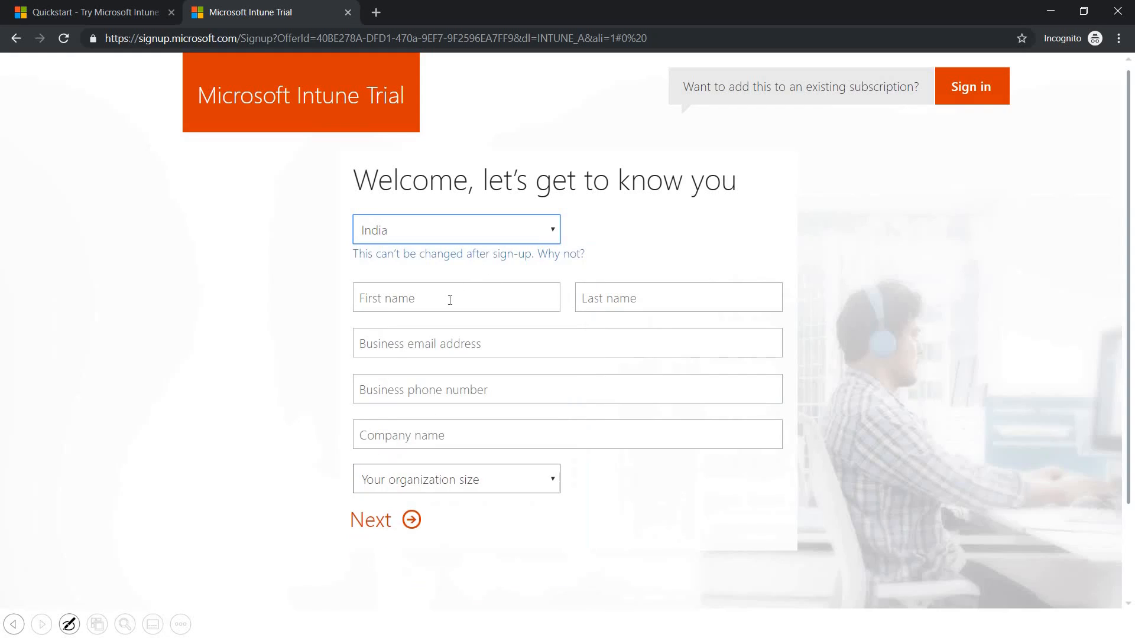
pyautogui.click(452, 304)
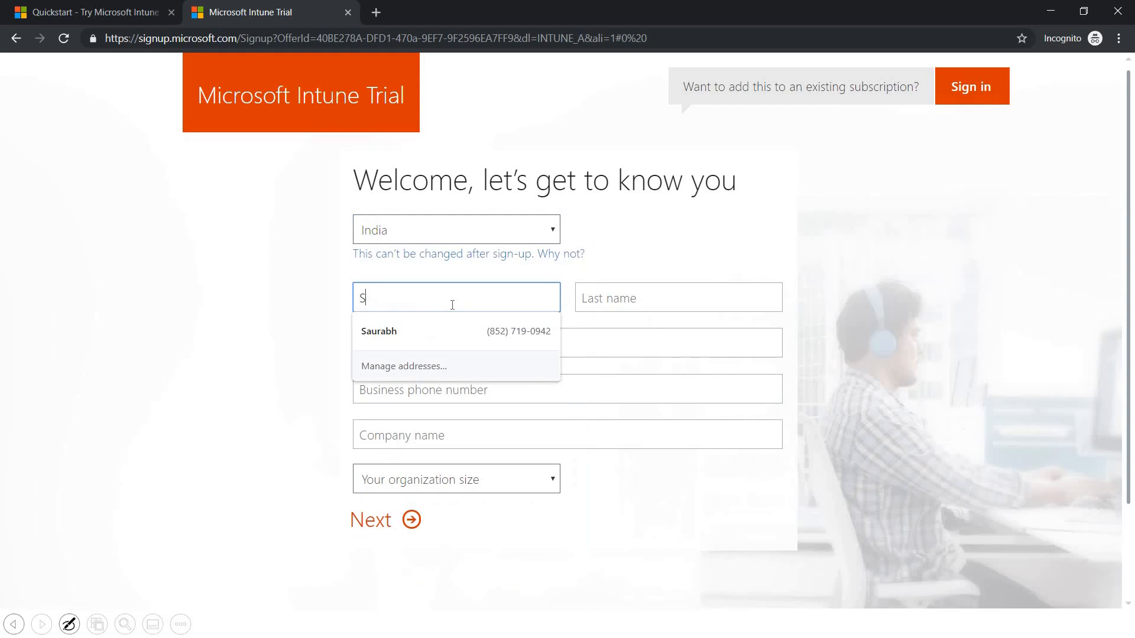
pyautogui.press('Tab')
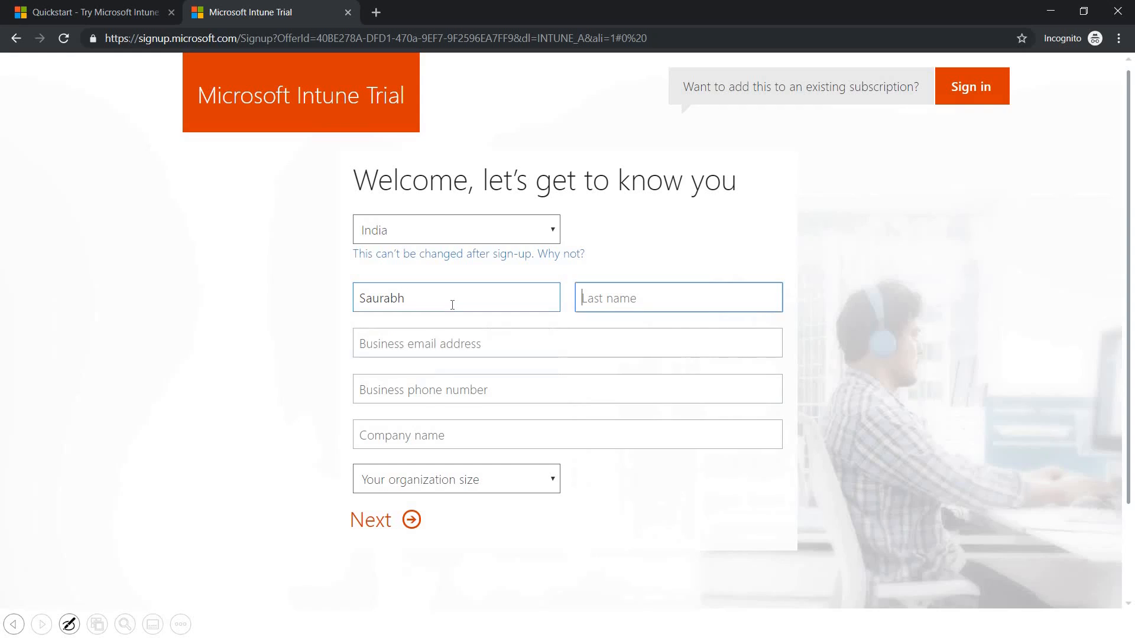
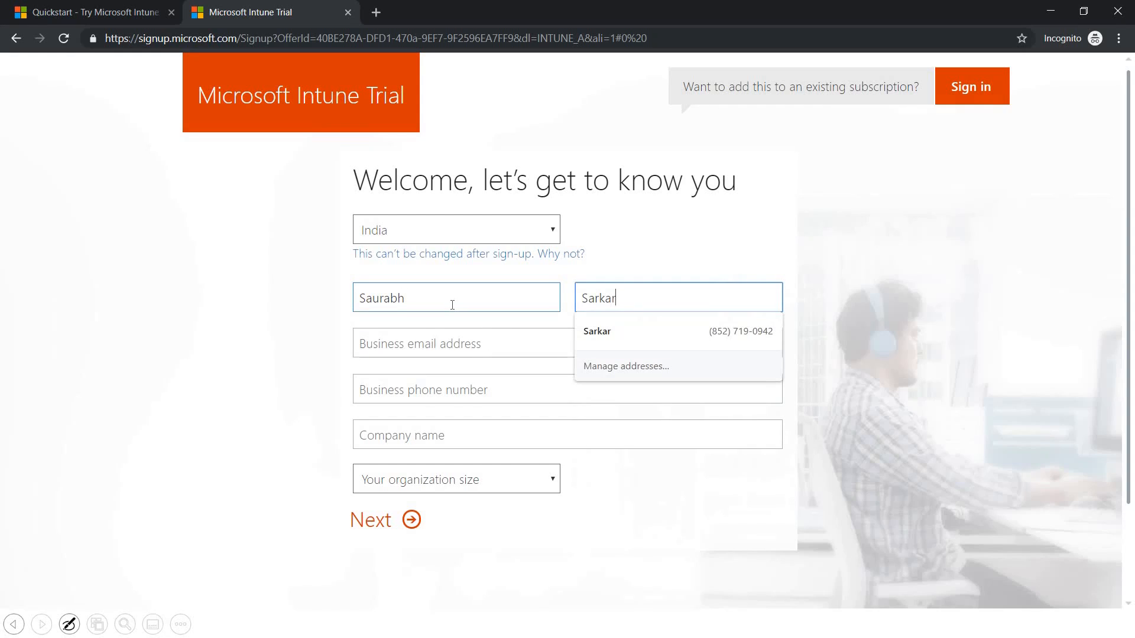
pyautogui.press('Tab')
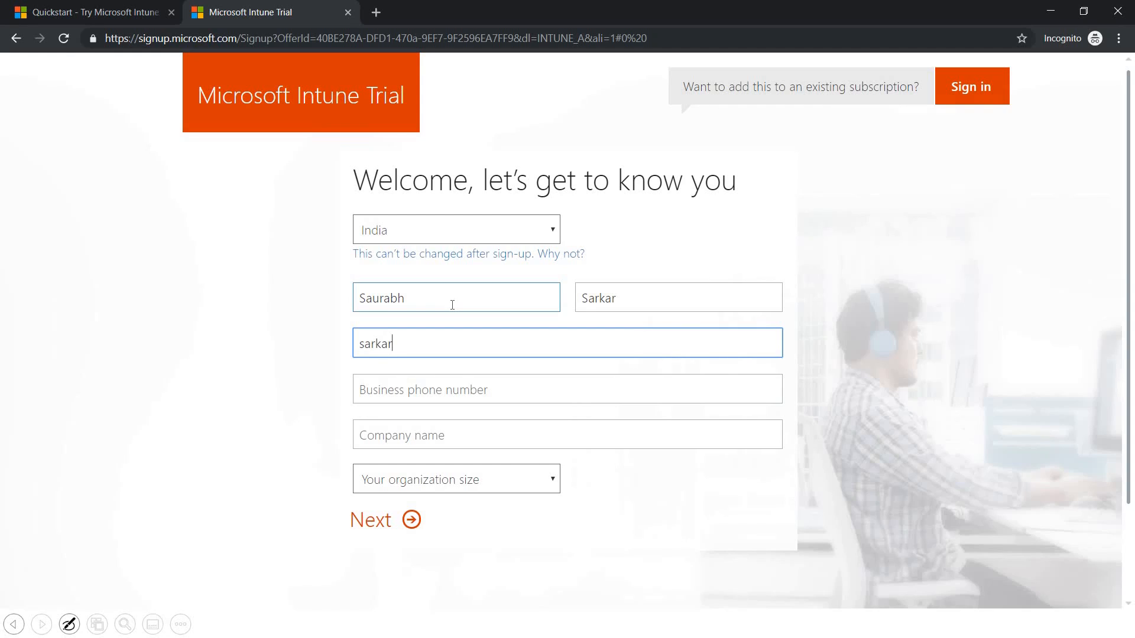
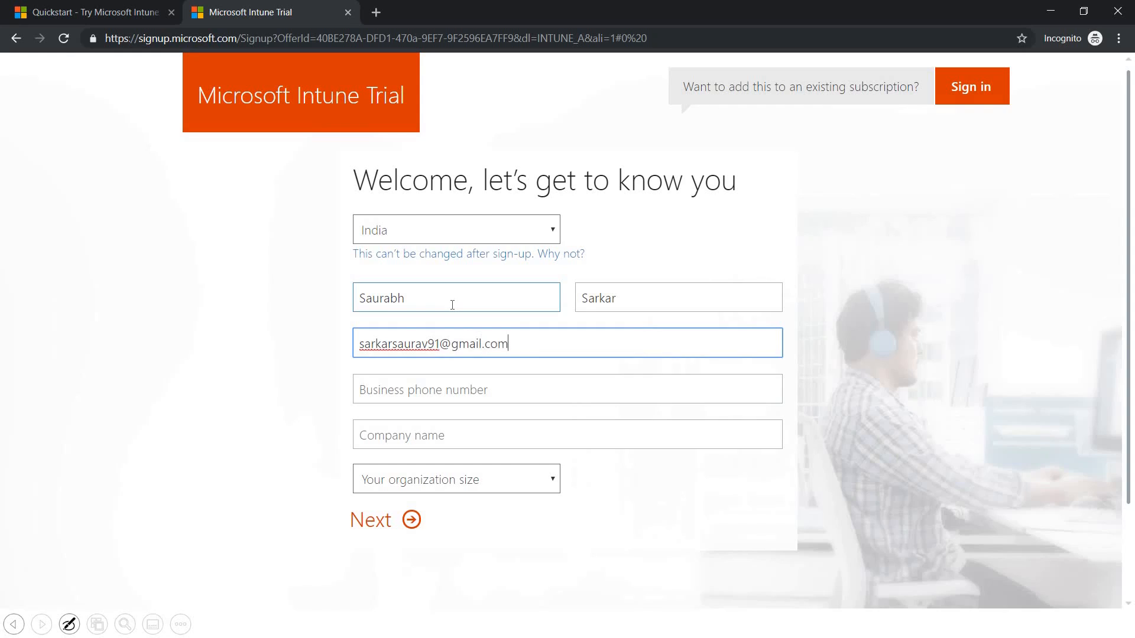
pyautogui.press('Tab')
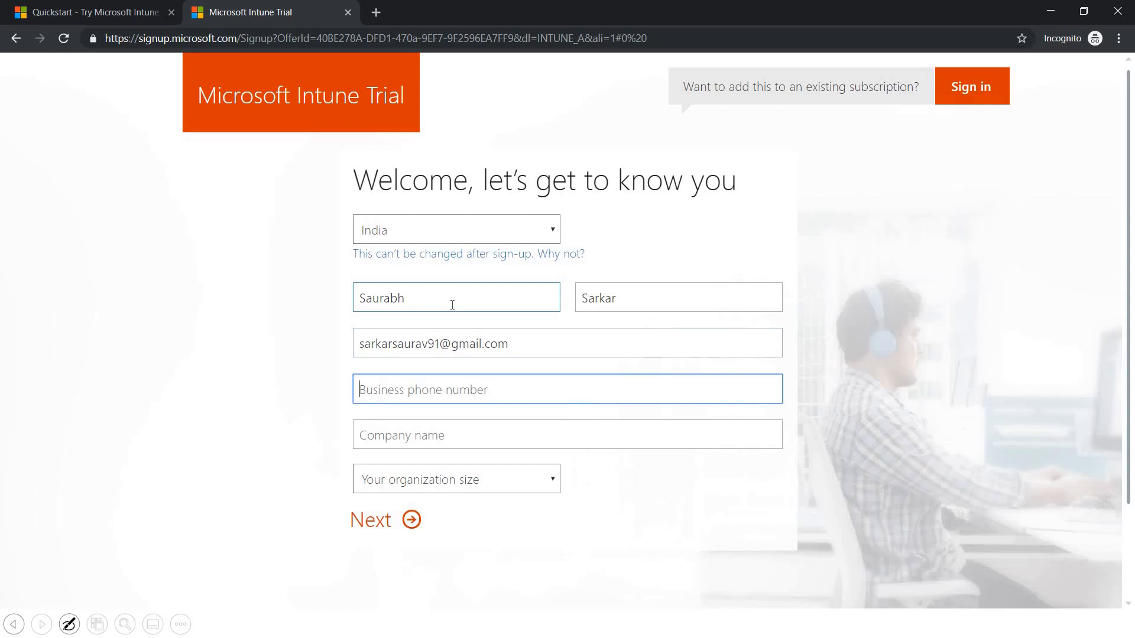
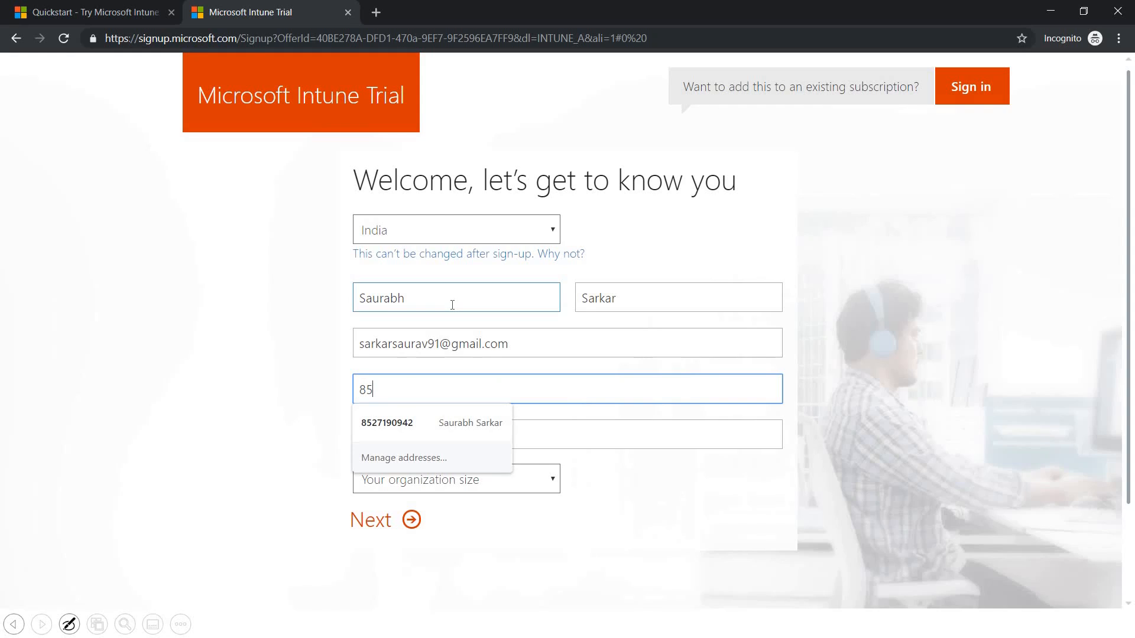
# Enter company name EverythingAboutIntune, choose 50-249 people, and submit the welcome form
pyautogui.press('Tab')
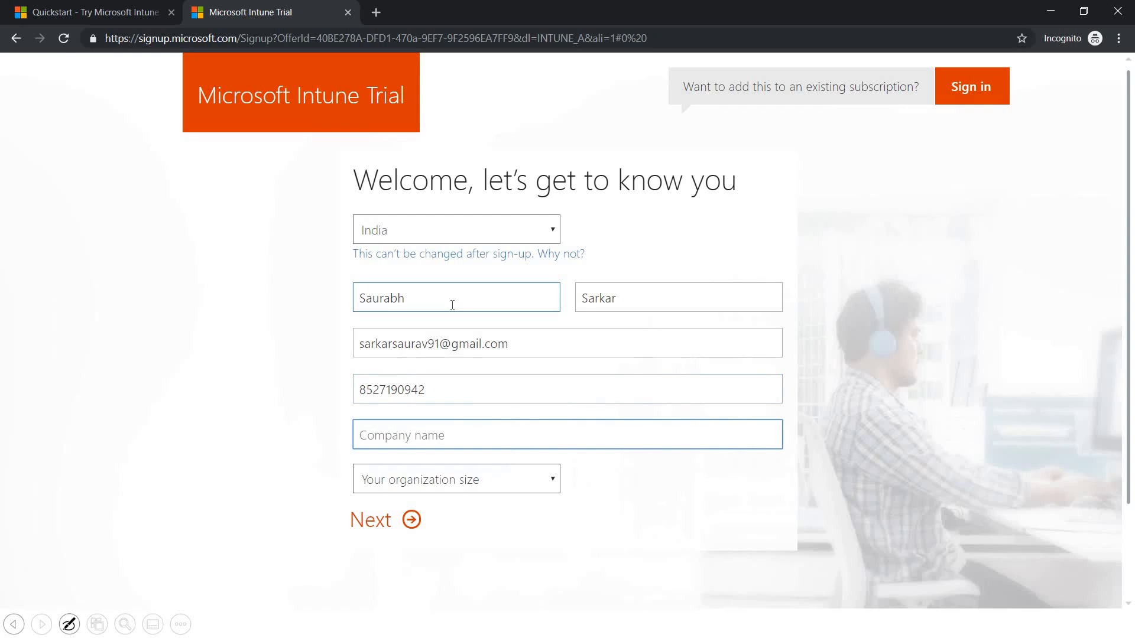
pyautogui.write('EverythingAboutIntune')
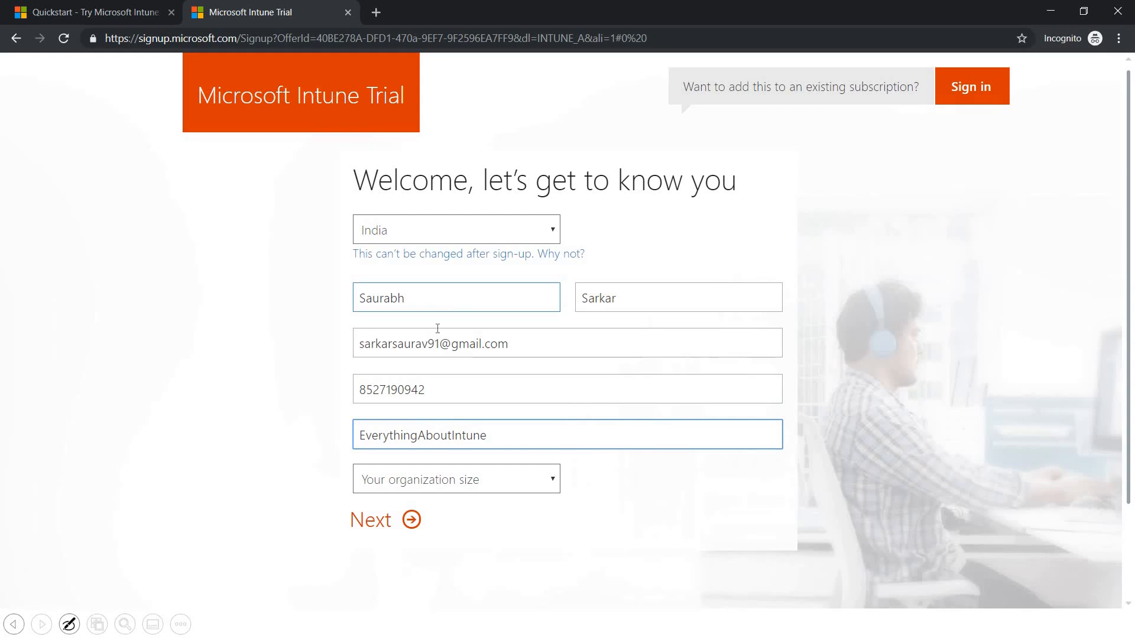
pyautogui.click(476, 488)
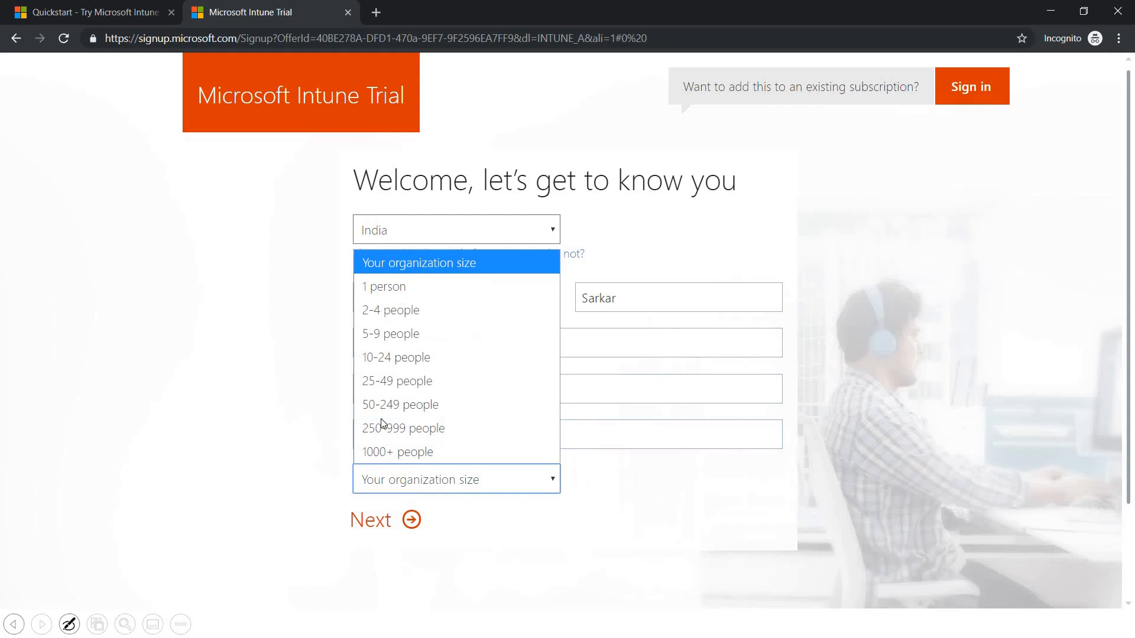
pyautogui.click(398, 518)
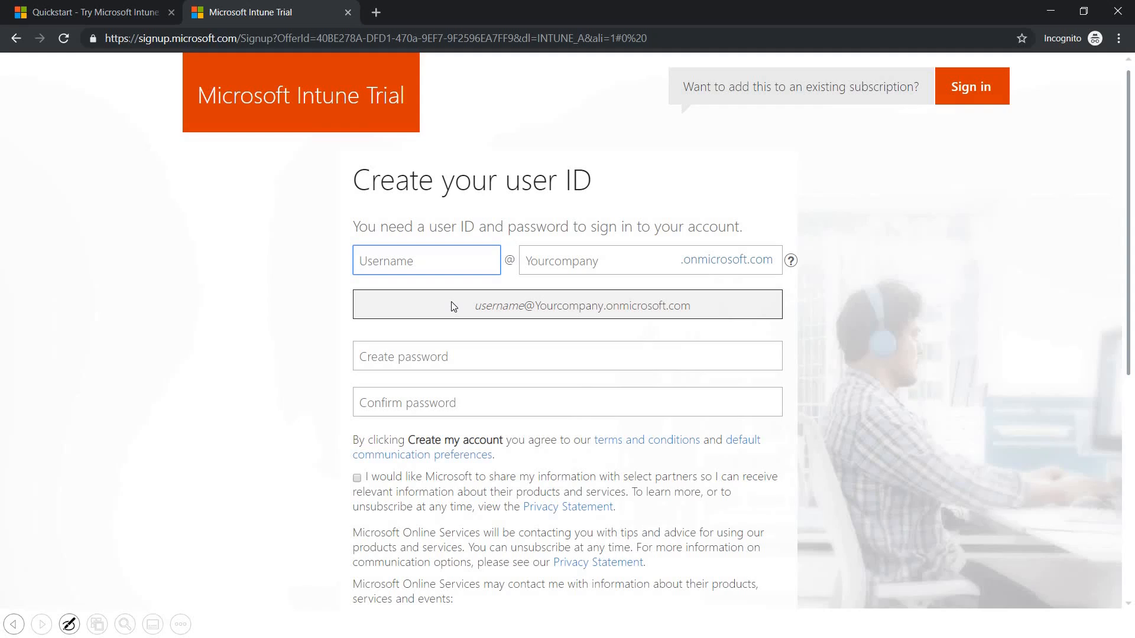
# Enter the username and adjust the company domain until an available one is accepted
pyautogui.write('saurav')
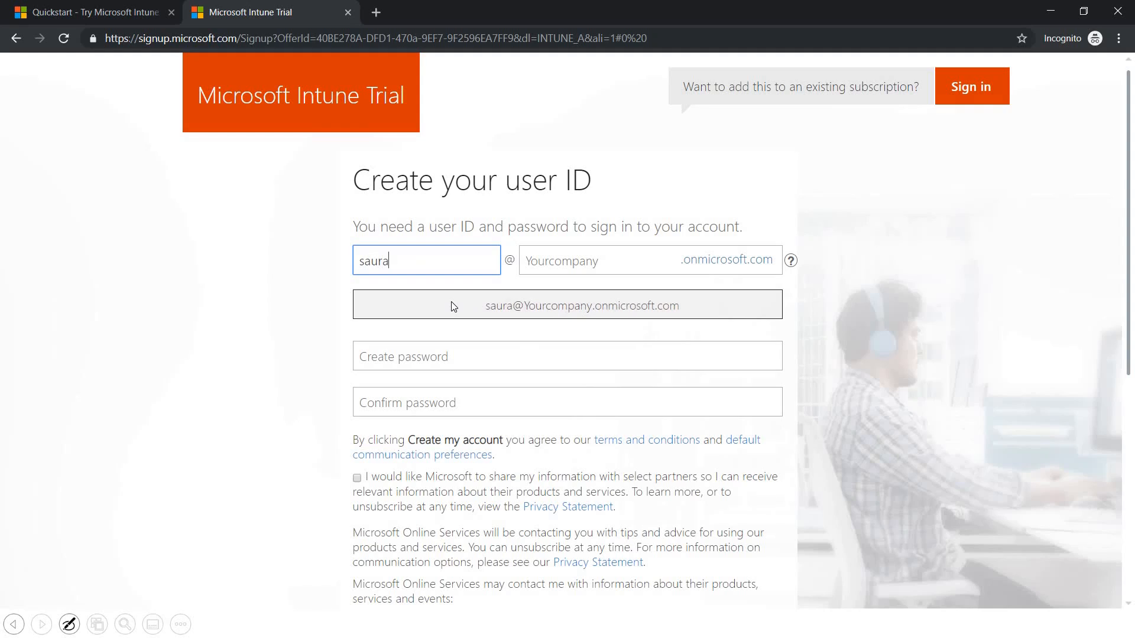
pyautogui.click(579, 259)
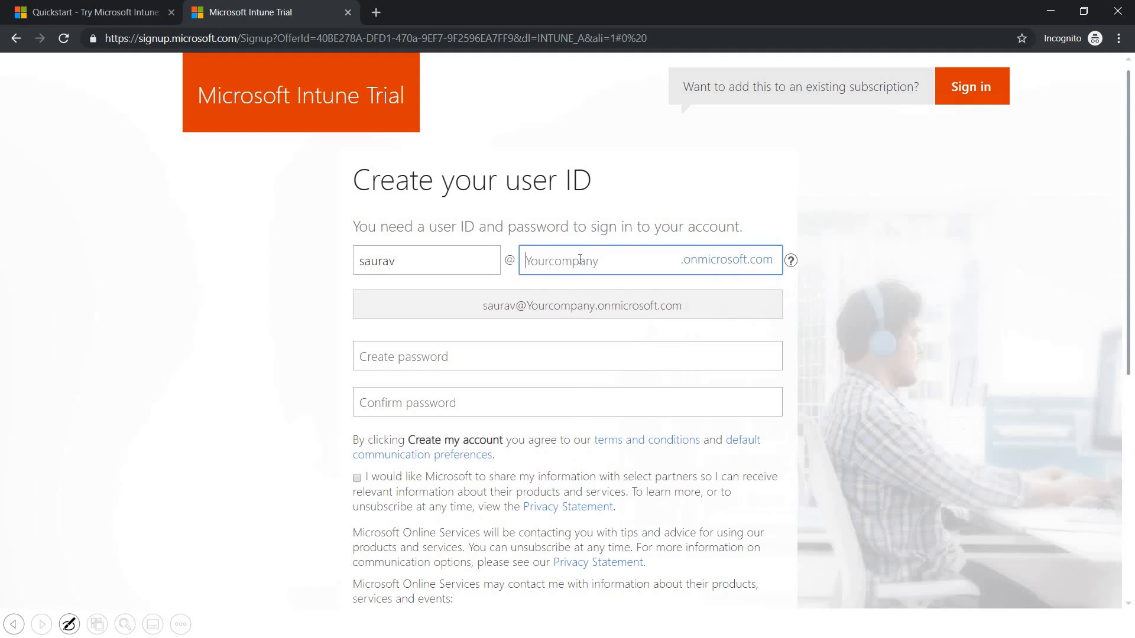
pyautogui.write('nu')
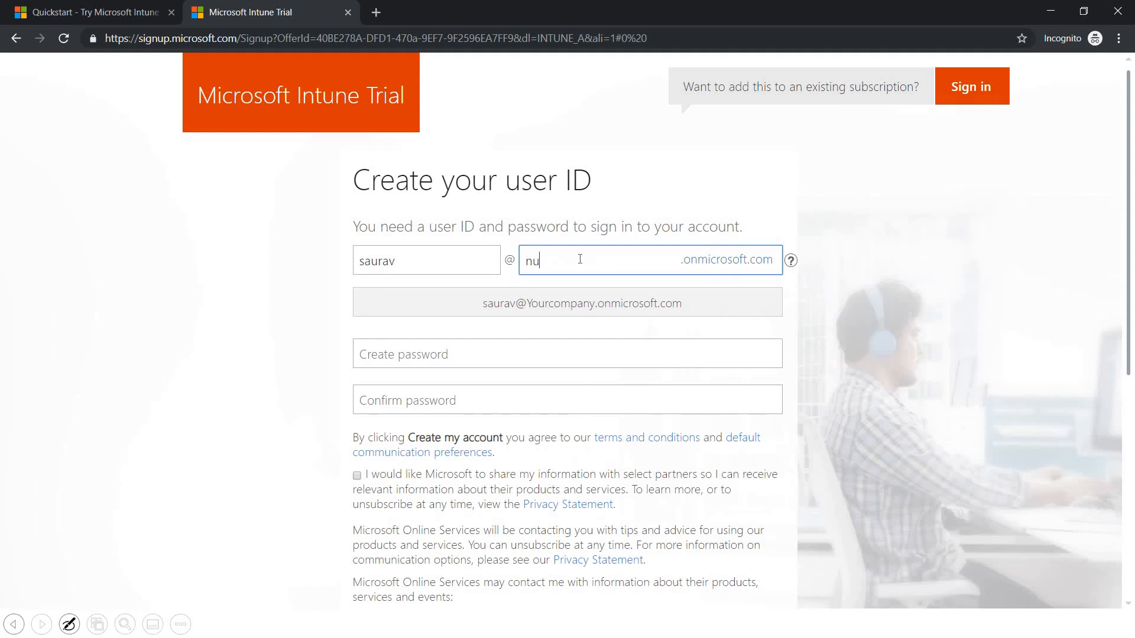
pyautogui.write('ggetlabs1')
pyautogui.click(510, 355)
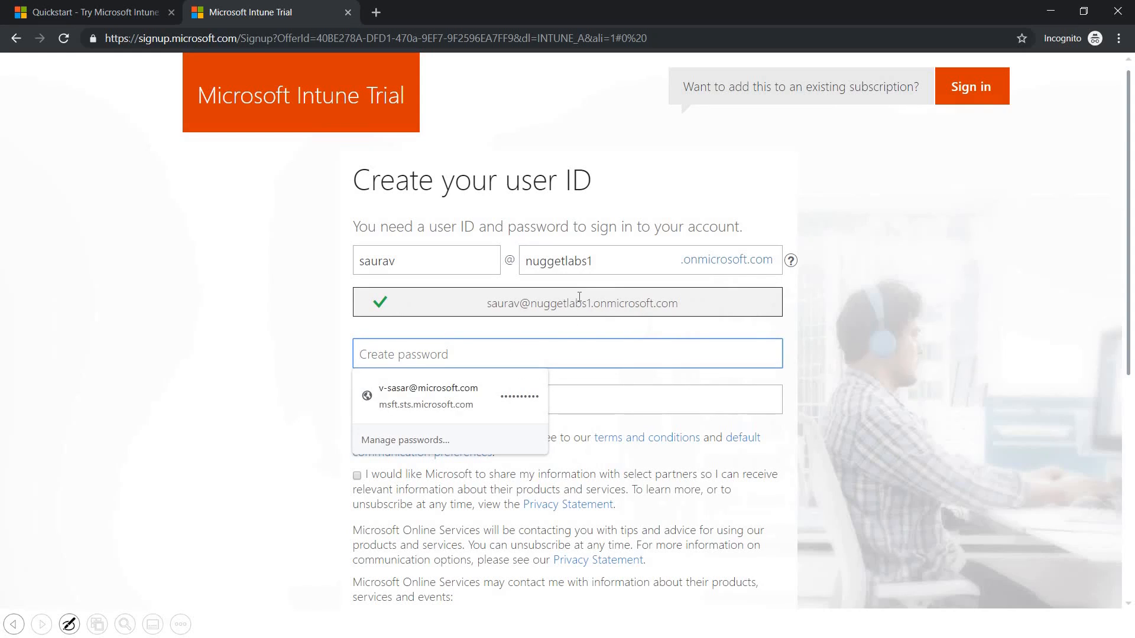
pyautogui.click(603, 259)
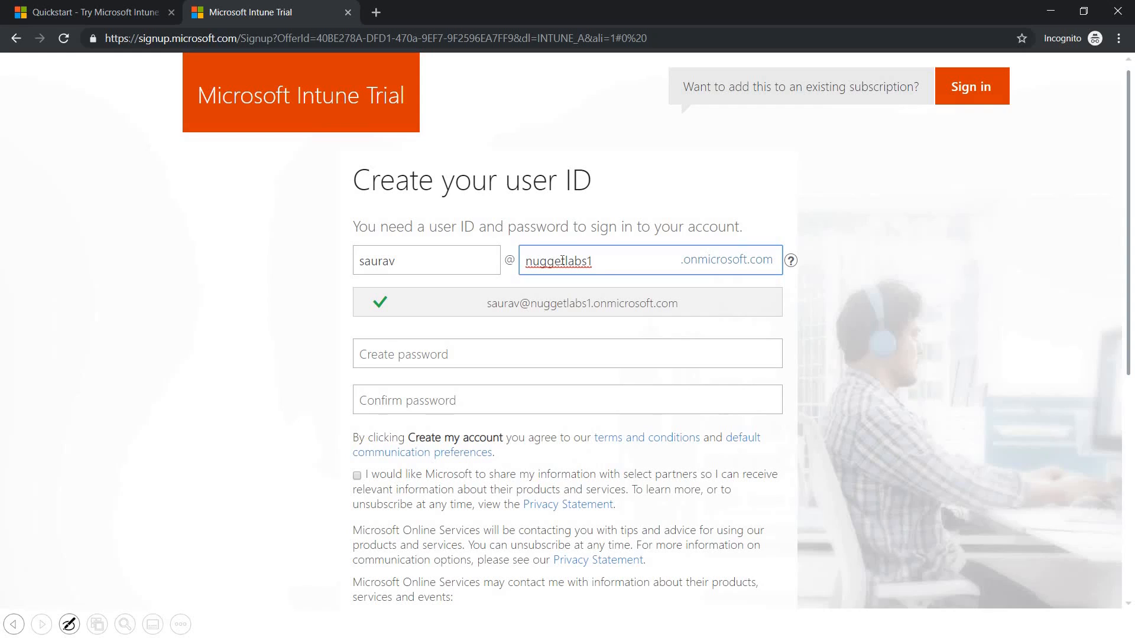
pyautogui.press('BackSpace')
pyautogui.click(393, 356)
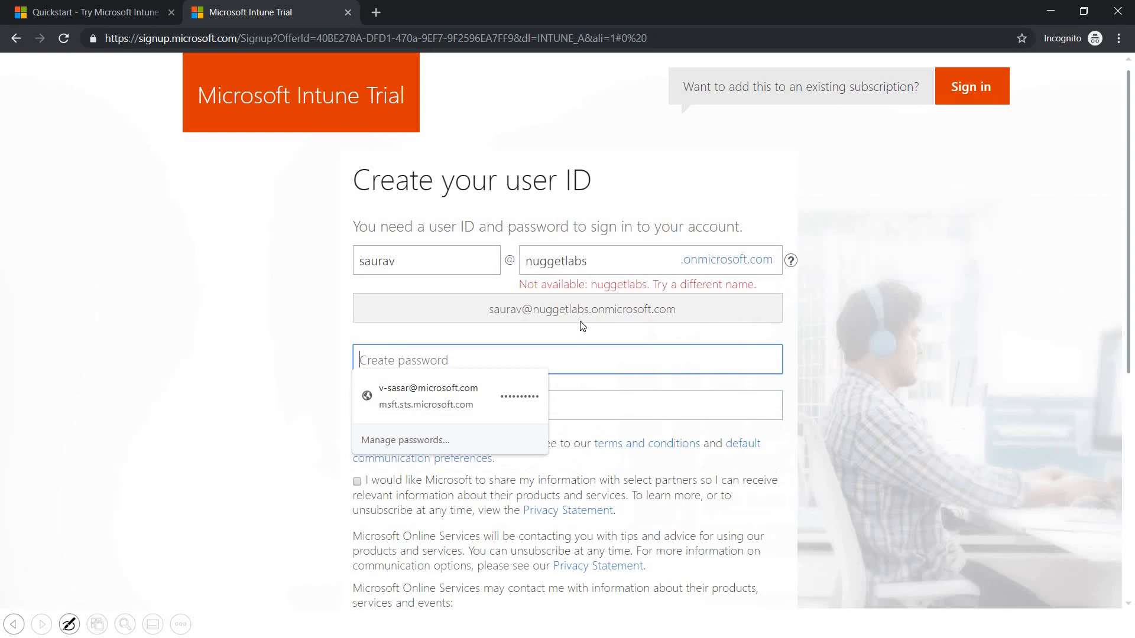
pyautogui.click(598, 266)
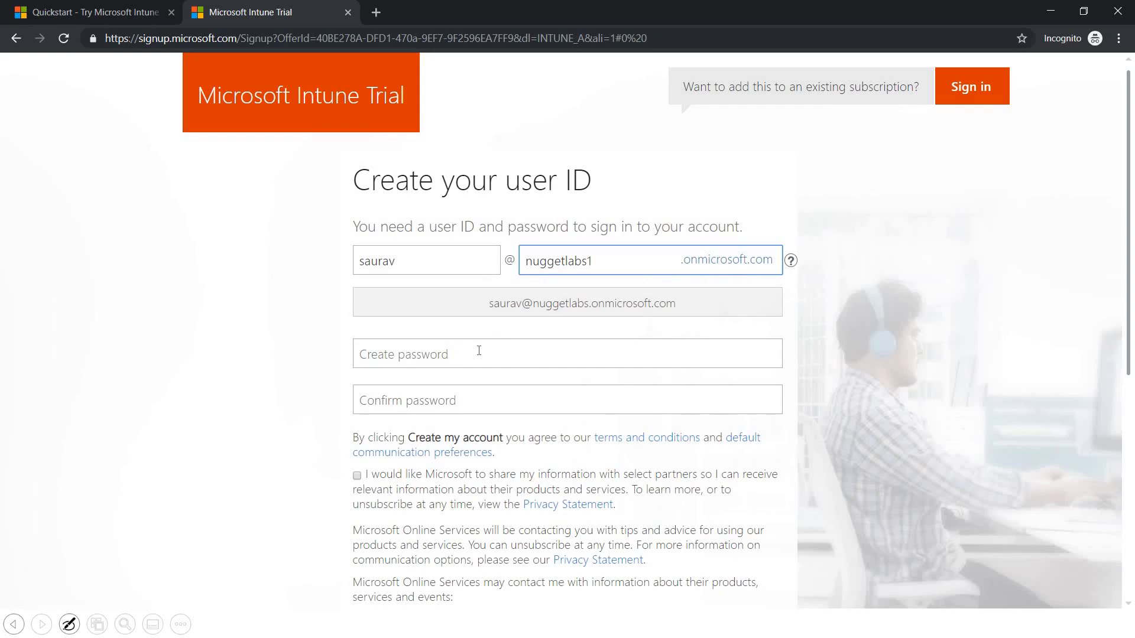
# Set and confirm the password, opt into Microsoft partner sharing, and create the account
pyautogui.click(549, 350)
pyautogui.write('•••••••••••')
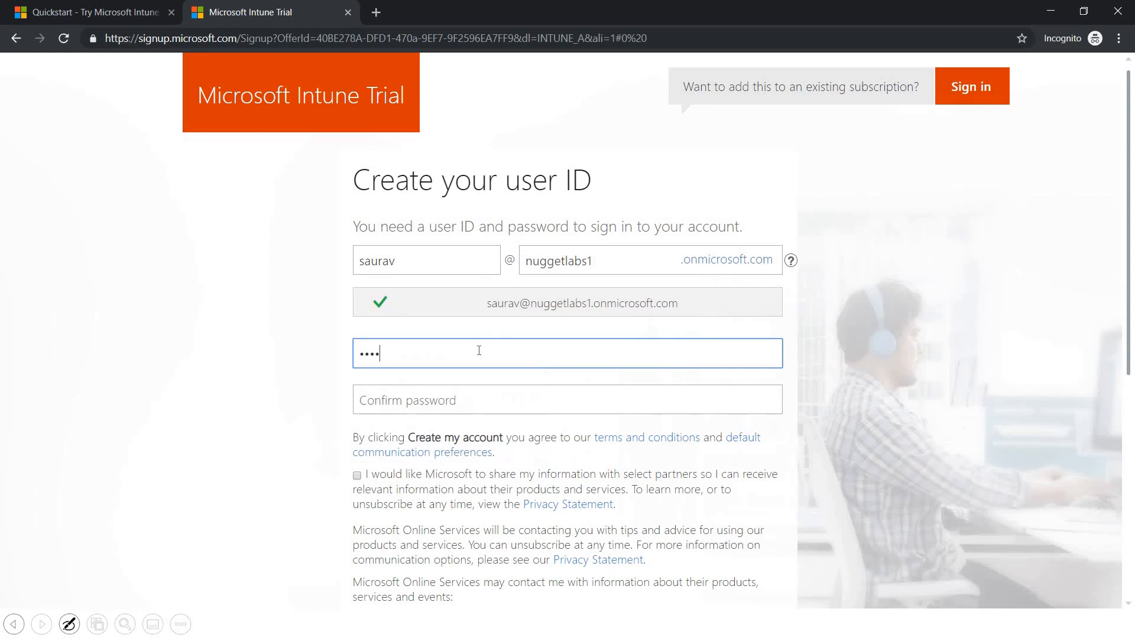
pyautogui.write('•')
pyautogui.press('Tab')
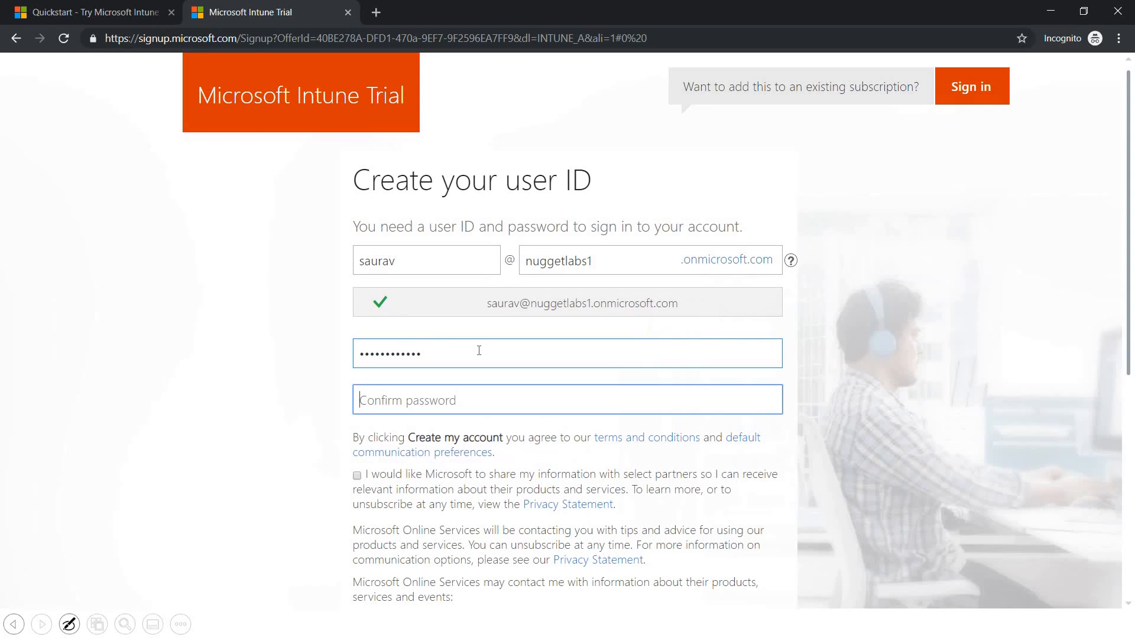
pyautogui.write('••••••••••••')
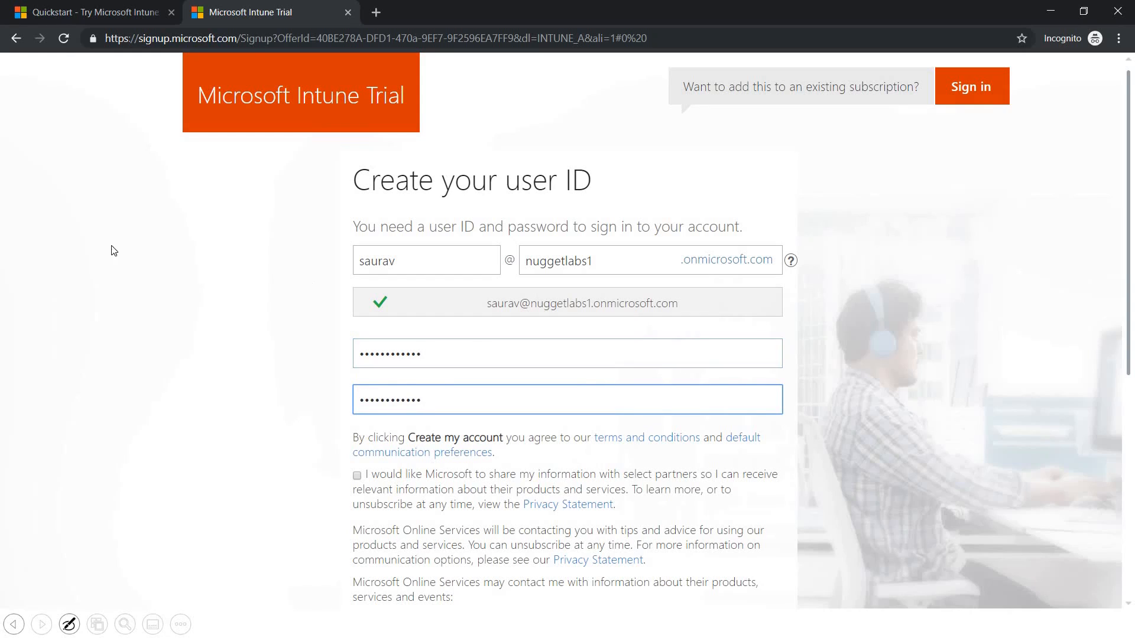
pyautogui.click(204, 285)
pyautogui.scroll(-2, 362, 343)
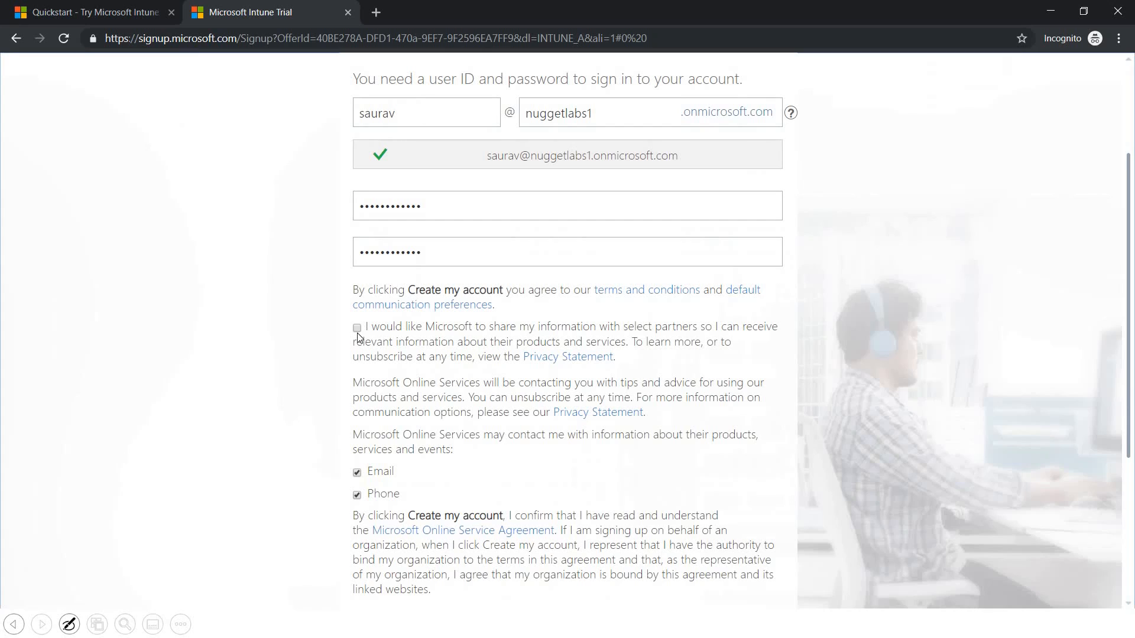
pyautogui.click(357, 328)
pyautogui.scroll(-4, 177, 346)
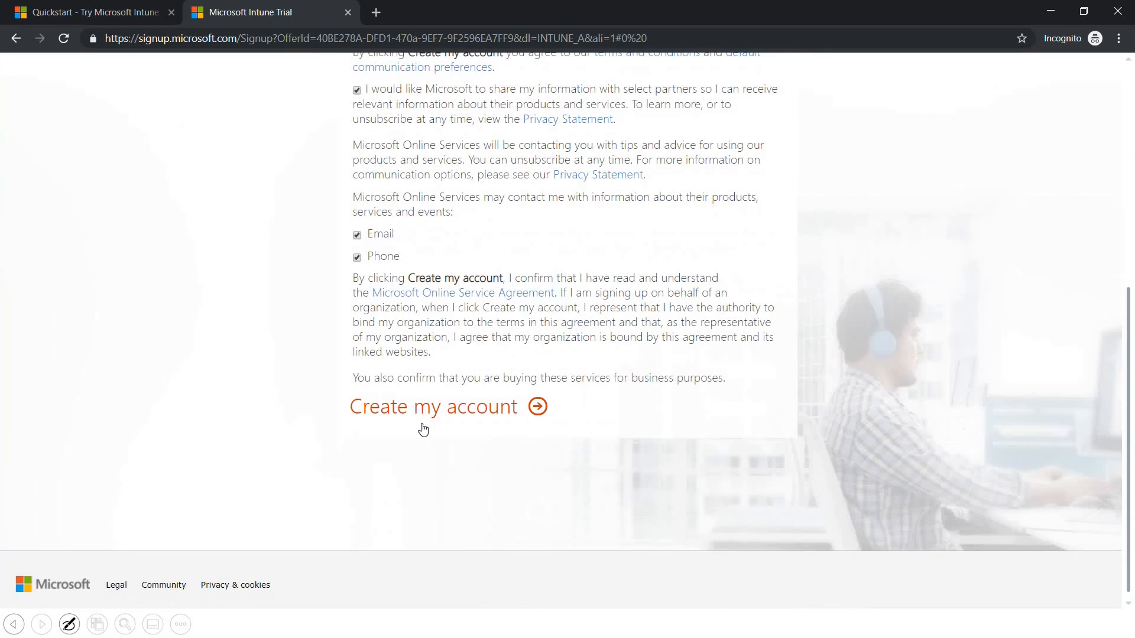
pyautogui.click(444, 408)
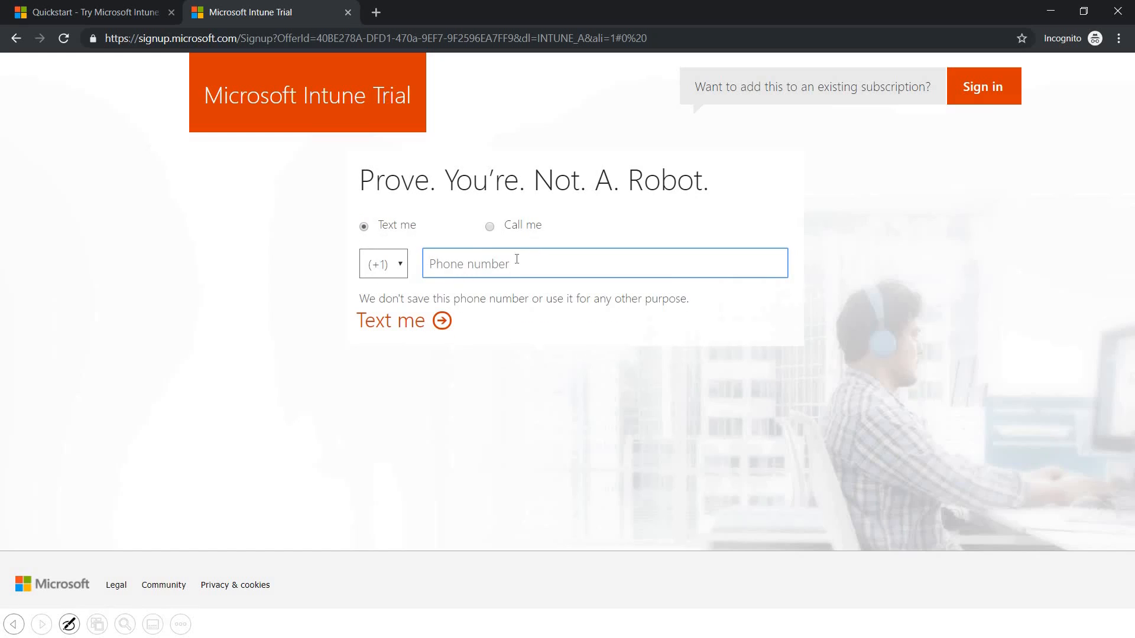
# Choose the (+91) India calling code, fill in the phone number, and request a verification text
pyautogui.click(404, 269)
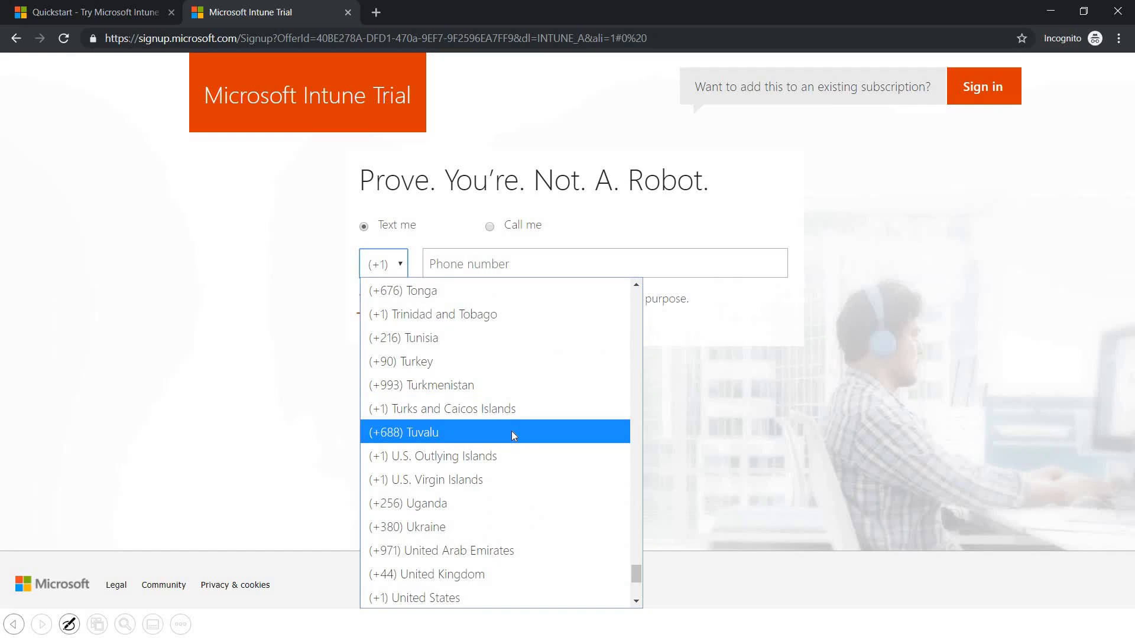
pyautogui.scroll(-4, 511, 434)
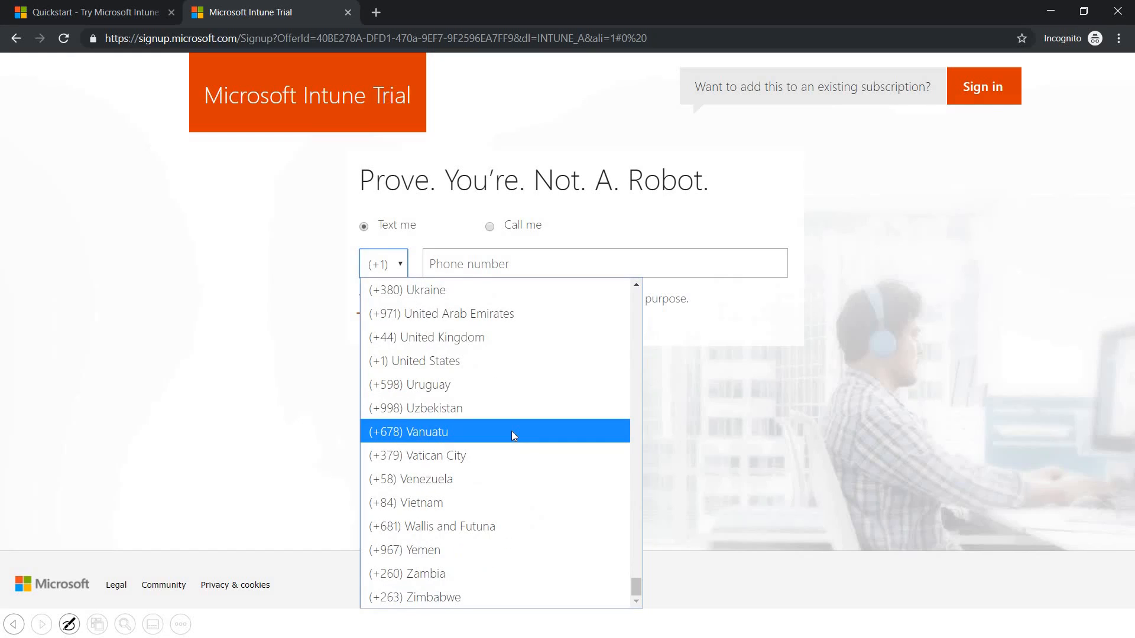
pyautogui.scroll(20, 512, 435)
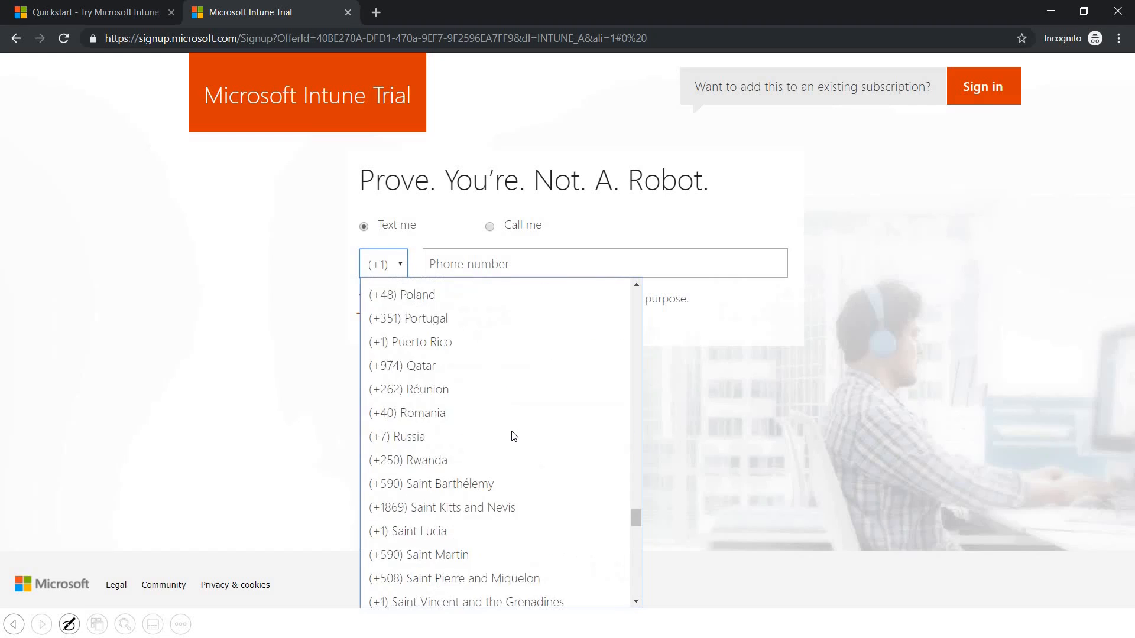
pyautogui.scroll(20, 512, 435)
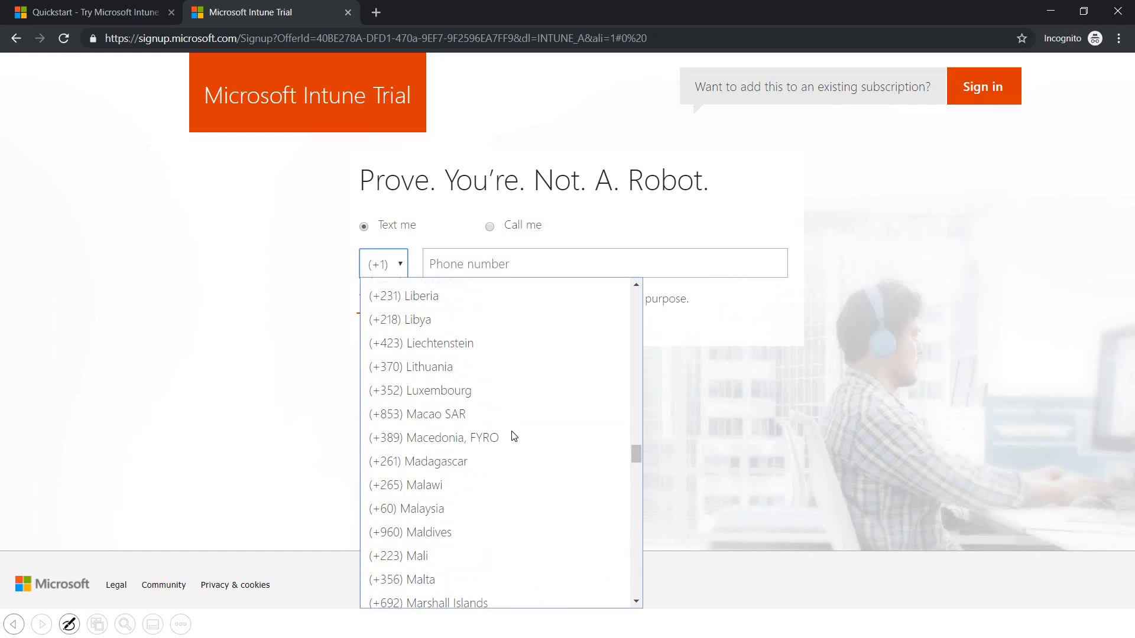
pyautogui.scroll(10, 512, 435)
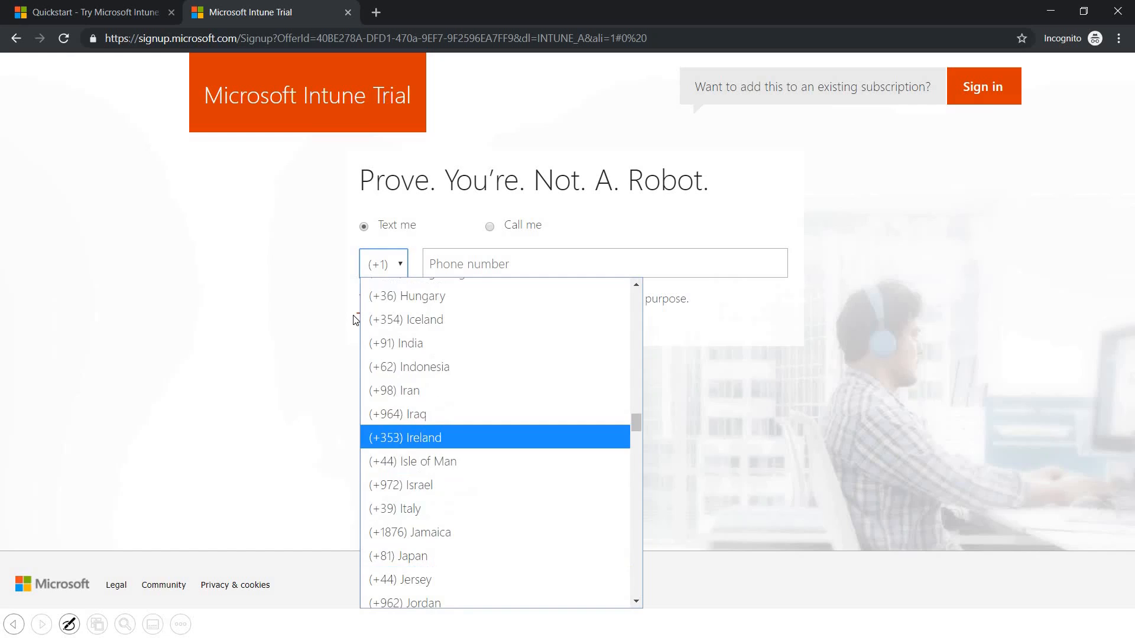
pyautogui.click(396, 344)
pyautogui.click(476, 264)
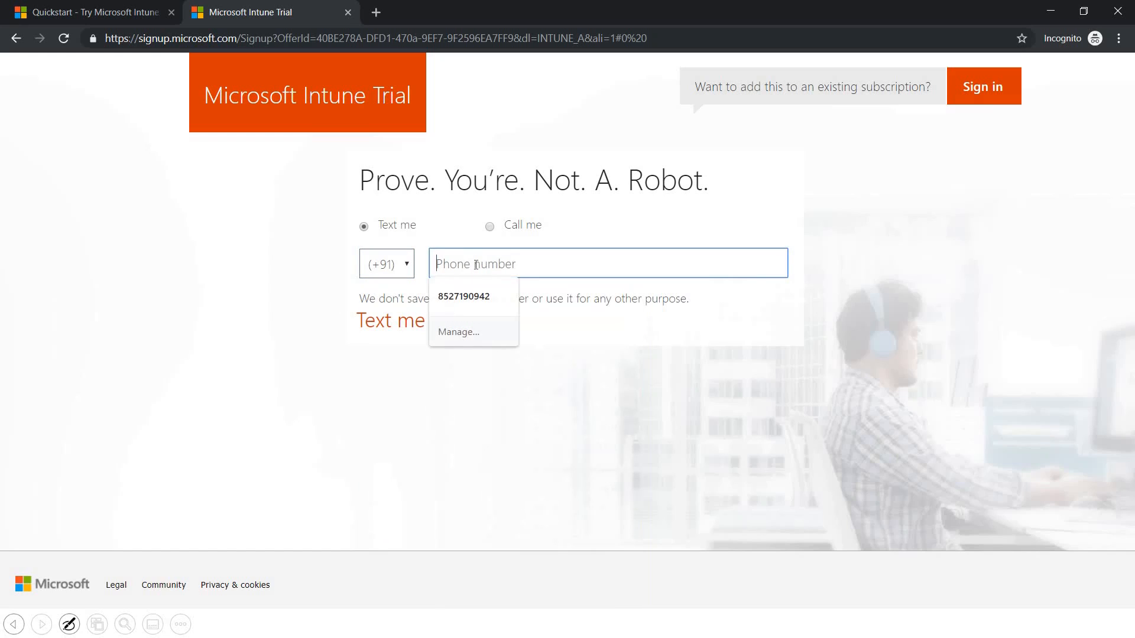
pyautogui.click(467, 297)
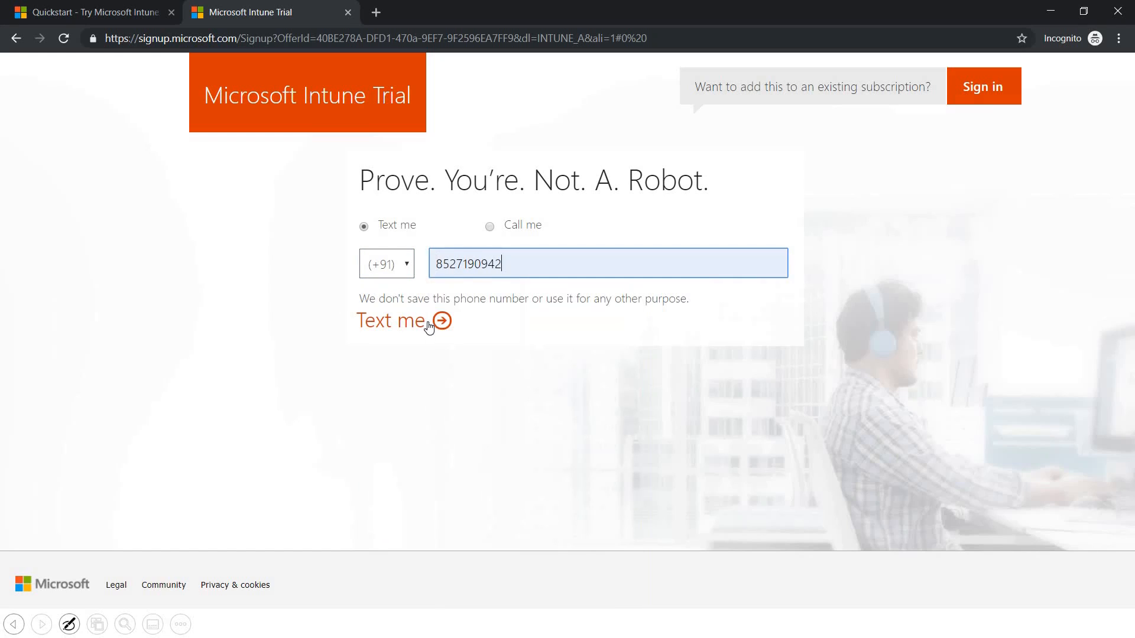
pyautogui.click(430, 327)
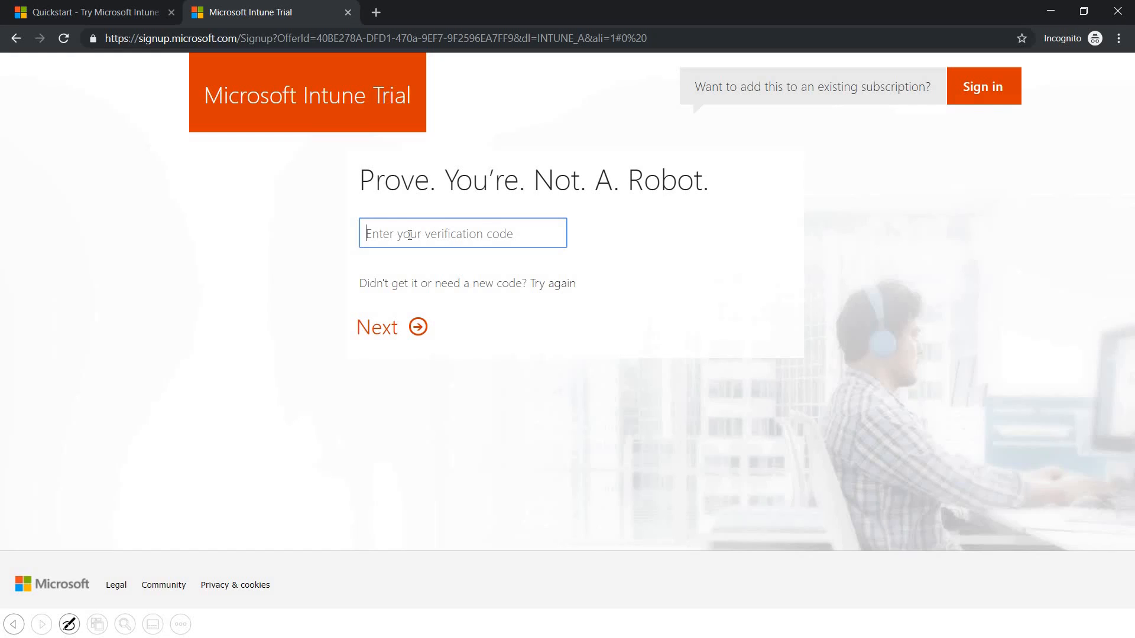
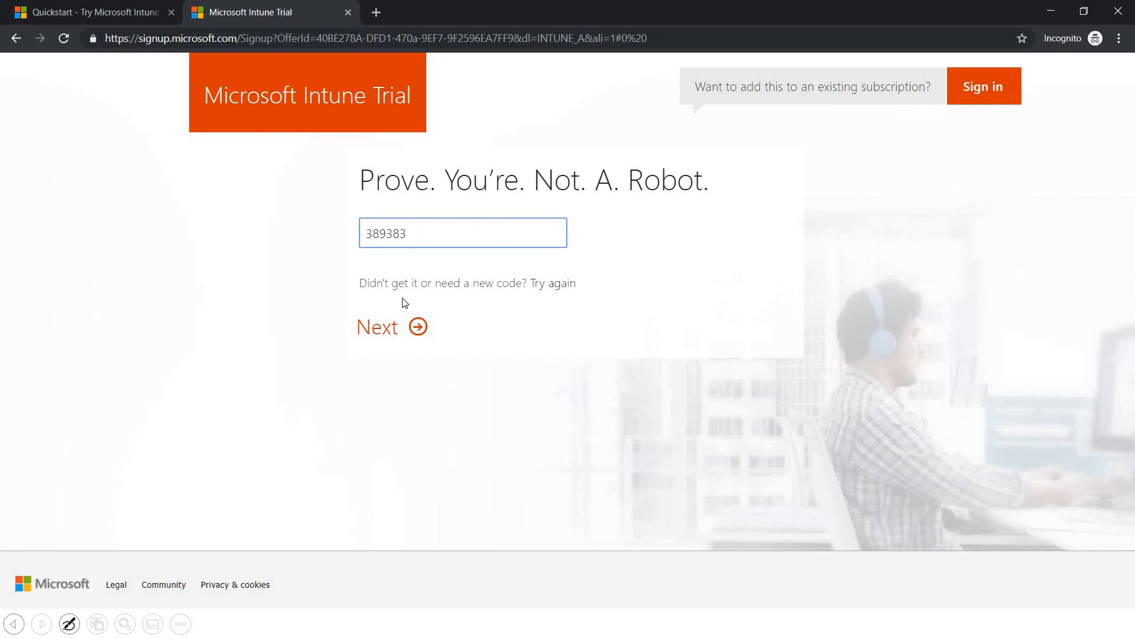
# Enter the six-digit texted verification code and submit it
pyautogui.click(401, 327)
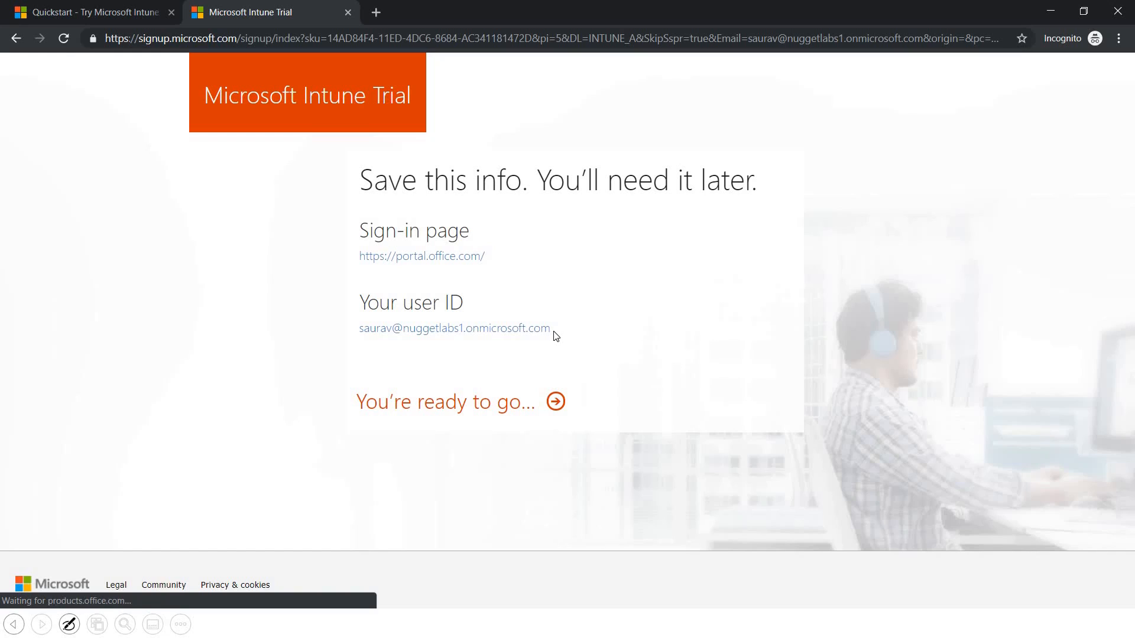
# Select the new user ID text, then follow the You're ready to go link into Azure
pyautogui.moveTo(551, 330); pyautogui.dragTo(357, 329)
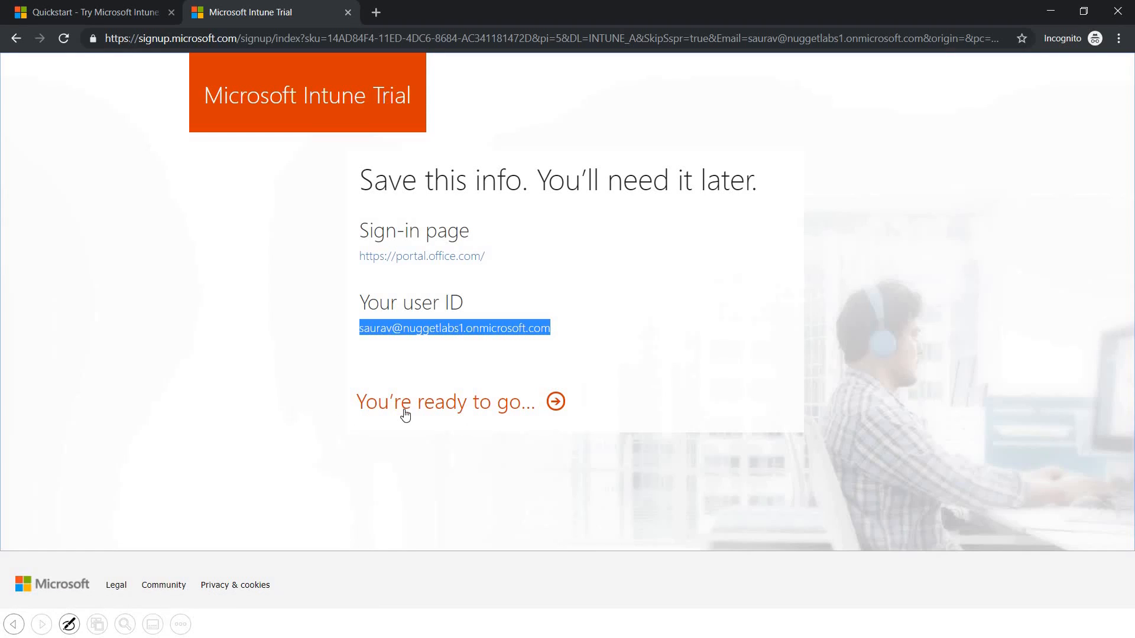
pyautogui.click(556, 403)
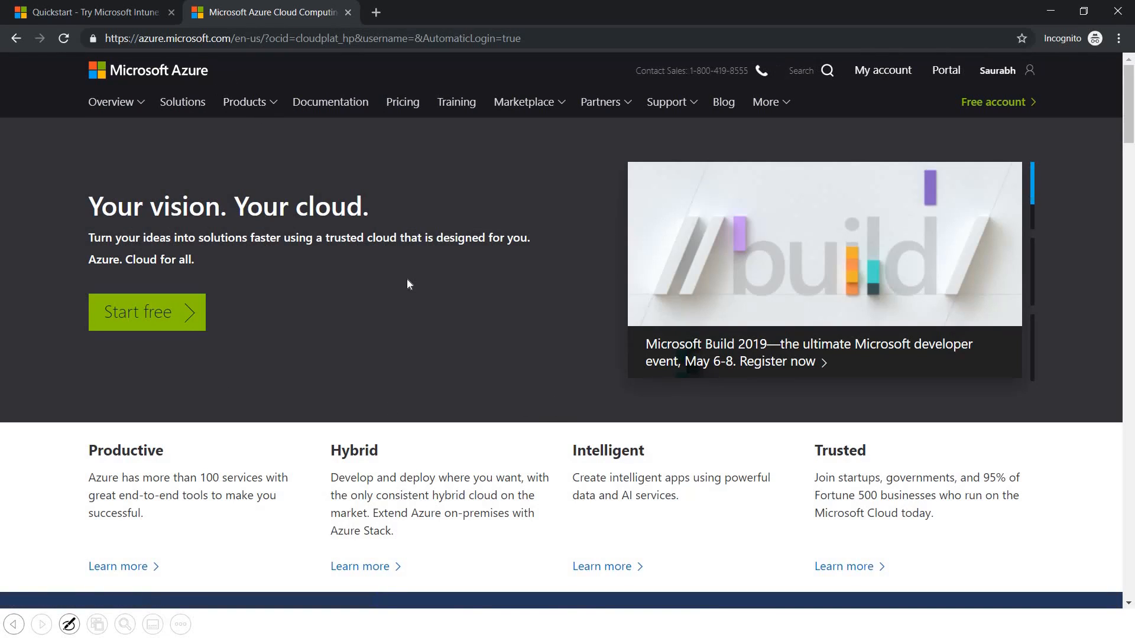
# Close the Azure home page tab and open a new blank tab beside the quickstart article
pyautogui.scroll(-5, 406, 279)
pyautogui.scroll(-1, 407, 279)
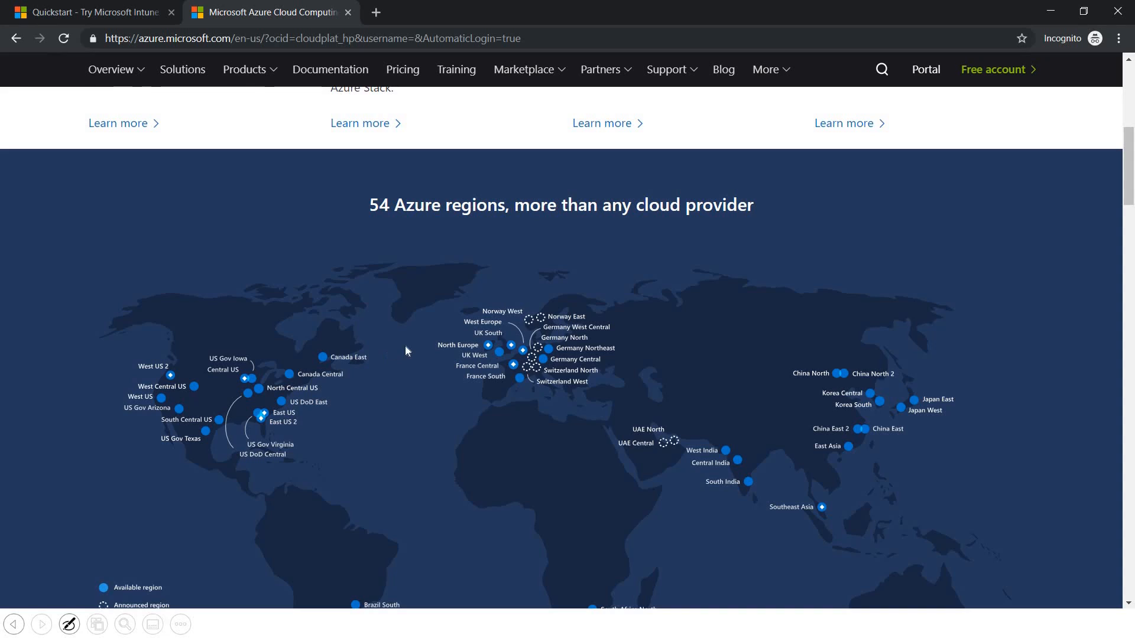
pyautogui.scroll(-7, 410, 346)
pyautogui.scroll(13, 410, 347)
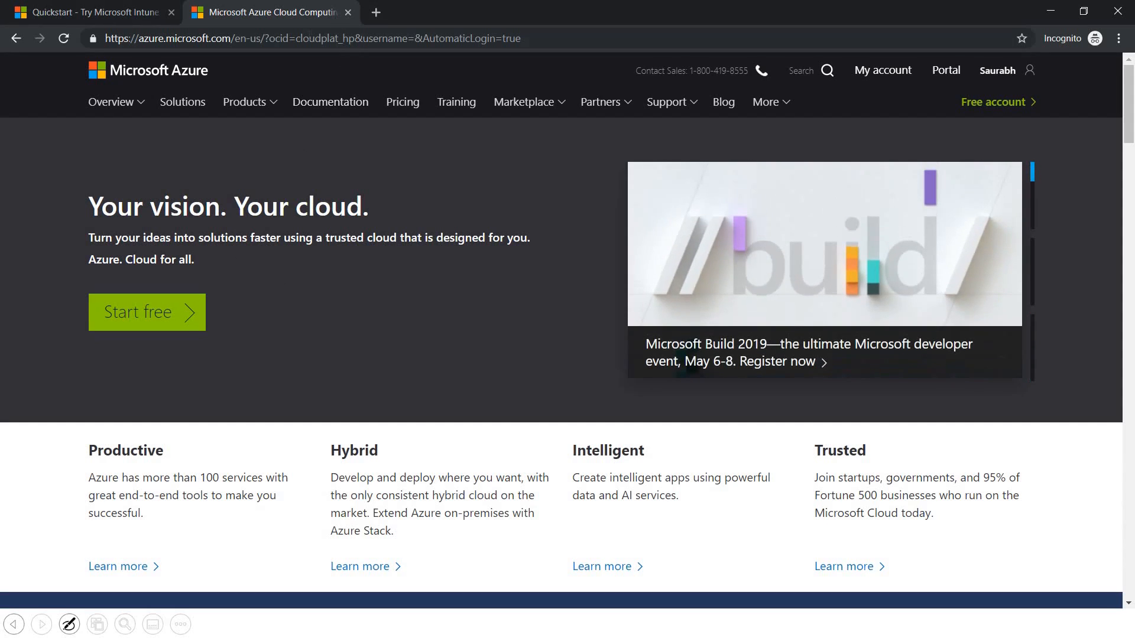
pyautogui.click(99, 15)
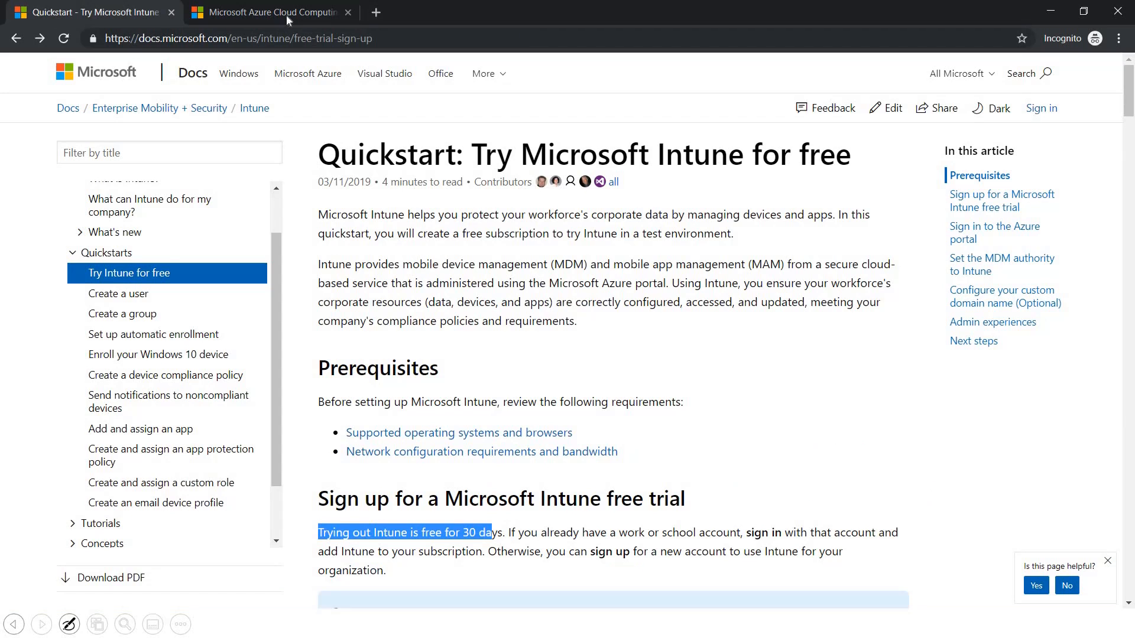
pyautogui.click(286, 14)
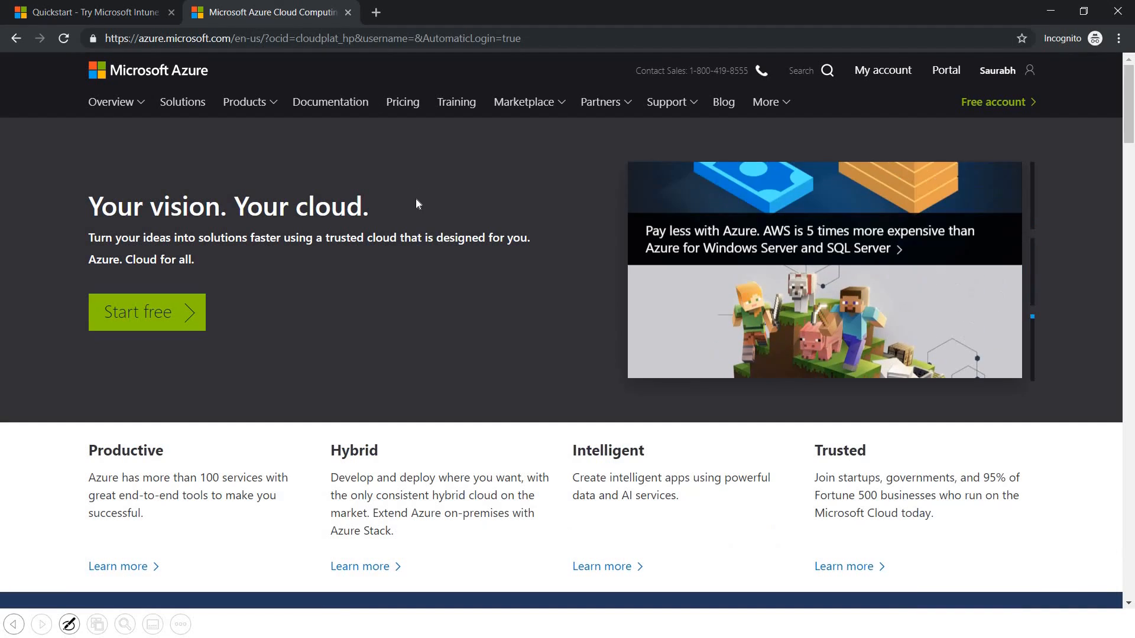
pyautogui.click(347, 12)
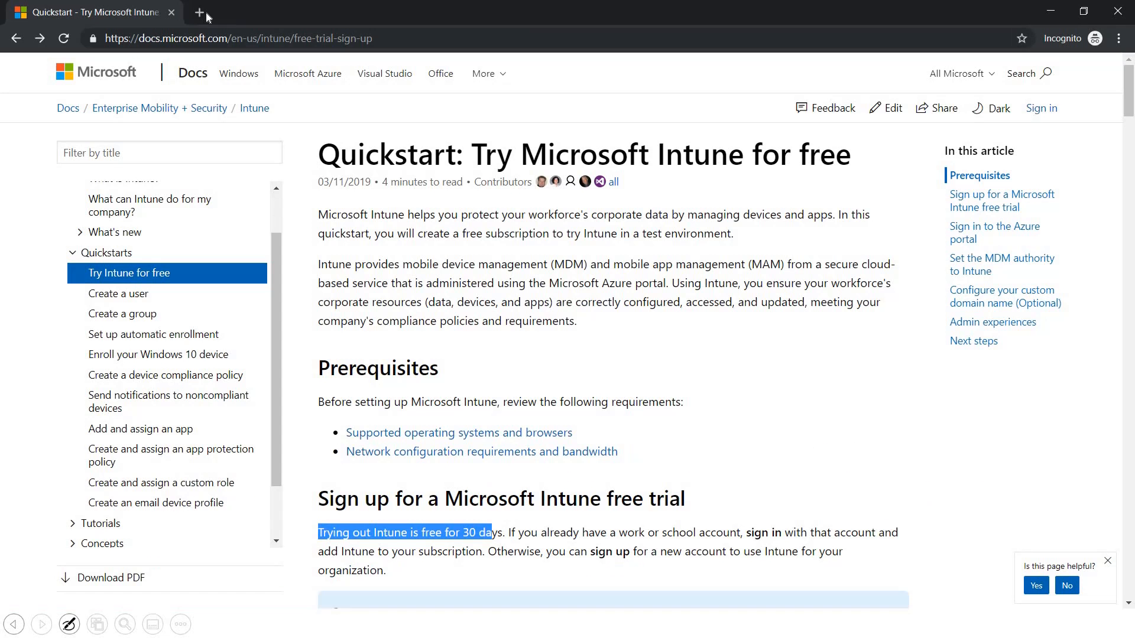
pyautogui.click(205, 12)
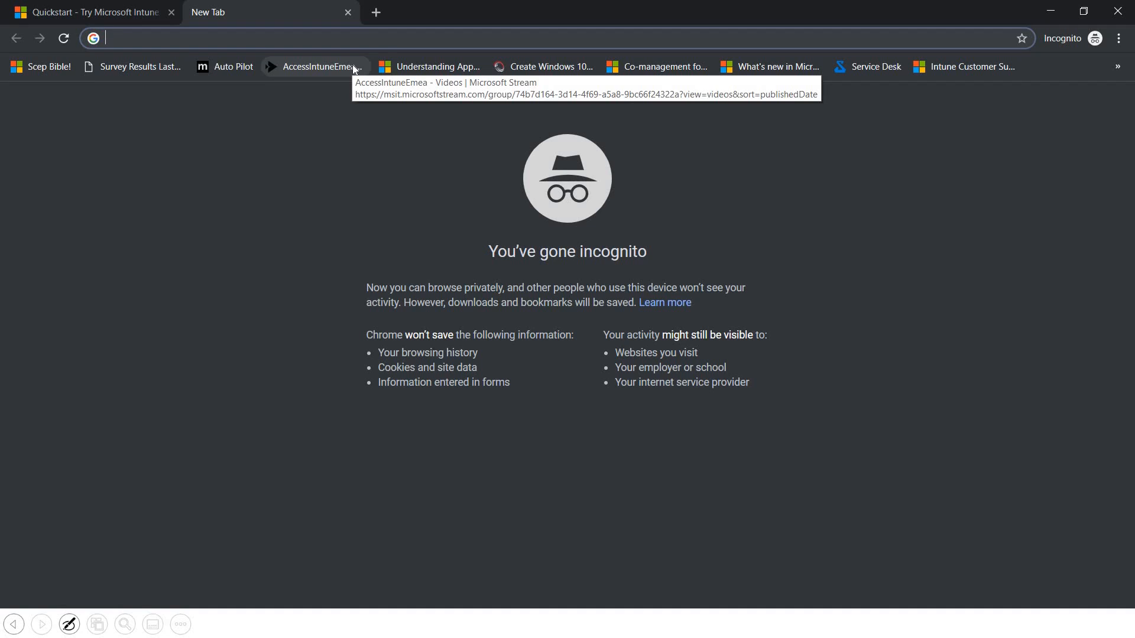
# Go to portal.azure.com by accepting the address-bar suggestion for 'porta'
pyautogui.write('portal.azure.com')
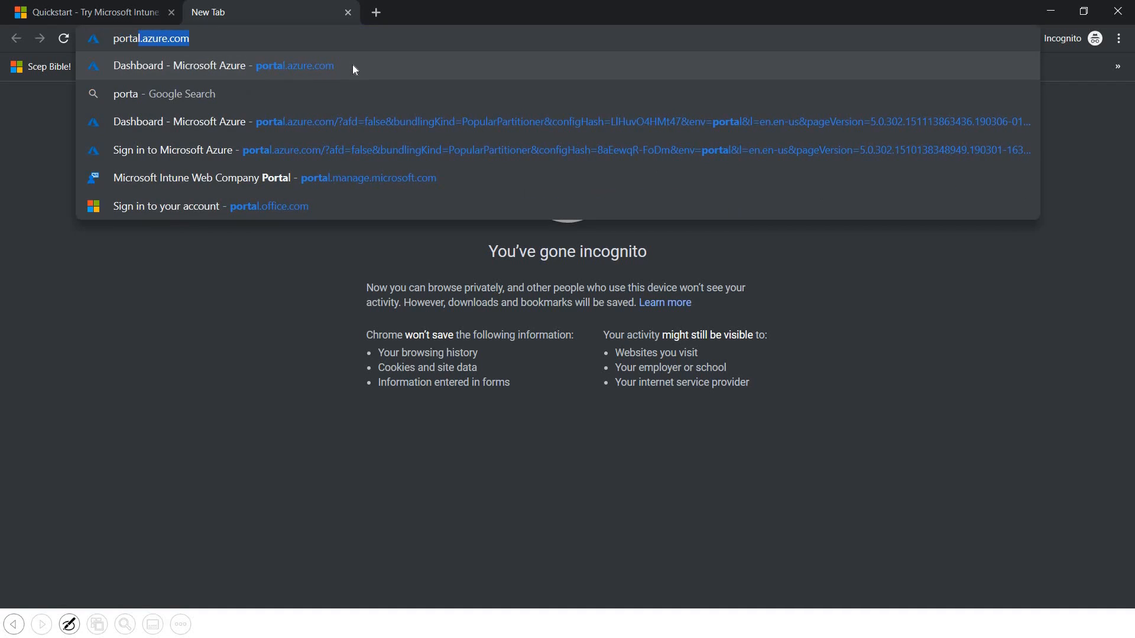
pyautogui.press('Return')
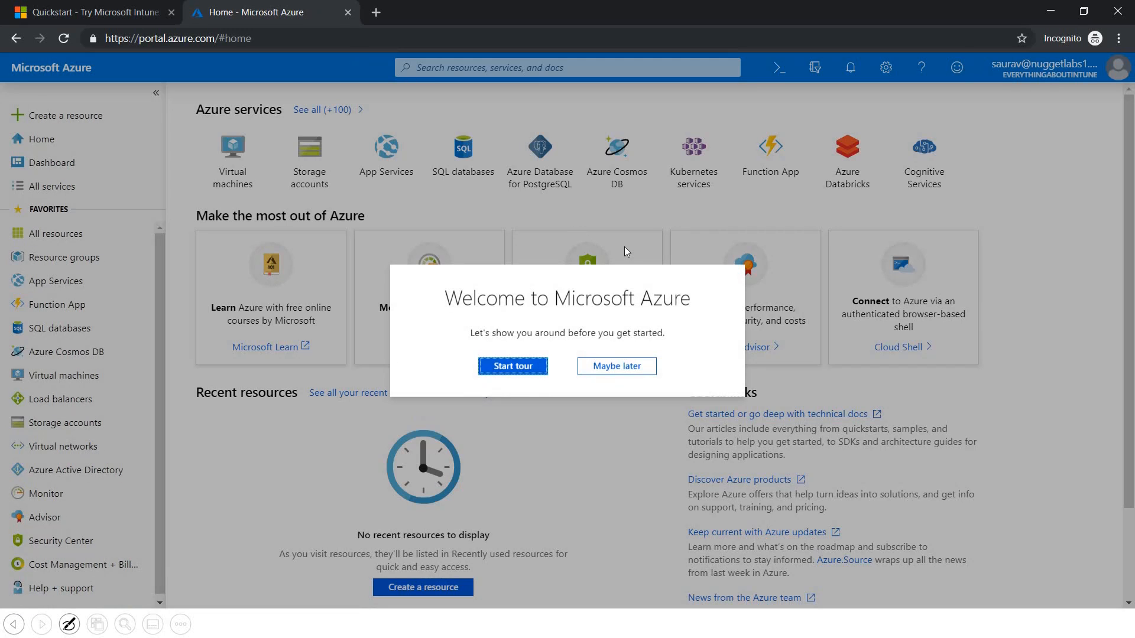
pyautogui.click(618, 368)
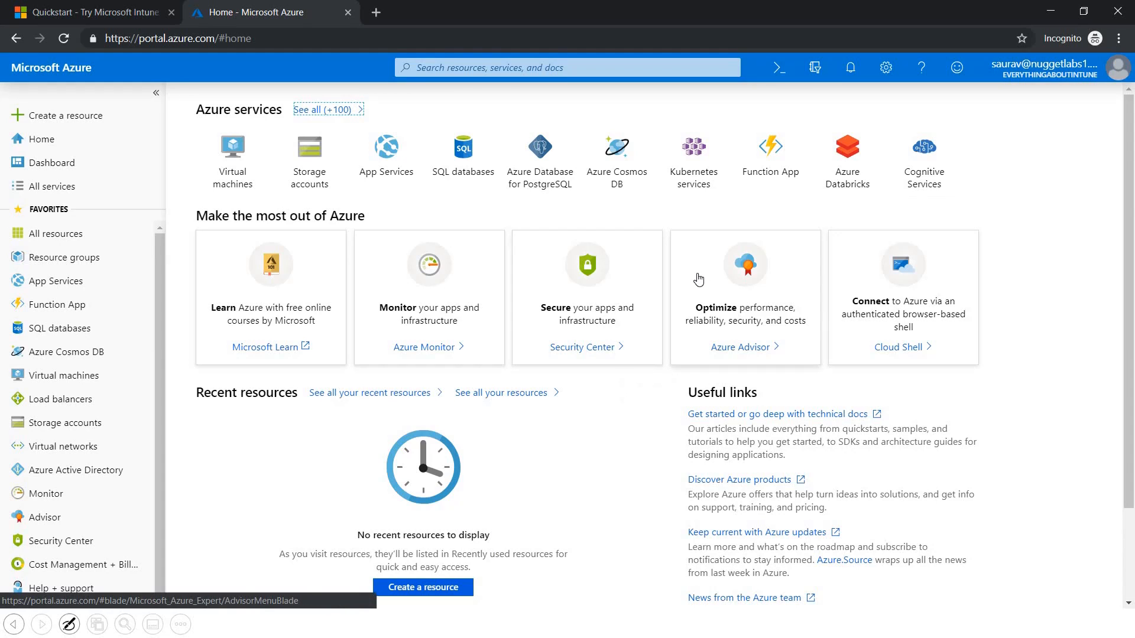
pyautogui.click(1068, 79)
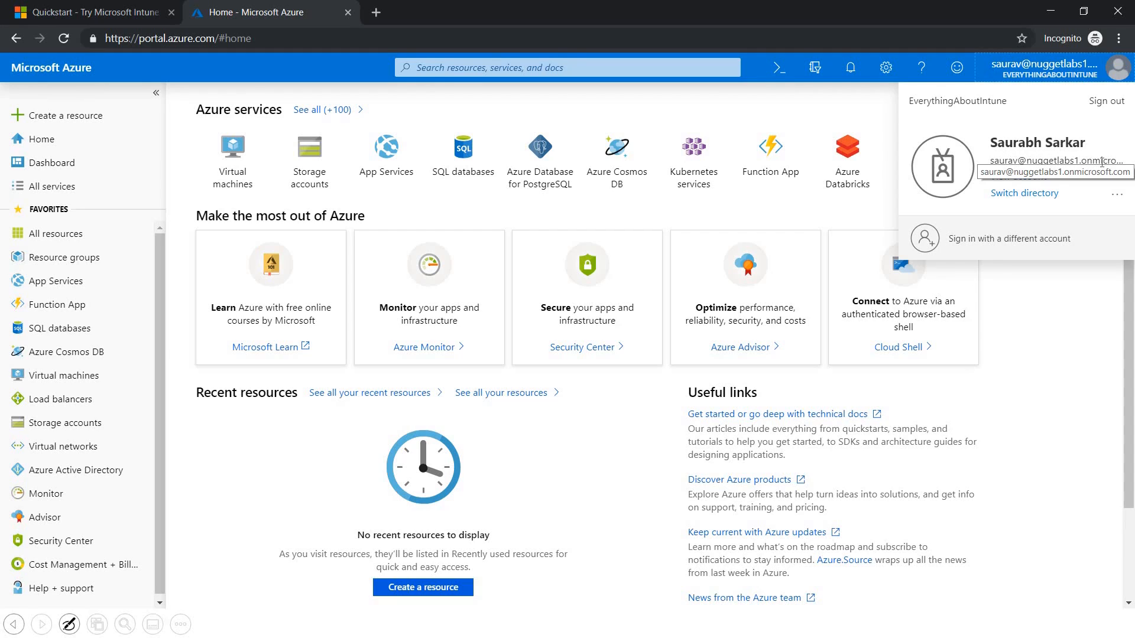
pyautogui.click(1050, 417)
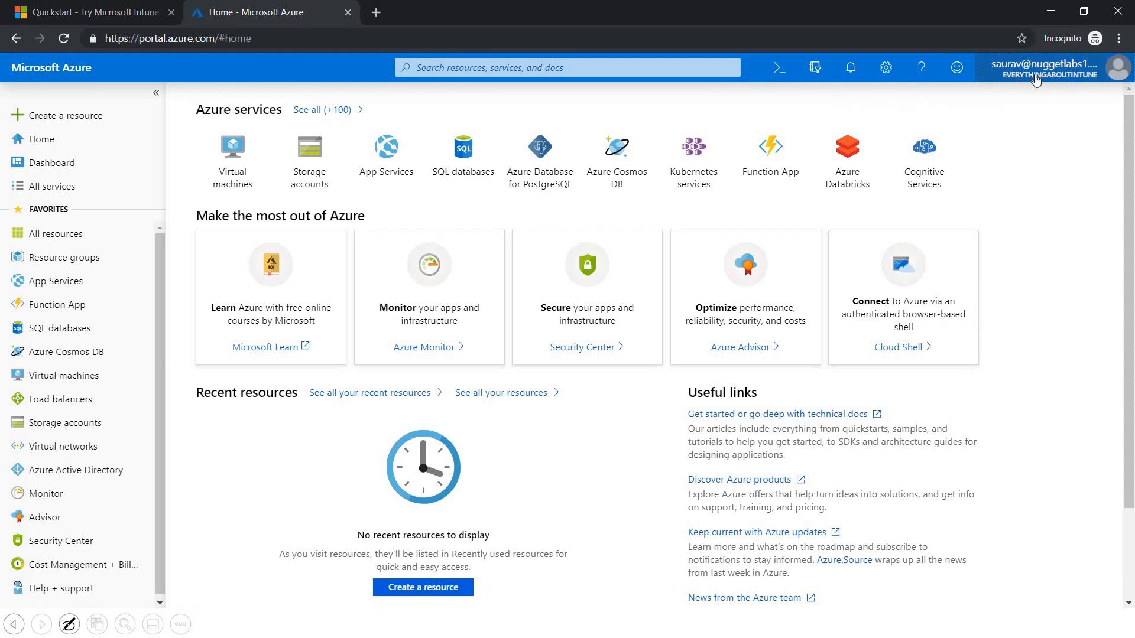
pyautogui.click(1109, 78)
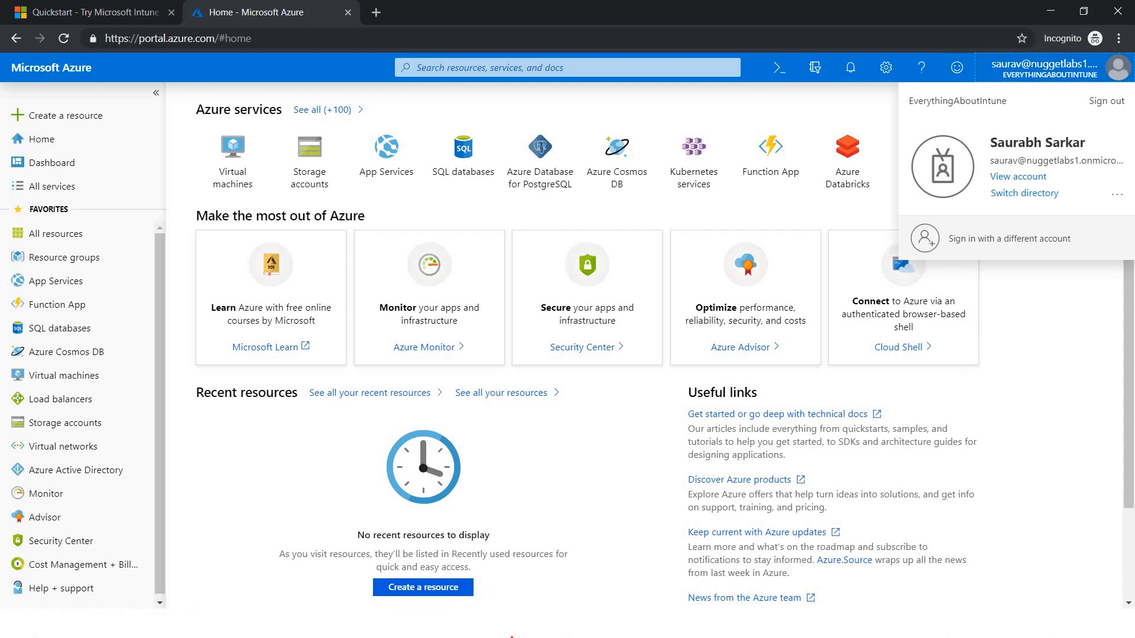
pyautogui.click(1131, 428)
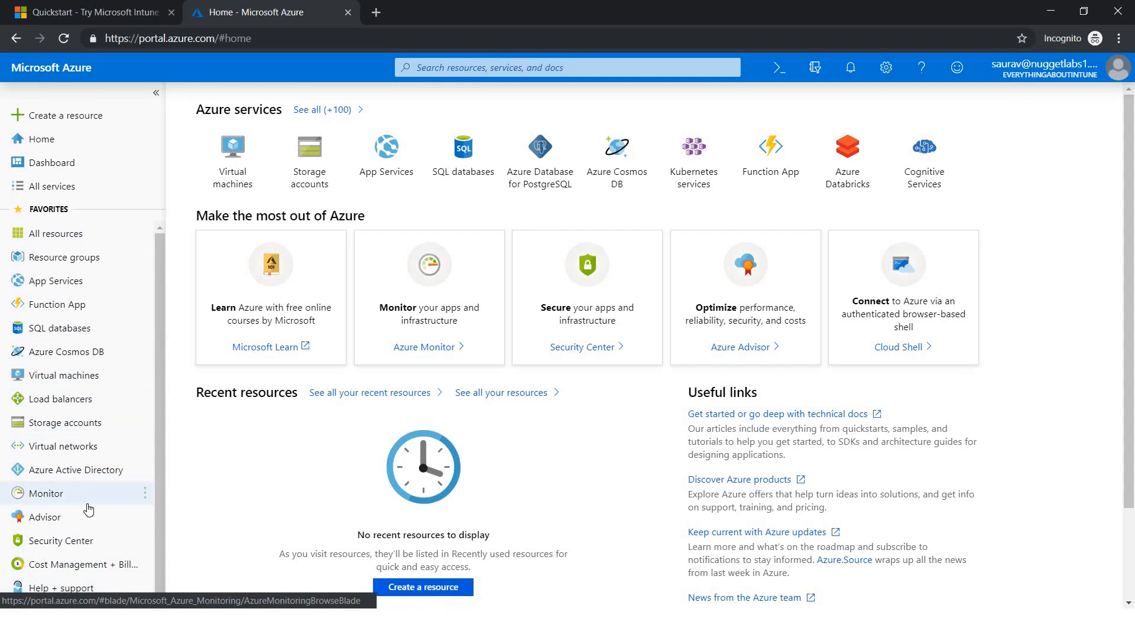
pyautogui.scroll(-1, 68, 474)
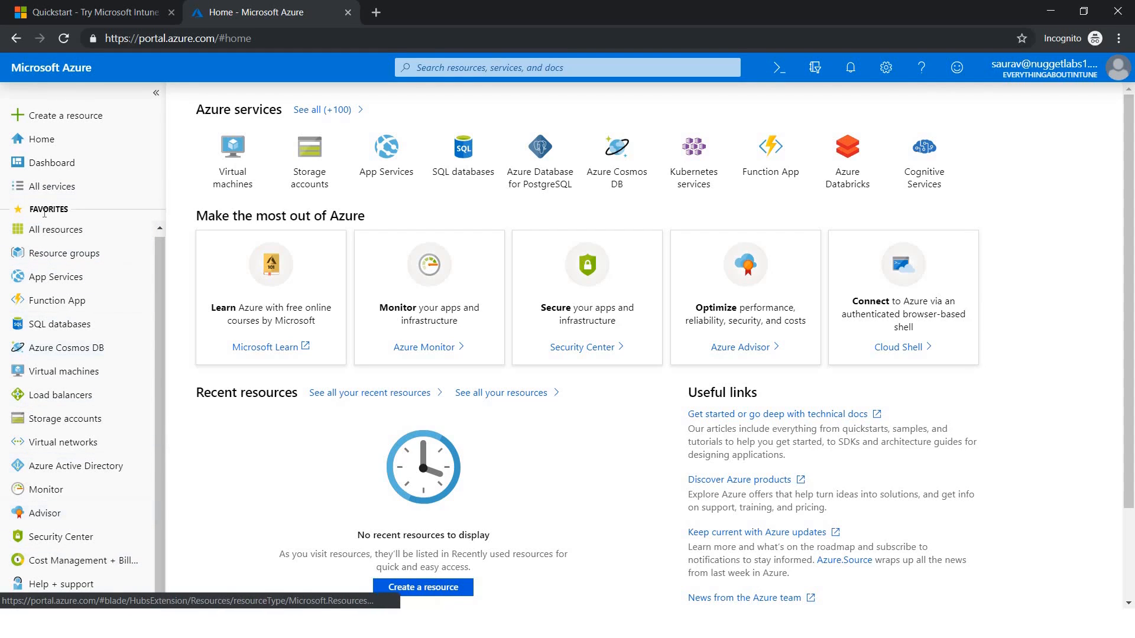
# In All services, unfavorite All resources, Resource groups, Cost Management + Billing, Virtual machines, Function App, App Services, Virtual networks, Load balancers
pyautogui.click(52, 186)
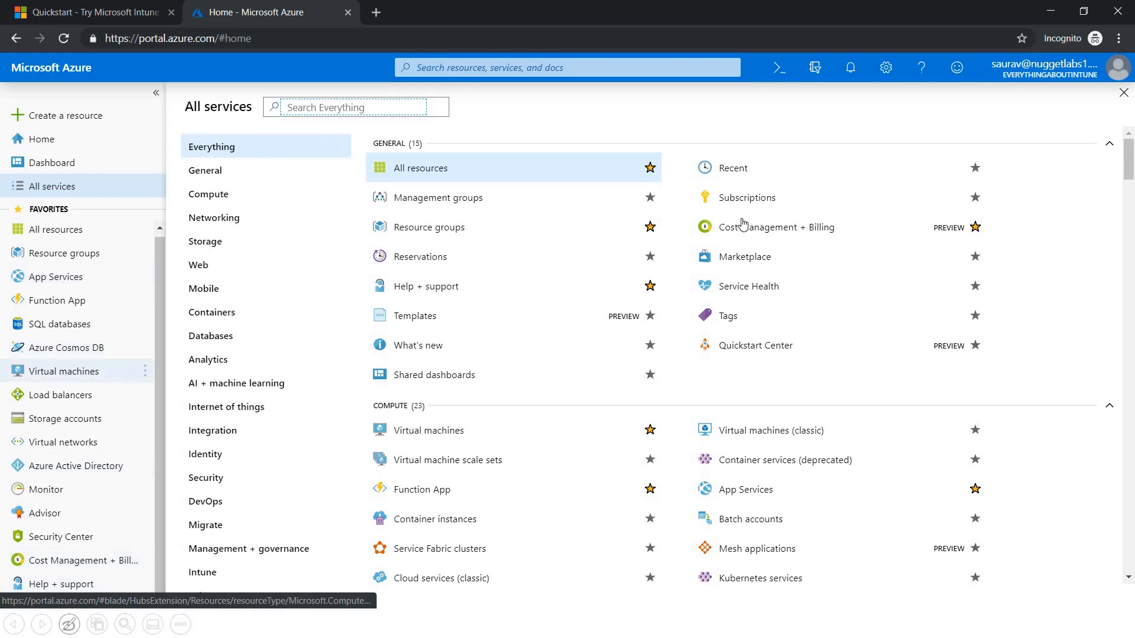
pyautogui.click(650, 168)
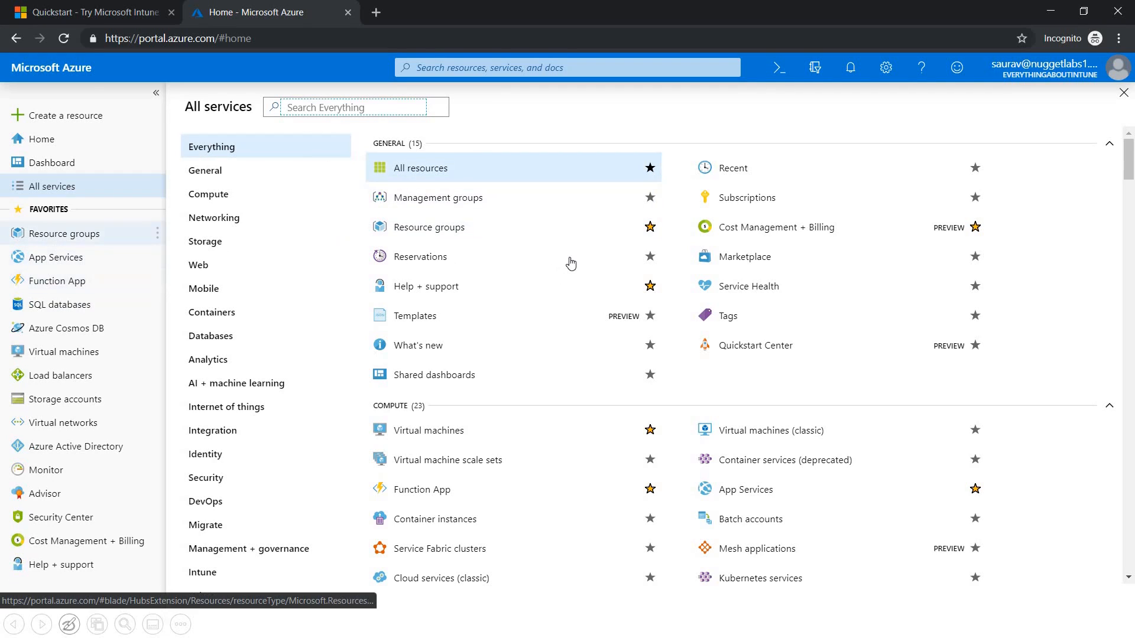
pyautogui.click(650, 227)
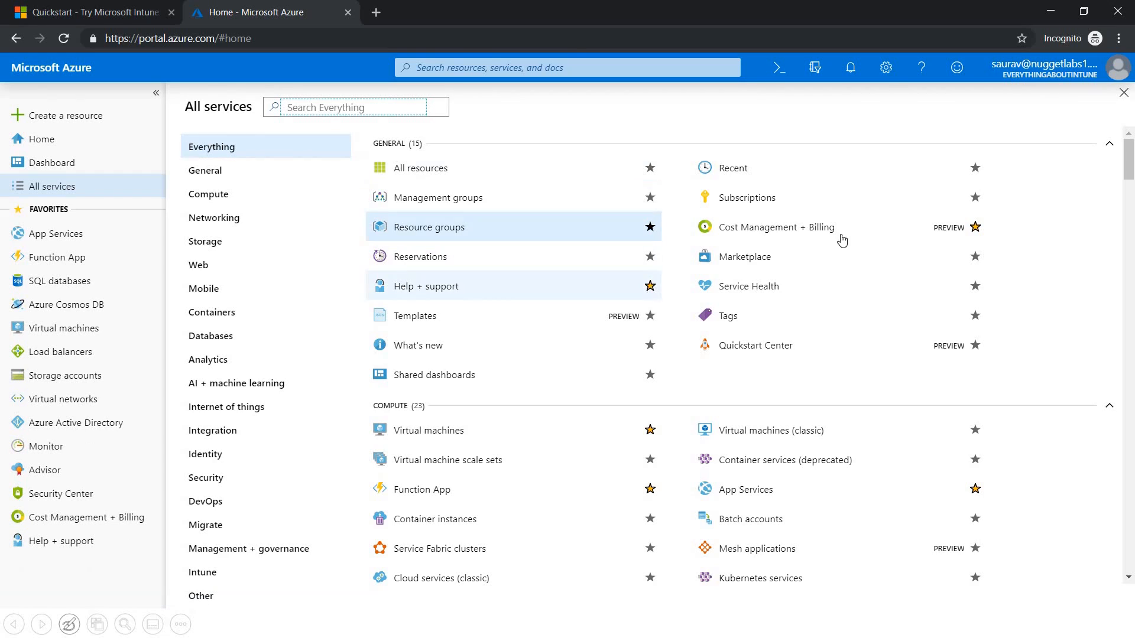
pyautogui.click(975, 227)
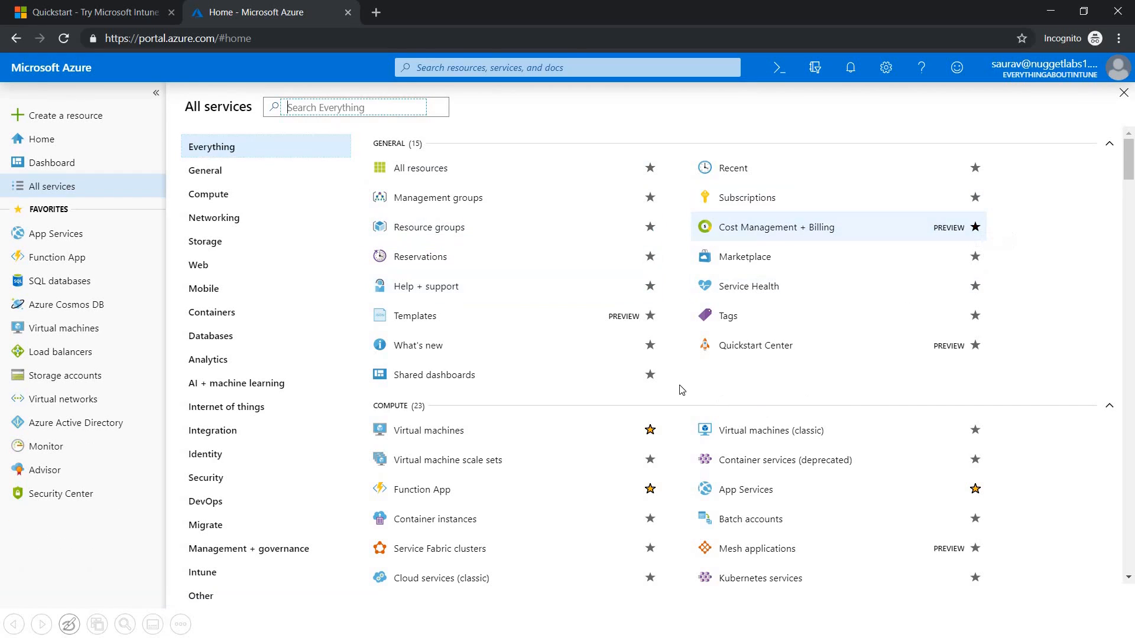
pyautogui.click(650, 431)
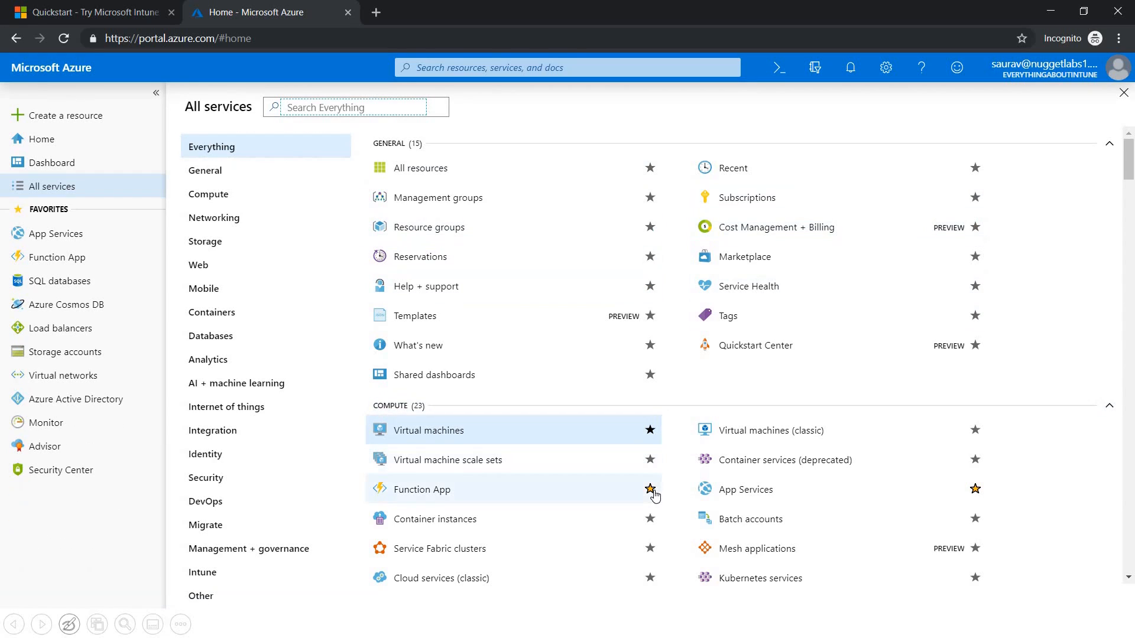
pyautogui.click(650, 490)
pyautogui.click(975, 489)
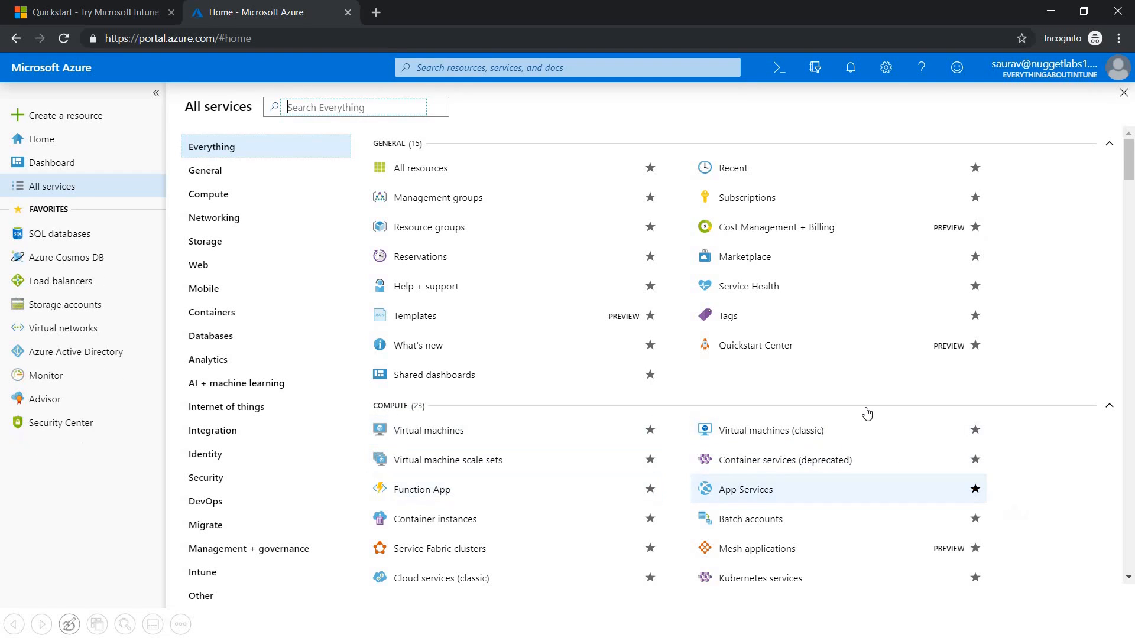
pyautogui.scroll(-6, 867, 412)
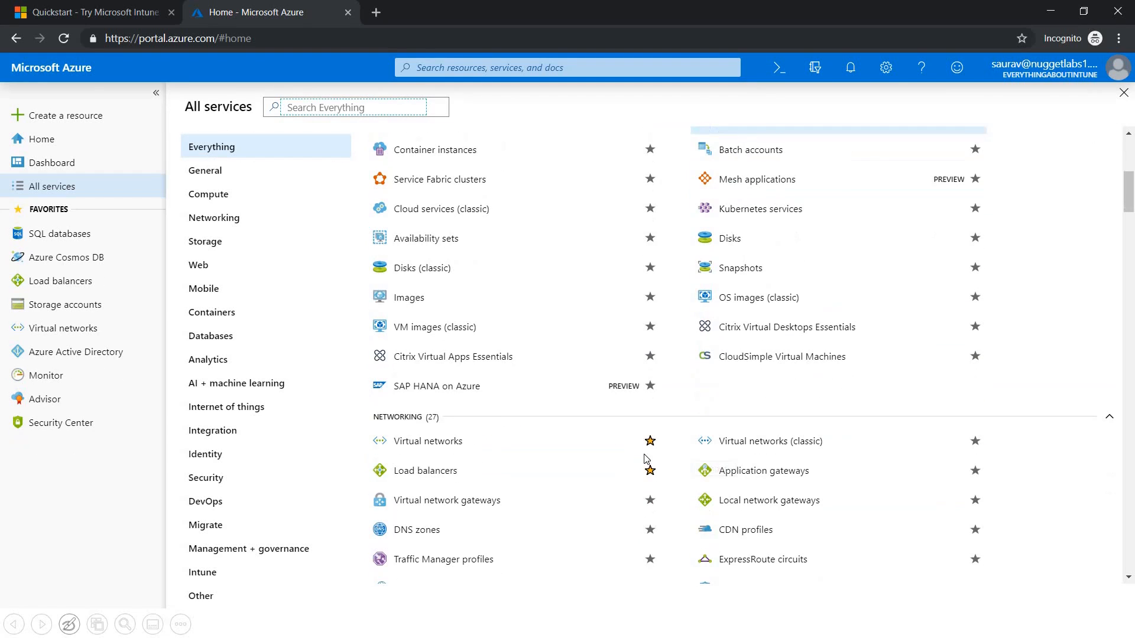
pyautogui.click(650, 441)
pyautogui.click(650, 471)
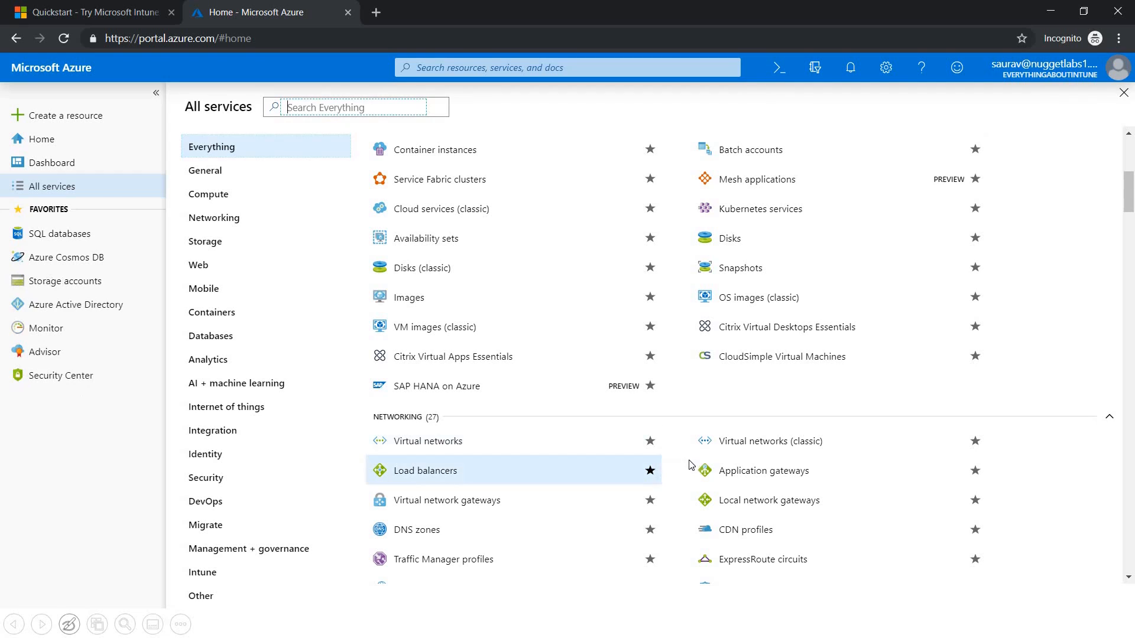
# Further down, unfavorite Storage accounts, Azure Cosmos DB, SQL databases and Advisor, then review the list
pyautogui.scroll(-10, 690, 465)
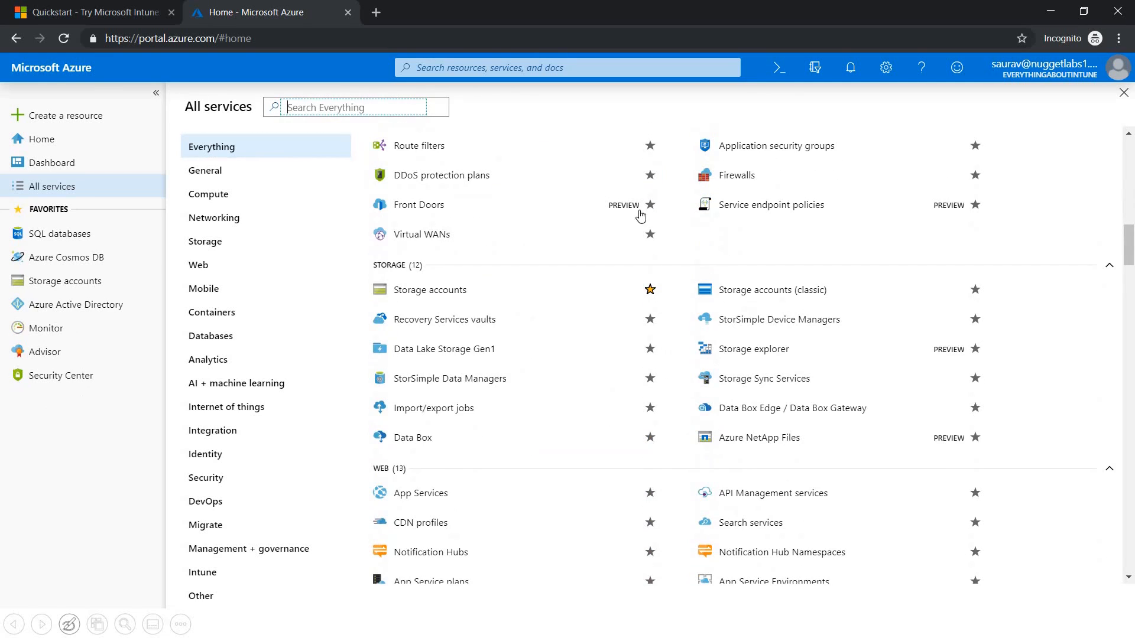
pyautogui.scroll(-3, 640, 216)
pyautogui.click(650, 216)
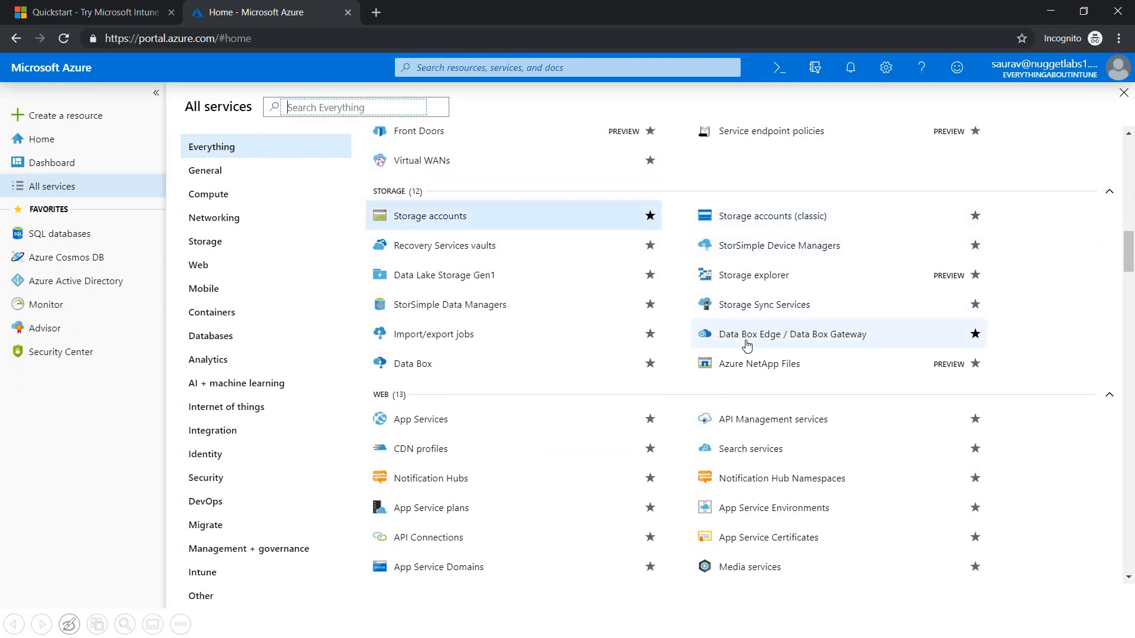
pyautogui.scroll(-12, 747, 345)
pyautogui.click(649, 481)
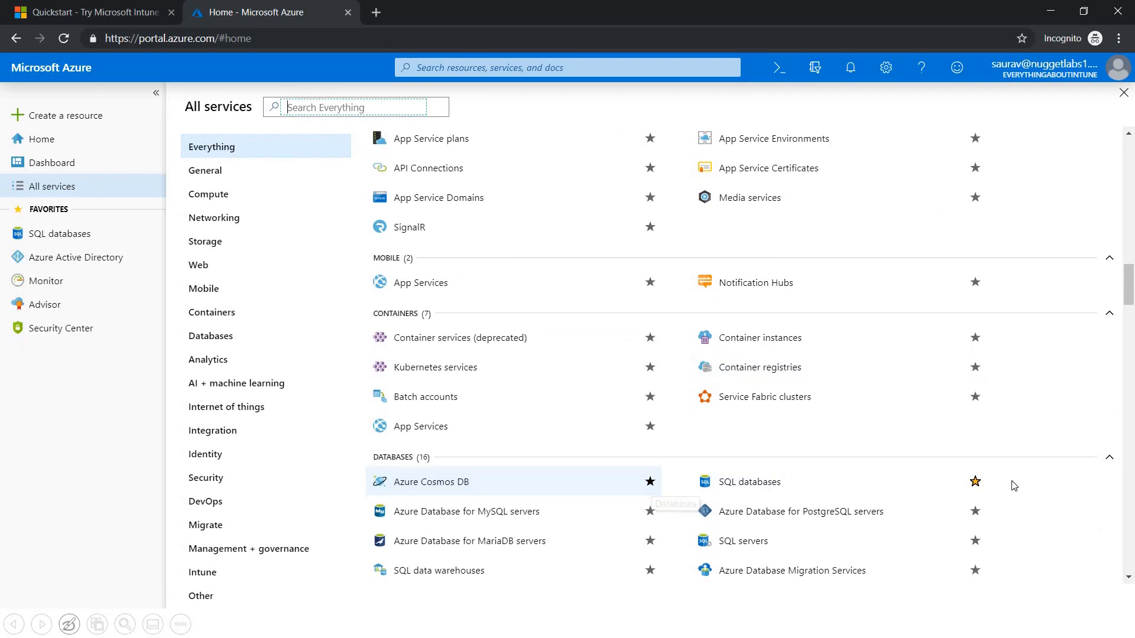
pyautogui.click(975, 481)
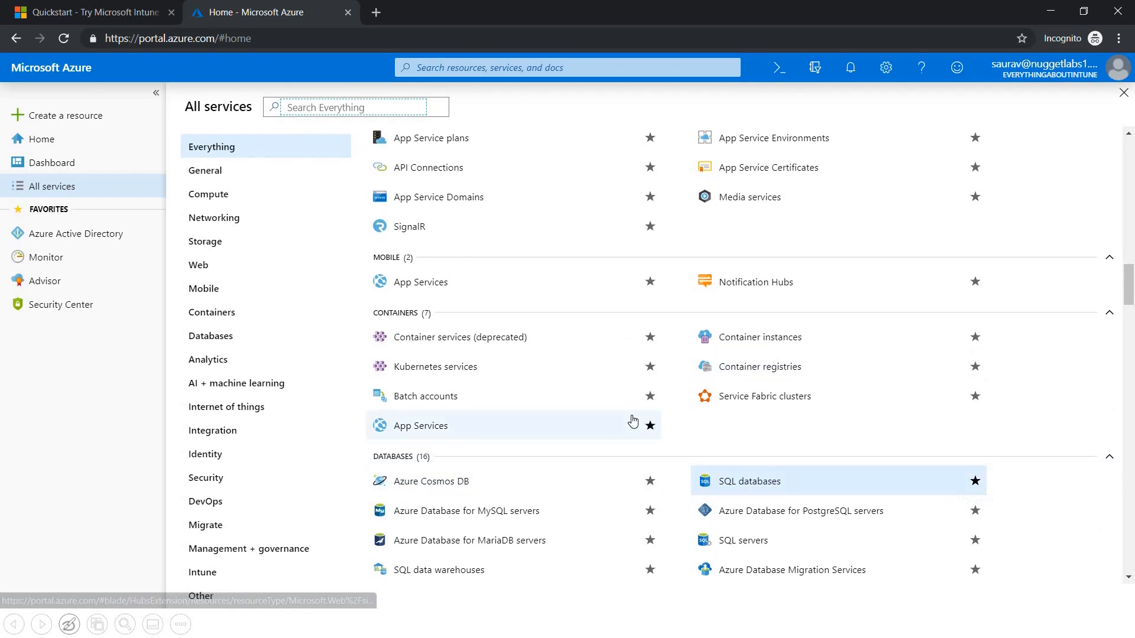
pyautogui.scroll(-5, 632, 421)
pyautogui.scroll(-5, 632, 421)
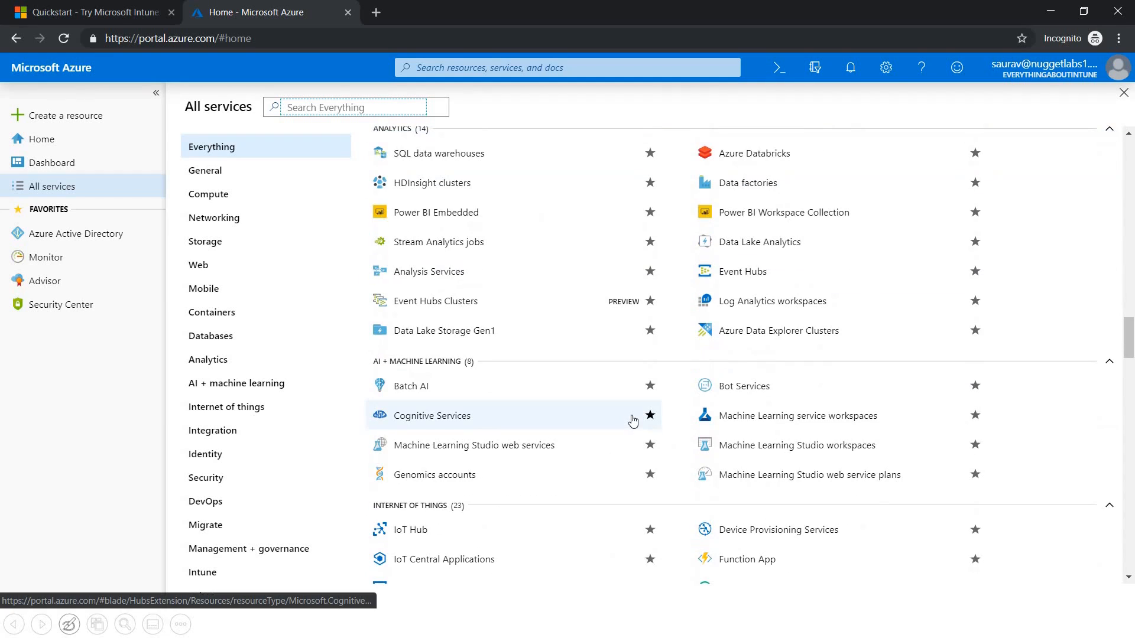
pyautogui.scroll(-6, 632, 421)
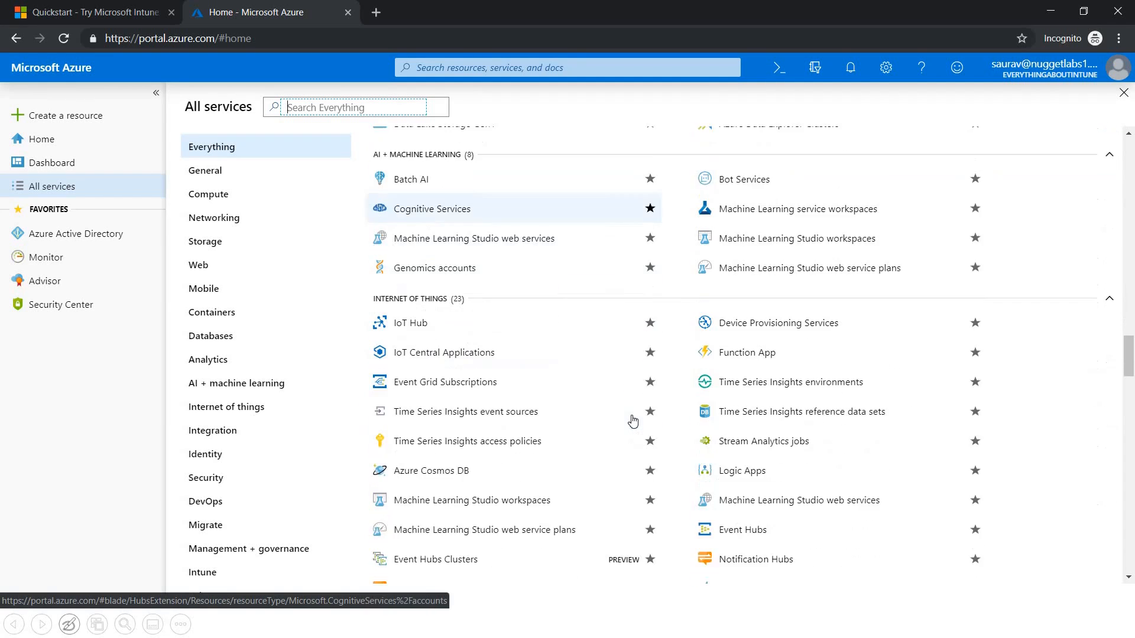
pyautogui.scroll(-5, 633, 420)
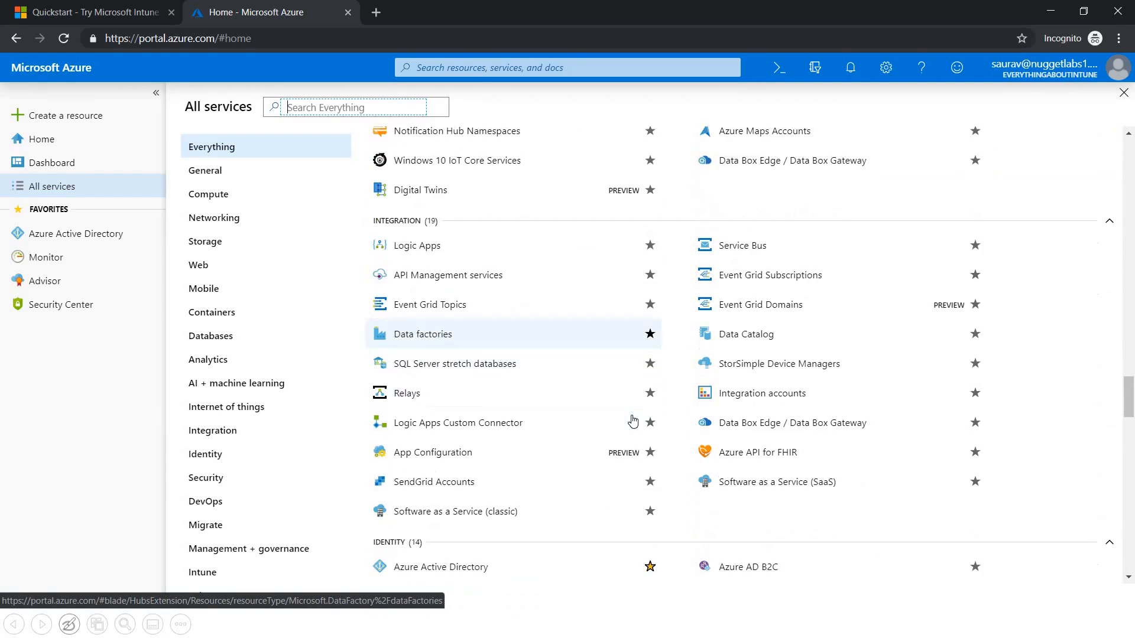
pyautogui.scroll(-2, 633, 420)
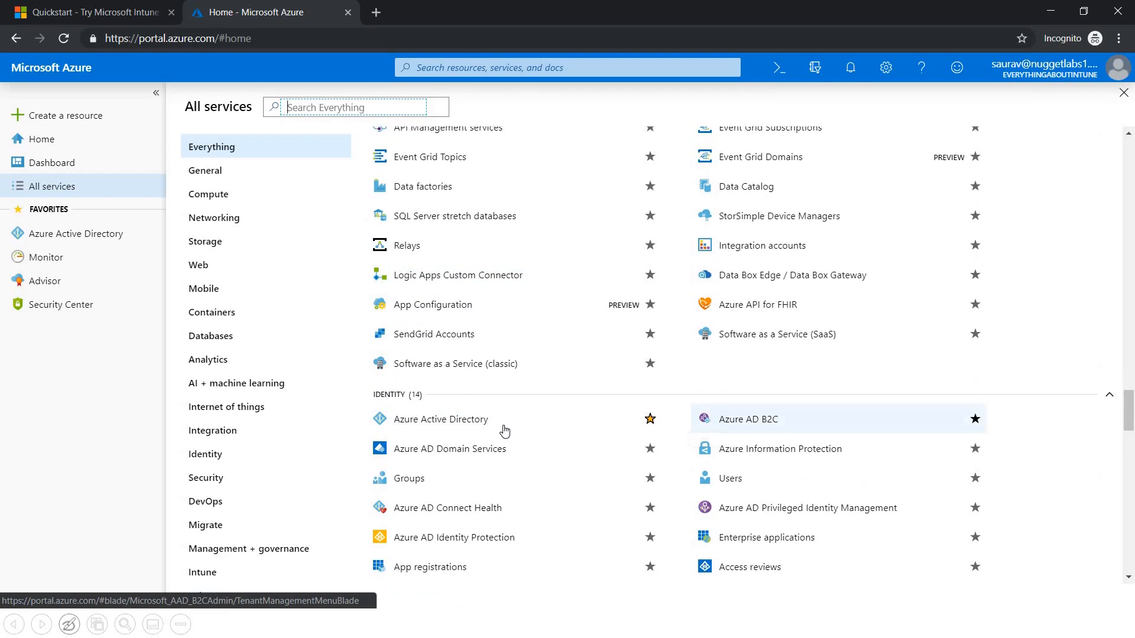
pyautogui.scroll(-4, 872, 380)
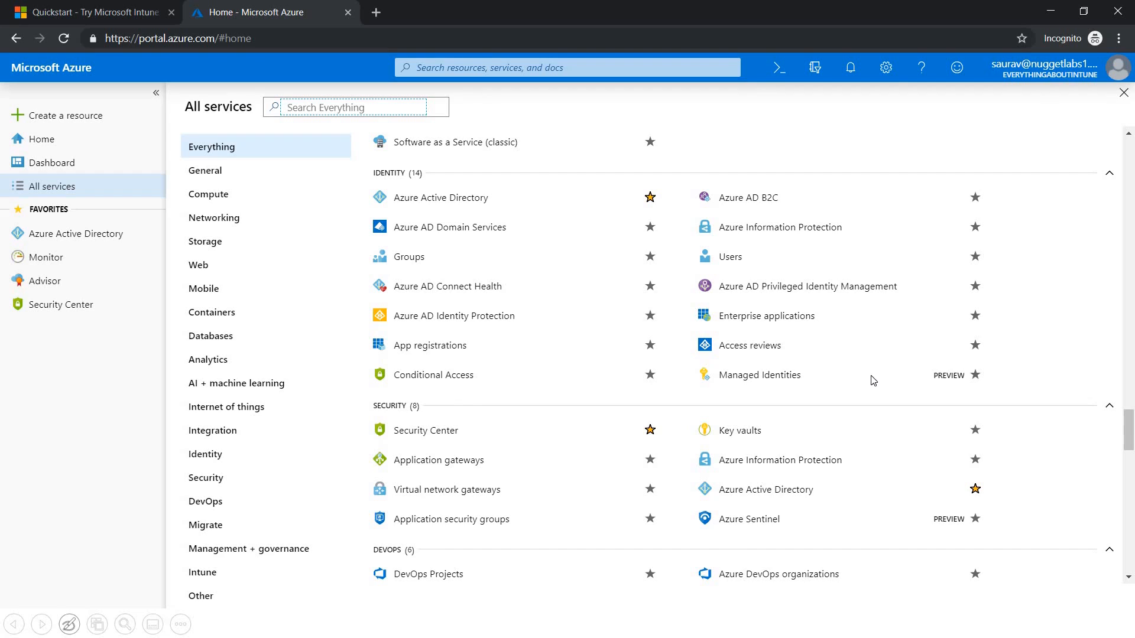
pyautogui.scroll(-5, 873, 380)
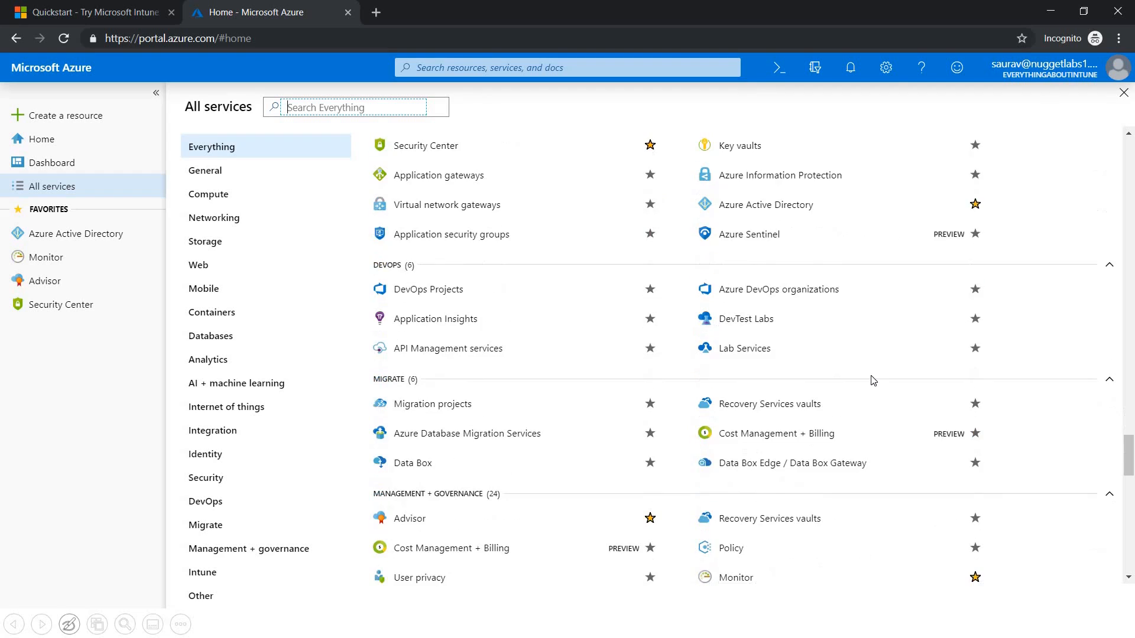
pyautogui.click(649, 508)
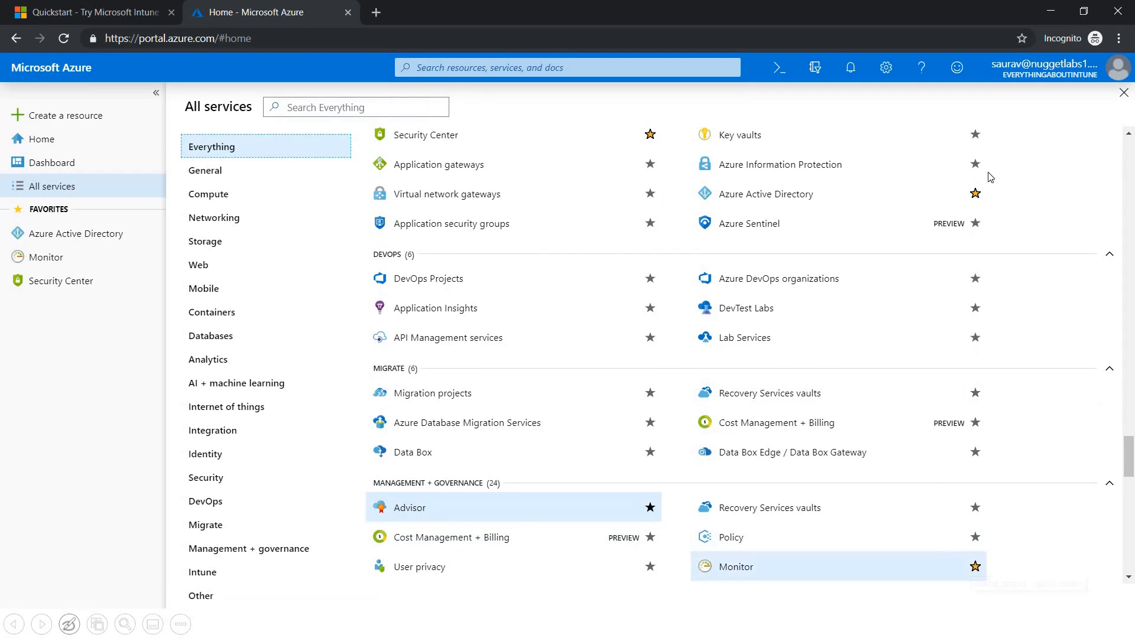
pyautogui.scroll(-4, 754, 322)
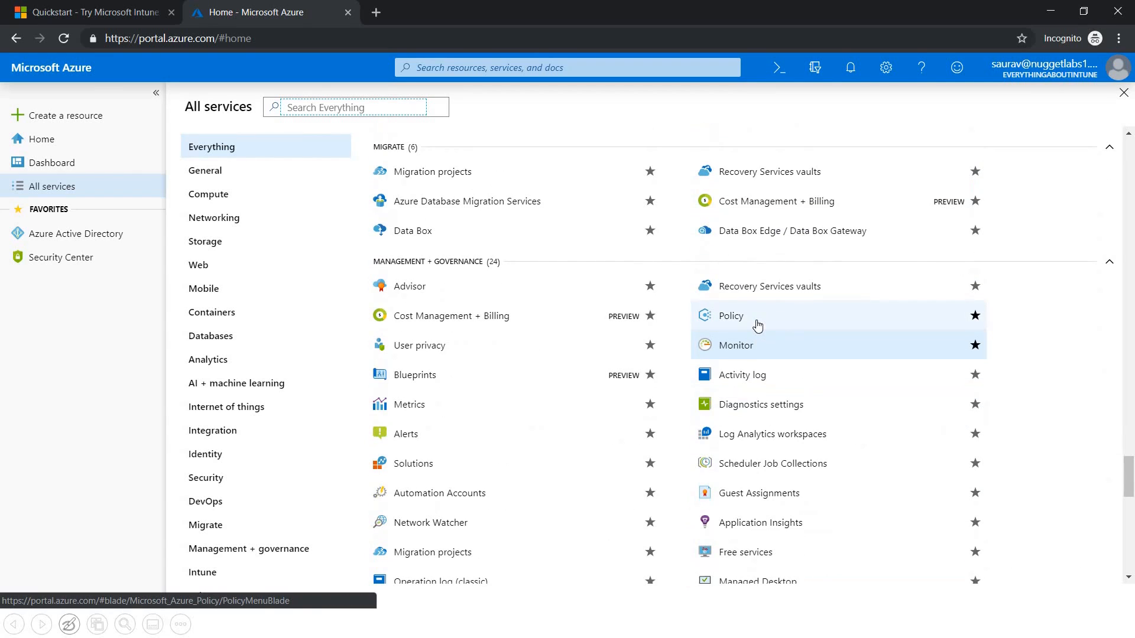
pyautogui.scroll(-4, 757, 325)
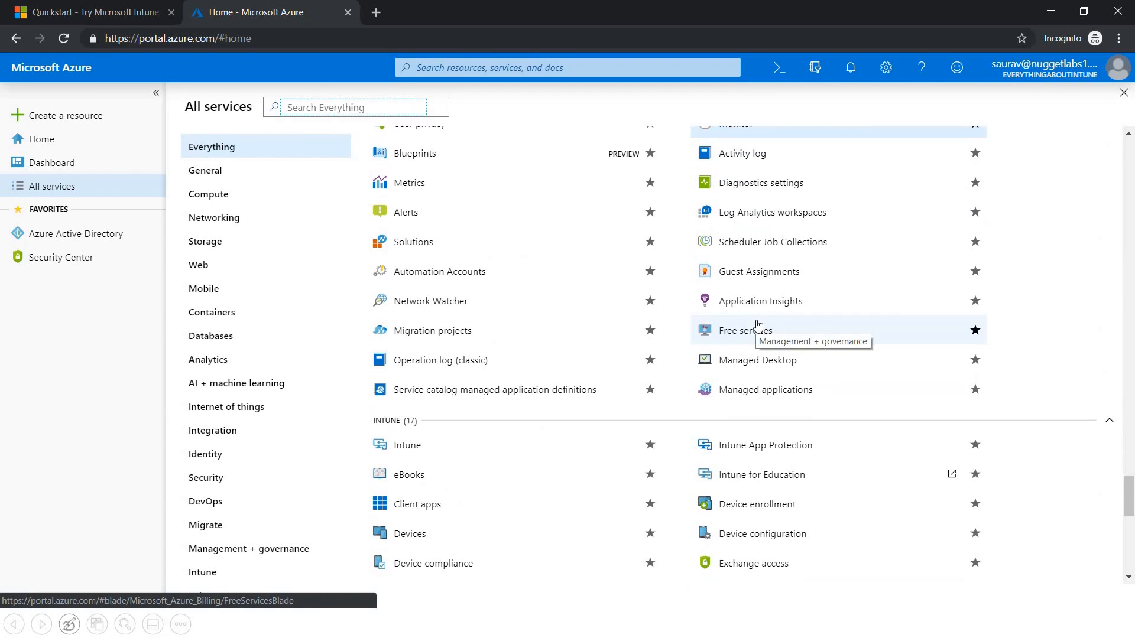
pyautogui.scroll(-8, 758, 325)
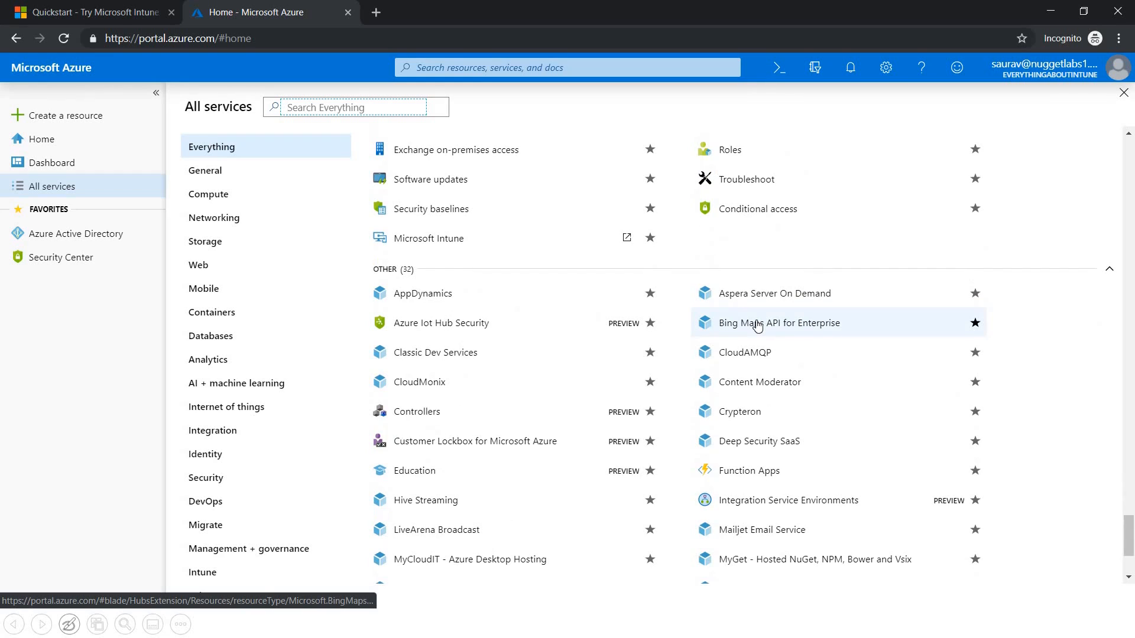
pyautogui.scroll(-3, 757, 325)
pyautogui.scroll(7, 443, 307)
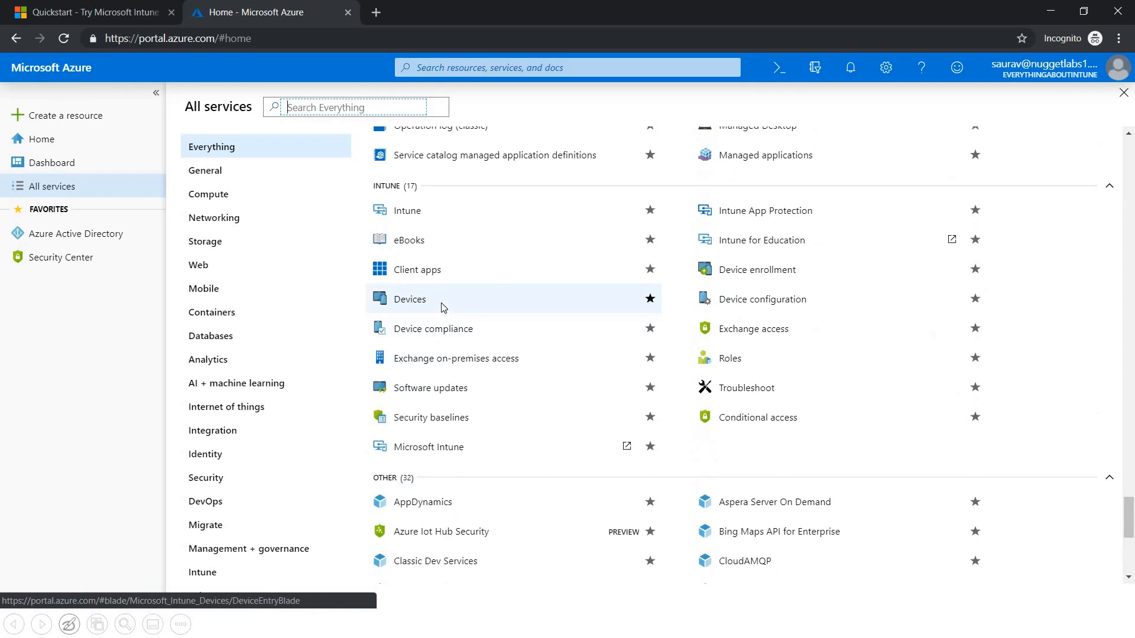
pyautogui.scroll(20, 444, 307)
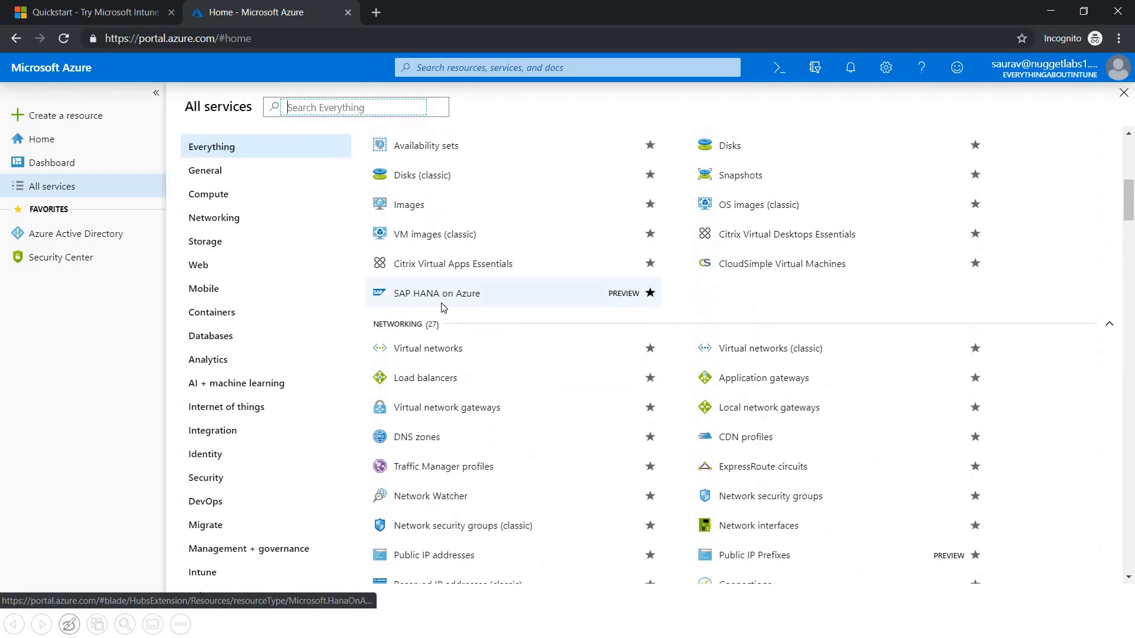
pyautogui.scroll(8, 444, 307)
pyautogui.scroll(-12, 444, 307)
pyautogui.scroll(10, 443, 307)
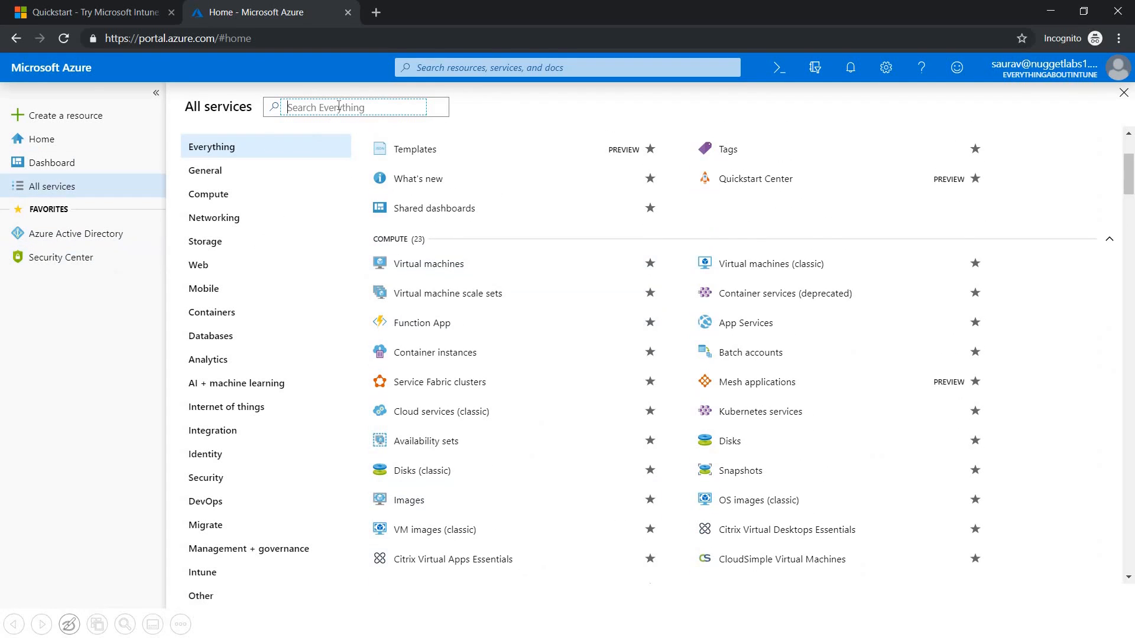
# In All services, unstar Security Center, star Microsoft Intune via an 'intu' search, and return home
pyautogui.write('secu')
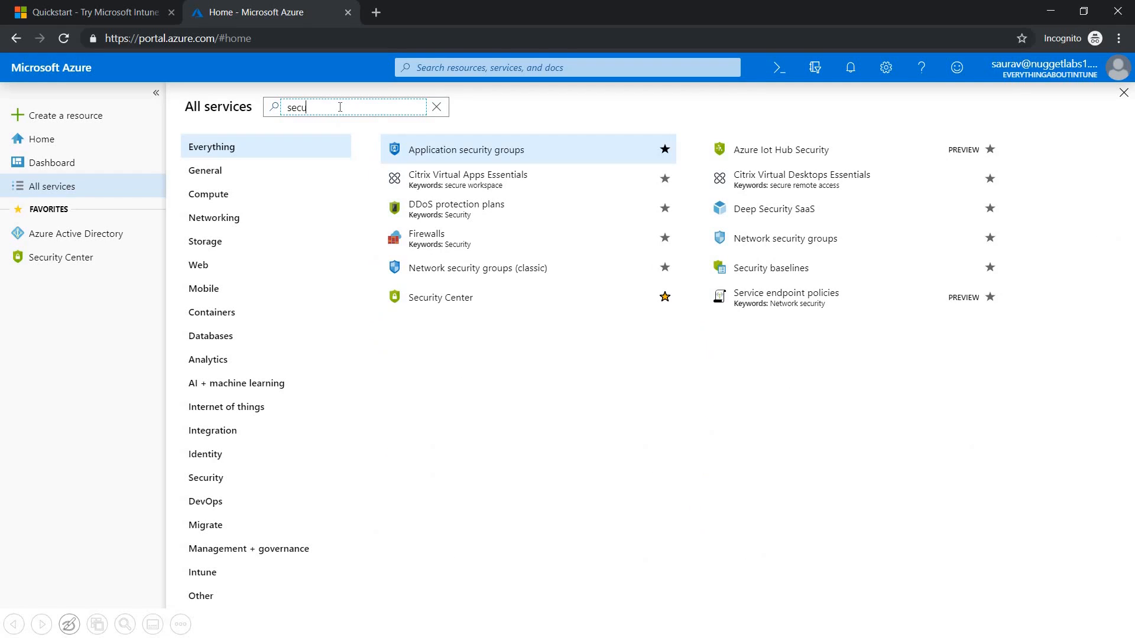
pyautogui.click(665, 298)
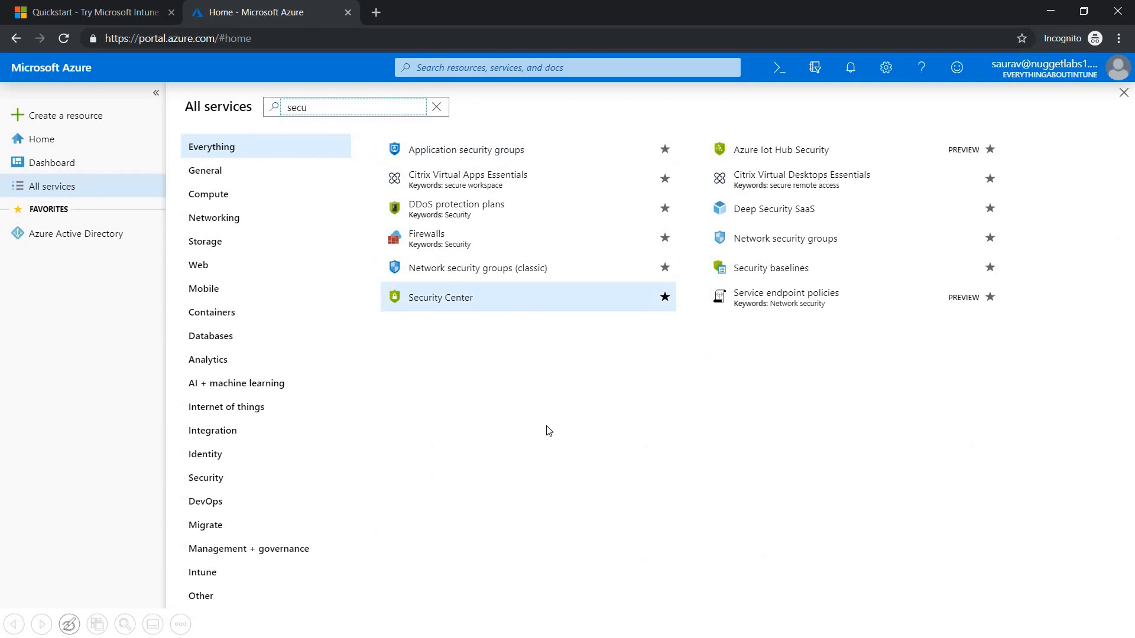
pyautogui.click(418, 81)
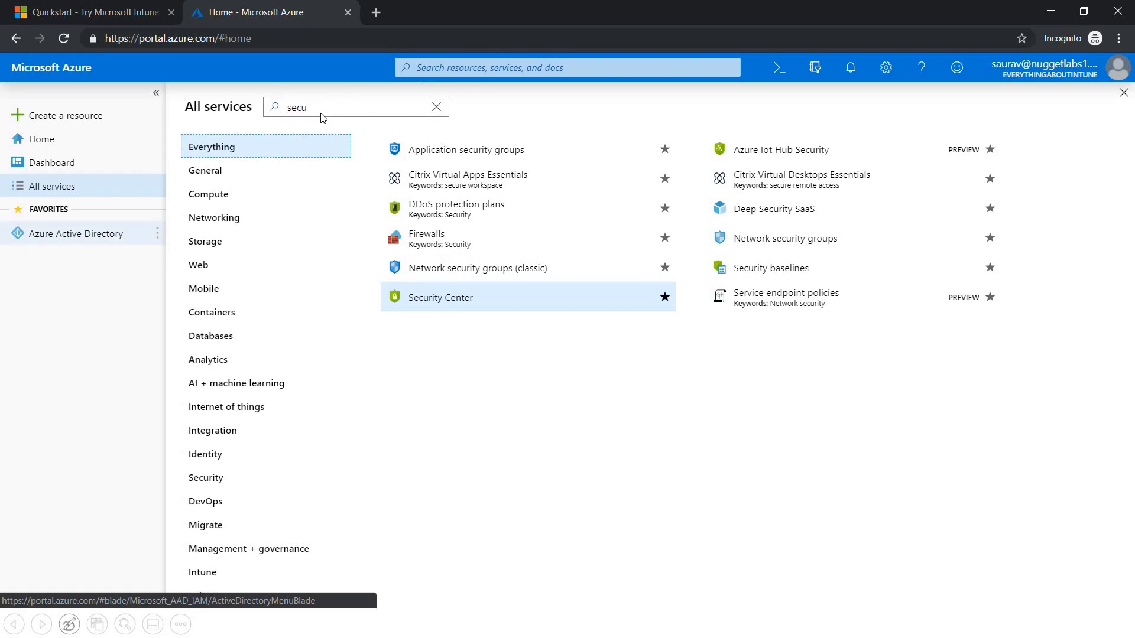
pyautogui.moveTo(332, 106); pyautogui.dragTo(273, 107)
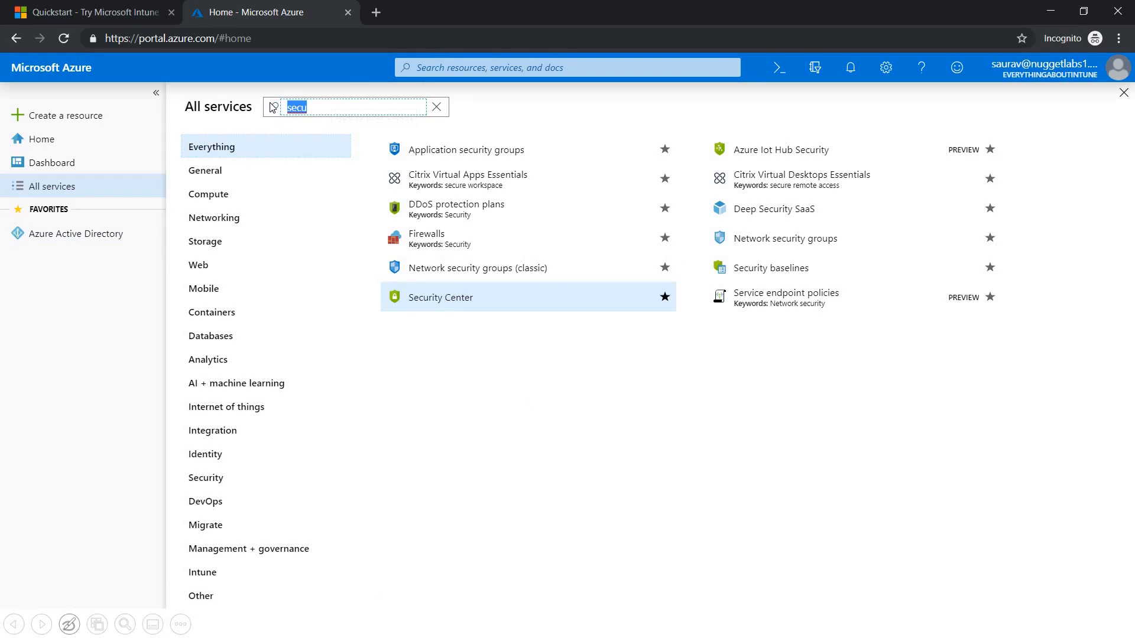
pyautogui.write('intune')
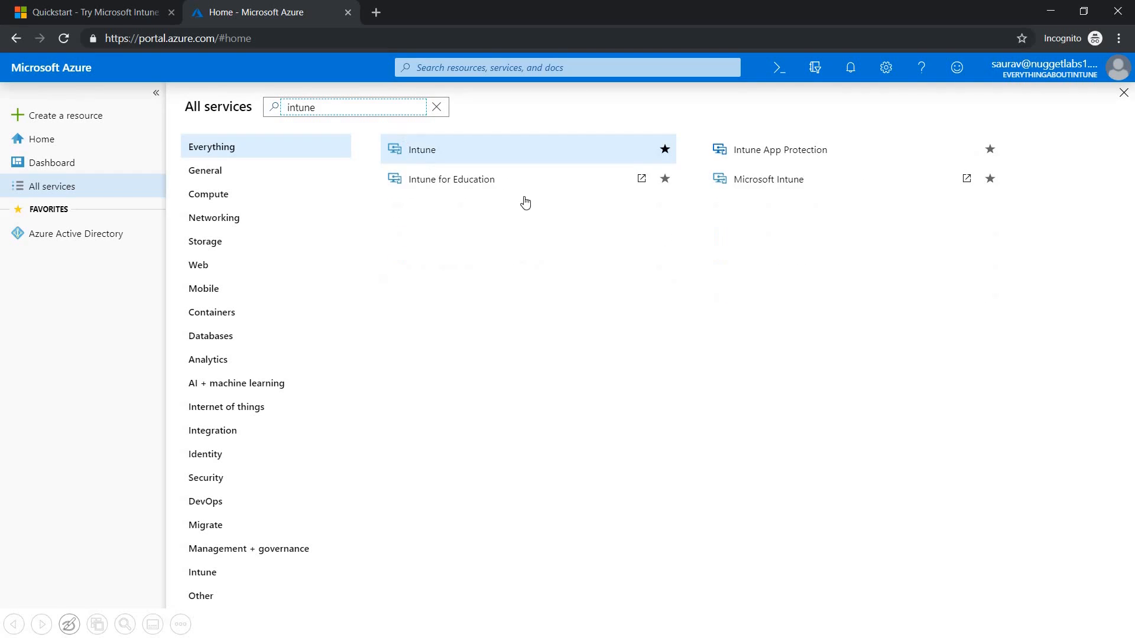
pyautogui.click(989, 179)
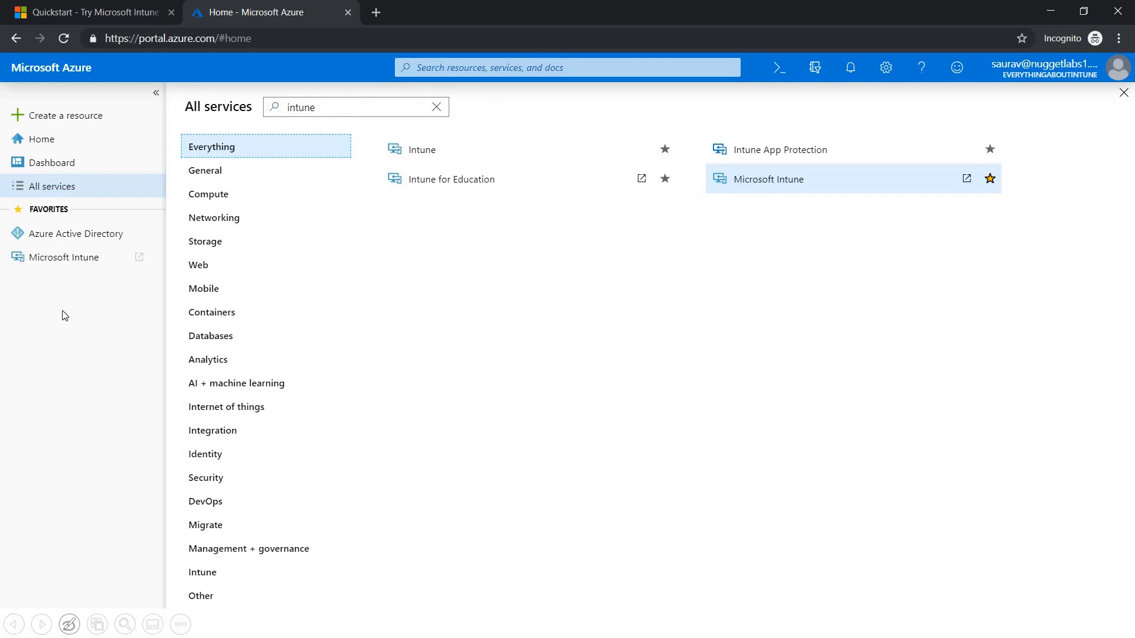
pyautogui.press('Escape')
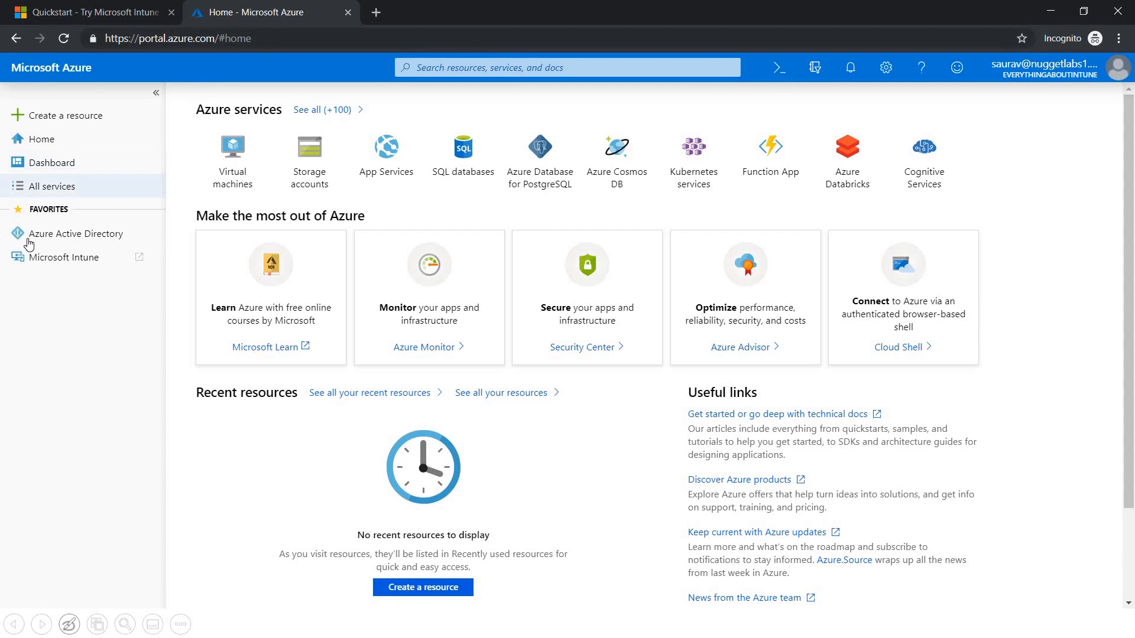
# View Azure Active Directory, then the Microsoft Intune dashboard from Favorites; close that tab and open a blank one
pyautogui.click(59, 239)
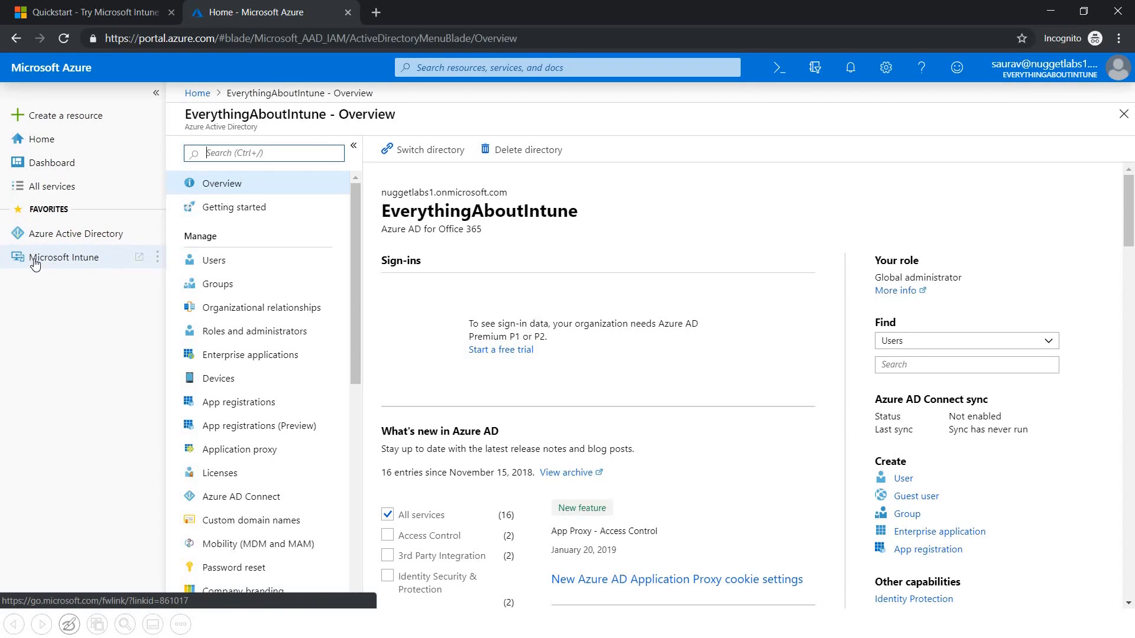
pyautogui.click(69, 263)
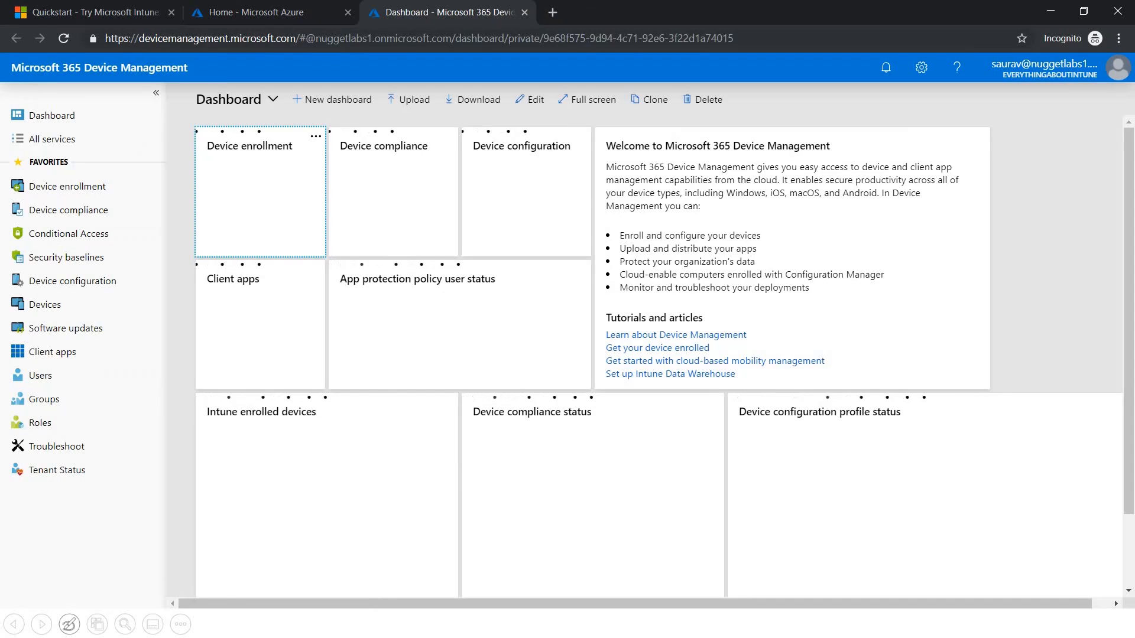
pyautogui.moveTo(296, 38); pyautogui.dragTo(139, 38)
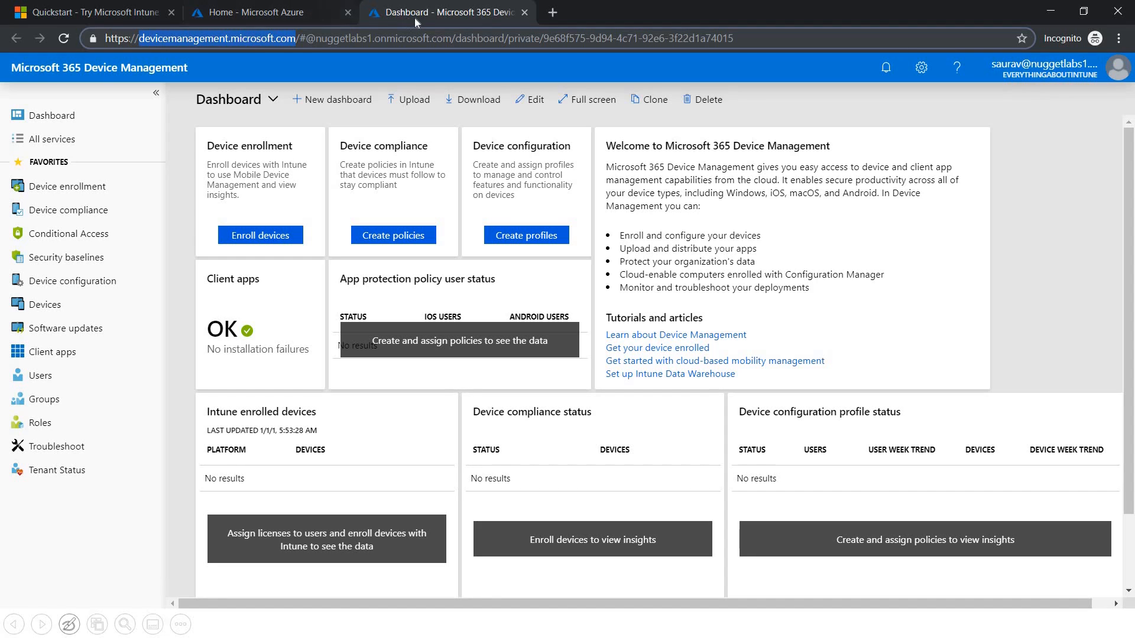
pyautogui.click(524, 12)
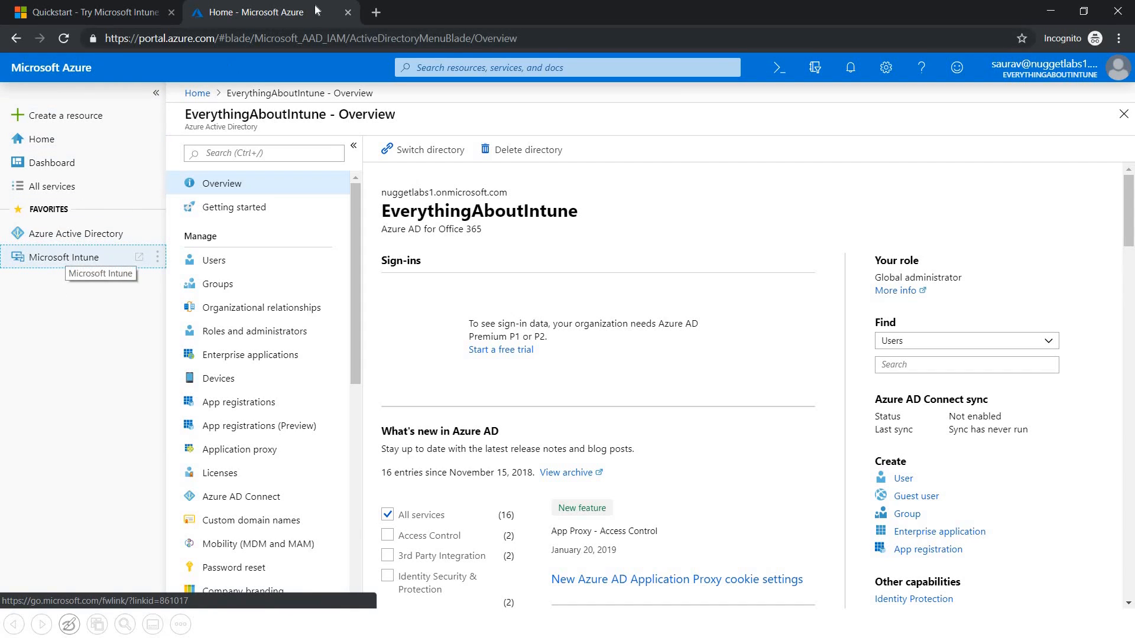
pyautogui.click(376, 12)
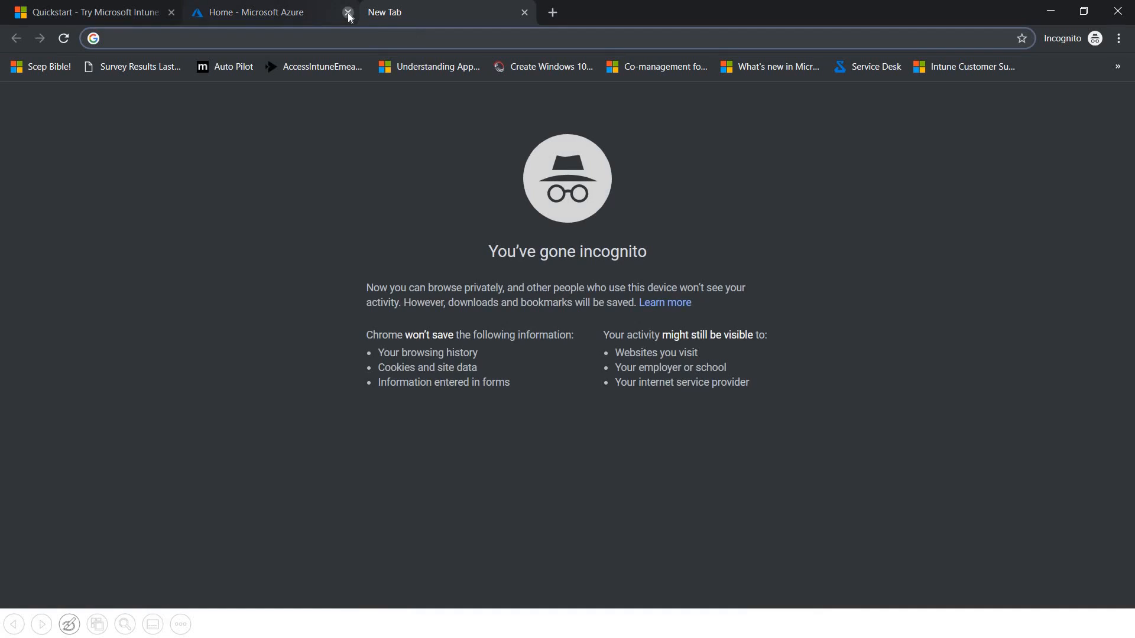
# Close the Azure portal tab and load the devicemanagement address from the 'dev' autocomplete
pyautogui.click(348, 12)
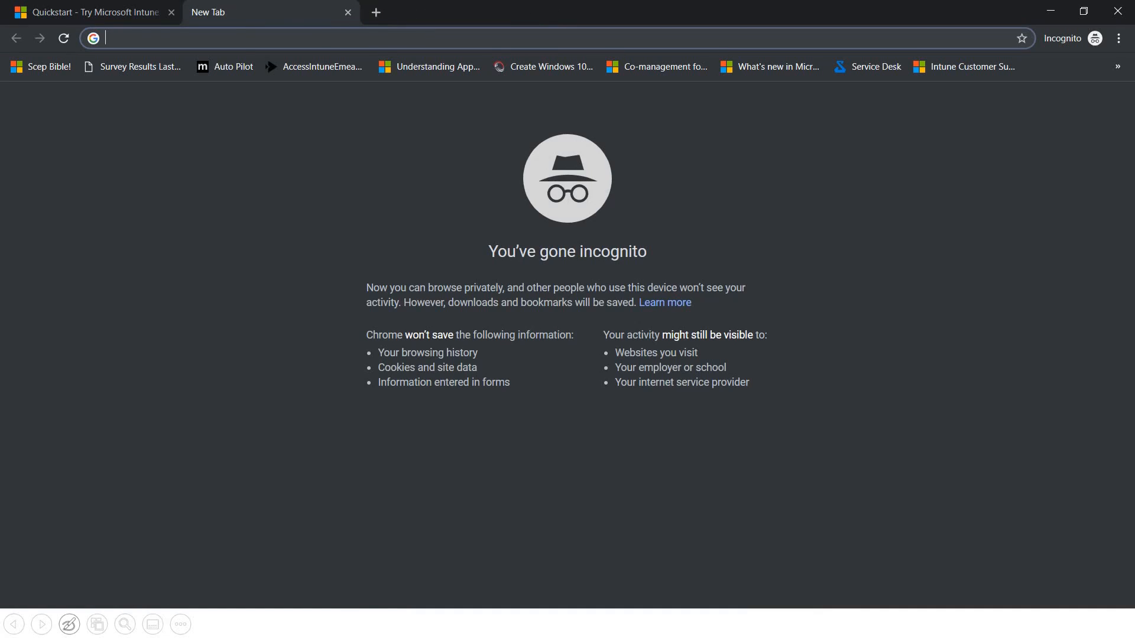
pyautogui.write('dev')
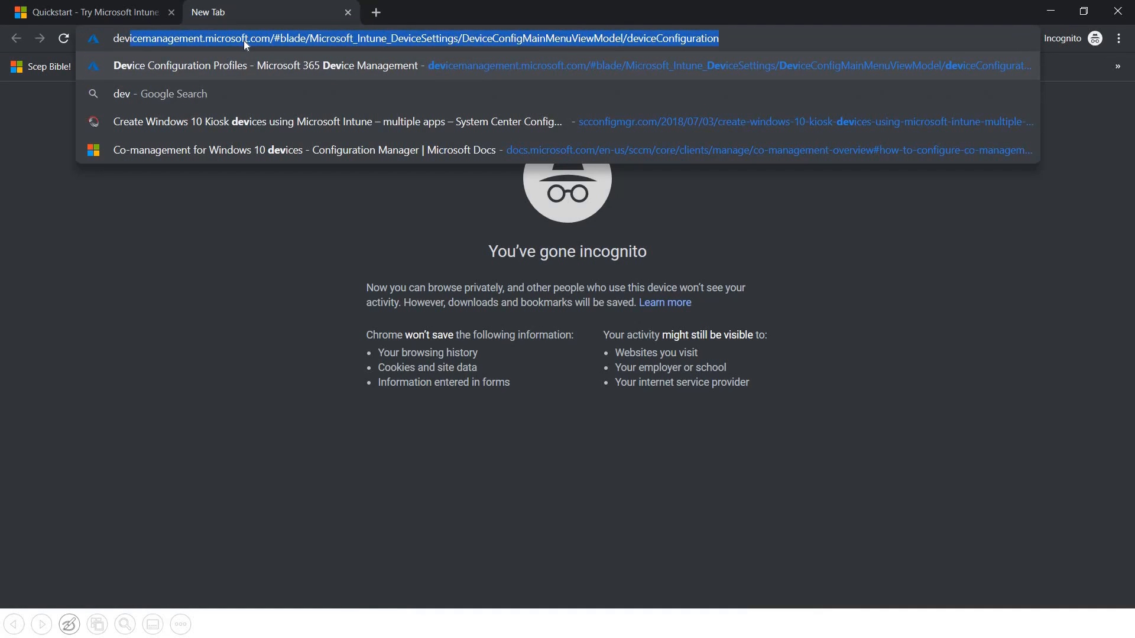
pyautogui.press('Return')
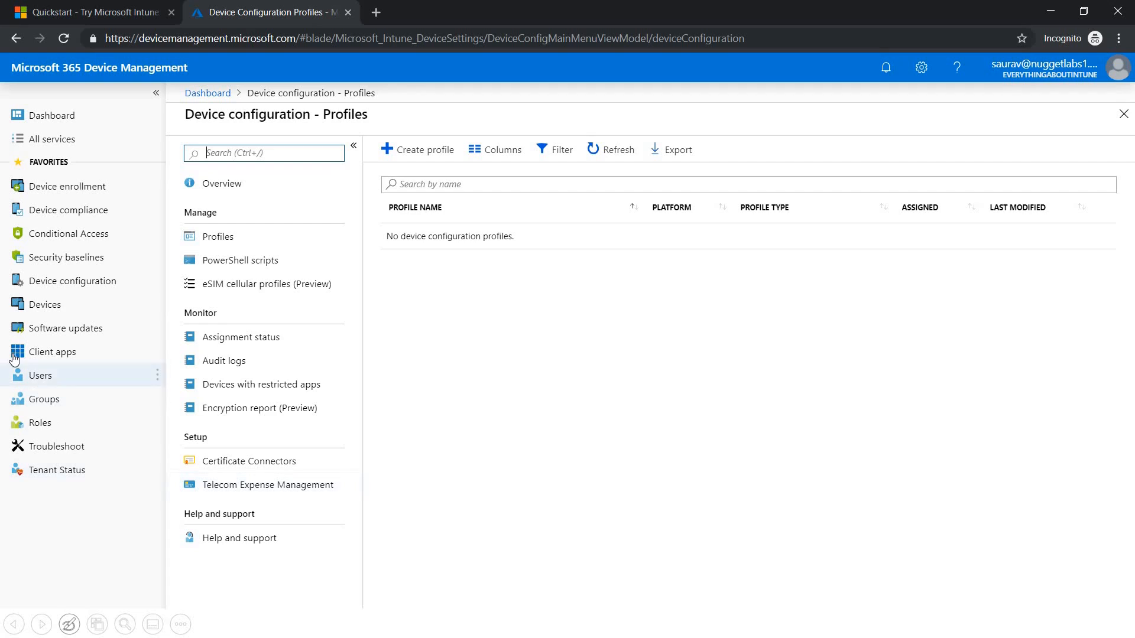
# Show Users > All users and highlight the single account's Member type, sign-in name and display name
pyautogui.click(41, 381)
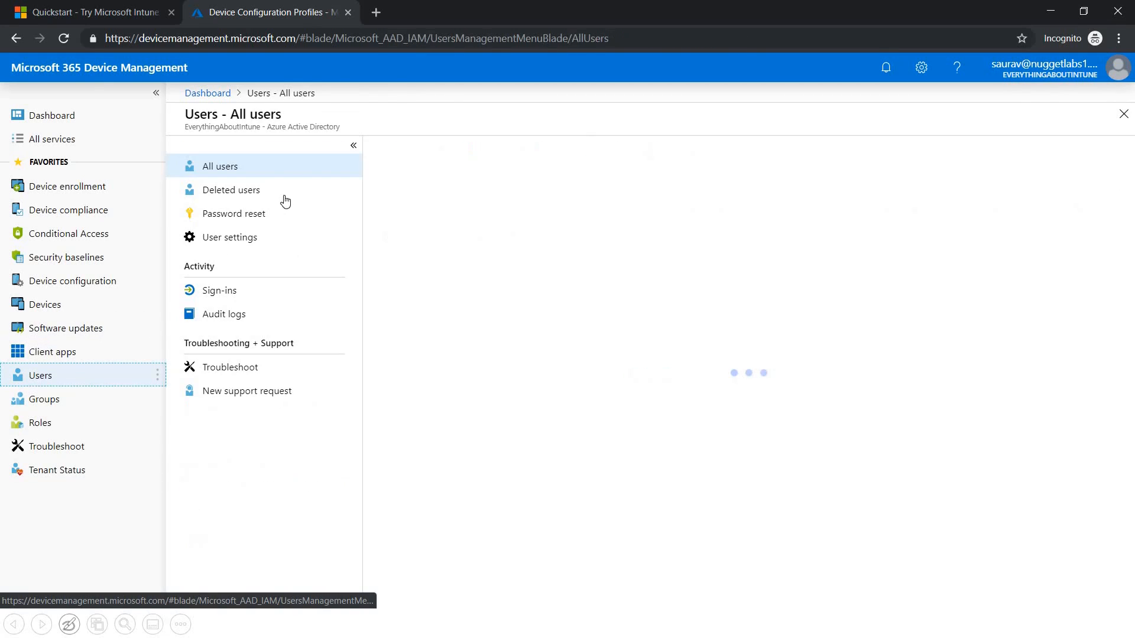
pyautogui.click(241, 175)
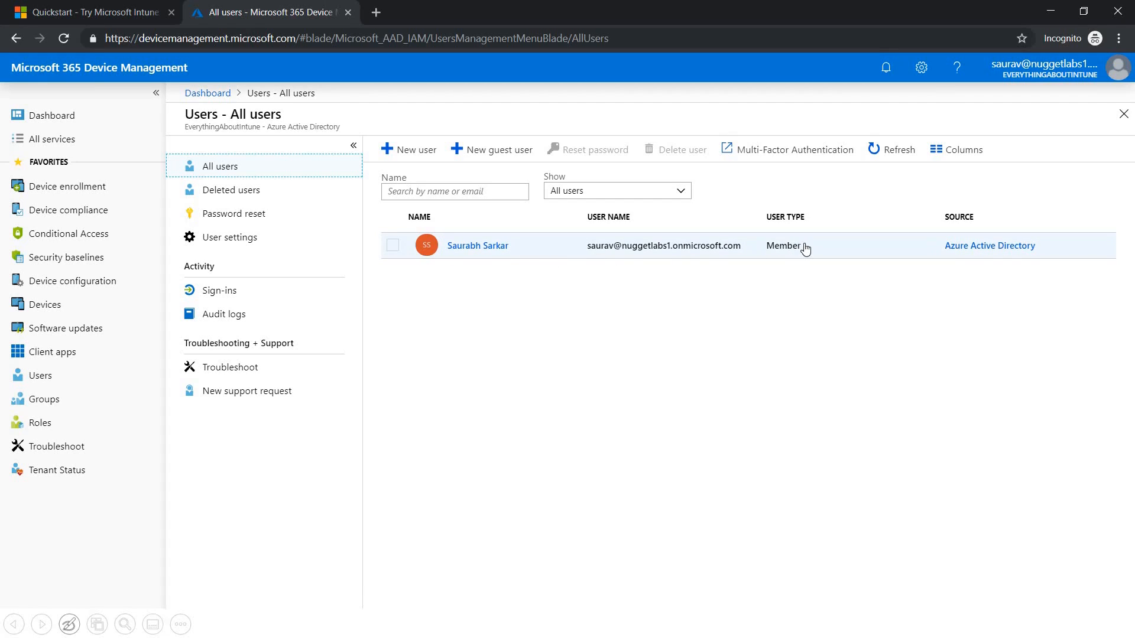
pyautogui.doubleClick(773, 246)
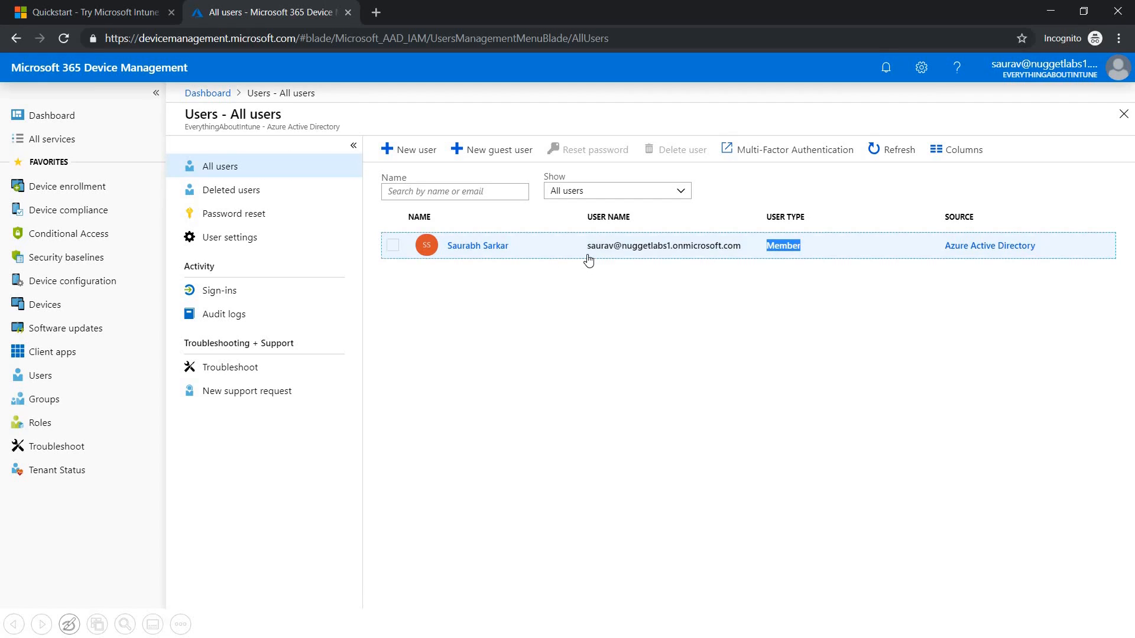
pyautogui.moveTo(591, 250); pyautogui.dragTo(754, 243)
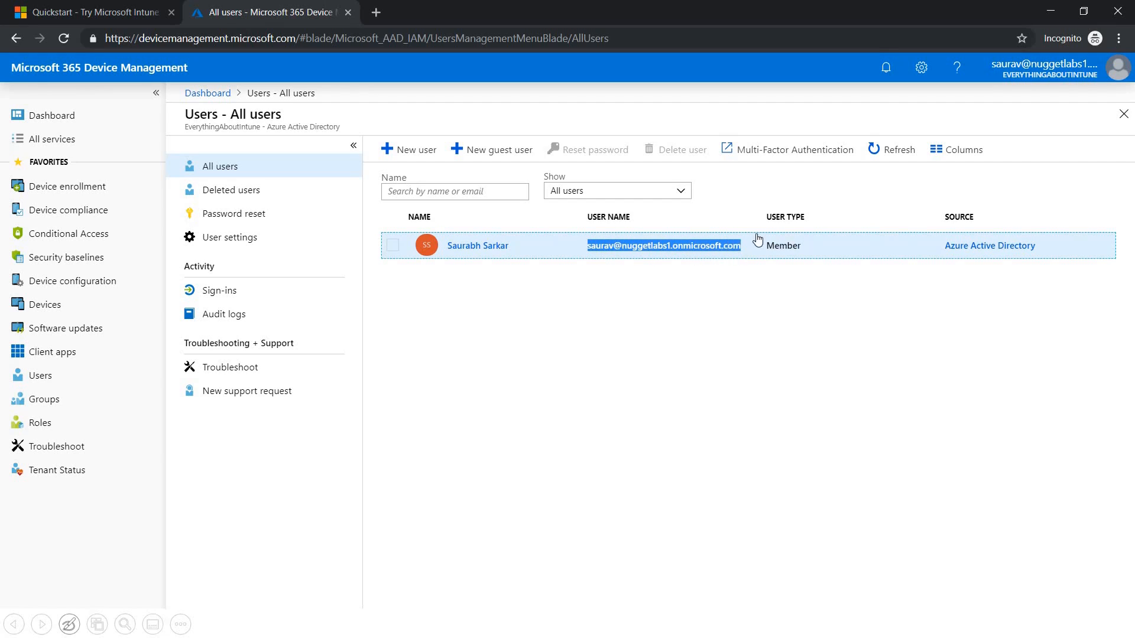
pyautogui.moveTo(1052, 71)
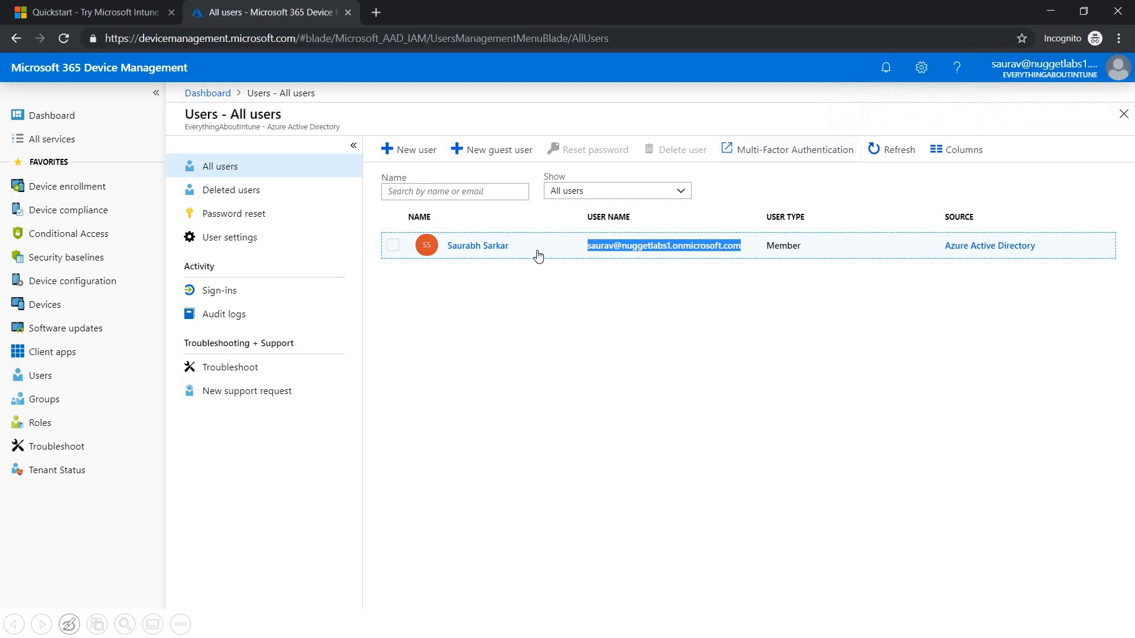
pyautogui.moveTo(472, 246); pyautogui.dragTo(510, 246)
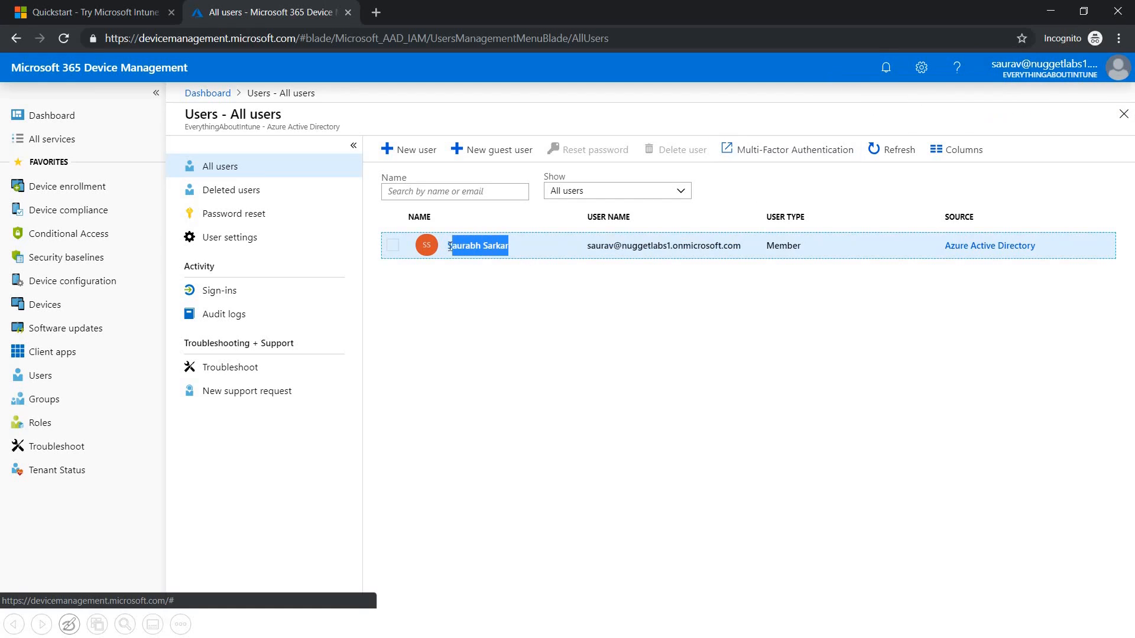
pyautogui.click(297, 204)
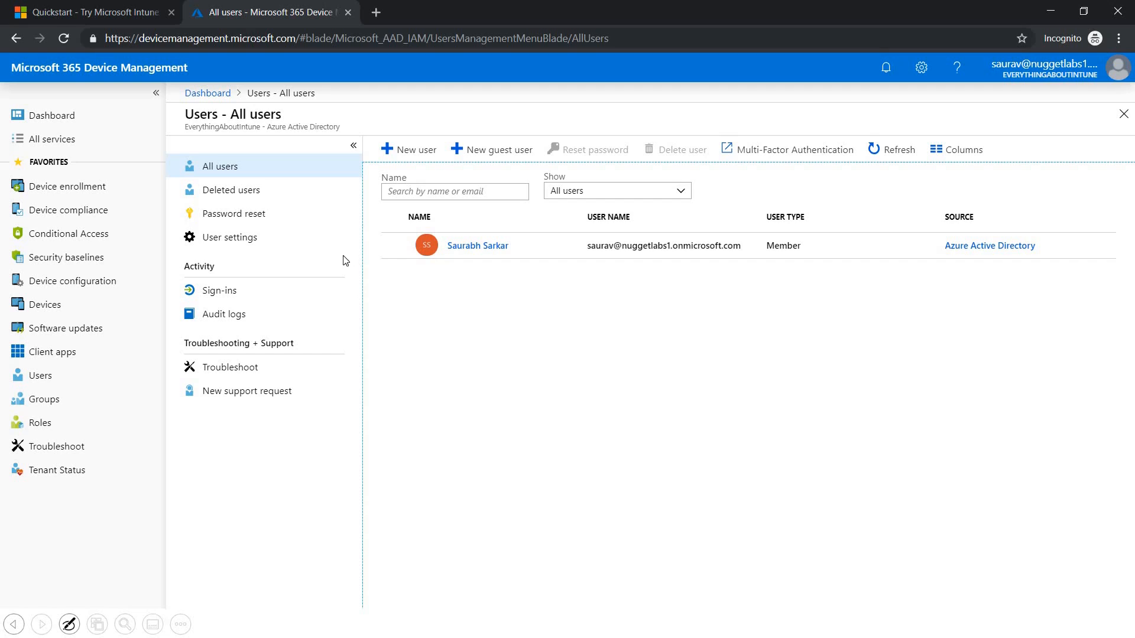
# Check the empty Groups page and the Devices > All devices list
pyautogui.click(78, 398)
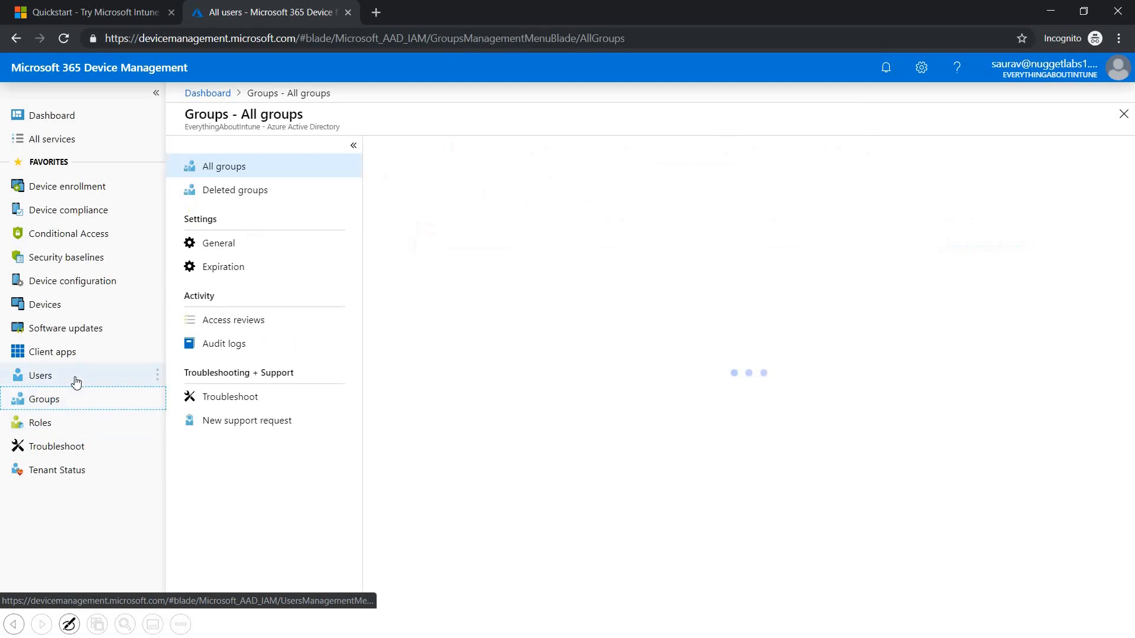
pyautogui.click(76, 378)
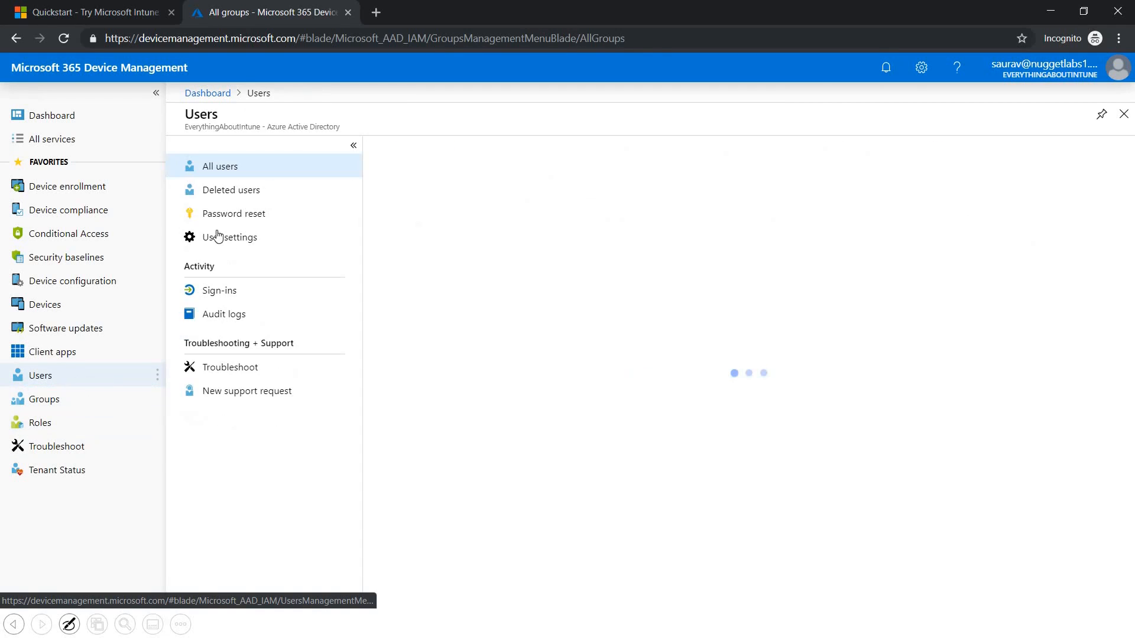
pyautogui.click(46, 400)
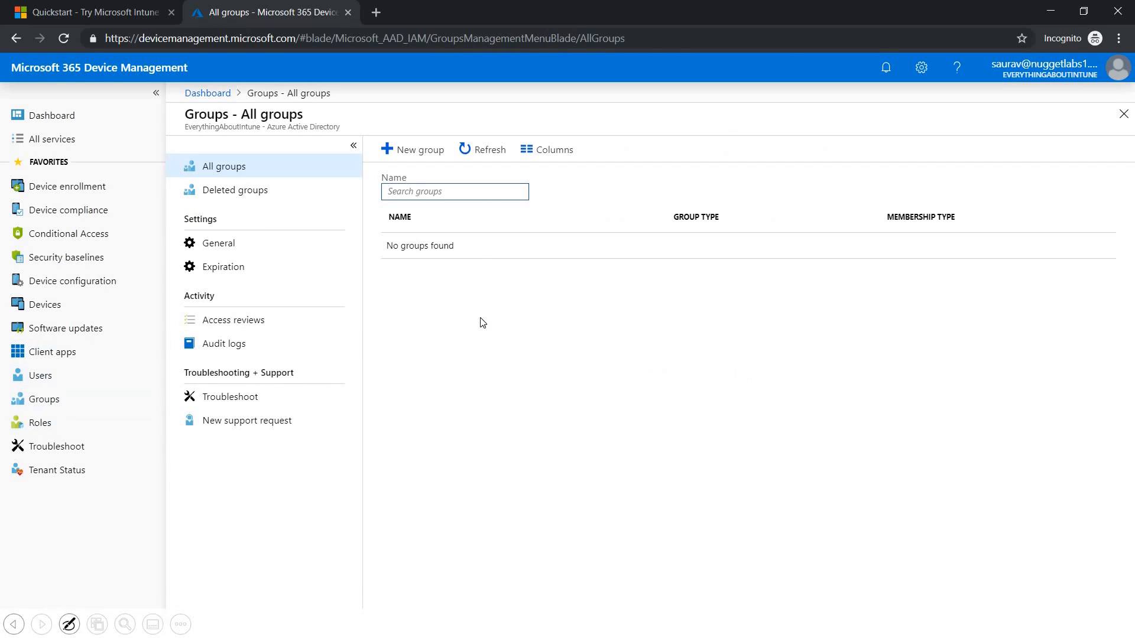
pyautogui.click(56, 312)
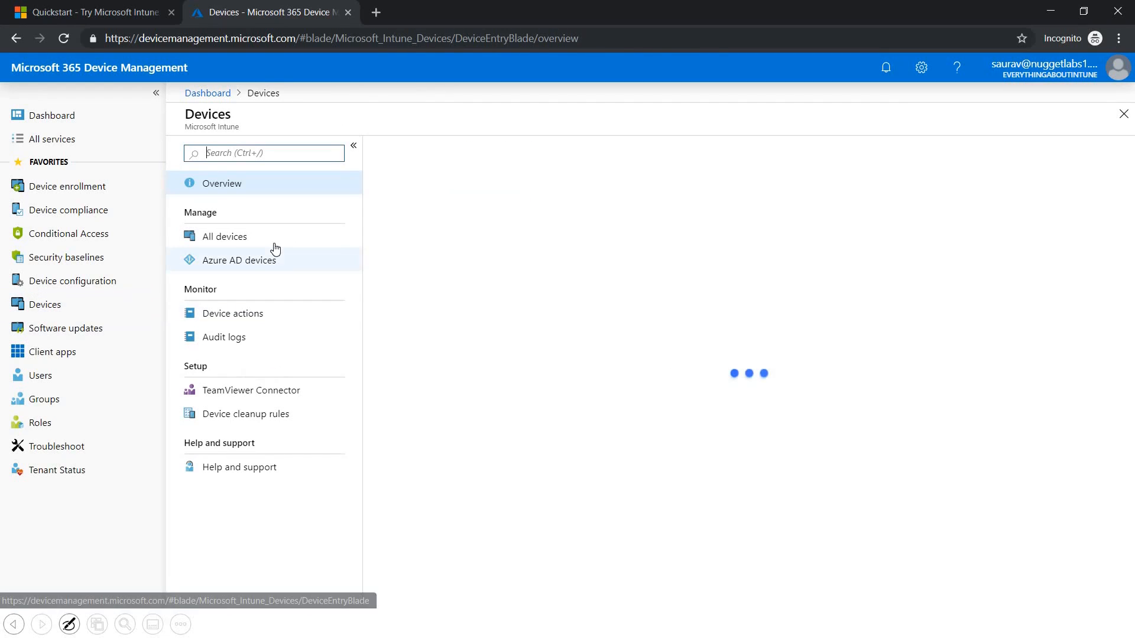
pyautogui.click(271, 240)
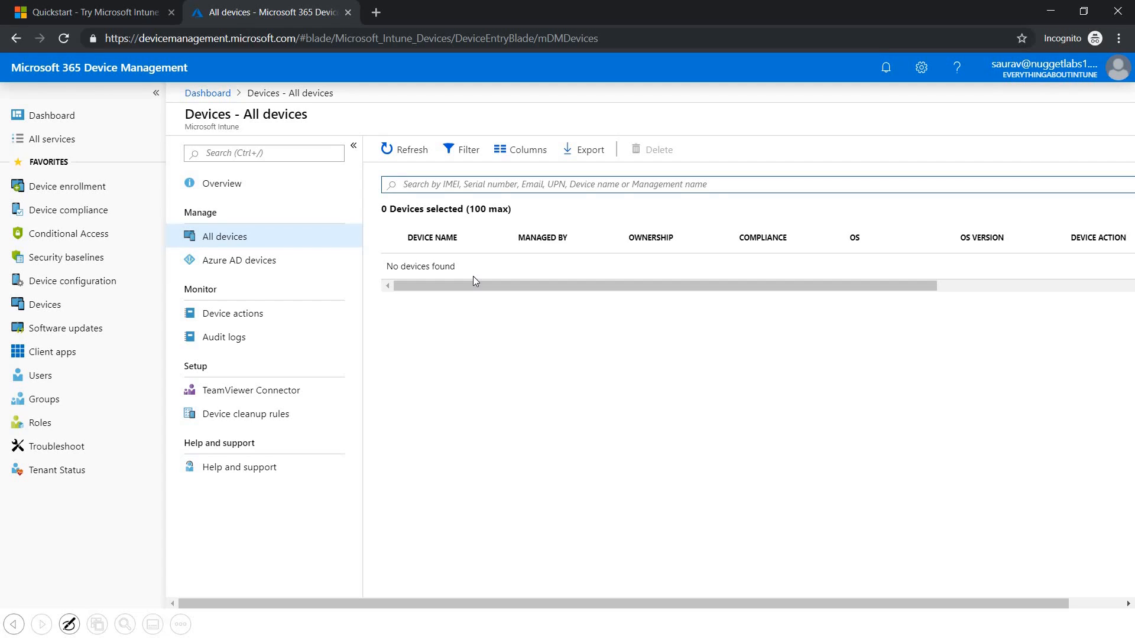
# Visit Device enrollment and Device configuration, then switch to the Intune free trial slide
pyautogui.click(65, 187)
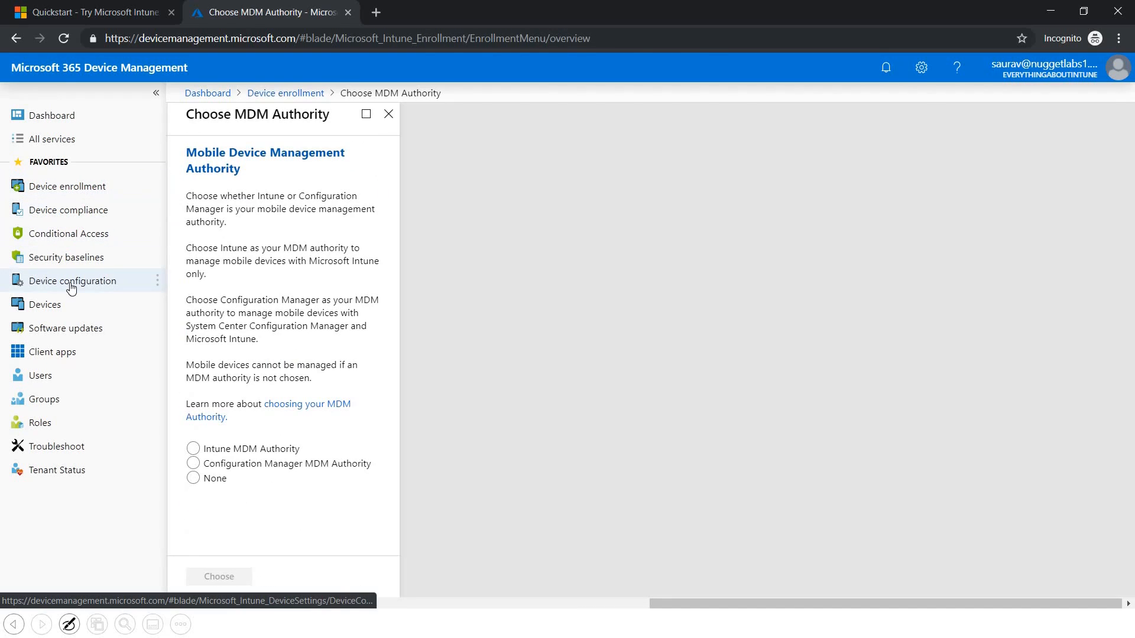
pyautogui.click(71, 287)
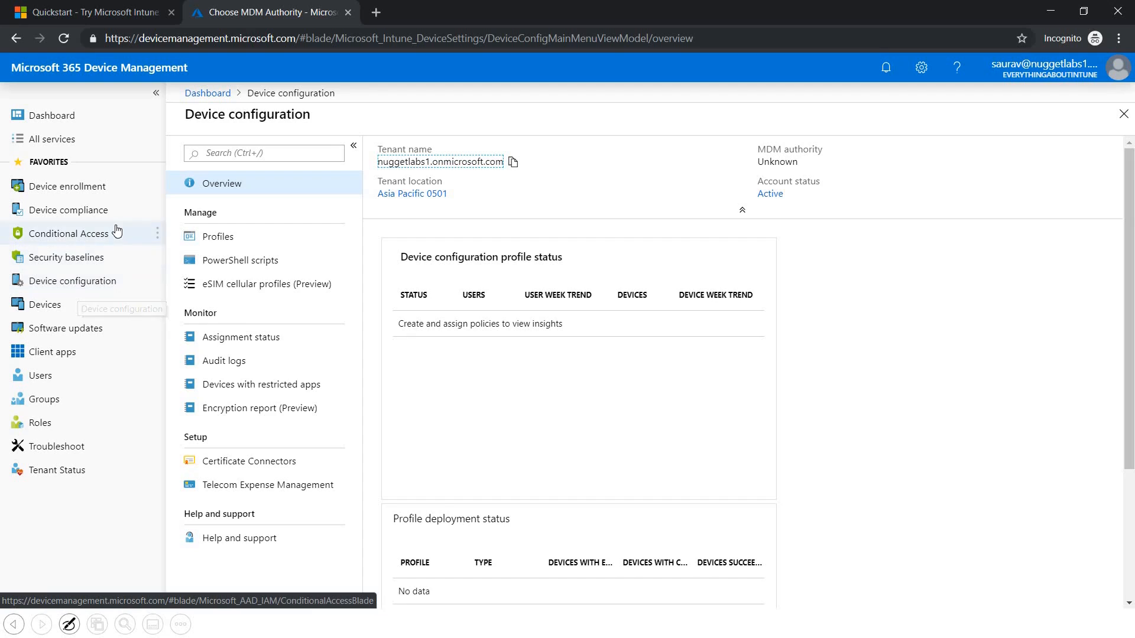
pyautogui.hotkey('alt', 'Tab')
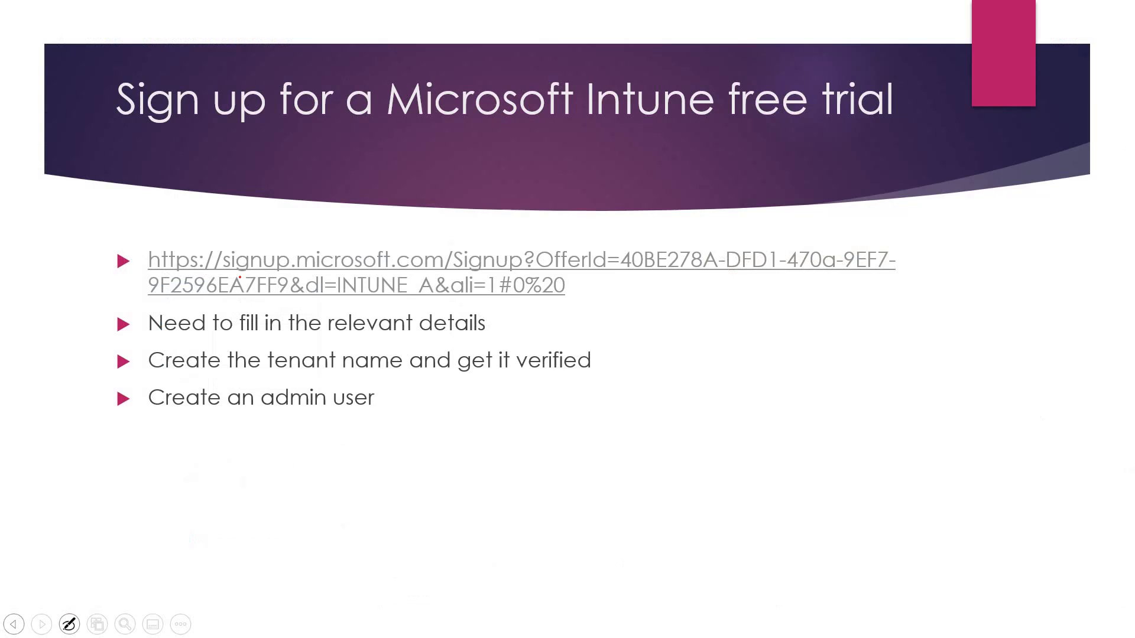
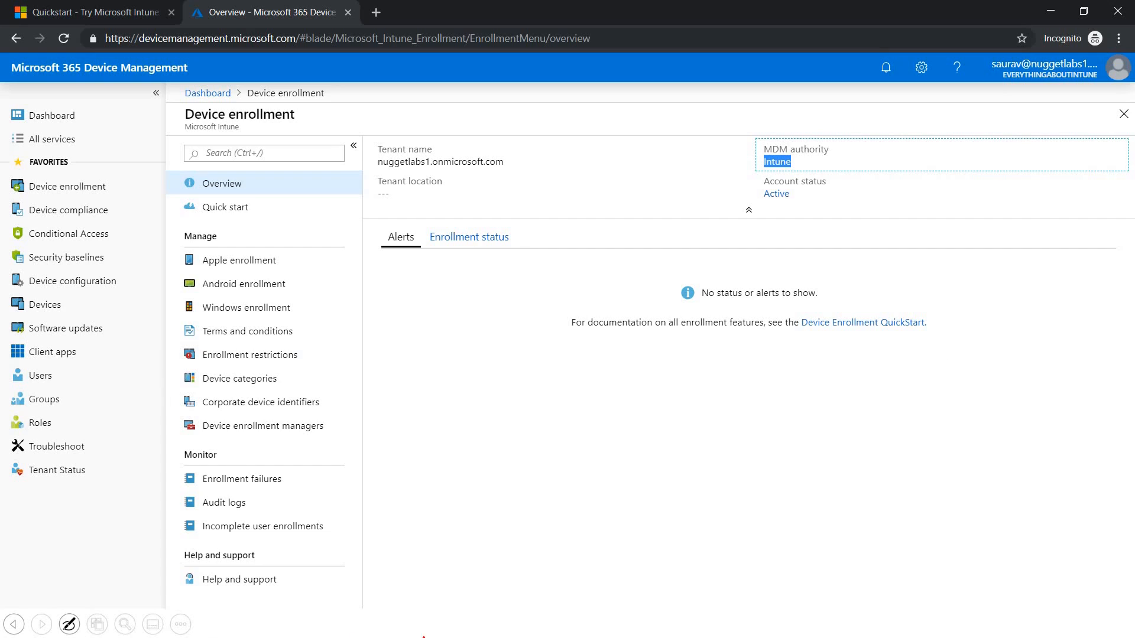
# Open Users > All users, which lists the single Azure AD member account
pyautogui.moveTo(39, 379); pyautogui.dragTo(61, 381)
pyautogui.click(61, 381)
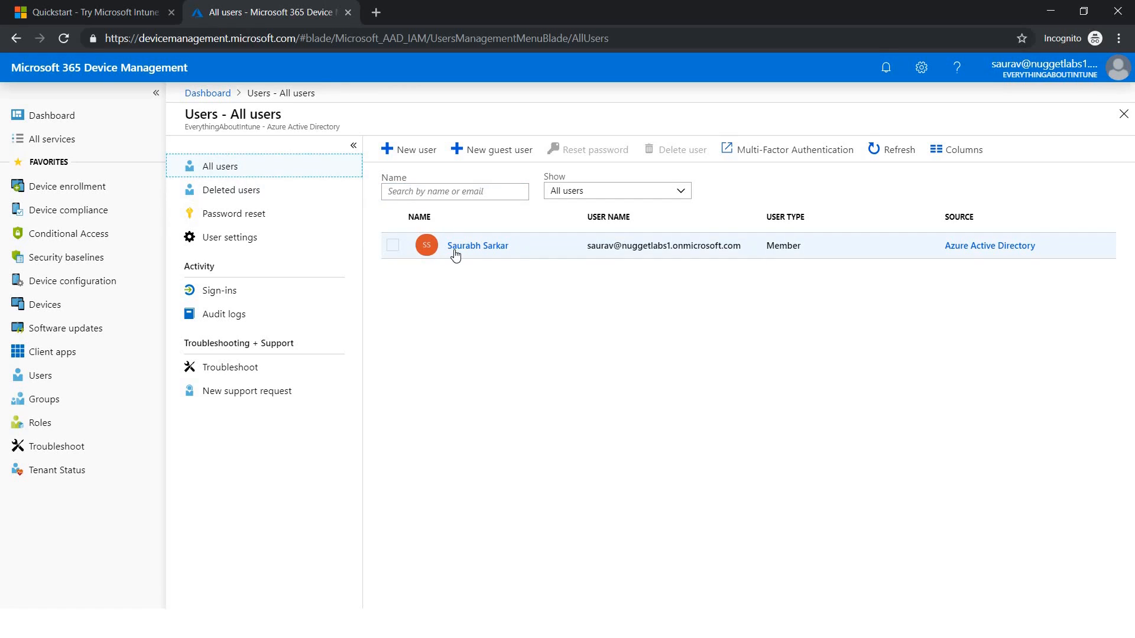
# Start a new user and enter its display name and sign-in user name
pyautogui.click(410, 150)
pyautogui.click(292, 171)
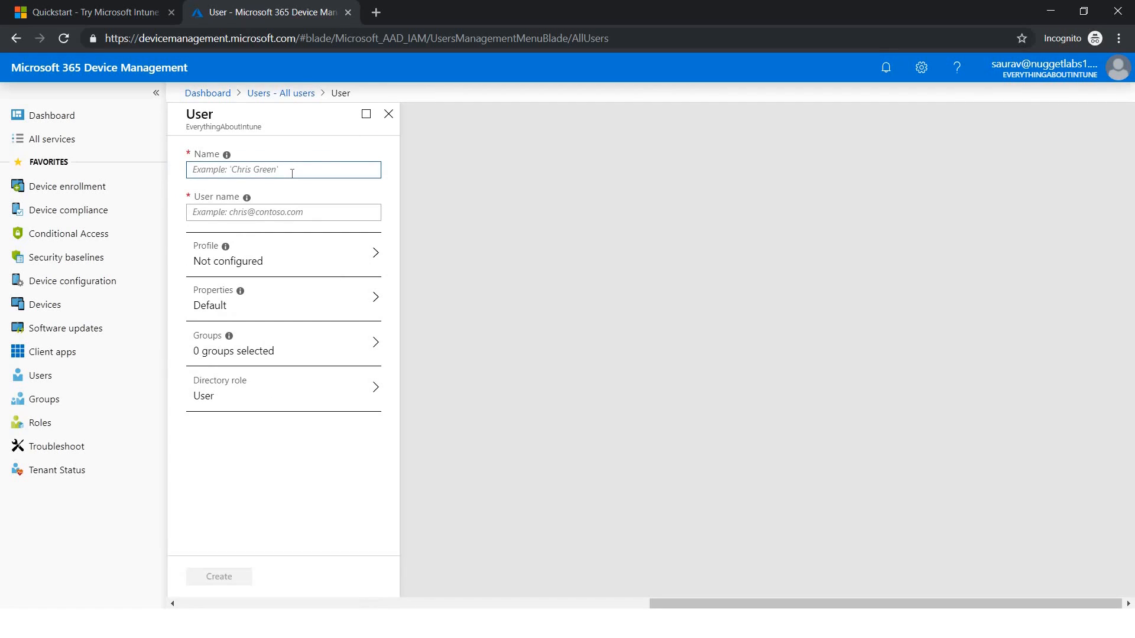
pyautogui.write('Tom')
pyautogui.click(271, 214)
pyautogui.moveTo(250, 205)
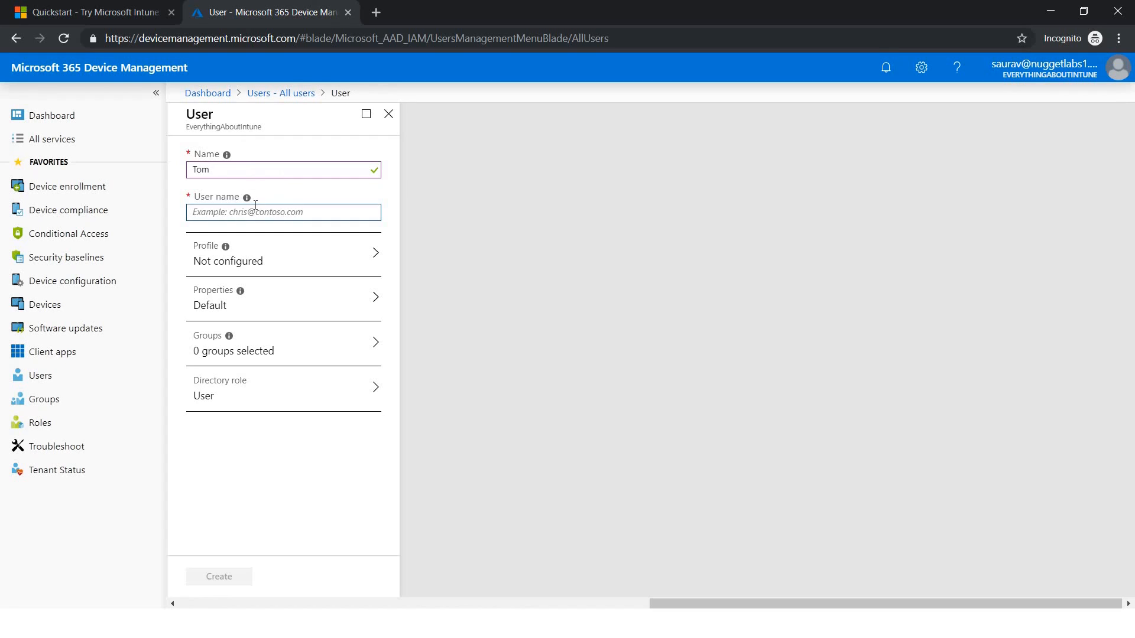
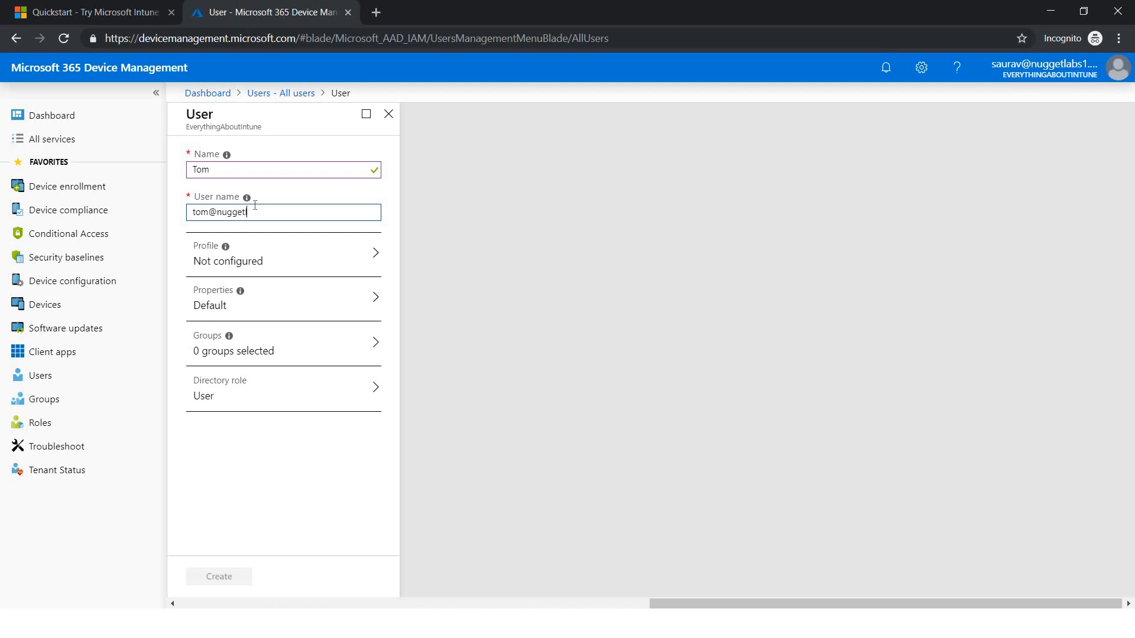
# Review the profile, properties and User directory role, then reveal and copy the generated password
pyautogui.click(250, 268)
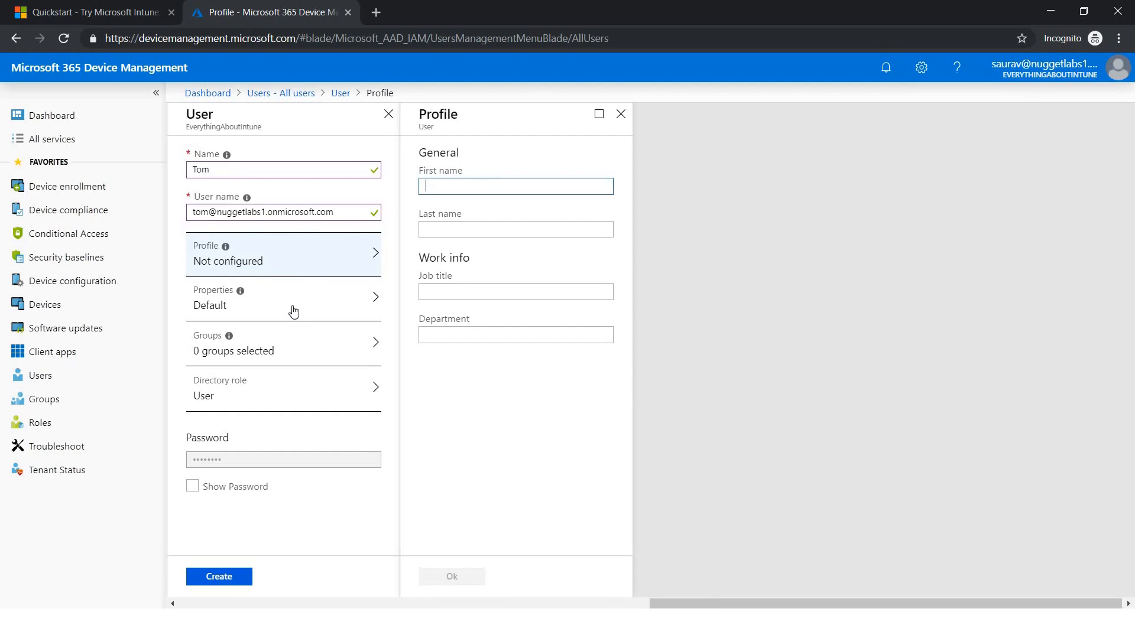
pyautogui.click(287, 318)
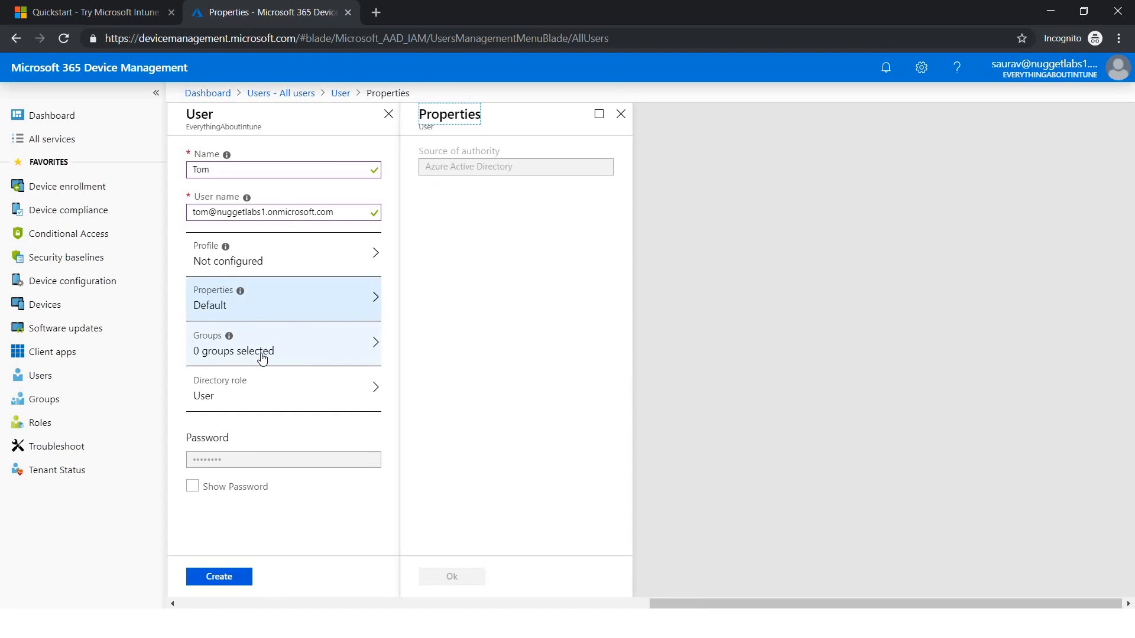
pyautogui.click(240, 401)
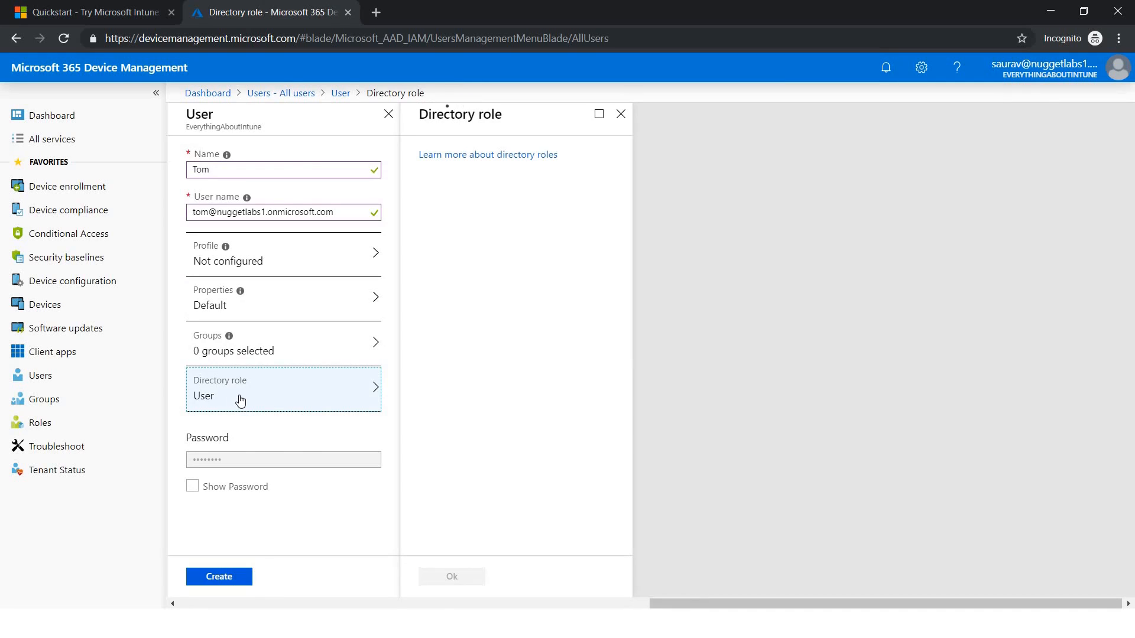
pyautogui.click(192, 486)
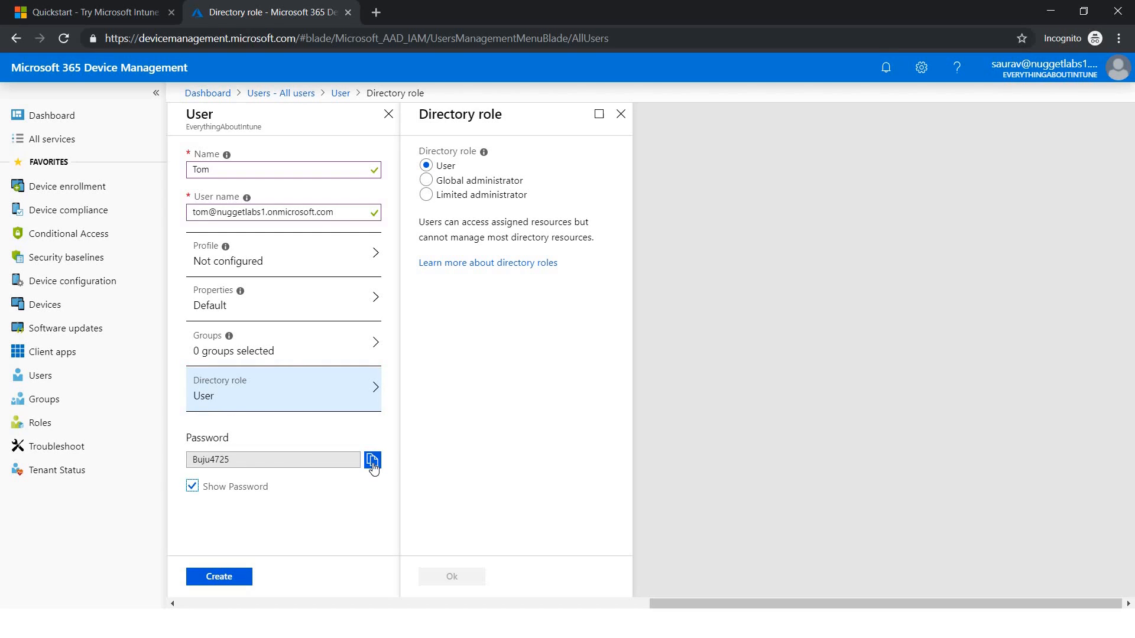
pyautogui.click(372, 462)
# Record the user's name and the copied password in a new Notepad note
pyautogui.press('super+r')
pyautogui.write('n')
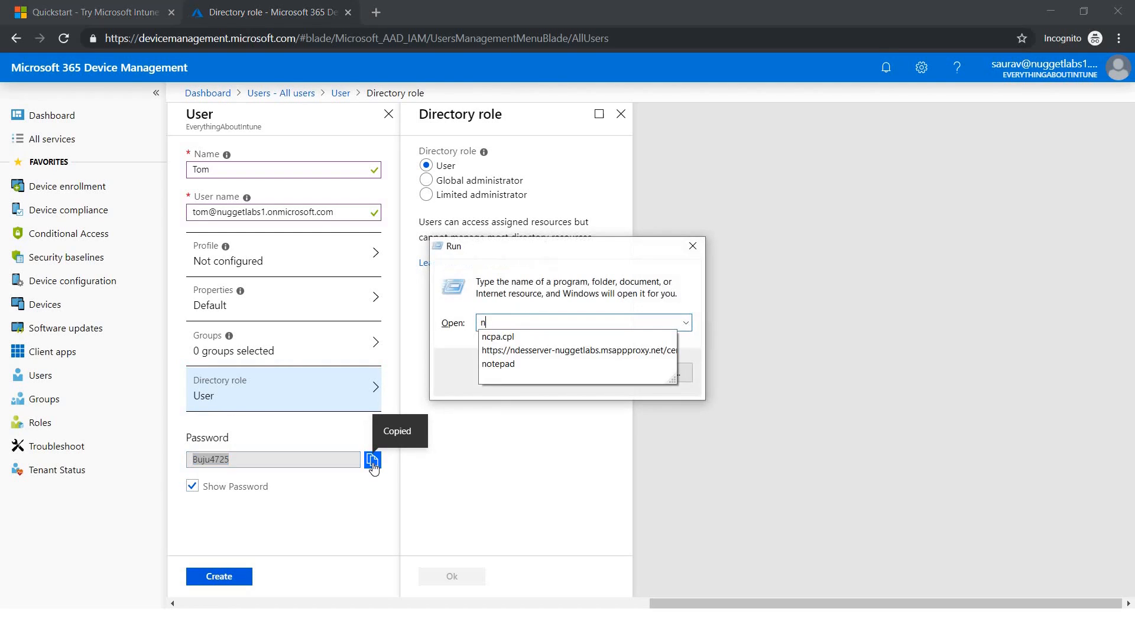
pyautogui.write('otepad')
pyautogui.press('Return')
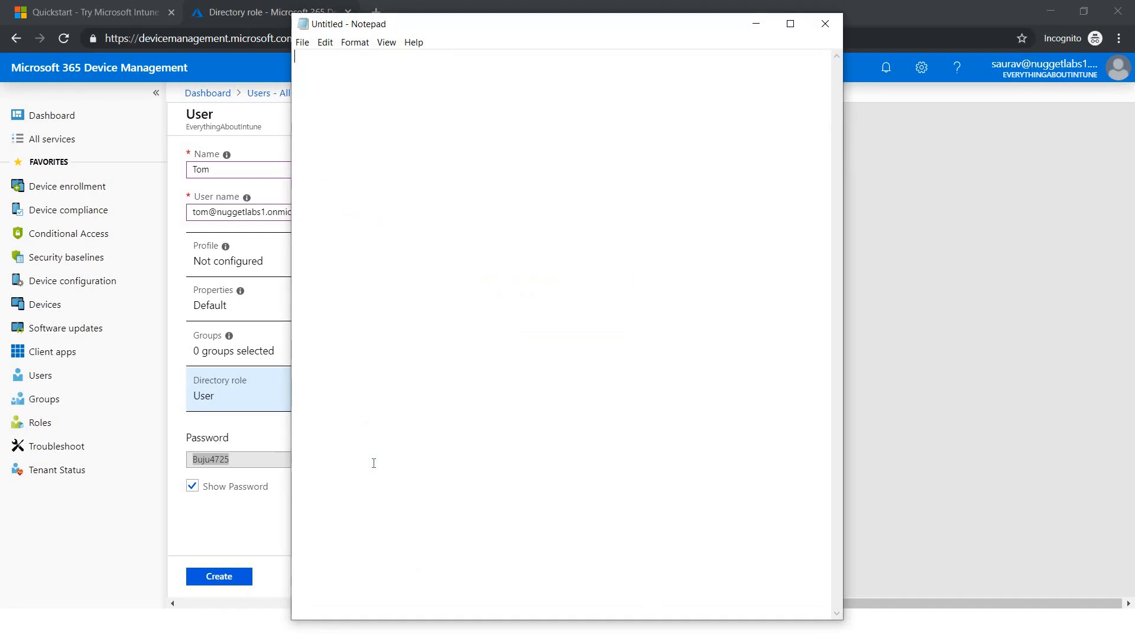
pyautogui.write('Tom')
pyautogui.press('Return')
pyautogui.hotkey('ctrl', 'v')
pyautogui.click(372, 460)
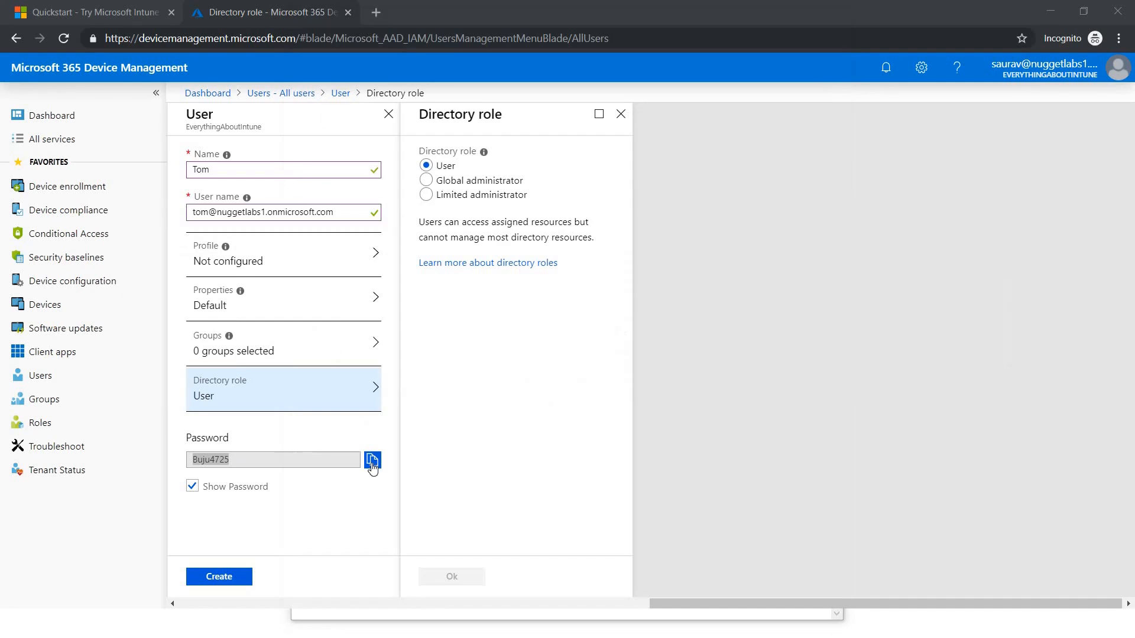
# Create the user and confirm it appears as a second Azure Active Directory member beside the admin
pyautogui.click(224, 585)
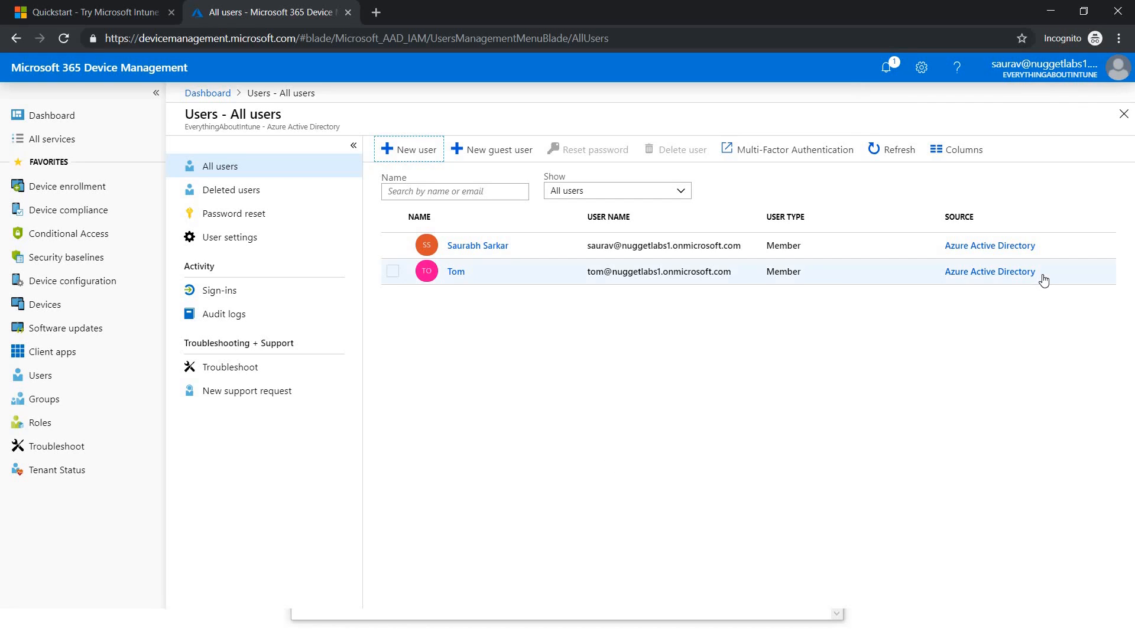
pyautogui.moveTo(1037, 275); pyautogui.dragTo(942, 274)
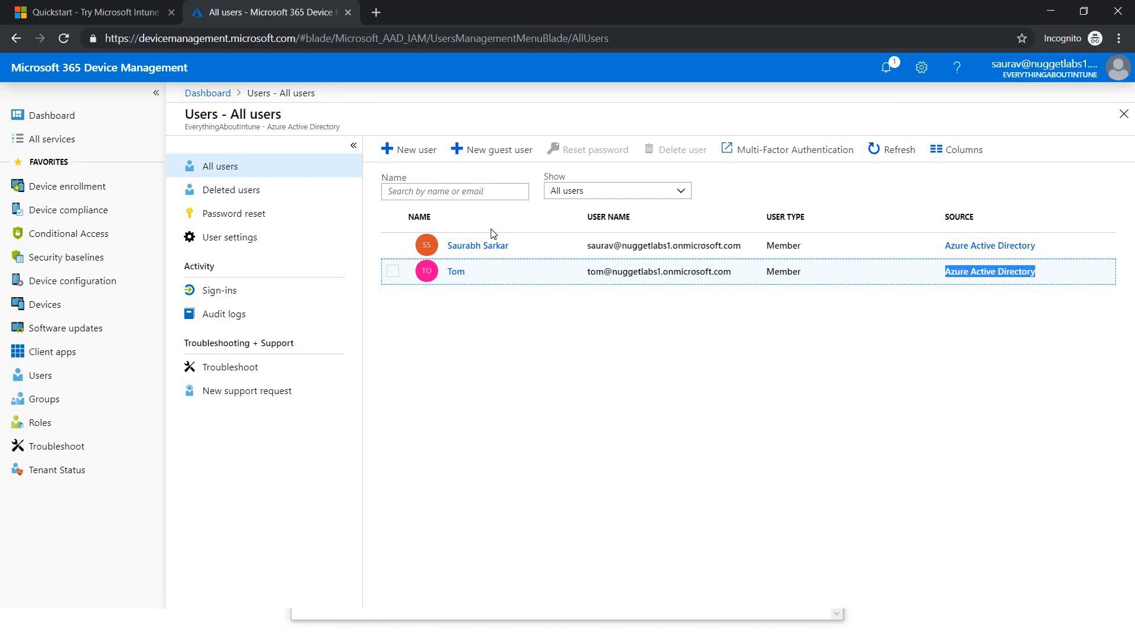
pyautogui.moveTo(509, 248); pyautogui.dragTo(445, 247)
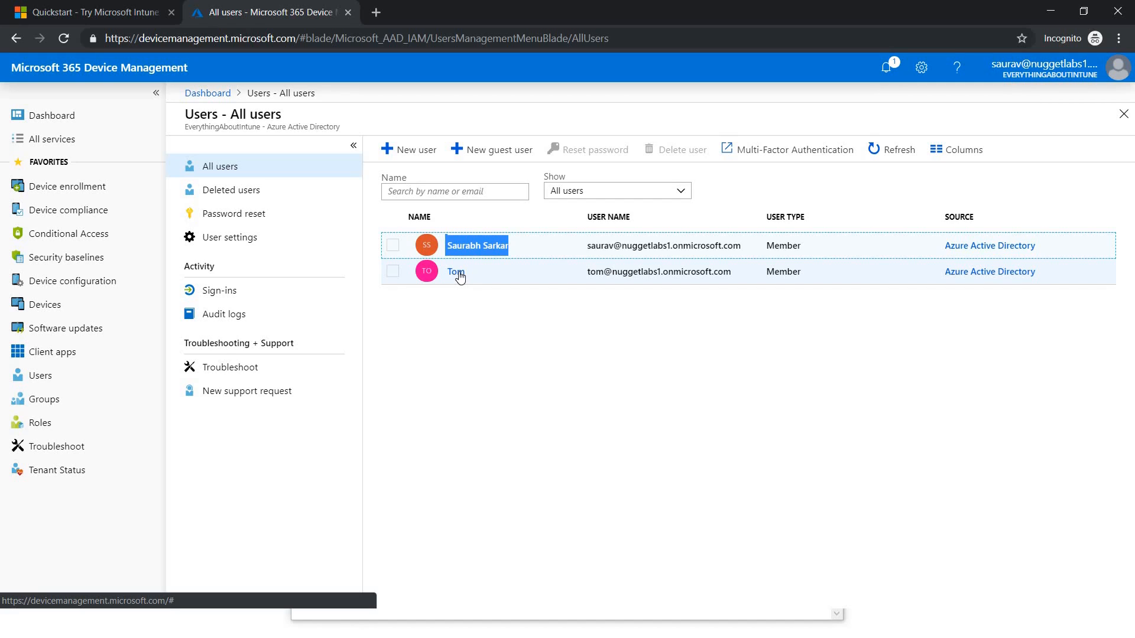
# Open the new user's profile, note the empty usage location, and view their empty Licenses page
pyautogui.click(458, 273)
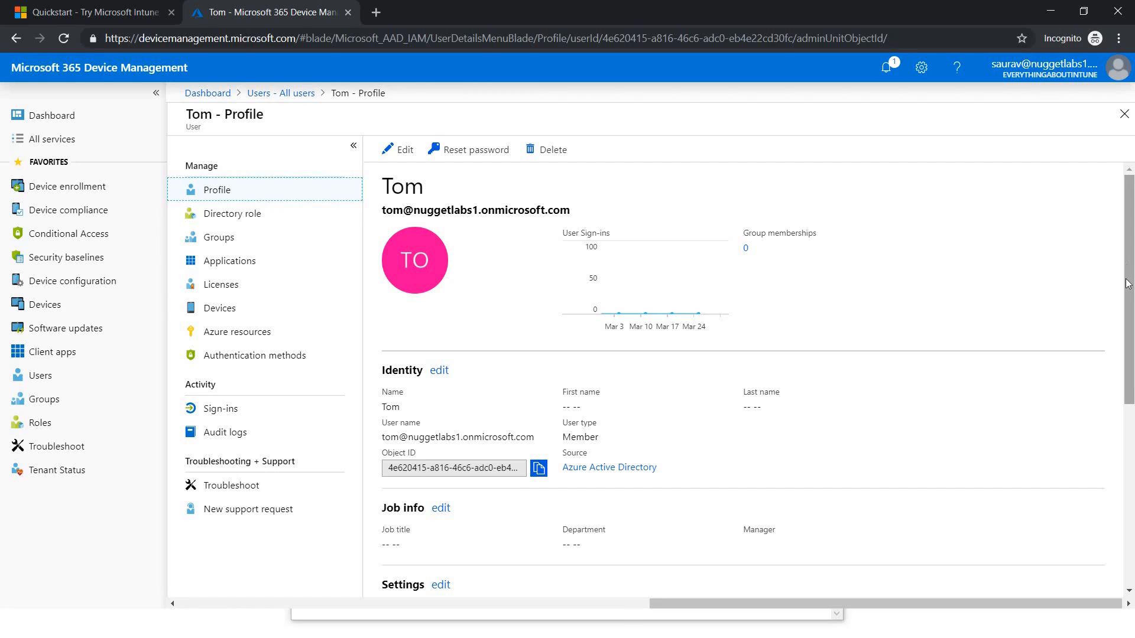
pyautogui.moveTo(1129, 269); pyautogui.dragTo(1129, 321)
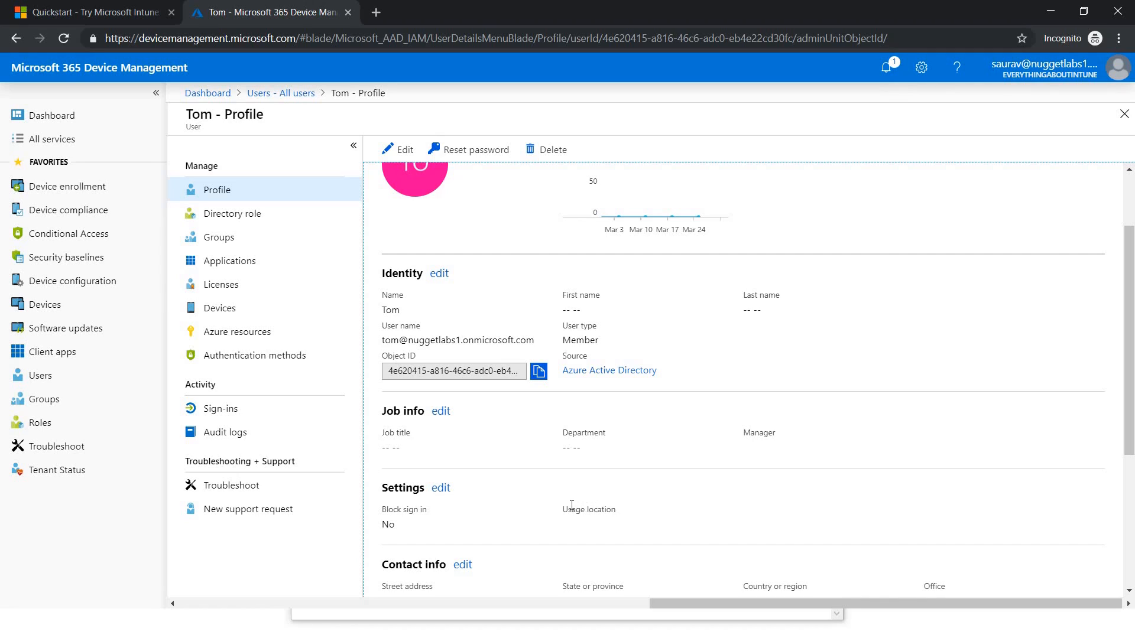
pyautogui.moveTo(617, 509); pyautogui.dragTo(558, 510)
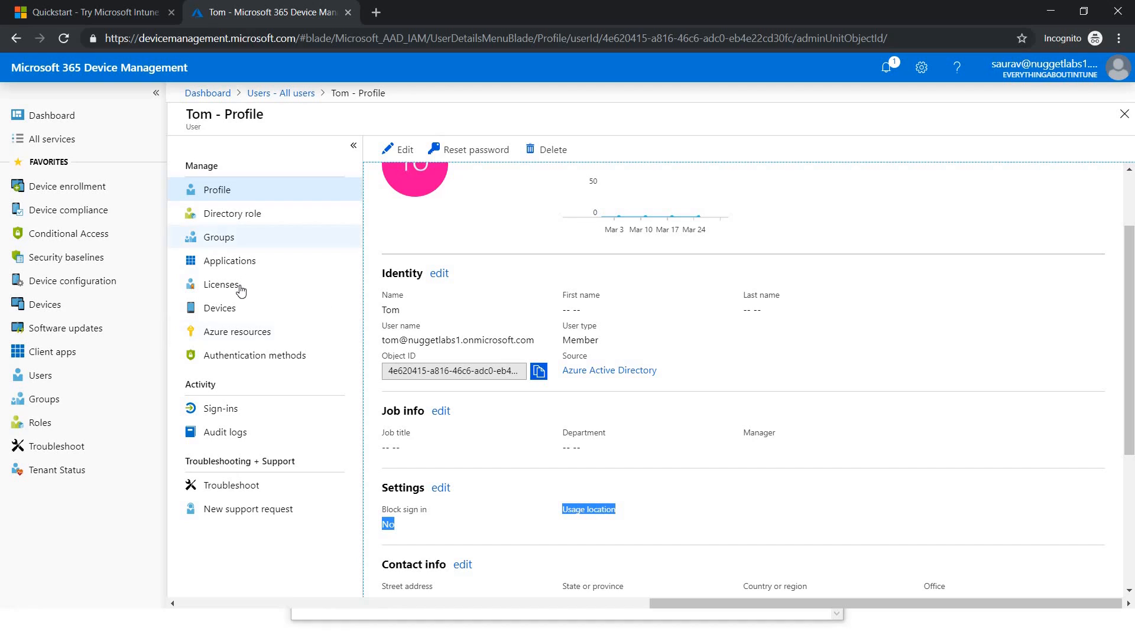
pyautogui.click(239, 287)
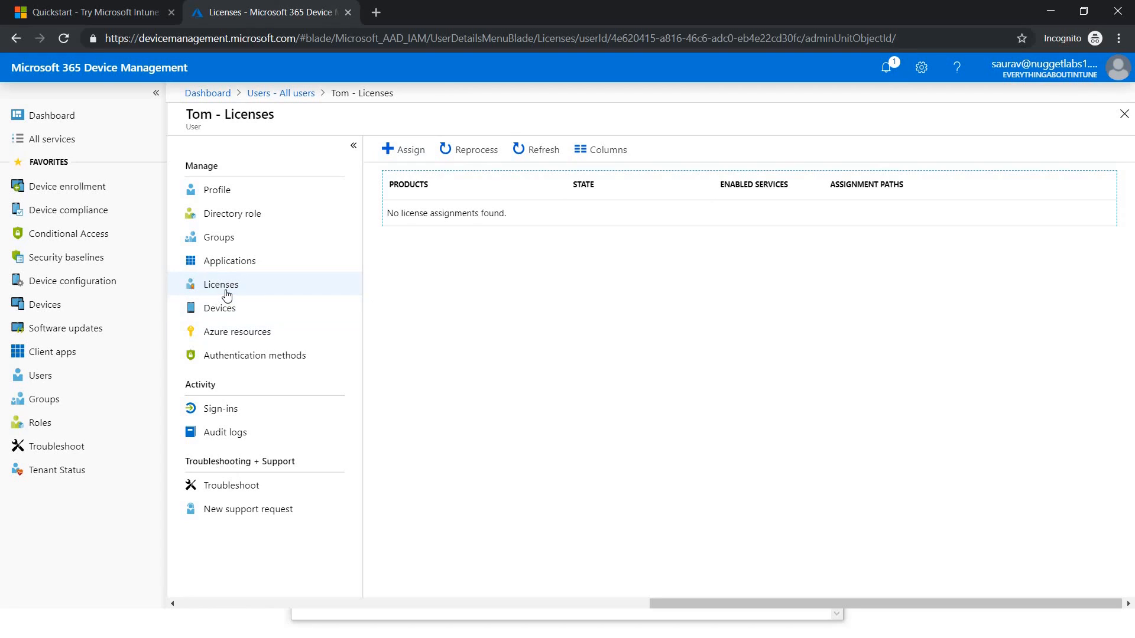
pyautogui.moveTo(275, 115); pyautogui.dragTo(184, 112)
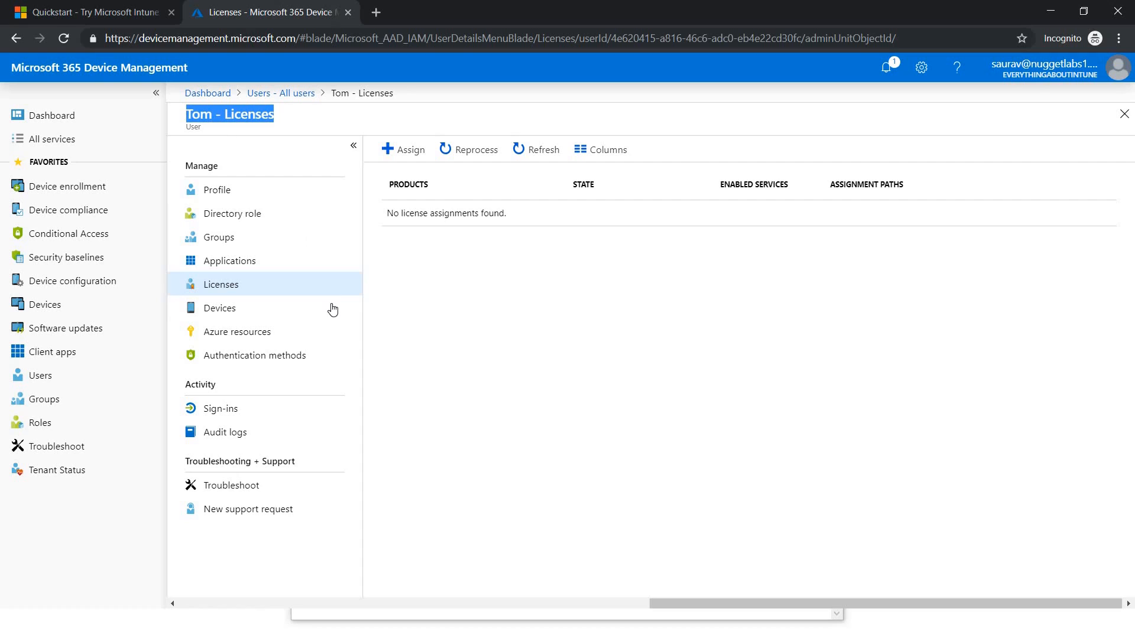
# Try assigning the Intune license, read the missing usage location error, and close it
pyautogui.click(408, 149)
pyautogui.click(307, 172)
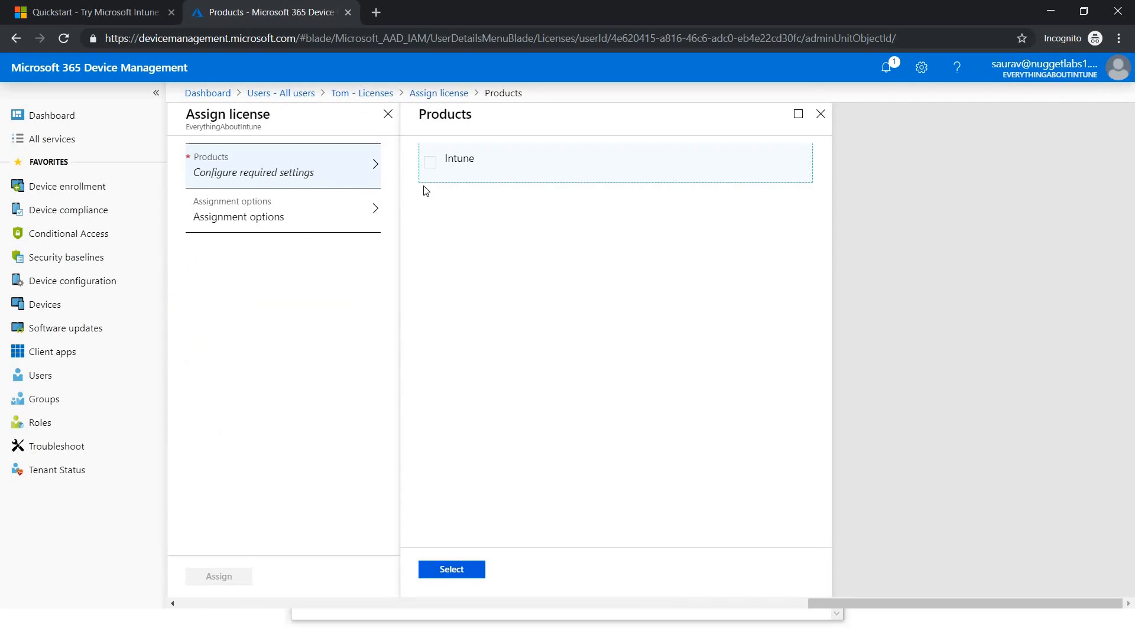
pyautogui.click(431, 168)
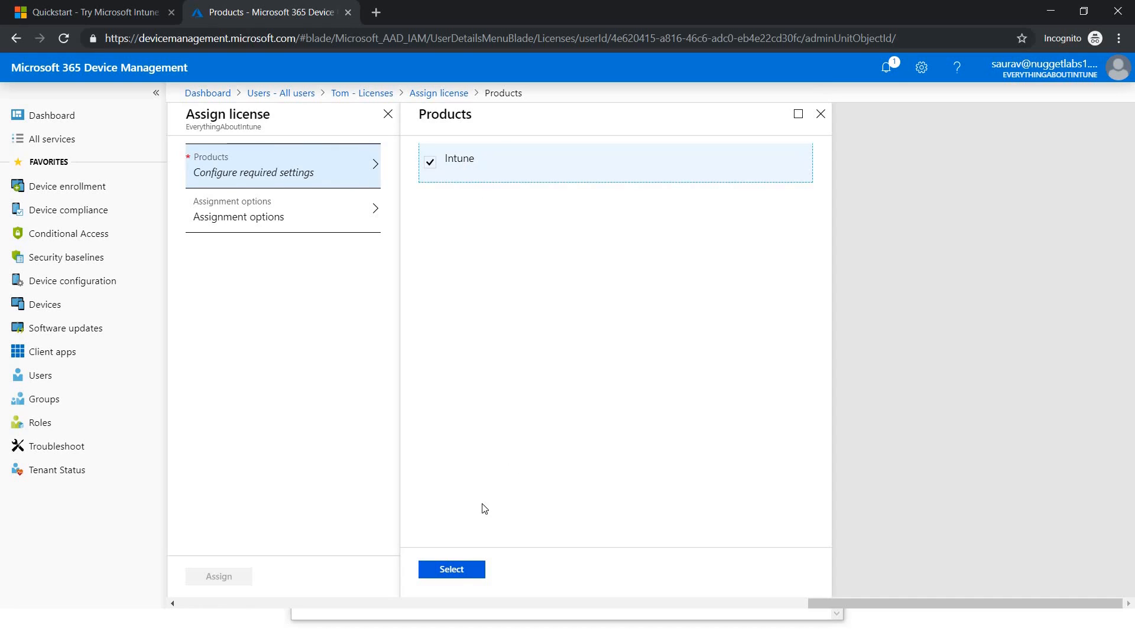
pyautogui.click(452, 571)
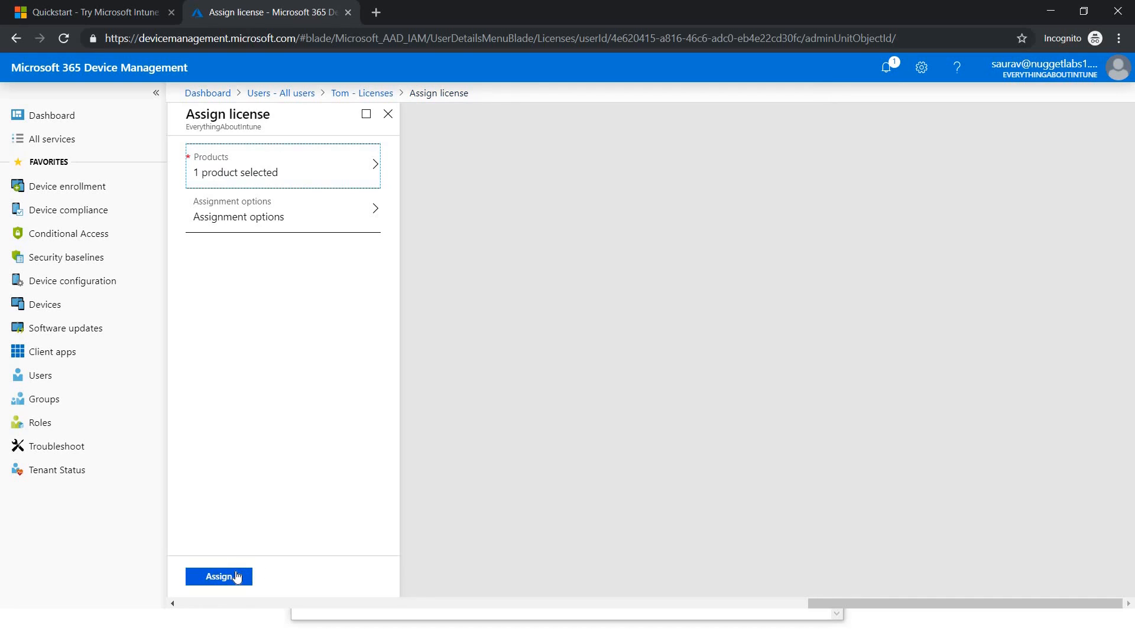
pyautogui.click(234, 576)
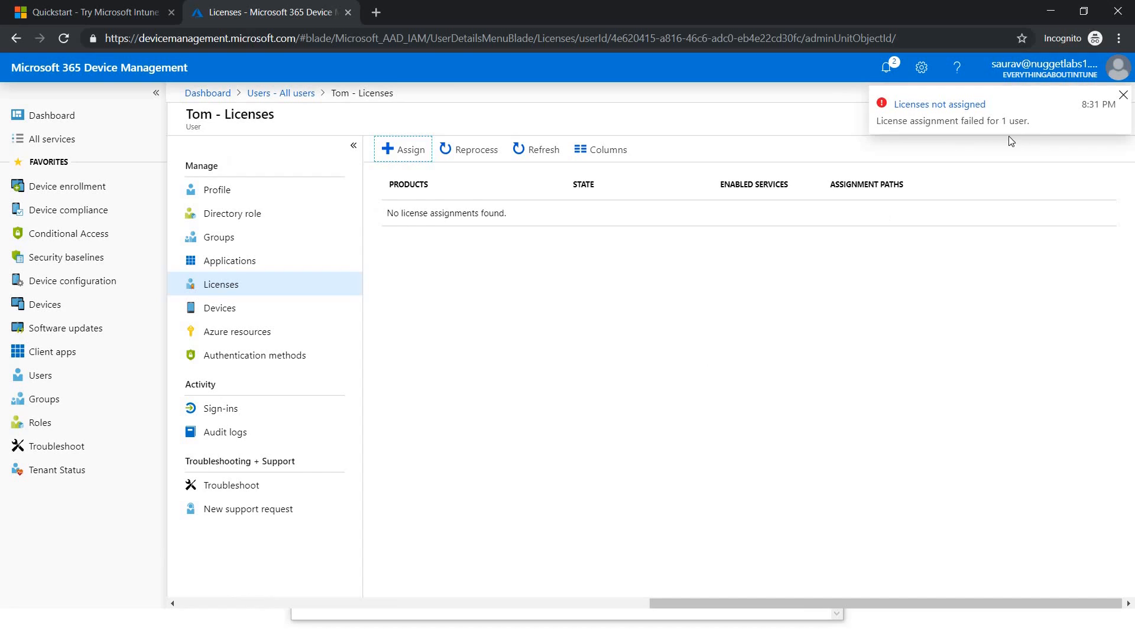
pyautogui.click(958, 108)
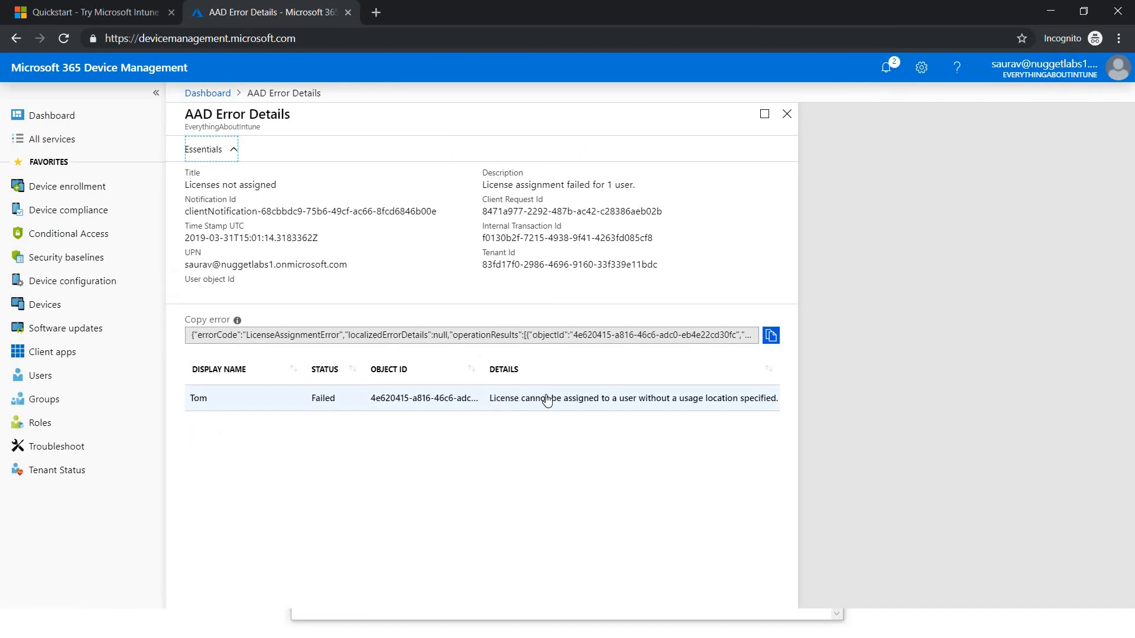
pyautogui.moveTo(490, 399); pyautogui.dragTo(780, 407)
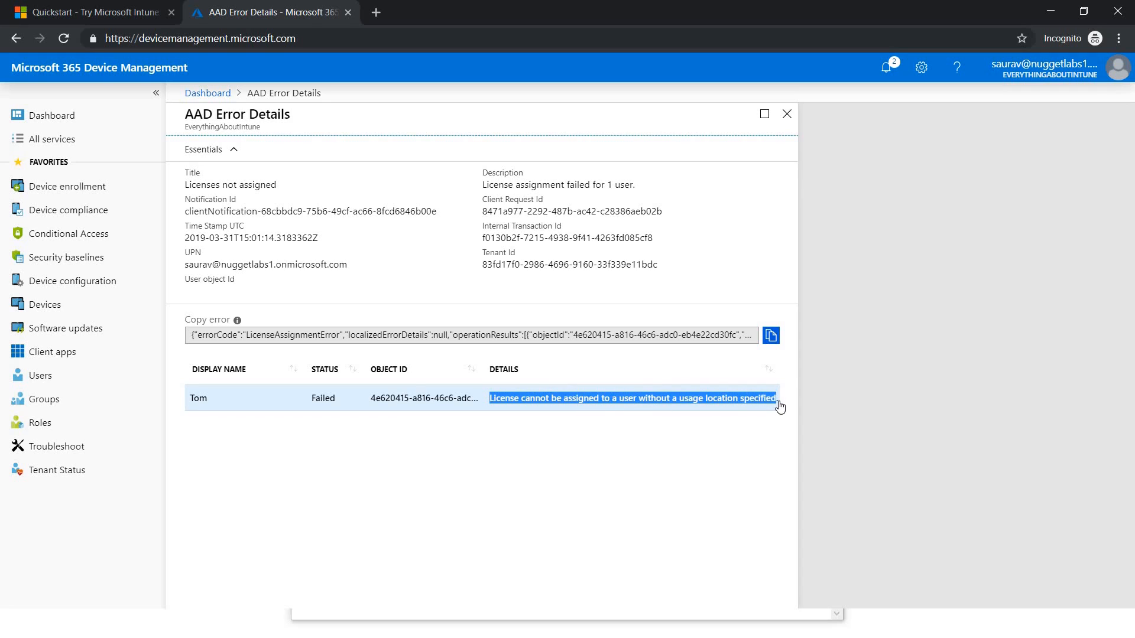
pyautogui.click(786, 113)
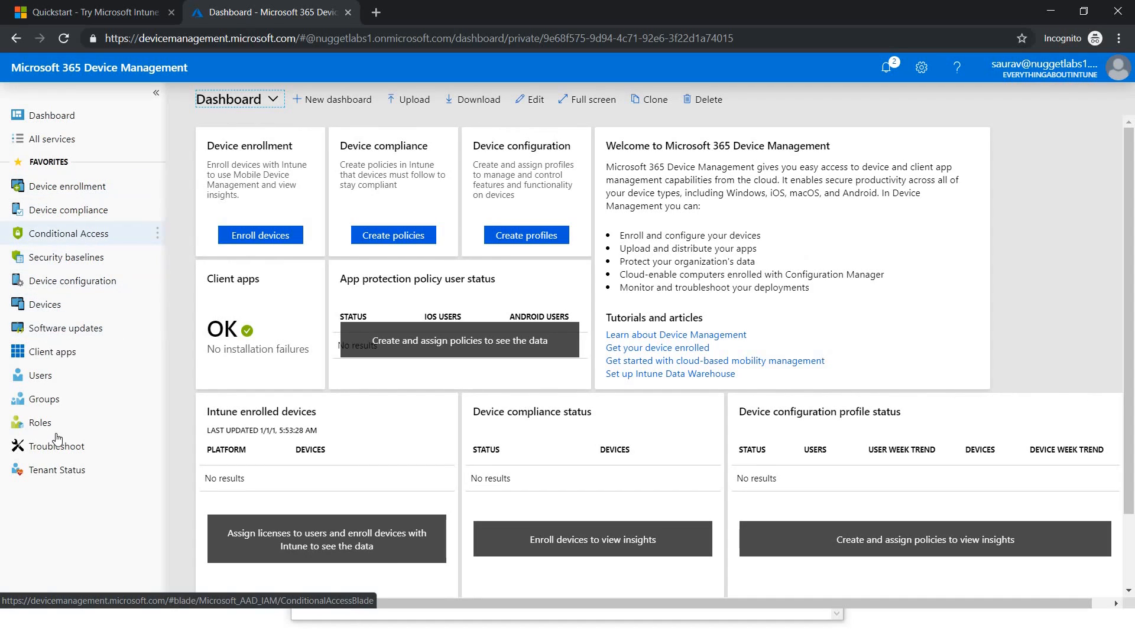
# Reopen the new user's profile and scroll to the empty usage location setting
pyautogui.click(40, 375)
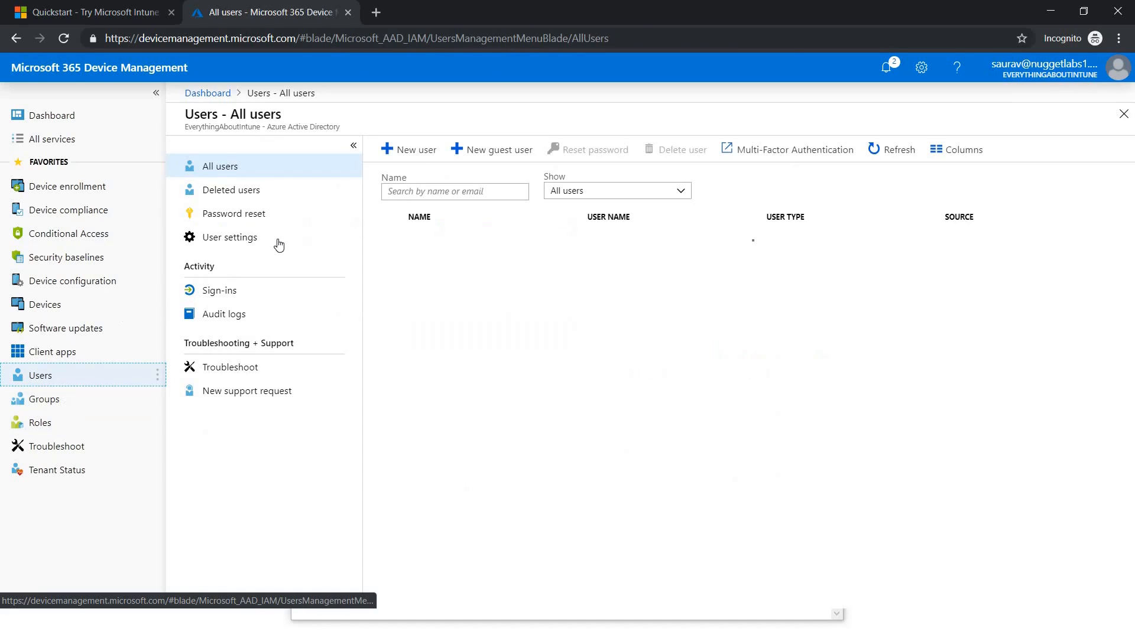
pyautogui.click(455, 272)
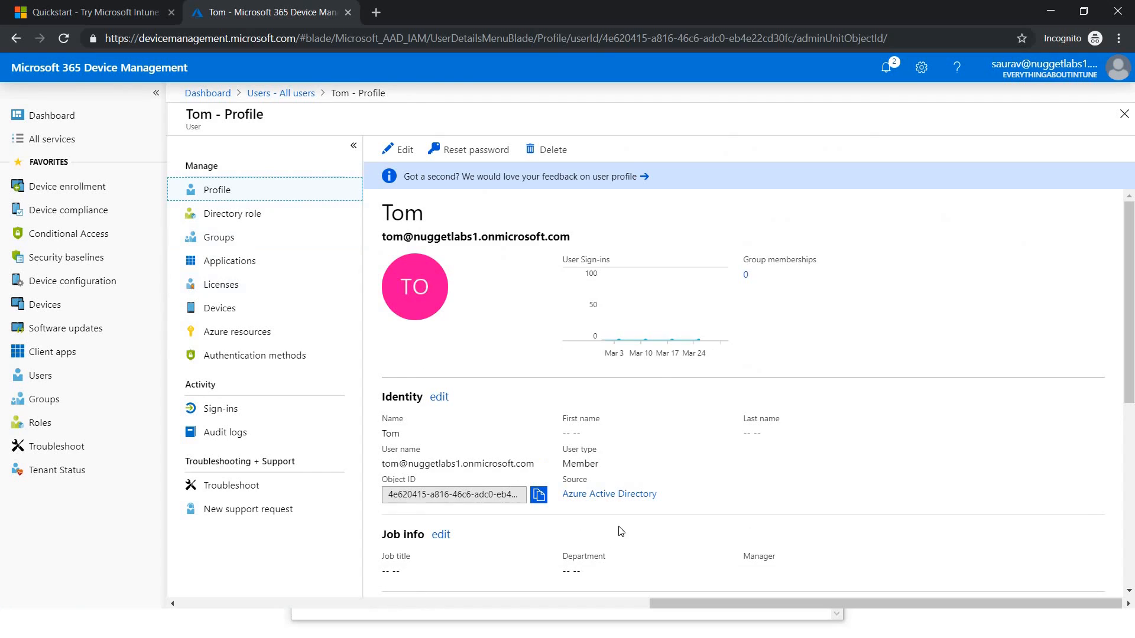
pyautogui.click(790, 338)
pyautogui.scroll(-2, 790, 337)
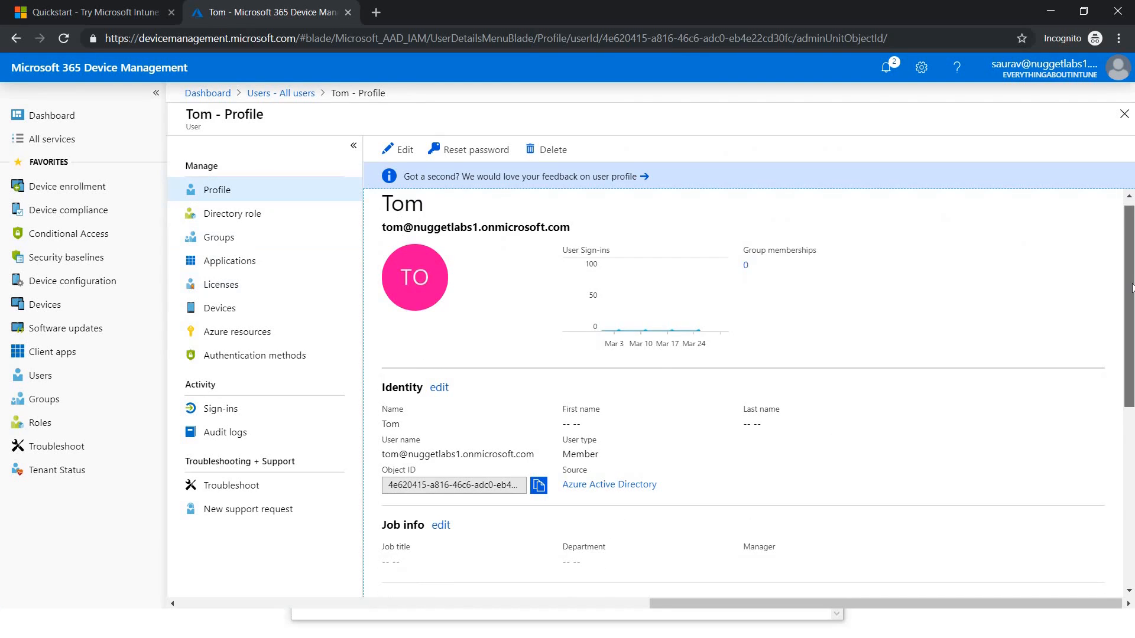
pyautogui.scroll(-1, 790, 337)
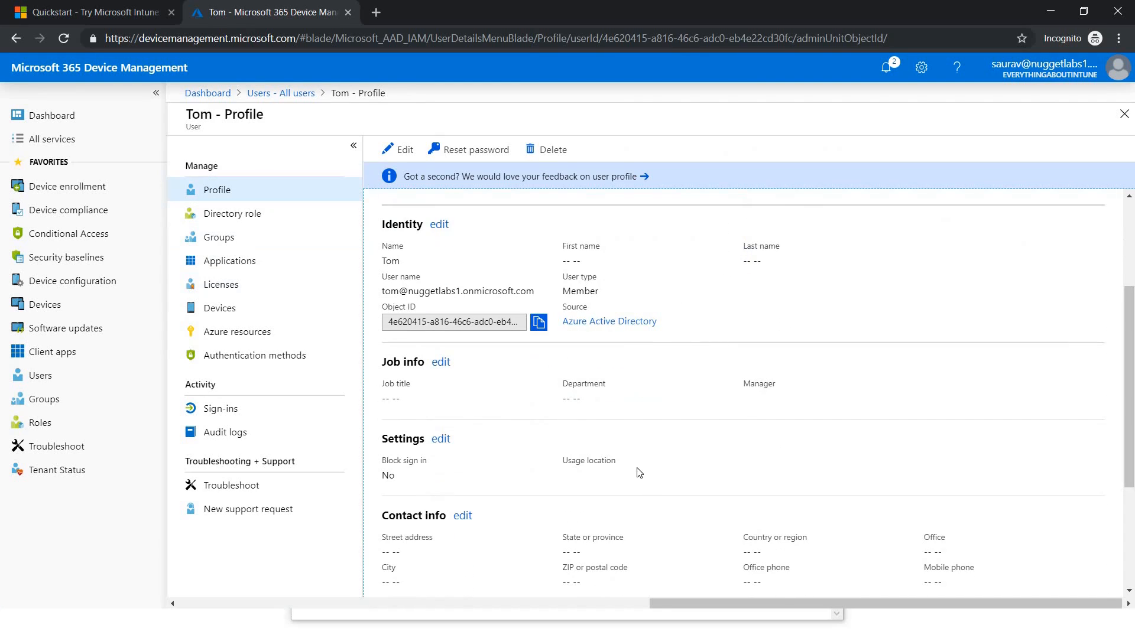
pyautogui.moveTo(566, 460); pyautogui.dragTo(570, 476)
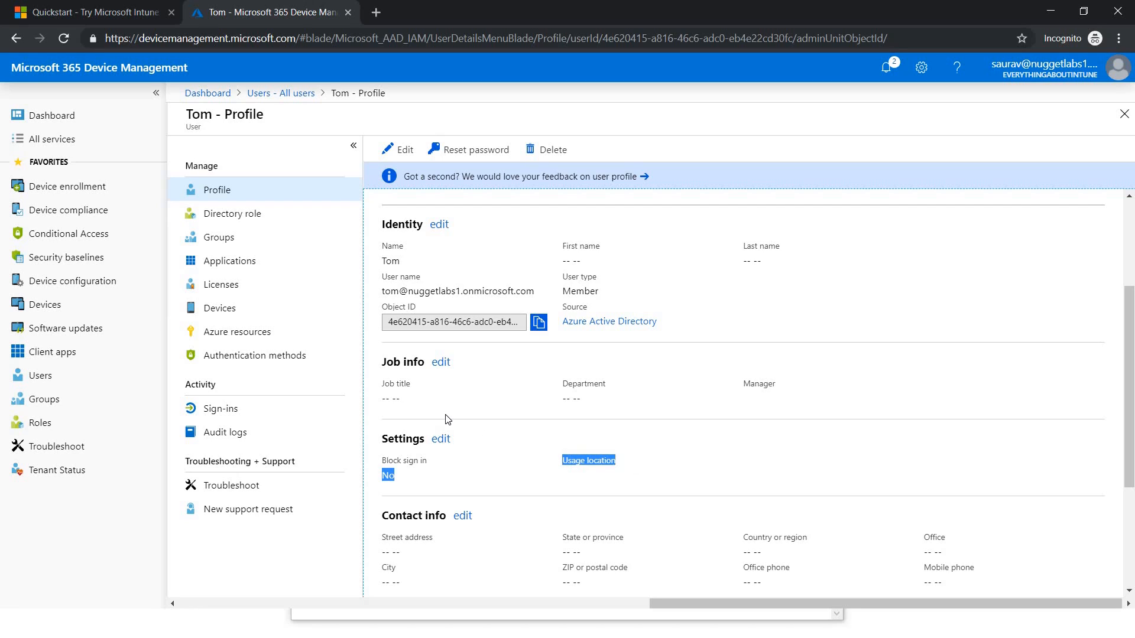
# Edit the settings, choose India as usage location, and save the profile
pyautogui.click(441, 439)
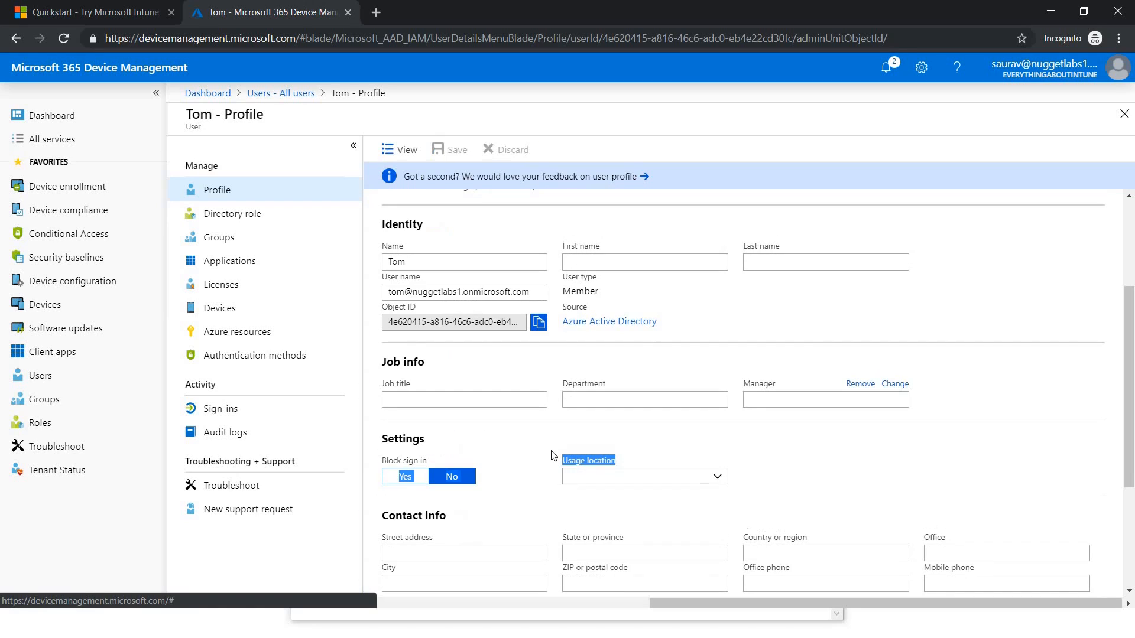
pyautogui.click(716, 478)
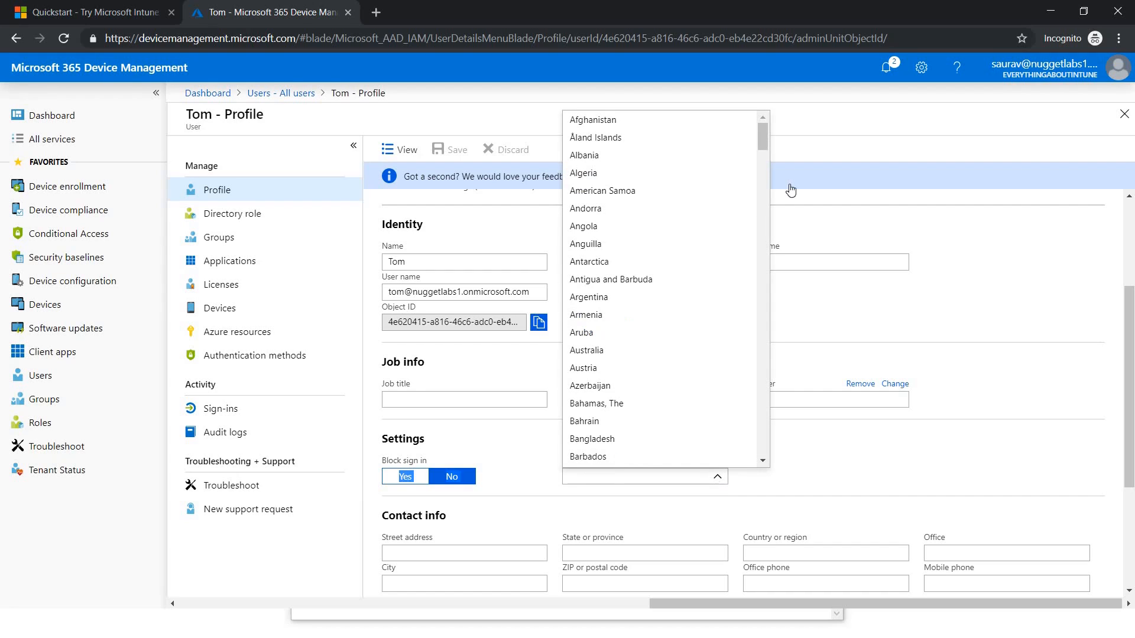
pyautogui.moveTo(760, 140); pyautogui.dragTo(765, 277)
pyautogui.scroll(3, 765, 272)
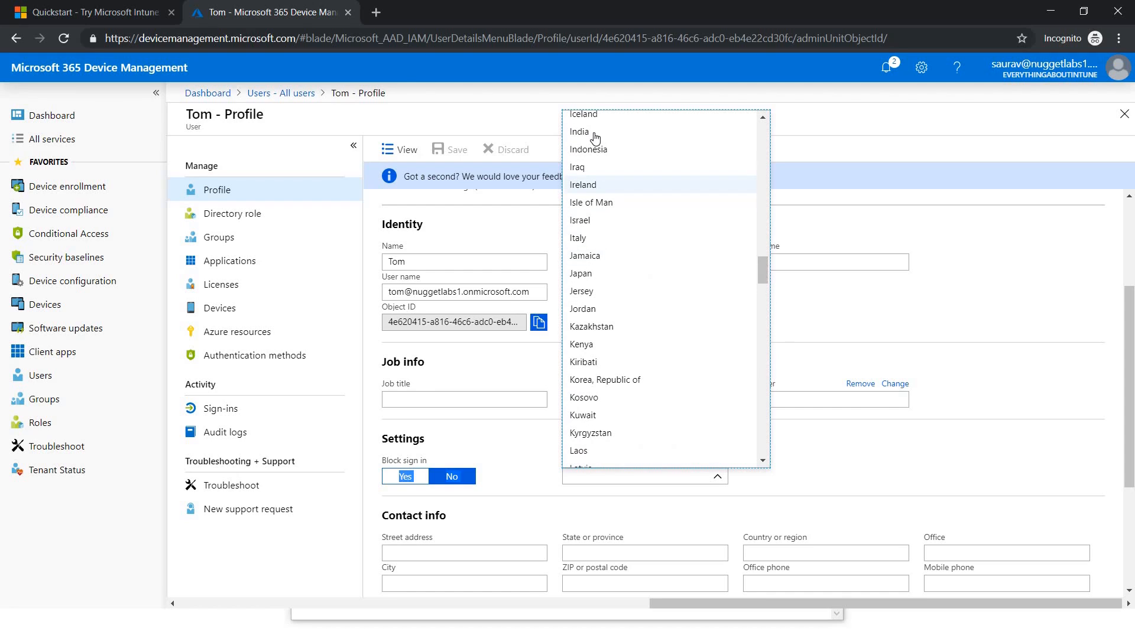
pyautogui.click(595, 138)
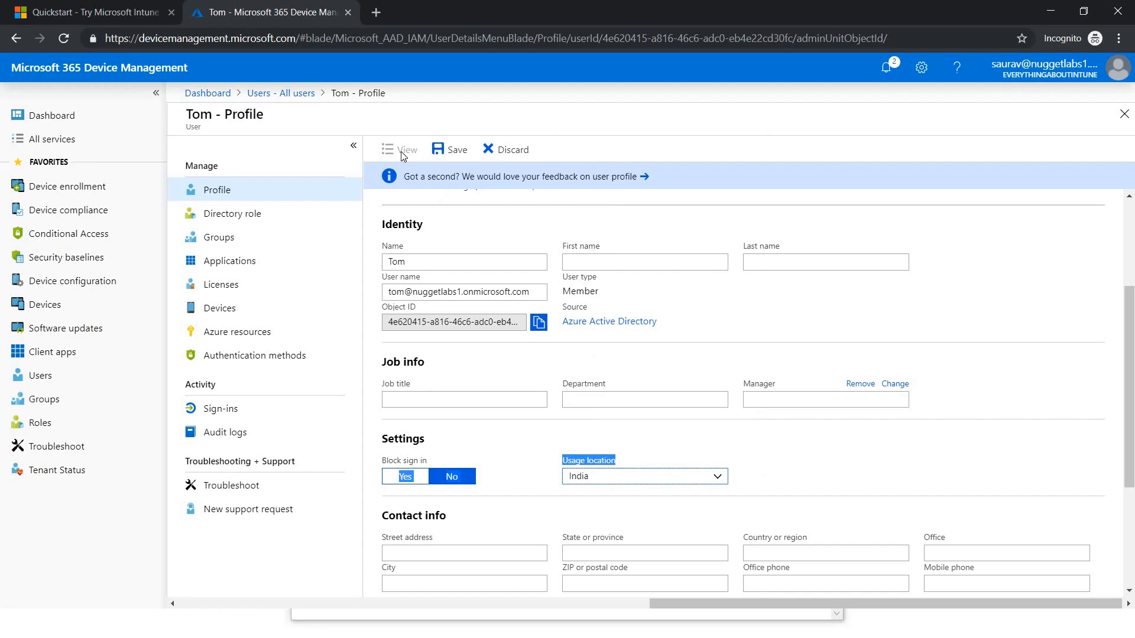
pyautogui.click(452, 152)
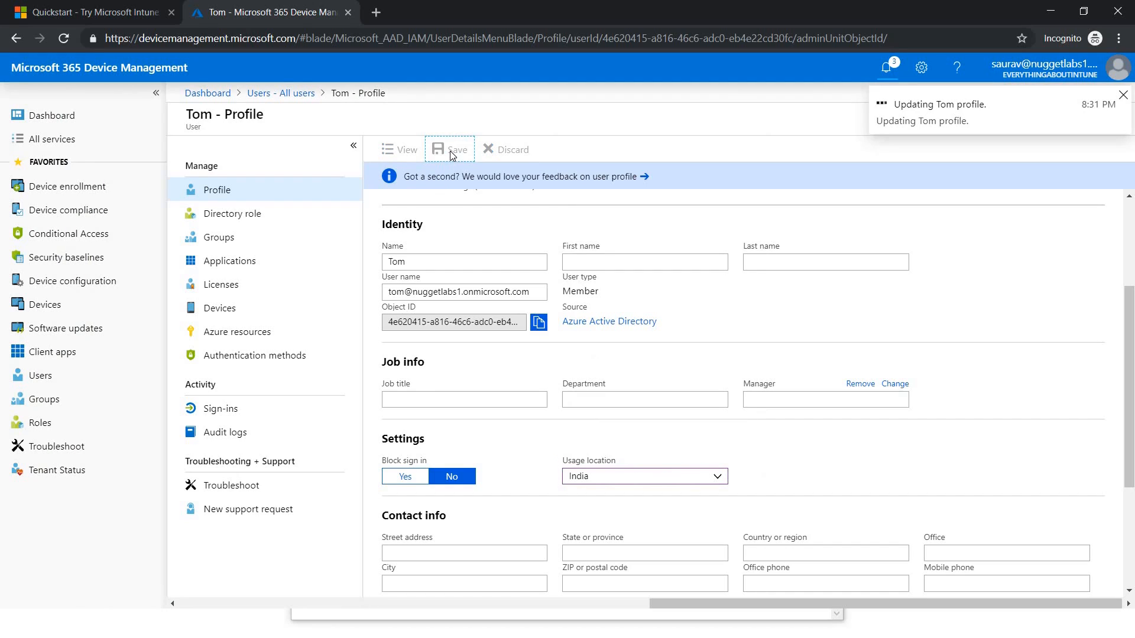
pyautogui.click(219, 216)
pyautogui.click(218, 191)
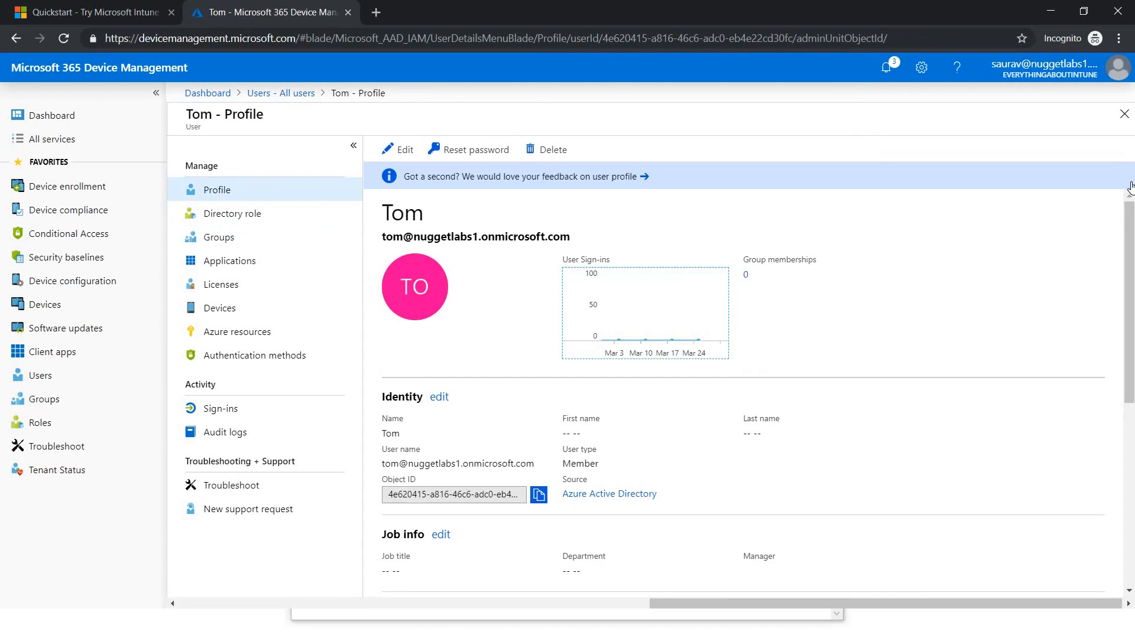
# Assign the Intune product license to the user from their Licenses page
pyautogui.scroll(-2, 734, 393)
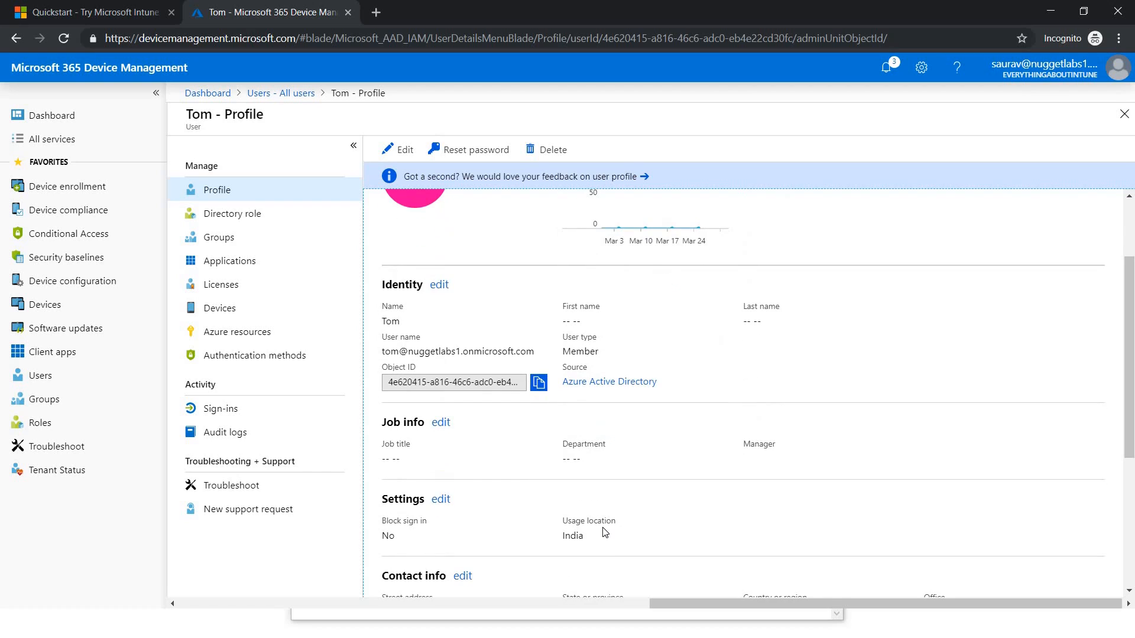
pyautogui.click(230, 288)
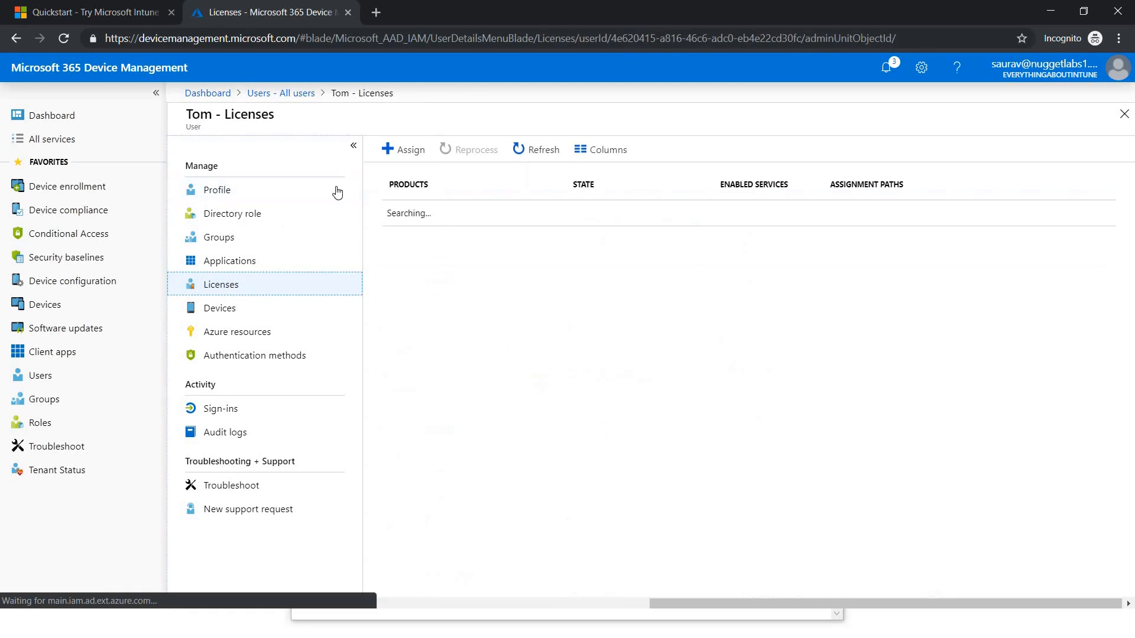
pyautogui.click(393, 156)
pyautogui.click(311, 155)
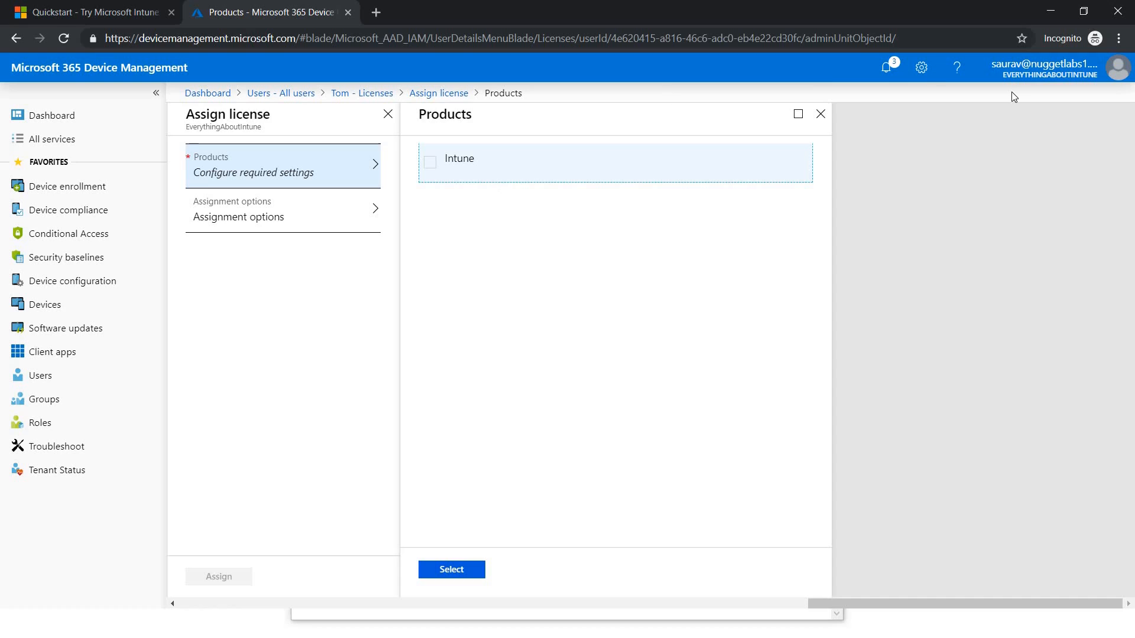
pyautogui.click(1040, 69)
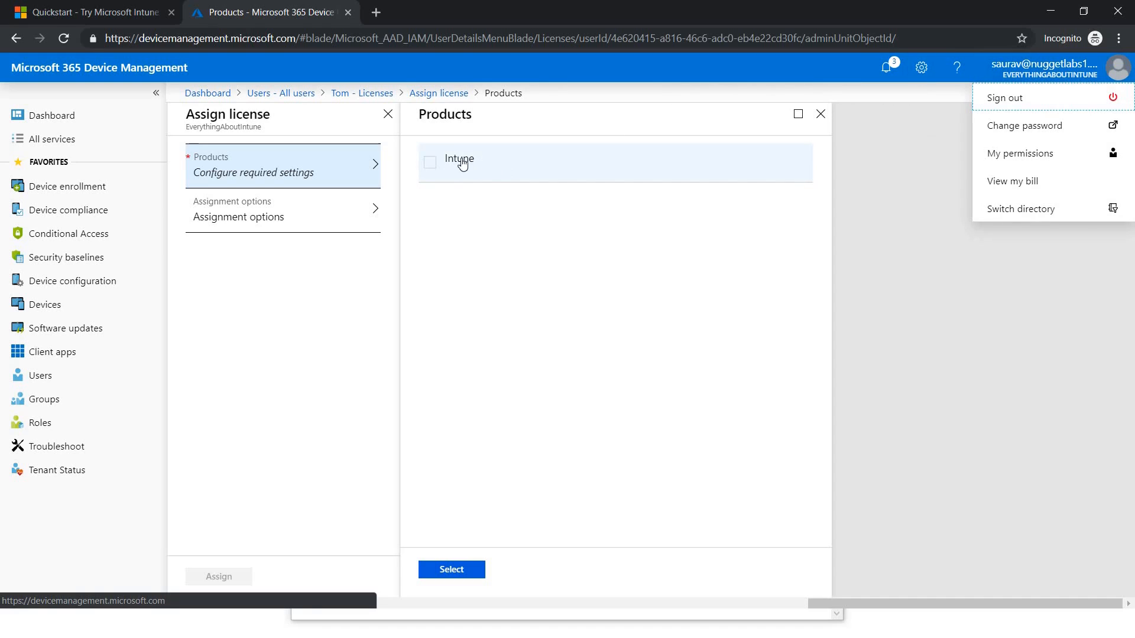
pyautogui.moveTo(473, 159); pyautogui.dragTo(446, 161)
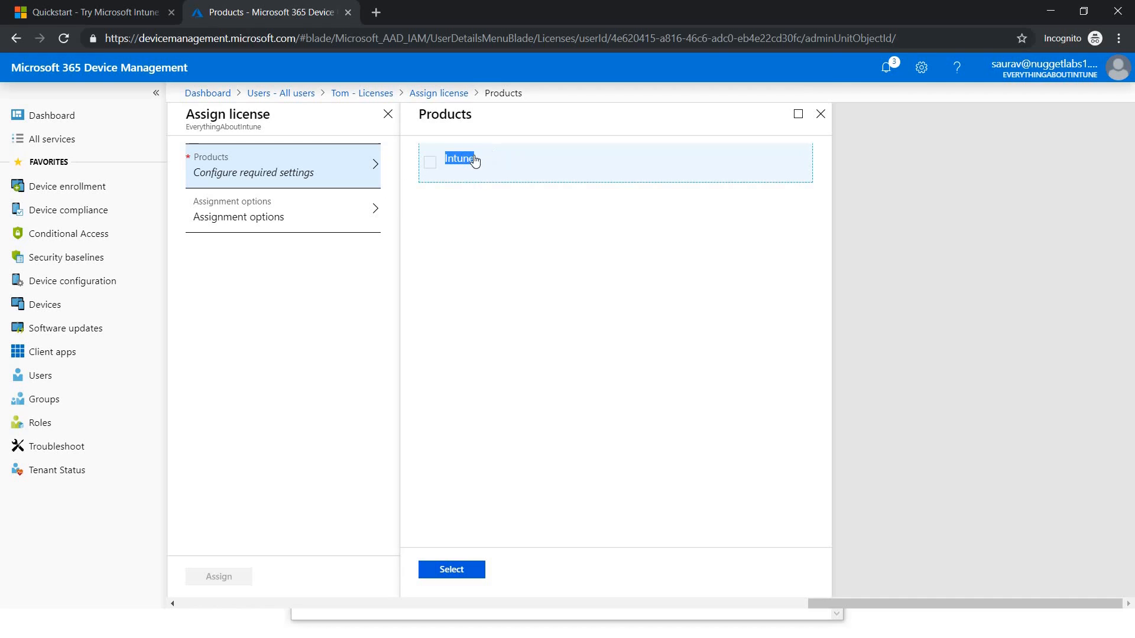
pyautogui.click(430, 163)
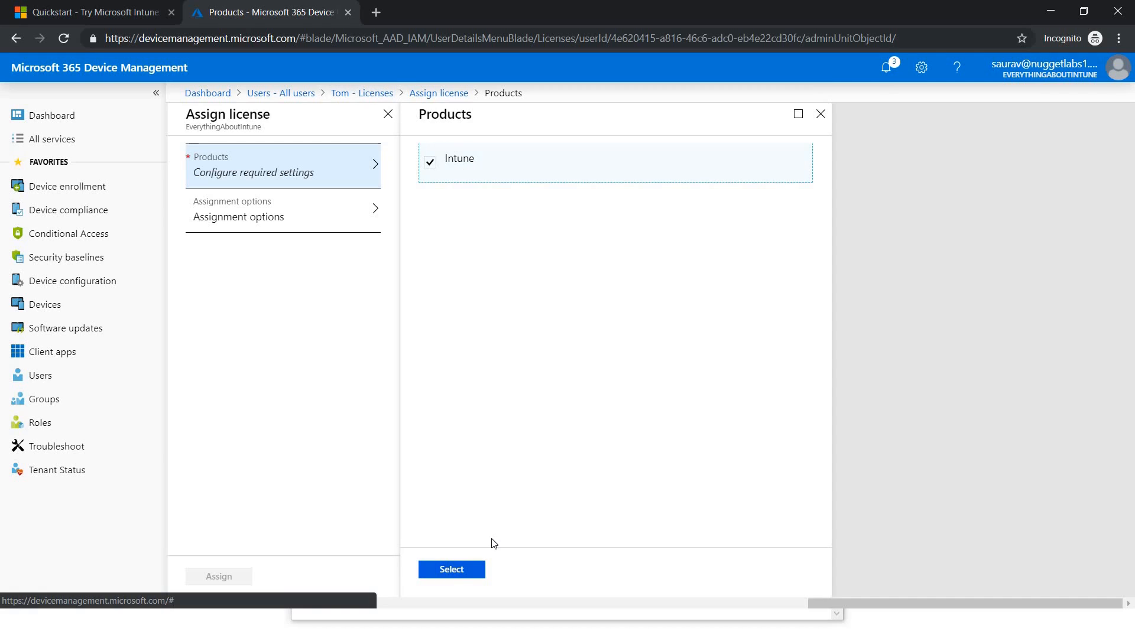
pyautogui.click(453, 569)
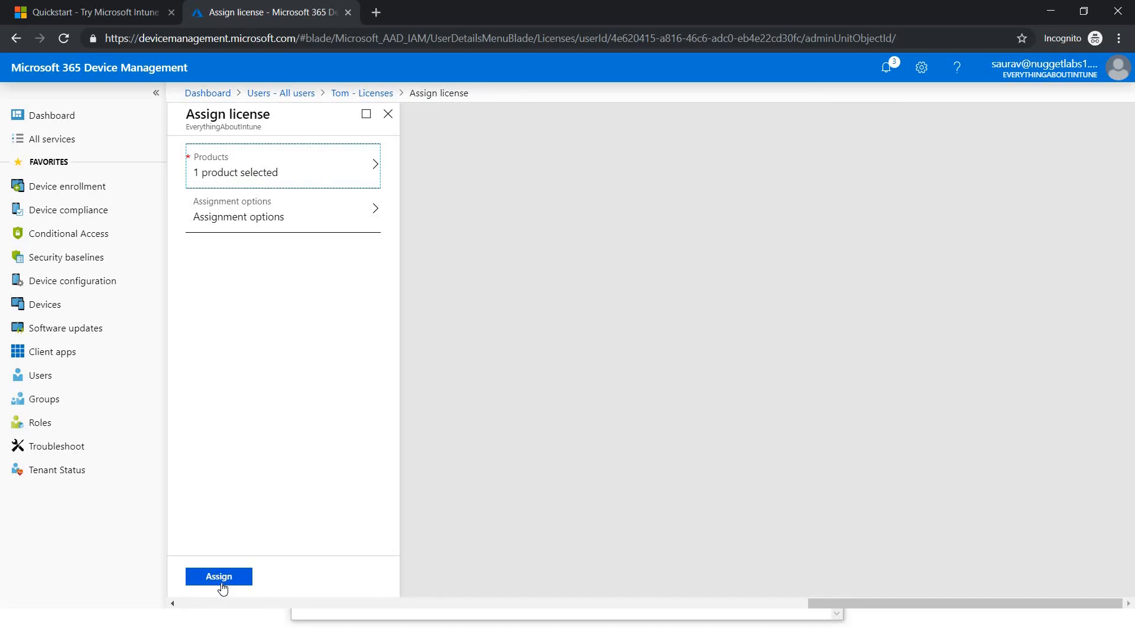
pyautogui.click(221, 581)
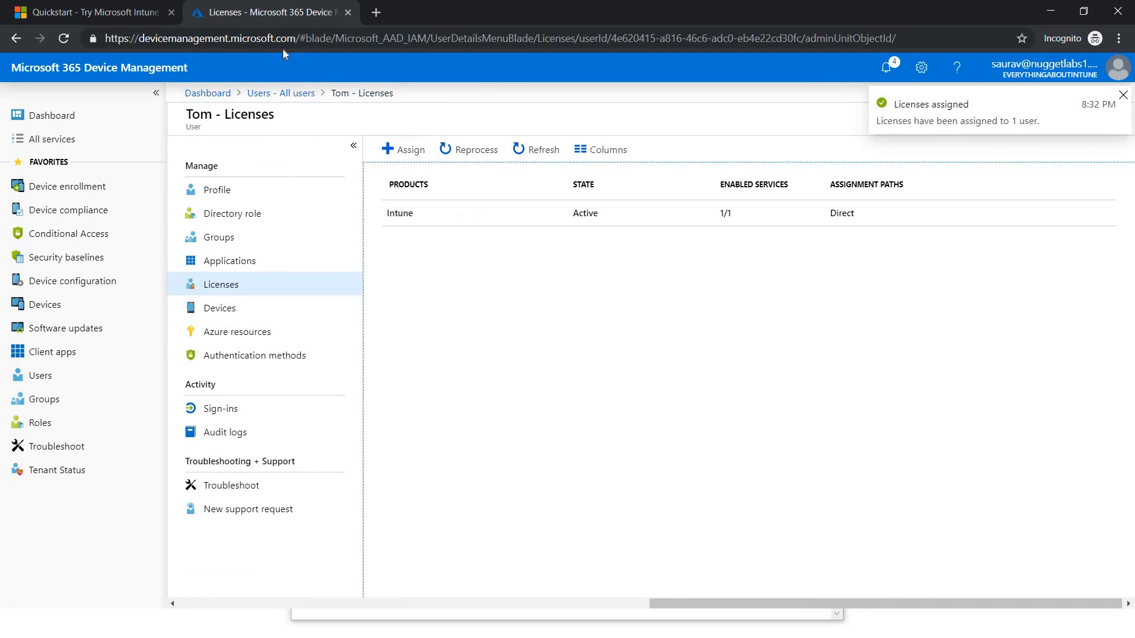
# Reopen the user's Licenses page to confirm the Intune license is active
pyautogui.click(274, 93)
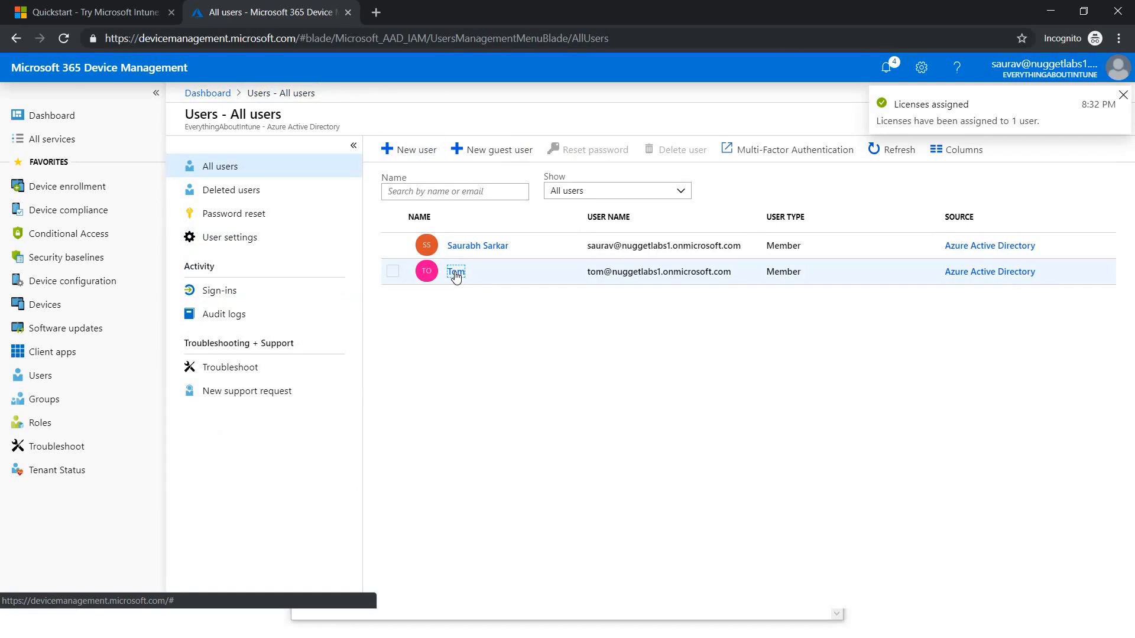
pyautogui.click(455, 273)
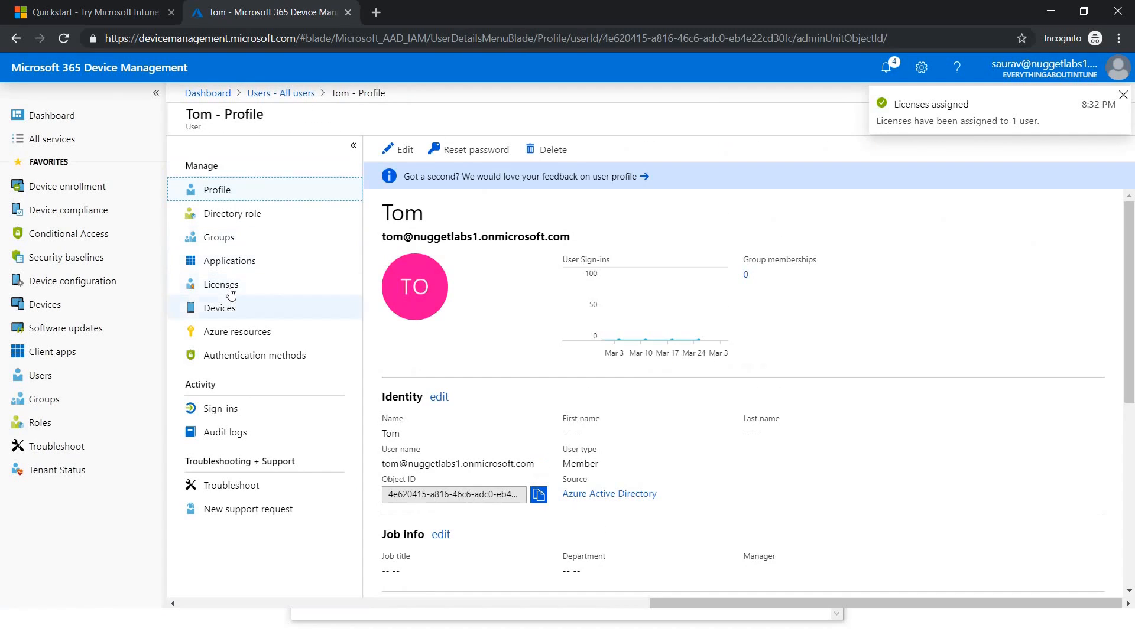
pyautogui.click(227, 286)
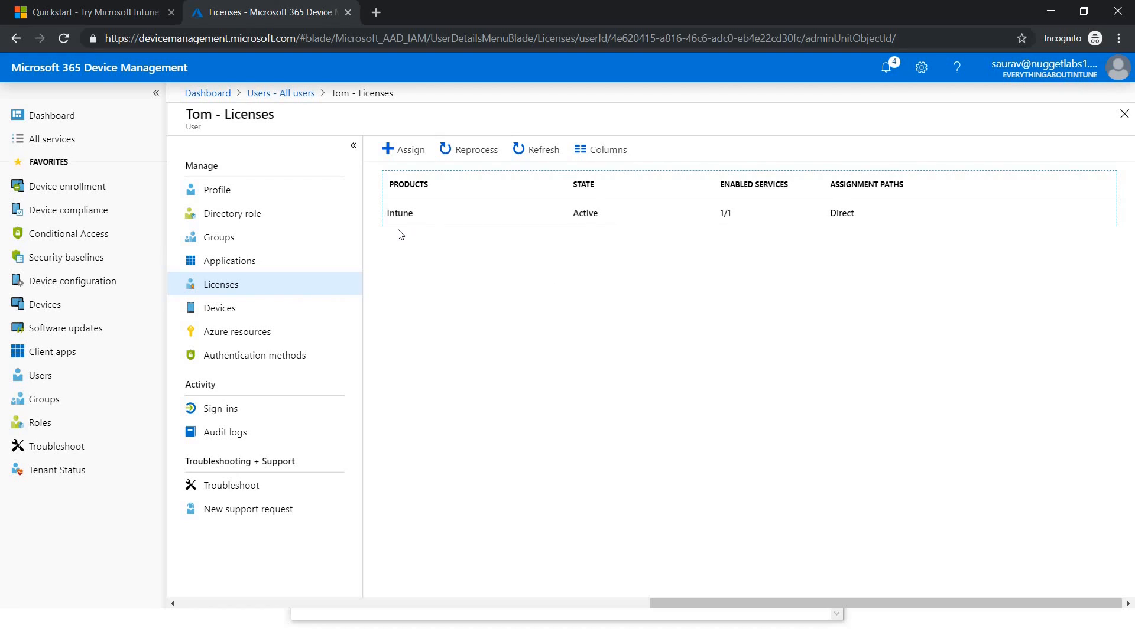
pyautogui.moveTo(430, 220); pyautogui.dragTo(381, 224)
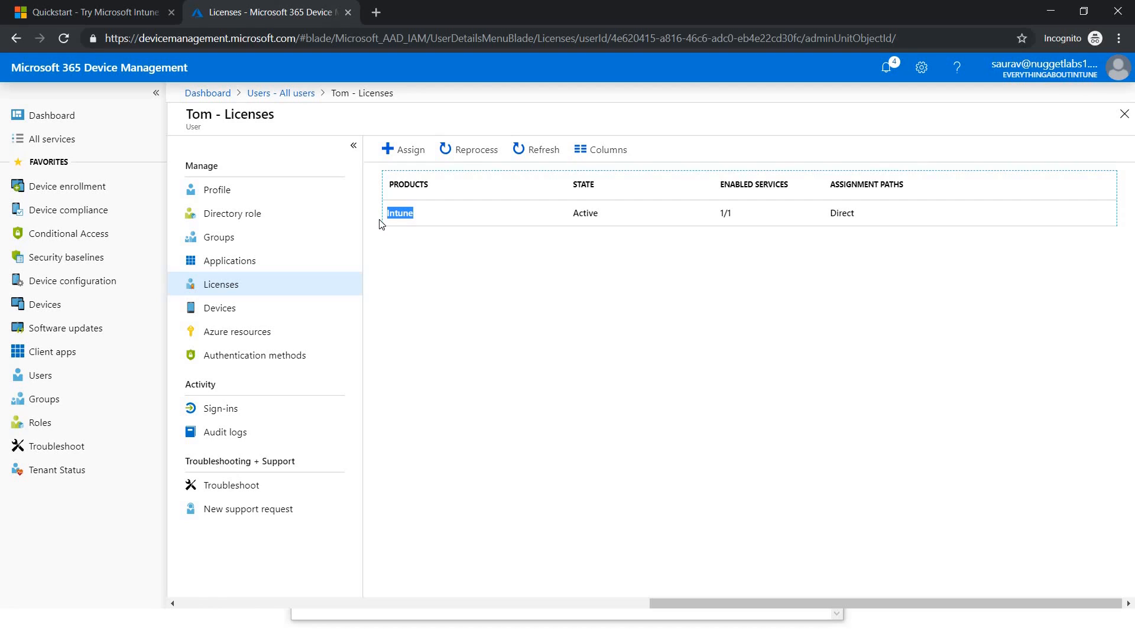
pyautogui.click(993, 72)
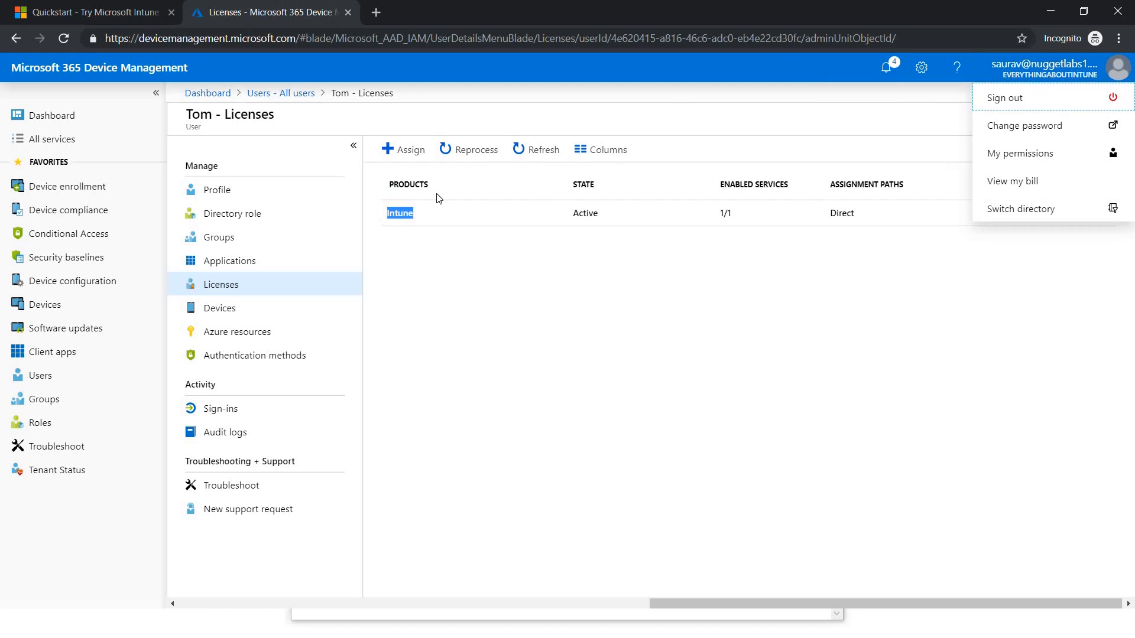
pyautogui.click(424, 219)
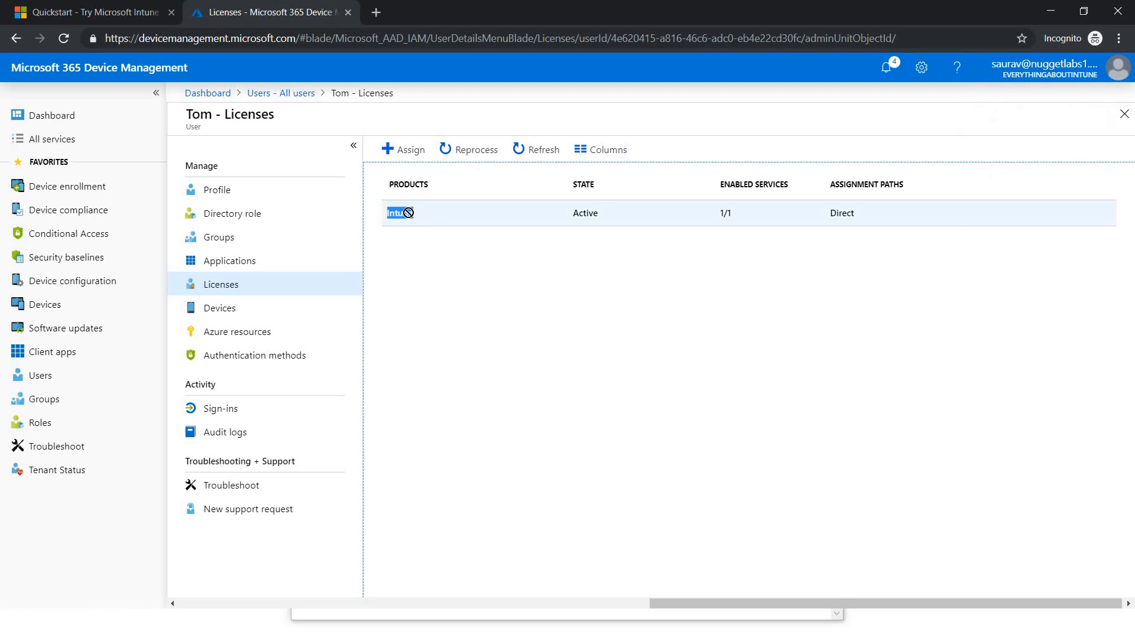
pyautogui.moveTo(407, 213); pyautogui.dragTo(383, 215)
pyautogui.click(423, 229)
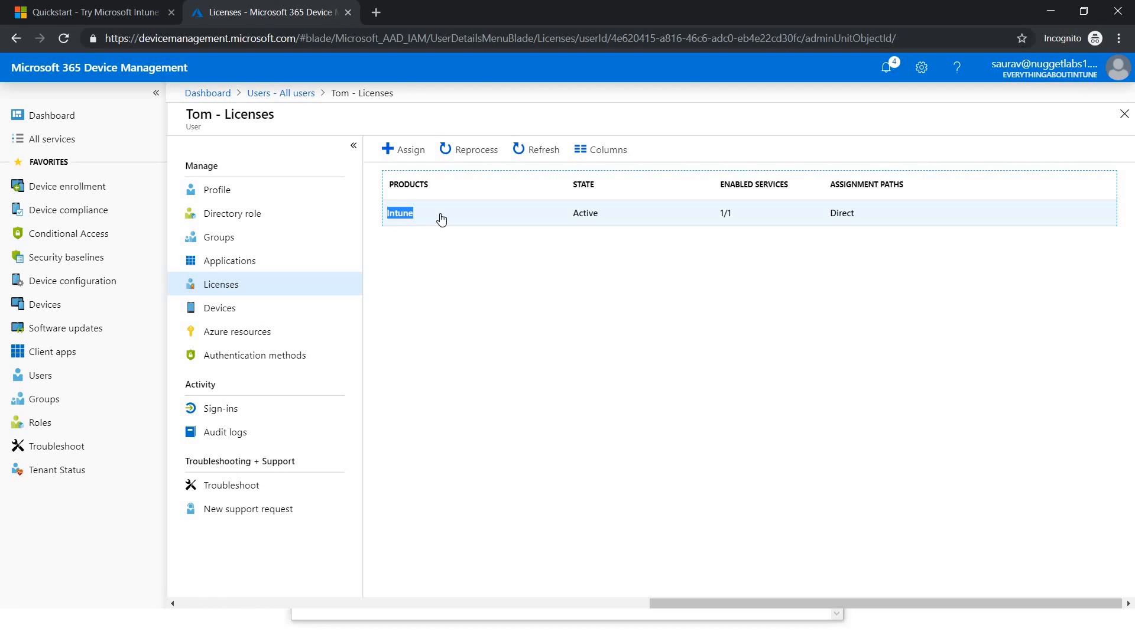
# Open the Azure portal and view Azure AD purchased products: Intune with 2 assigned, 23 available
pyautogui.click(376, 13)
pyautogui.write('po')
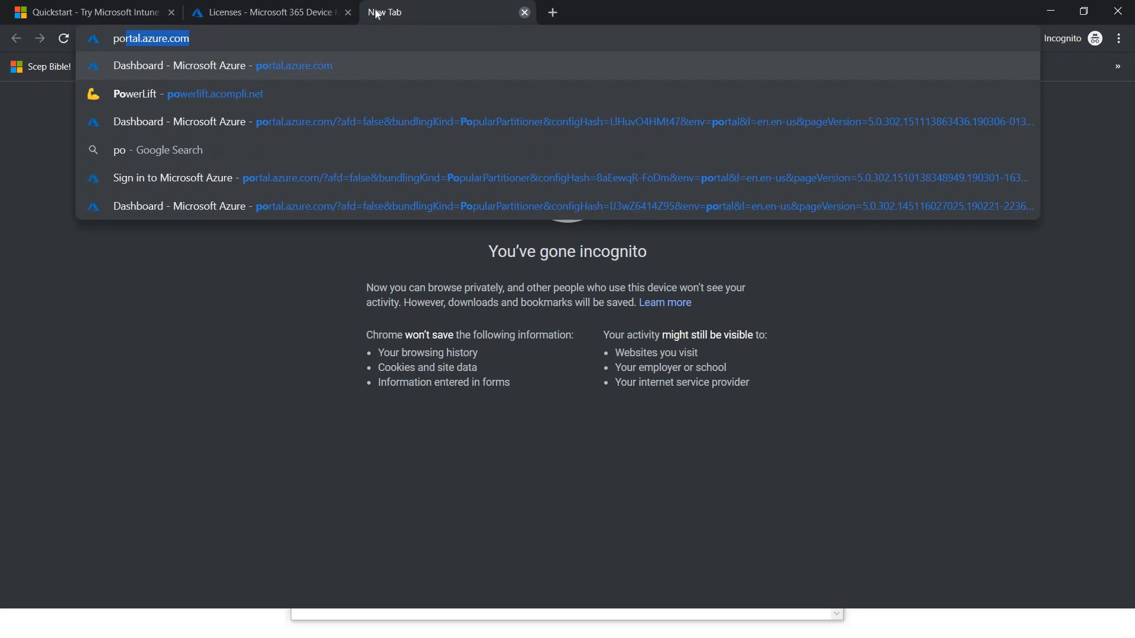
pyautogui.press('Return')
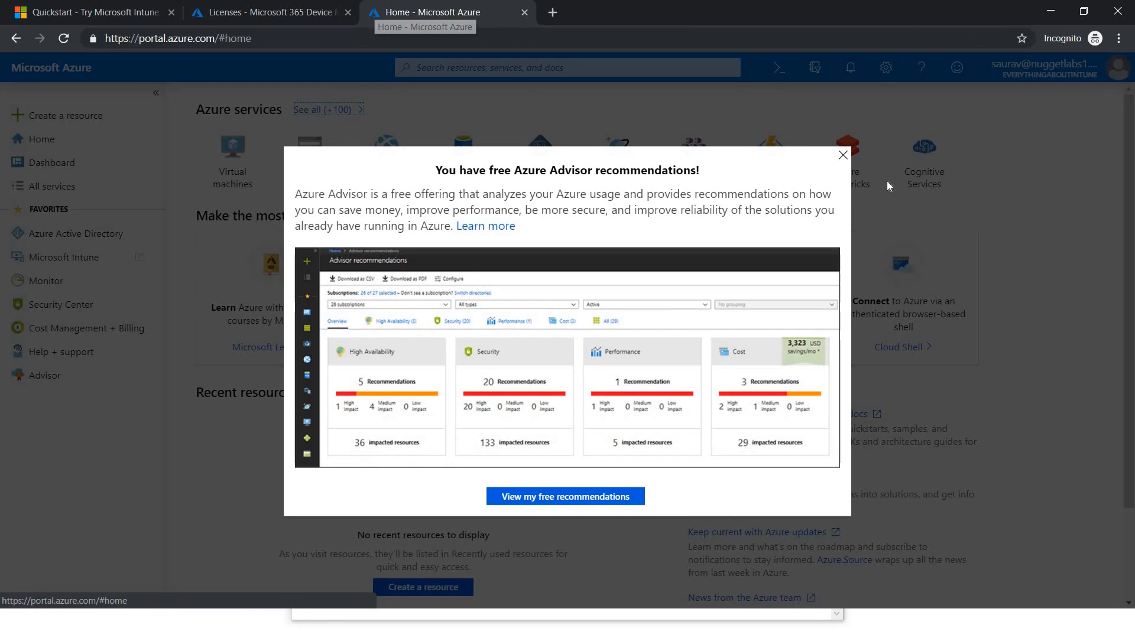
pyautogui.click(841, 156)
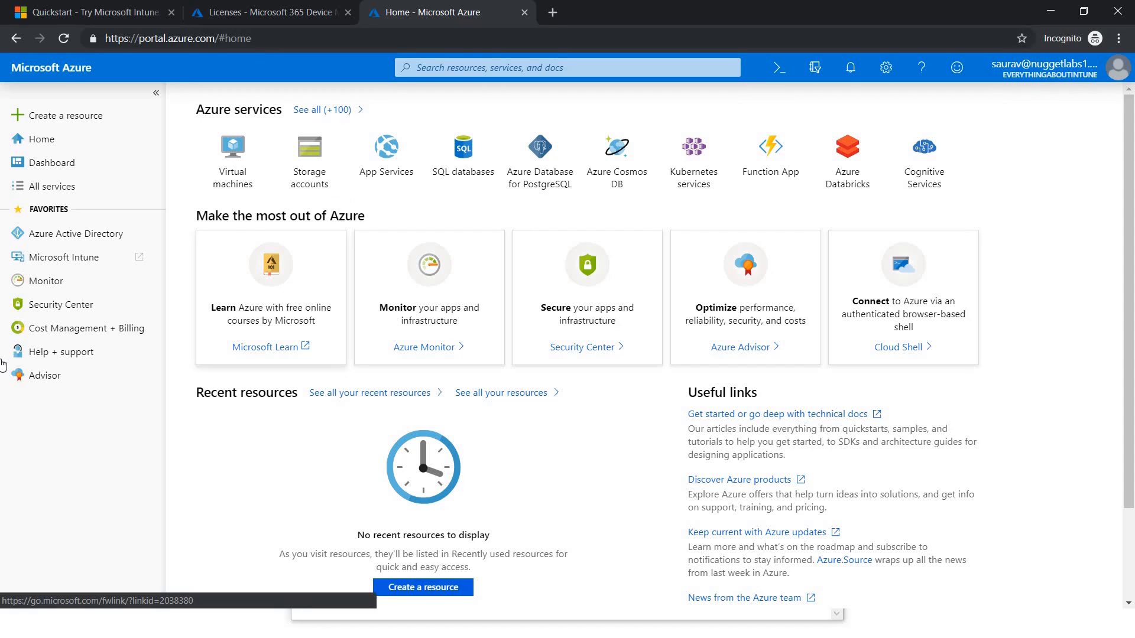
pyautogui.click(58, 239)
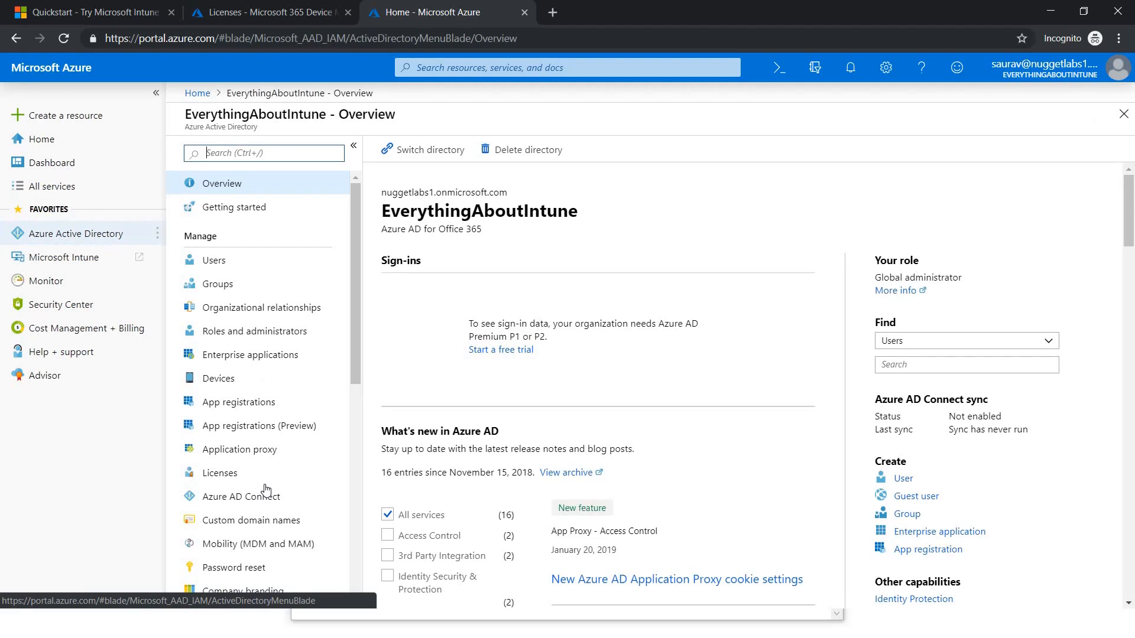
pyautogui.click(226, 473)
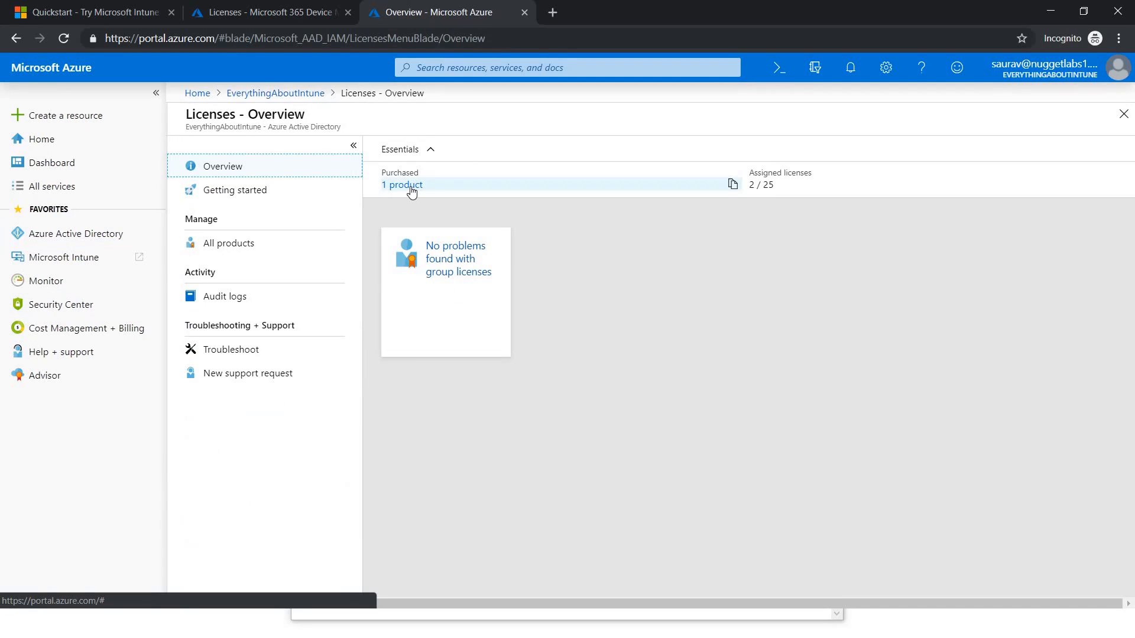
pyautogui.click(410, 186)
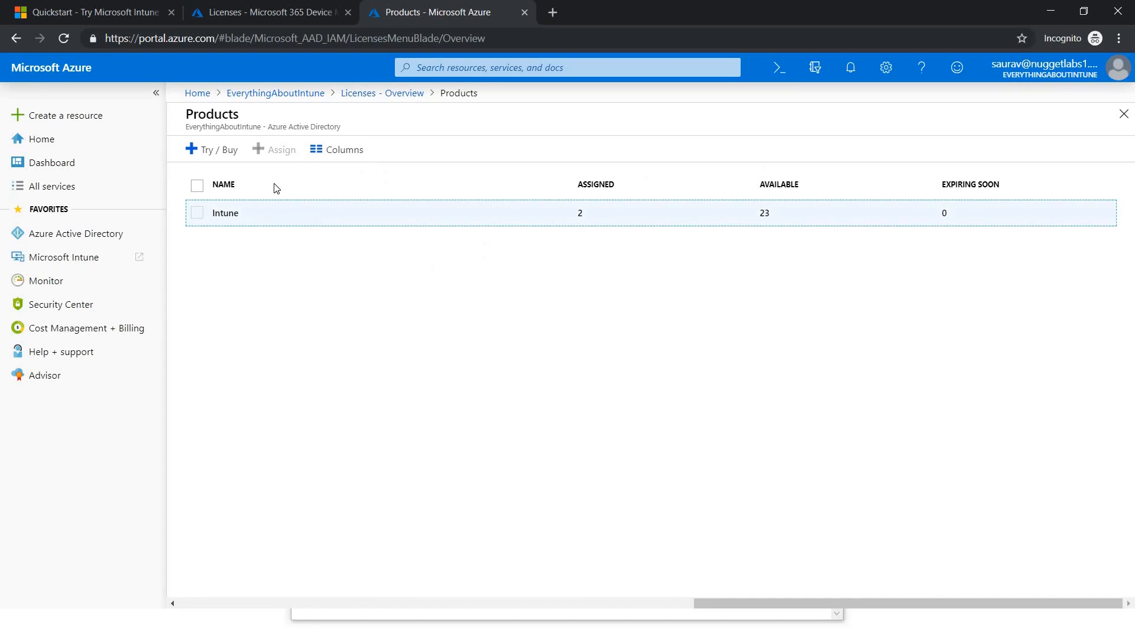
# Open Try / Buy and review the Enterprise Mobility + Security E5 and Azure AD Premium P2 cards
pyautogui.click(205, 155)
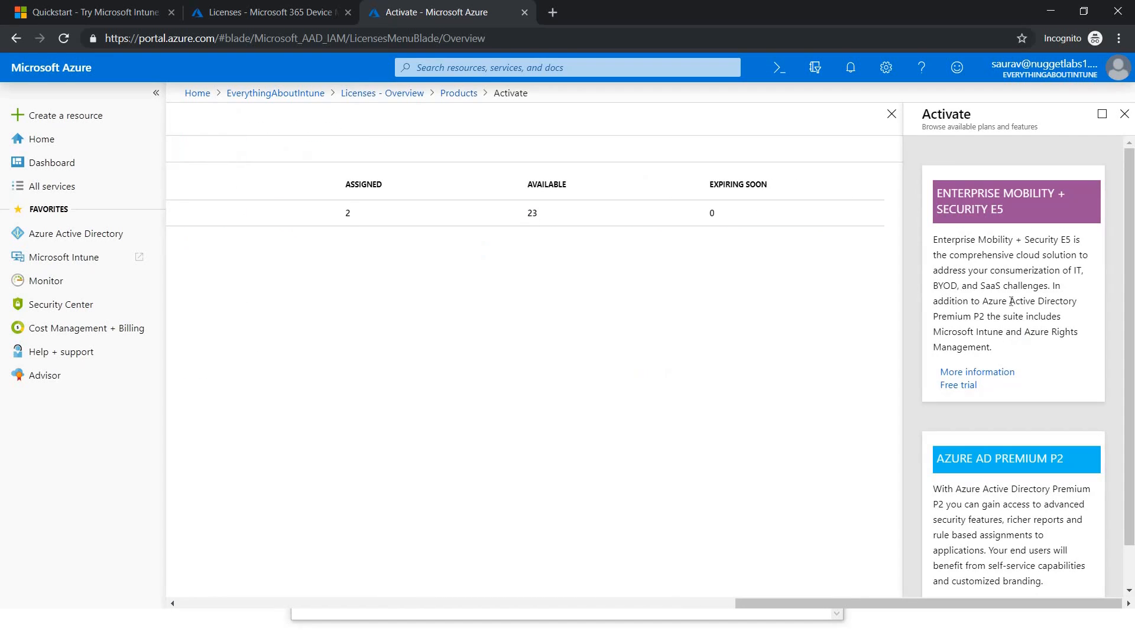
pyautogui.scroll(-1, 1057, 359)
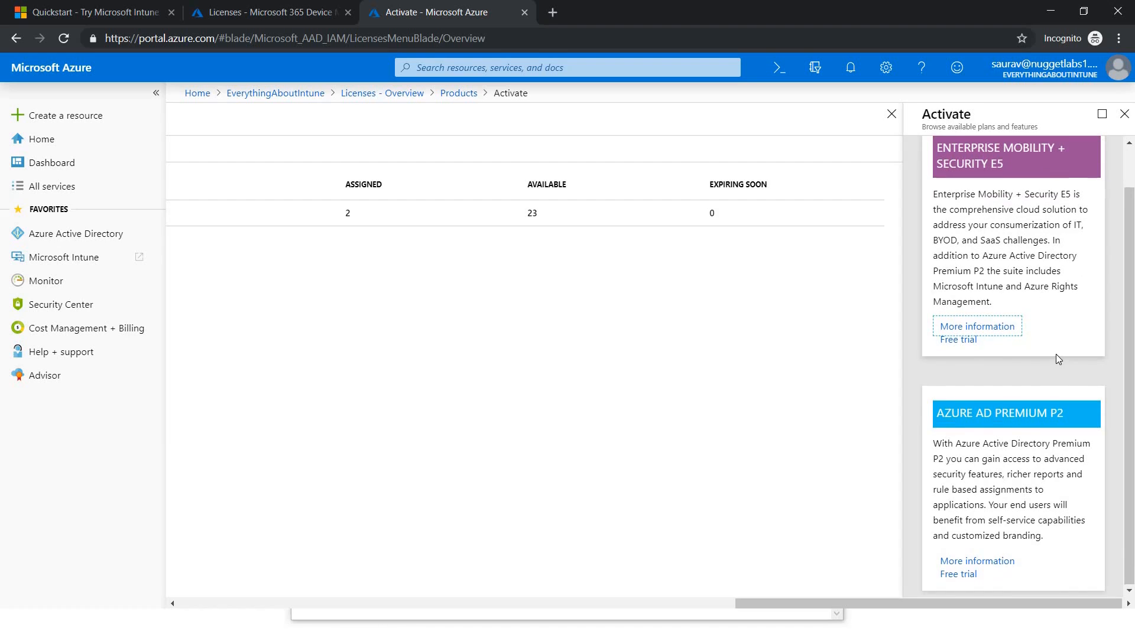
pyautogui.scroll(1, 1057, 358)
pyautogui.scroll(-1, 1057, 359)
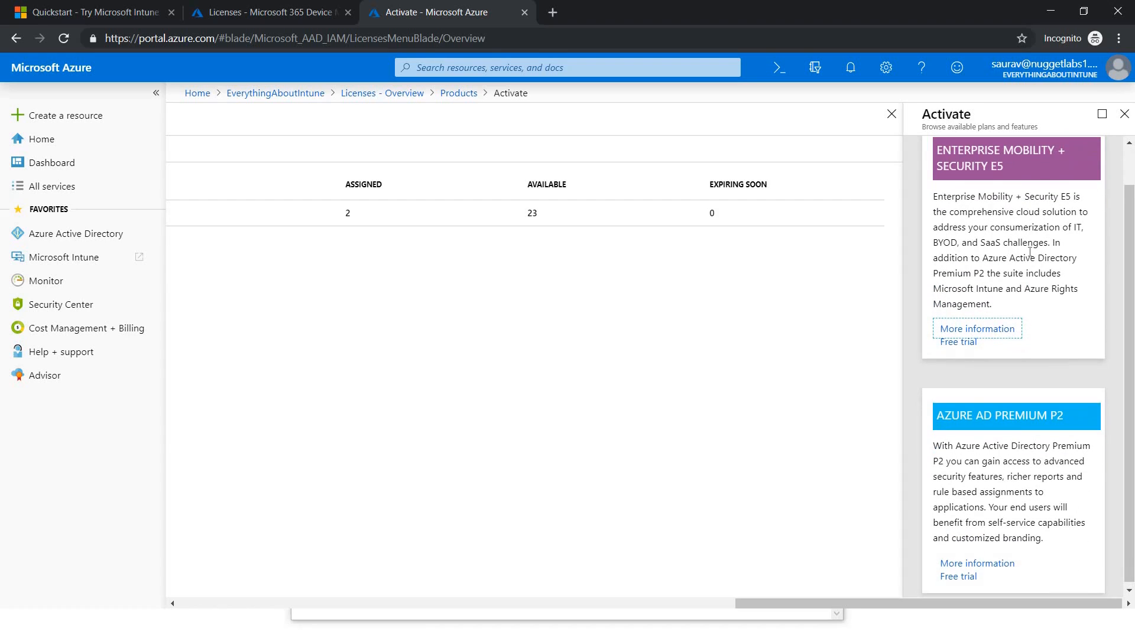
pyautogui.scroll(1, 1040, 308)
pyautogui.moveTo(927, 200); pyautogui.dragTo(1005, 209)
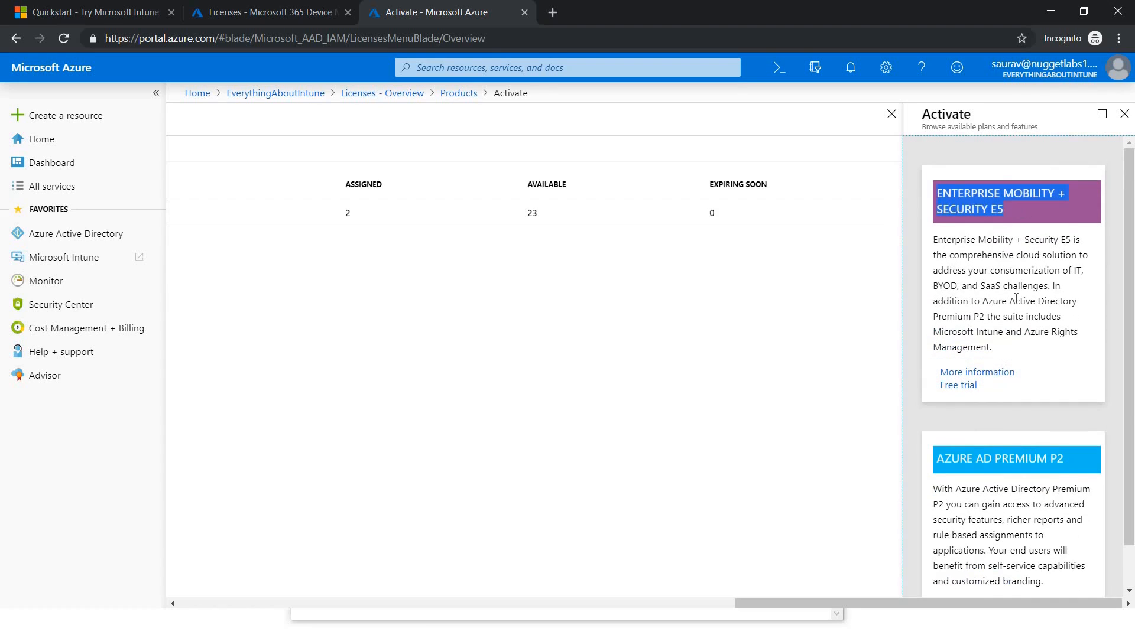
pyautogui.moveTo(1063, 459); pyautogui.dragTo(935, 459)
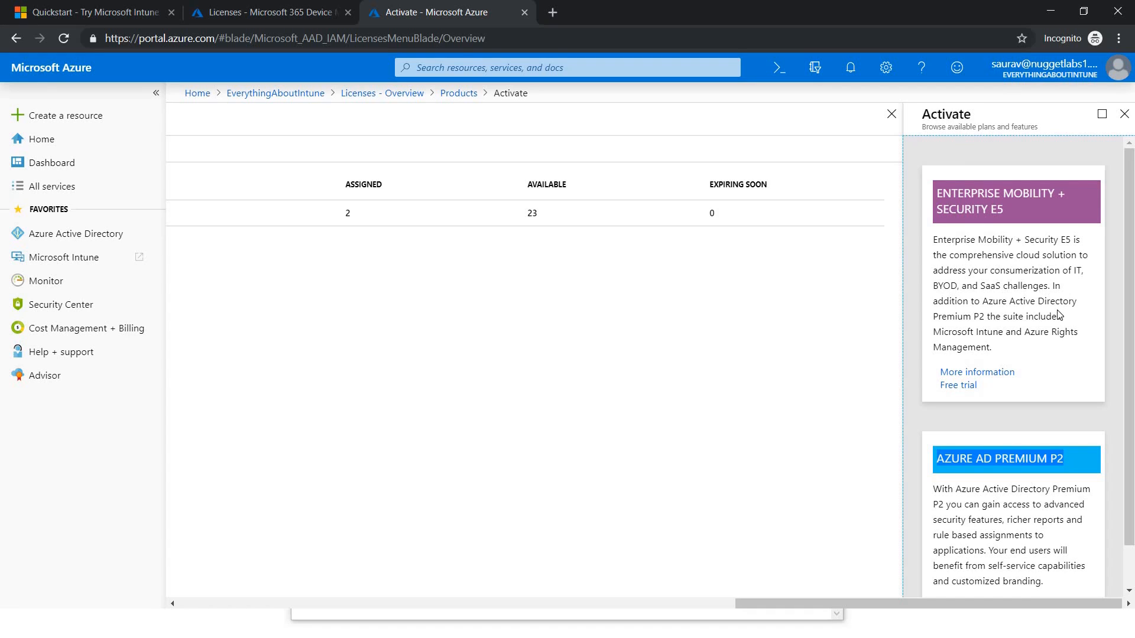
pyautogui.scroll(-1, 1054, 327)
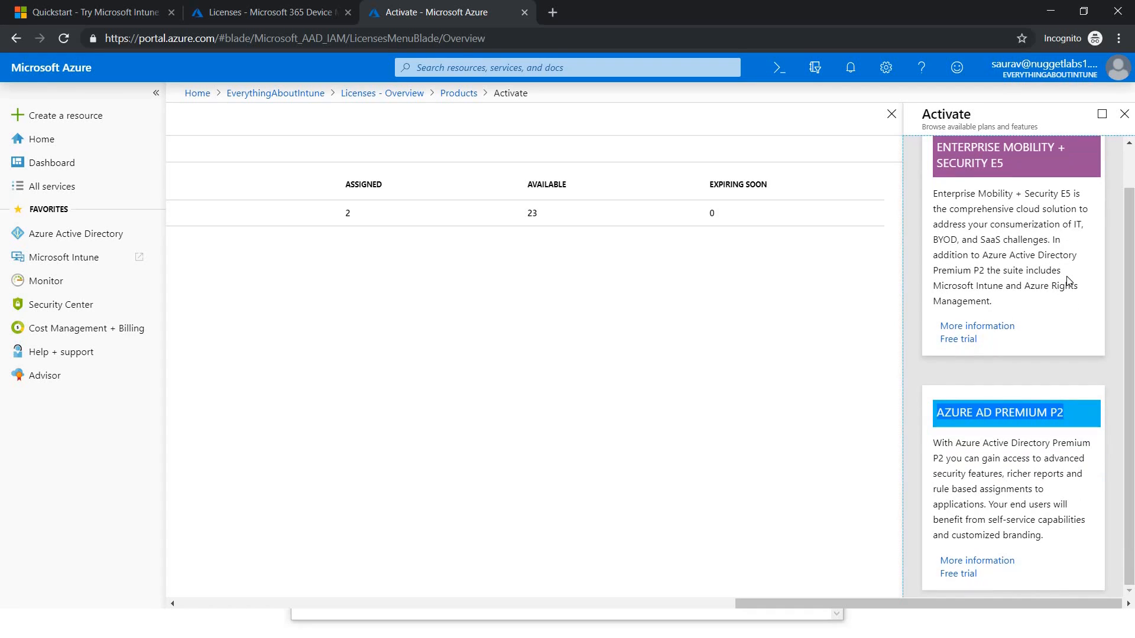
pyautogui.scroll(1, 1026, 233)
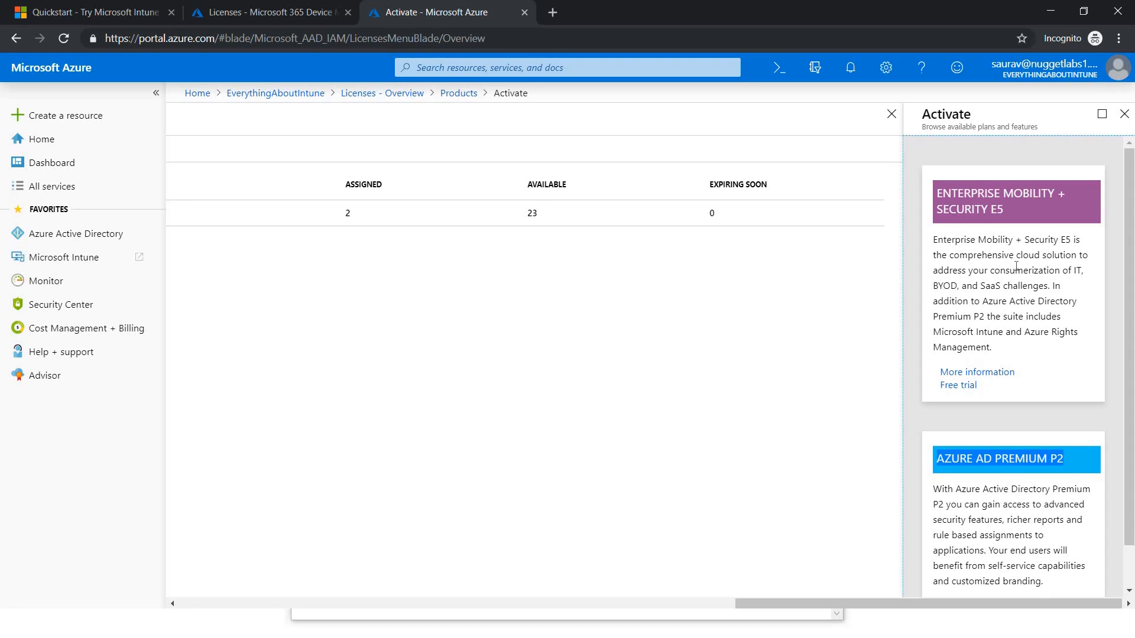
# Activate the Enterprise Mobility + Security E5 free trial
pyautogui.click(970, 387)
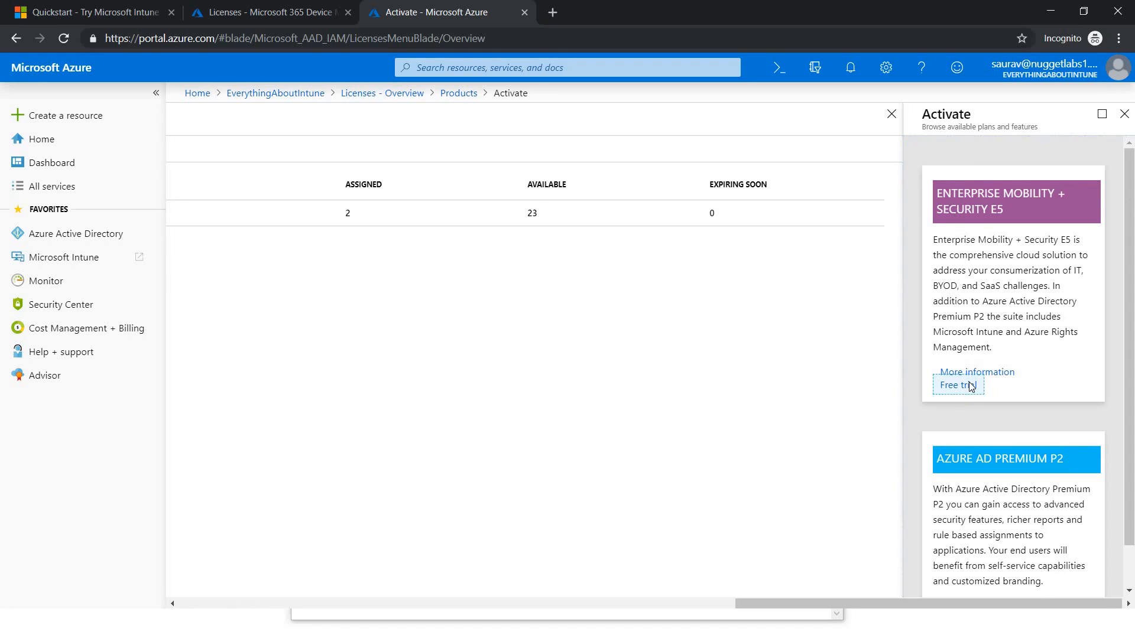
pyautogui.click(747, 306)
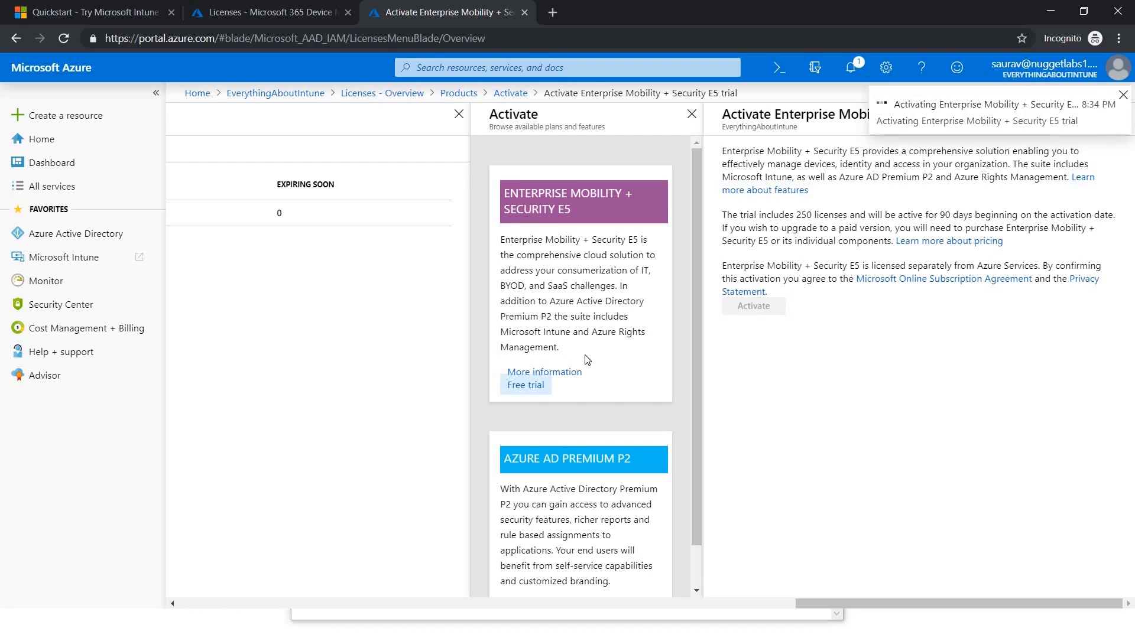
pyautogui.scroll(-1, 587, 393)
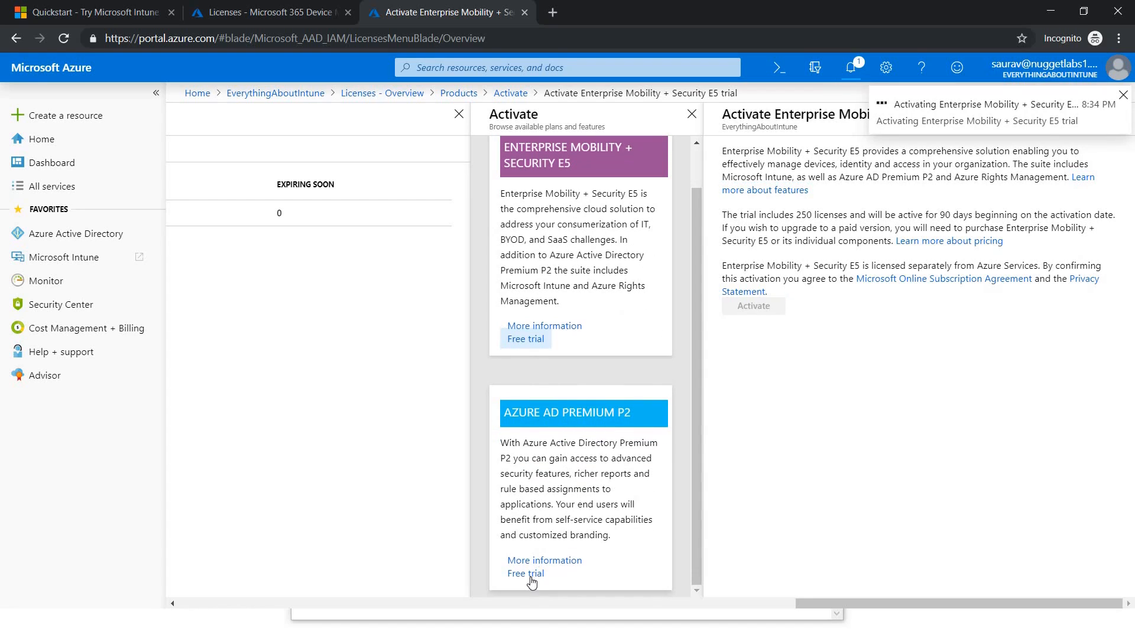
# Activate the Azure AD Premium P2 free trial and close the Activate panes
pyautogui.click(528, 575)
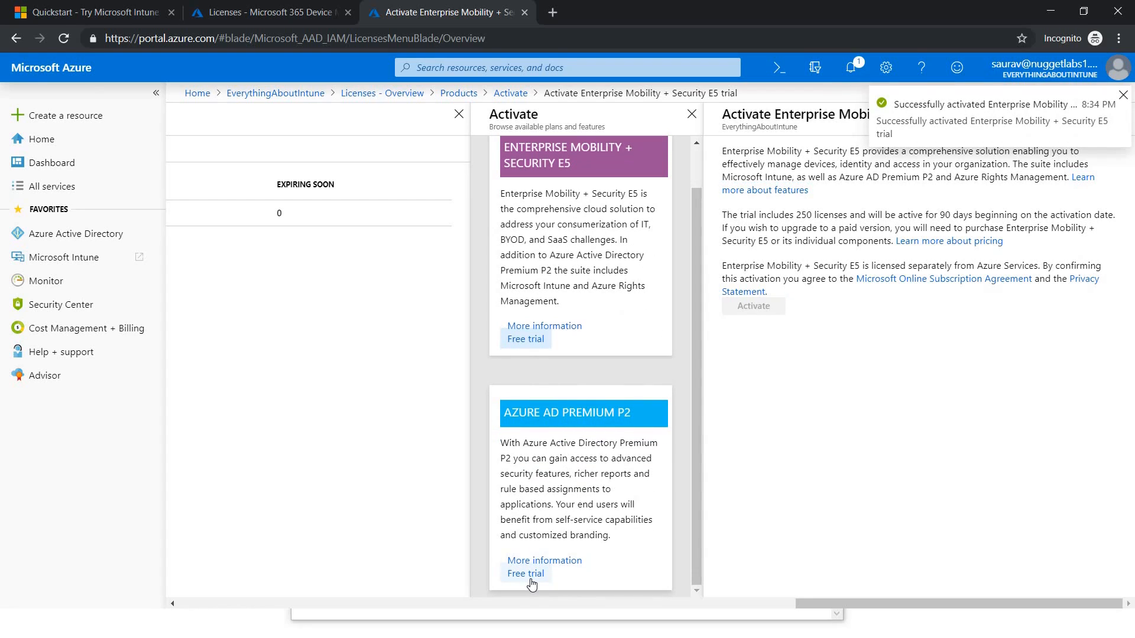
pyautogui.click(531, 576)
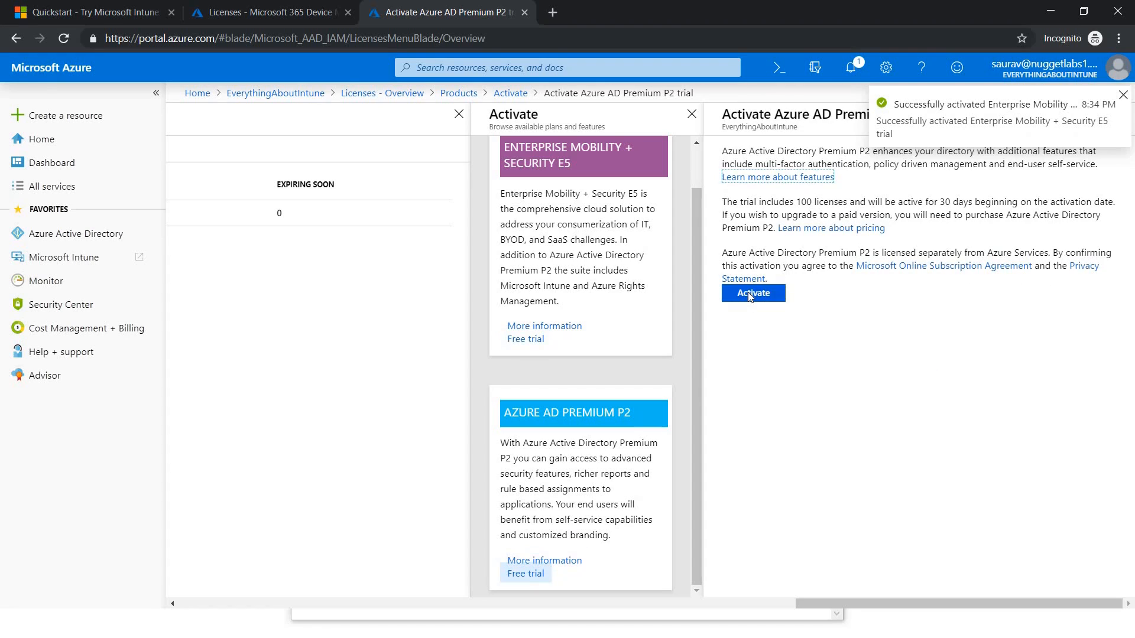
pyautogui.click(751, 293)
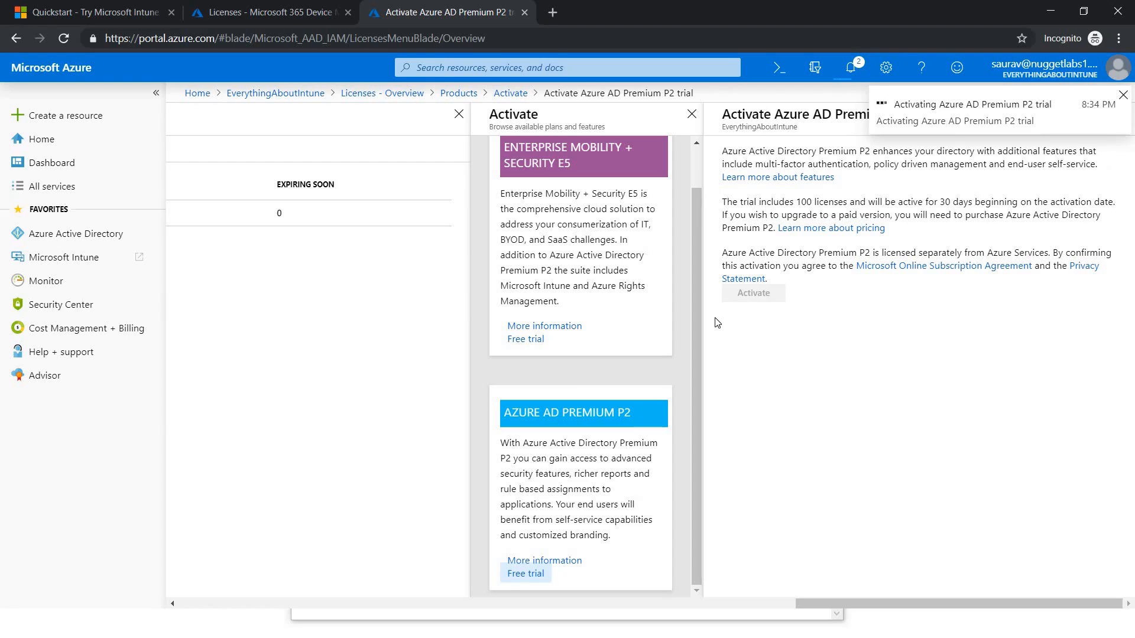
pyautogui.click(1123, 113)
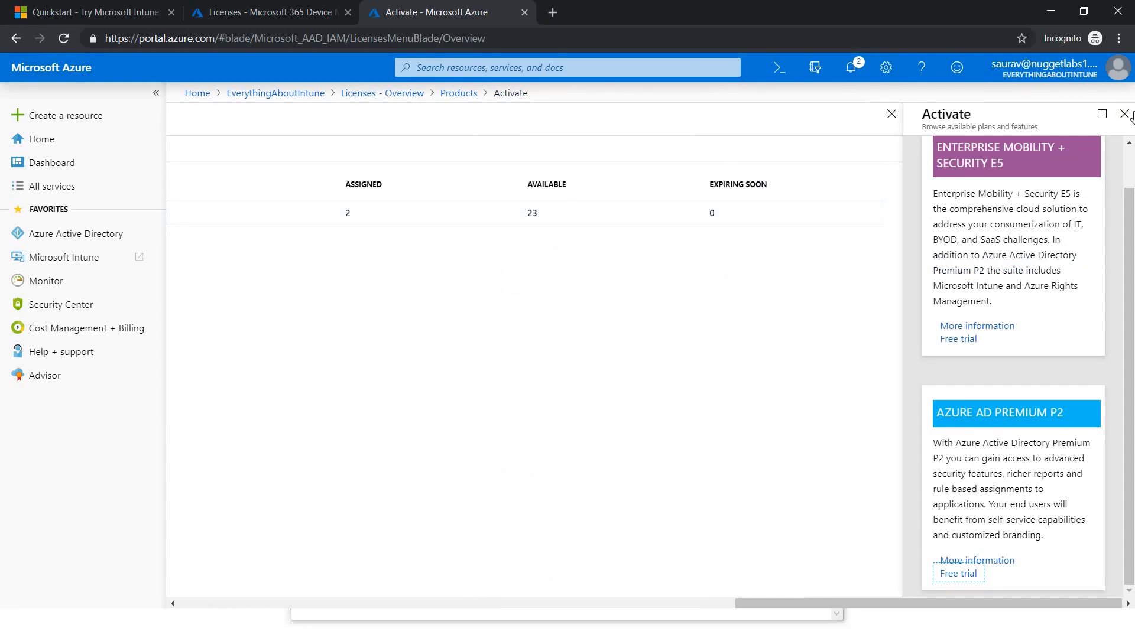
pyautogui.click(1124, 114)
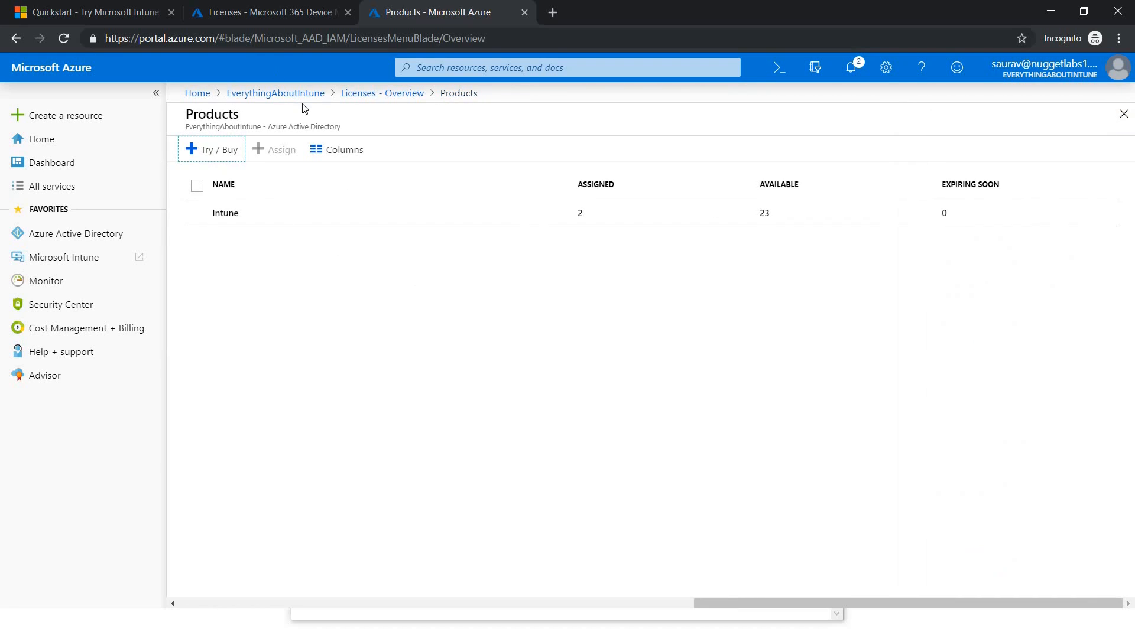
# Open the EverythingAboutIntune directory's licenses overview and view its purchased products list
pyautogui.click(278, 94)
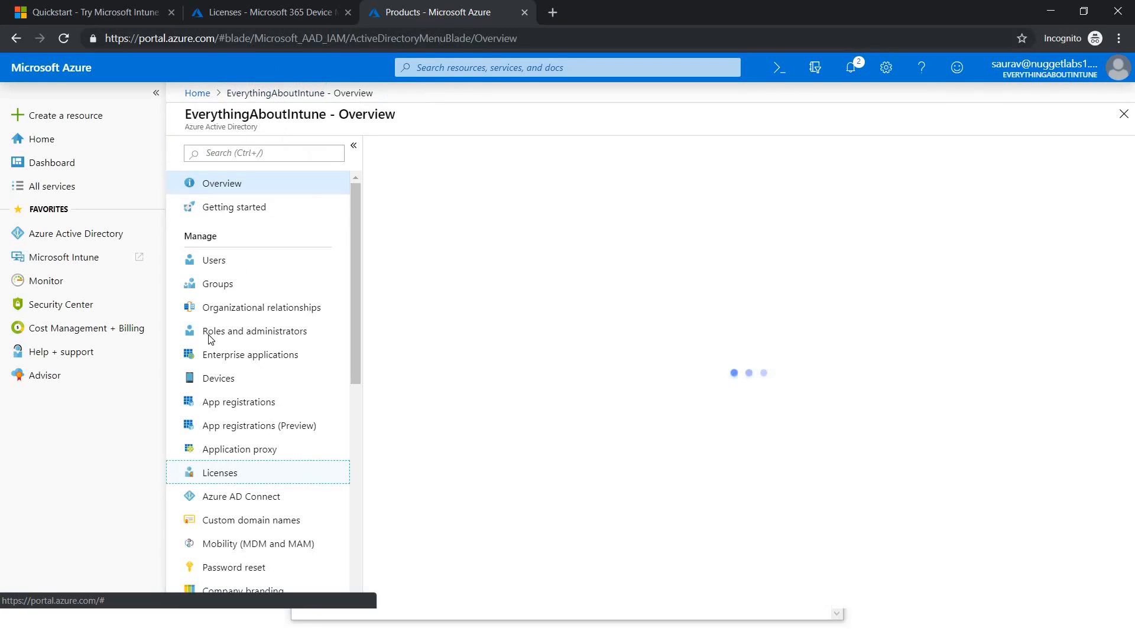
pyautogui.click(63, 38)
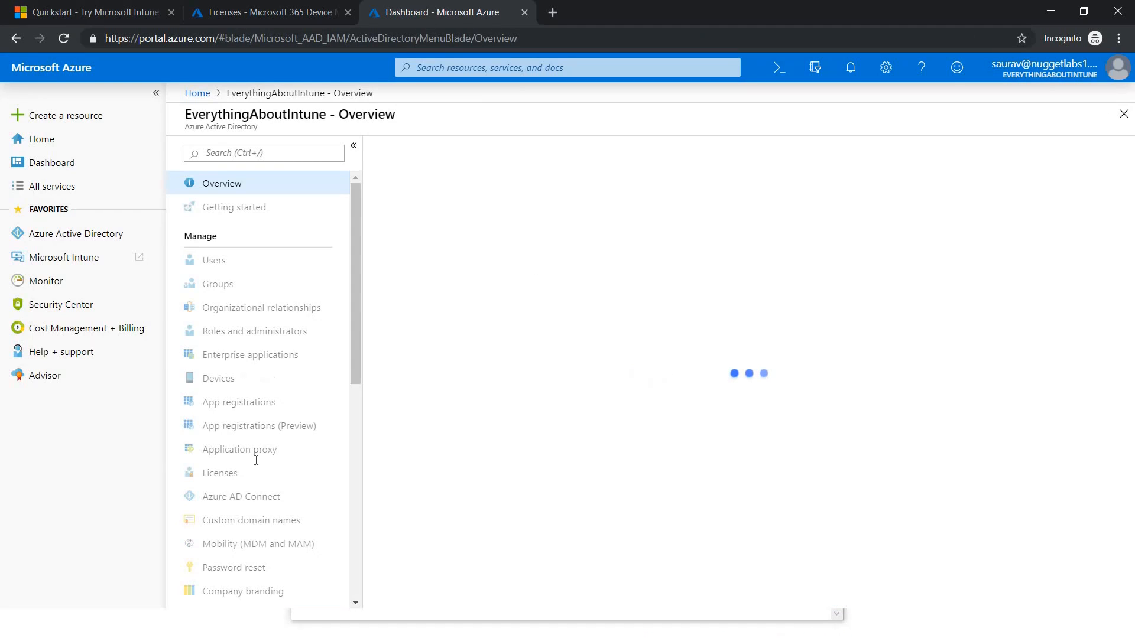
pyautogui.click(220, 477)
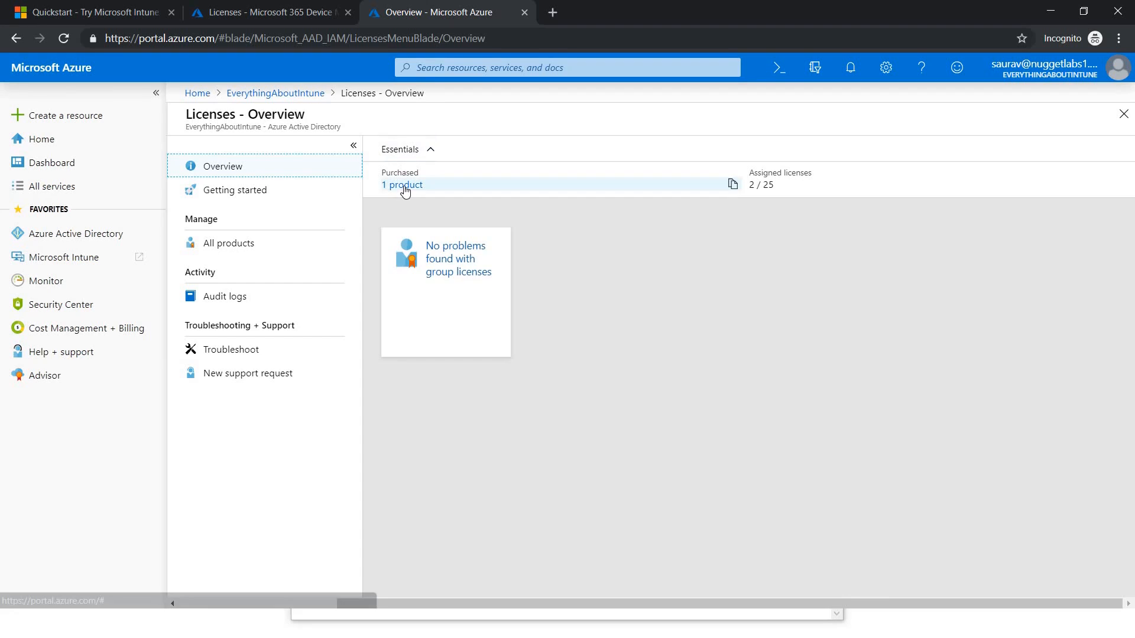
pyautogui.click(406, 186)
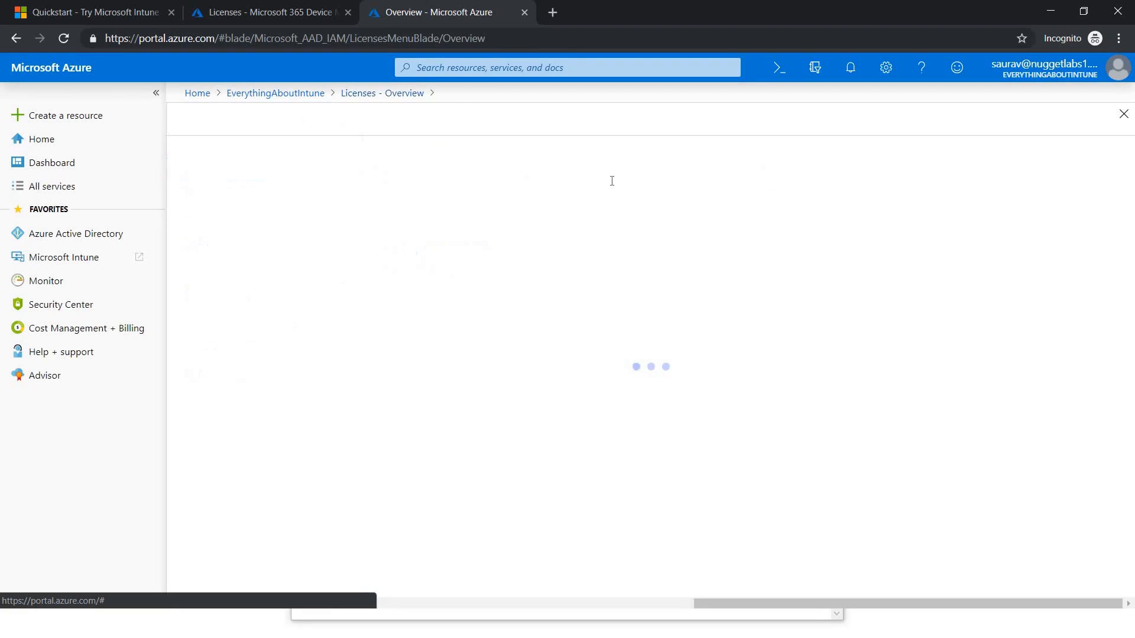
pyautogui.click(1121, 114)
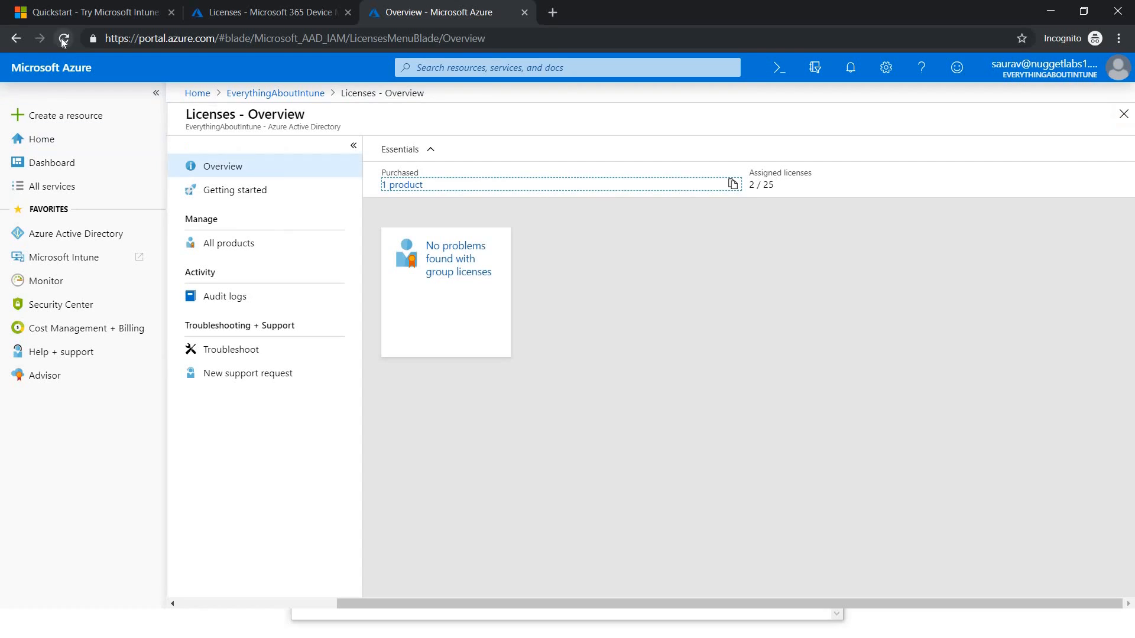
# Compare Tom's licenses with the Azure licenses overview, then refresh the license counts
pyautogui.click(242, 17)
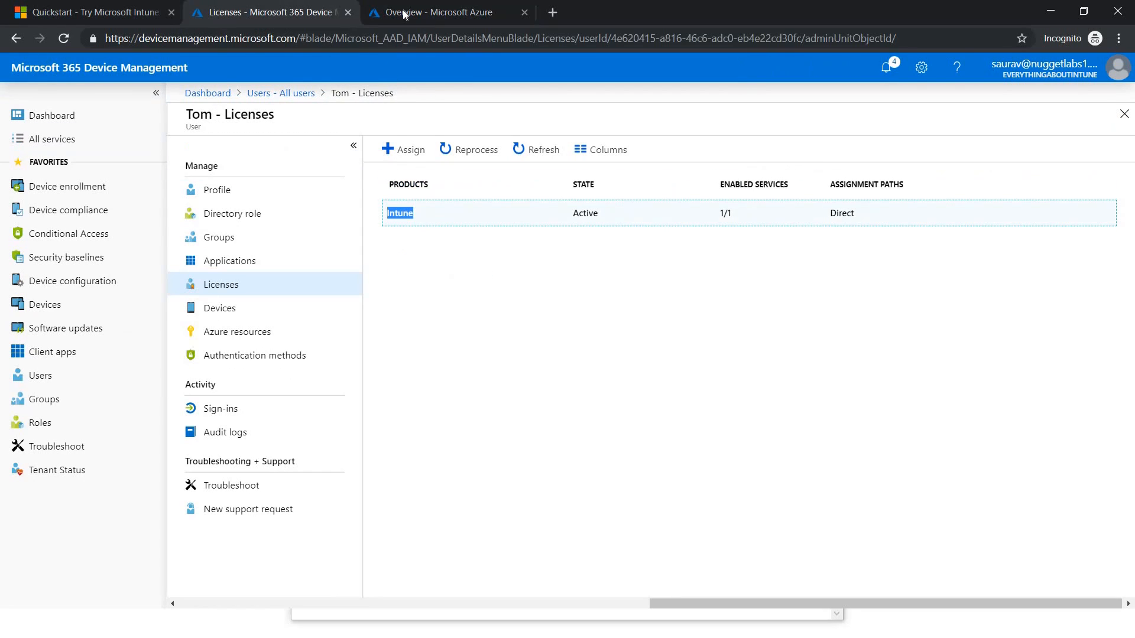
pyautogui.click(424, 16)
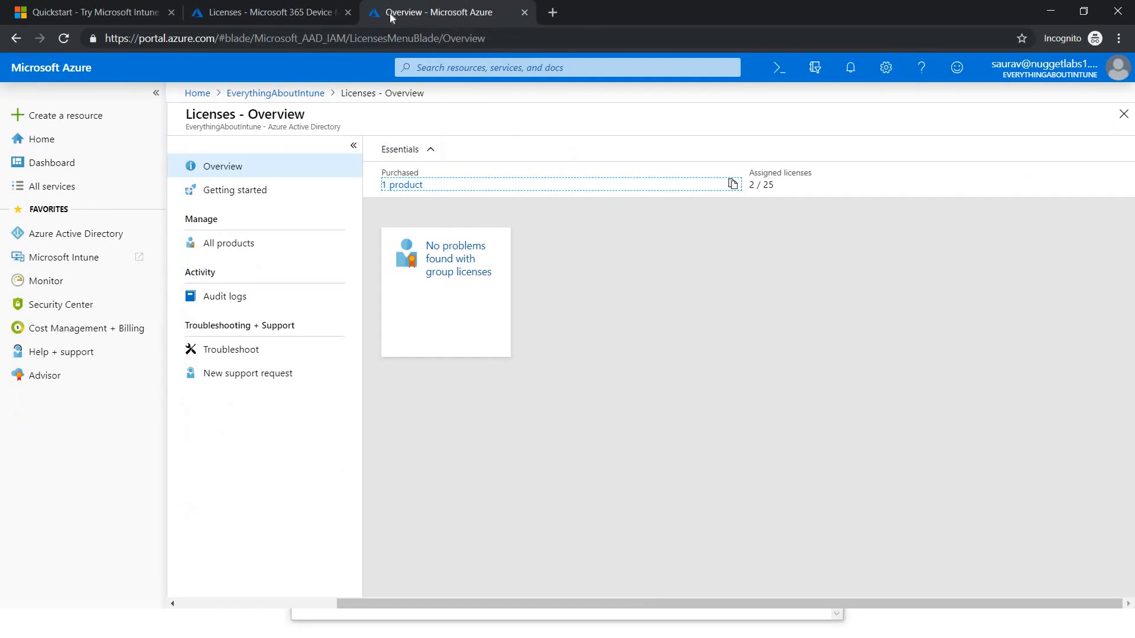
pyautogui.click(304, 20)
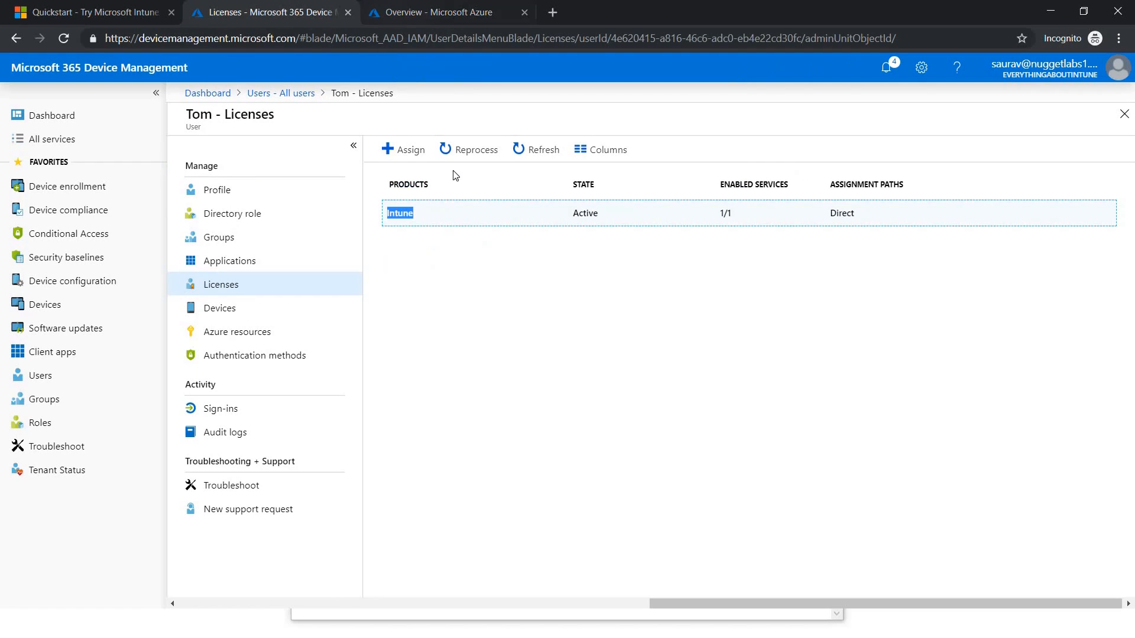
pyautogui.click(432, 13)
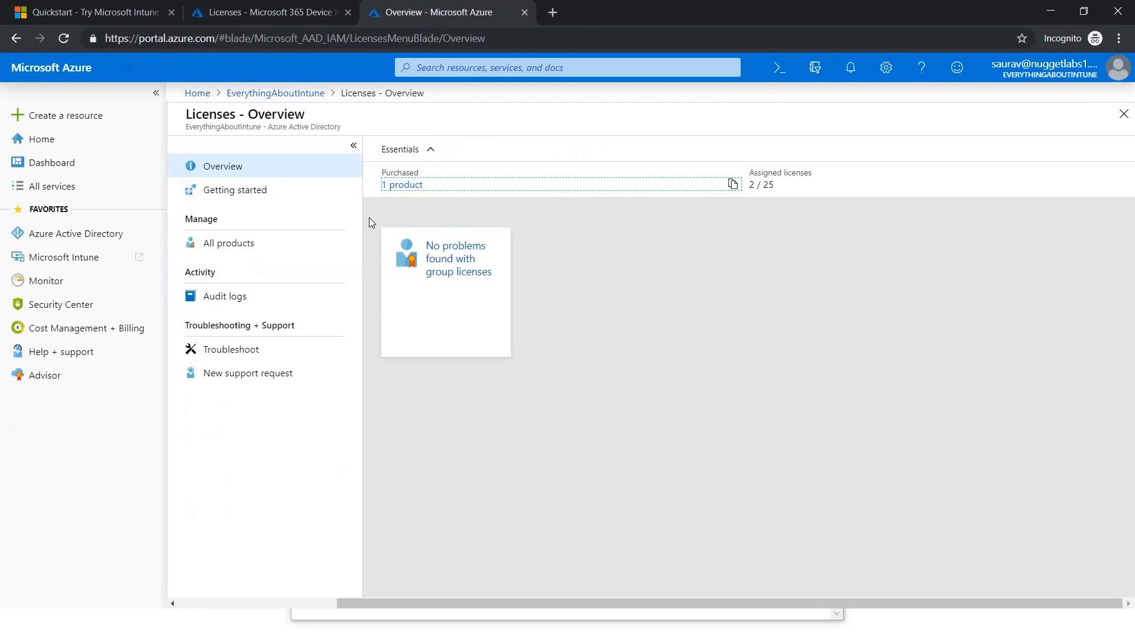
pyautogui.click(233, 189)
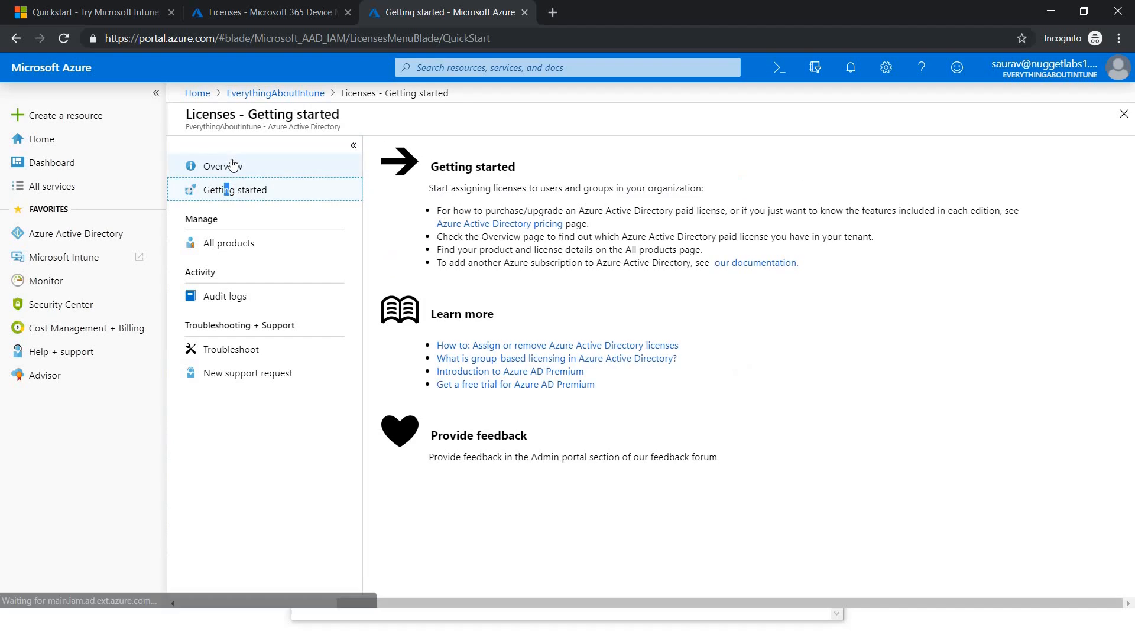
pyautogui.click(232, 164)
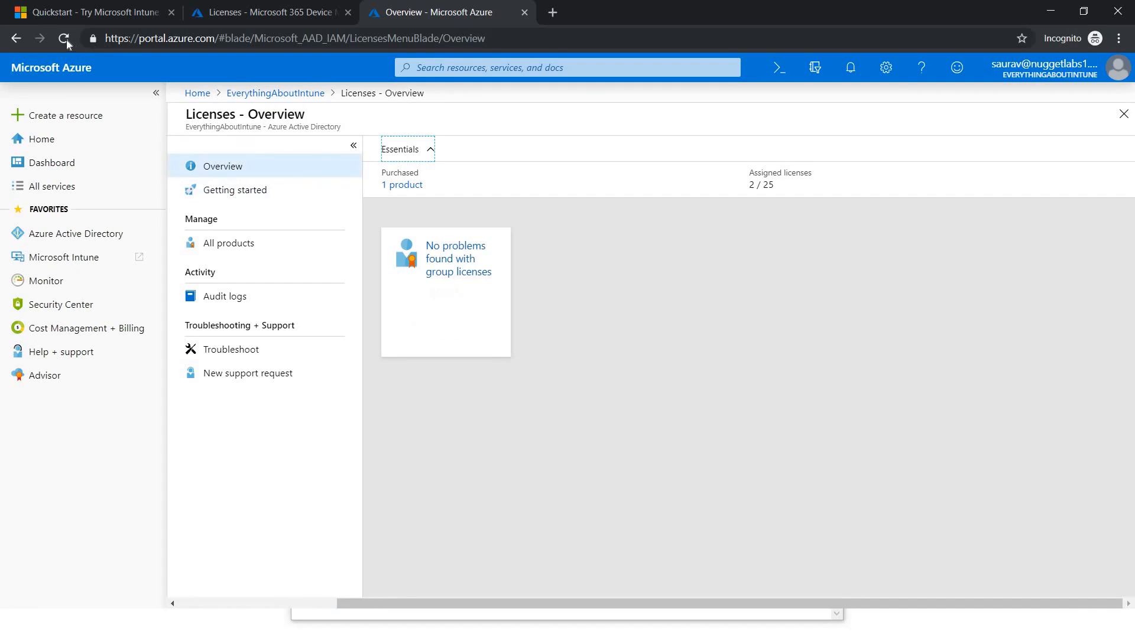
pyautogui.click(65, 39)
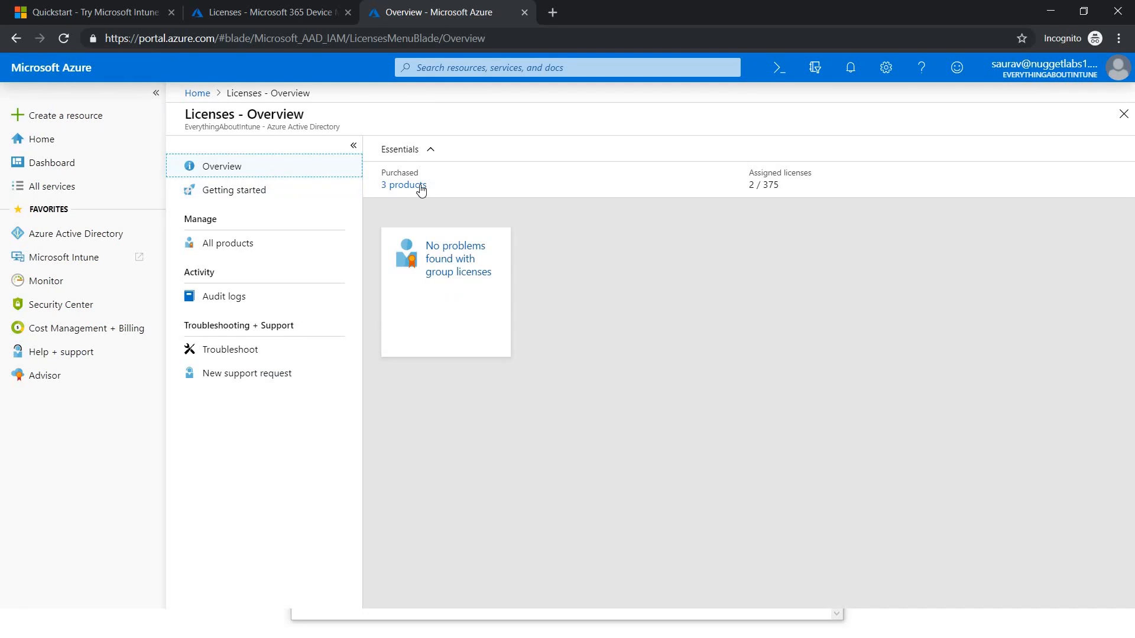
# Open the three purchased products and select Intune, showing 2 assigned and 23 available
pyautogui.click(418, 185)
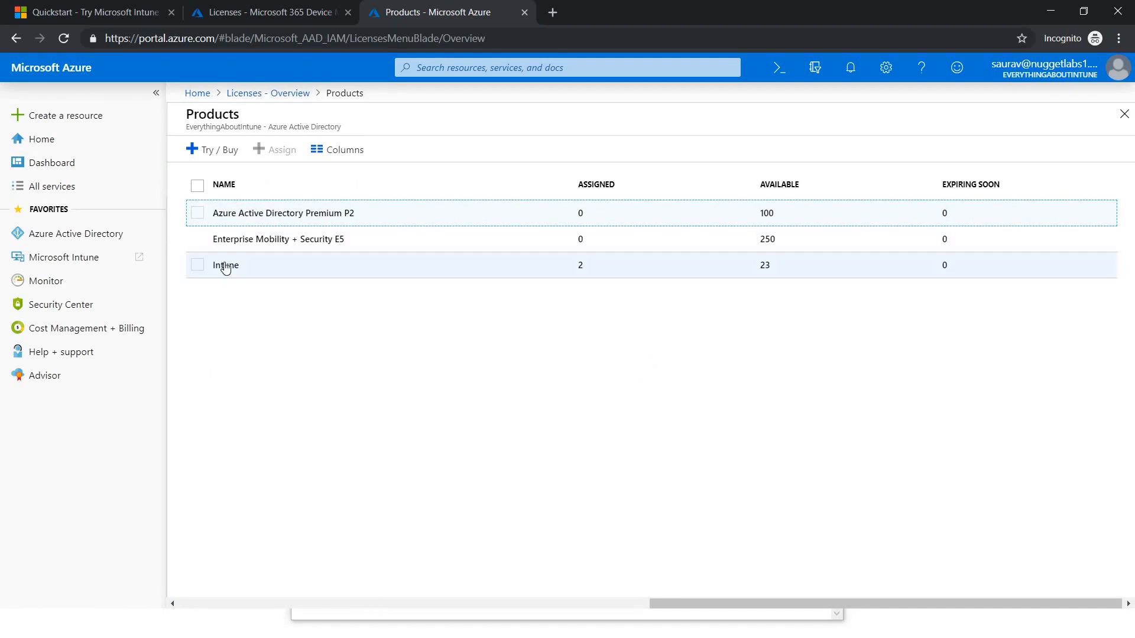
pyautogui.doubleClick(214, 270)
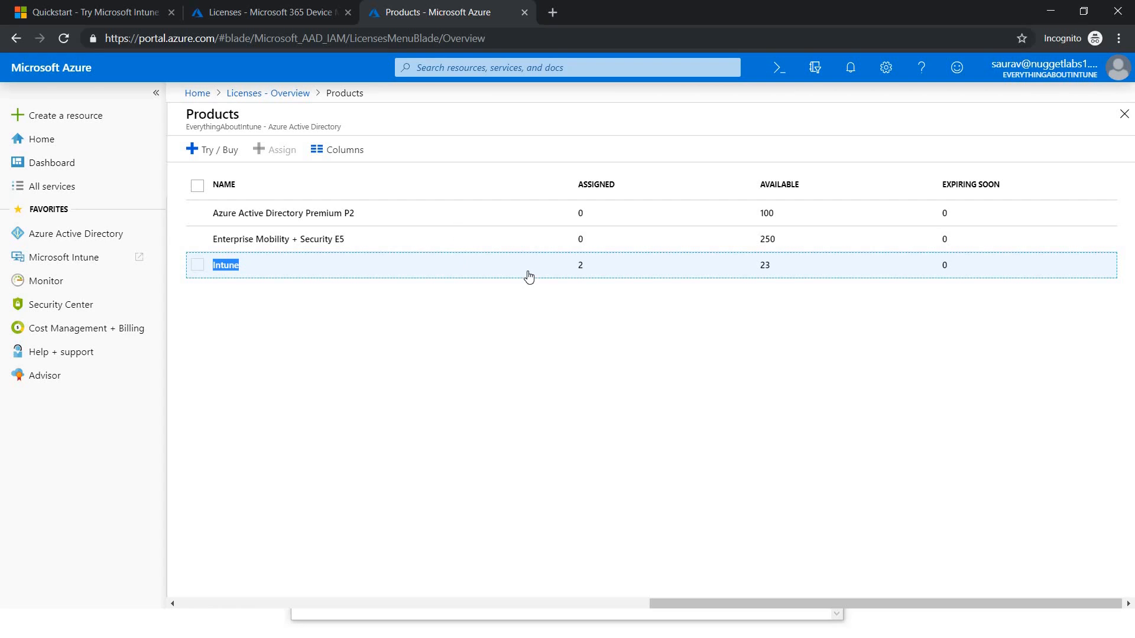
pyautogui.click(575, 270)
# Note the Enterprise Mobility + Security E5 and Azure AD Premium P2 product names
pyautogui.moveTo(367, 240); pyautogui.dragTo(213, 252)
pyautogui.moveTo(358, 214); pyautogui.dragTo(210, 218)
pyautogui.click(255, 15)
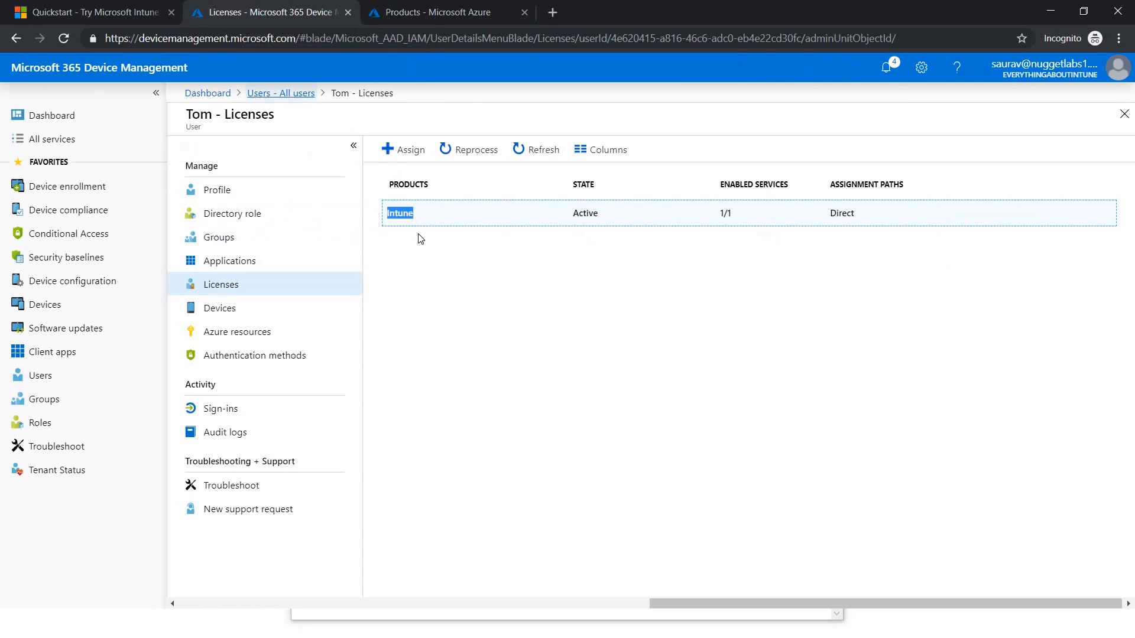
# Reopen Tom's Licenses from the users list, see only Intune offered, and reload the page
pyautogui.click(390, 152)
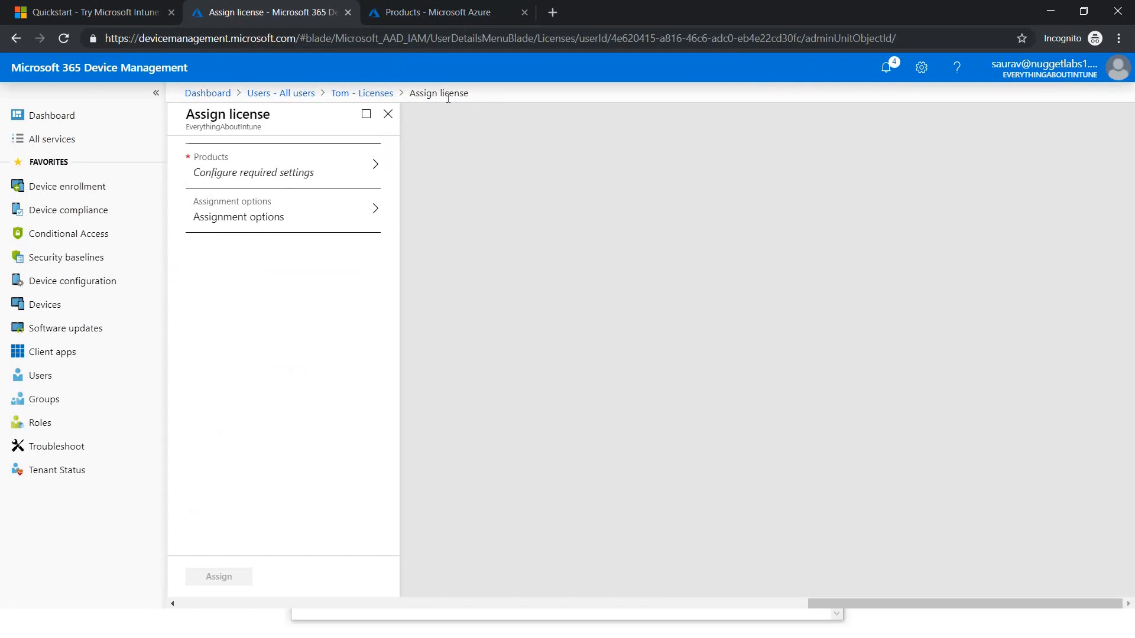
pyautogui.click(280, 94)
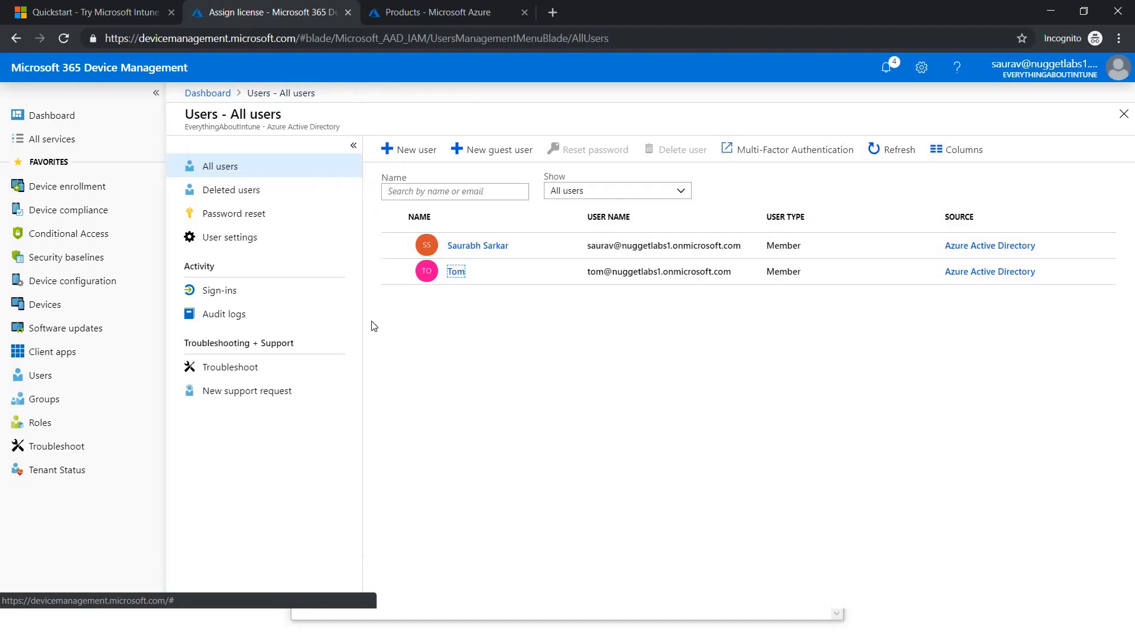
pyautogui.click(456, 272)
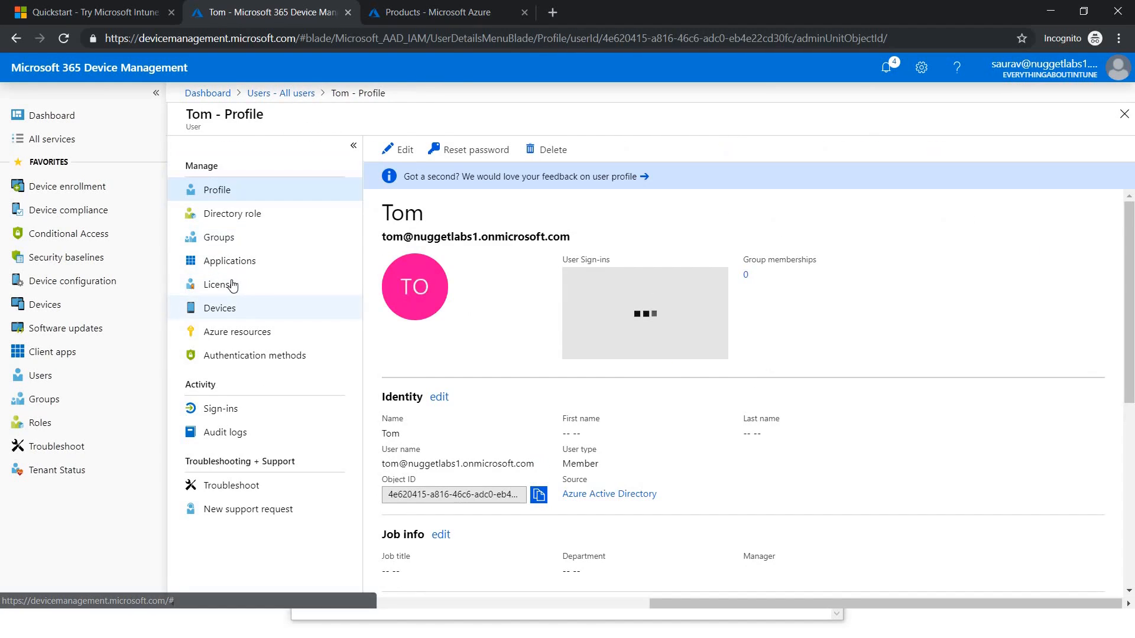
pyautogui.click(231, 284)
pyautogui.click(392, 154)
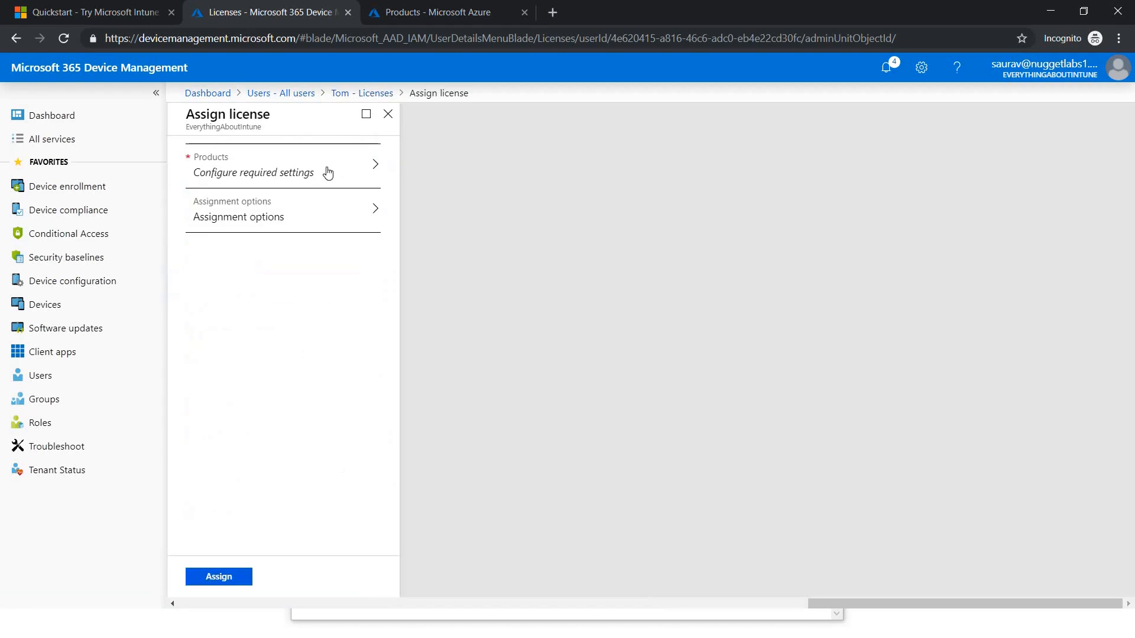
pyautogui.click(308, 172)
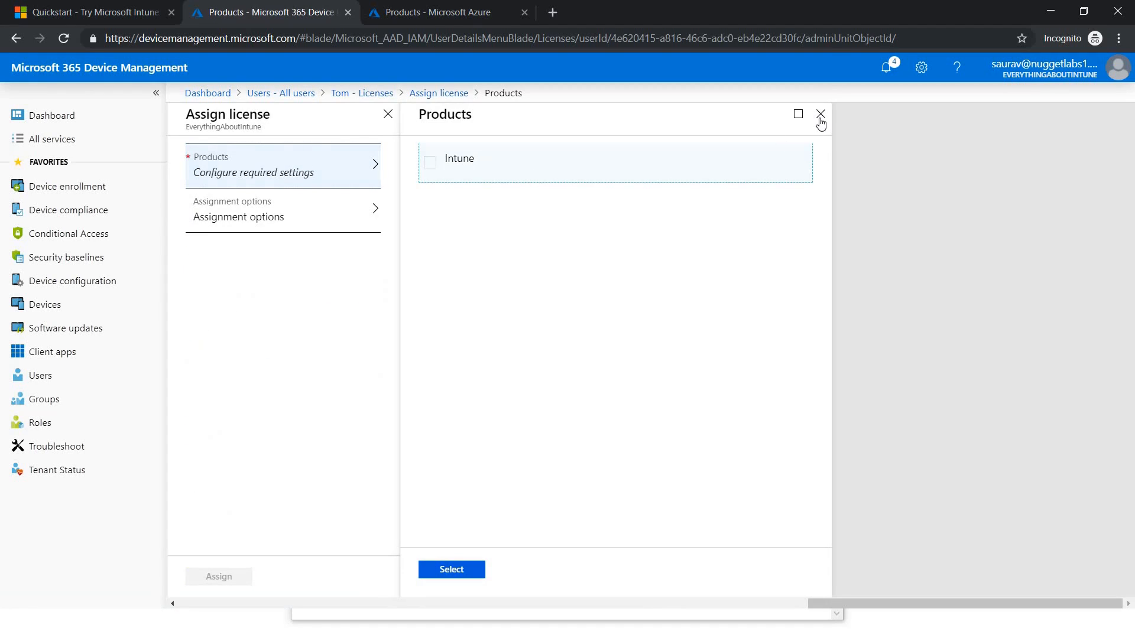
pyautogui.click(820, 113)
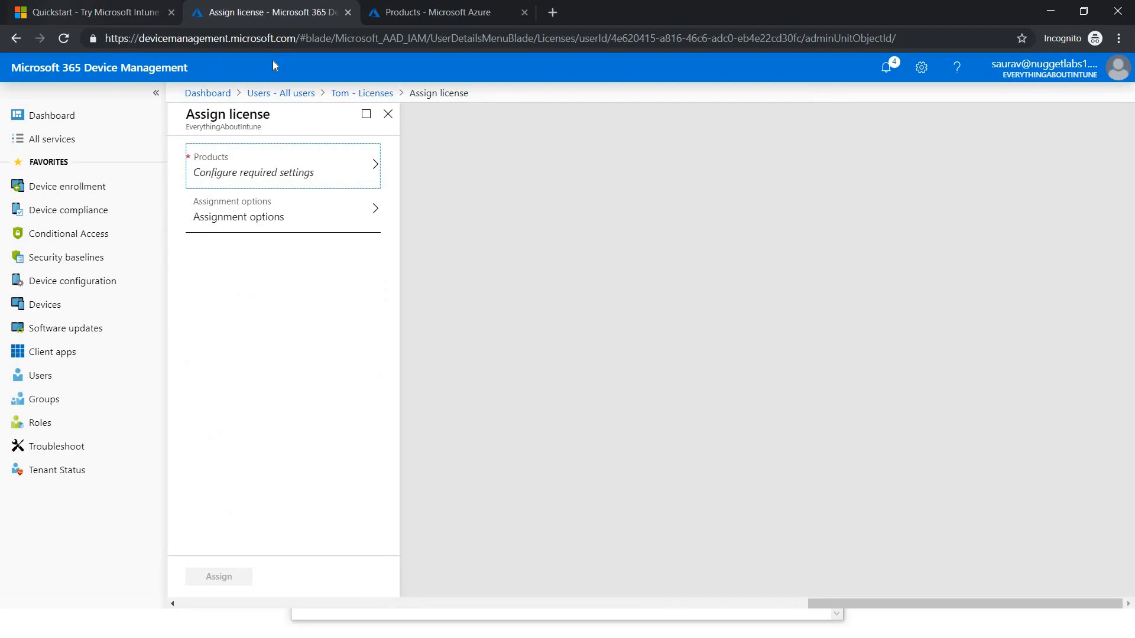
pyautogui.click(64, 38)
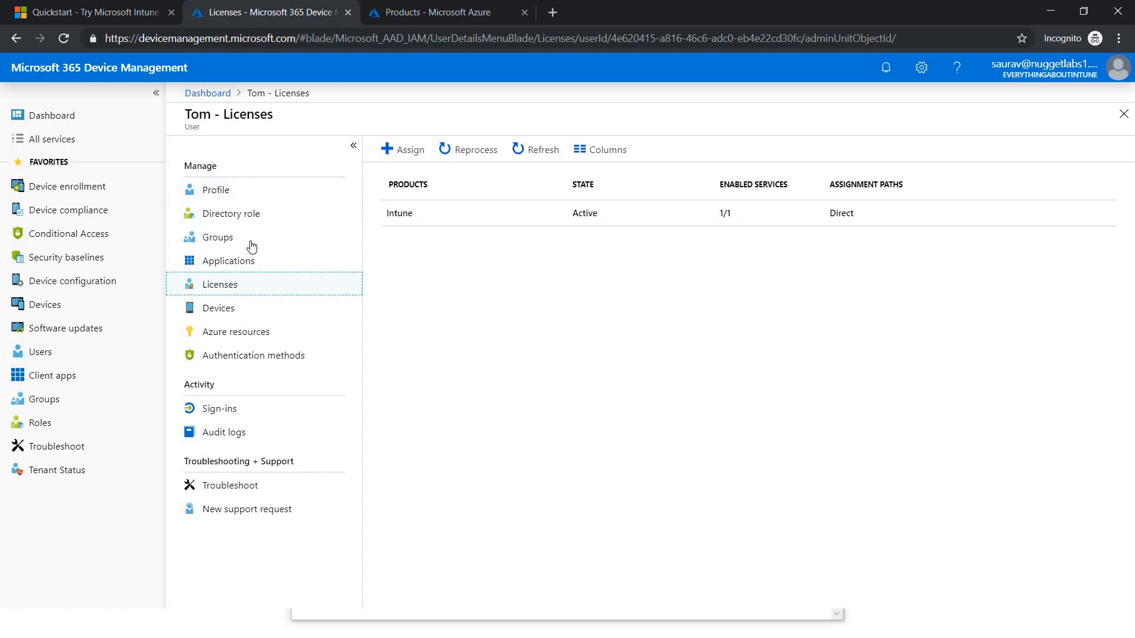
# Assign Tom Azure Active Directory Premium P2 and Enterprise Mobility + Security E5 licenses
pyautogui.click(393, 150)
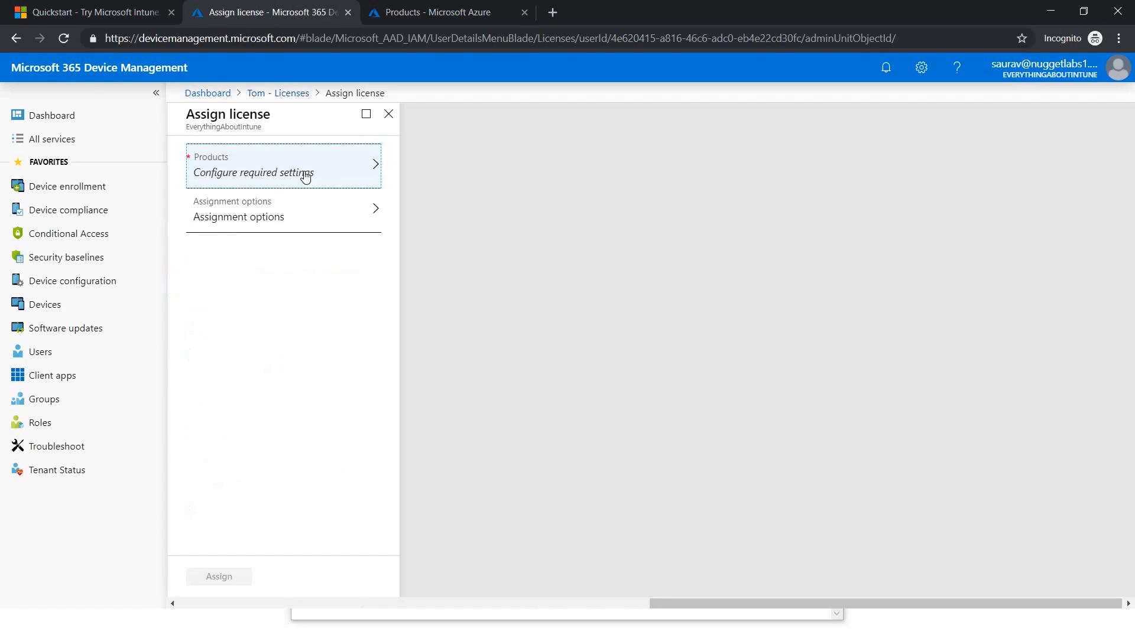
pyautogui.click(305, 177)
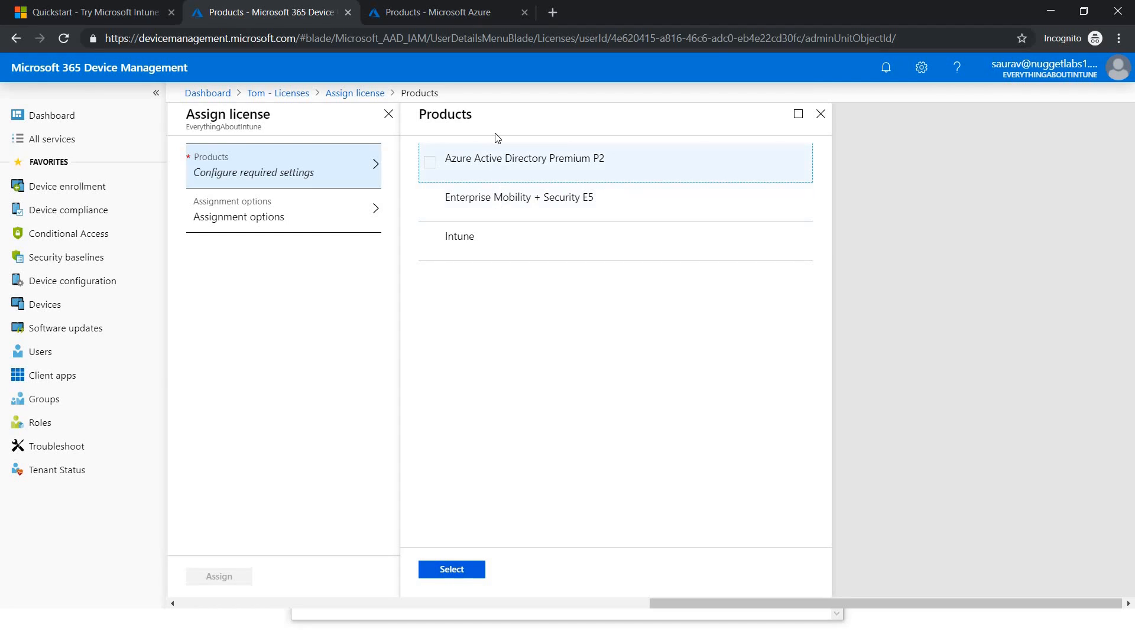
pyautogui.moveTo(488, 240); pyautogui.dragTo(446, 247)
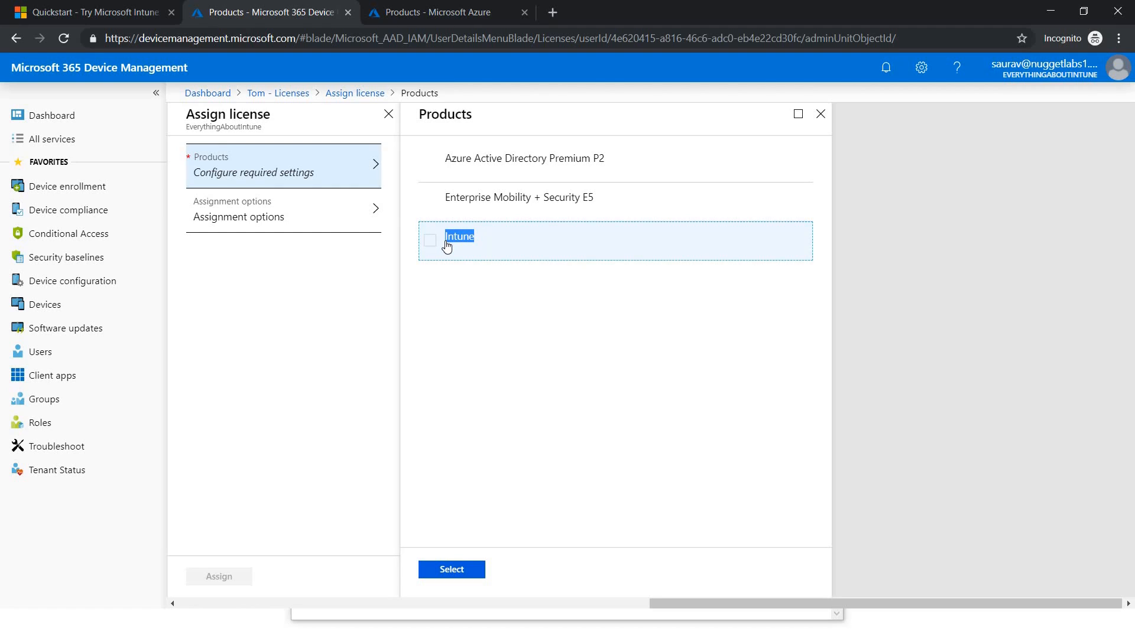
pyautogui.moveTo(575, 183); pyautogui.dragTo(446, 173)
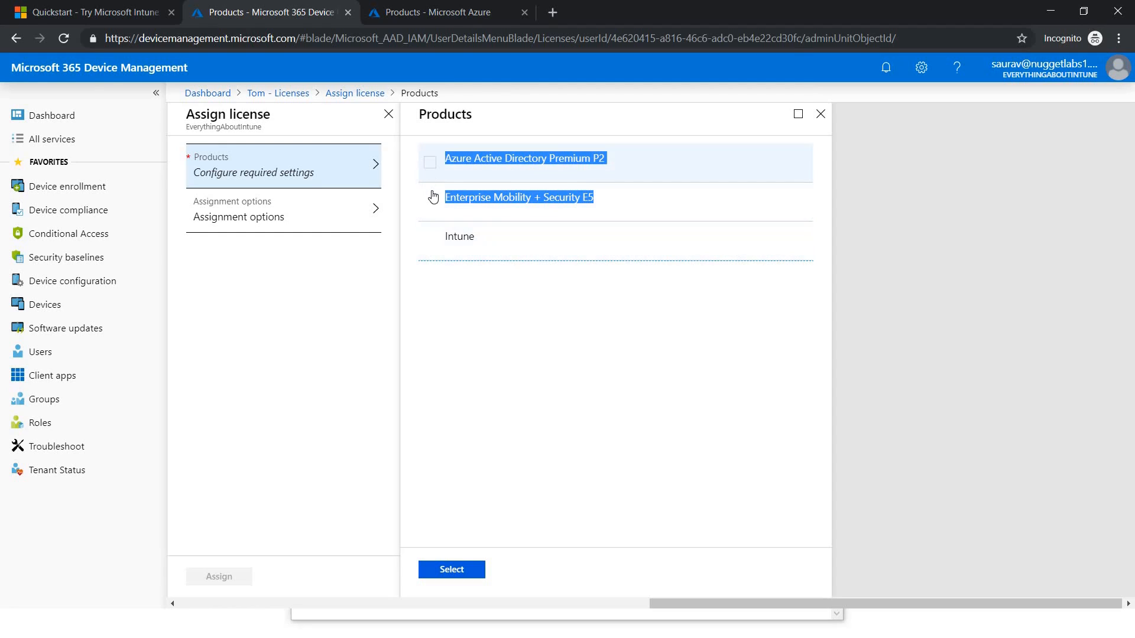
pyautogui.click(431, 162)
pyautogui.click(431, 200)
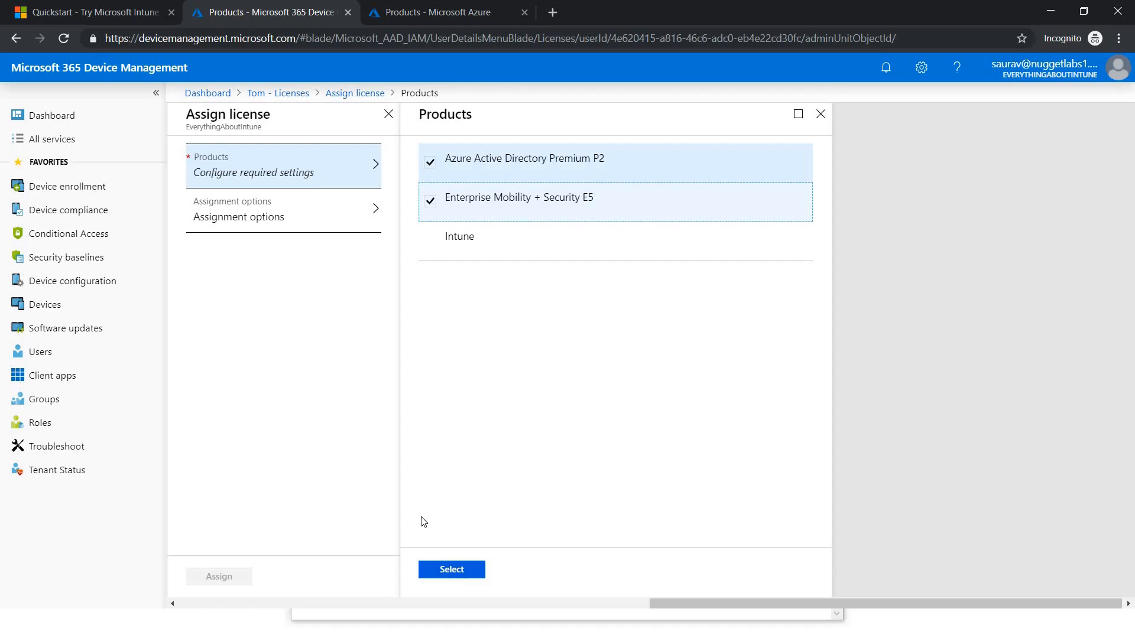
pyautogui.click(451, 571)
pyautogui.click(231, 578)
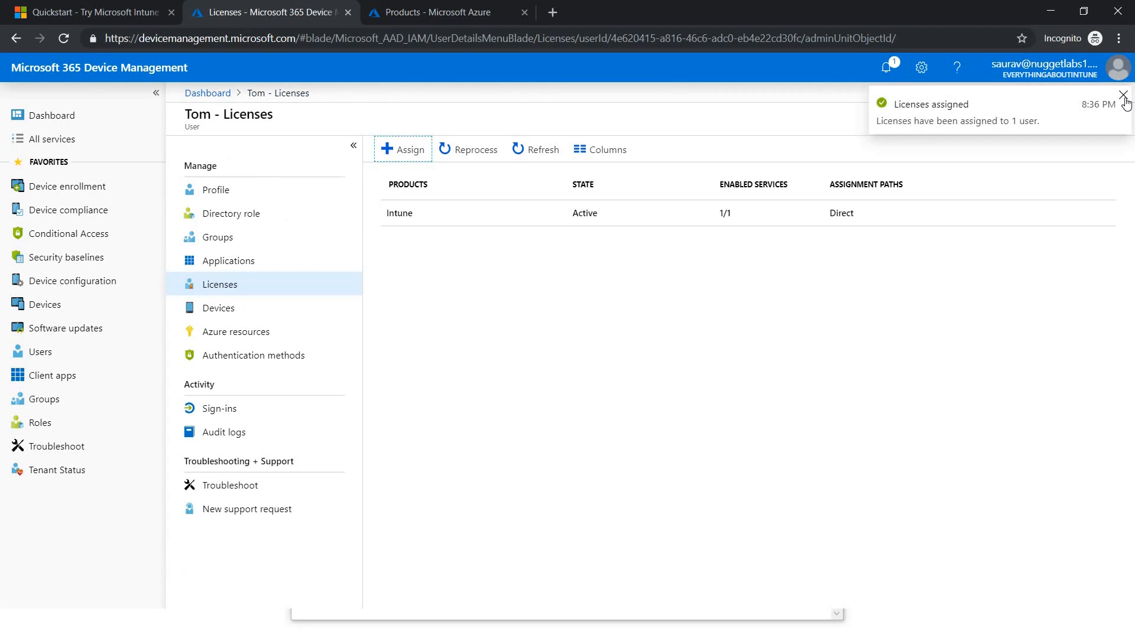
# Dismiss the notification and check Tom's Intune and EMS E5 licenses in the list
pyautogui.click(1123, 96)
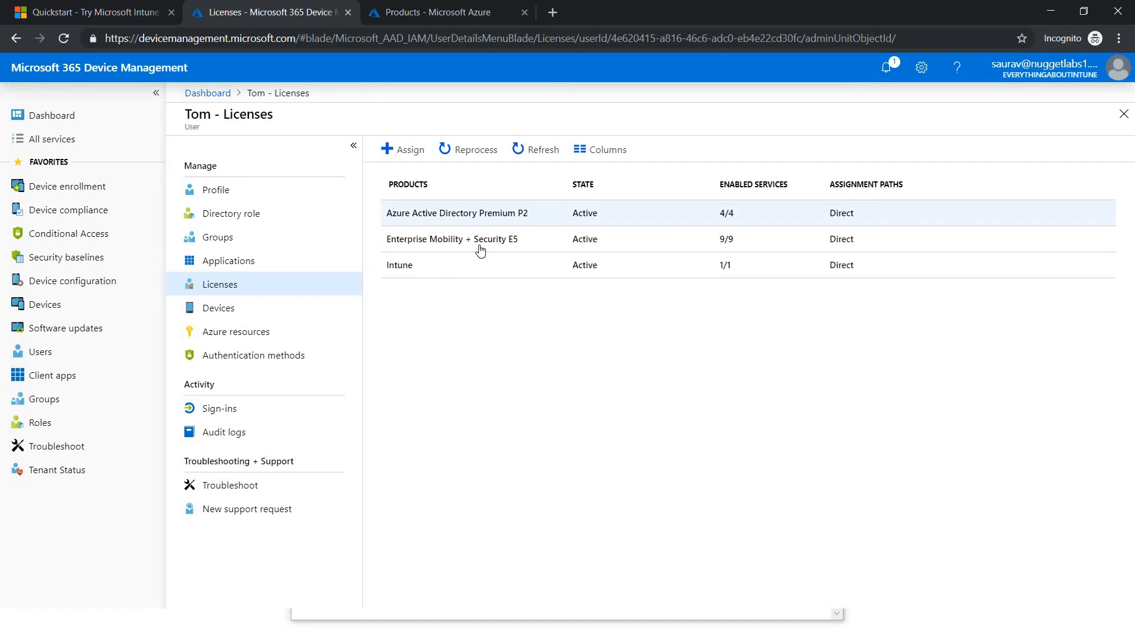
pyautogui.moveTo(407, 272); pyautogui.dragTo(389, 273)
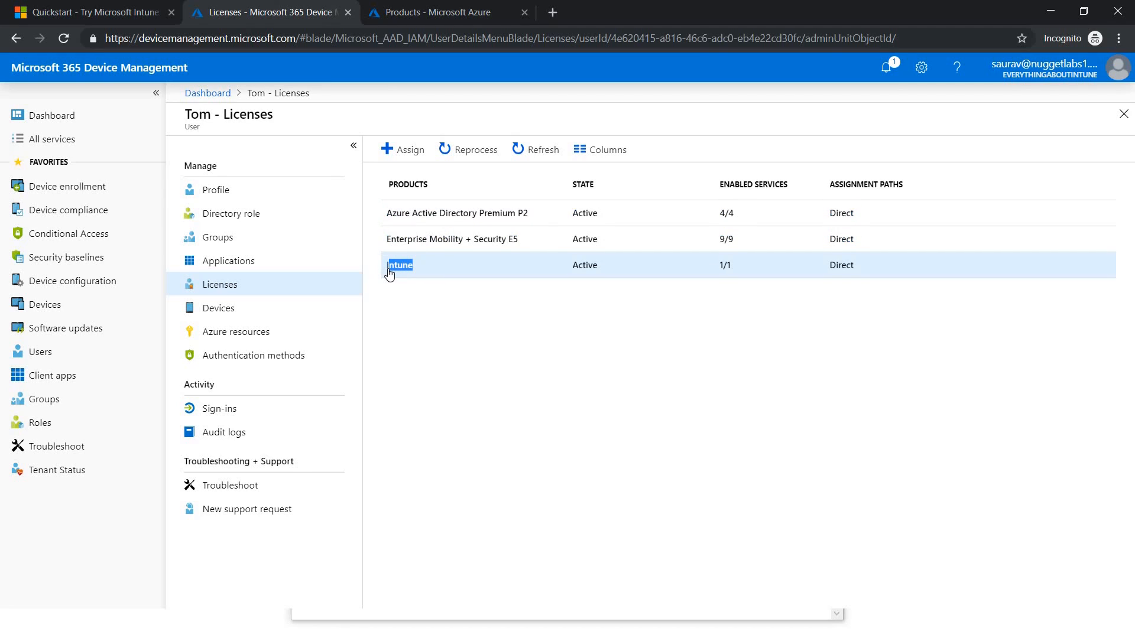
pyautogui.moveTo(534, 240); pyautogui.dragTo(385, 223)
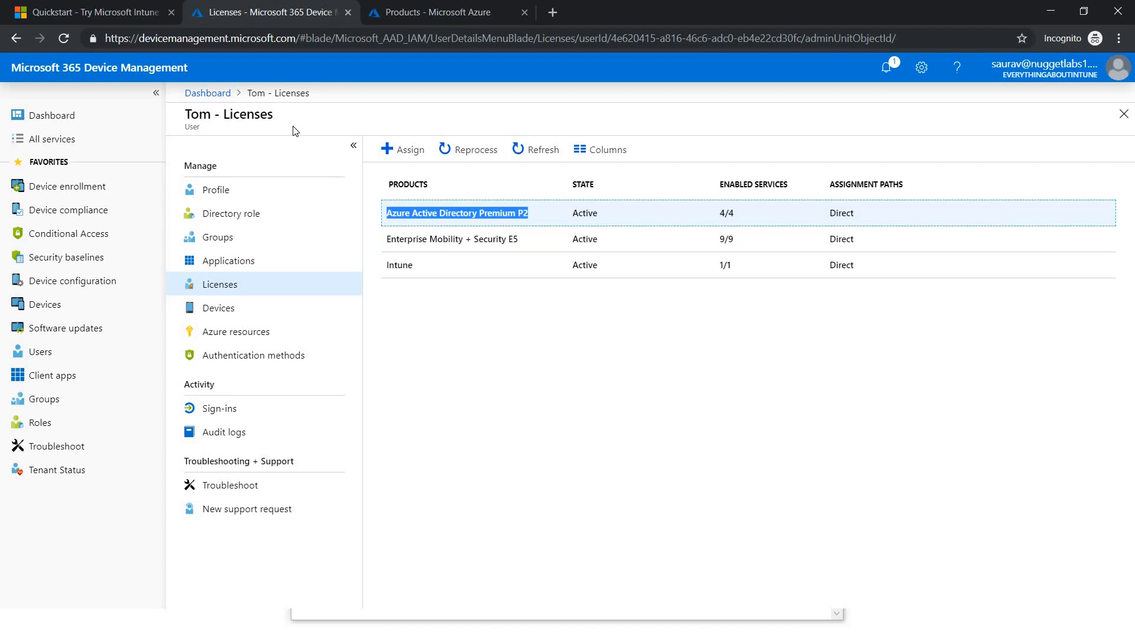
# Load portal.office.com in a new tab, skip the welcome tour, and check the signed-in account
pyautogui.click(551, 13)
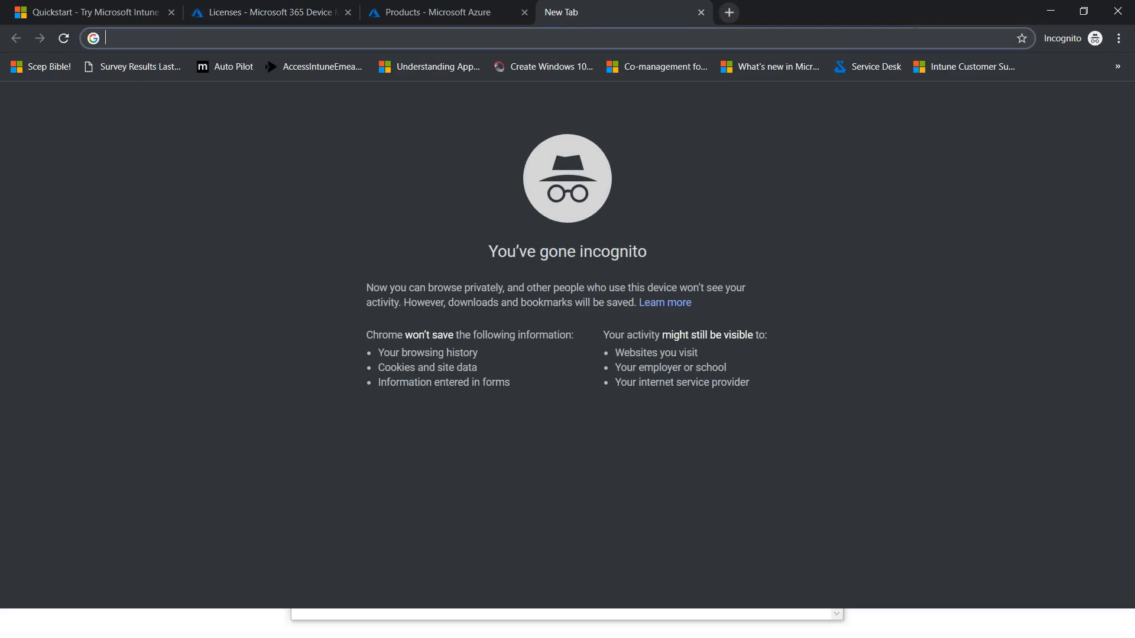
pyautogui.write('po')
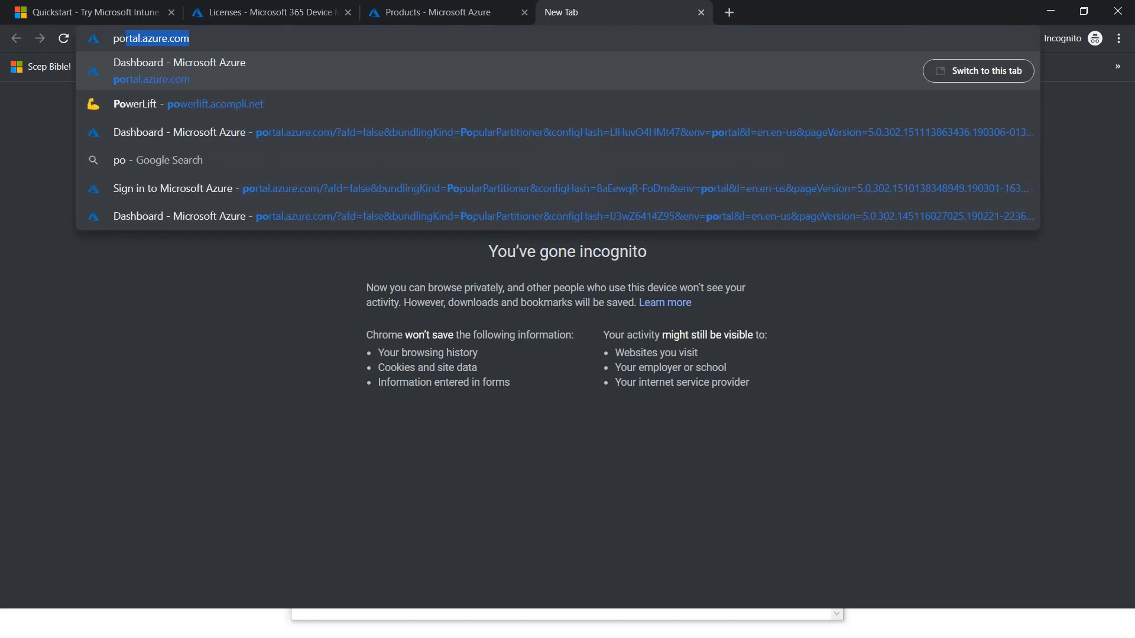
pyautogui.write('rtal.')
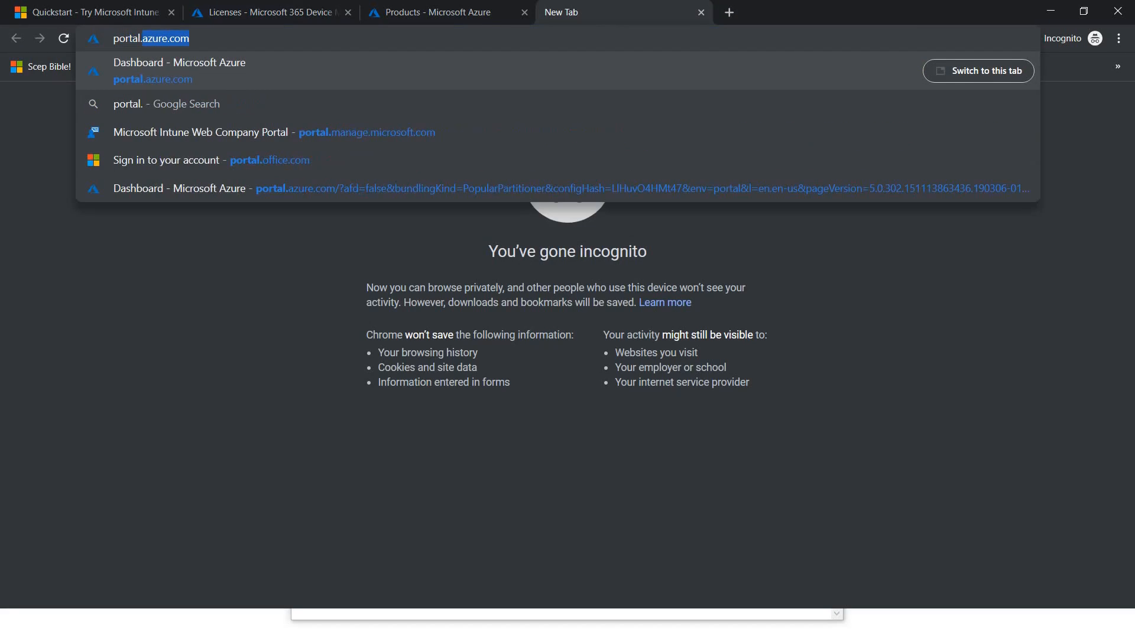
pyautogui.write('office.com')
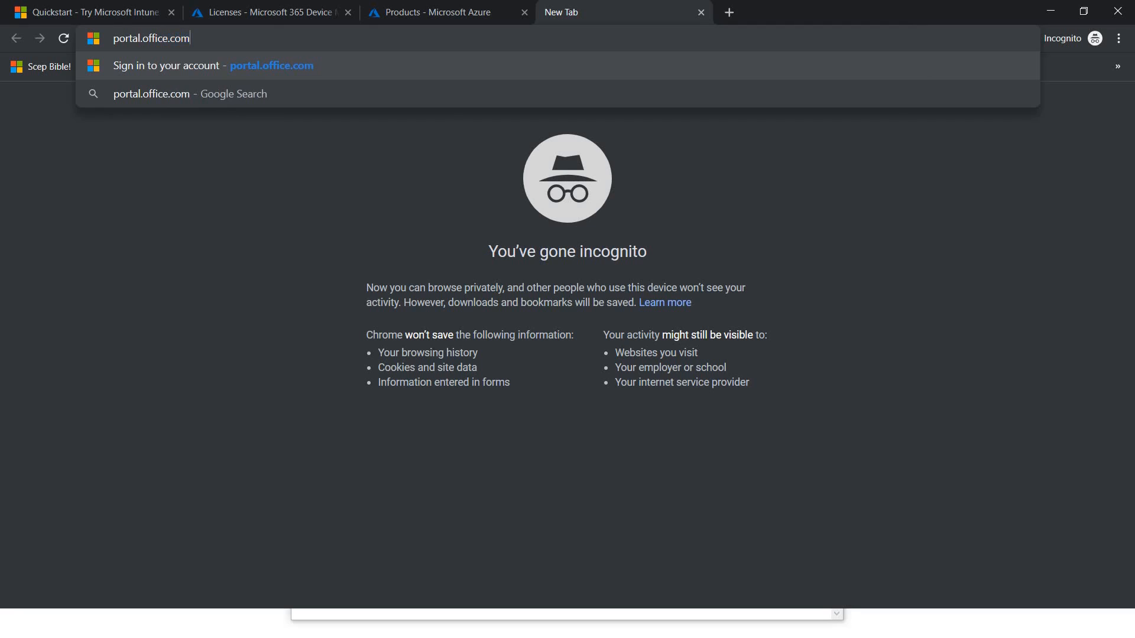
pyautogui.press('Return')
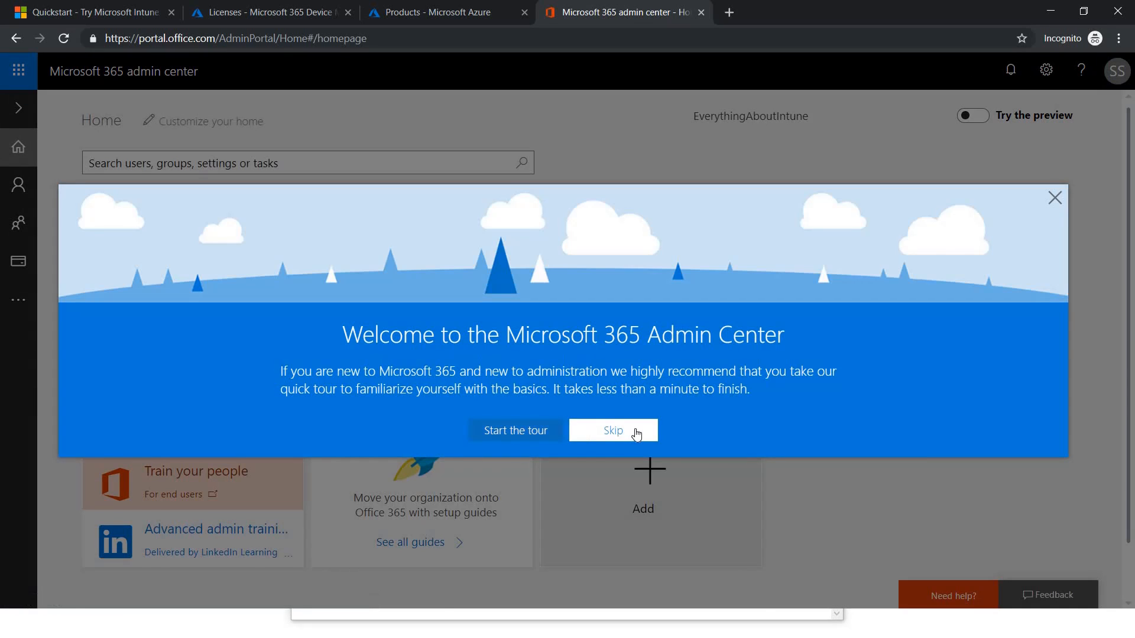
pyautogui.click(613, 430)
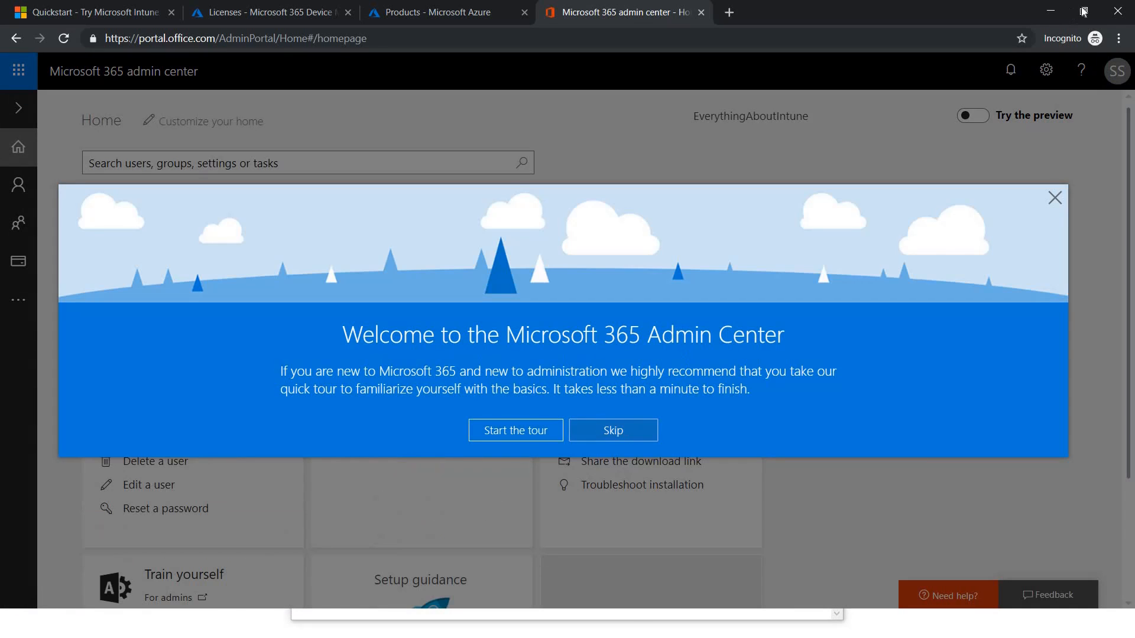
pyautogui.click(1117, 71)
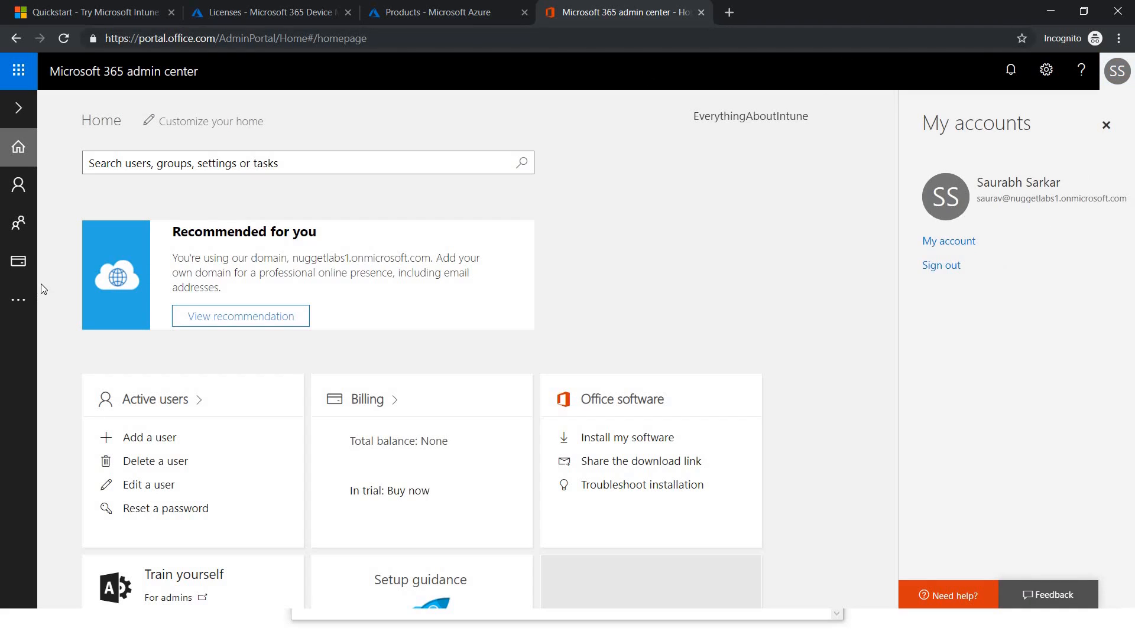
pyautogui.moveTo(23, 277)
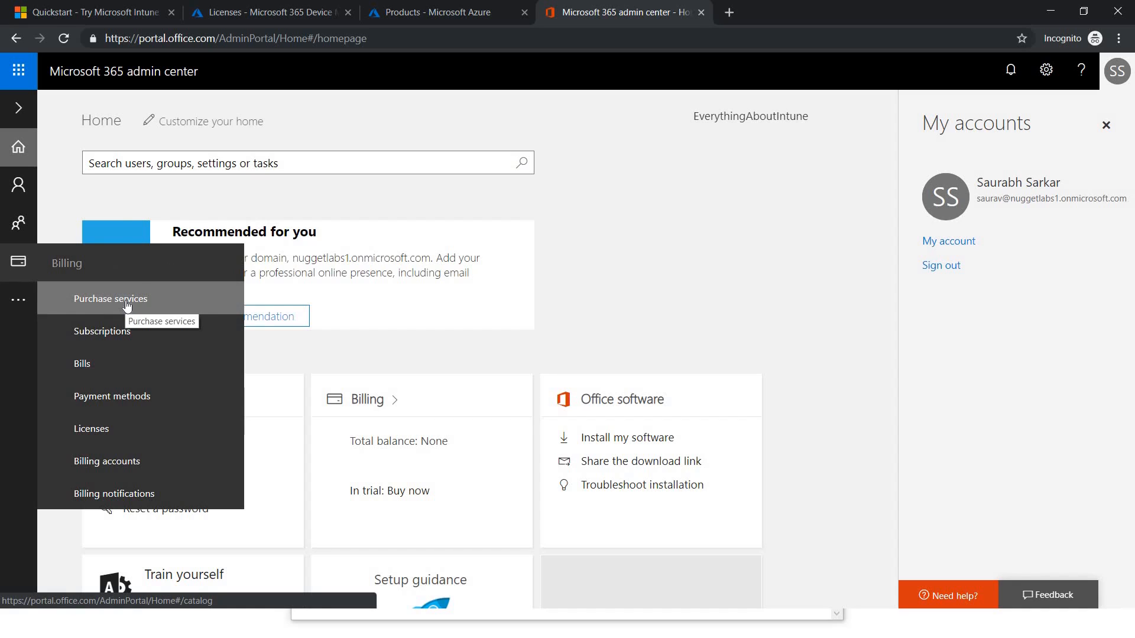
# Review the EMS E5, Azure AD P2 and Intune Trial subscriptions; Intune shows 25 licenses, 2 assigned
pyautogui.click(104, 336)
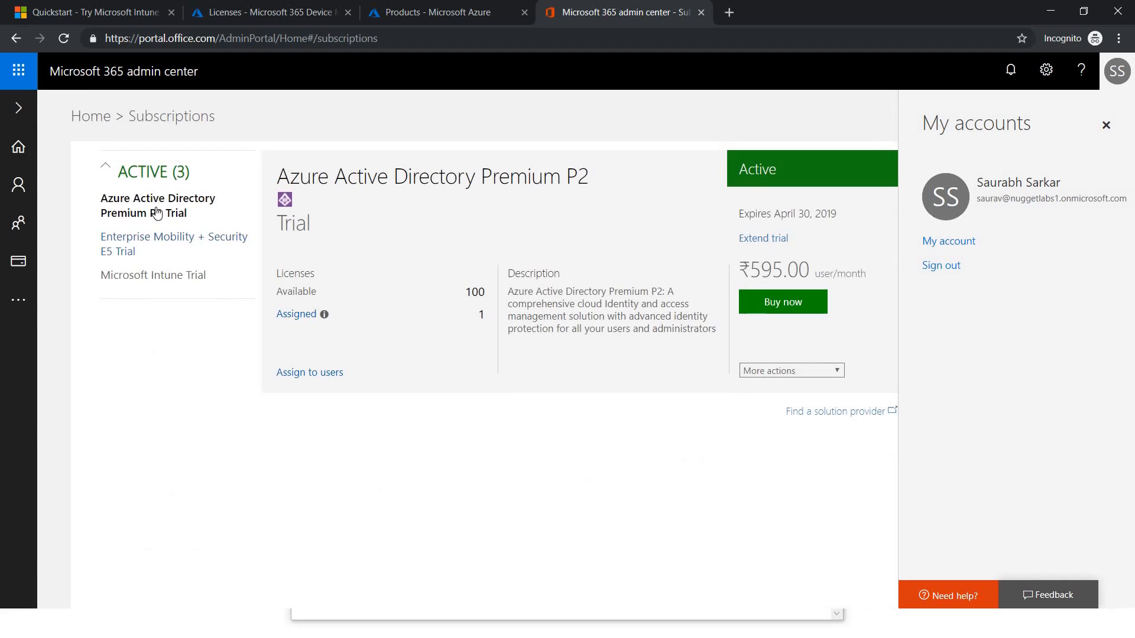
pyautogui.click(145, 248)
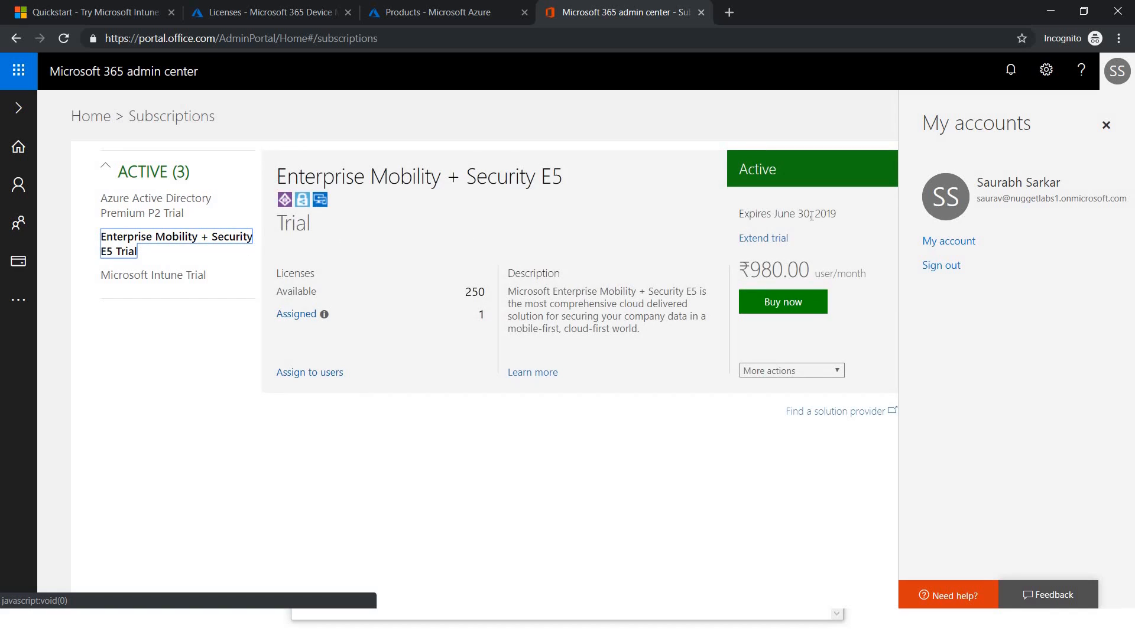
pyautogui.click(159, 203)
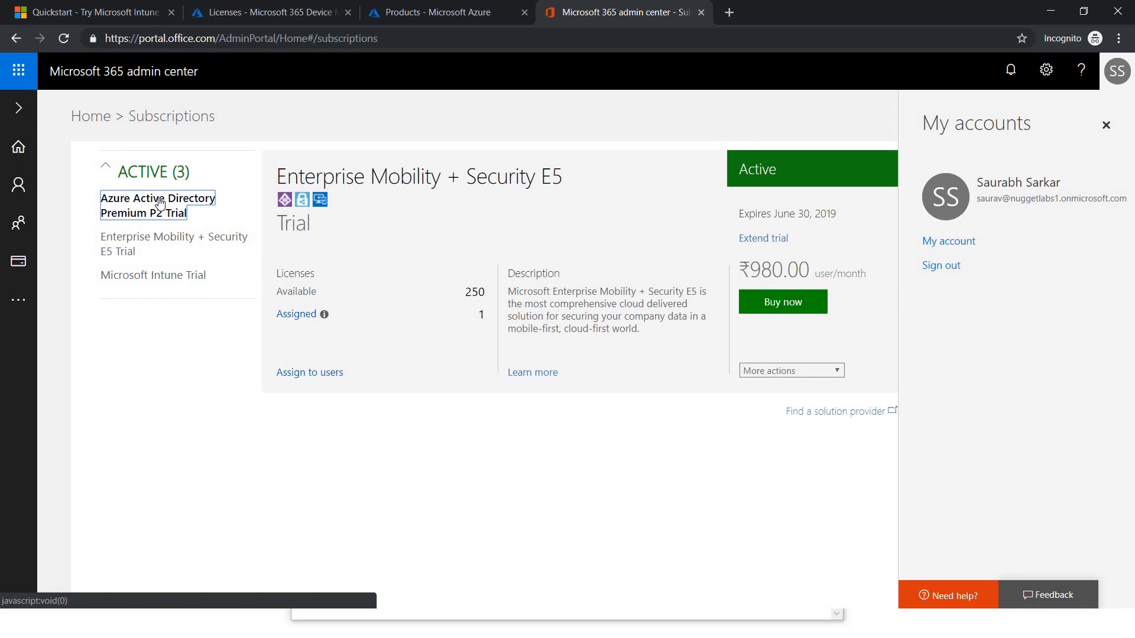
pyautogui.click(138, 278)
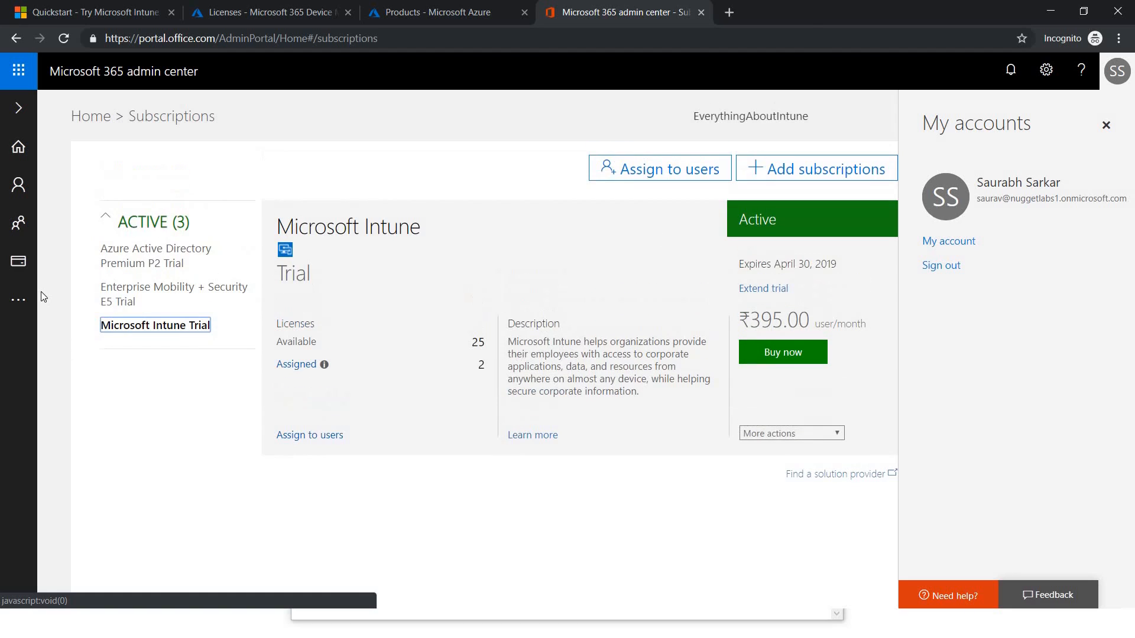
# Open the Purchase services catalog and search the page for Power BI to reach the Power BI (free) card
pyautogui.click(803, 178)
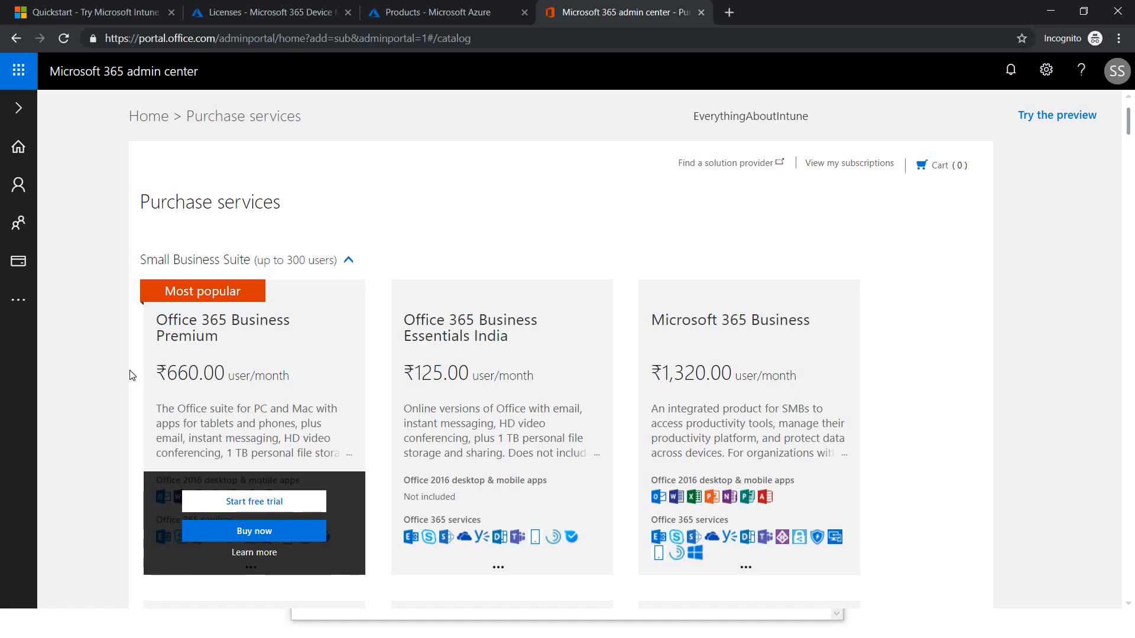
pyautogui.scroll(-1, 263, 324)
pyautogui.moveTo(251, 467)
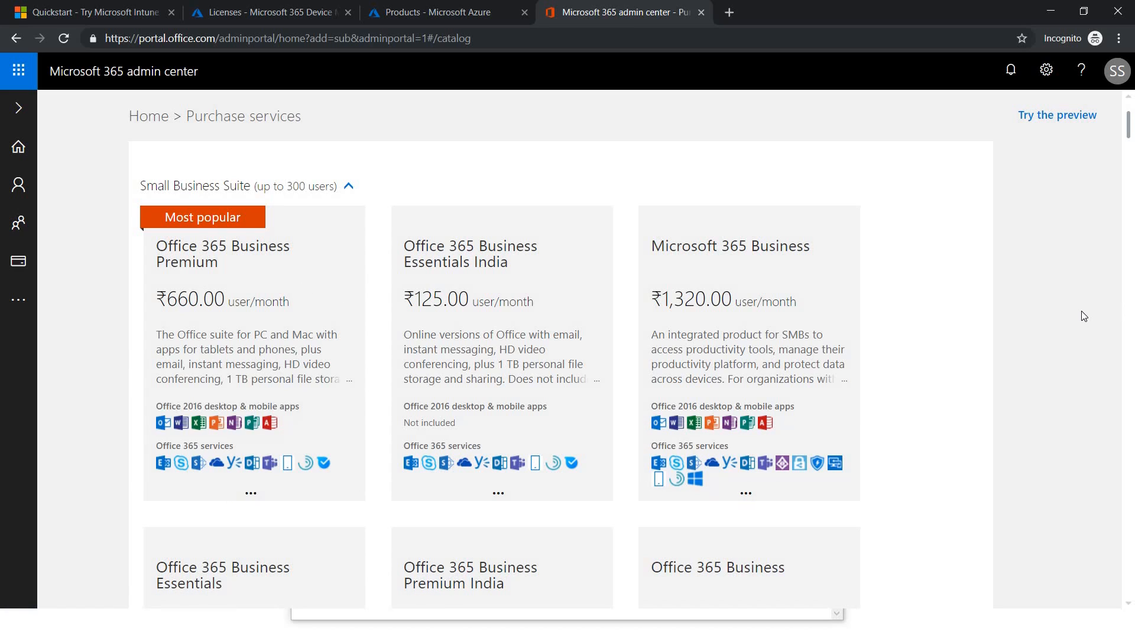
pyautogui.hotkey('ctrl', 'f')
pyautogui.write('power')
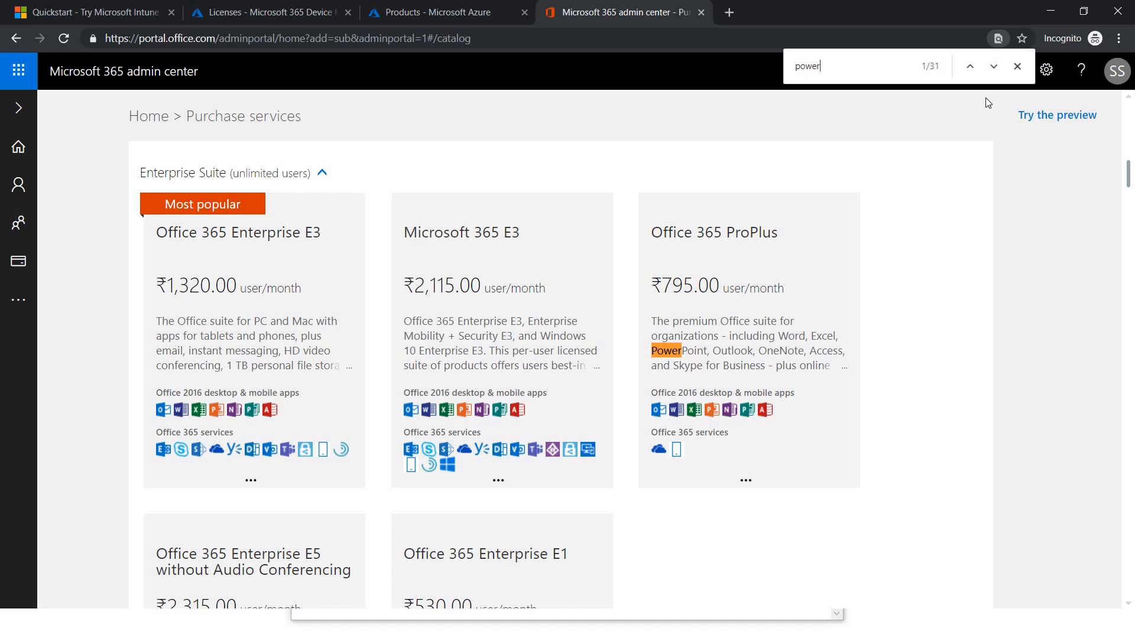
pyautogui.write('bi')
pyautogui.press('BackSpace')
pyautogui.press('BackSpace')
pyautogui.write('BI')
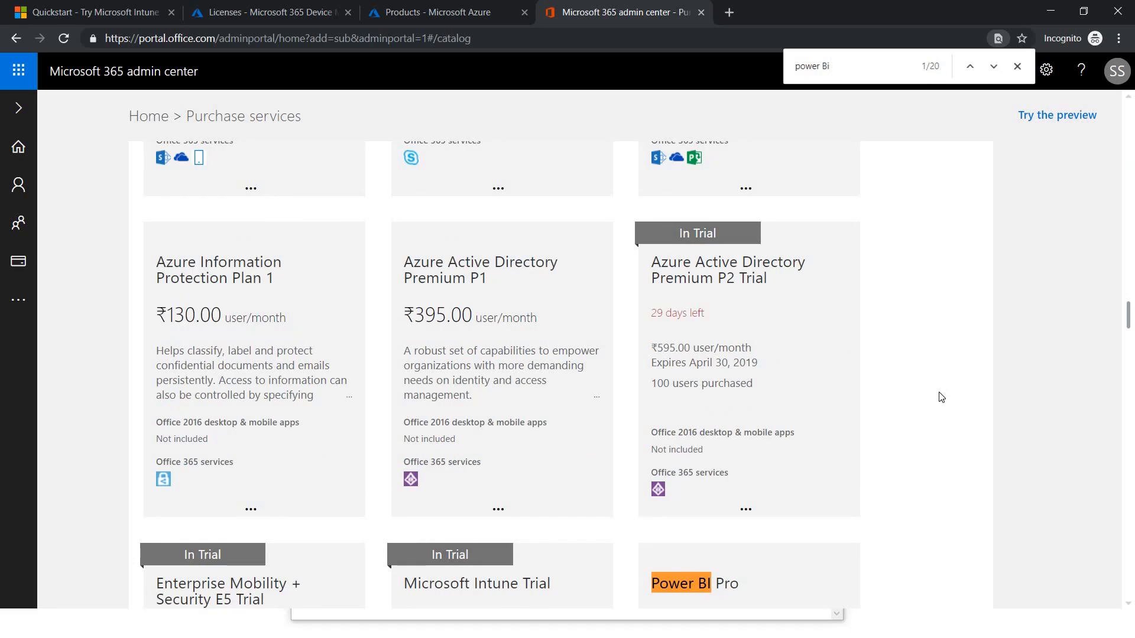
pyautogui.scroll(-5, 953, 355)
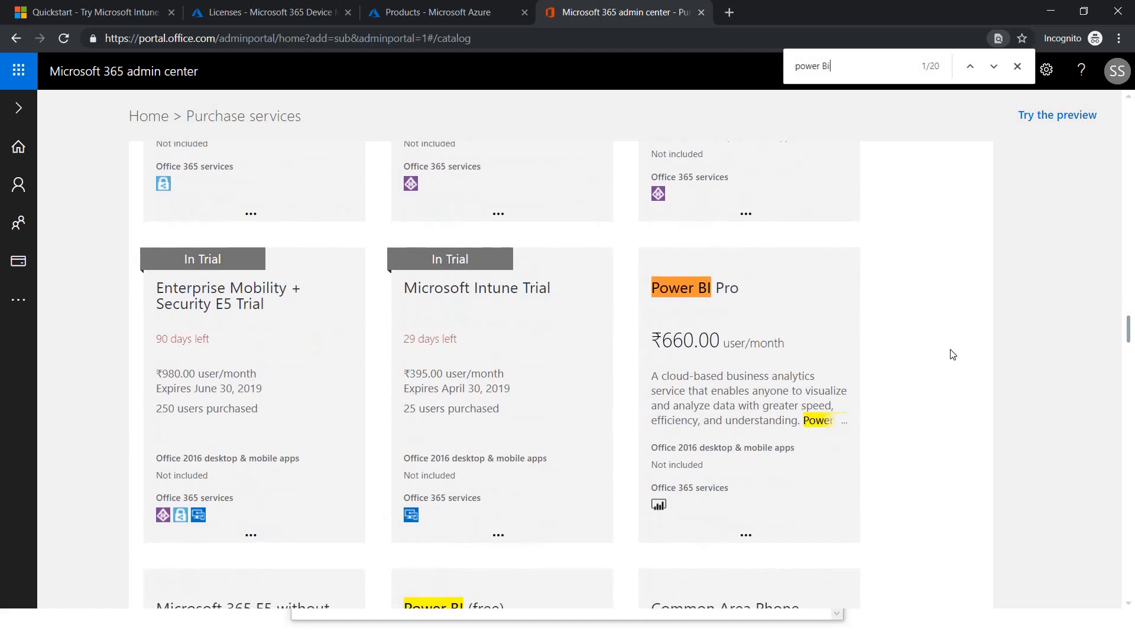
pyautogui.scroll(-6, 952, 354)
# Buy the Power BI (free) plan and proceed to checkout
pyautogui.moveTo(515, 372)
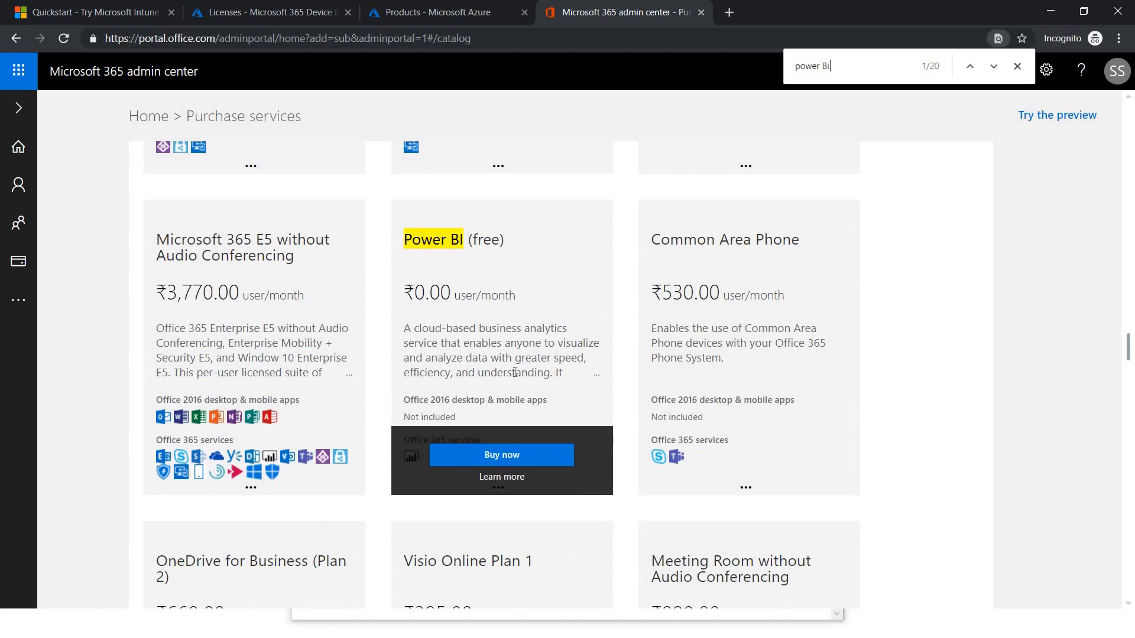
pyautogui.click(491, 448)
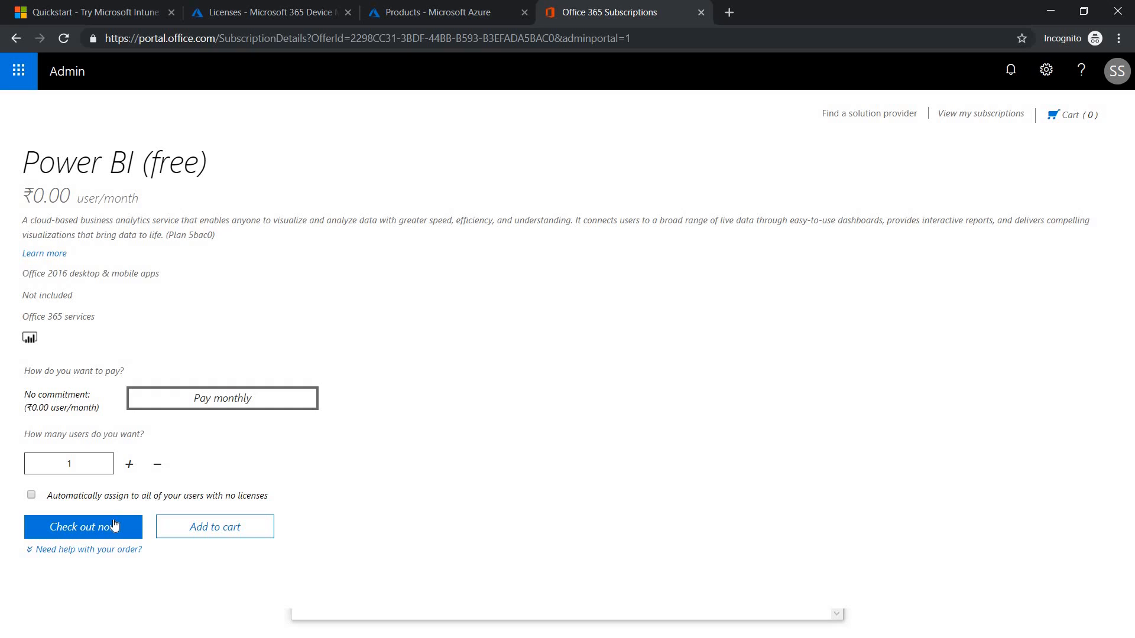
pyautogui.click(97, 530)
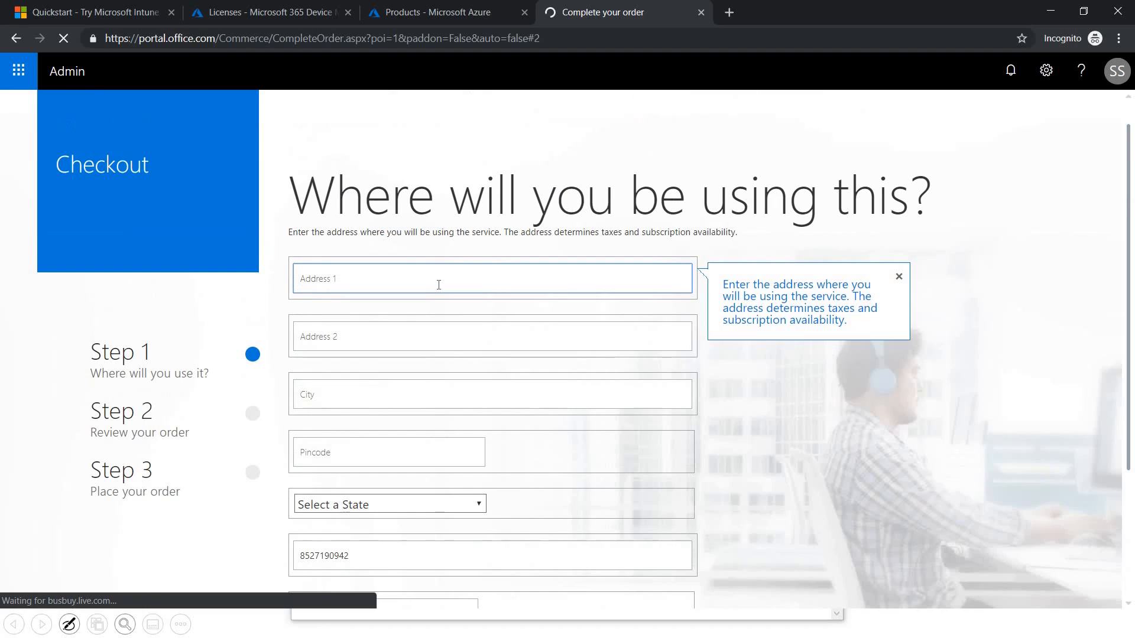
# Fill the checkout address from the saved entry, enter the PAN and choose the state
pyautogui.click(439, 284)
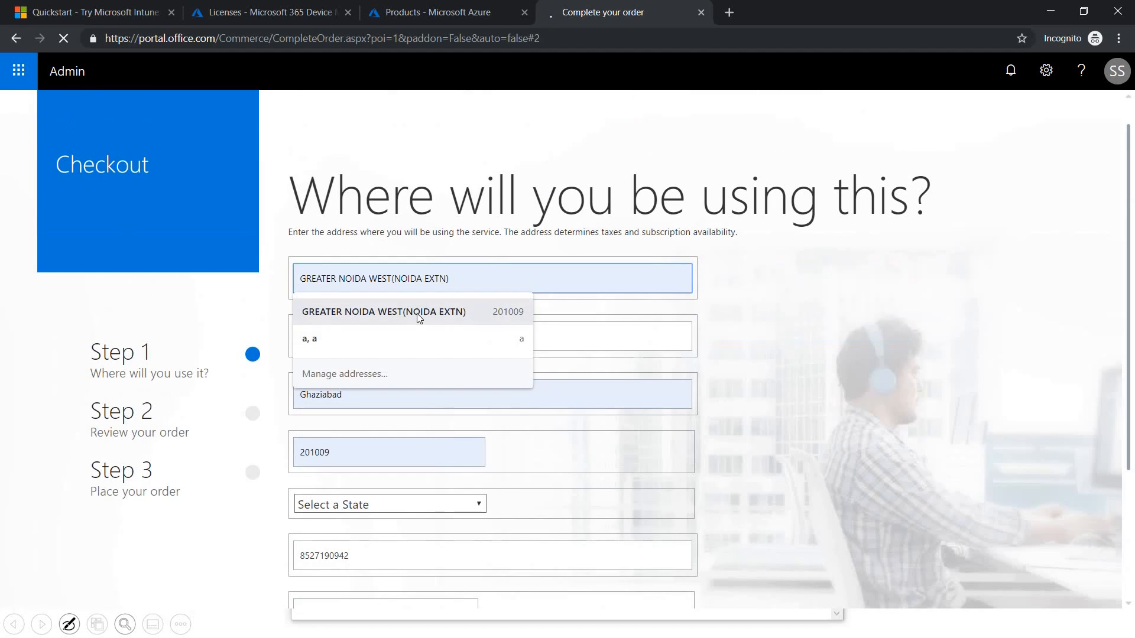
pyautogui.click(417, 313)
pyautogui.scroll(-3, 559, 365)
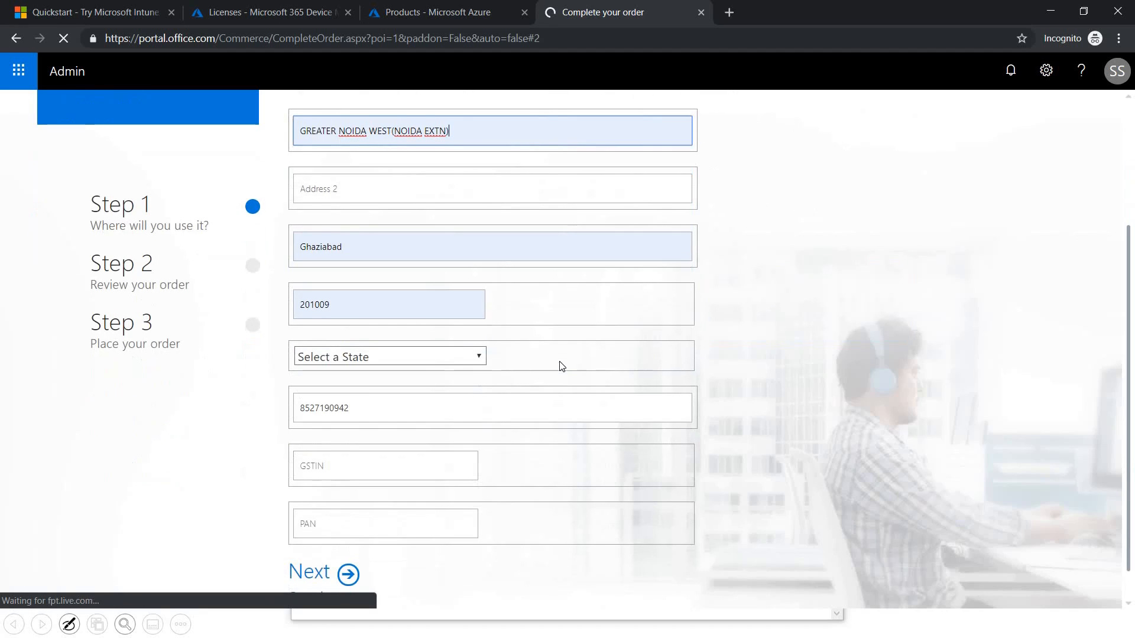
pyautogui.click(354, 500)
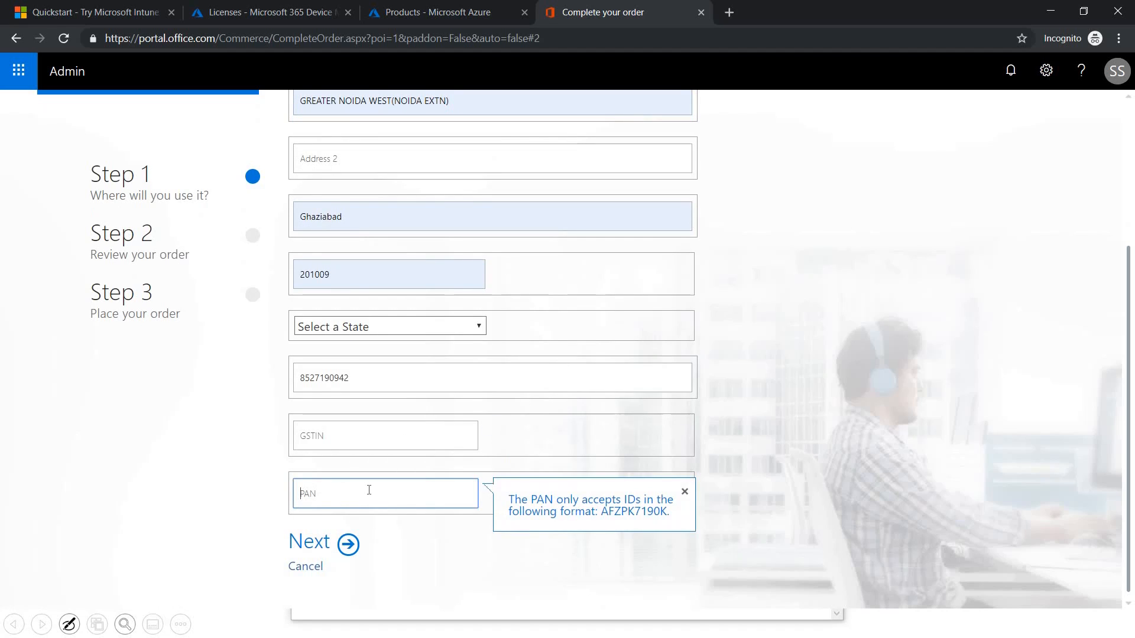
pyautogui.write('D')
pyautogui.press('BackSpace')
pyautogui.click(333, 545)
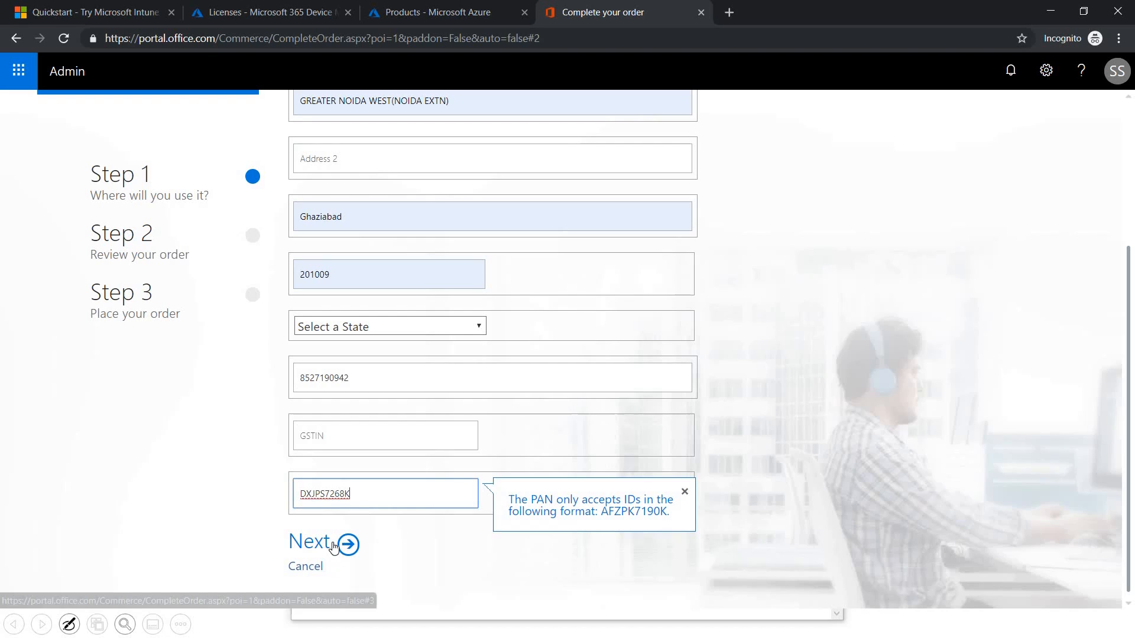
pyautogui.click(441, 327)
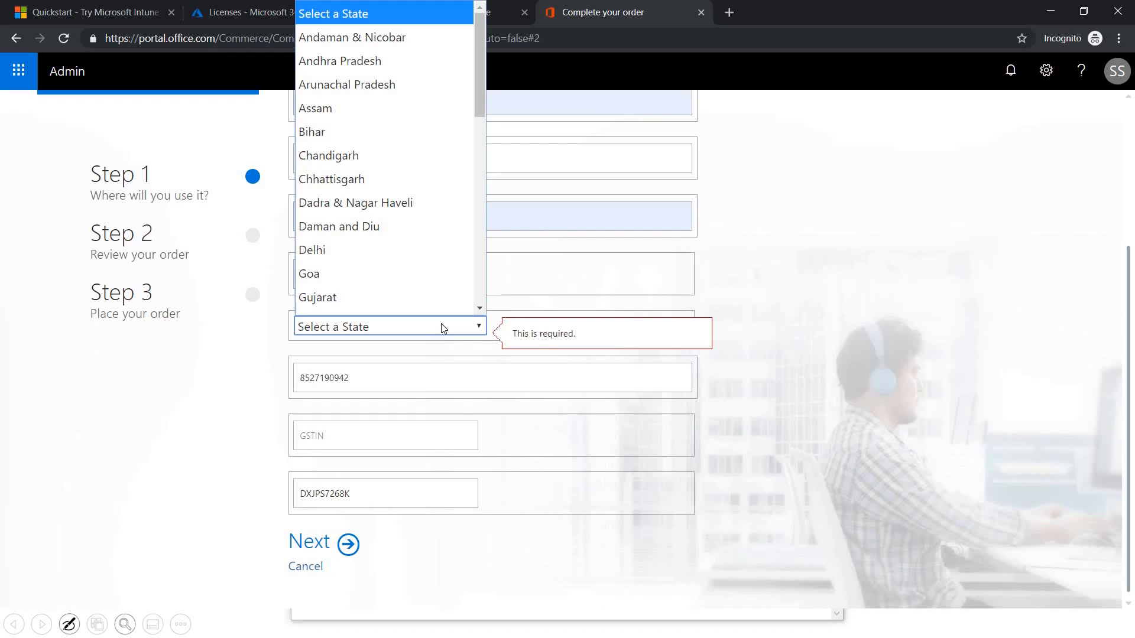
pyautogui.press('k')
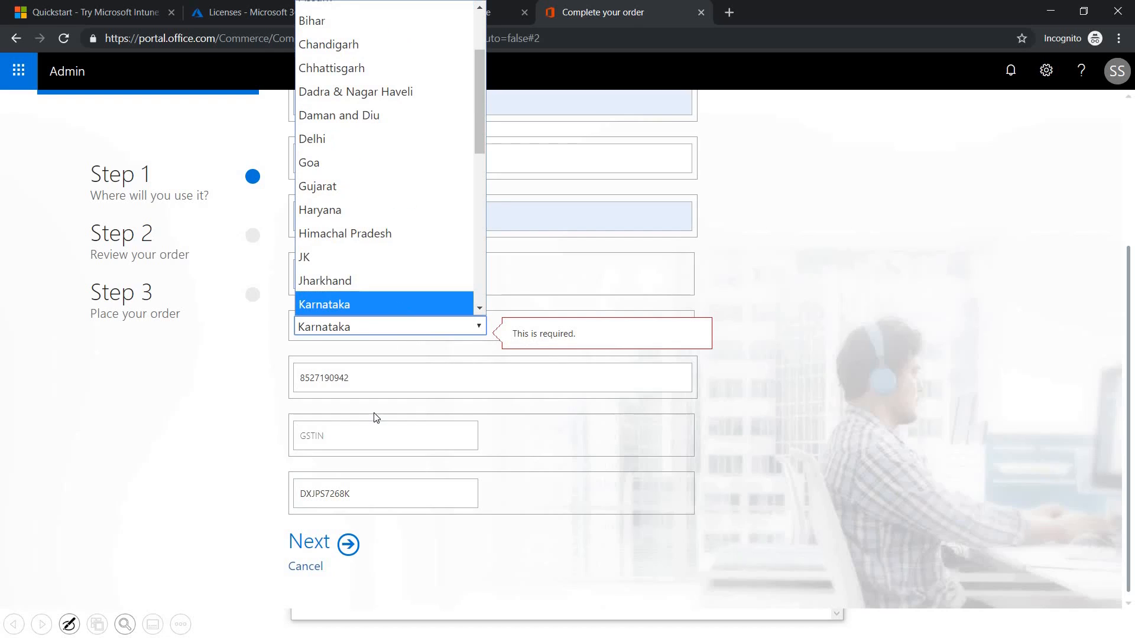
pyautogui.click(350, 547)
pyautogui.click(350, 547)
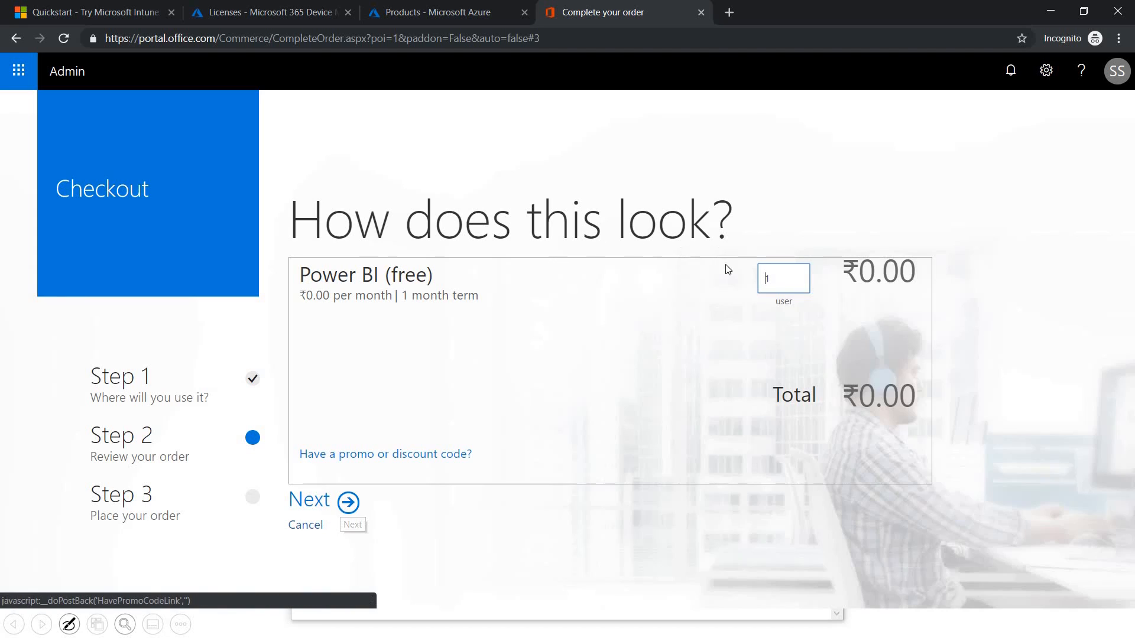
# Set the Power BI (free) order to 100 users
pyautogui.hotkey('ctrl', 'a')
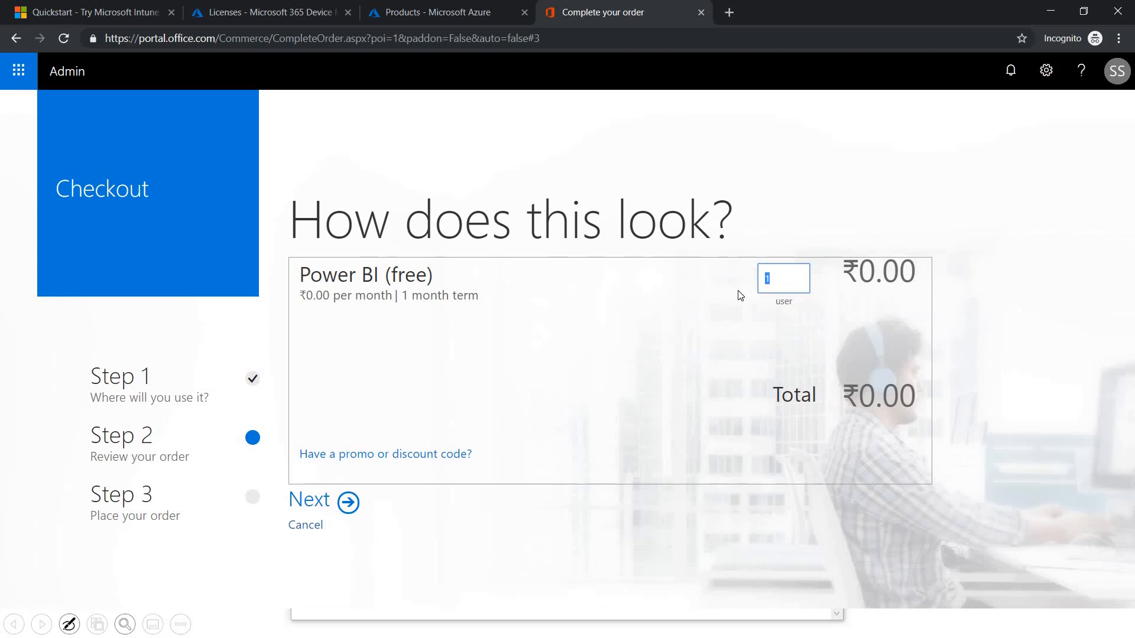
pyautogui.write('100')
pyautogui.click(348, 503)
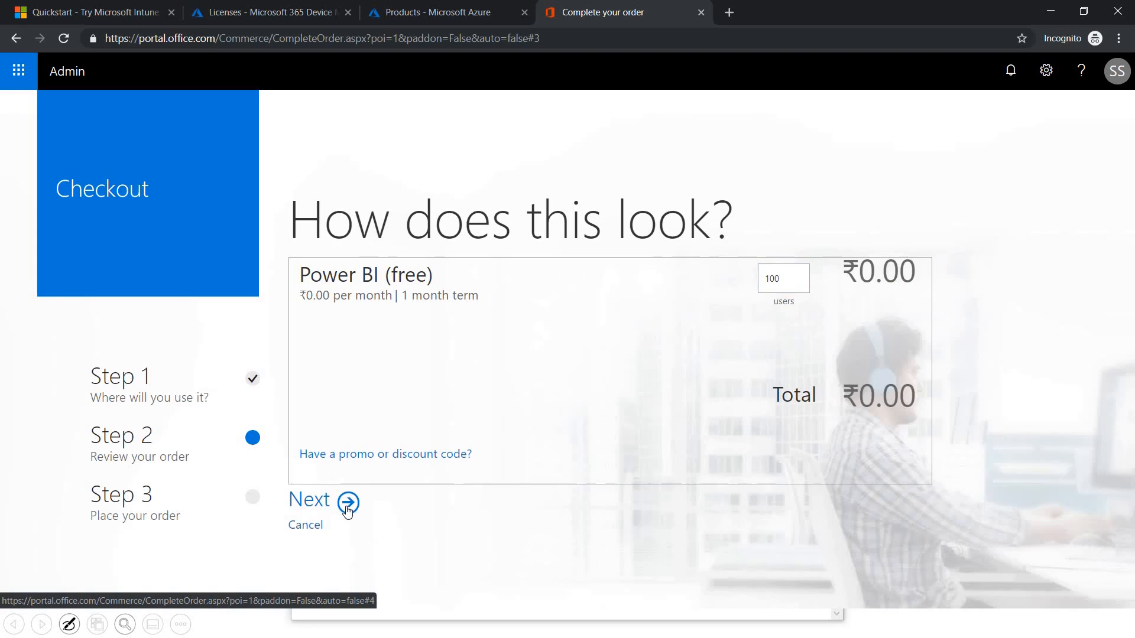
pyautogui.click(347, 503)
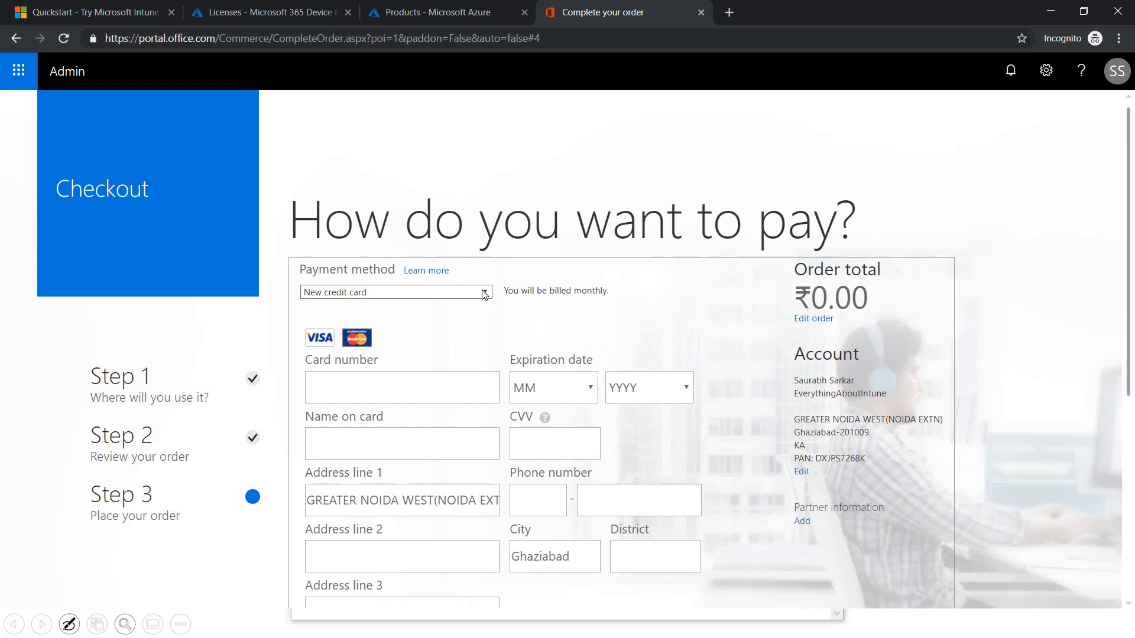
# Choose Invoice as the payment method and place the order
pyautogui.click(484, 293)
pyautogui.click(365, 332)
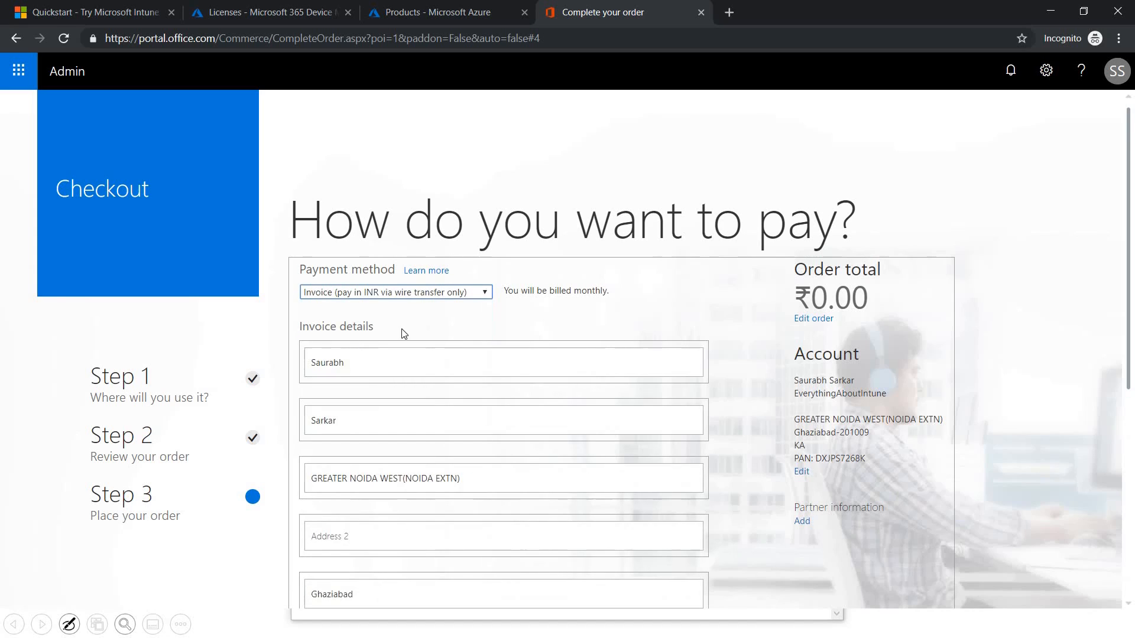
pyautogui.scroll(-6, 600, 340)
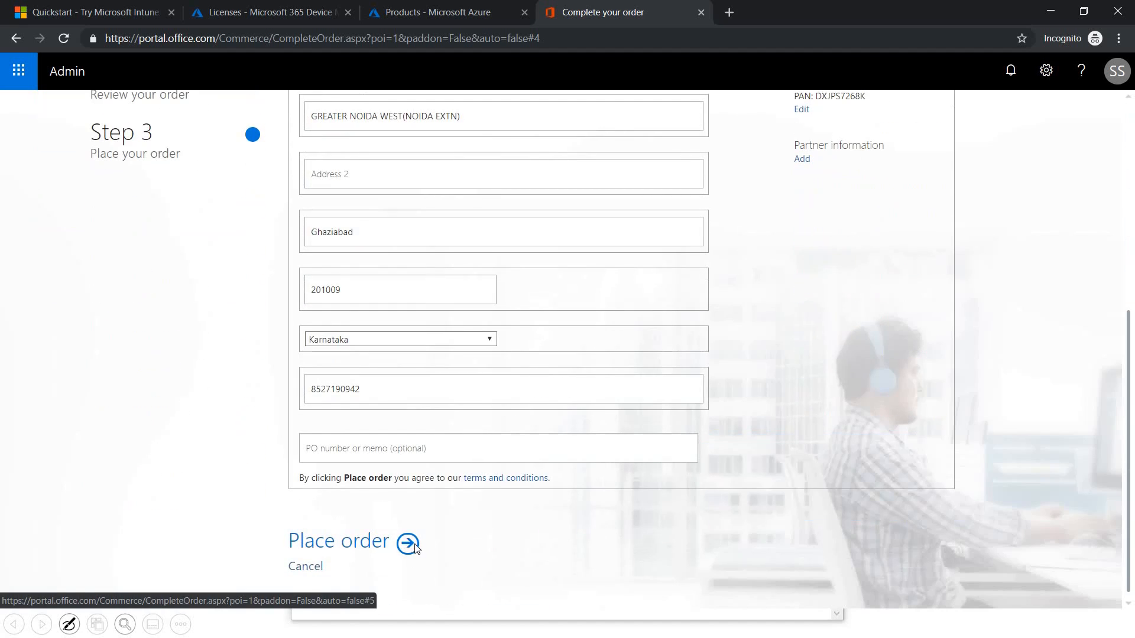
pyautogui.click(409, 543)
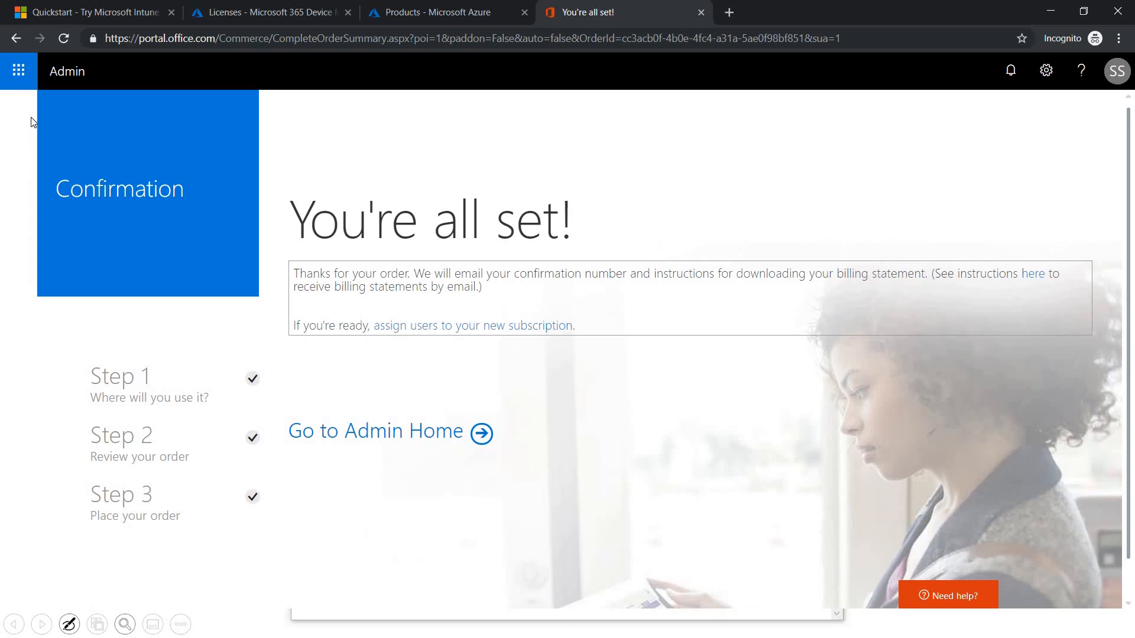
# Return to admin home, open Billing > Subscriptions, and view Power BI (free) with 100 licenses purchased
pyautogui.click(21, 72)
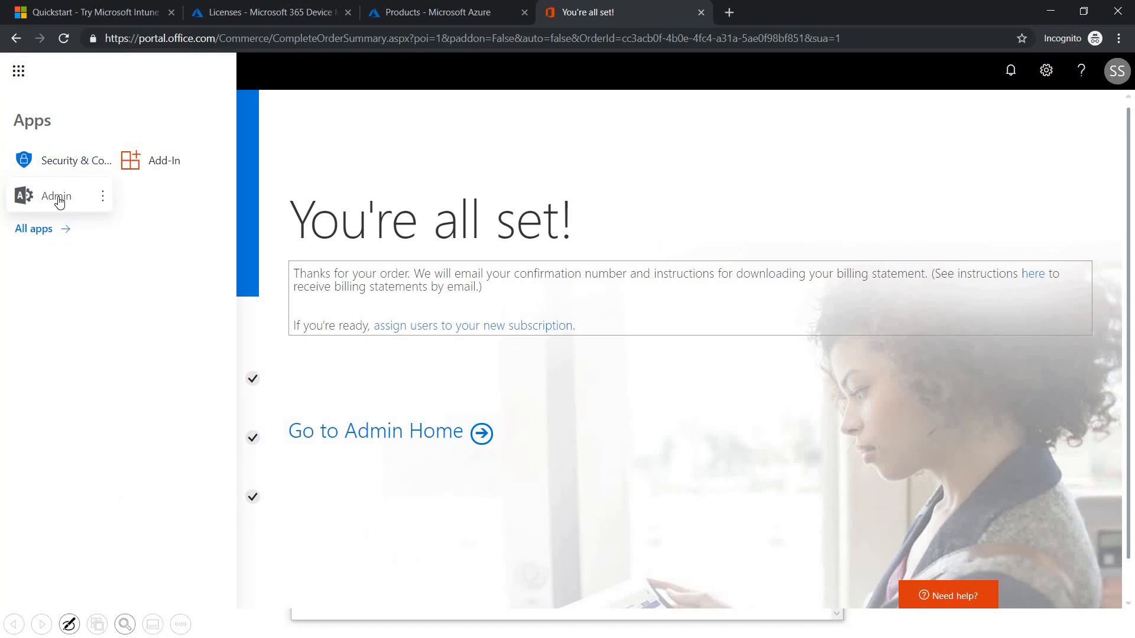
pyautogui.click(58, 198)
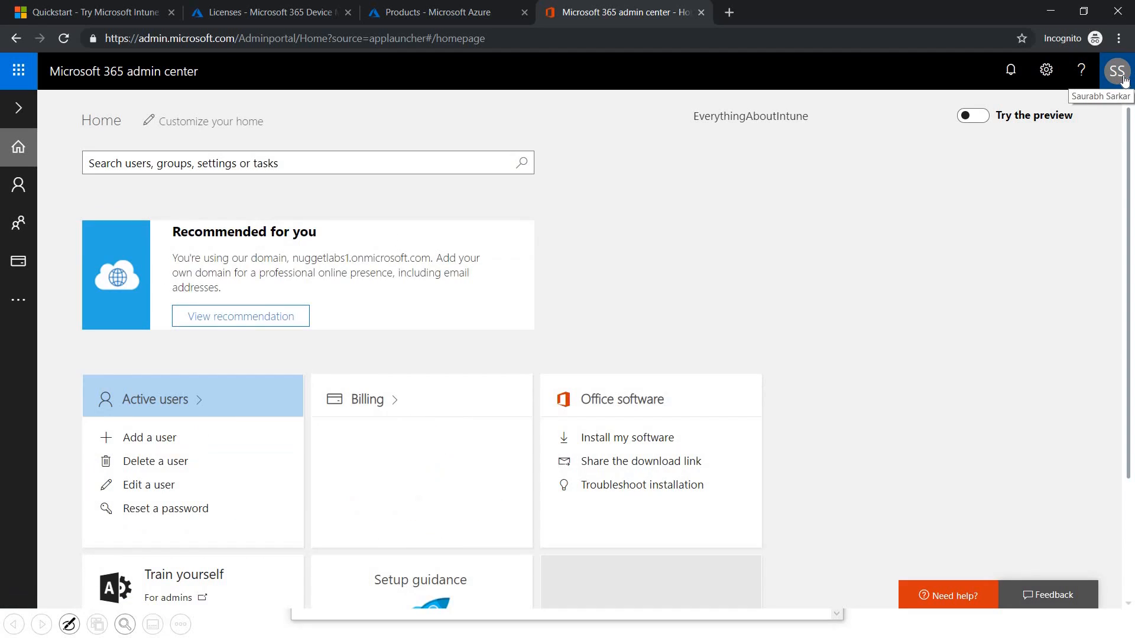
pyautogui.click(1124, 79)
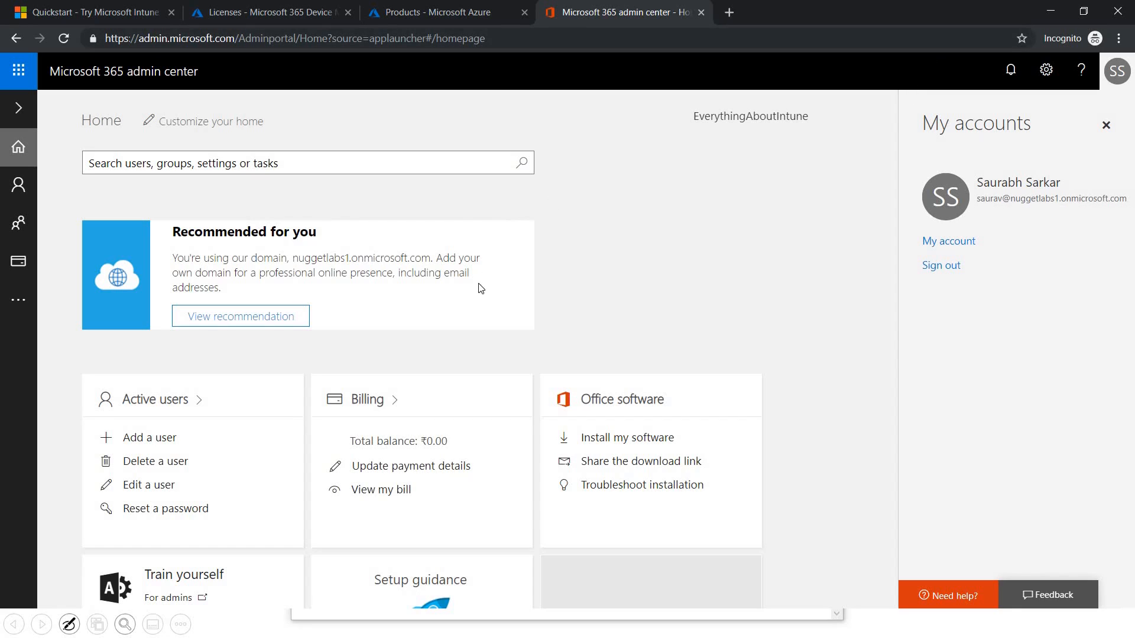
pyautogui.click(18, 261)
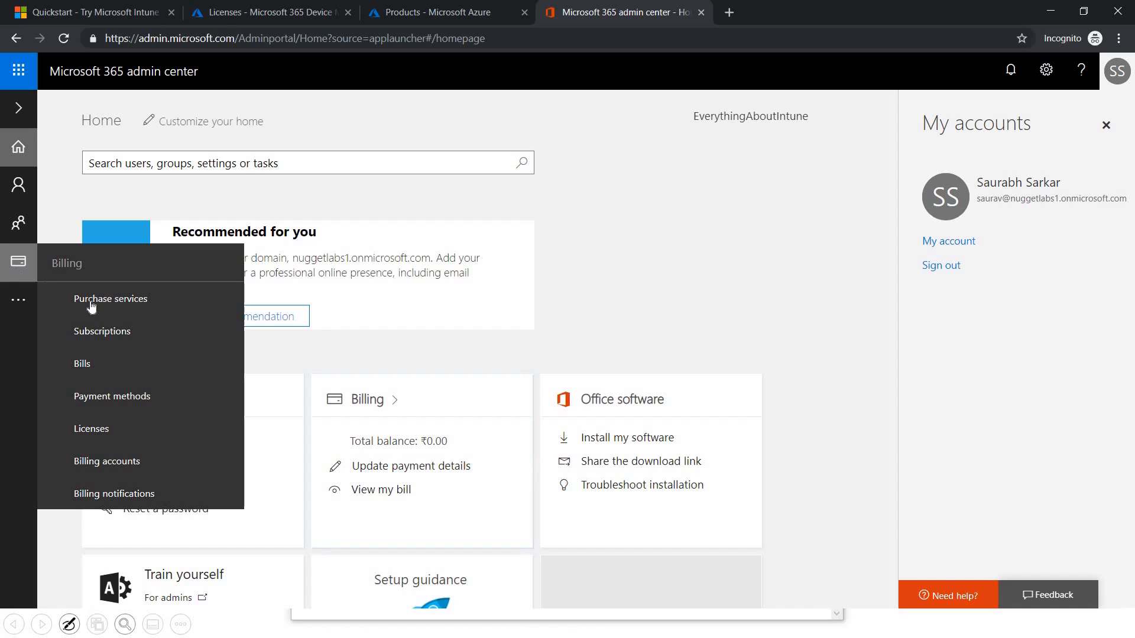
pyautogui.click(117, 328)
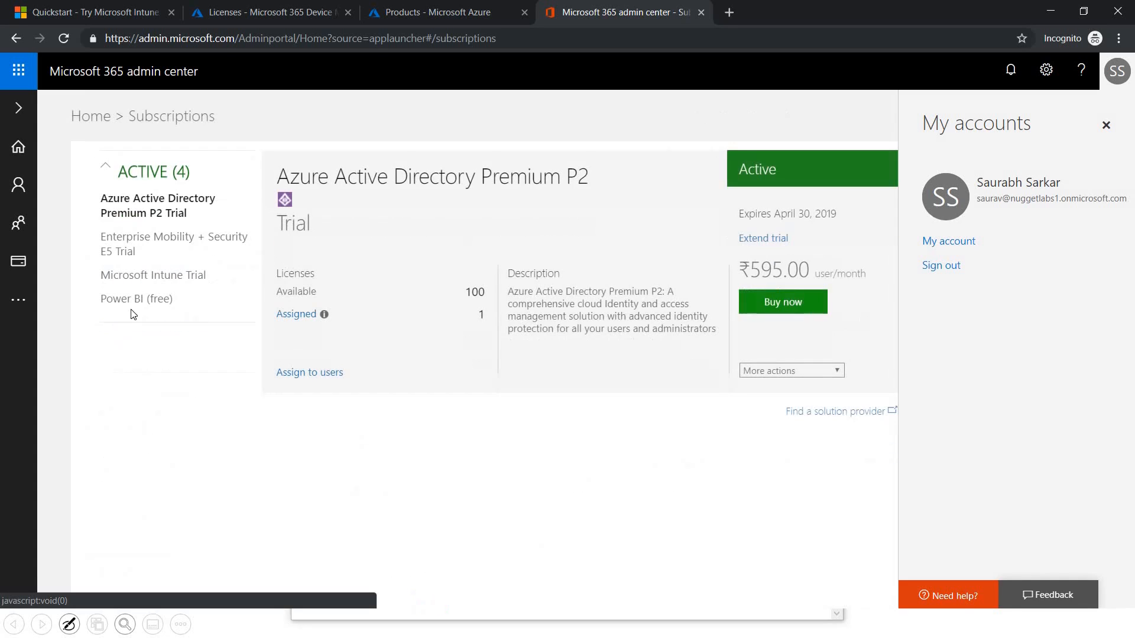
pyautogui.click(140, 302)
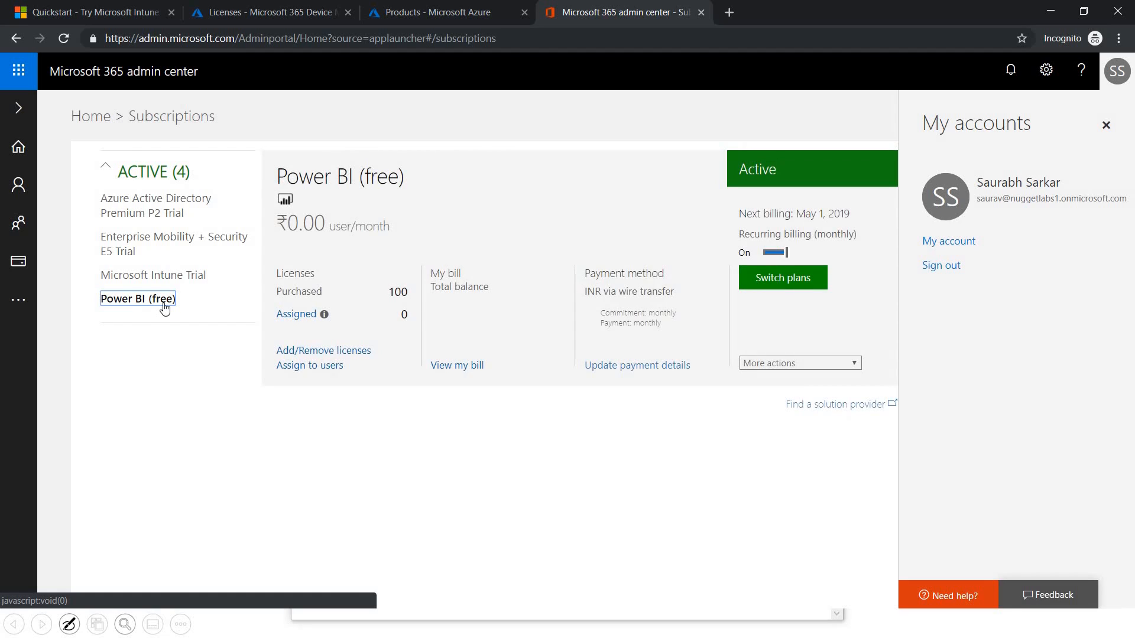
# Return to the user's Licenses page, find Power BI not yet offered, and reload the portal
pyautogui.click(417, 13)
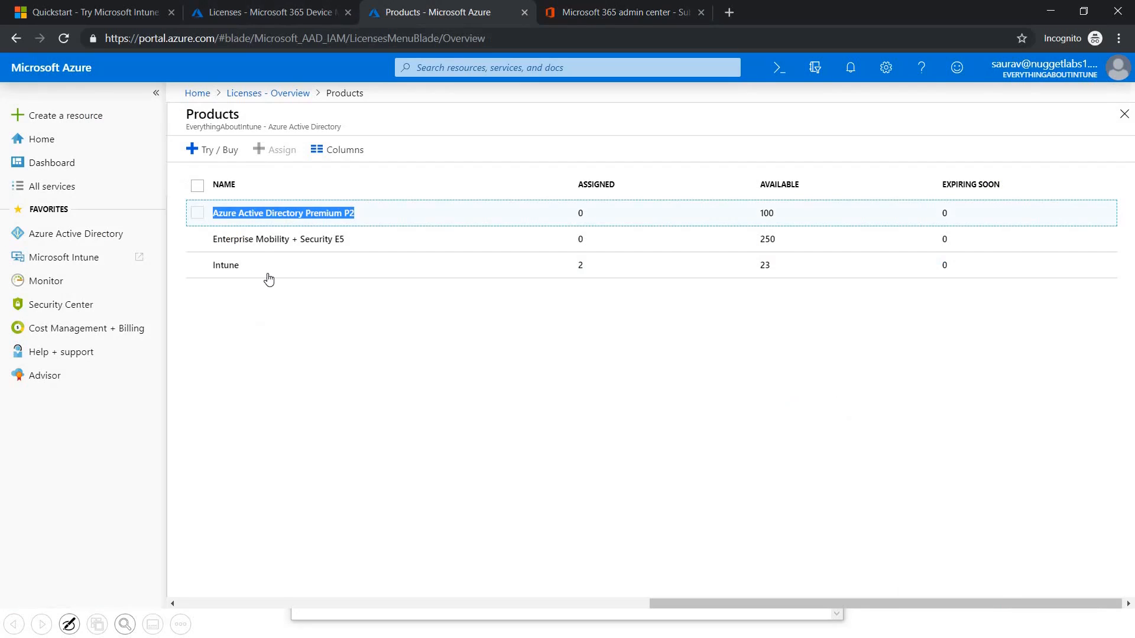
pyautogui.click(256, 94)
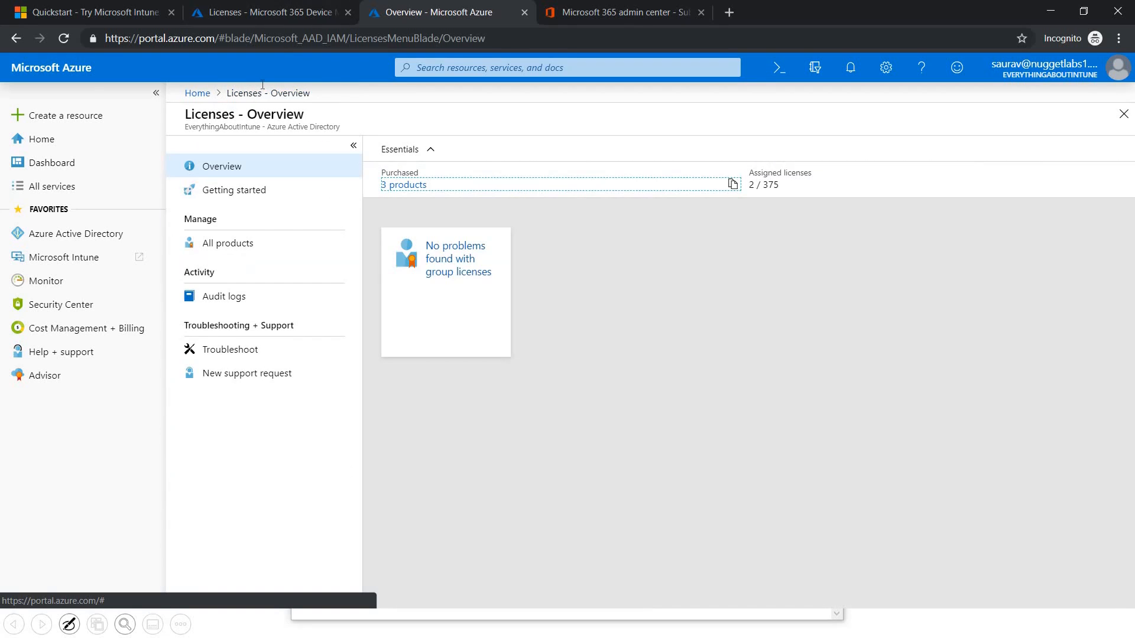
pyautogui.click(268, 12)
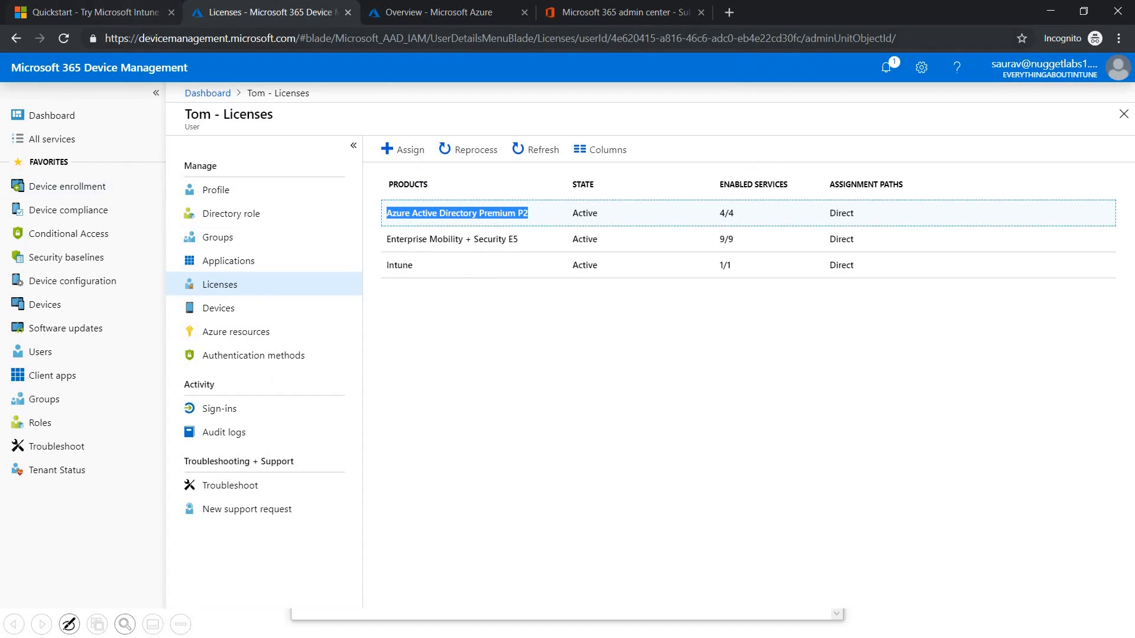
pyautogui.moveTo(140, 38); pyautogui.dragTo(296, 38)
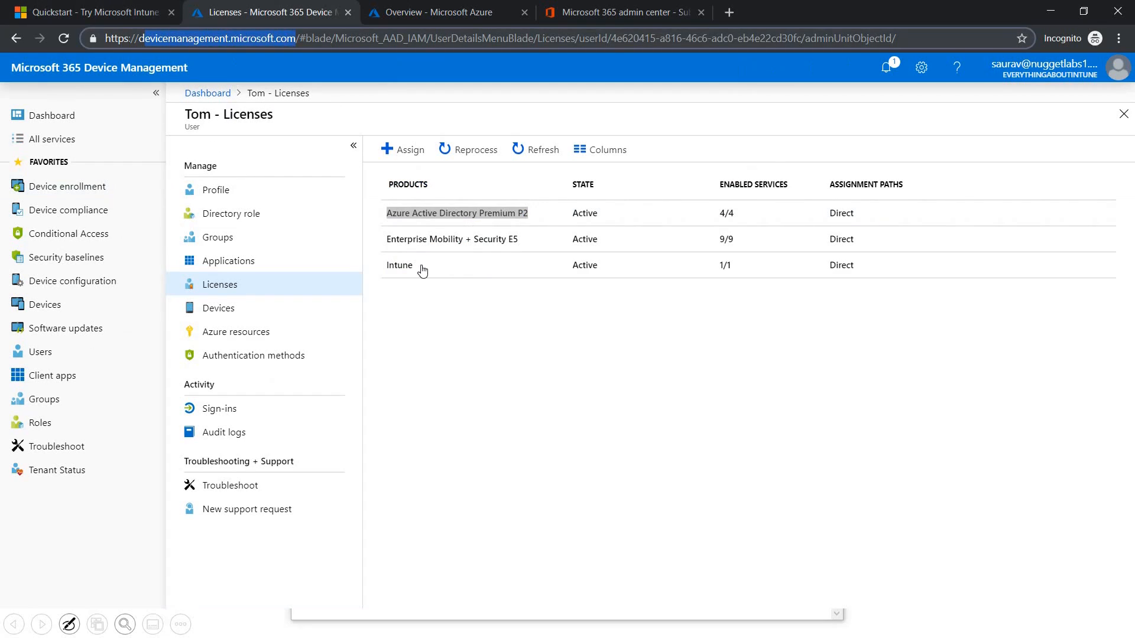
pyautogui.click(478, 360)
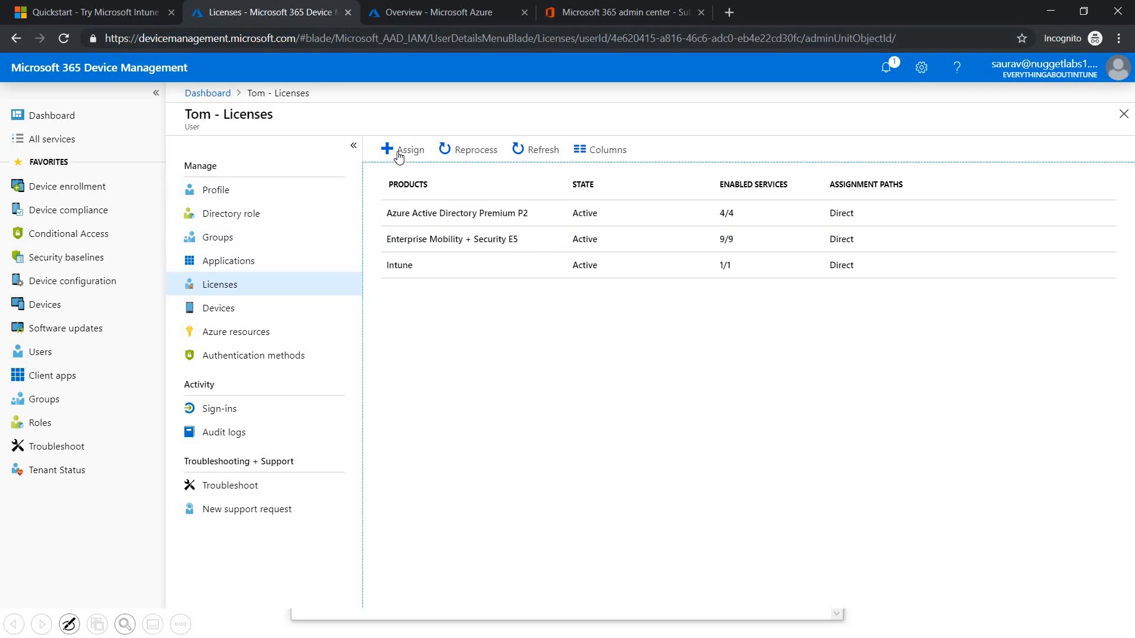
pyautogui.click(400, 154)
pyautogui.click(274, 171)
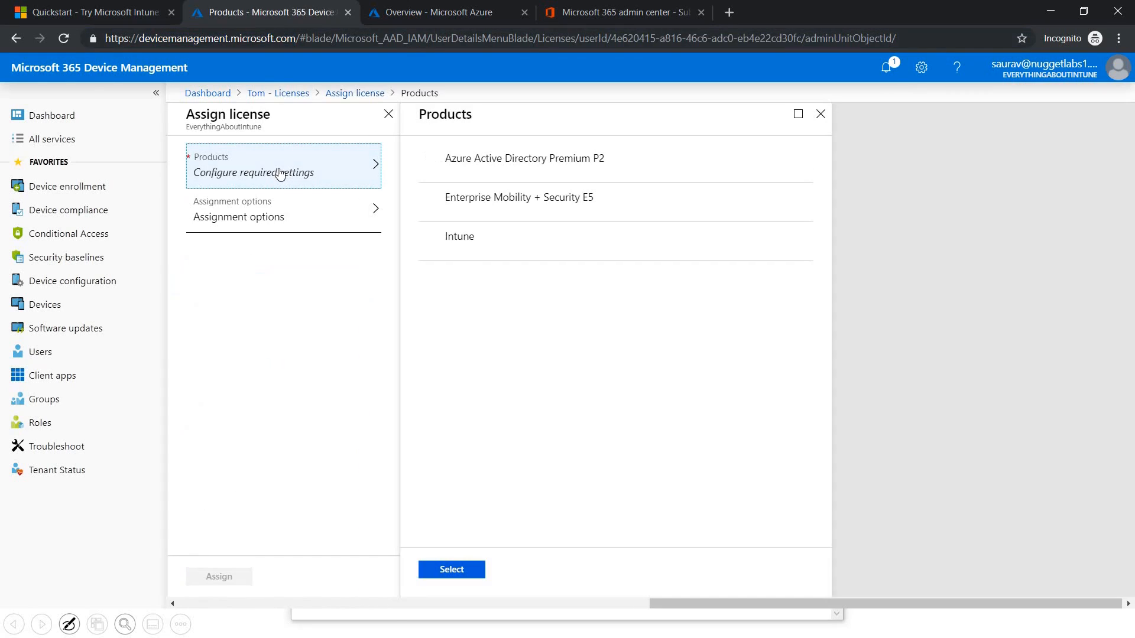
pyautogui.click(821, 114)
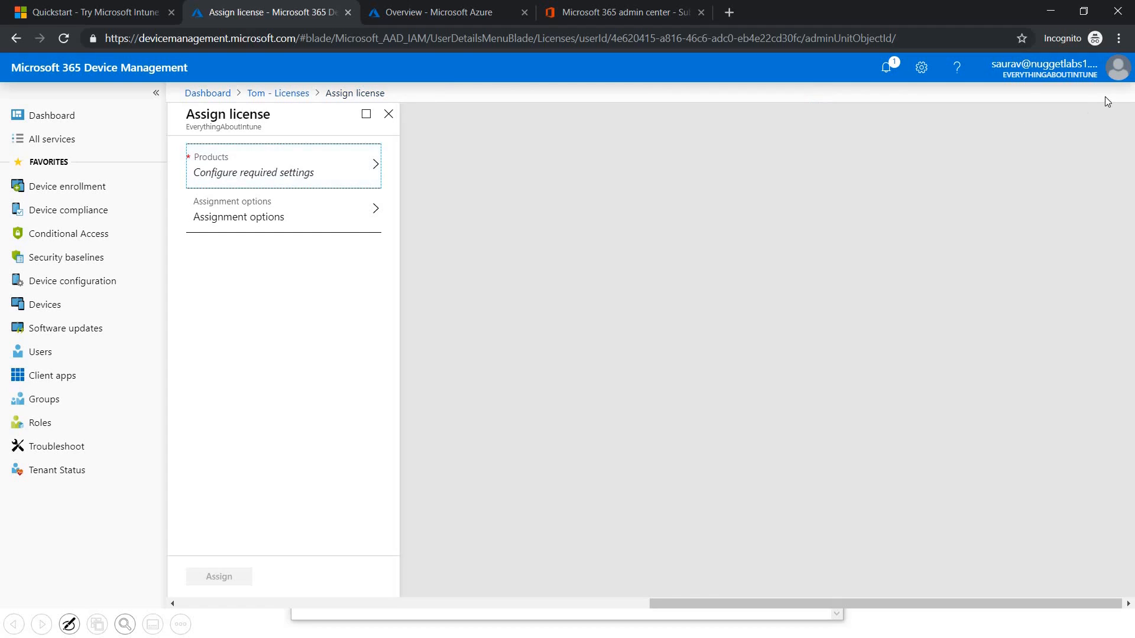
pyautogui.click(71, 42)
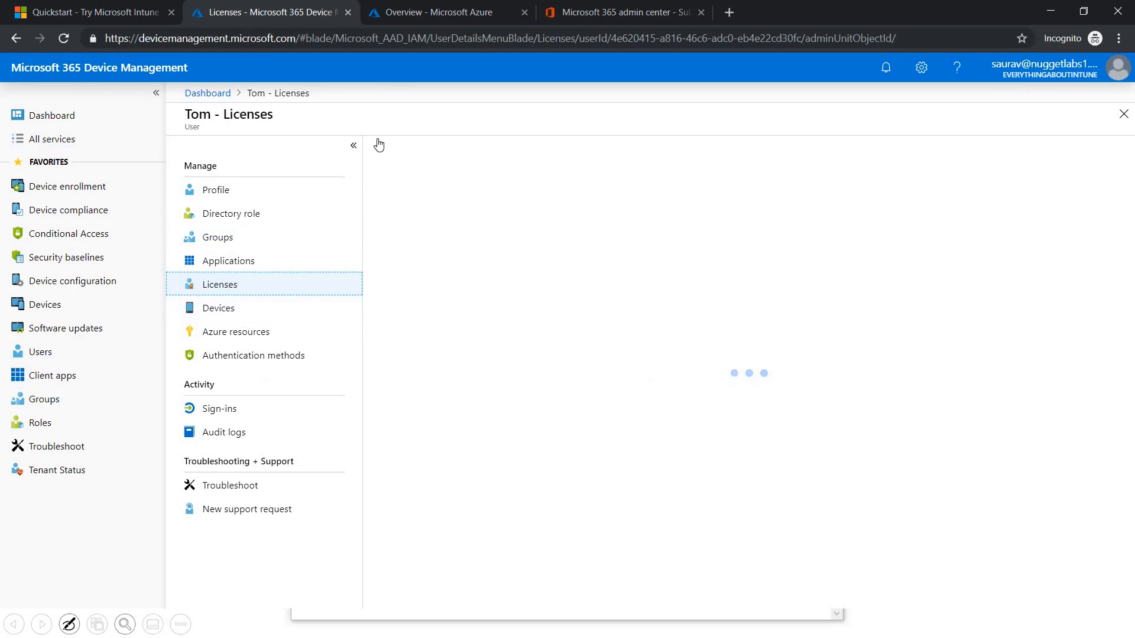
# Assign the Power BI (free) license, confirm four licenses are listed, and close the Licenses page
pyautogui.click(408, 148)
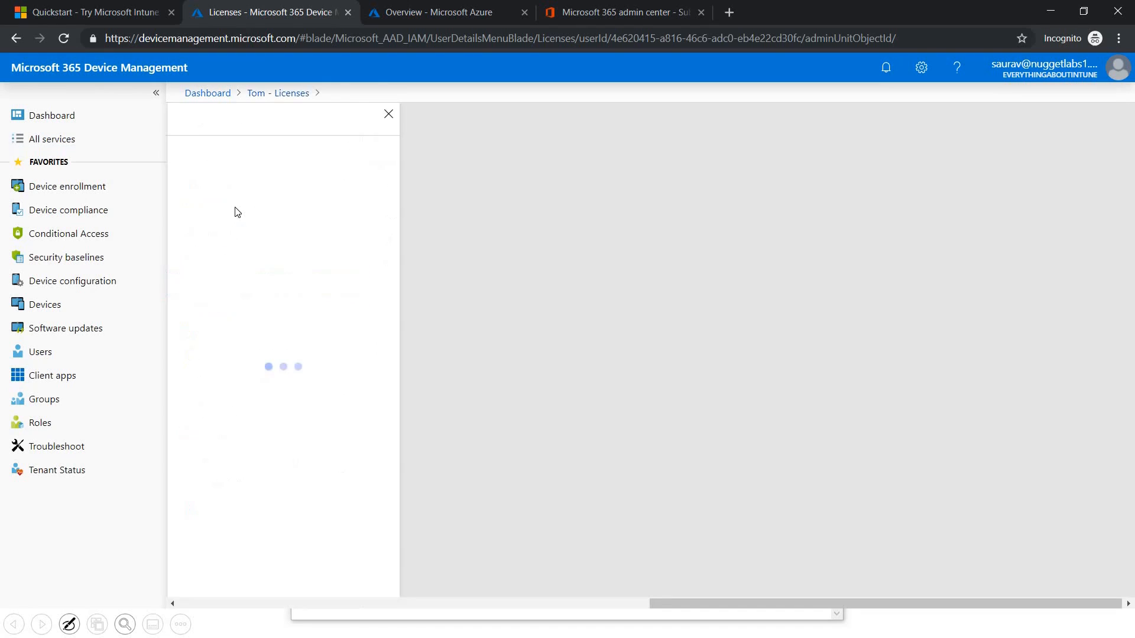
pyautogui.click(256, 183)
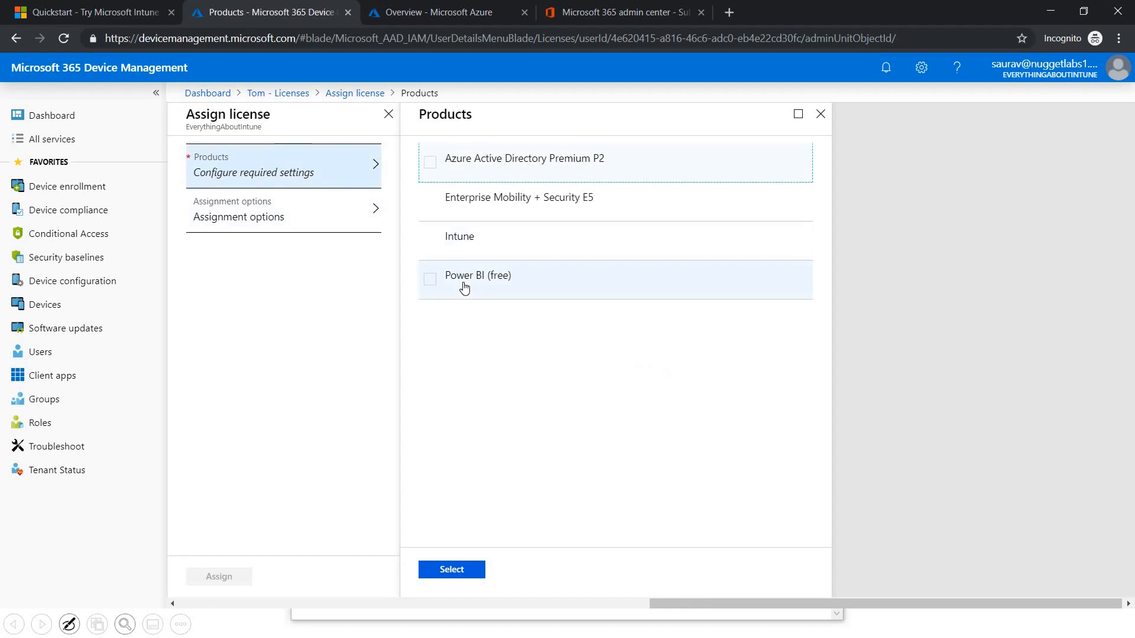
pyautogui.click(467, 286)
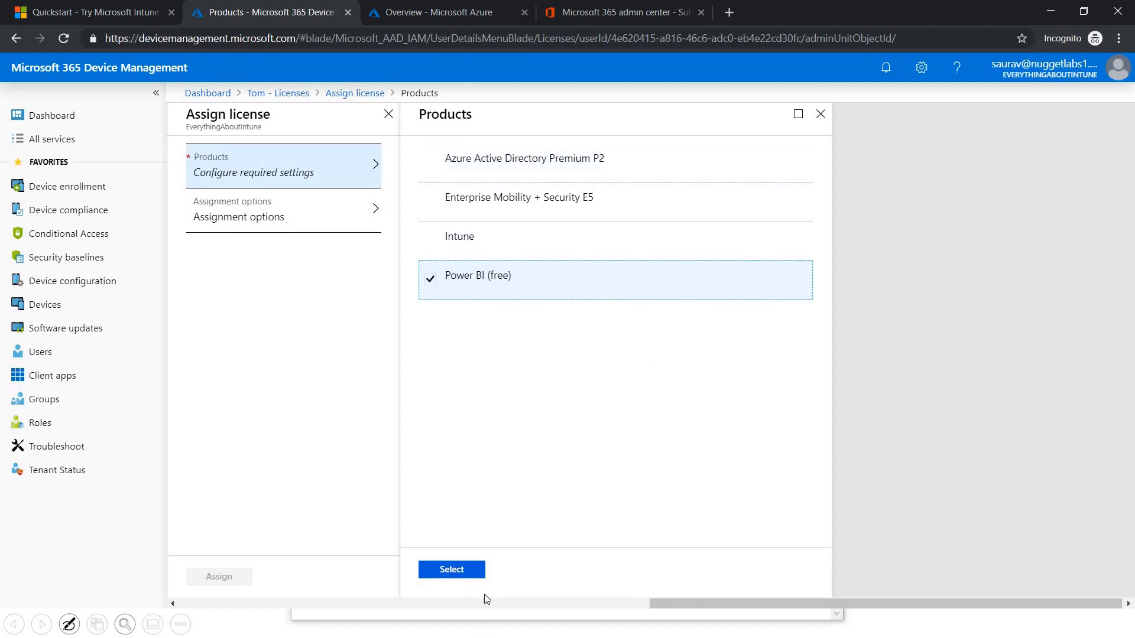
pyautogui.click(448, 572)
pyautogui.click(230, 584)
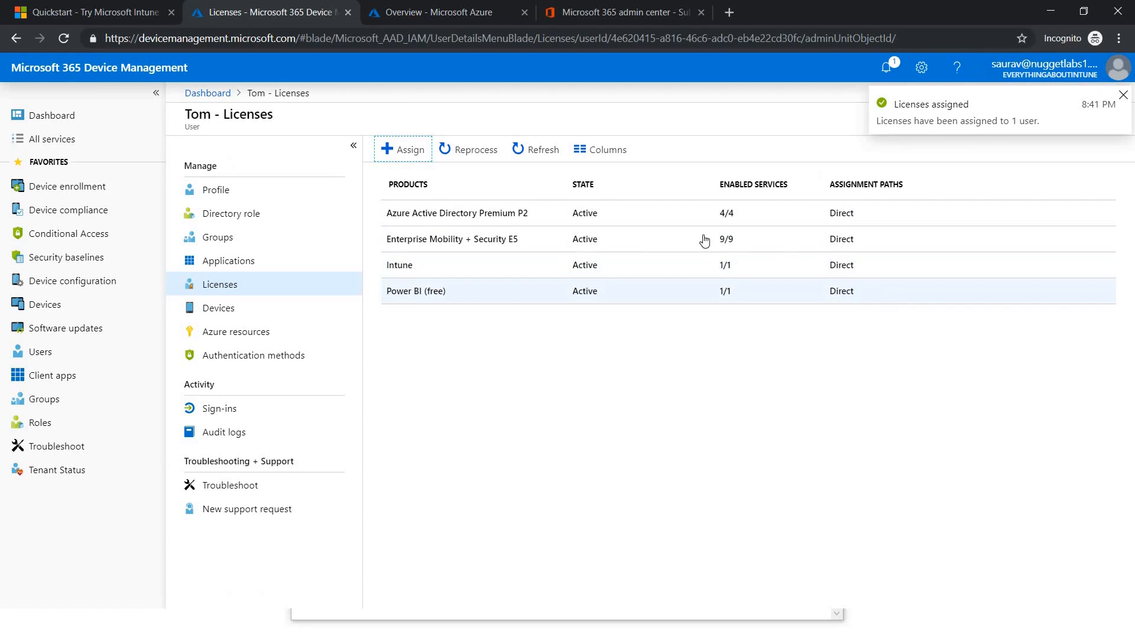
pyautogui.moveTo(709, 296); pyautogui.dragTo(382, 216)
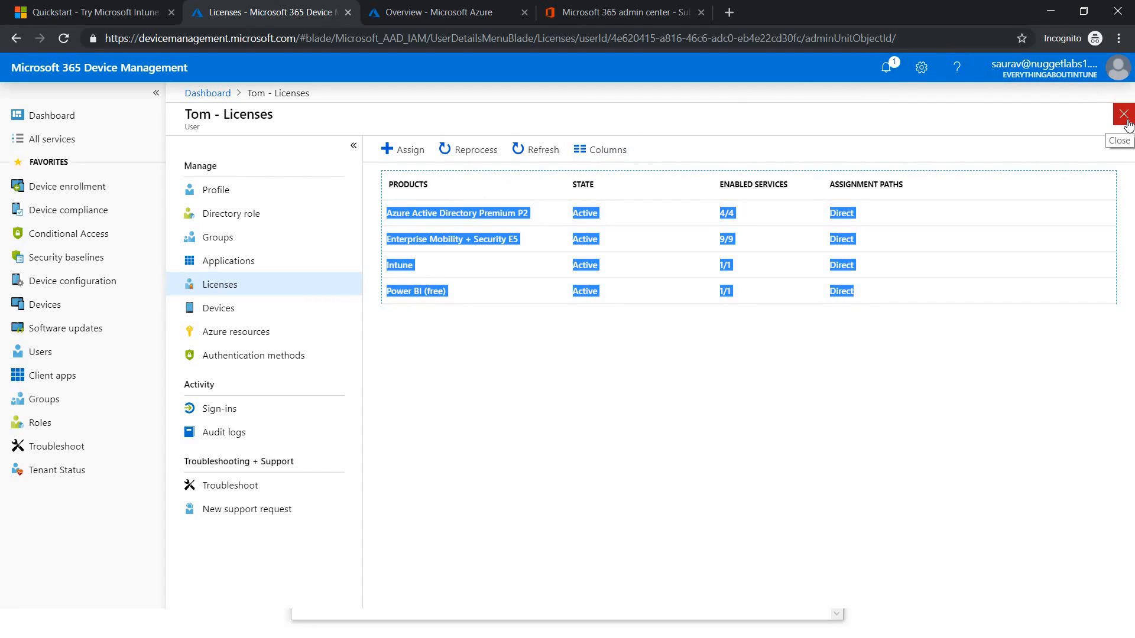
pyautogui.click(1123, 115)
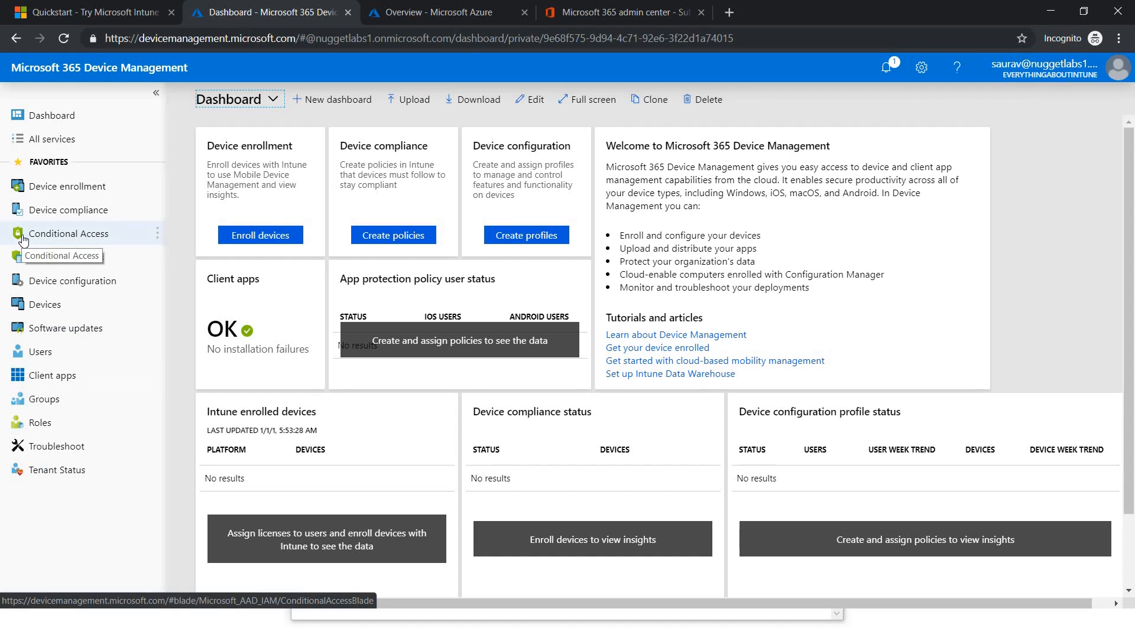
# In the Azure portal, open the Azure AD Connect page under Azure Active Directory
pyautogui.click(425, 13)
pyautogui.click(76, 235)
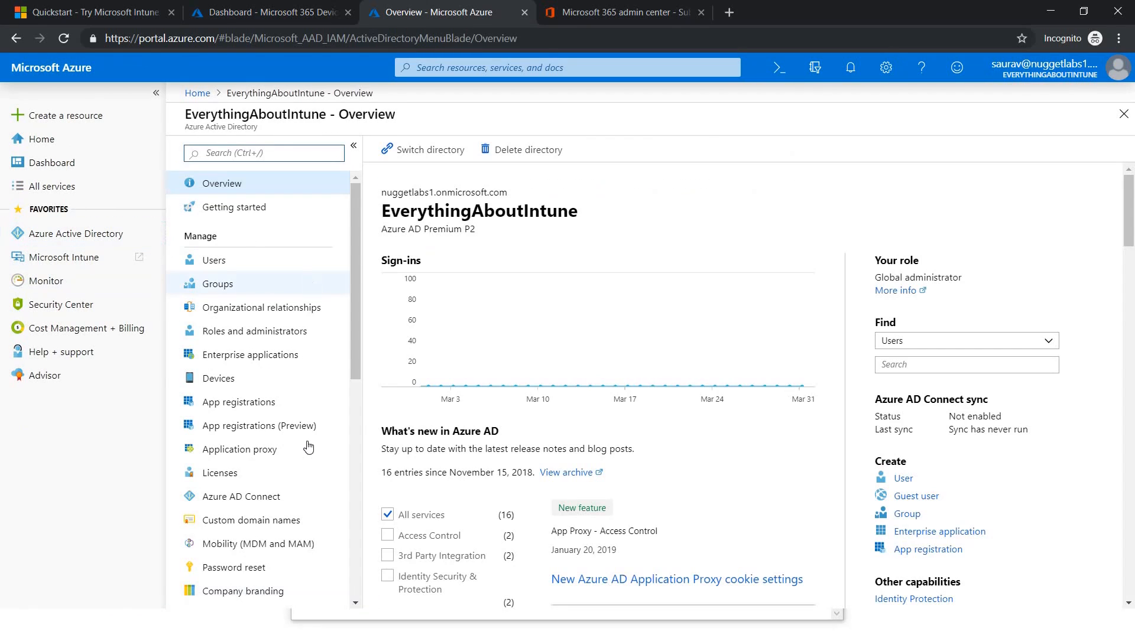
pyautogui.click(232, 507)
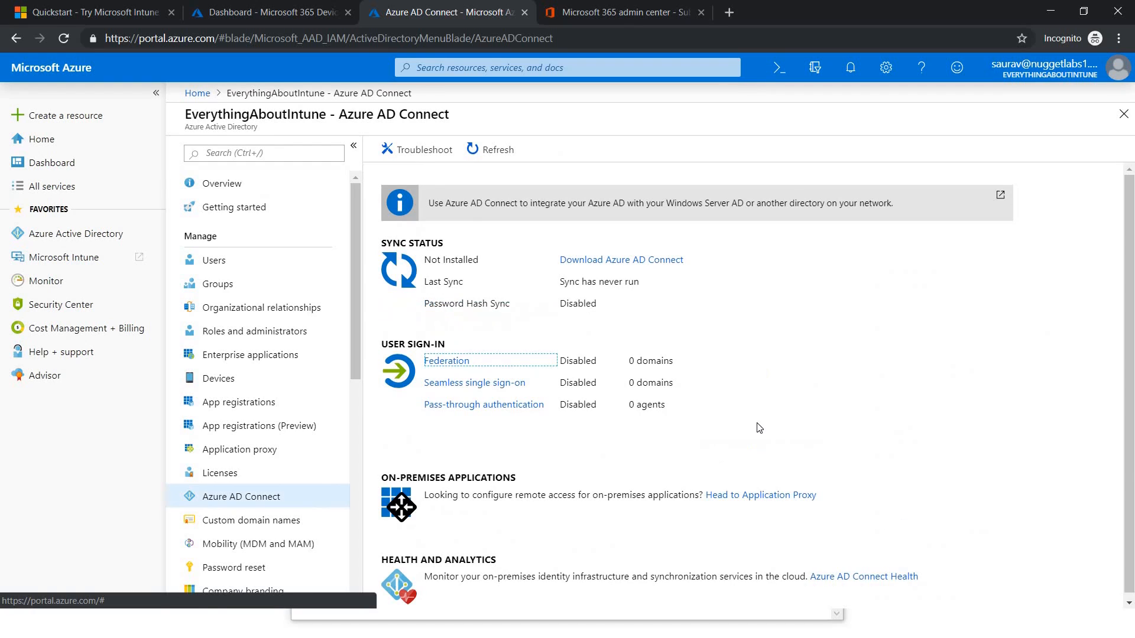
# Highlight the Azure AD Connect description and its Not Installed sync status
pyautogui.scroll(-1, 759, 428)
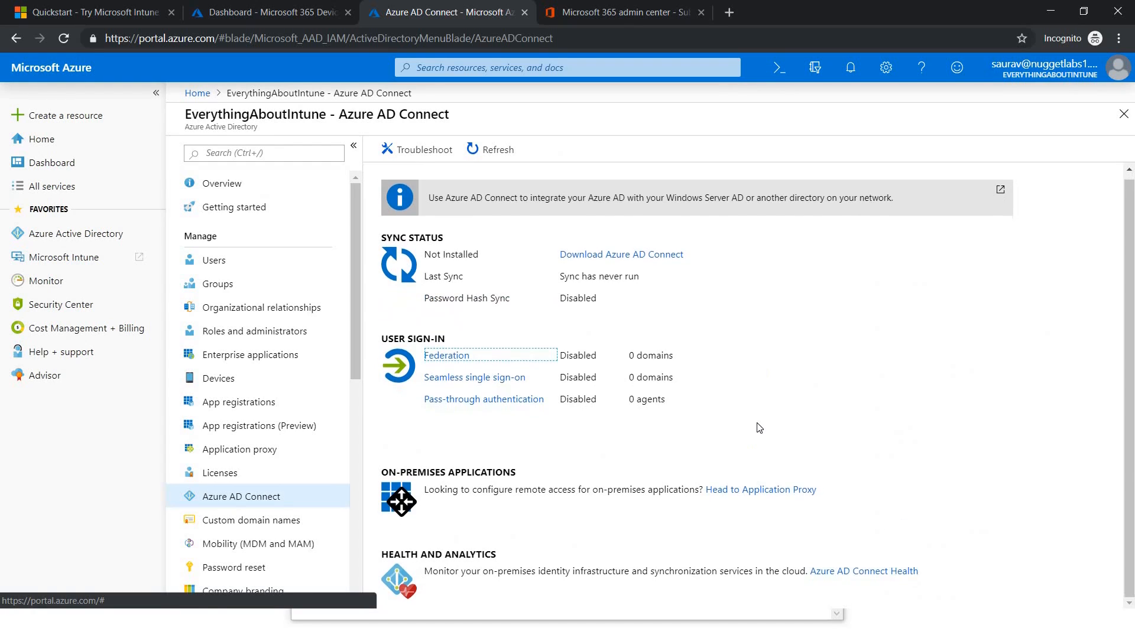
pyautogui.scroll(1, 759, 427)
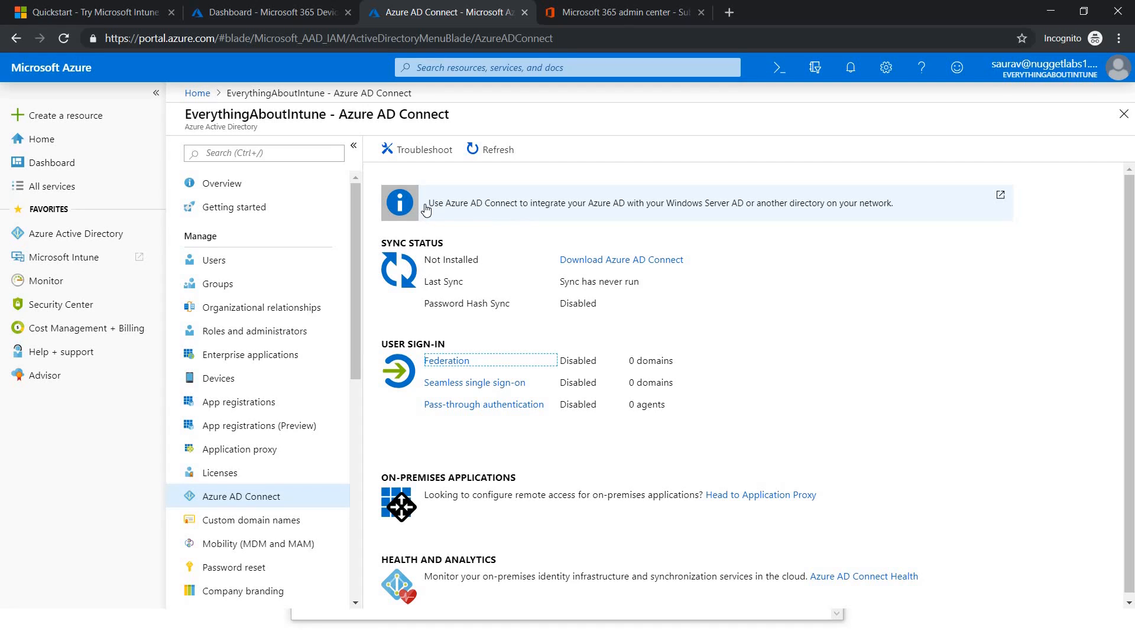
pyautogui.moveTo(430, 210); pyautogui.dragTo(887, 216)
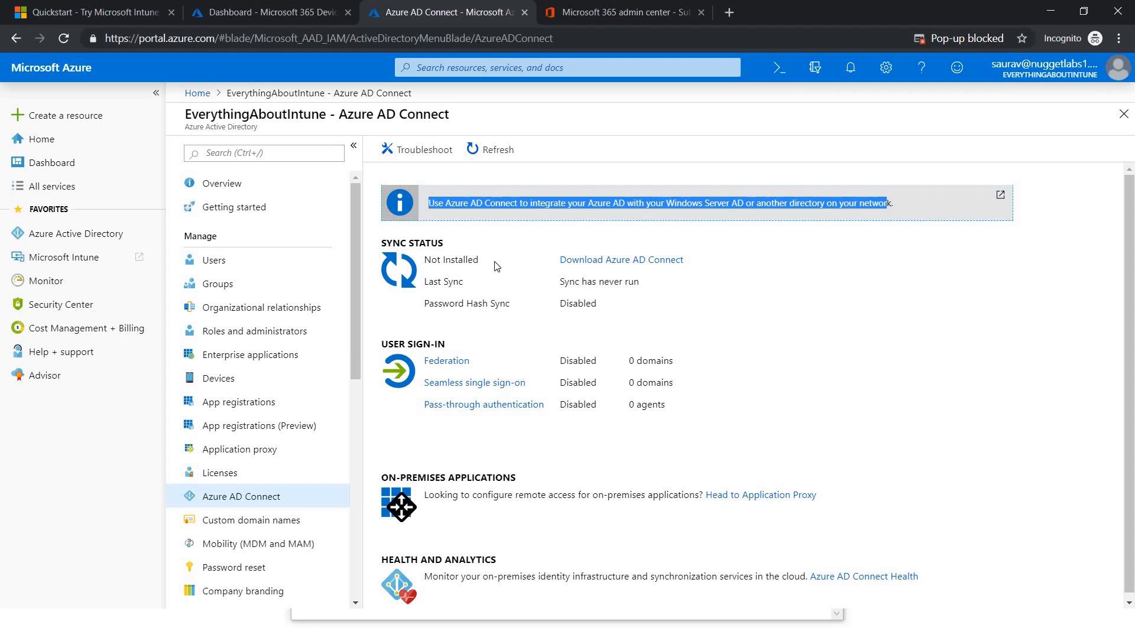
pyautogui.moveTo(488, 263); pyautogui.dragTo(423, 260)
# Download the AzureADConnect.msi installer from the Download Center and show it in its folder
pyautogui.click(602, 266)
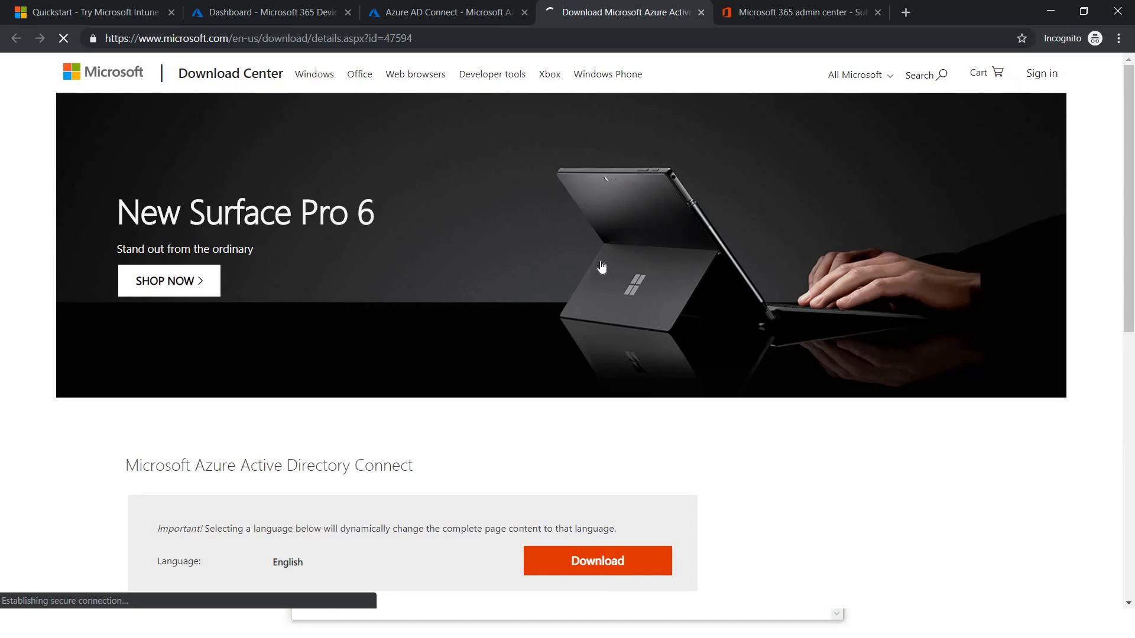
pyautogui.scroll(-3, 529, 299)
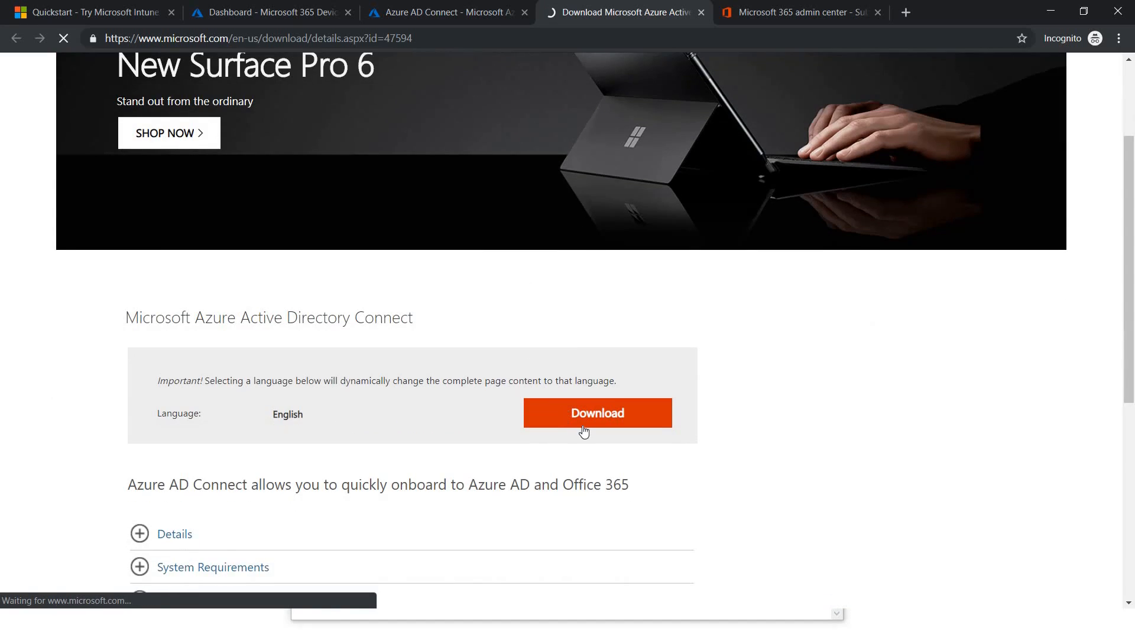
pyautogui.click(581, 429)
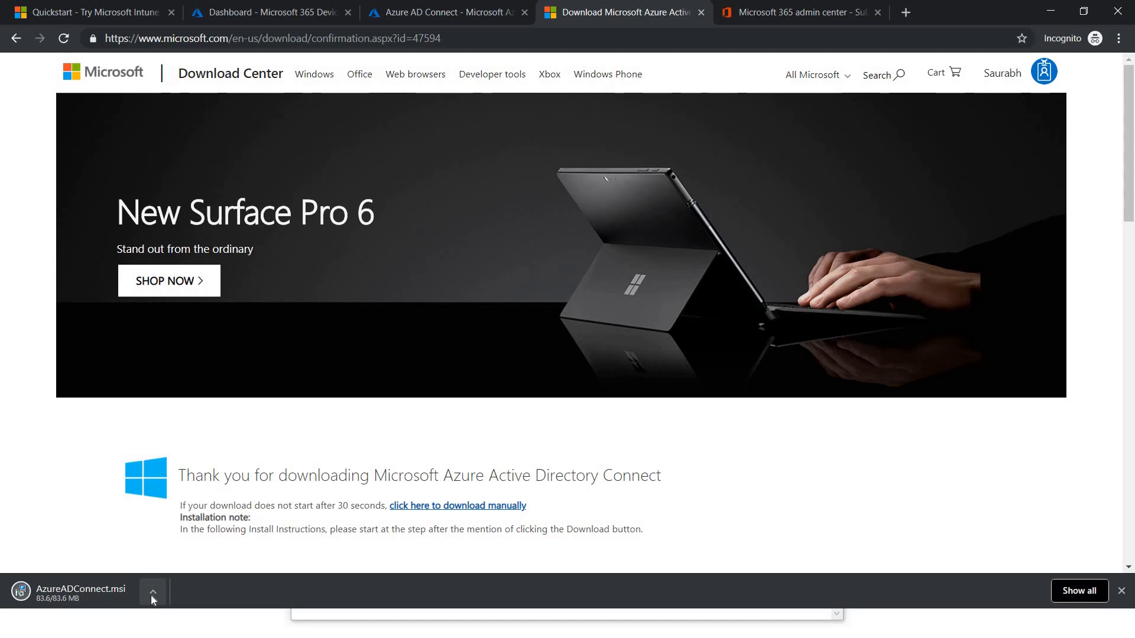
pyautogui.click(152, 592)
pyautogui.click(187, 544)
pyautogui.click(152, 593)
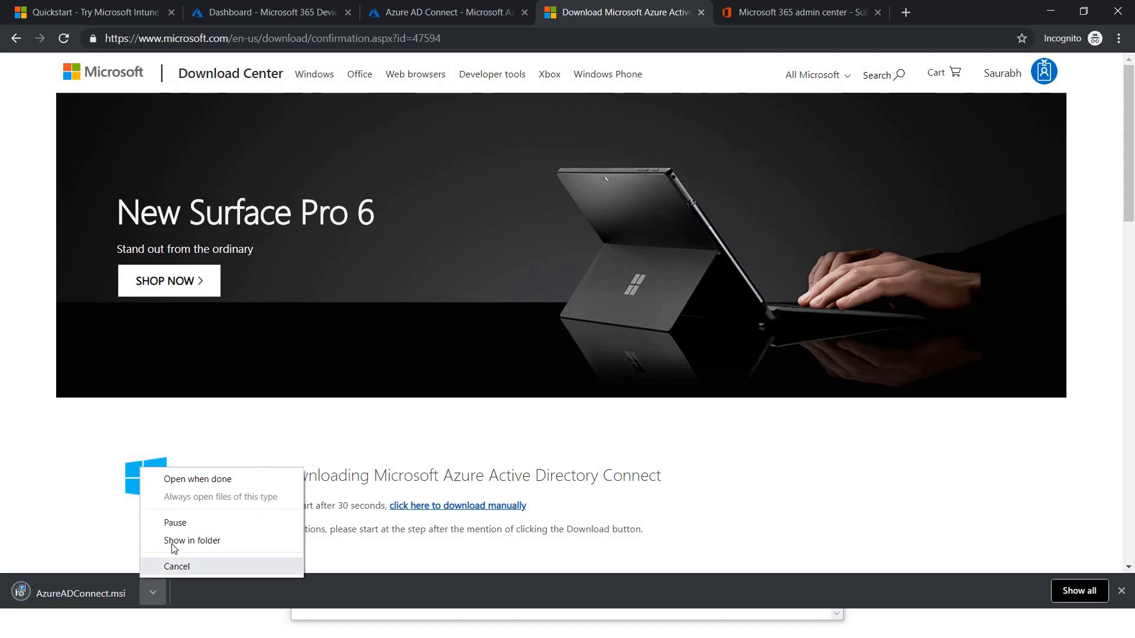
pyautogui.click(178, 544)
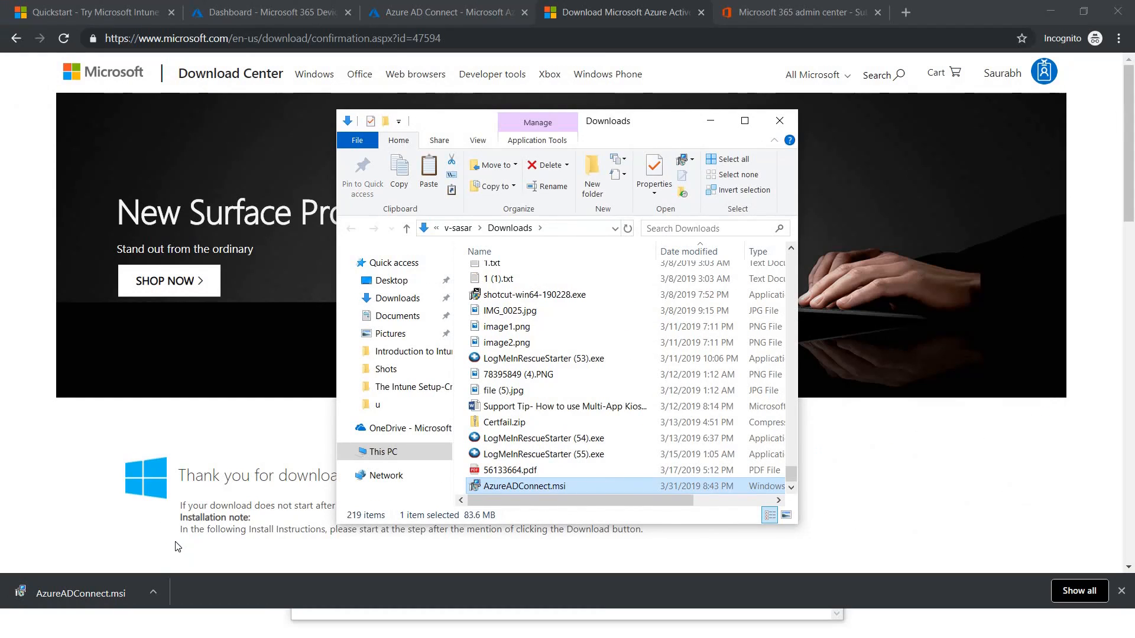
# Paste a copy of AzureADConnect.msi onto the desktop and close the download page
pyautogui.press('super+d')
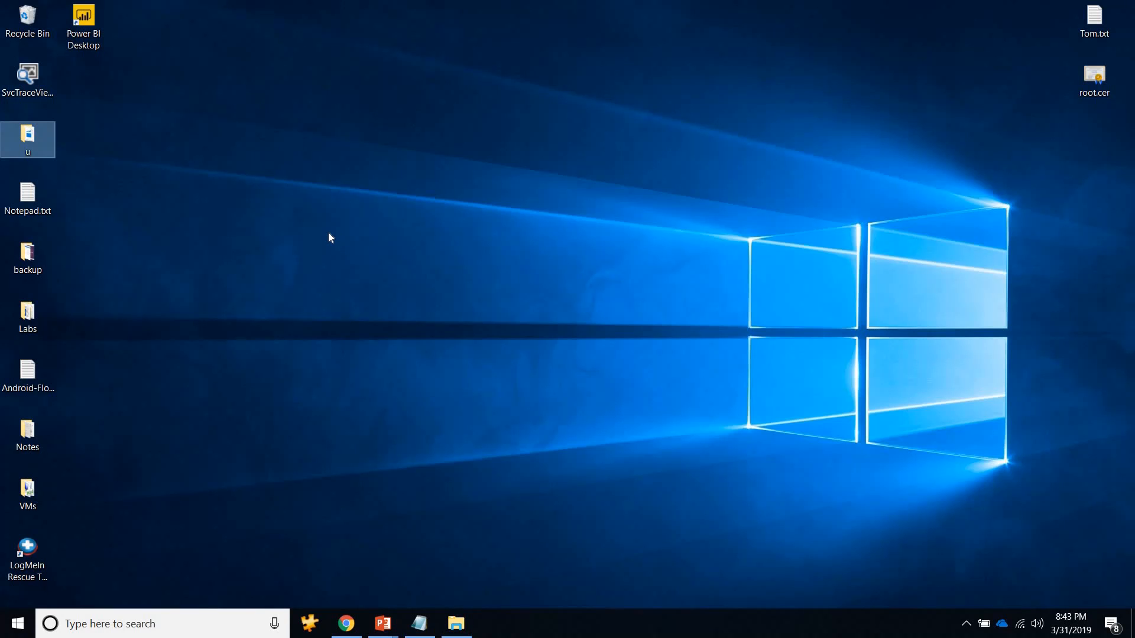
pyautogui.rightClick(328, 232)
pyautogui.click(369, 303)
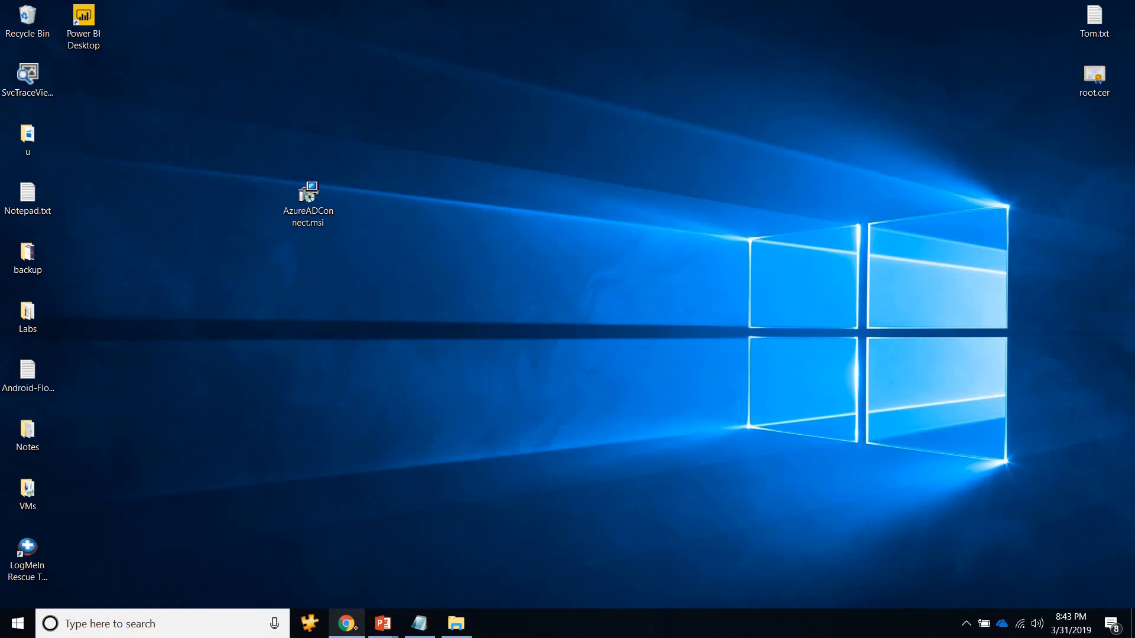
pyautogui.click(346, 624)
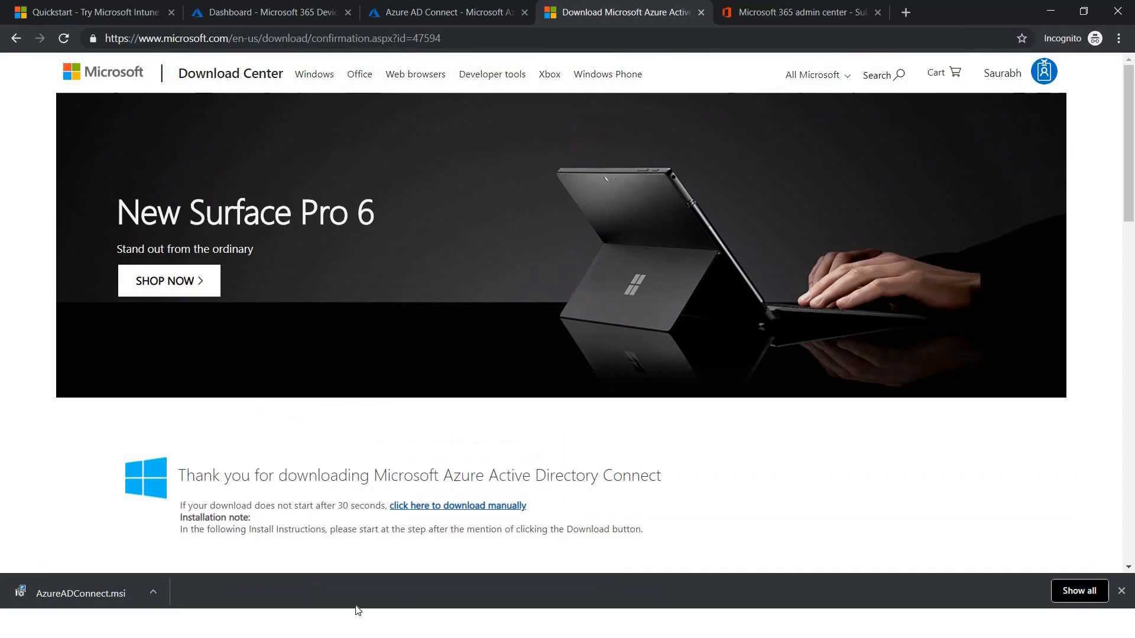
pyautogui.click(701, 12)
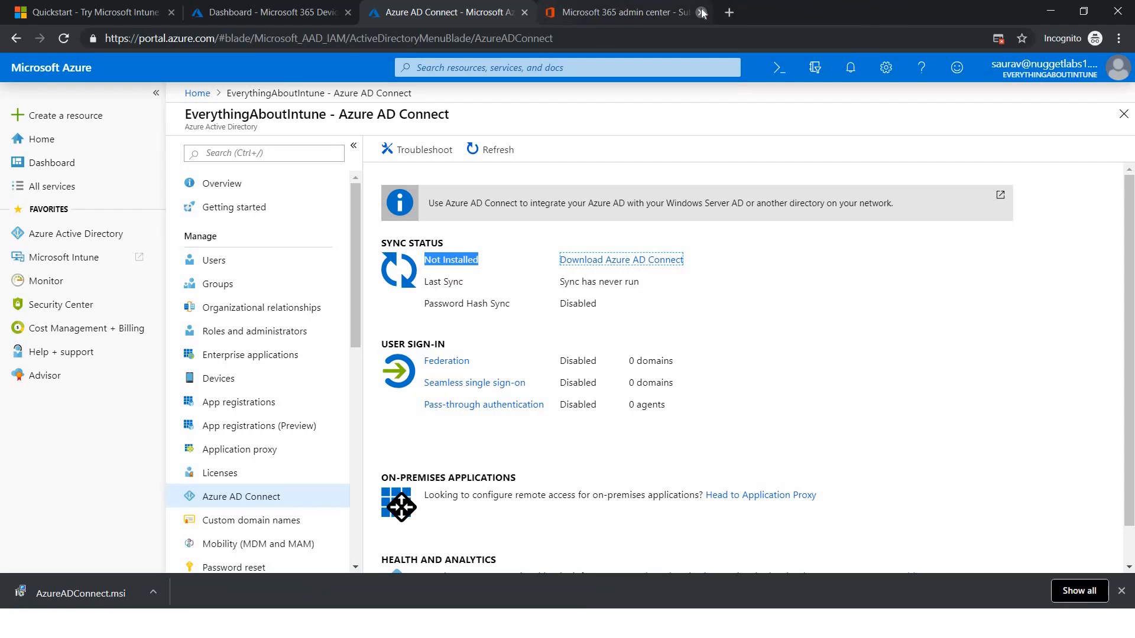
# Return to the PowerPoint slide show and advance to the Add users slide
pyautogui.hotkey('alt', 'Tab')
pyautogui.hotkey('alt', 'Tab')
pyautogui.hotkey('alt', 'Tab')
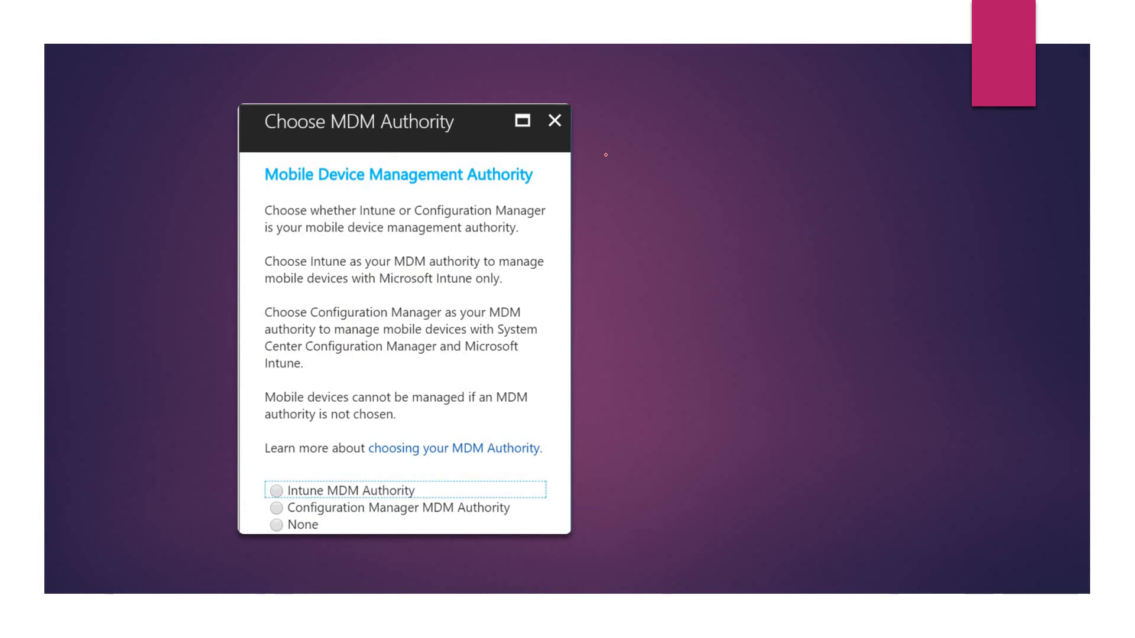
pyautogui.click(606, 155)
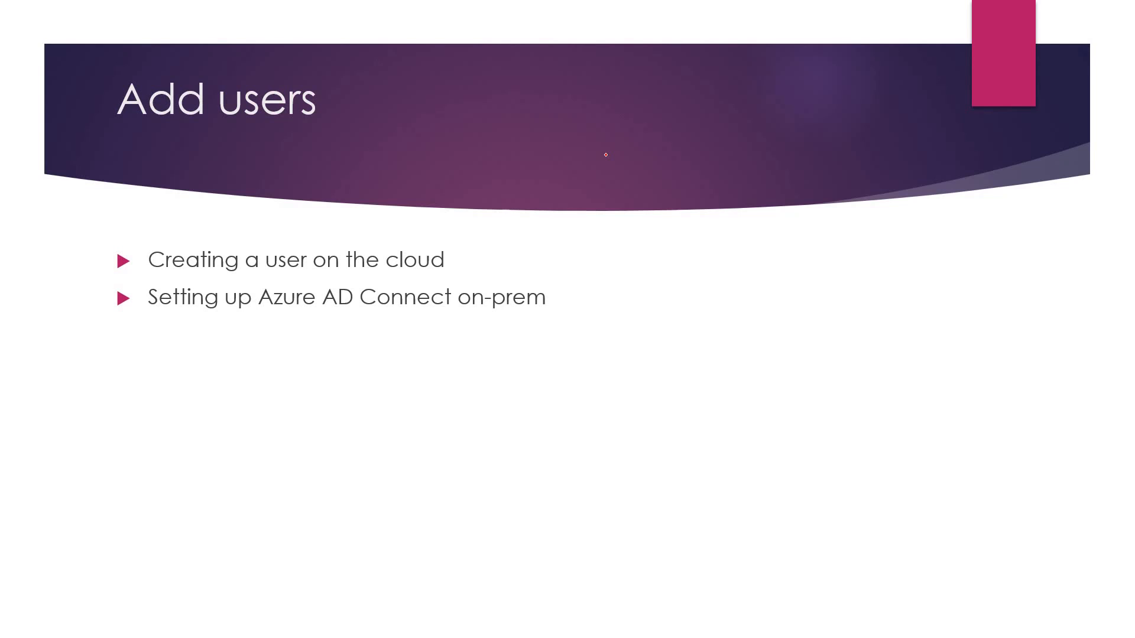
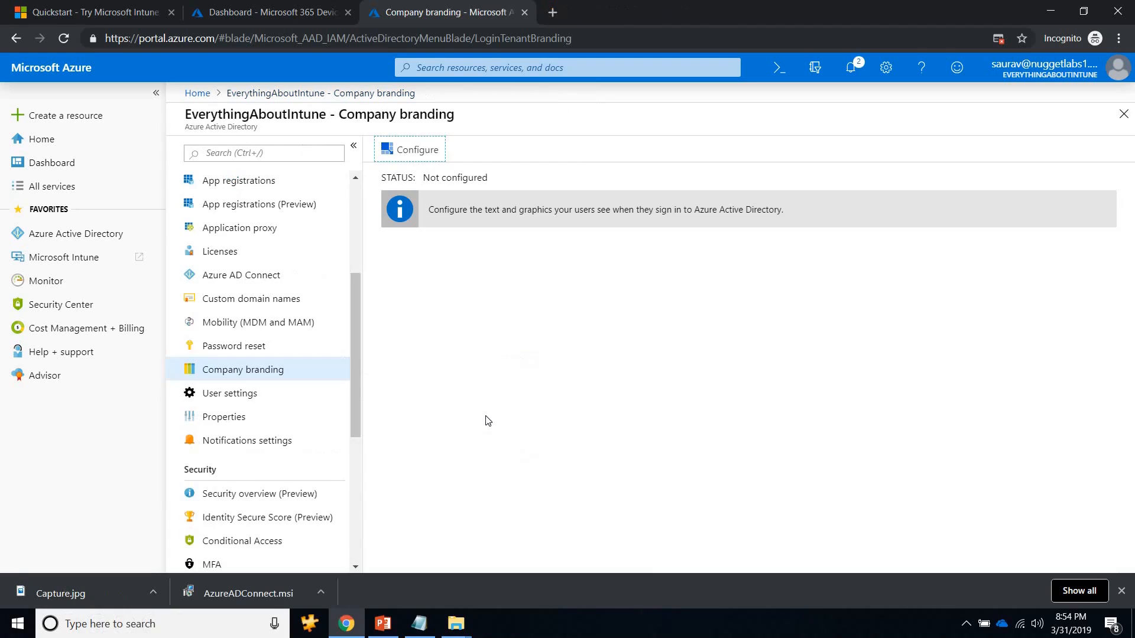
# Open the Configure company branding form and review its empty image, username hint and sign-in text fields
pyautogui.click(419, 151)
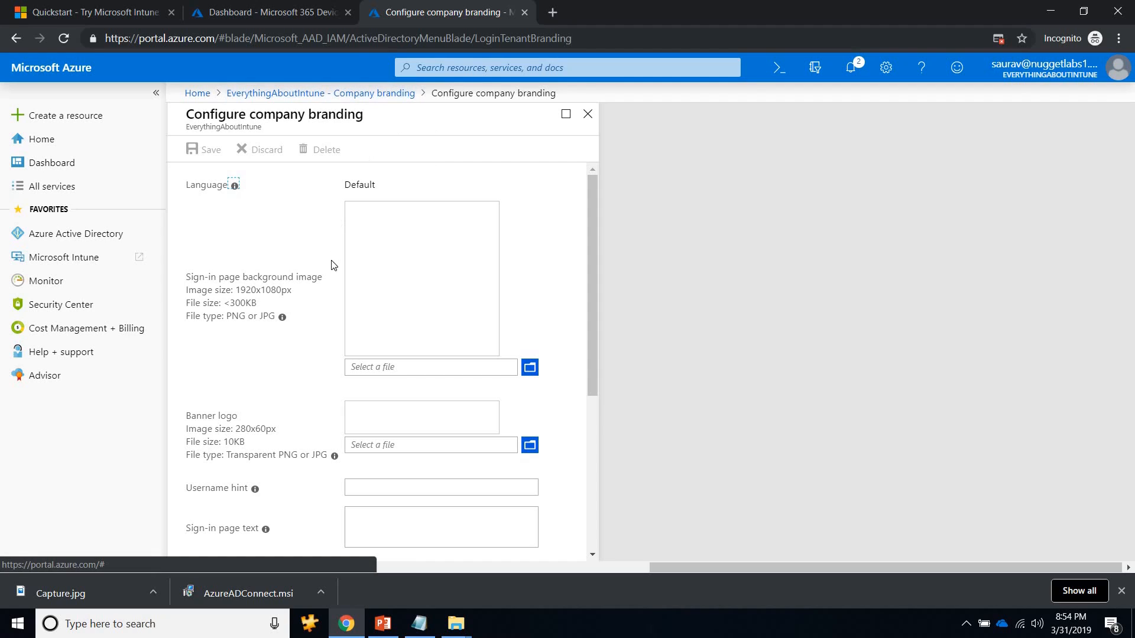
pyautogui.scroll(-1, 337, 295)
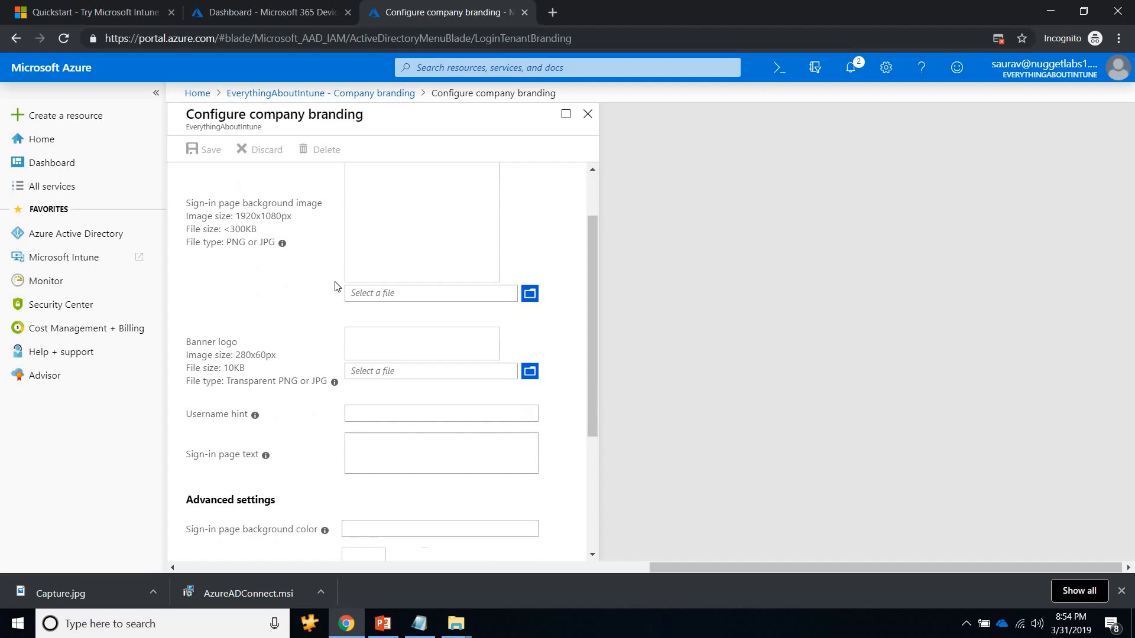
pyautogui.scroll(1, 337, 287)
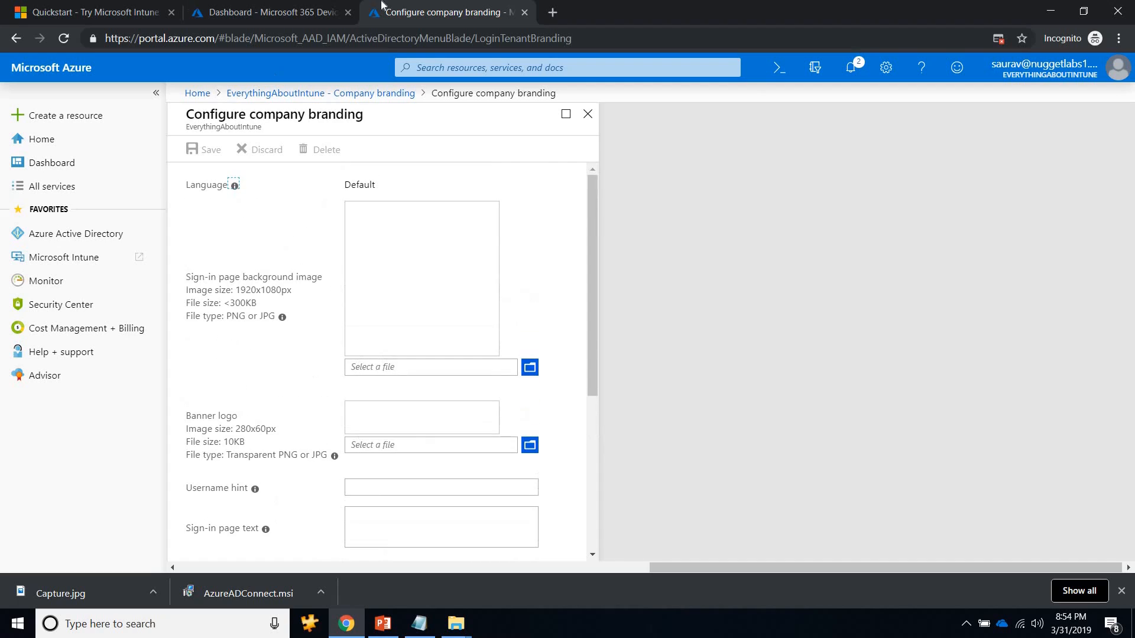
pyautogui.click(298, 279)
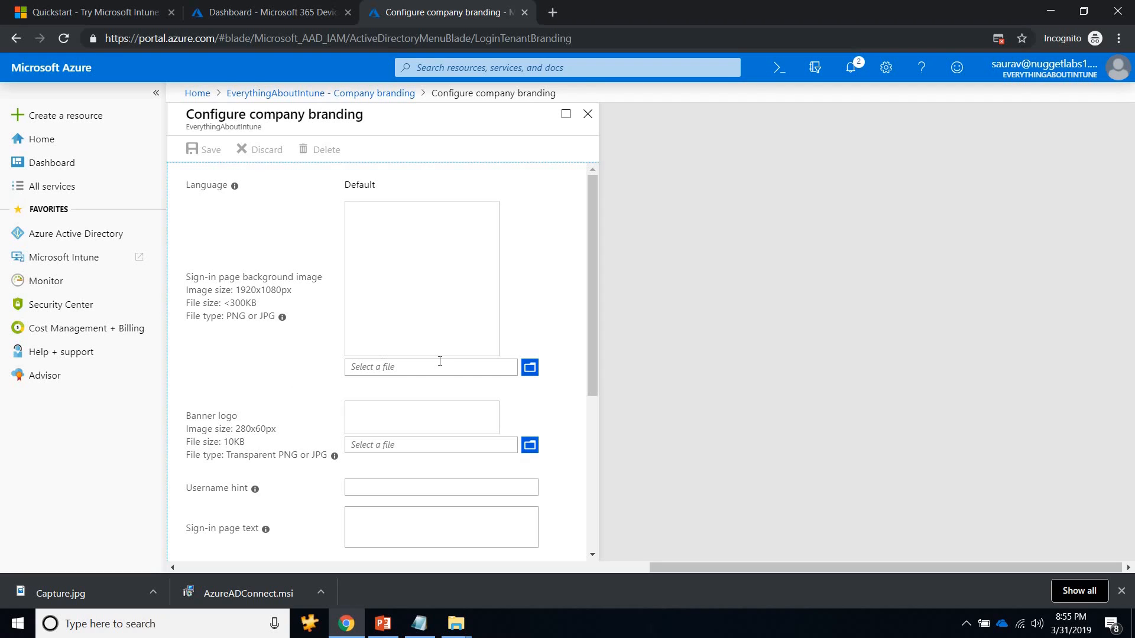
# Upload the photo as the sign-in page background image
pyautogui.click(529, 368)
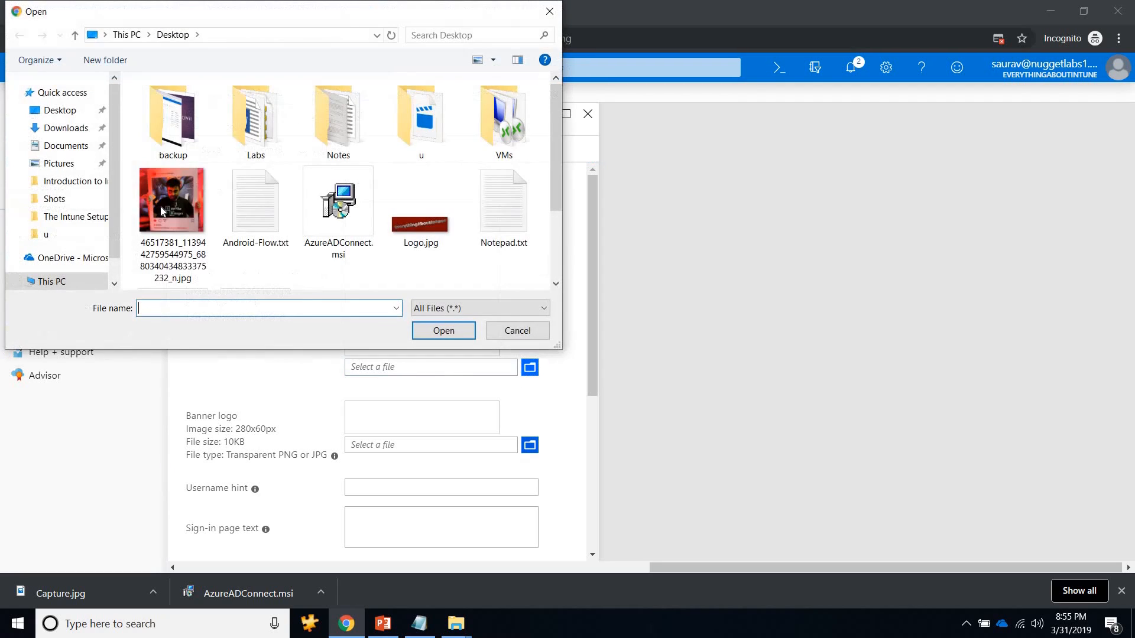
pyautogui.click(172, 224)
pyautogui.click(445, 331)
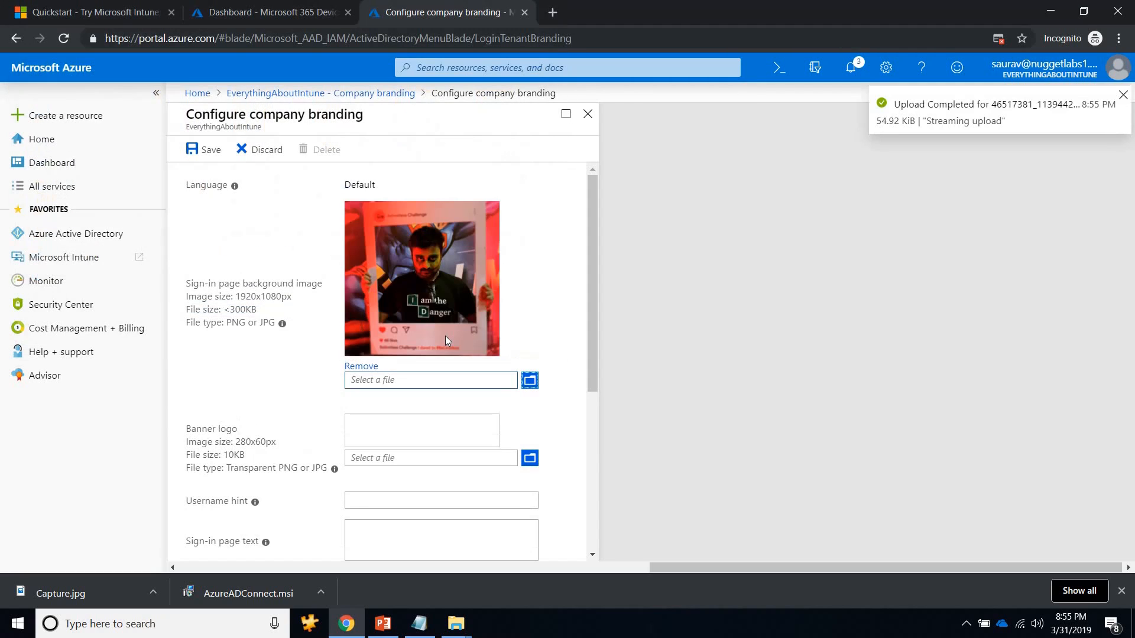
pyautogui.scroll(-3, 445, 336)
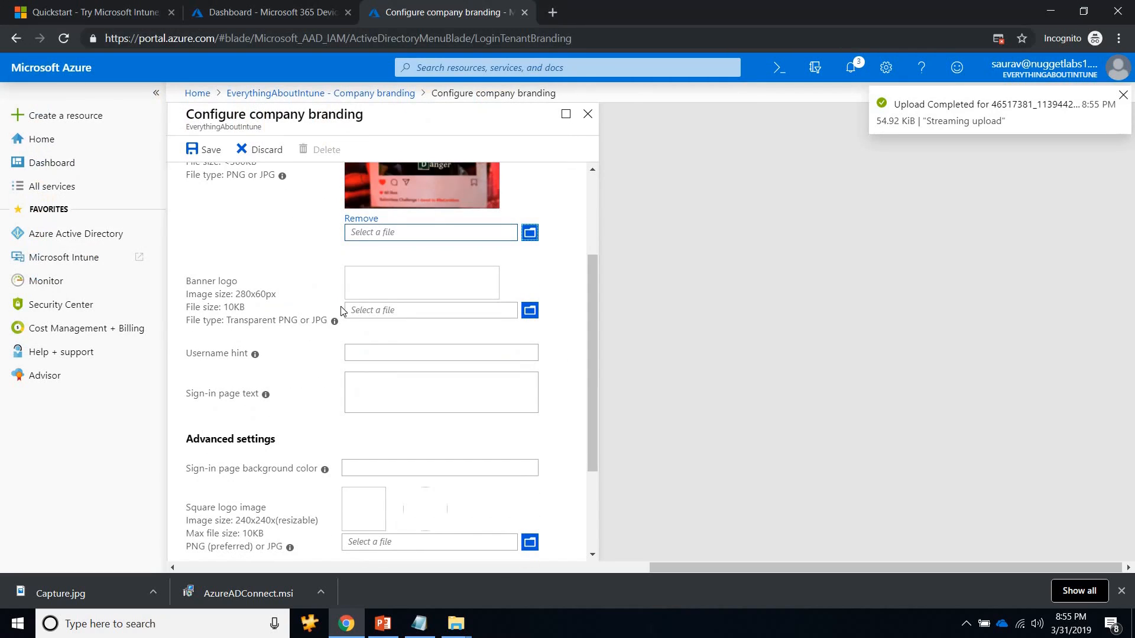
pyautogui.scroll(3, 280, 413)
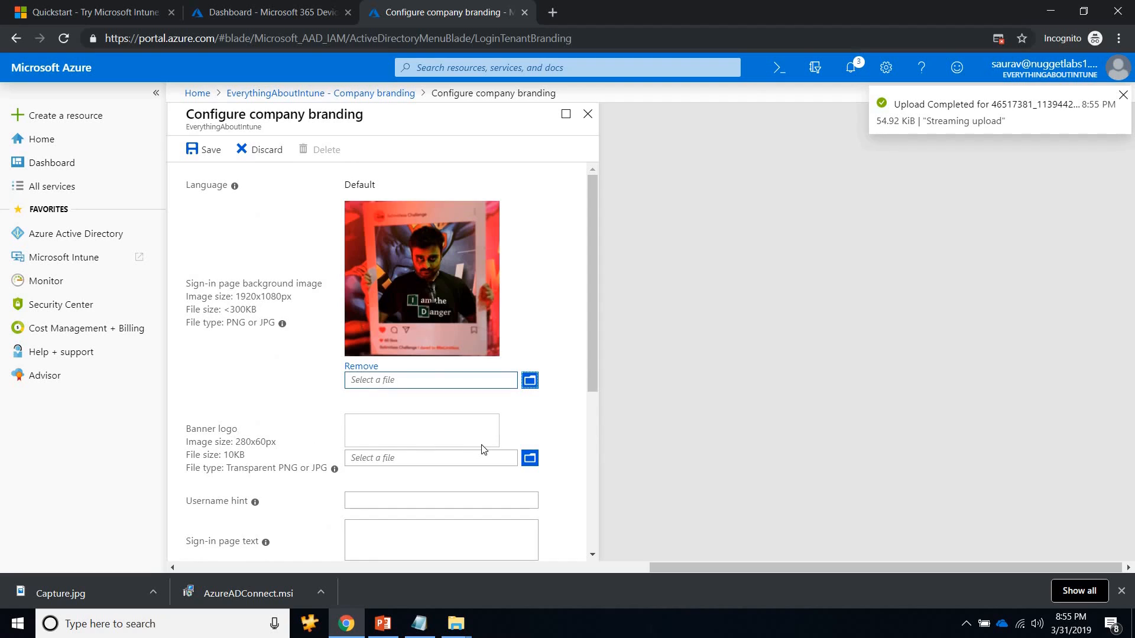
# Upload Logo.jpg as the banner logo
pyautogui.click(530, 458)
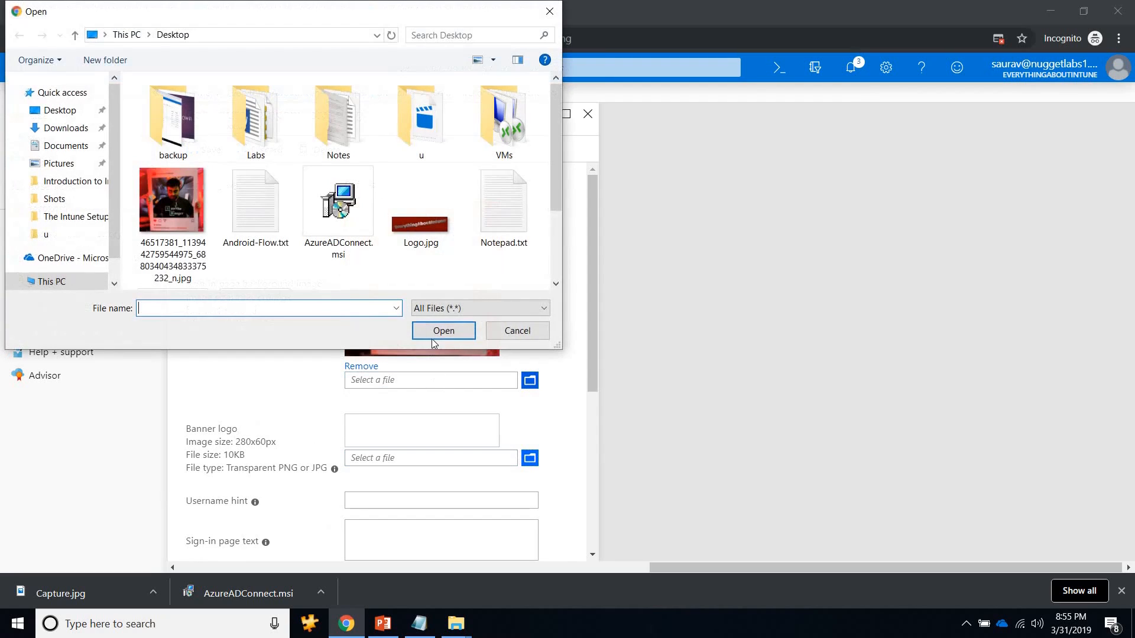
pyautogui.click(429, 244)
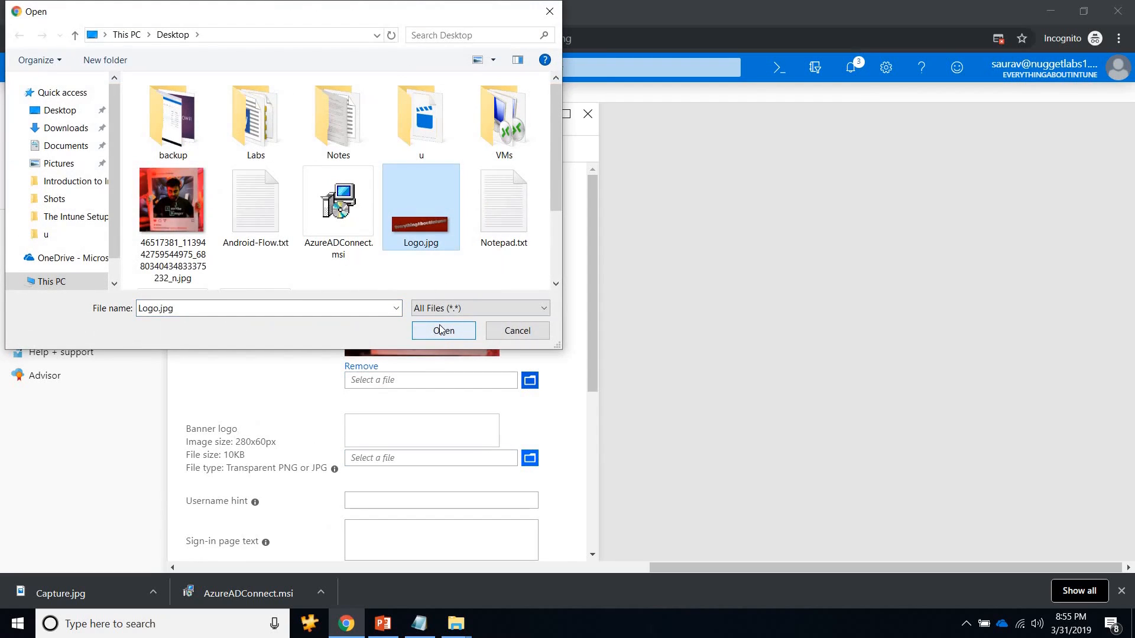
pyautogui.click(440, 329)
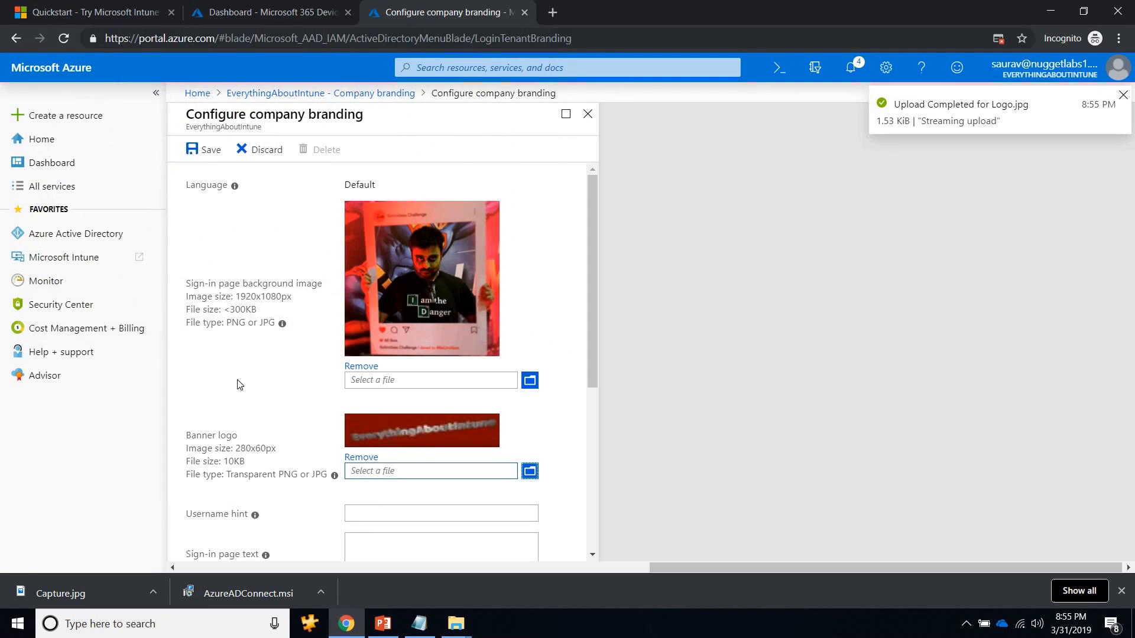
pyautogui.click(251, 314)
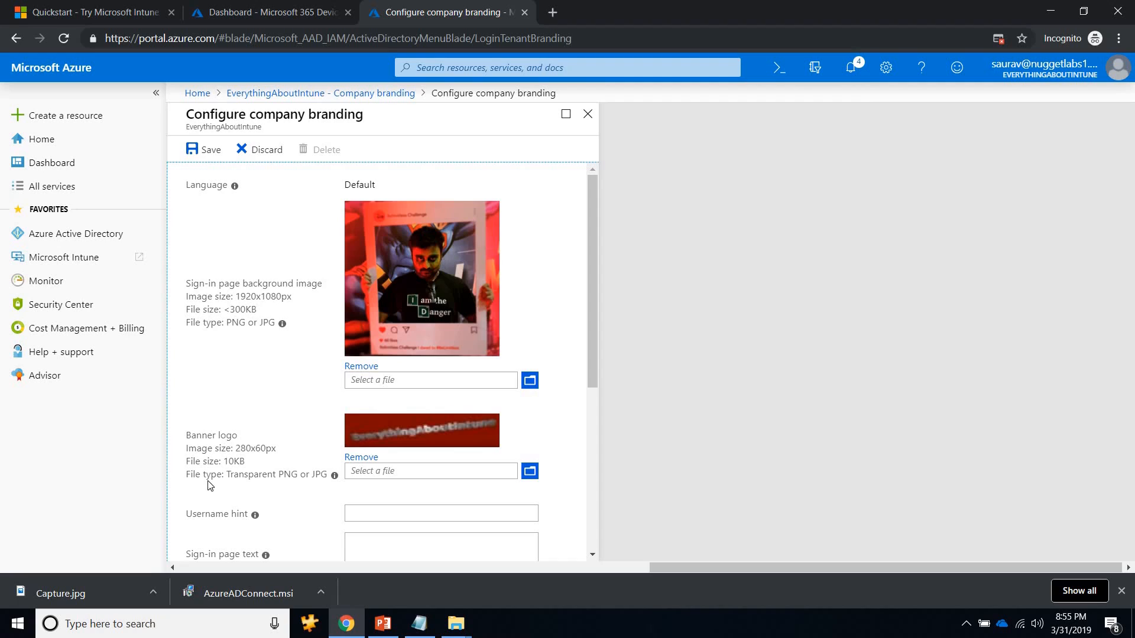
pyautogui.scroll(-1, 228, 400)
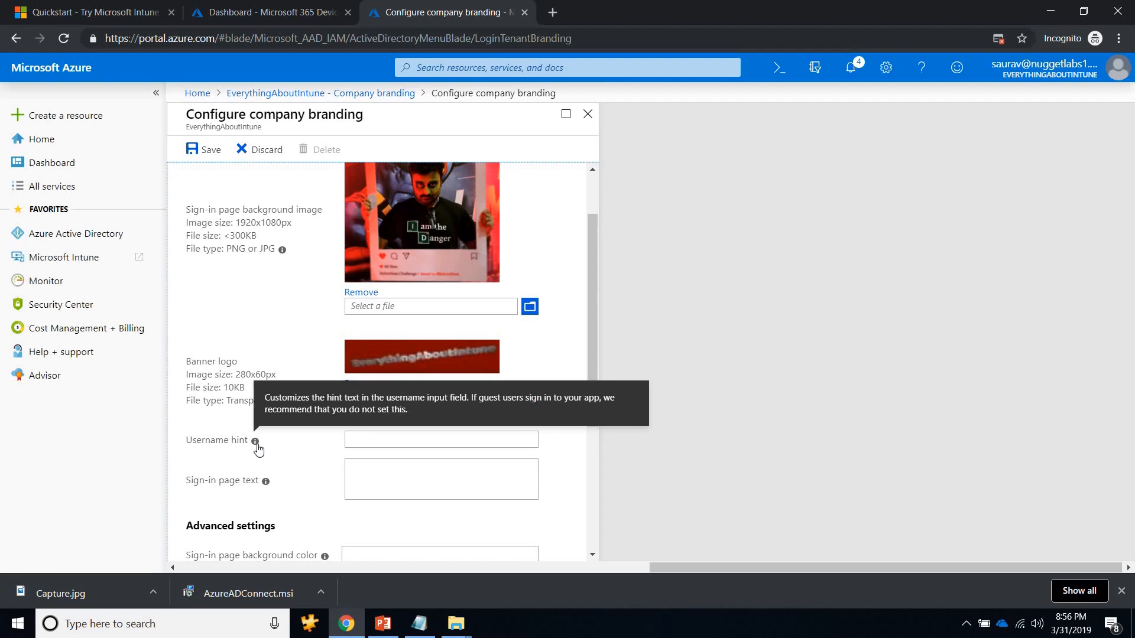
# Enter the tenant's onmicrosoft domain as username hint and 'EverythingAboutIntune' as sign-in page text
pyautogui.click(376, 442)
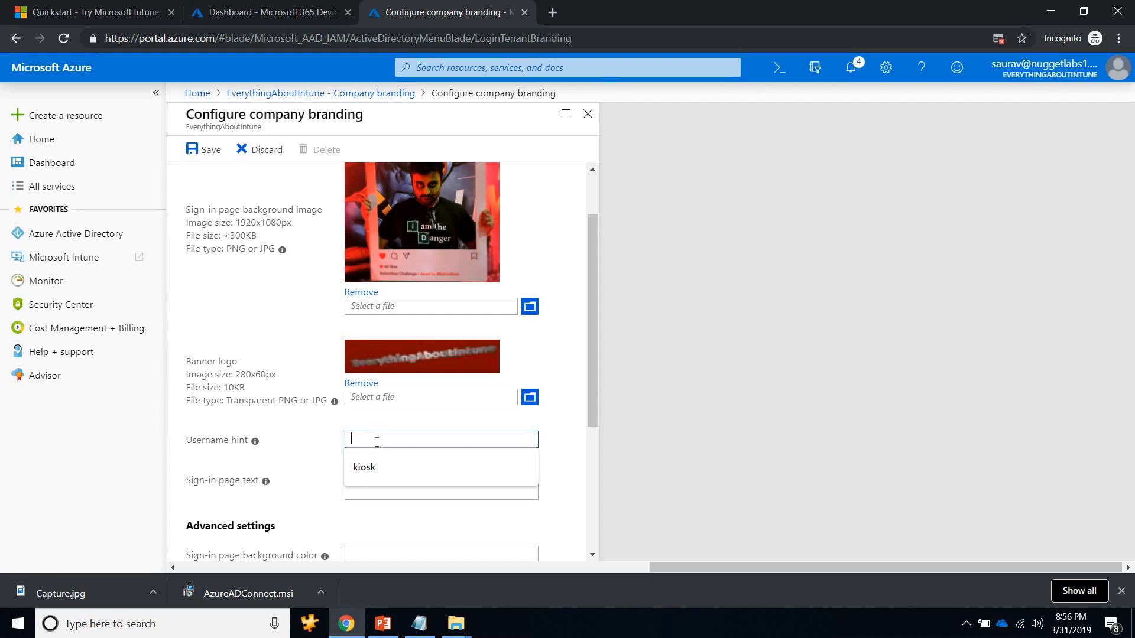
pyautogui.write('@')
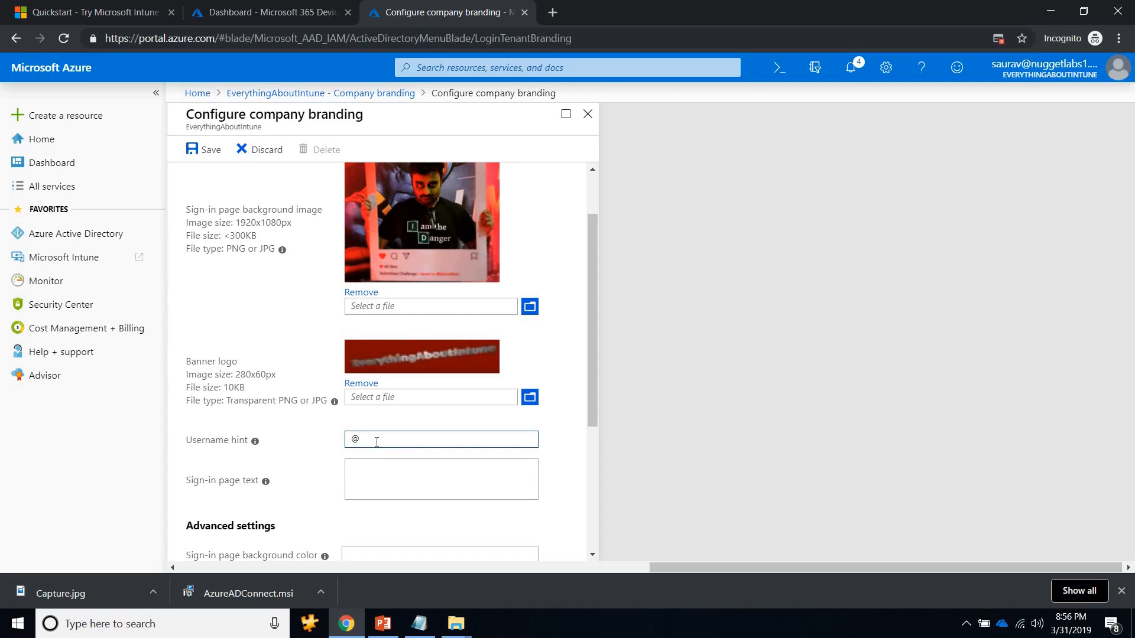
pyautogui.write('nuggetlabs1.onmicrosoft.com')
pyautogui.scroll(-2, 377, 446)
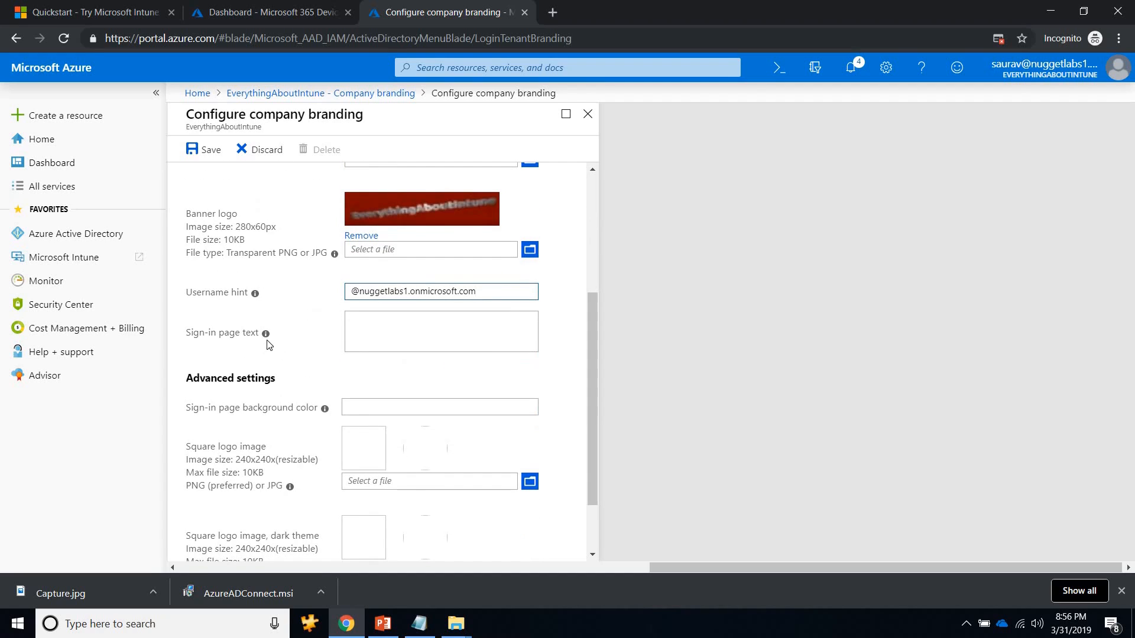
pyautogui.click(395, 330)
pyautogui.write('E')
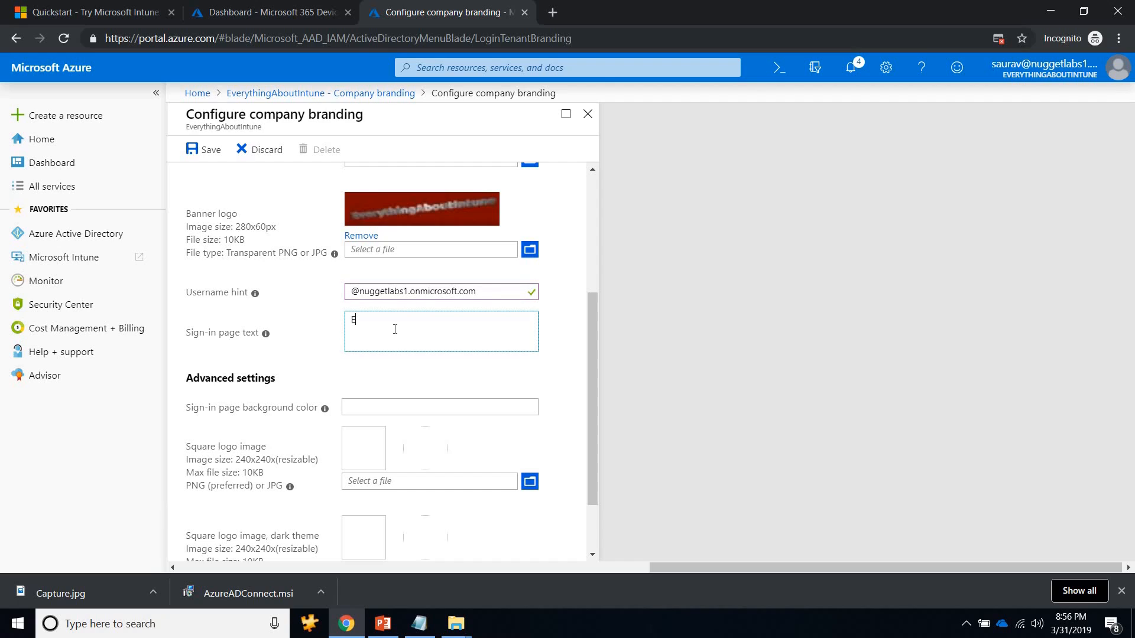
pyautogui.write('verythingAboutIntune')
pyautogui.scroll(-1, 330, 406)
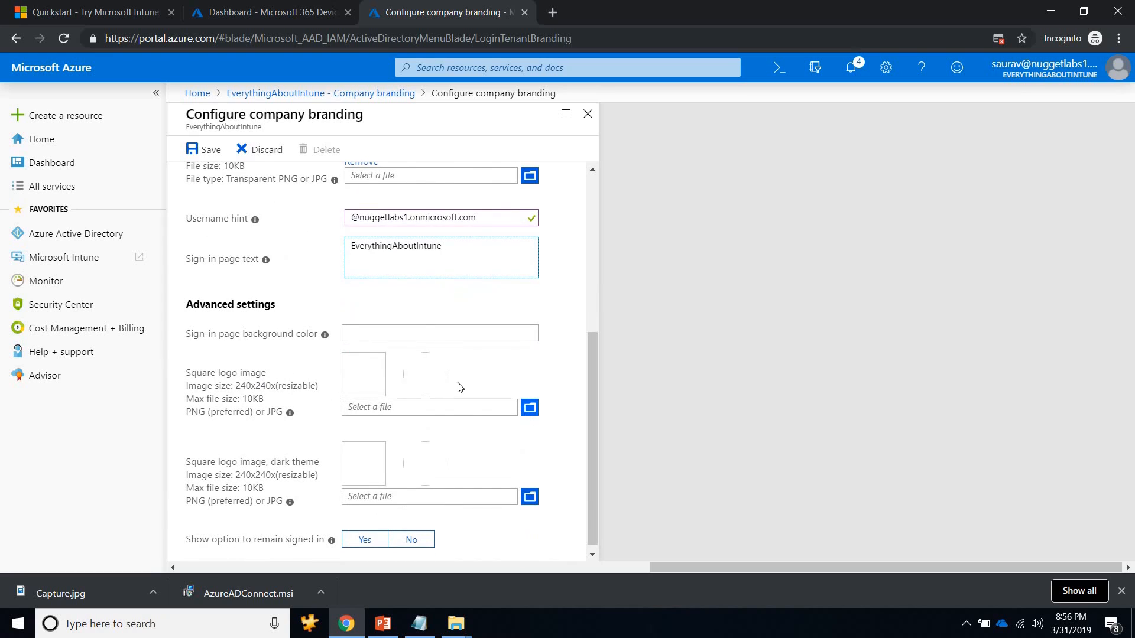
# Upload Logo.jpg as the square logo image
pyautogui.click(460, 408)
pyautogui.click(421, 207)
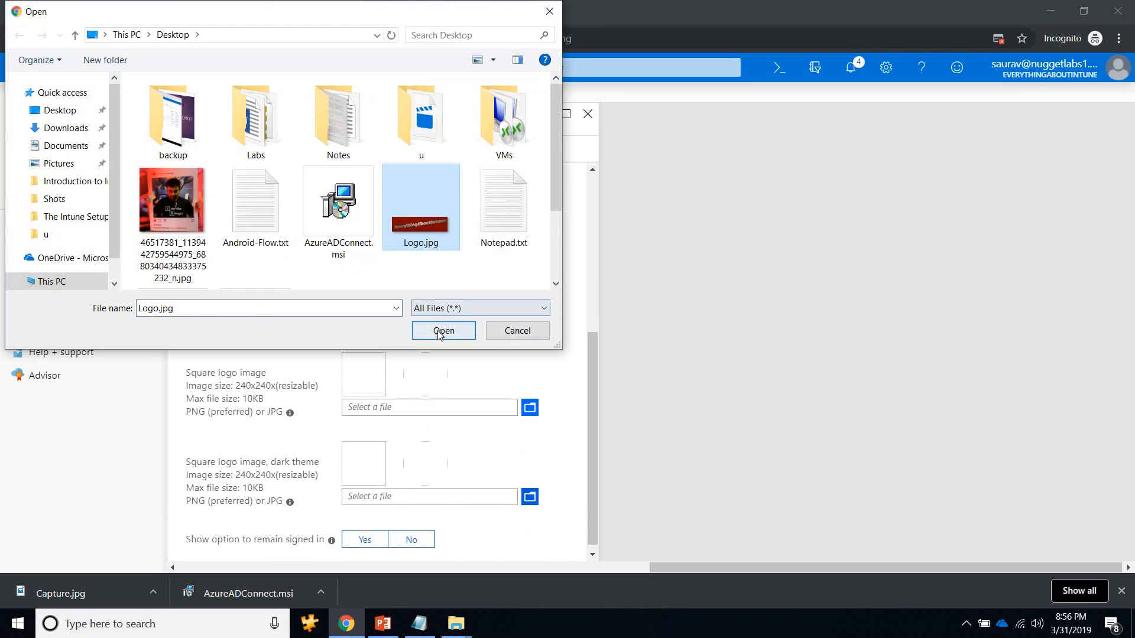
pyautogui.click(443, 331)
pyautogui.scroll(-1, 379, 491)
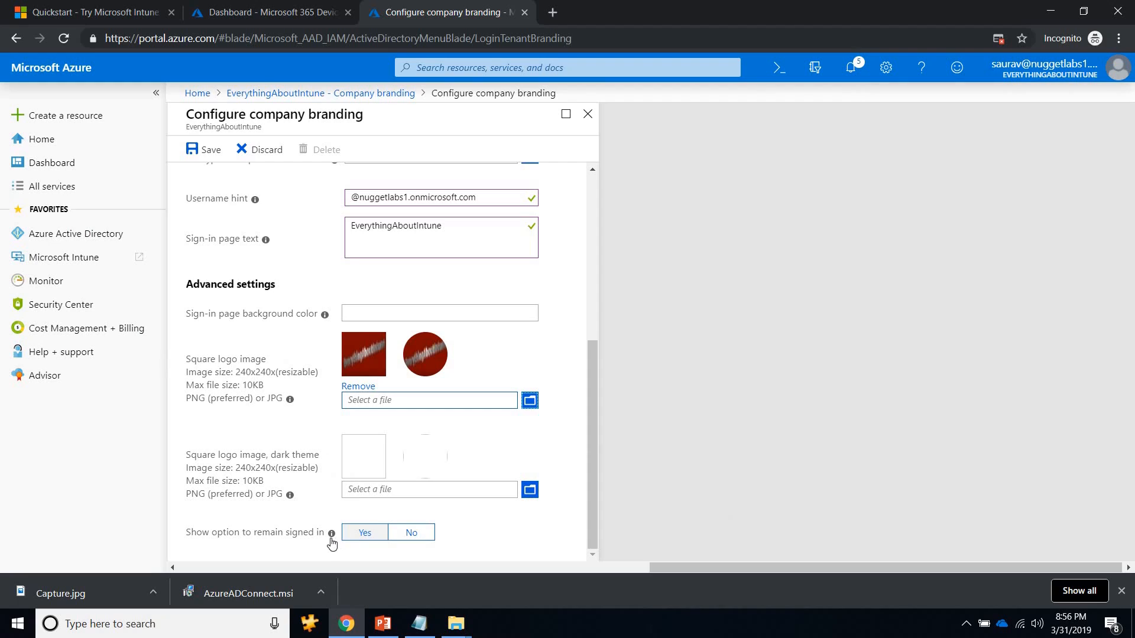
# Set Show option to remain signed in to Yes and save the default branding
pyautogui.moveTo(332, 544)
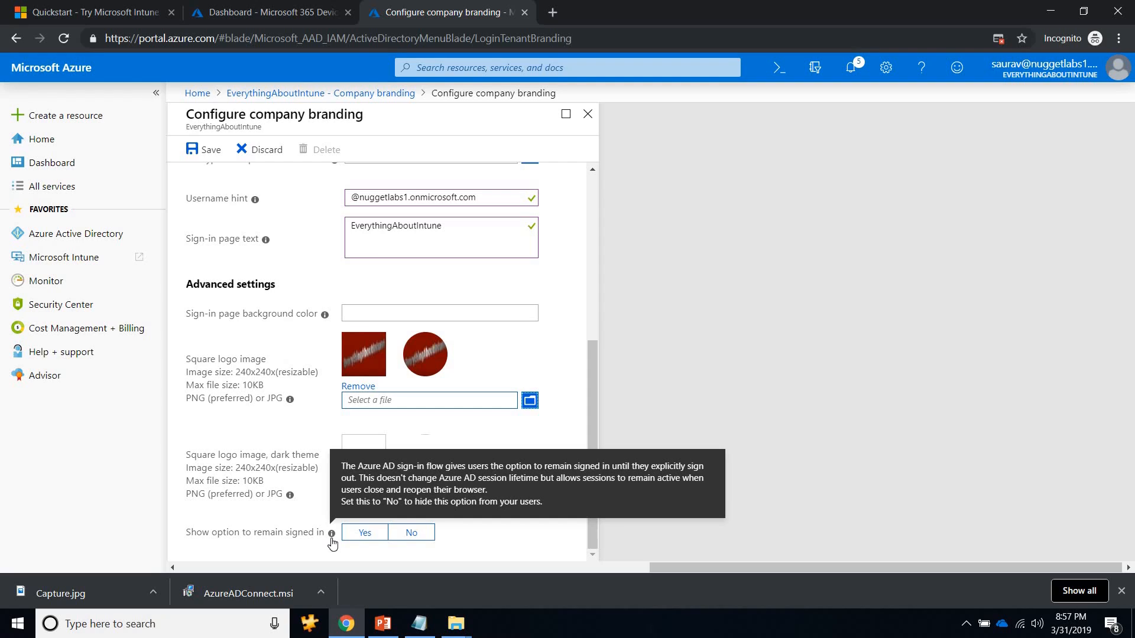
pyautogui.click(364, 532)
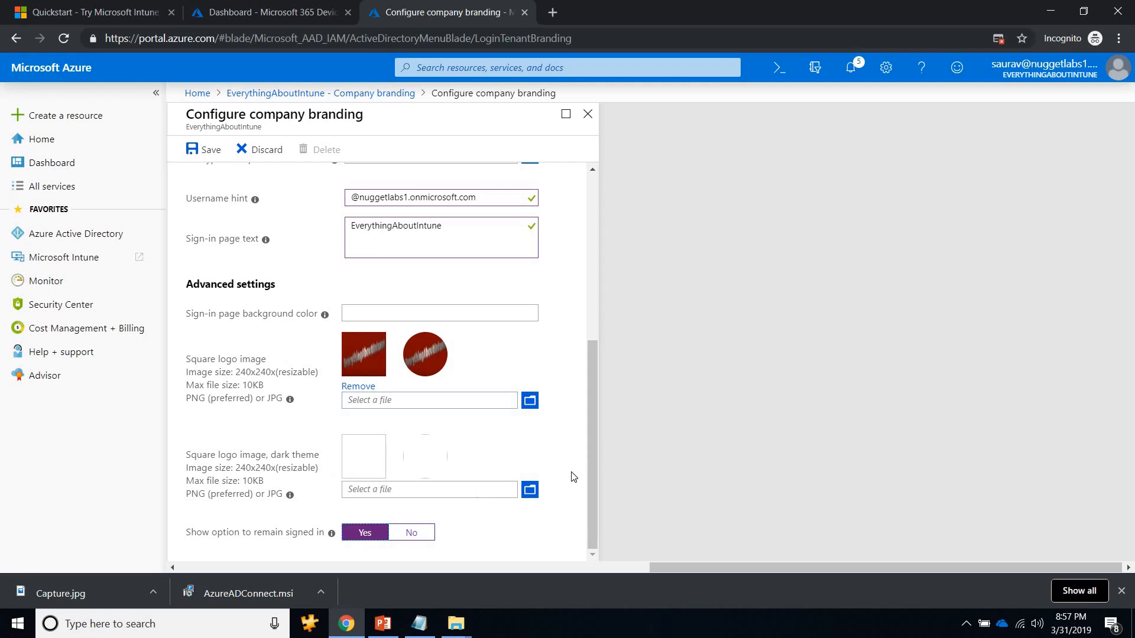
pyautogui.click(198, 151)
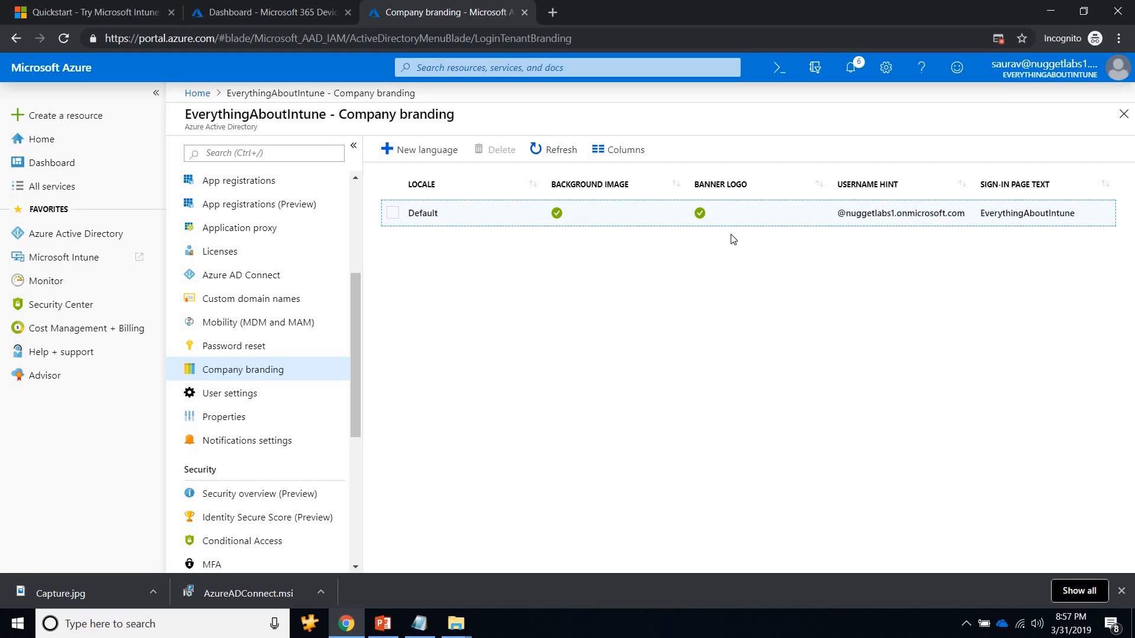
# Add a new branding language and choose français (France)
pyautogui.click(414, 155)
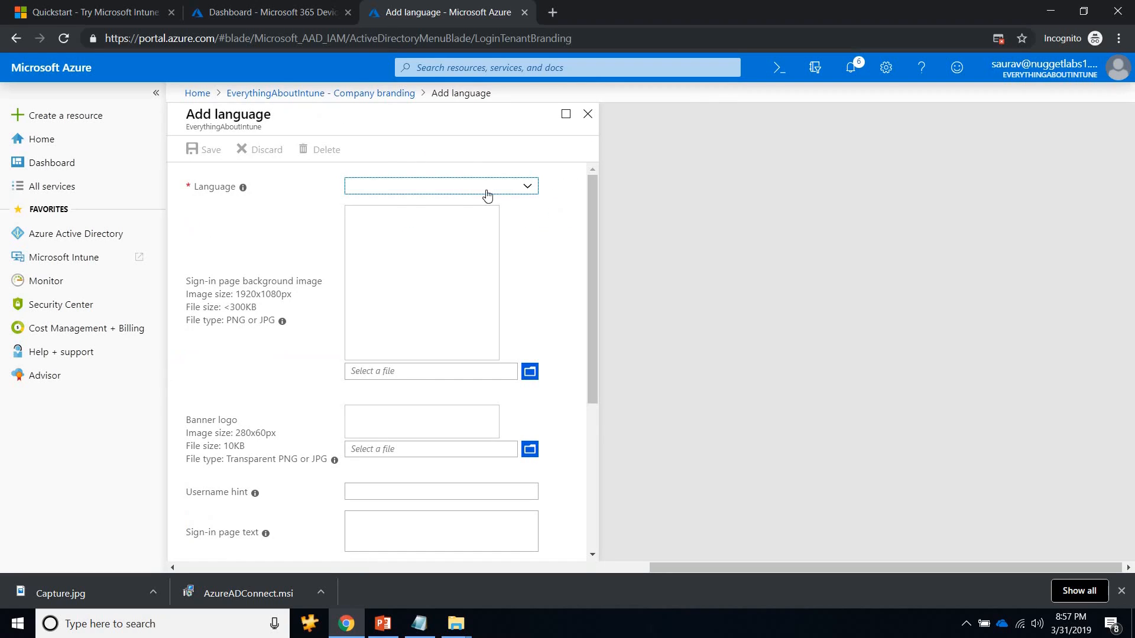
pyautogui.click(485, 191)
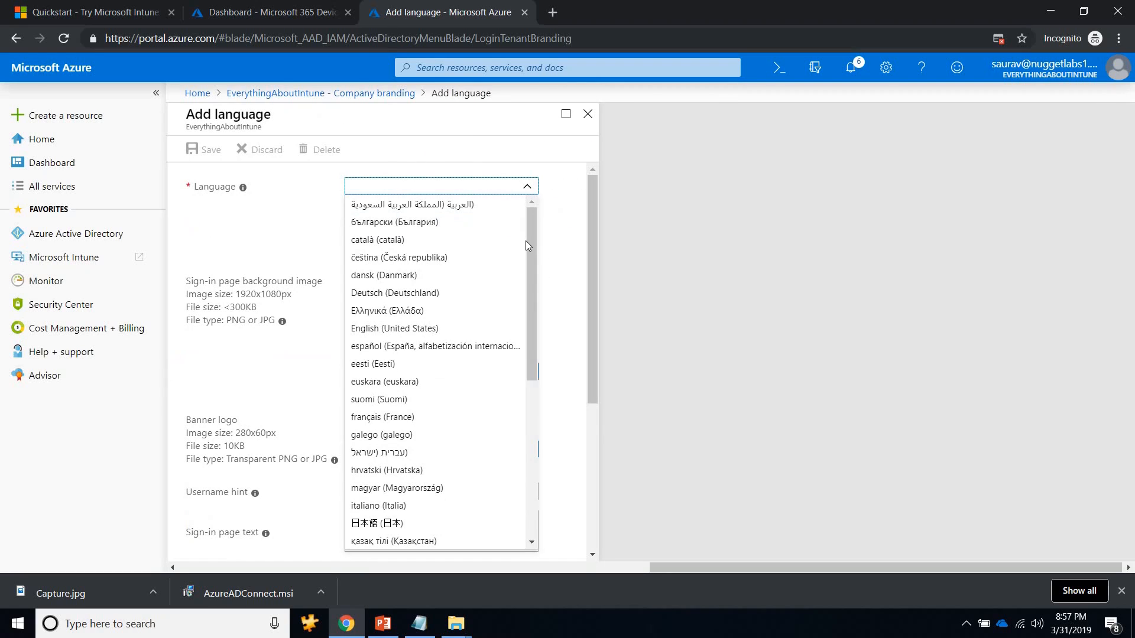
pyautogui.moveTo(530, 241); pyautogui.dragTo(520, 402)
pyautogui.scroll(-2, 521, 408)
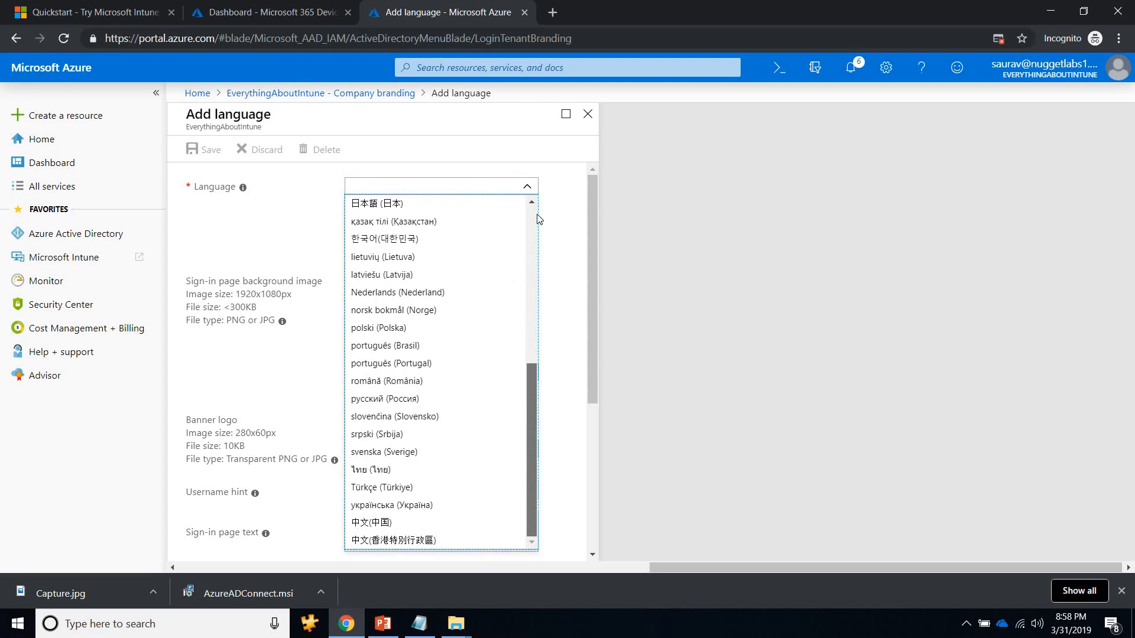
pyautogui.scroll(5, 536, 214)
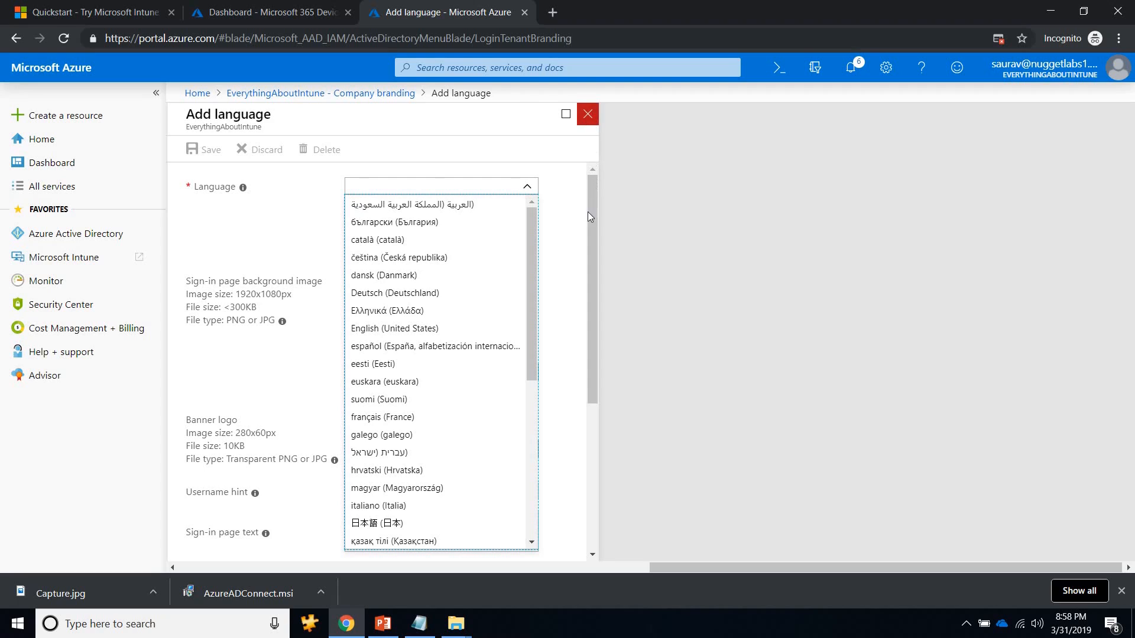
pyautogui.click(580, 230)
pyautogui.scroll(-4, 380, 393)
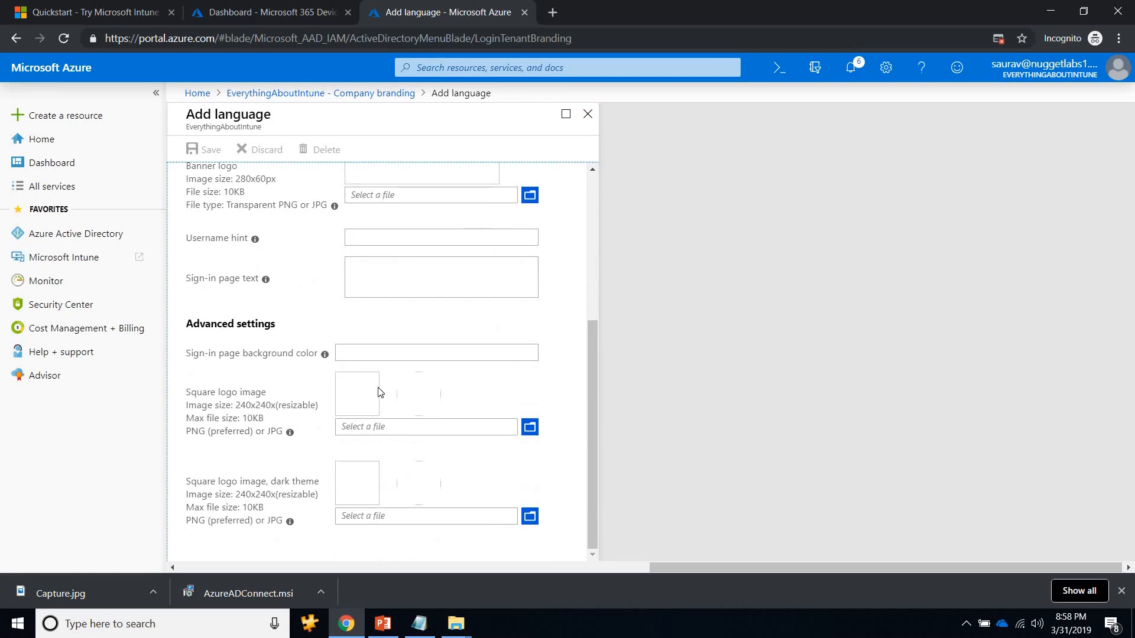
pyautogui.scroll(4, 380, 392)
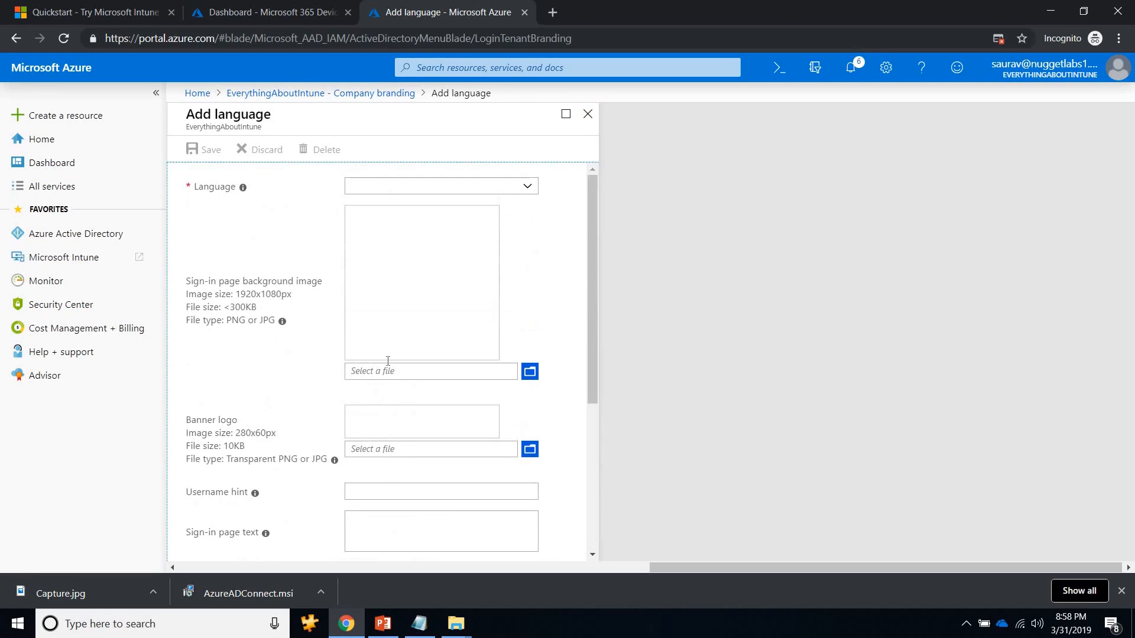
pyautogui.click(480, 188)
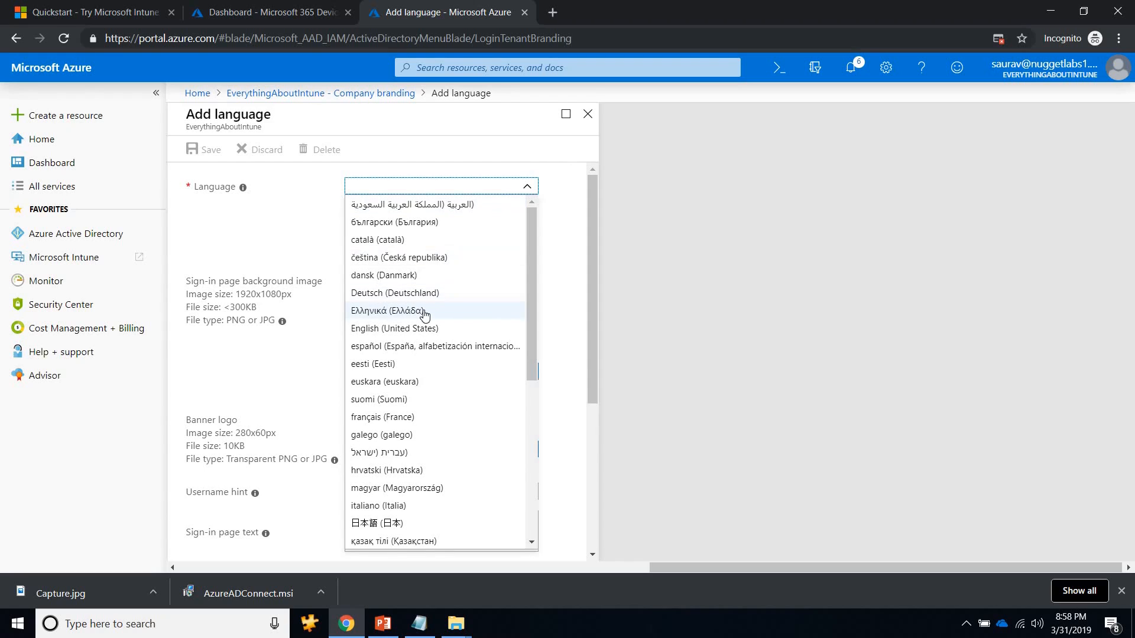
pyautogui.scroll(-3, 424, 314)
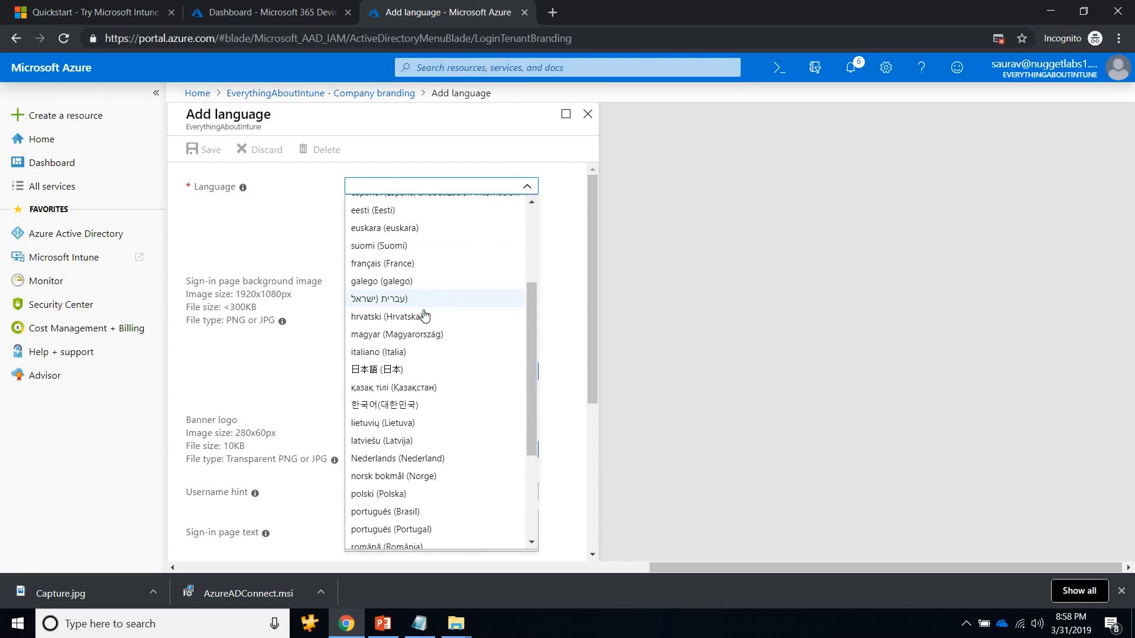
pyautogui.scroll(-3, 425, 315)
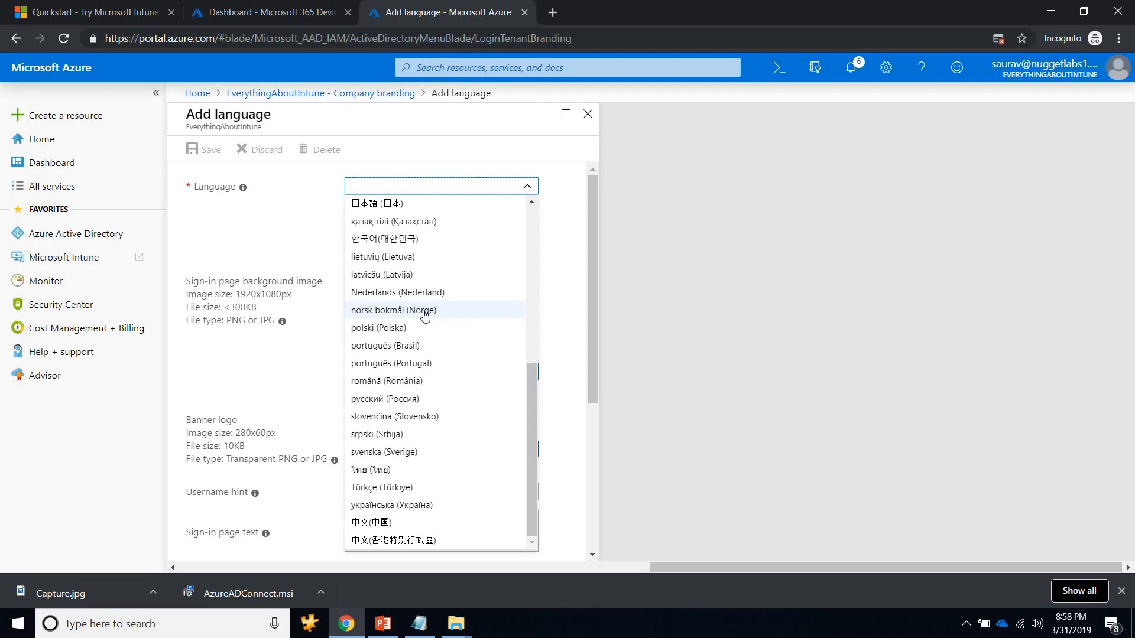
pyautogui.scroll(5, 424, 314)
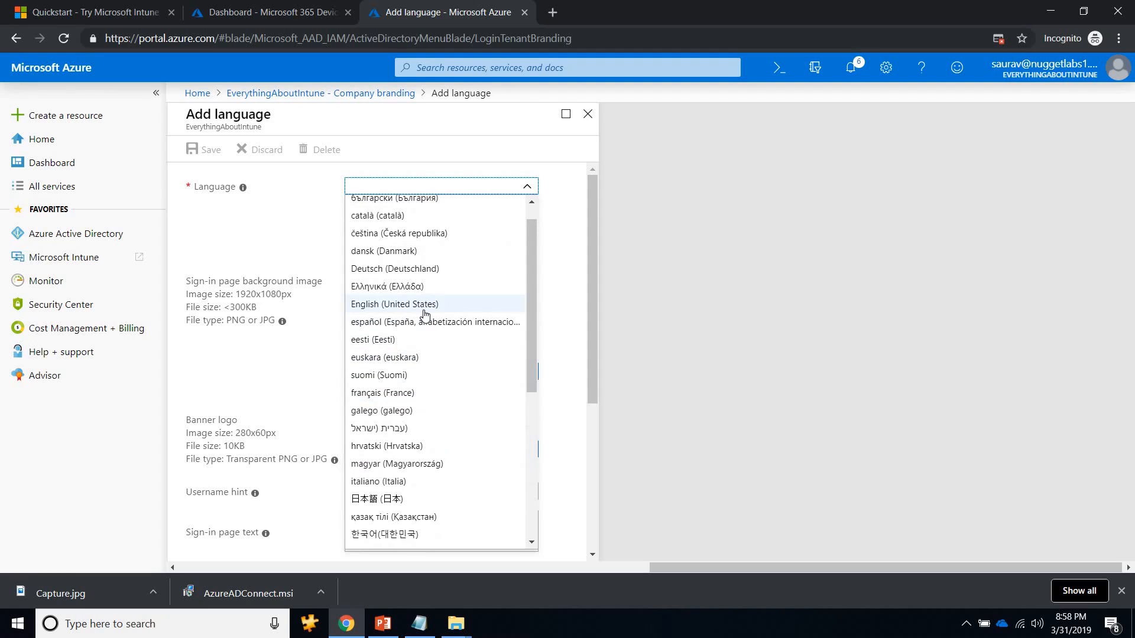
pyautogui.scroll(1, 424, 314)
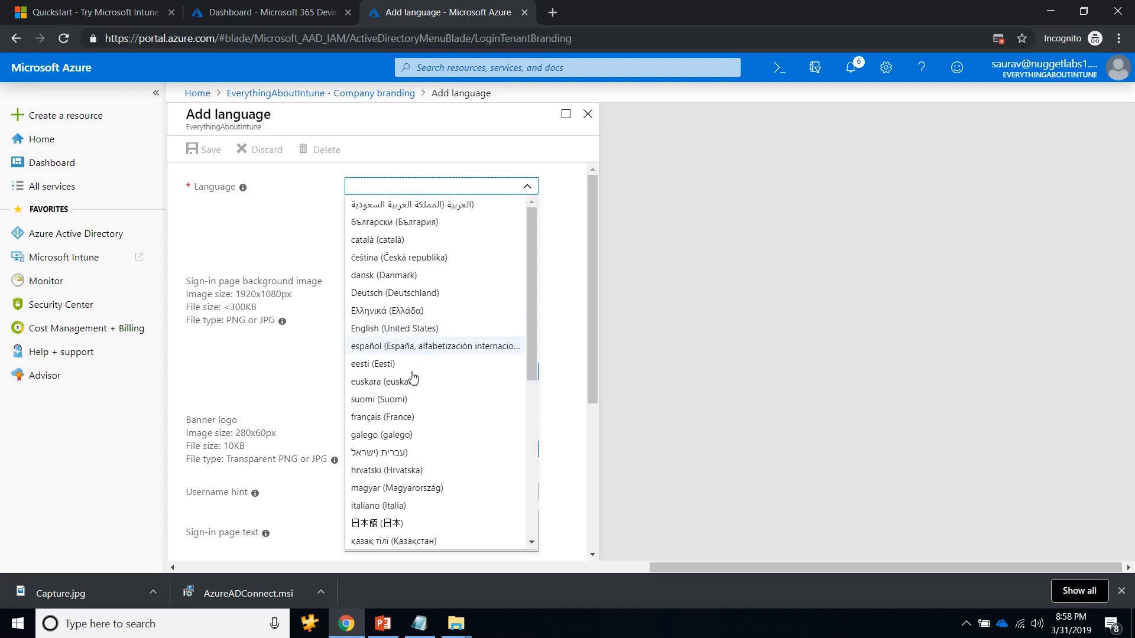
pyautogui.click(405, 418)
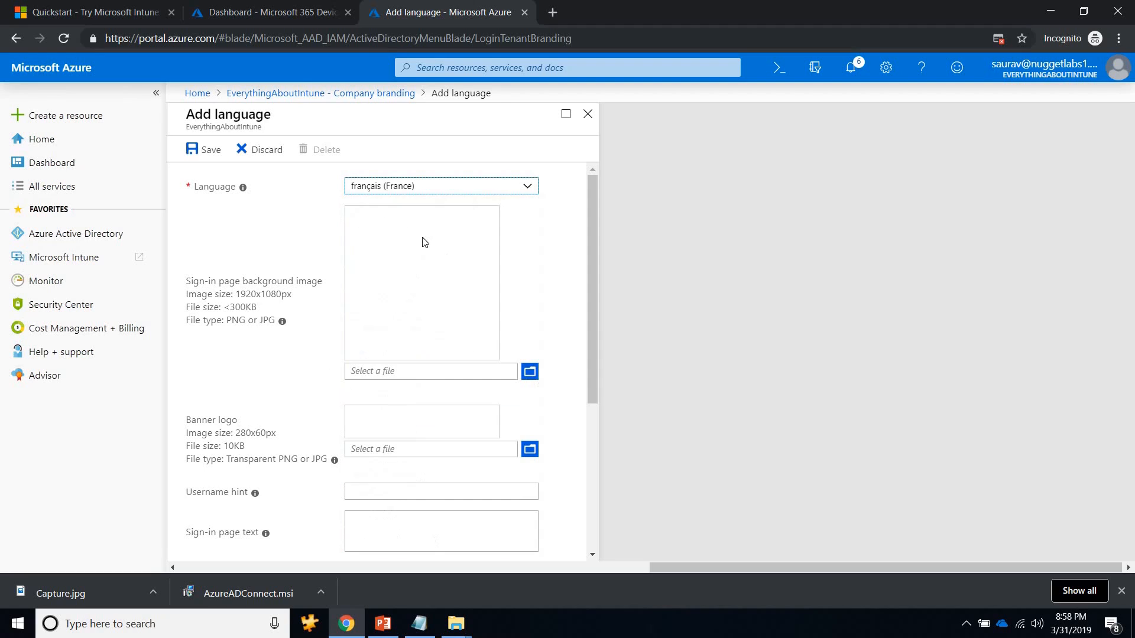
# Upload the photo as background image and Logo.jpg as banner logo
pyautogui.click(493, 371)
pyautogui.click(177, 201)
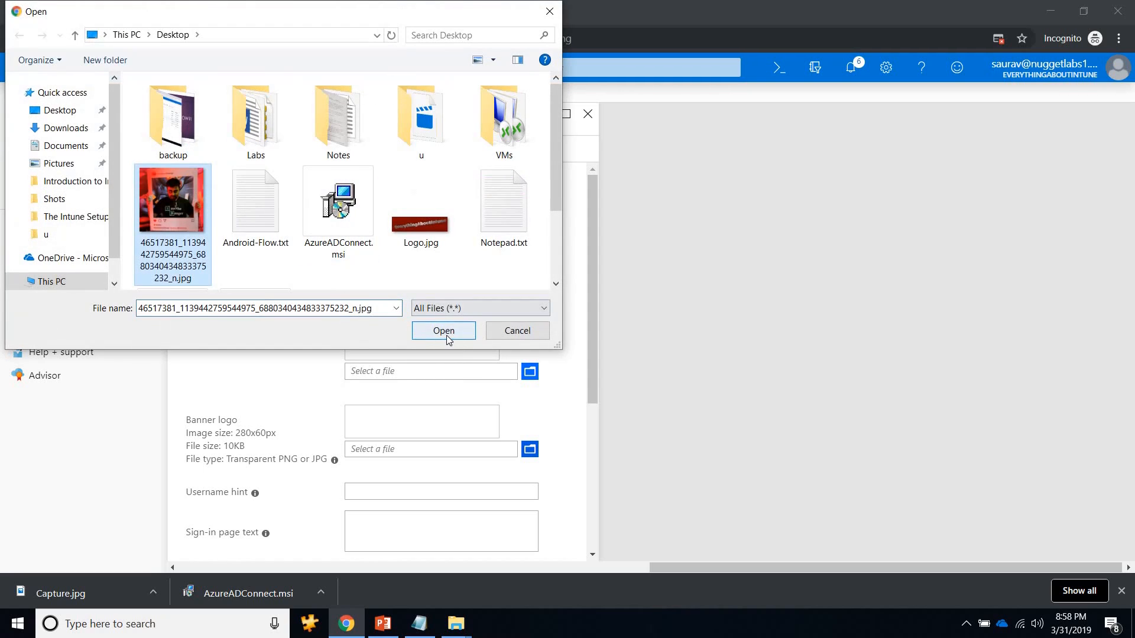
pyautogui.click(444, 331)
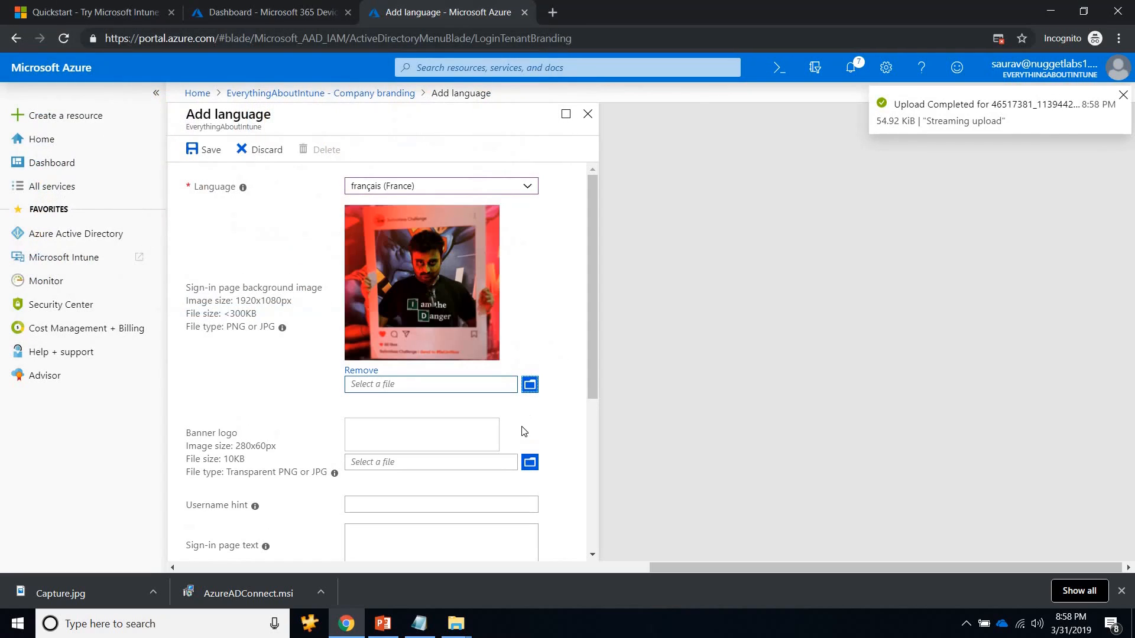
pyautogui.click(529, 463)
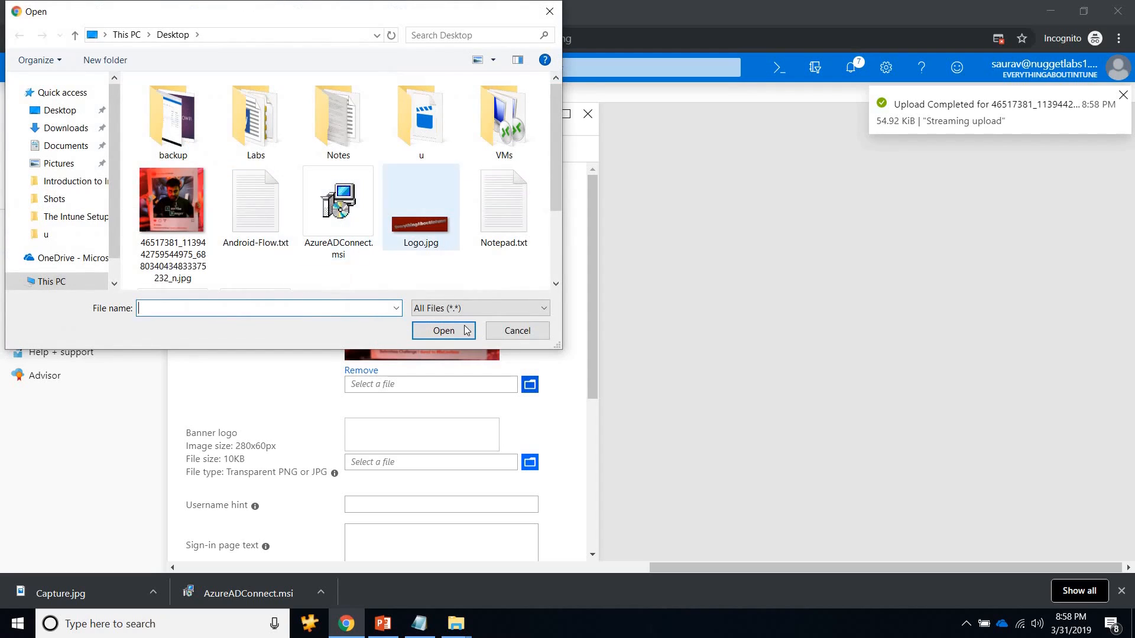
pyautogui.click(420, 207)
pyautogui.click(455, 330)
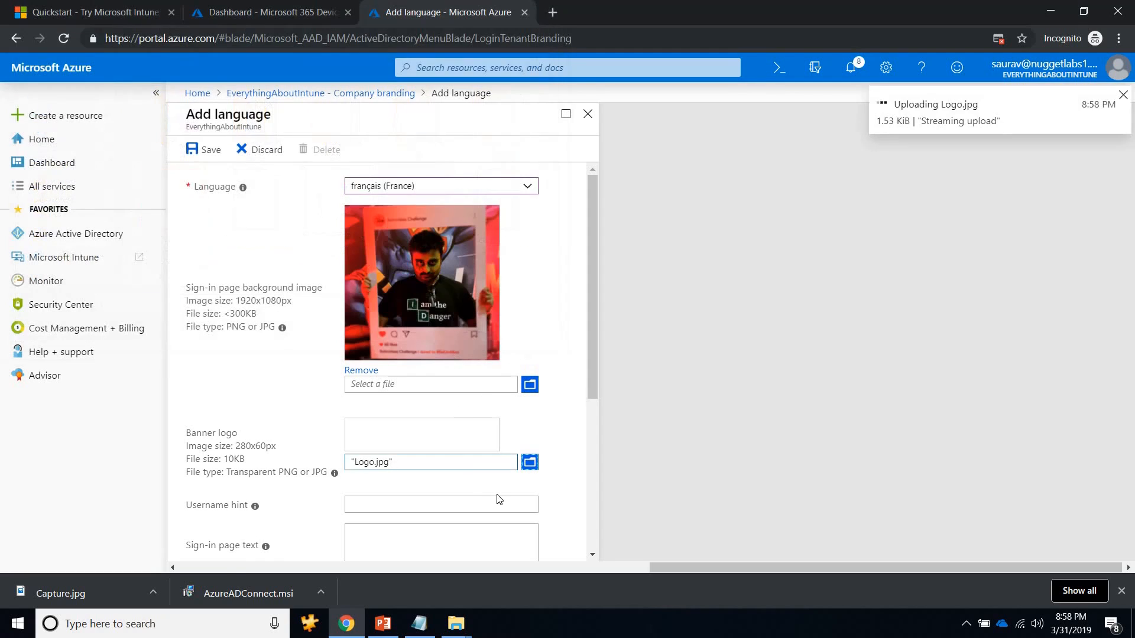
pyautogui.scroll(-4, 397, 368)
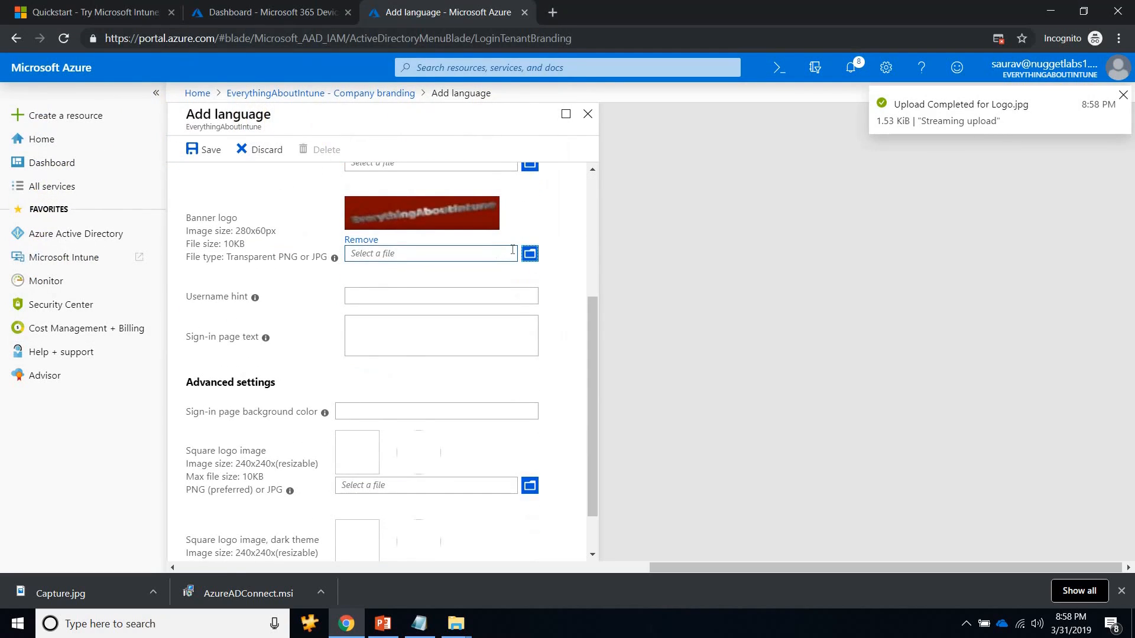
# Enter the tenant onmicrosoft domain as username hint and 'EverythingAboutIntune' as sign-in text
pyautogui.click(403, 298)
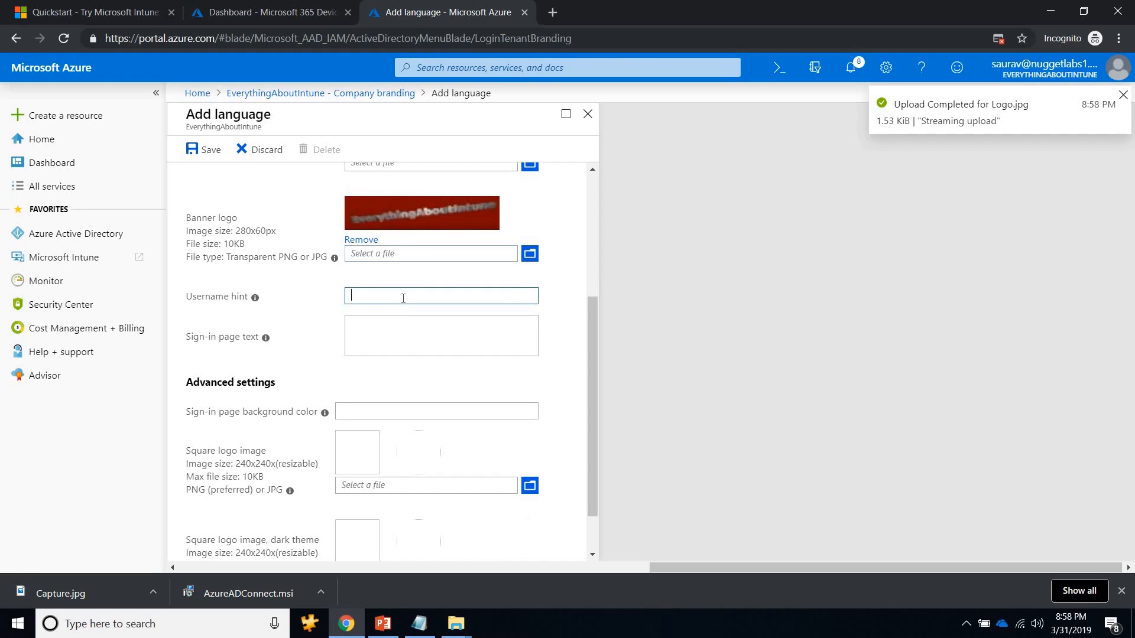
pyautogui.write('@nu')
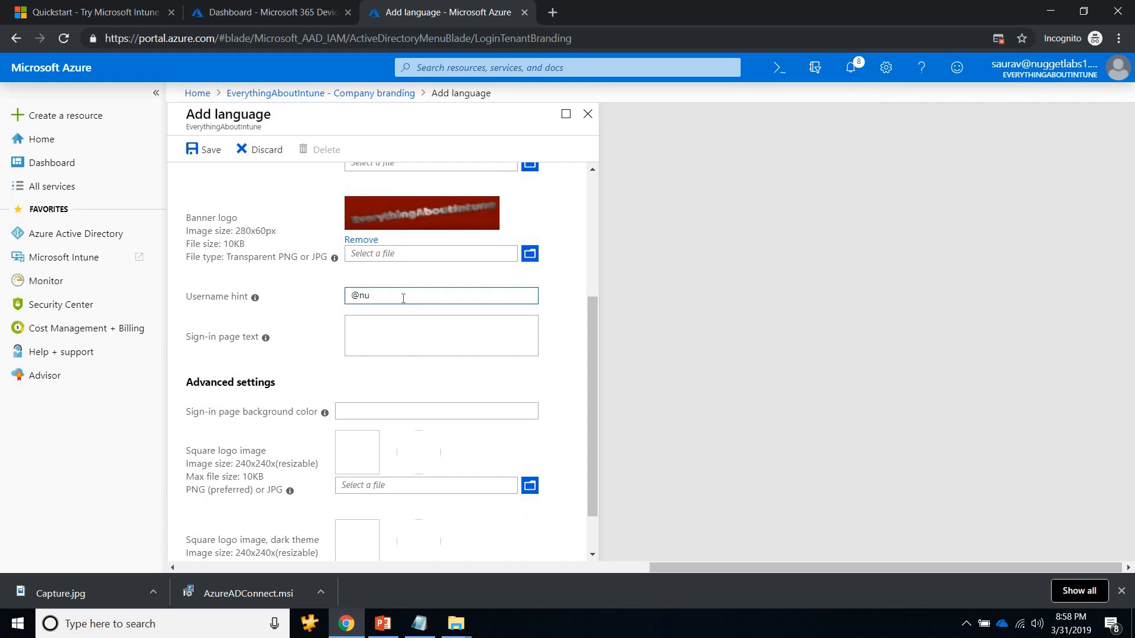
pyautogui.write('geetlbas1.onmicrosoft.com')
pyautogui.press('Tab')
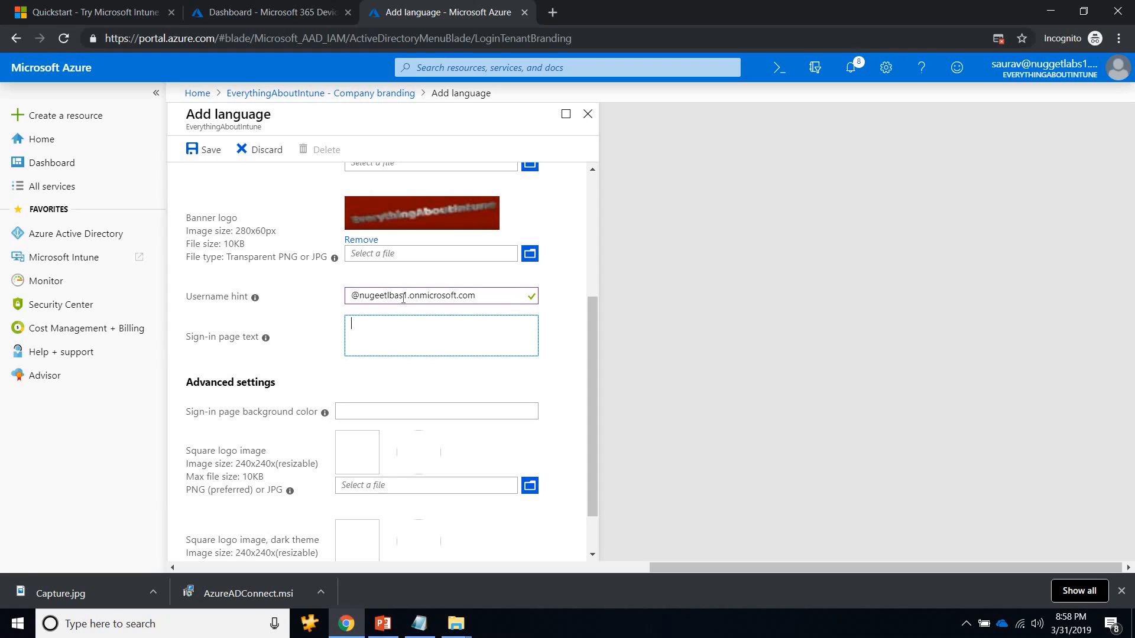
pyautogui.write('EverythingAboutIntune')
# Upload Logo.jpg as the square logo image
pyautogui.scroll(-1, 380, 335)
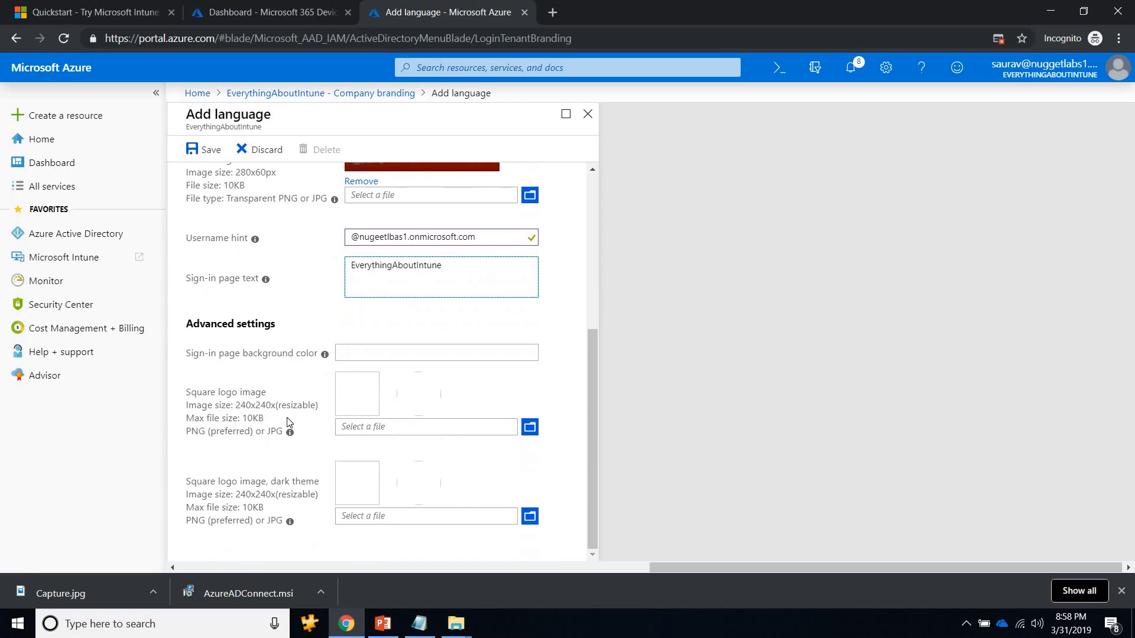
pyautogui.click(530, 428)
pyautogui.doubleClick(420, 204)
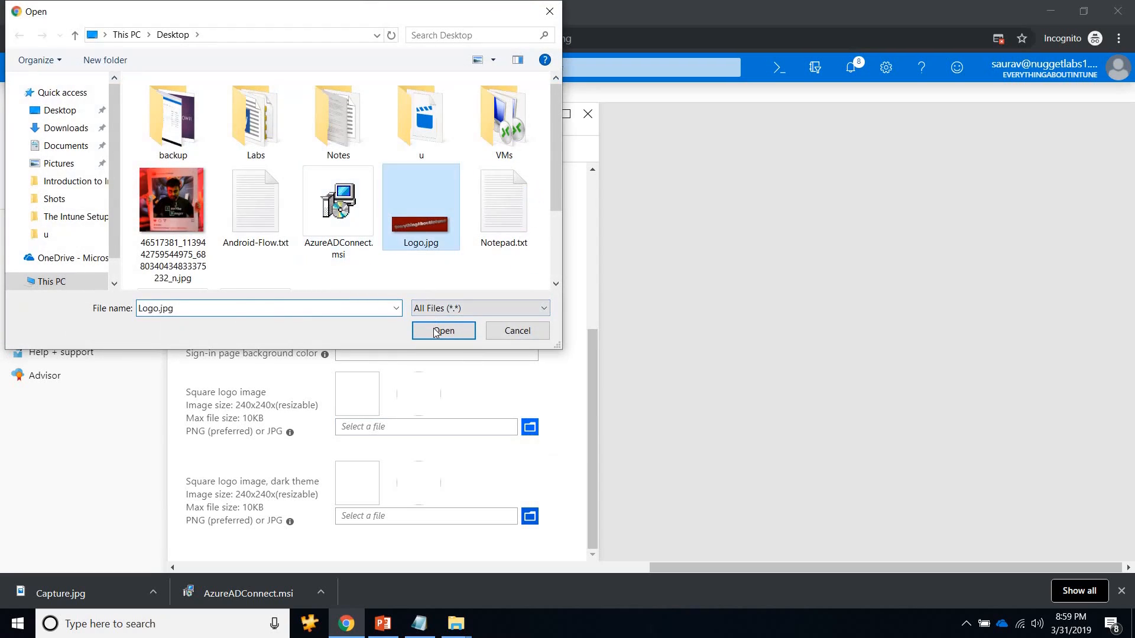
pyautogui.scroll(-1, 437, 408)
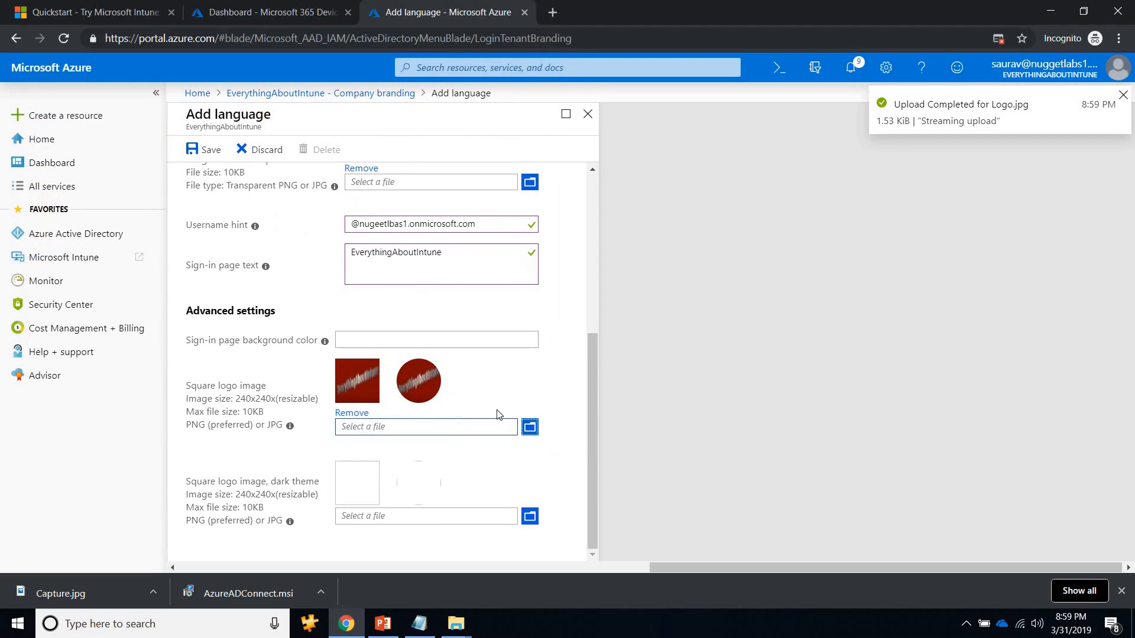
# Save the français (France) branding and return to the Company branding list
pyautogui.click(215, 155)
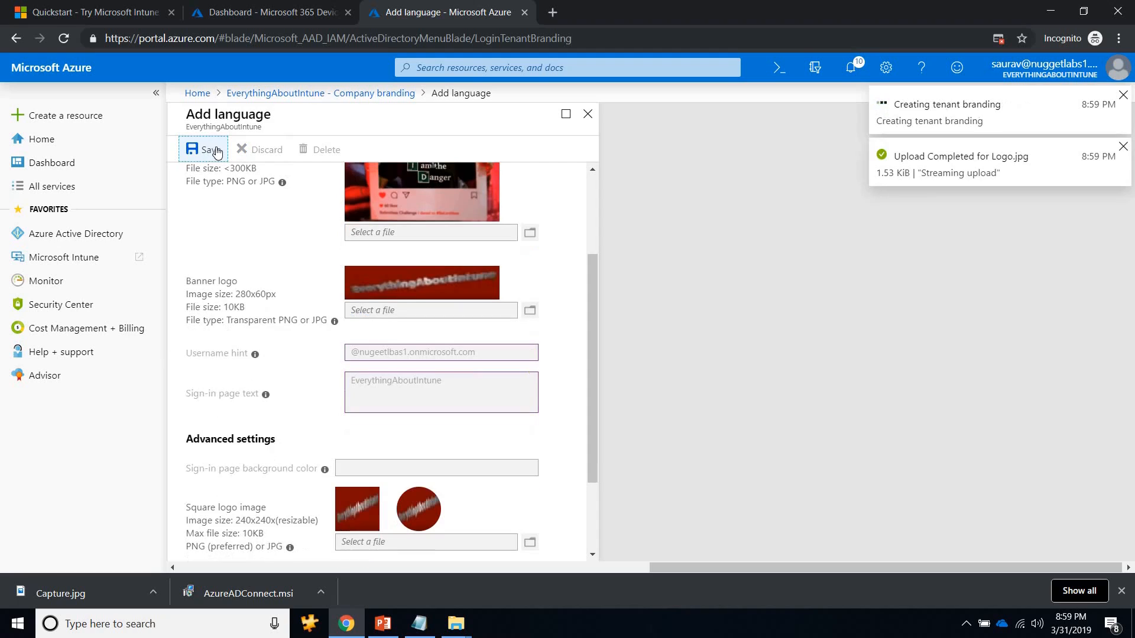
pyautogui.scroll(3, 499, 332)
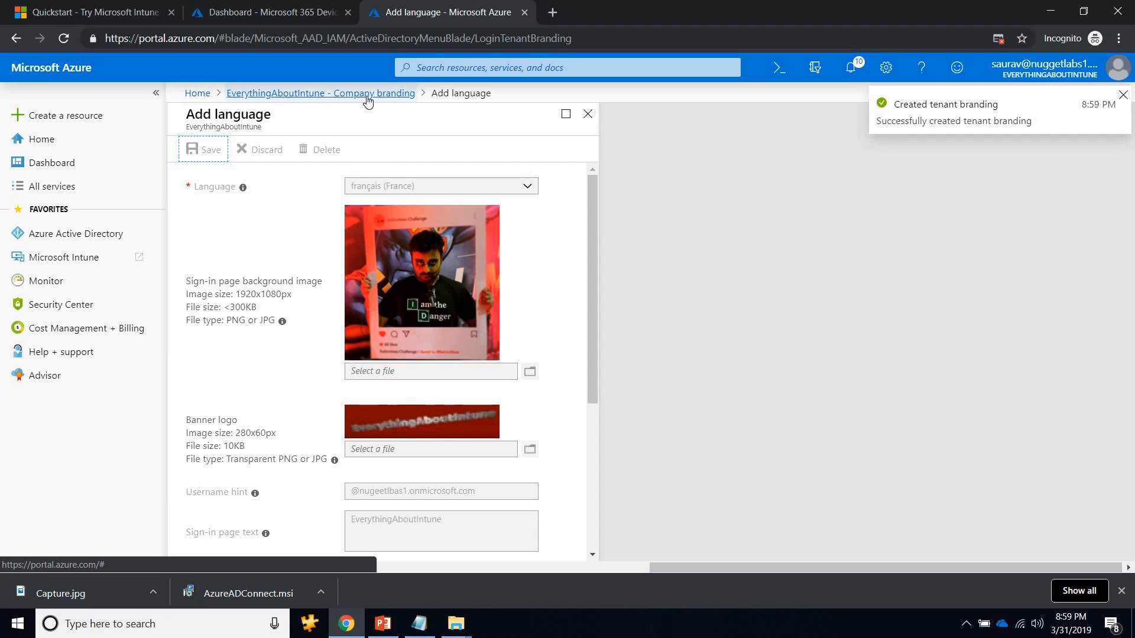
pyautogui.click(367, 95)
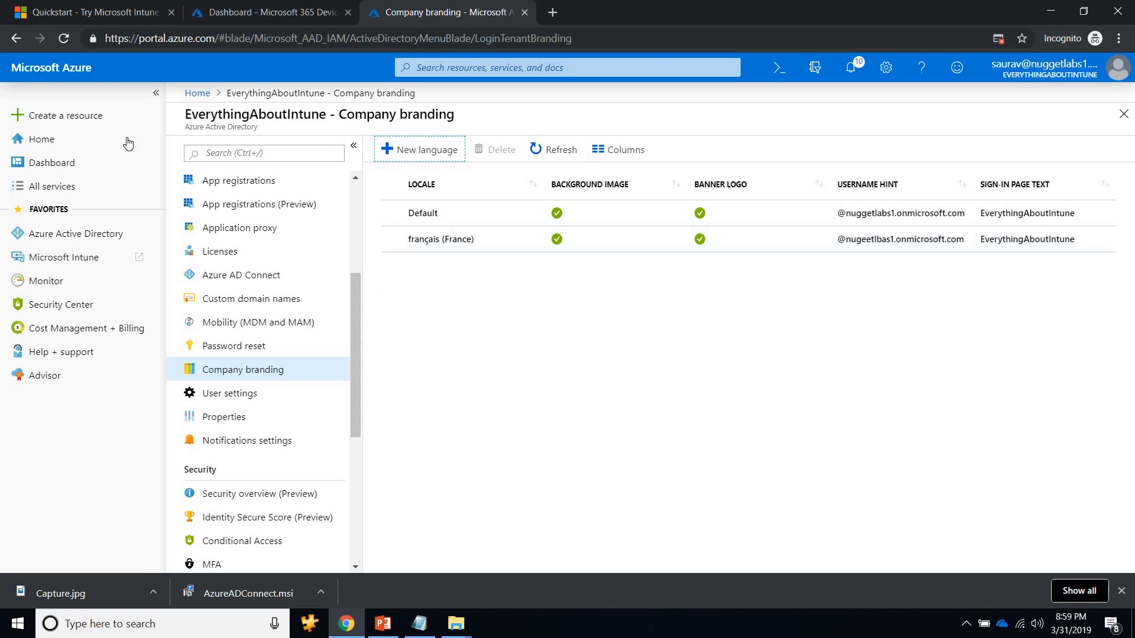
# Present the PowerPoint deck from Supported devices through Enable device enrollment, then leave the slideshow
pyautogui.click(383, 624)
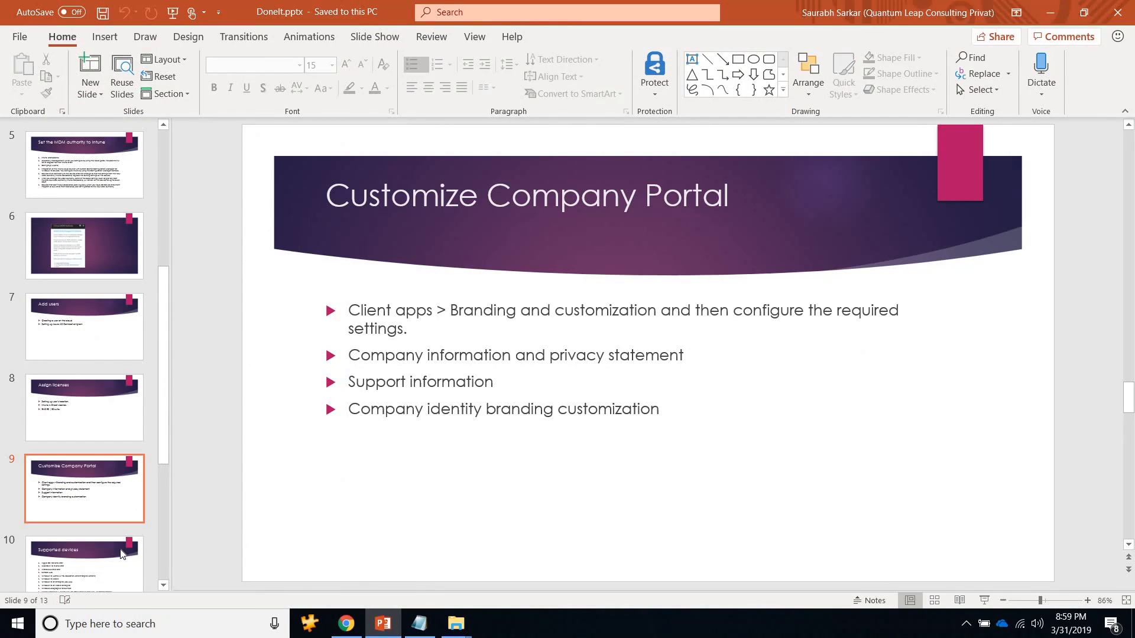
pyautogui.click(96, 576)
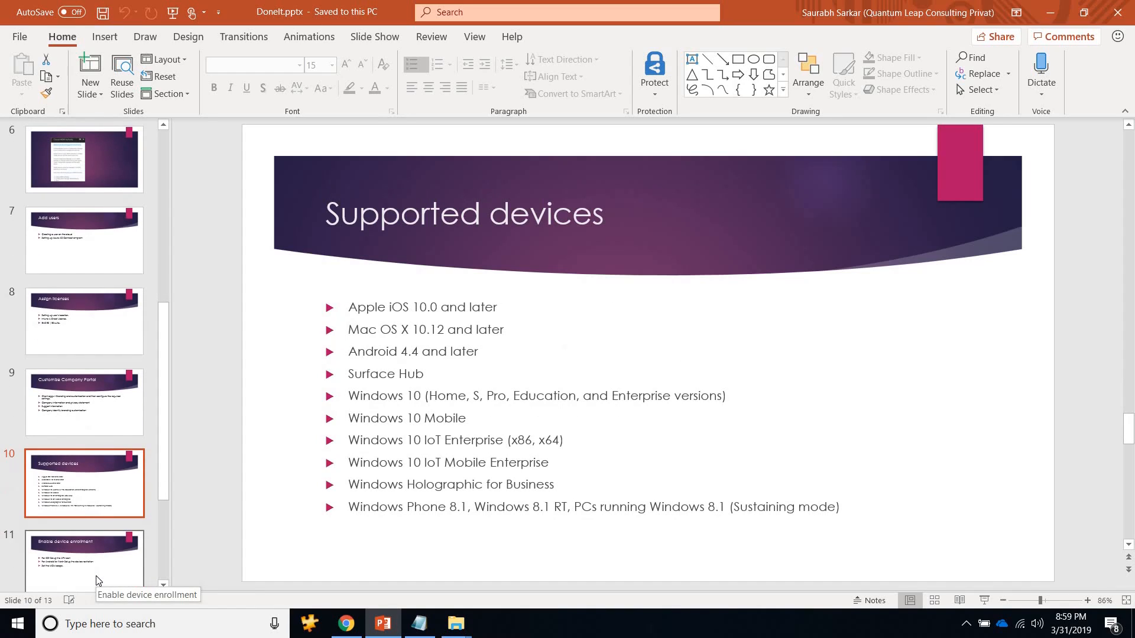
pyautogui.click(985, 600)
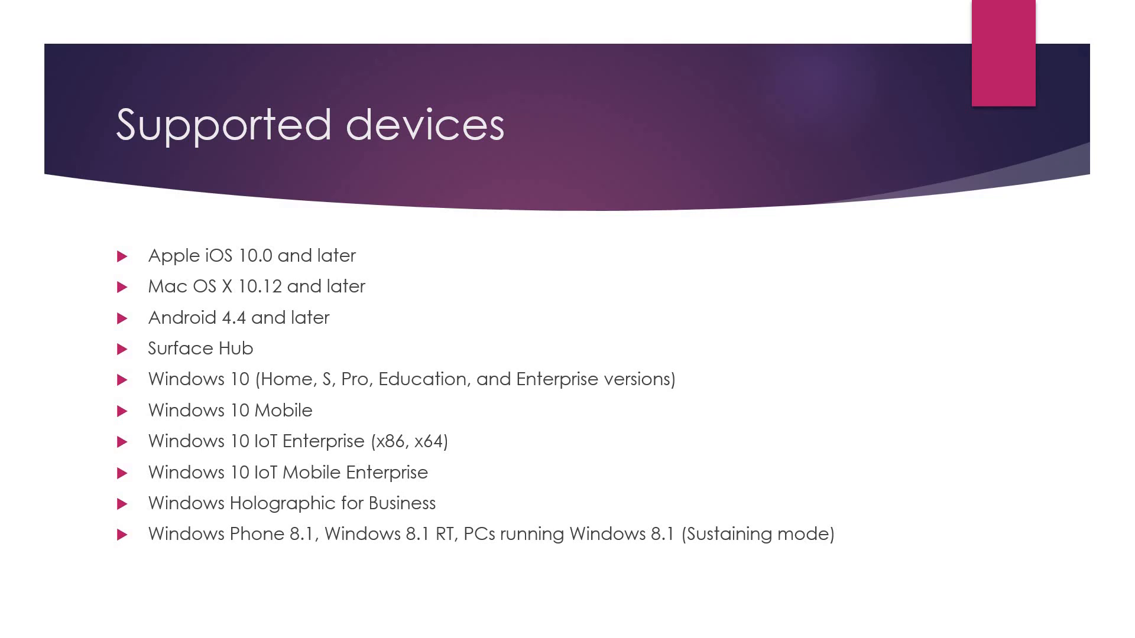
pyautogui.press('Right')
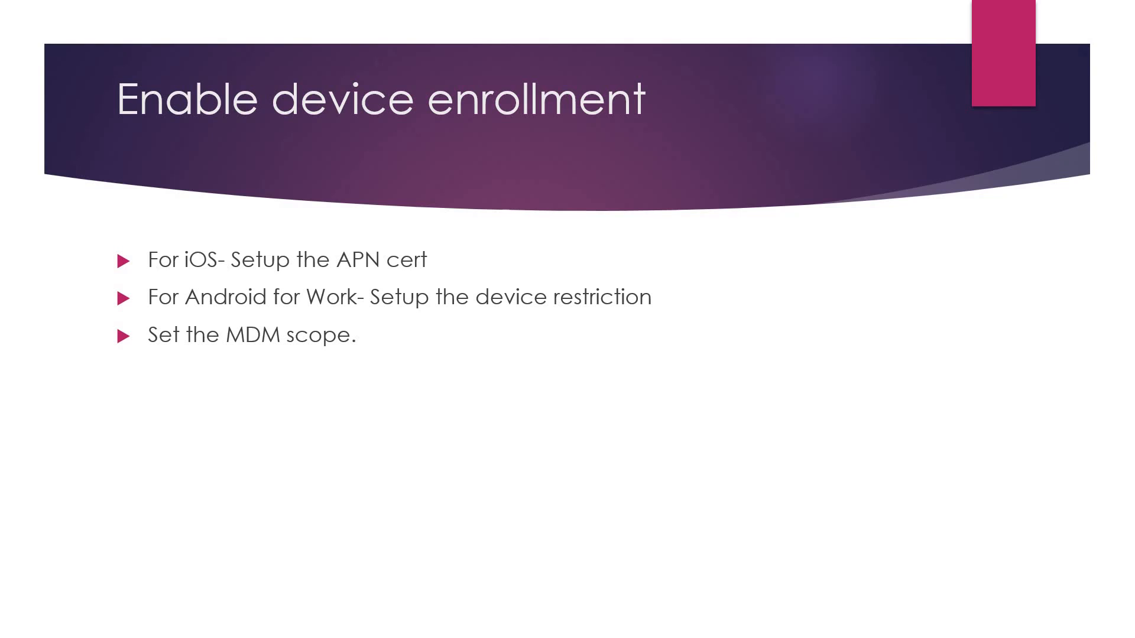
pyautogui.press('Right')
pyautogui.press('Left')
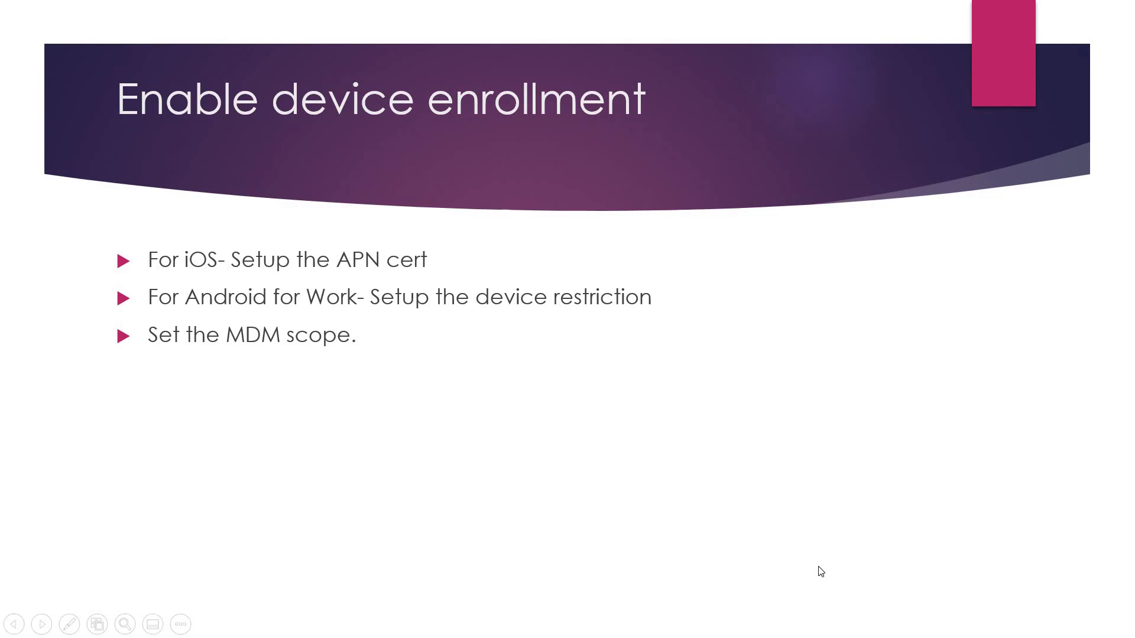
pyautogui.press('super+d')
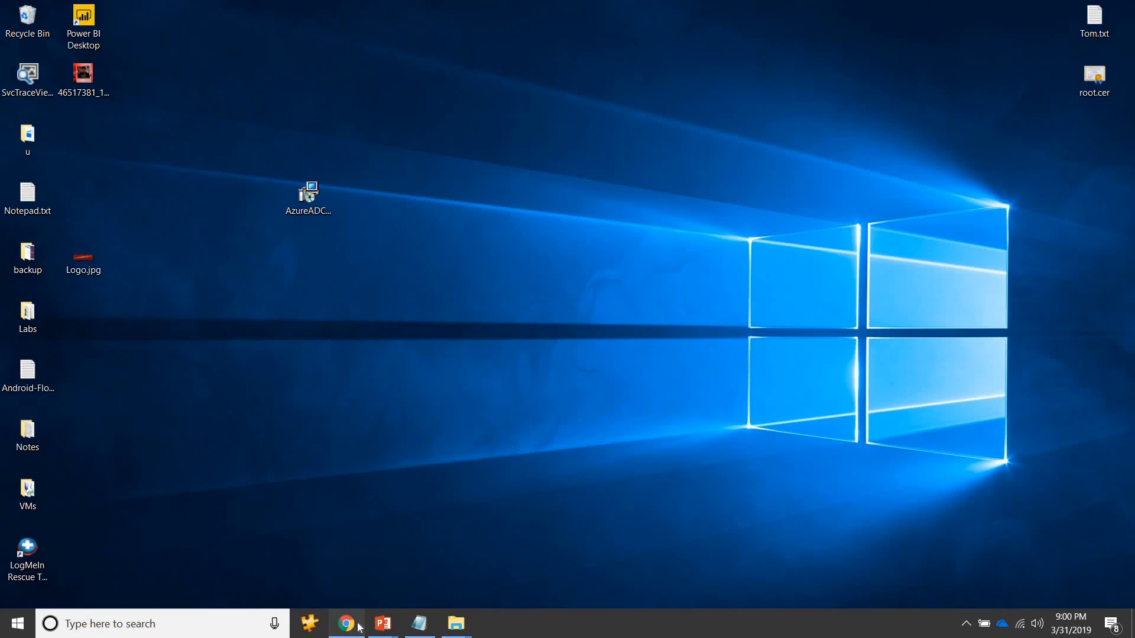
# Close the Company branding tab and dismiss the browser's downloads bar
pyautogui.click(359, 627)
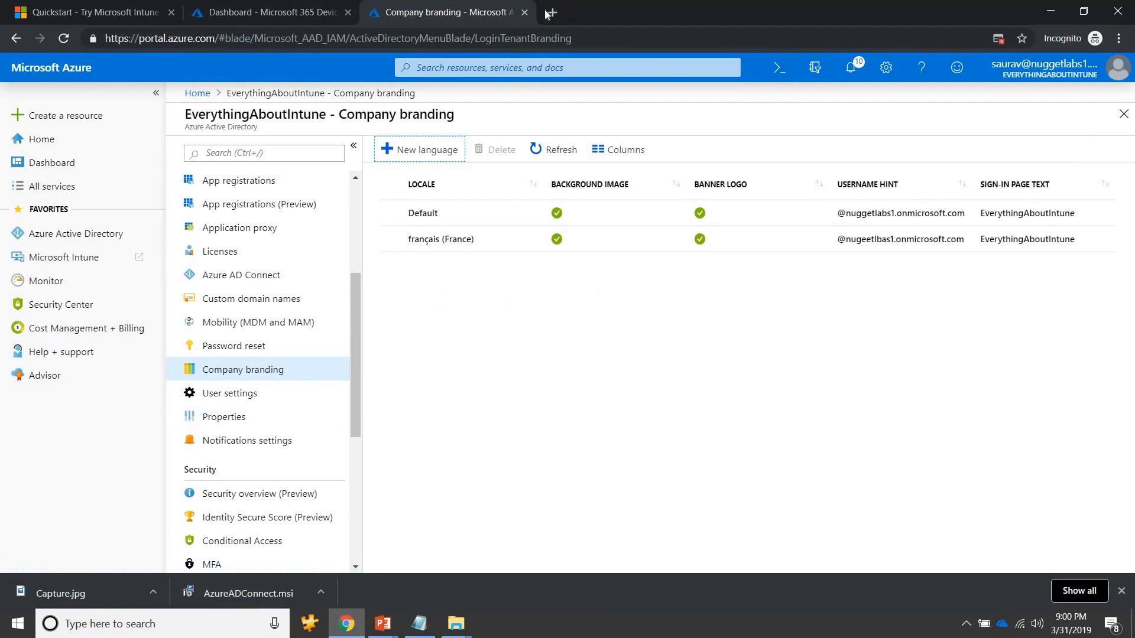
pyautogui.click(524, 13)
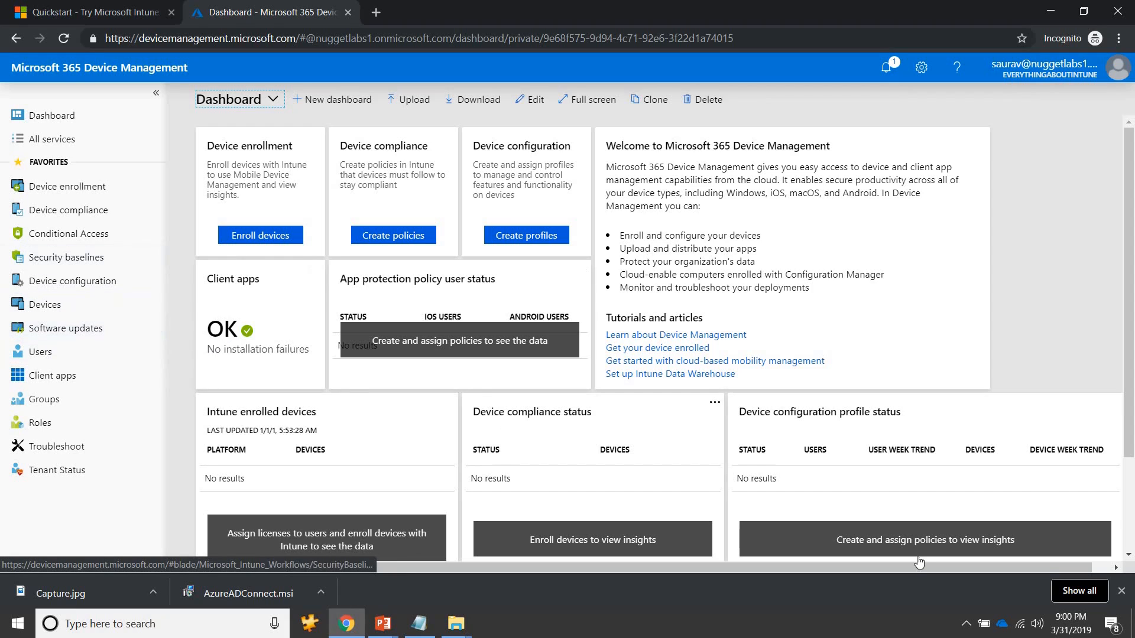
pyautogui.click(1121, 591)
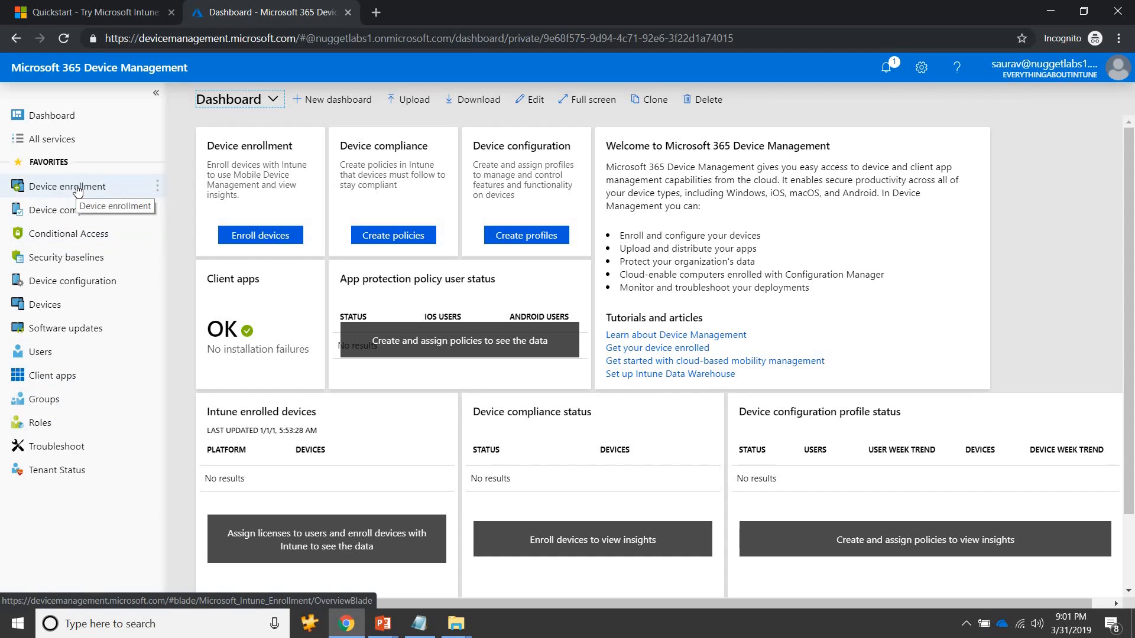
# Open Device enrollment to see Intune as MDM authority with an Active account
pyautogui.click(78, 188)
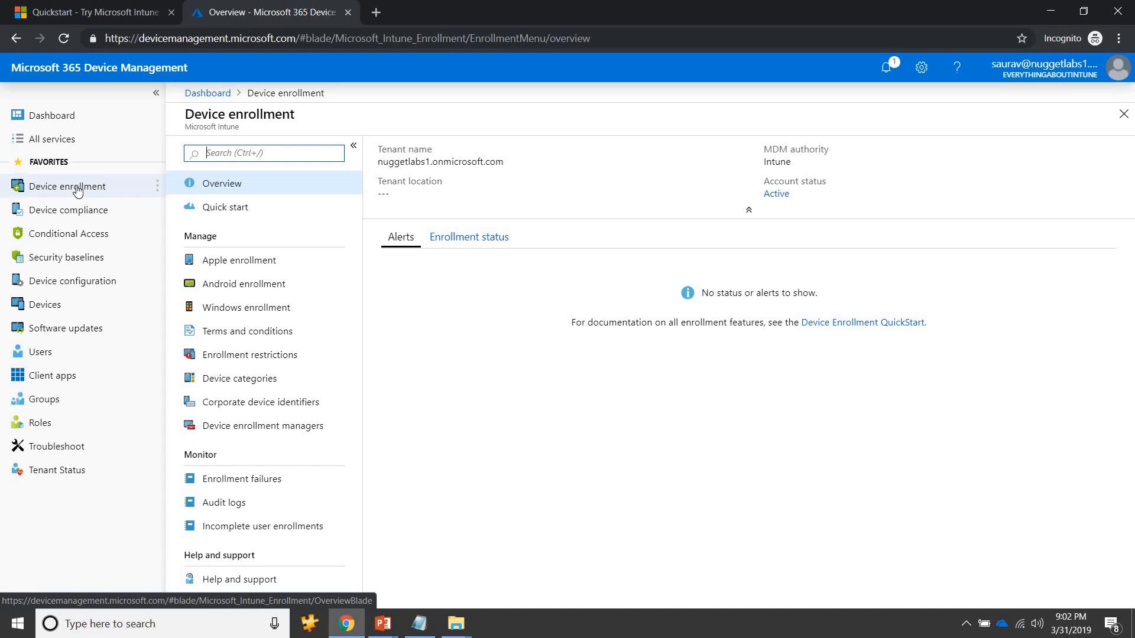
# Launch Paint with mspaint from the Run prompt and maximize it
pyautogui.press('super+r')
pyautogui.write('msp')
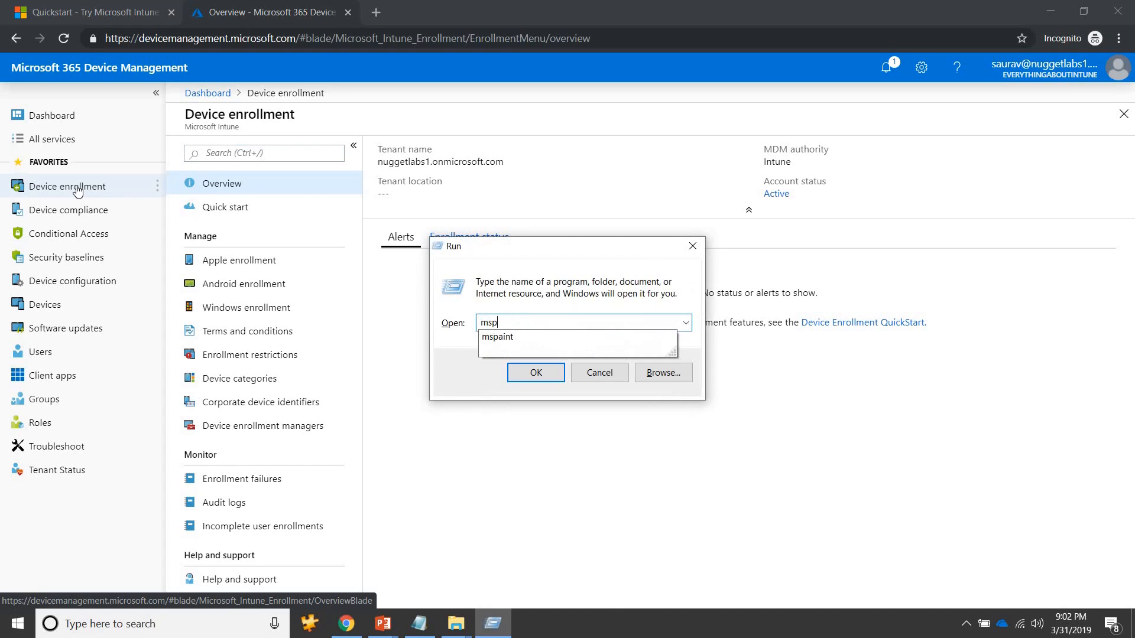
pyautogui.press('Down')
pyautogui.press('Return')
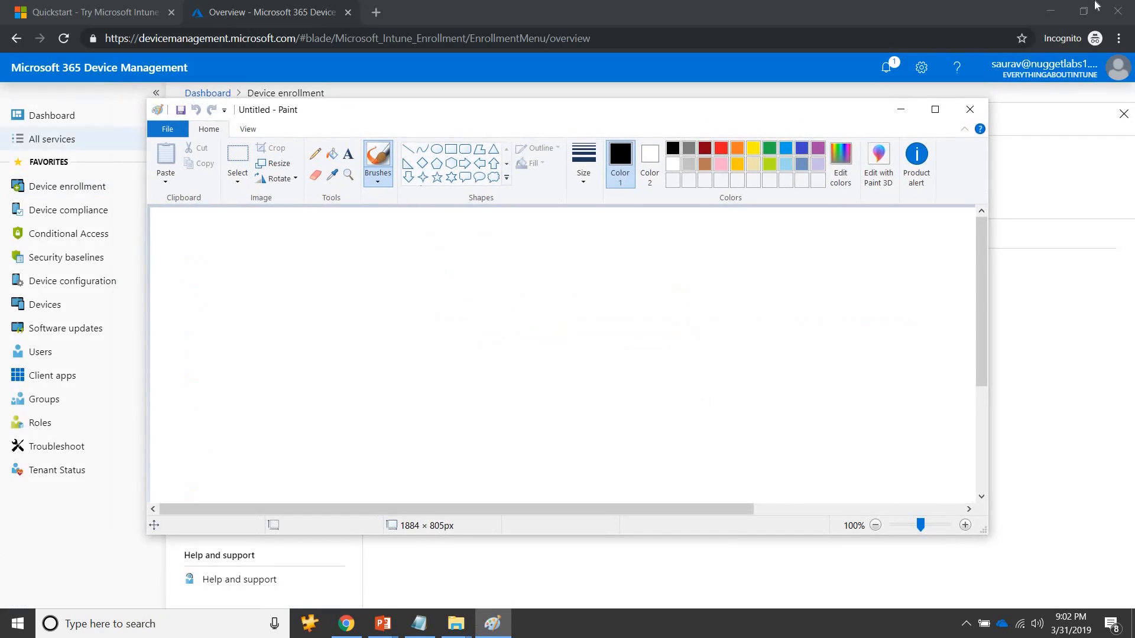
pyautogui.click(935, 109)
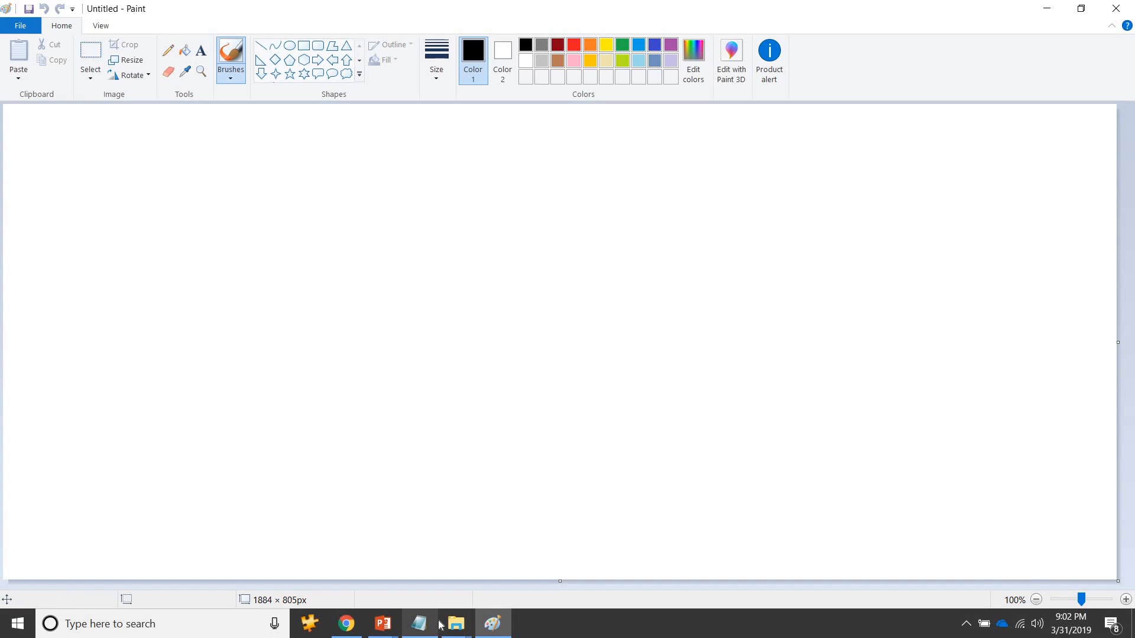
# Sketch in red pencil a small D box and a large IS cloud
pyautogui.moveTo(438, 625)
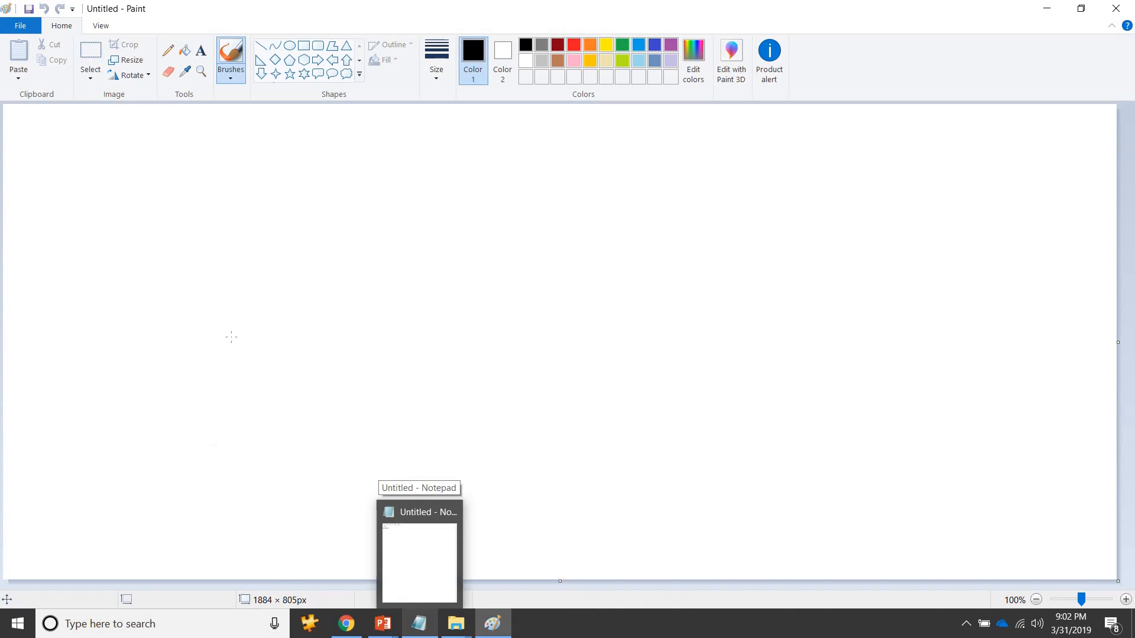
pyautogui.click(168, 52)
pyautogui.click(573, 45)
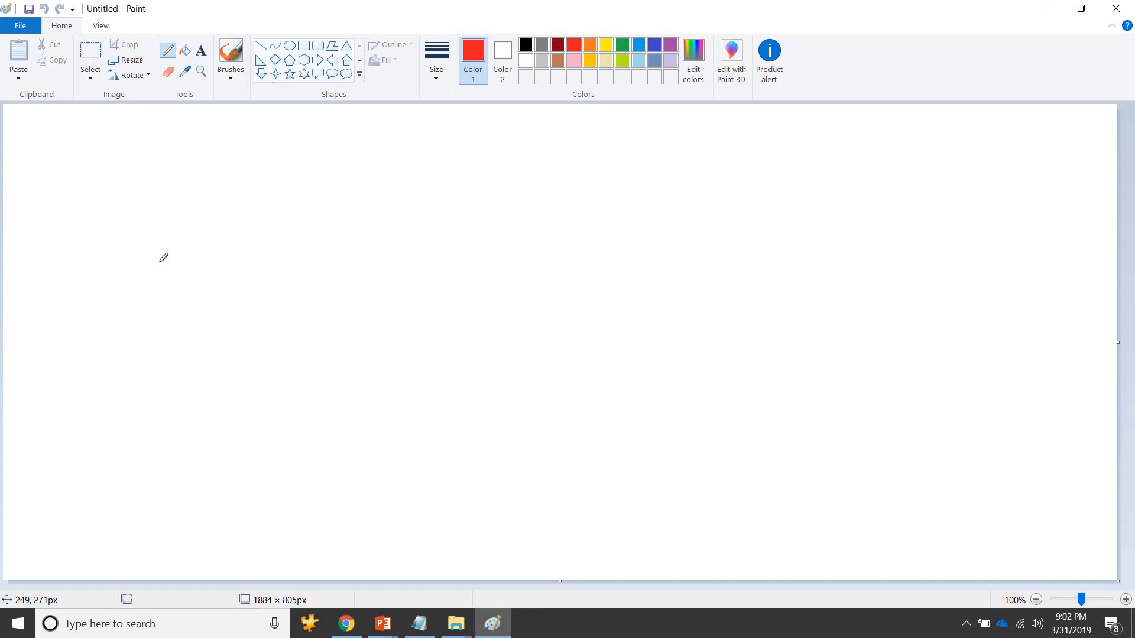
pyautogui.moveTo(159, 262)
pyautogui.mouseDown()
pyautogui.moveTo(158, 299)
pyautogui.moveTo(217, 258)
pyautogui.moveTo(152, 261)
pyautogui.moveTo(177, 288)
pyautogui.moveTo(186, 280)
pyautogui.mouseUp()
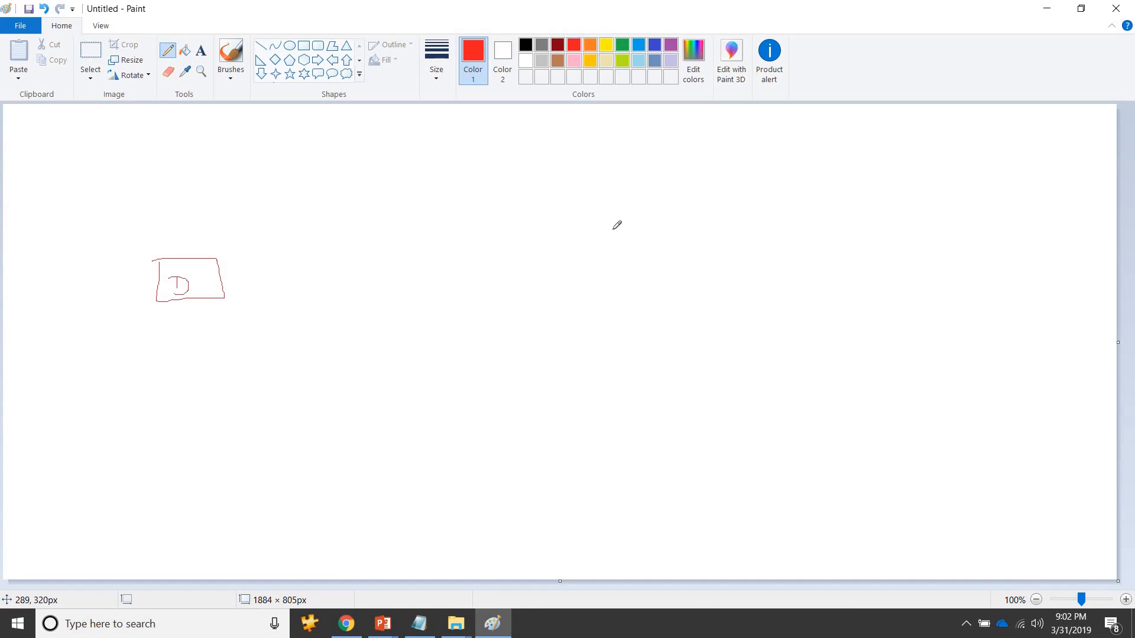
pyautogui.moveTo(645, 135)
pyautogui.mouseDown()
pyautogui.moveTo(615, 139)
pyautogui.moveTo(585, 224)
pyautogui.moveTo(685, 261)
pyautogui.moveTo(657, 133)
pyautogui.moveTo(623, 155)
pyautogui.moveTo(631, 227)
pyautogui.mouseUp()
pyautogui.moveTo(672, 181); pyautogui.dragTo(653, 218)
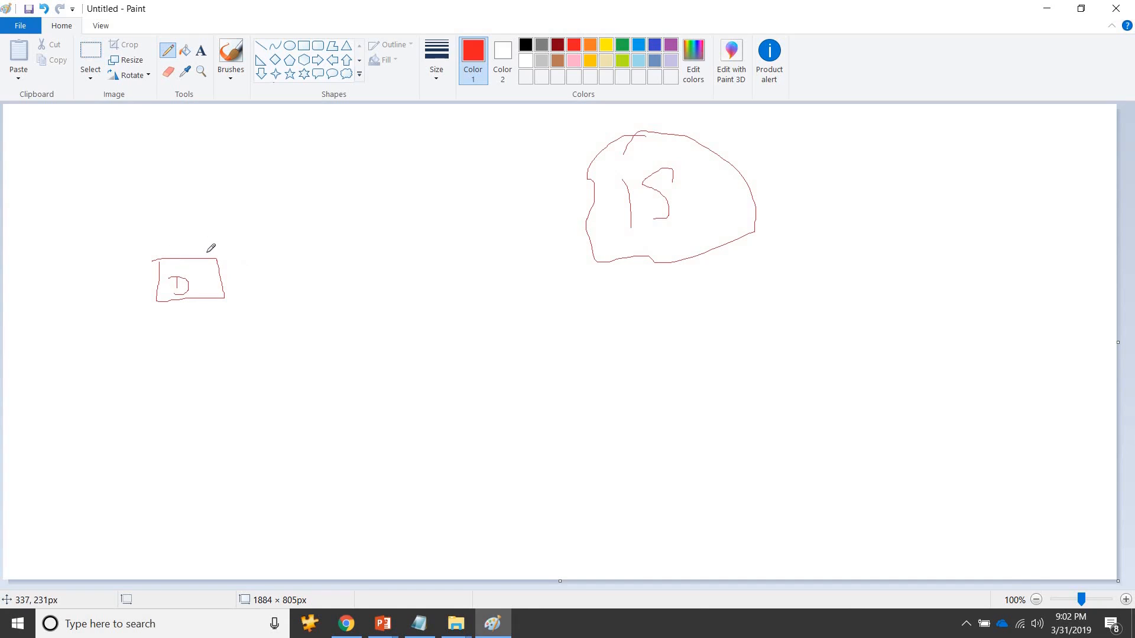
pyautogui.moveTo(206, 243); pyautogui.dragTo(216, 261)
# Draw red curves from D to the APN cloud and on toward IS, with arrowheads
pyautogui.moveTo(227, 248); pyautogui.dragTo(315, 177)
pyautogui.moveTo(374, 140)
pyautogui.mouseDown()
pyautogui.moveTo(418, 208)
pyautogui.moveTo(477, 157)
pyautogui.moveTo(387, 136)
pyautogui.moveTo(381, 201)
pyautogui.moveTo(405, 201)
pyautogui.moveTo(412, 175)
pyautogui.moveTo(425, 174)
pyautogui.moveTo(415, 184)
pyautogui.moveTo(431, 172)
pyautogui.moveTo(445, 195)
pyautogui.moveTo(576, 174)
pyautogui.mouseUp()
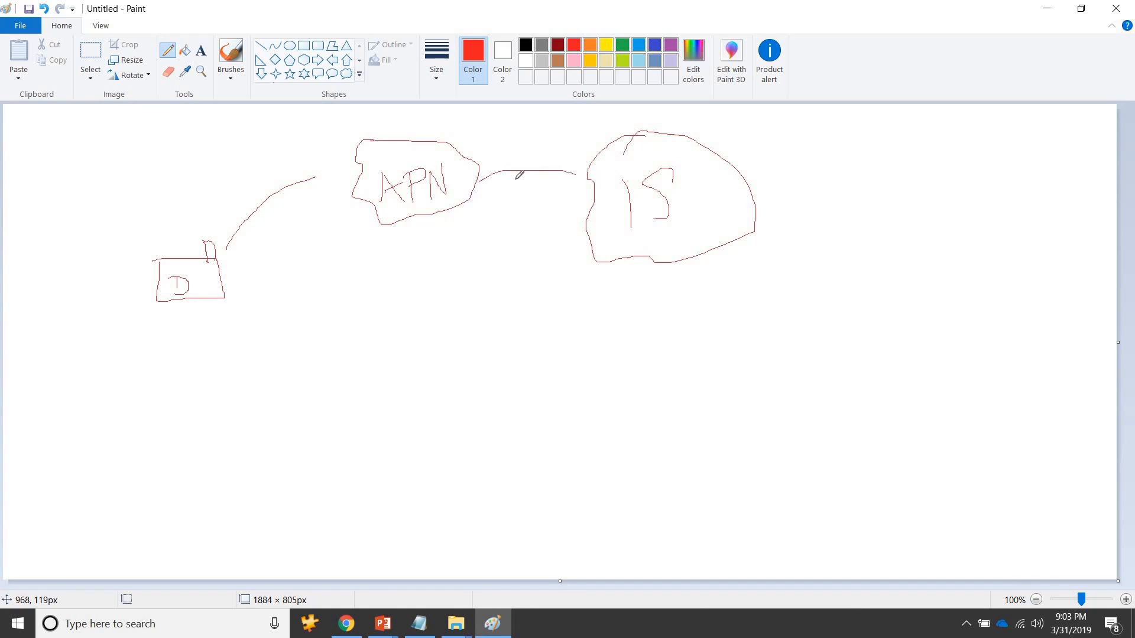
pyautogui.moveTo(256, 195)
pyautogui.mouseDown()
pyautogui.moveTo(275, 195)
pyautogui.moveTo(273, 223)
pyautogui.mouseUp()
pyautogui.moveTo(530, 160); pyautogui.dragTo(534, 189)
# Undo a wrong return stroke, redraw the APN–IS arrowhead, and add an arrow from APN back to D
pyautogui.moveTo(585, 238)
pyautogui.mouseDown()
pyautogui.moveTo(472, 204)
pyautogui.moveTo(520, 232)
pyautogui.moveTo(443, 232)
pyautogui.mouseUp()
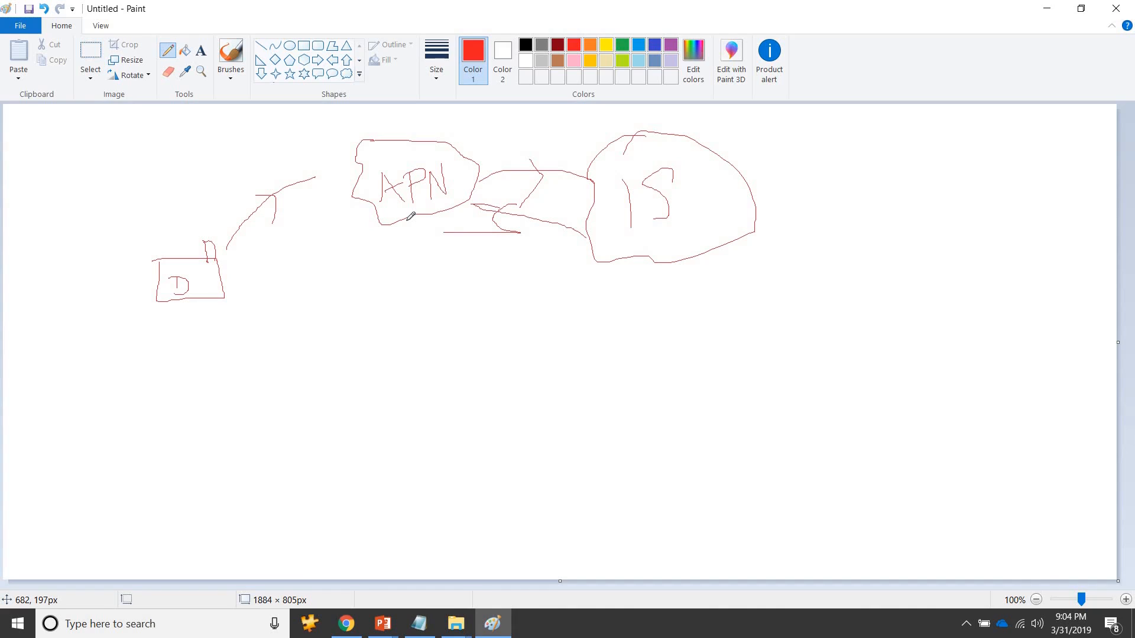
pyautogui.hotkey('ctrl', 'z')
pyautogui.moveTo(533, 213); pyautogui.dragTo(544, 232)
pyautogui.moveTo(407, 228); pyautogui.dragTo(208, 288)
pyautogui.moveTo(292, 254); pyautogui.dragTo(317, 289)
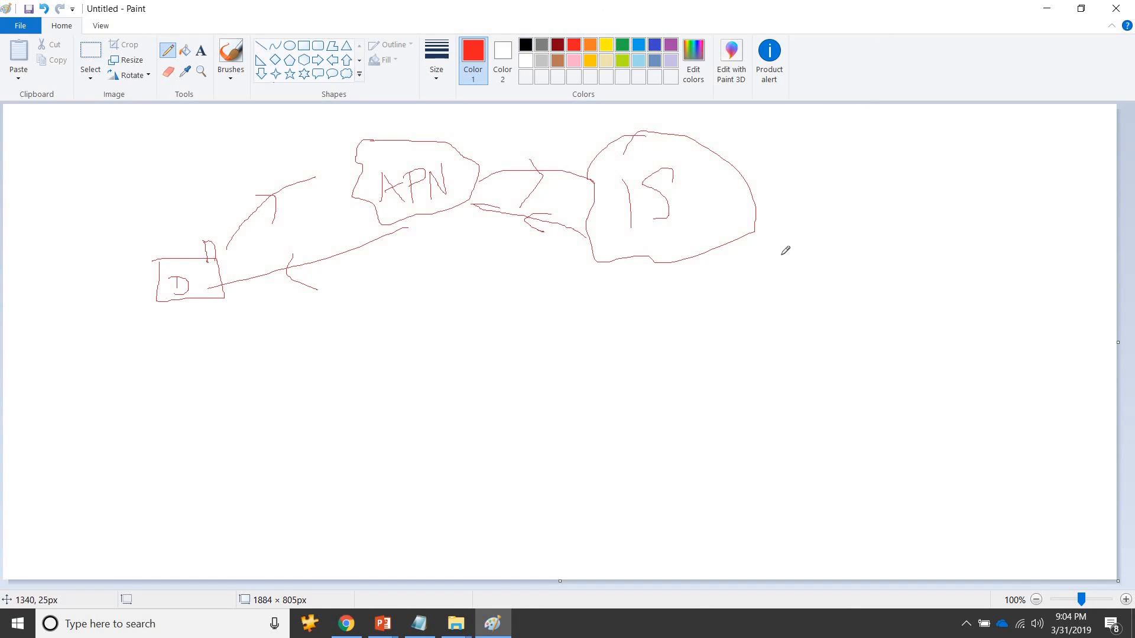
# Draw three red vertical dividers right of IS, labelling the columns MI, M and AW
pyautogui.moveTo(780, 298); pyautogui.dragTo(795, 120)
pyautogui.moveTo(816, 204)
pyautogui.mouseDown()
pyautogui.moveTo(817, 164)
pyautogui.moveTo(836, 168)
pyautogui.moveTo(861, 214)
pyautogui.mouseUp()
pyautogui.moveTo(848, 217)
pyautogui.mouseDown()
pyautogui.moveTo(874, 206)
pyautogui.moveTo(867, 174)
pyautogui.mouseUp()
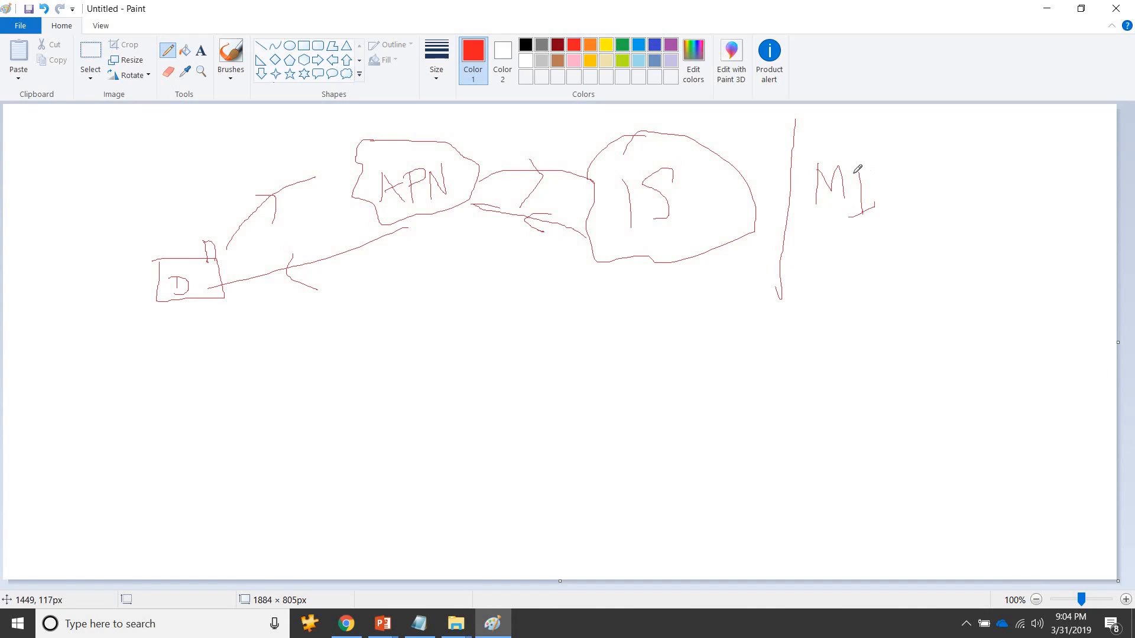
pyautogui.click(914, 124)
pyautogui.moveTo(914, 124); pyautogui.dragTo(913, 316)
pyautogui.moveTo(952, 220)
pyautogui.mouseDown()
pyautogui.moveTo(948, 174)
pyautogui.moveTo(973, 205)
pyautogui.mouseUp()
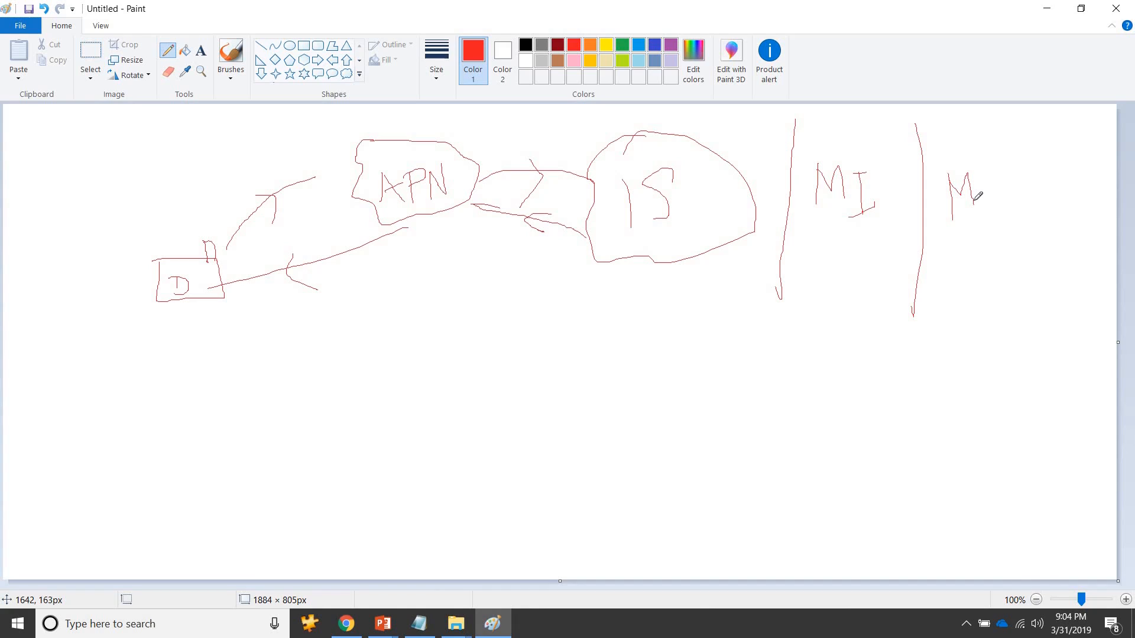
pyautogui.moveTo(1015, 126); pyautogui.dragTo(1005, 307)
pyautogui.moveTo(1033, 186)
pyautogui.mouseDown()
pyautogui.moveTo(1032, 236)
pyautogui.moveTo(1047, 215)
pyautogui.moveTo(1062, 238)
pyautogui.moveTo(1050, 215)
pyautogui.moveTo(1077, 232)
pyautogui.moveTo(1088, 206)
pyautogui.mouseUp()
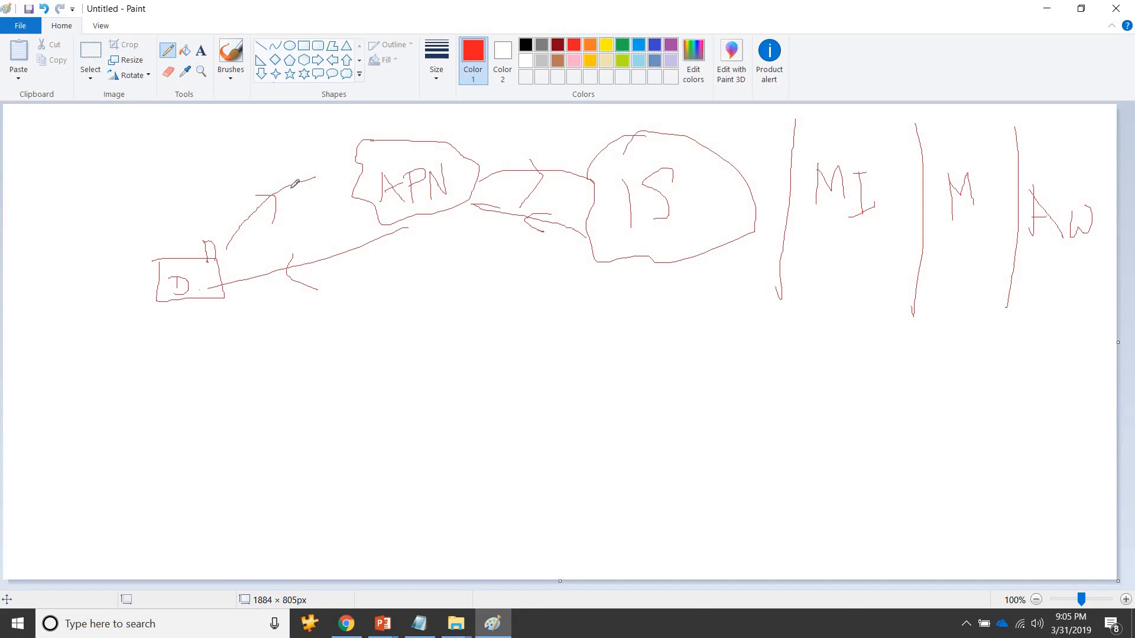
# Switch the Pencil to green, draw a line from D toward IS, and mark above APN
pyautogui.click(621, 44)
pyautogui.moveTo(223, 279)
pyautogui.mouseDown()
pyautogui.moveTo(579, 244)
pyautogui.moveTo(494, 283)
pyautogui.moveTo(231, 296)
pyautogui.moveTo(233, 312)
pyautogui.mouseUp()
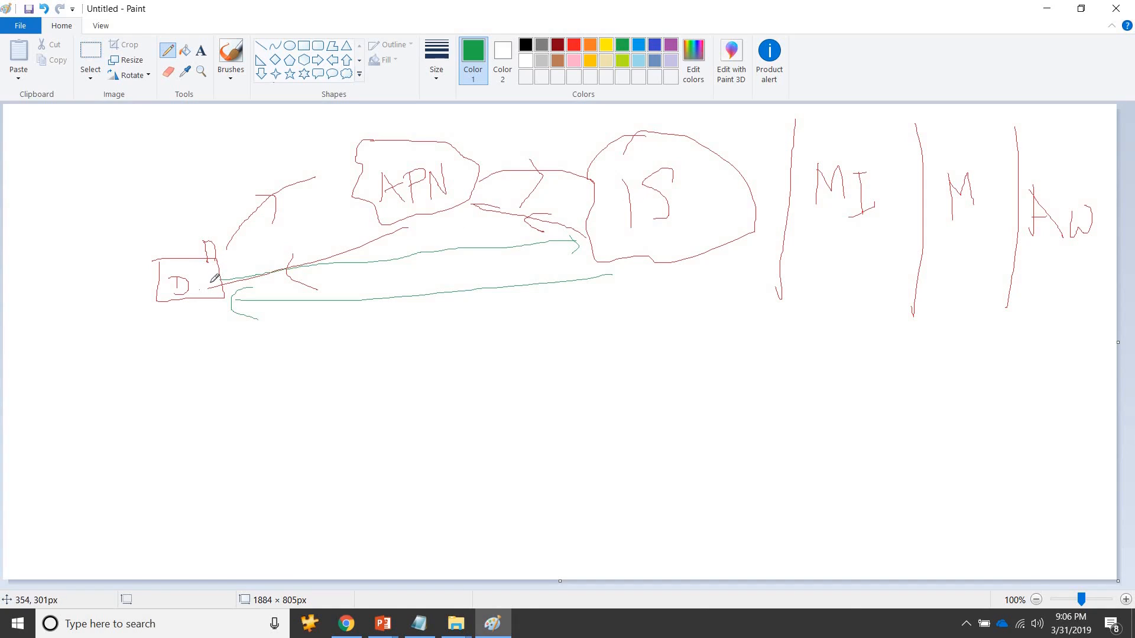
pyautogui.moveTo(407, 120)
pyautogui.mouseDown()
pyautogui.moveTo(398, 145)
pyautogui.moveTo(417, 135)
pyautogui.mouseUp()
# Draw green arrows linking the APN box and the IS circle, with arrowhead marks
pyautogui.moveTo(337, 125)
pyautogui.mouseDown()
pyautogui.moveTo(354, 241)
pyautogui.moveTo(454, 225)
pyautogui.moveTo(482, 161)
pyautogui.moveTo(471, 128)
pyautogui.moveTo(334, 125)
pyautogui.mouseUp()
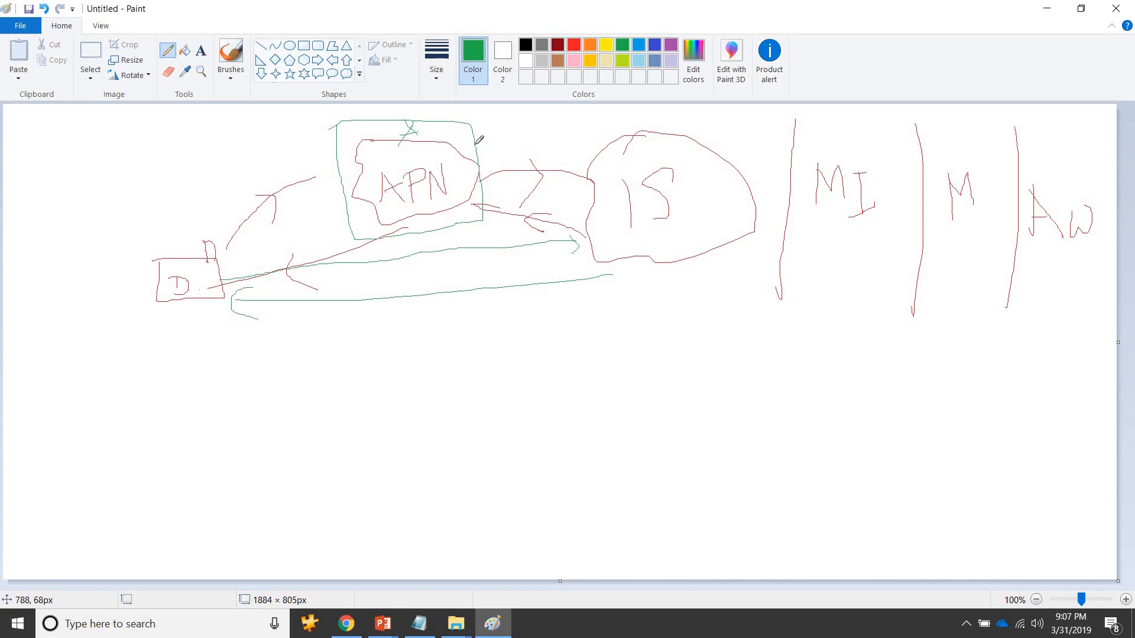
pyautogui.moveTo(474, 144); pyautogui.dragTo(609, 157)
pyautogui.moveTo(480, 215); pyautogui.dragTo(634, 230)
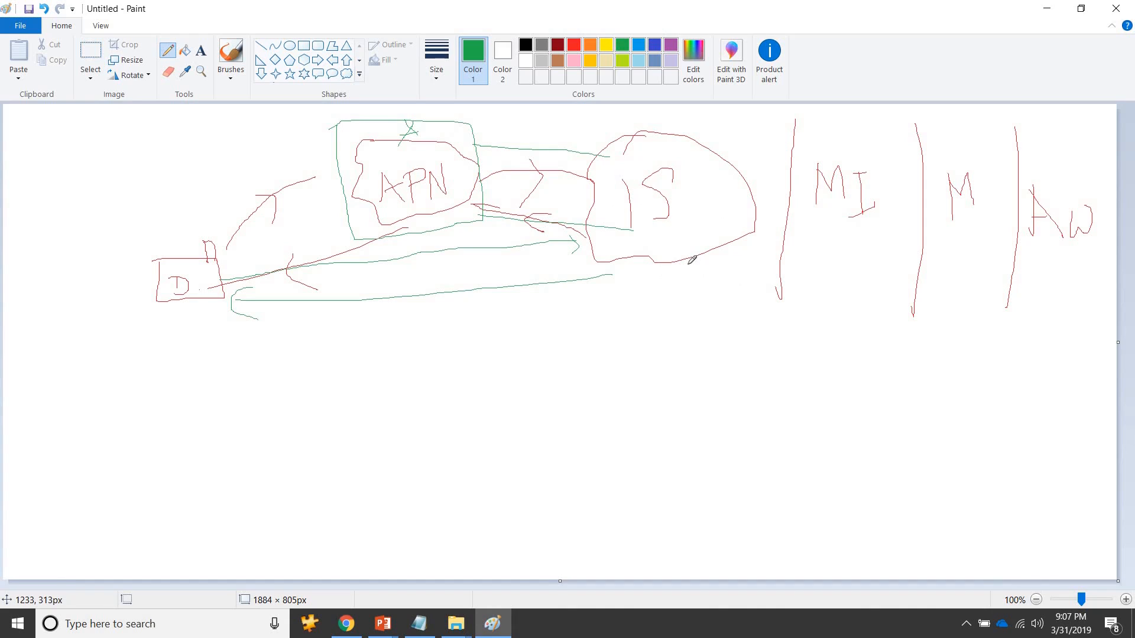
pyautogui.moveTo(697, 259)
pyautogui.mouseDown()
pyautogui.moveTo(696, 305)
pyautogui.moveTo(684, 299)
pyautogui.moveTo(696, 311)
pyautogui.moveTo(486, 256)
pyautogui.moveTo(466, 216)
pyautogui.moveTo(483, 218)
pyautogui.mouseUp()
pyautogui.moveTo(440, 229)
pyautogui.mouseDown()
pyautogui.moveTo(451, 251)
pyautogui.moveTo(443, 256)
pyautogui.moveTo(537, 375)
pyautogui.moveTo(618, 273)
pyautogui.moveTo(633, 306)
pyautogui.mouseUp()
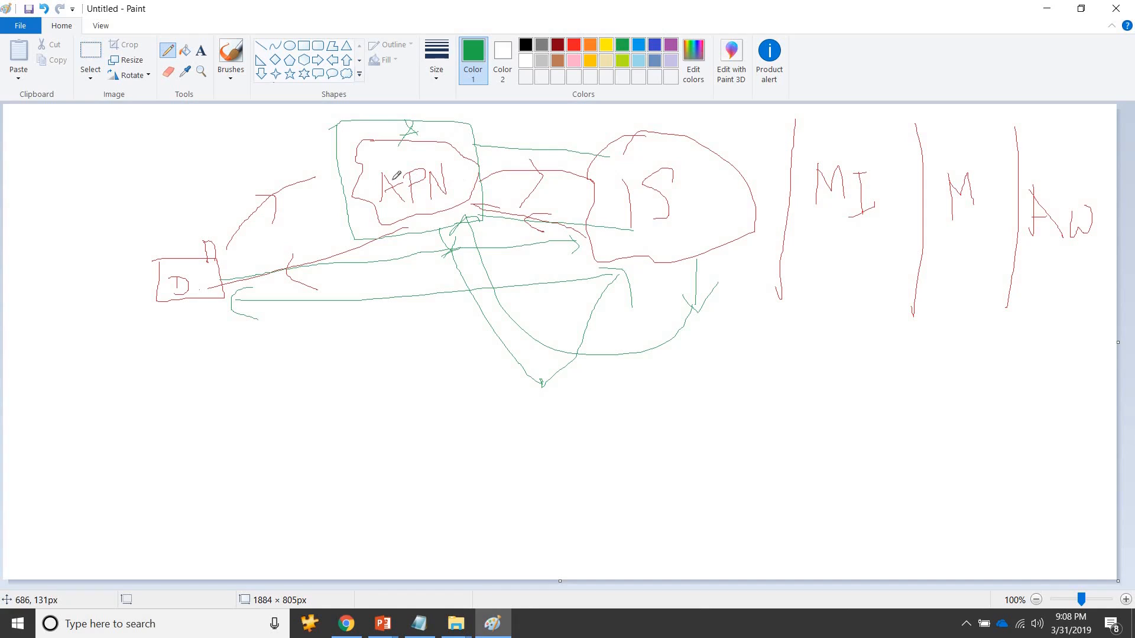
pyautogui.moveTo(565, 136)
pyautogui.mouseDown()
pyautogui.moveTo(552, 166)
pyautogui.moveTo(536, 148)
pyautogui.moveTo(548, 161)
pyautogui.mouseUp()
# Link D to APN in green, loop a line around the diagram, and close Paint
pyautogui.moveTo(188, 263); pyautogui.dragTo(357, 182)
pyautogui.moveTo(213, 265); pyautogui.dragTo(353, 202)
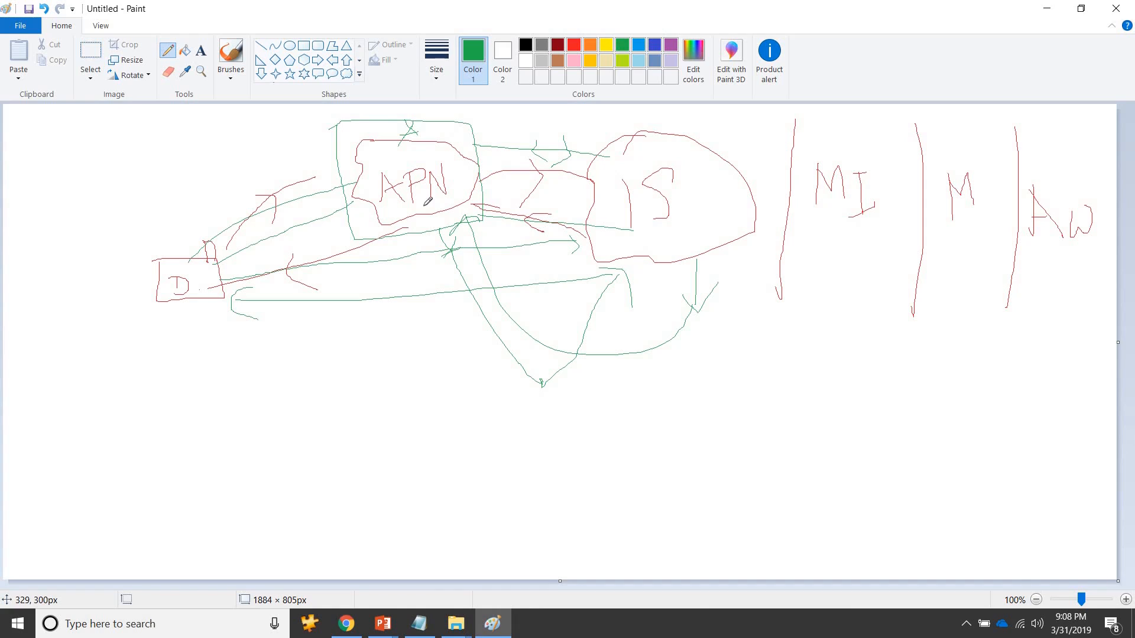
pyautogui.moveTo(557, 117); pyautogui.dragTo(423, 106)
pyautogui.moveTo(331, 126)
pyautogui.mouseDown()
pyautogui.moveTo(402, 307)
pyautogui.moveTo(545, 319)
pyautogui.moveTo(755, 253)
pyautogui.moveTo(748, 165)
pyautogui.moveTo(515, 116)
pyautogui.mouseUp()
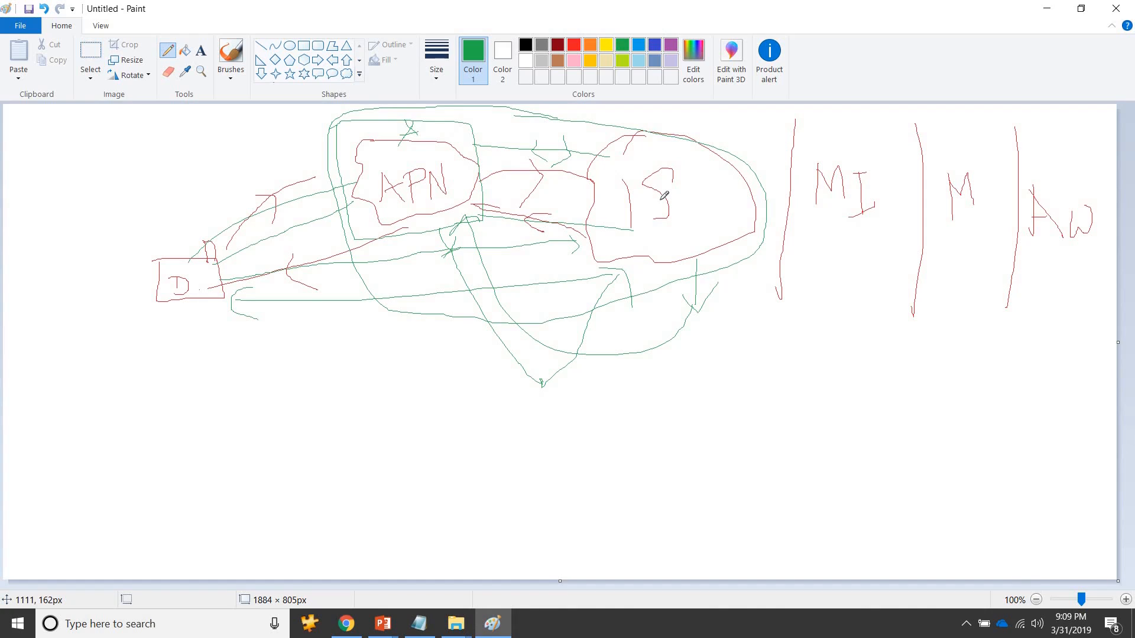
pyautogui.click(1116, 8)
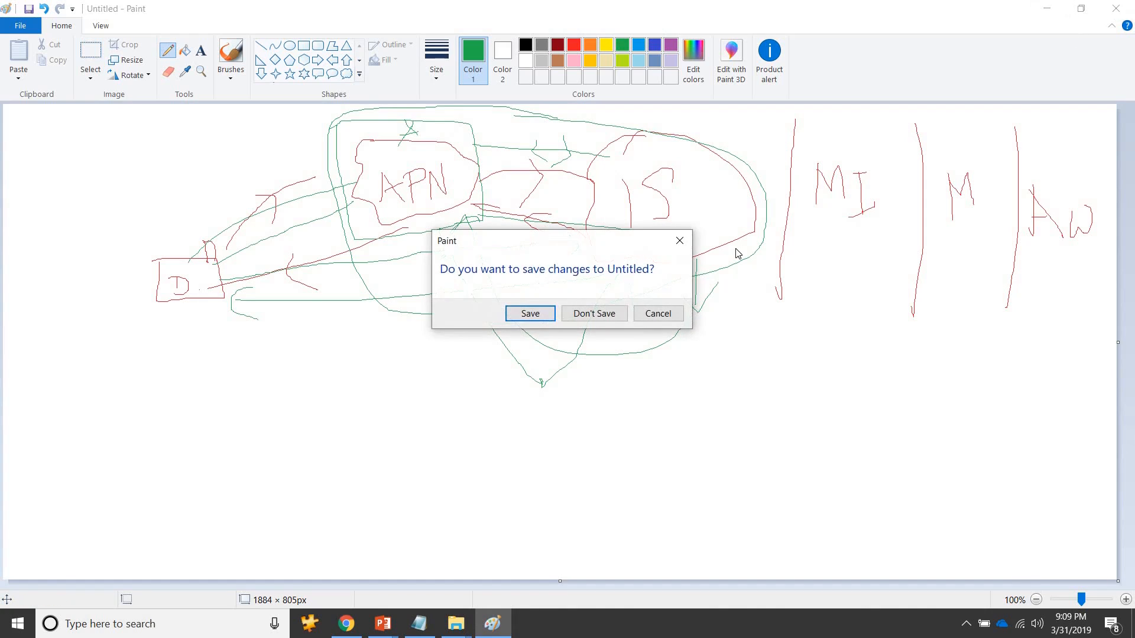
# Discard the unsaved sketch and open the Apple MDM Push certificate pane under Apple enrollment
pyautogui.click(607, 313)
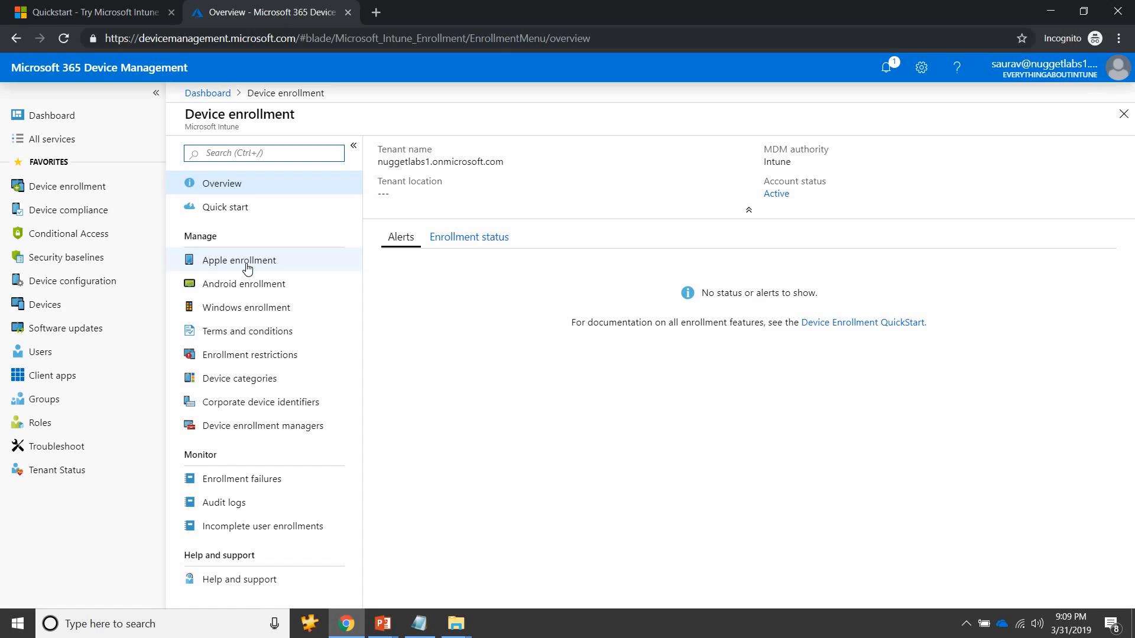
pyautogui.click(247, 267)
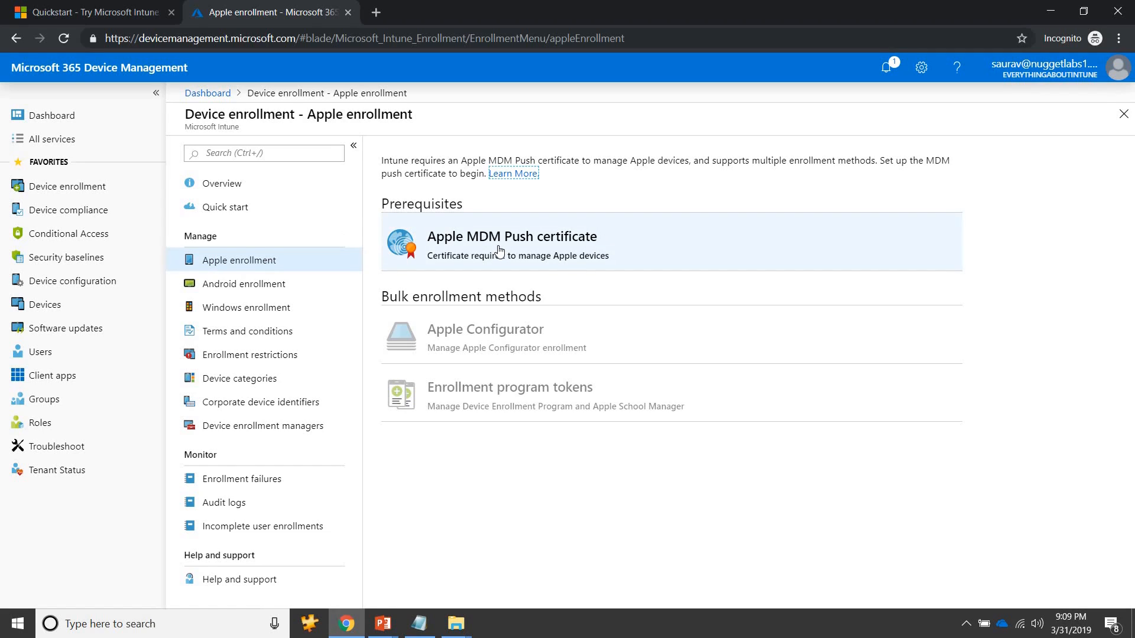
pyautogui.click(499, 252)
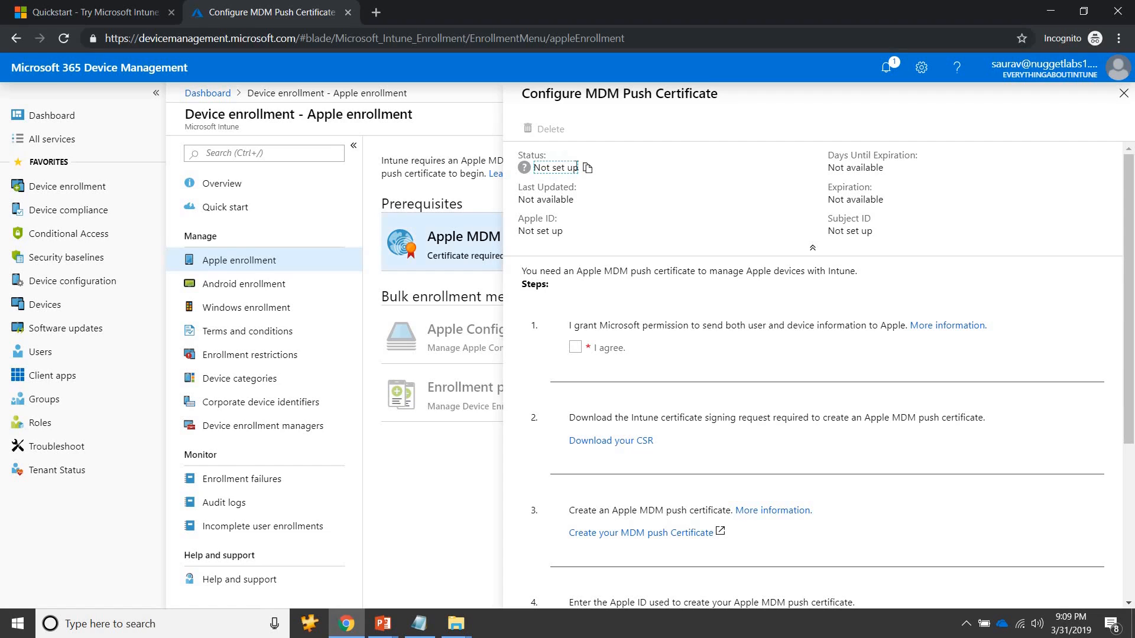
# Agree to share user and device data with Apple and download the Intune CSR
pyautogui.moveTo(578, 168); pyautogui.dragTo(535, 170)
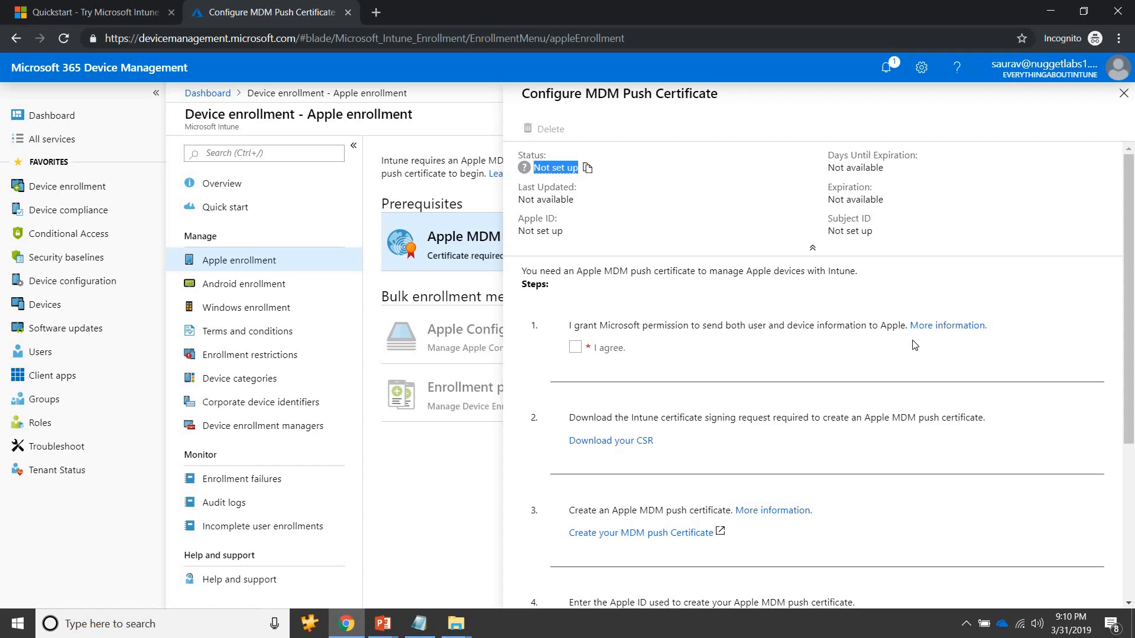
pyautogui.click(576, 348)
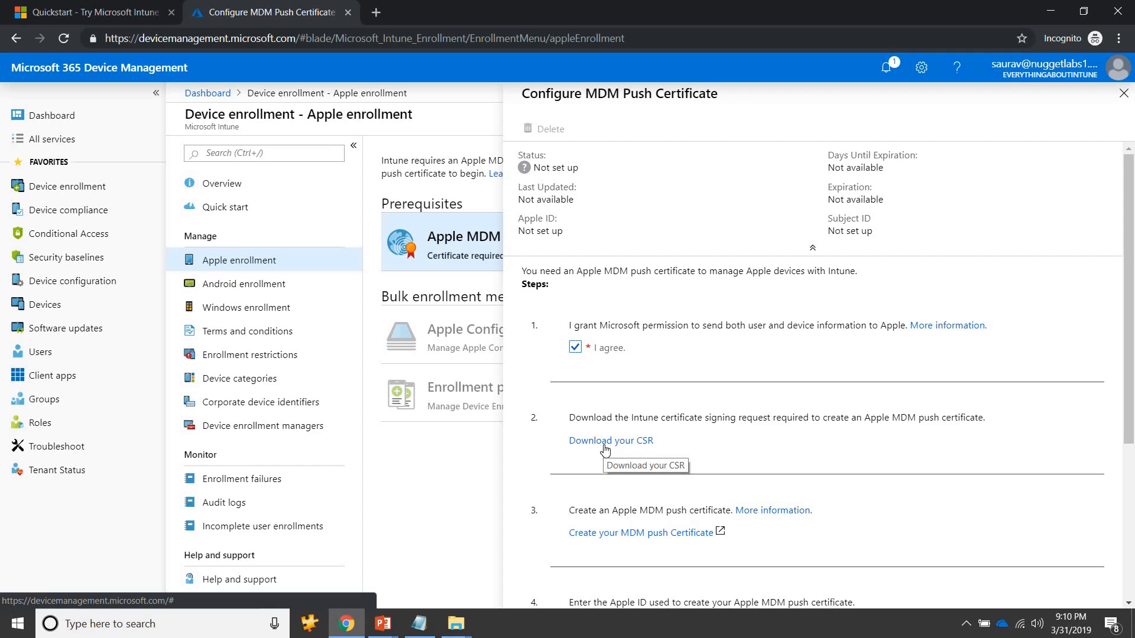
pyautogui.click(605, 449)
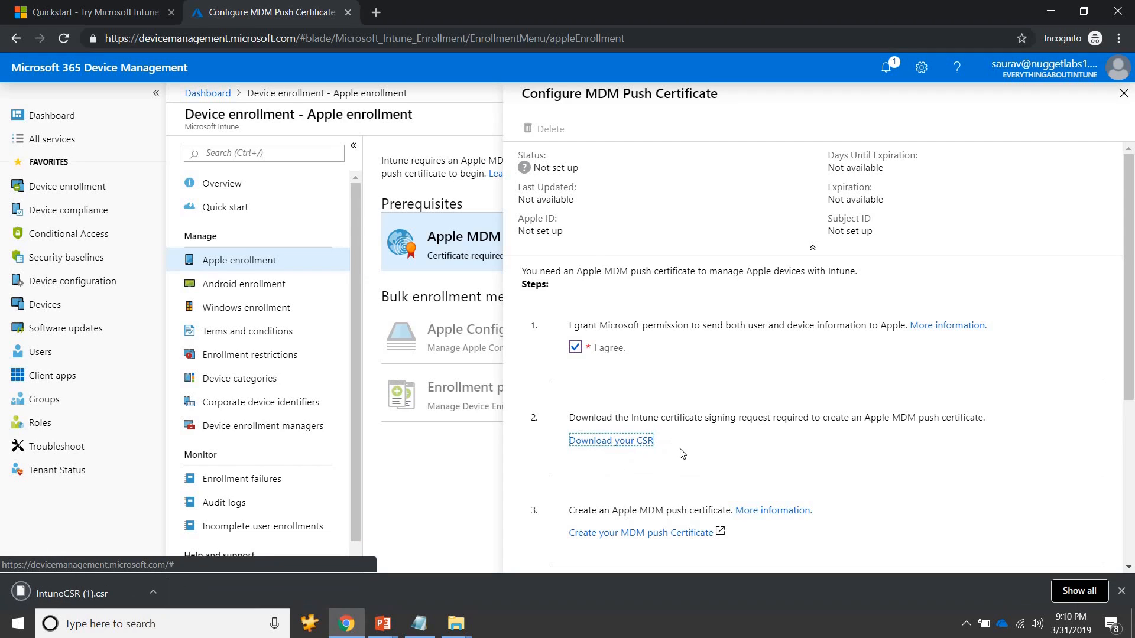
# Copy IntuneCSR (1).csr onto the desktop and return to the MDM push certificate pane
pyautogui.click(155, 593)
pyautogui.click(172, 543)
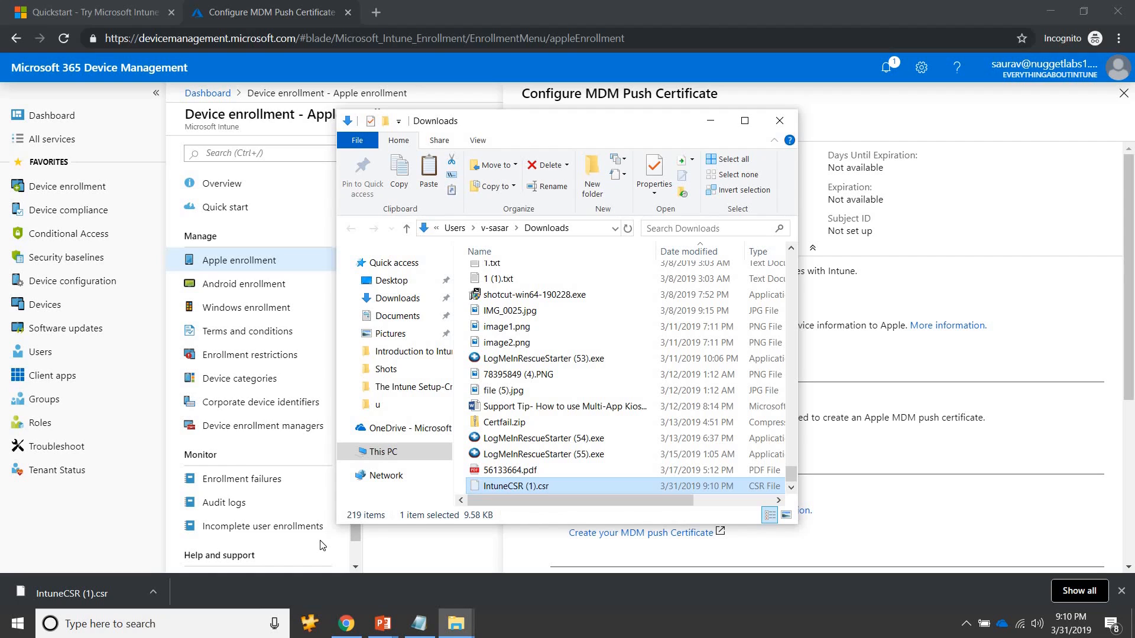
pyautogui.press('super+d')
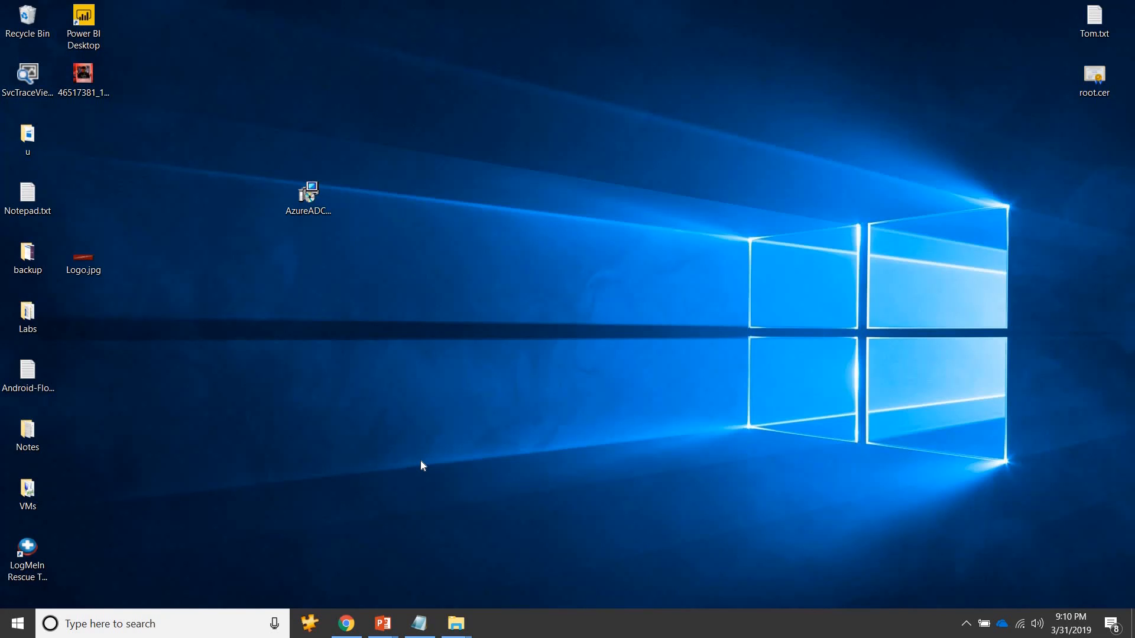
pyautogui.hotkey('ctrl', 'v')
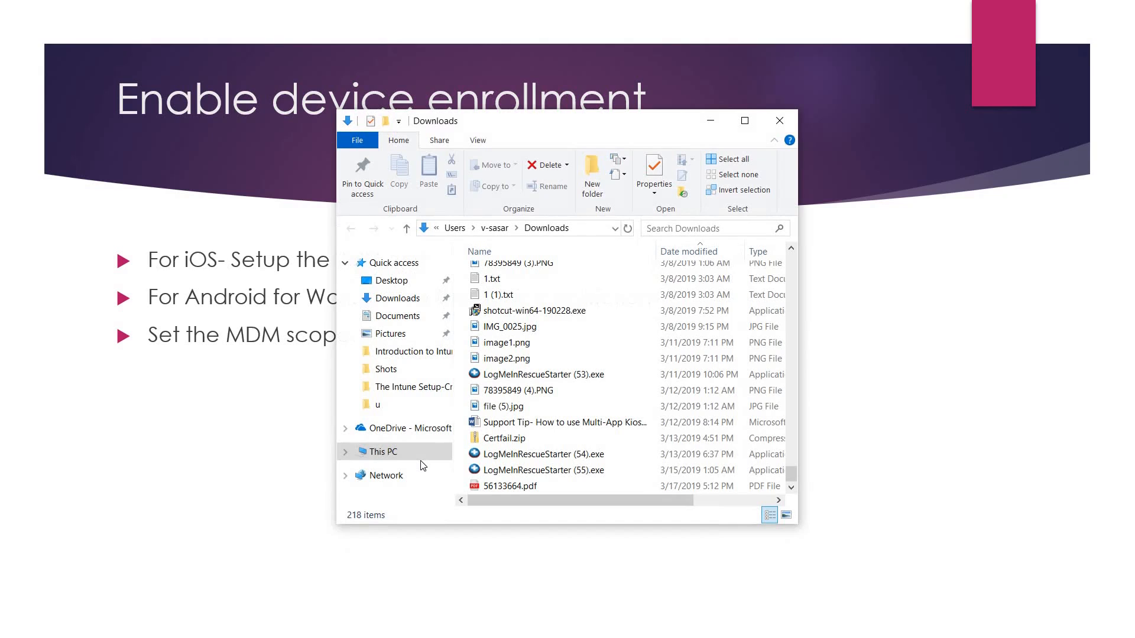
pyautogui.hotkey('alt', 'Tab')
pyautogui.hotkey('alt', 'Tab')
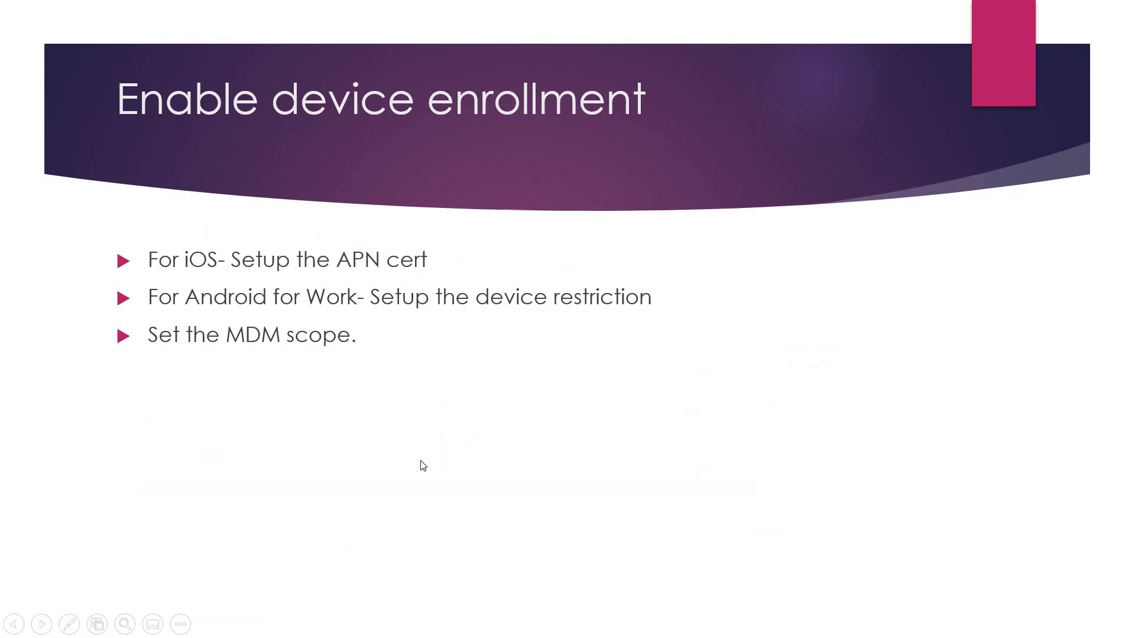
pyautogui.hotkey('alt', 'Tab')
pyautogui.hotkey('alt', 'Tab')
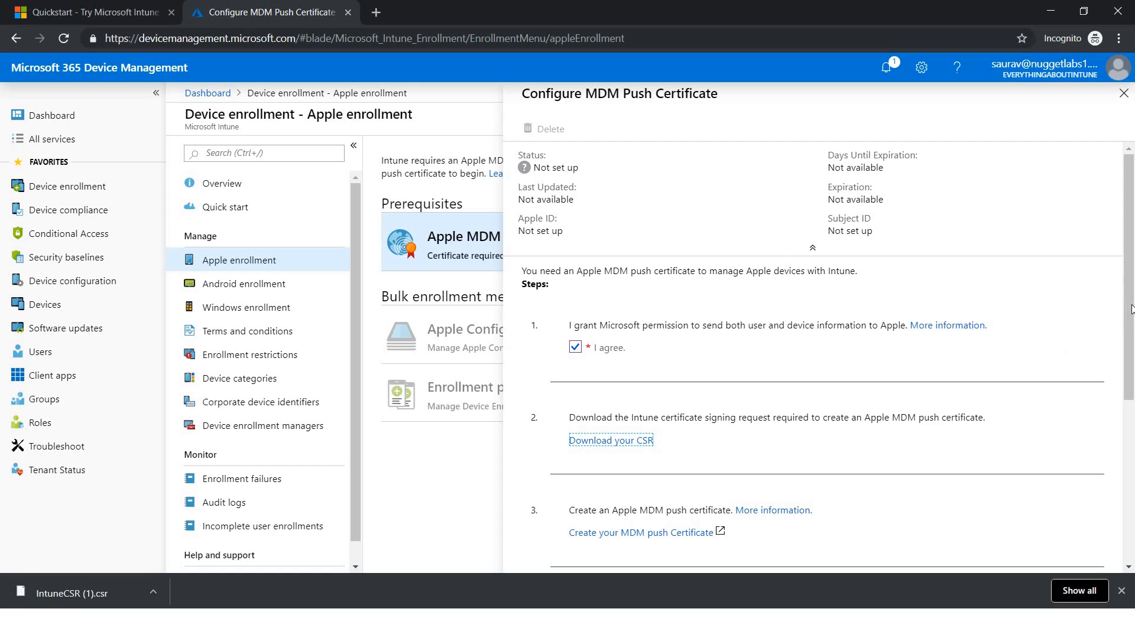
pyautogui.click(1129, 399)
pyautogui.scroll(-3, 1130, 408)
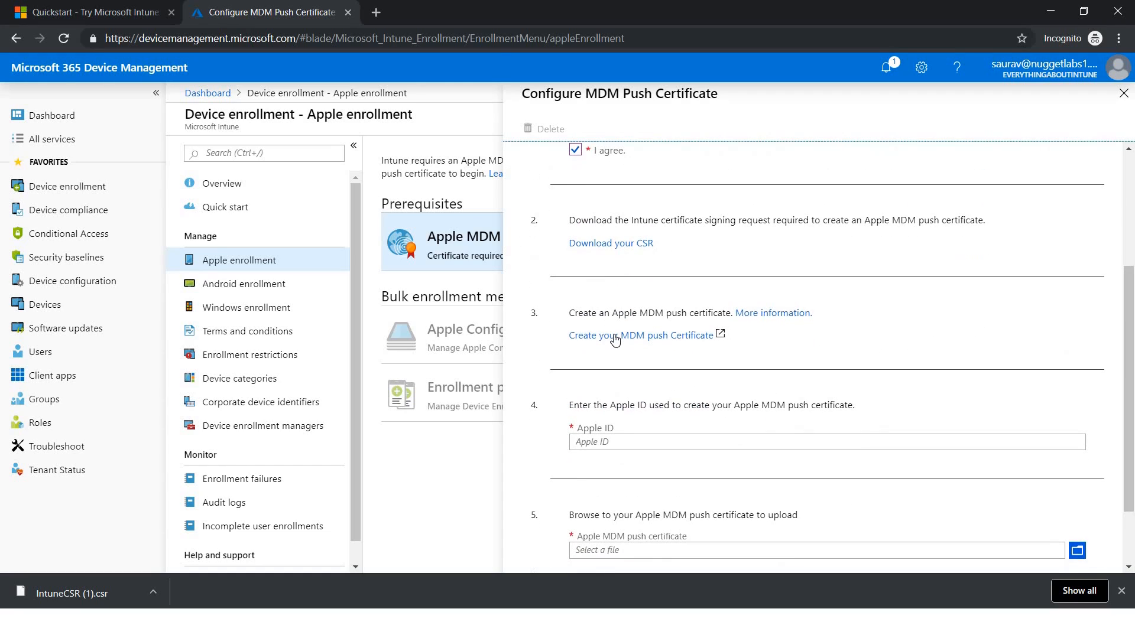
# Open Apple's Push Certificates Portal and sign in with the saved Apple account
pyautogui.click(615, 336)
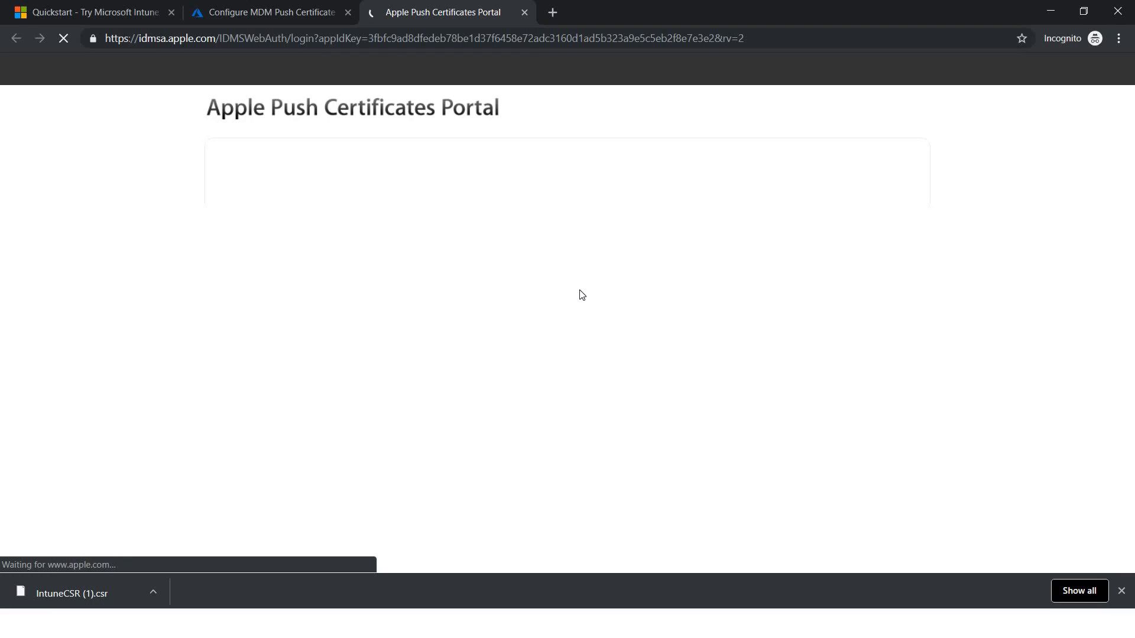
pyautogui.click(406, 236)
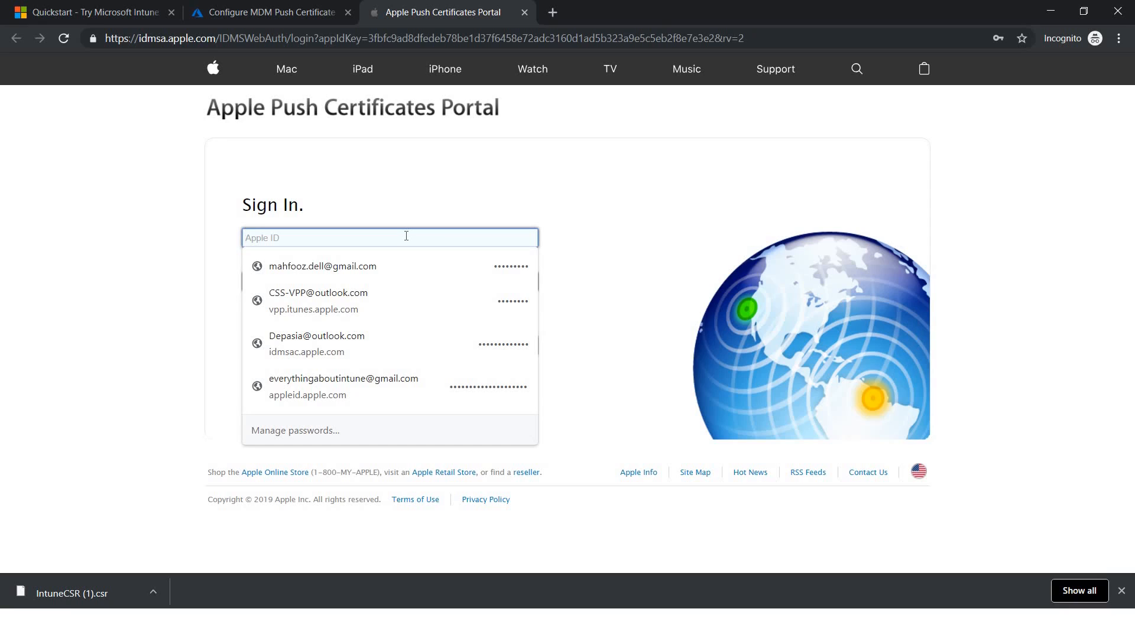
pyautogui.click(339, 389)
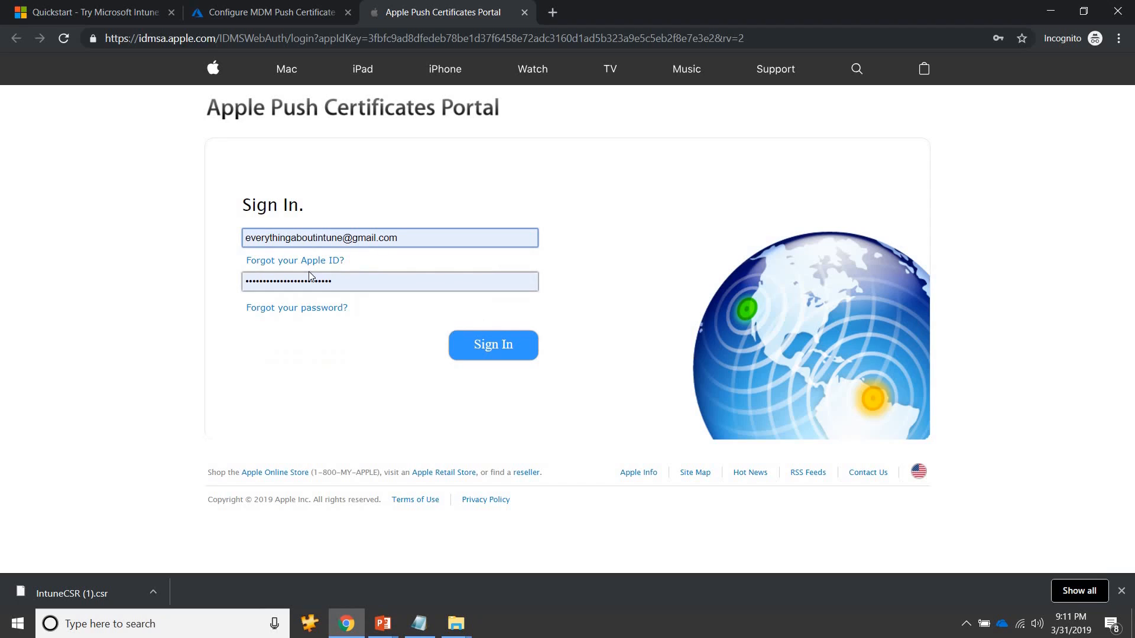
pyautogui.click(487, 349)
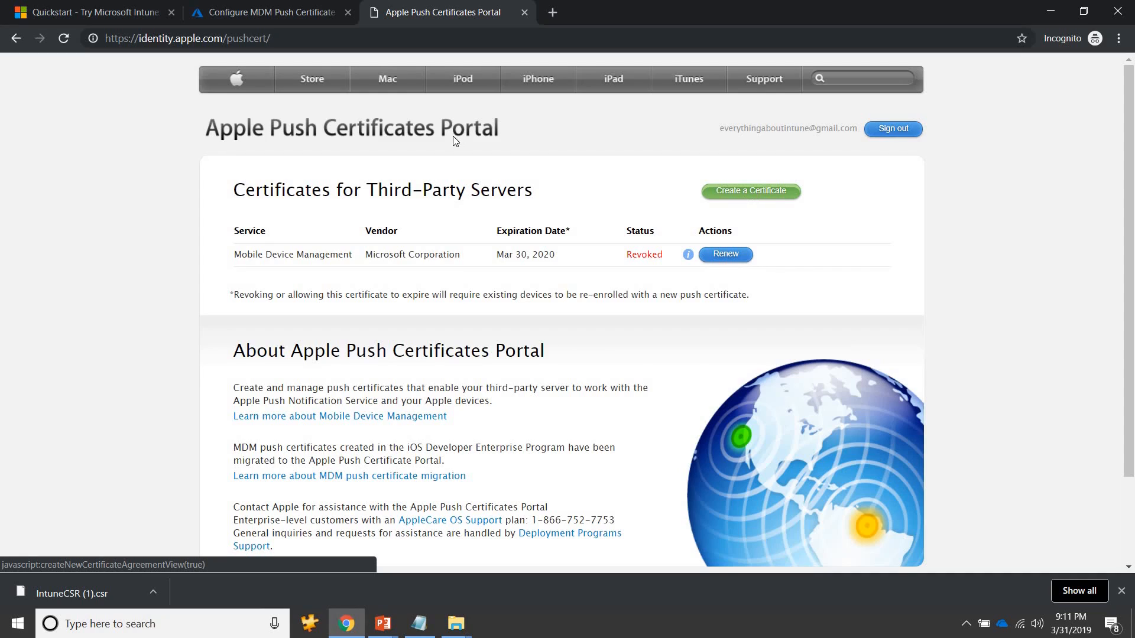
# Create a new MDM push certificate by accepting the terms and uploading IntuneCSR (1).csr, then download it
pyautogui.click(749, 193)
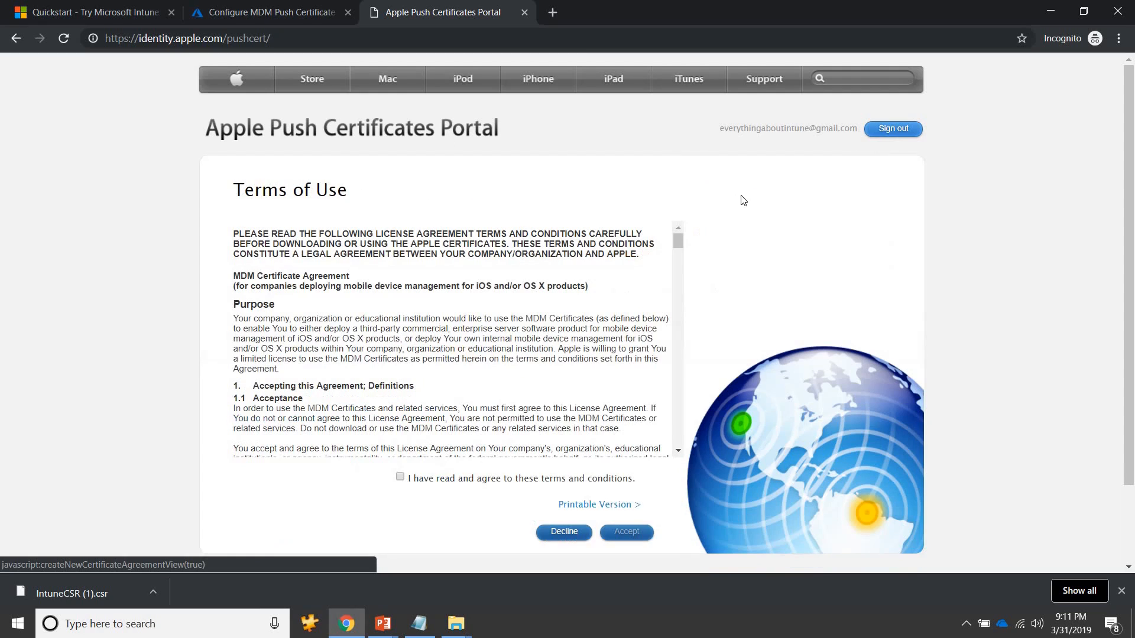
pyautogui.click(400, 477)
pyautogui.click(629, 534)
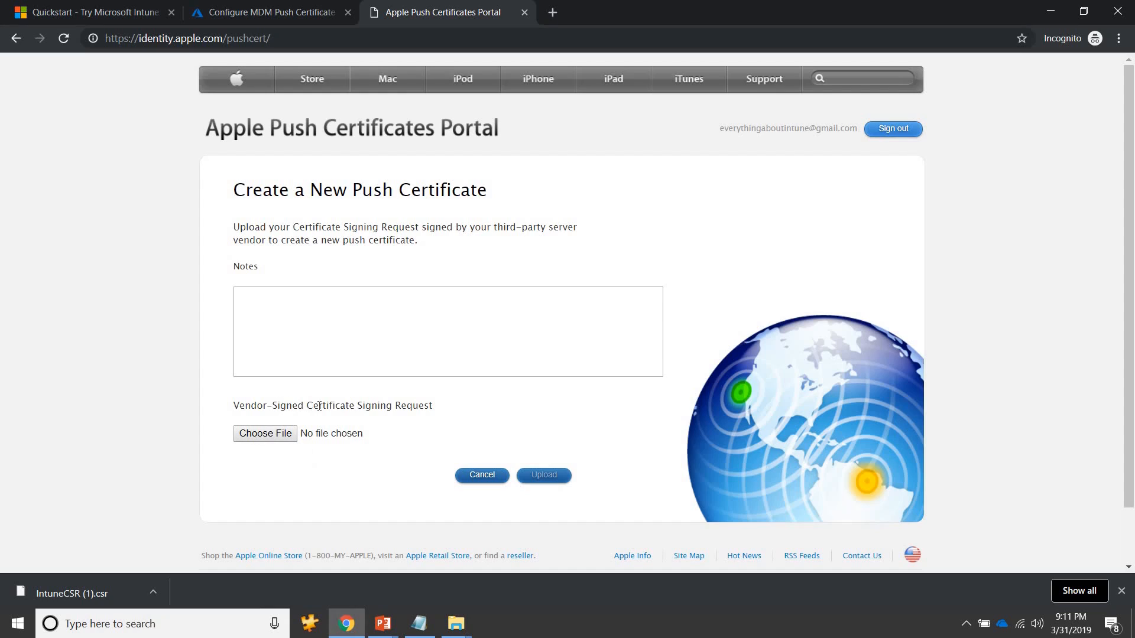
pyautogui.moveTo(319, 405); pyautogui.dragTo(433, 406)
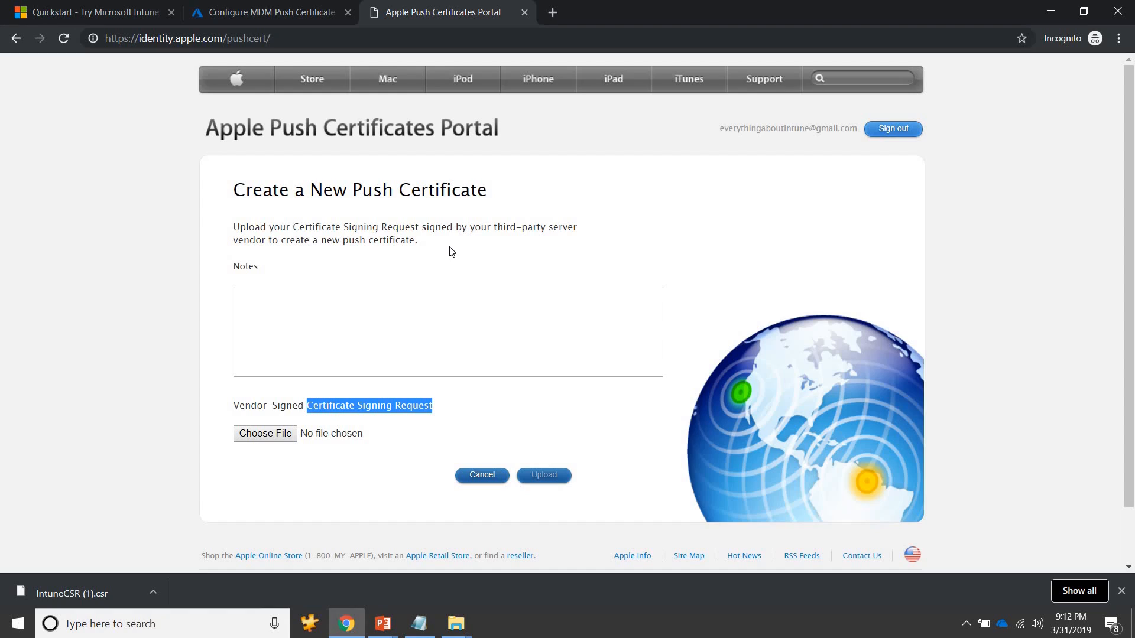
pyautogui.click(265, 435)
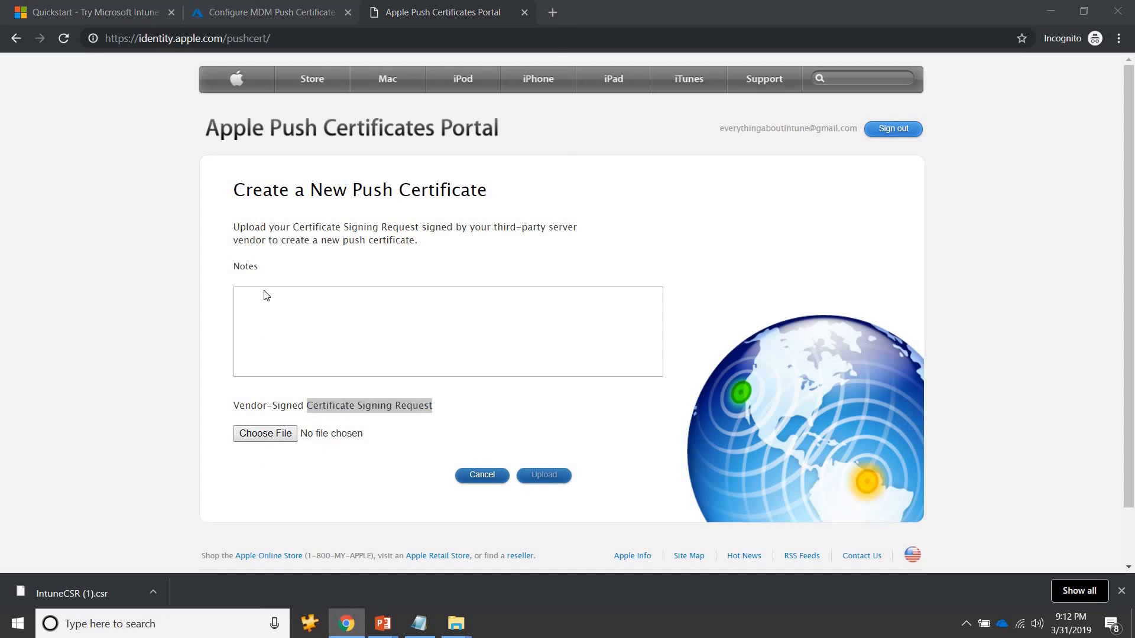
pyautogui.click(414, 219)
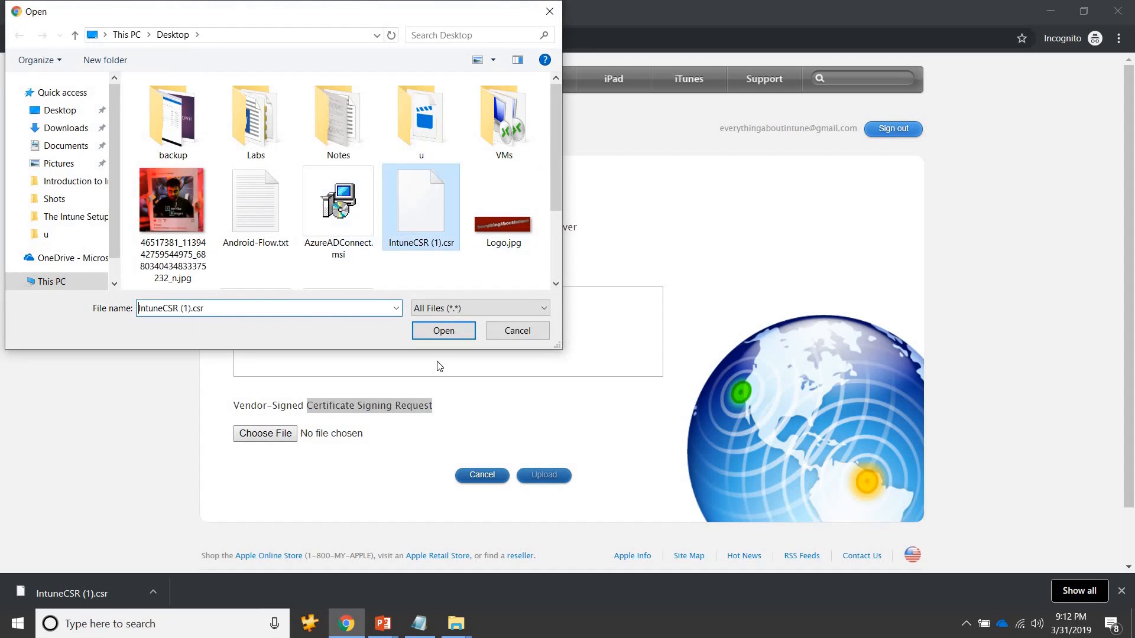
pyautogui.click(442, 331)
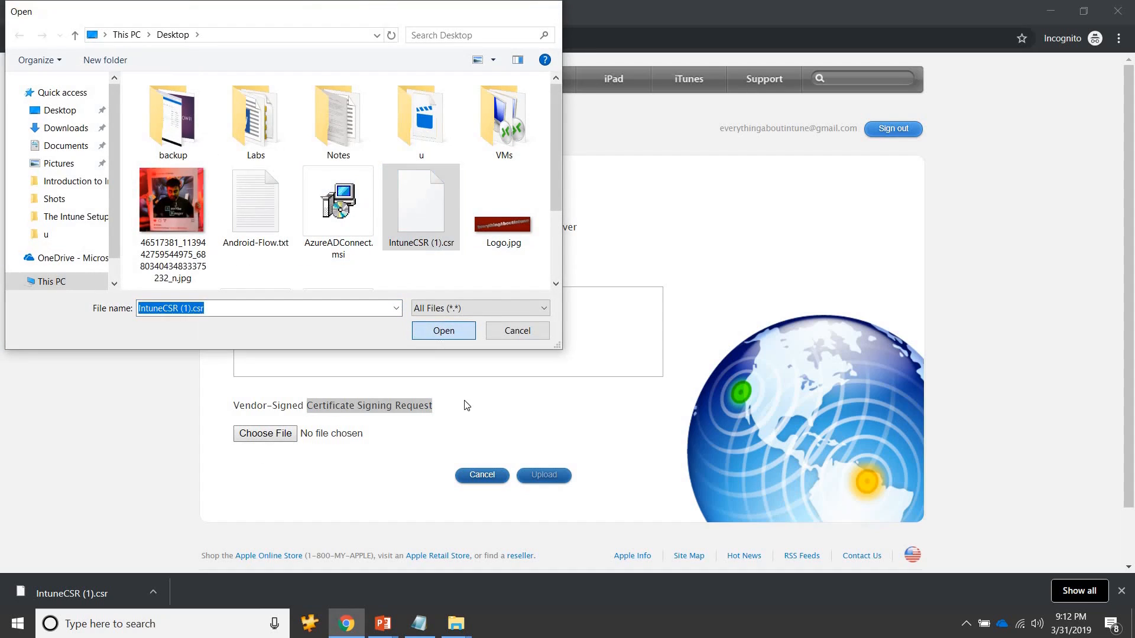
pyautogui.click(550, 476)
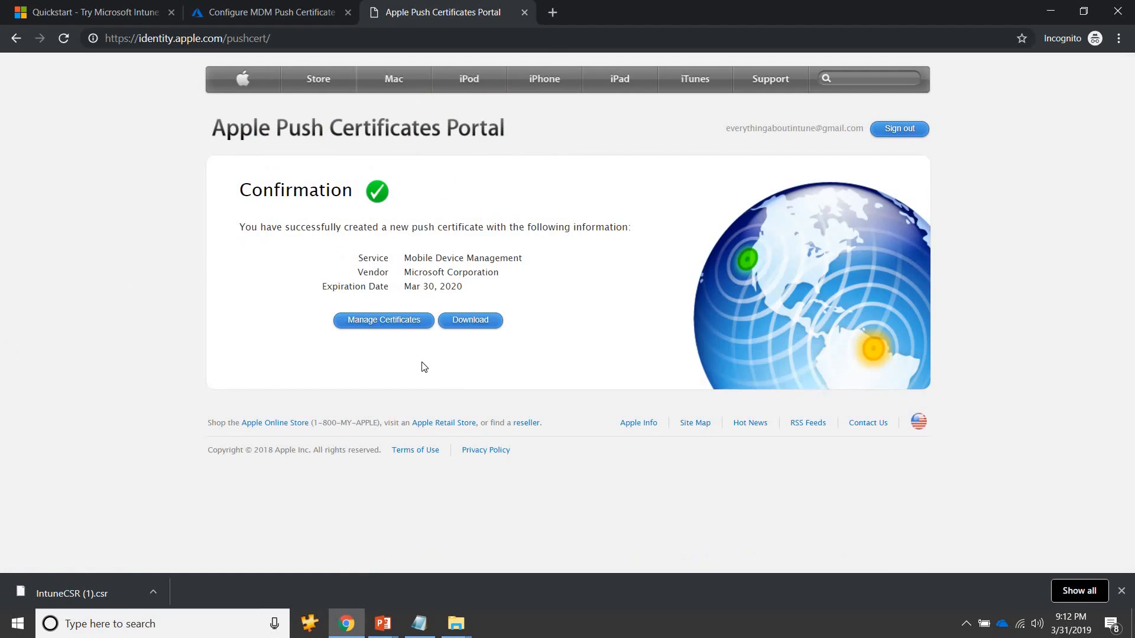
pyautogui.click(466, 322)
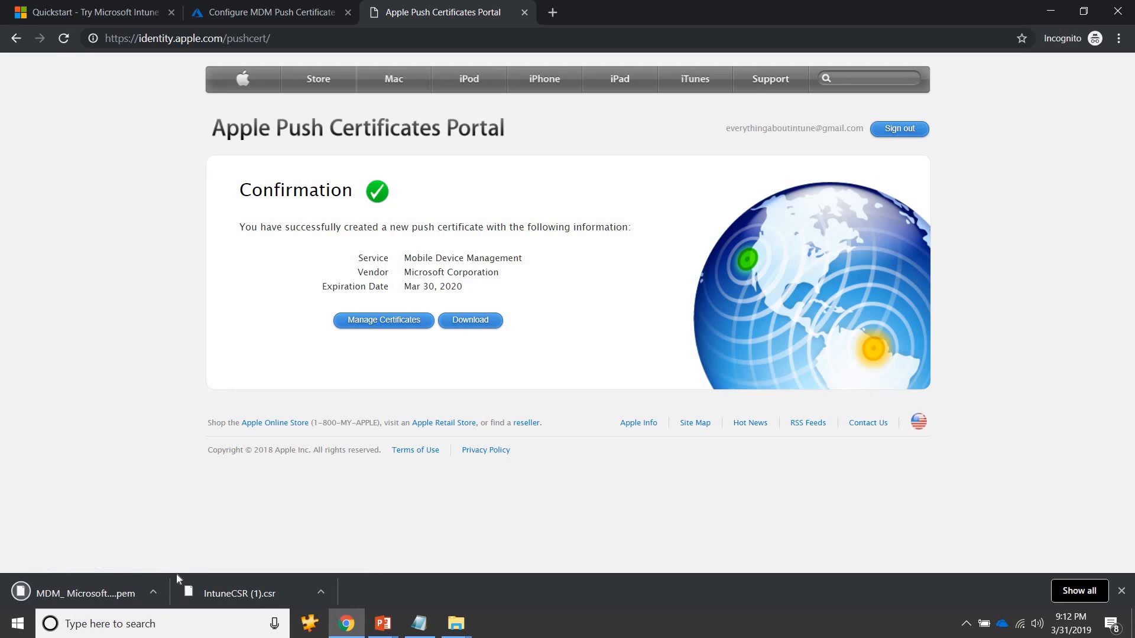
# Copy the downloaded .pem certificate onto the desktop and return to the browser
pyautogui.click(152, 593)
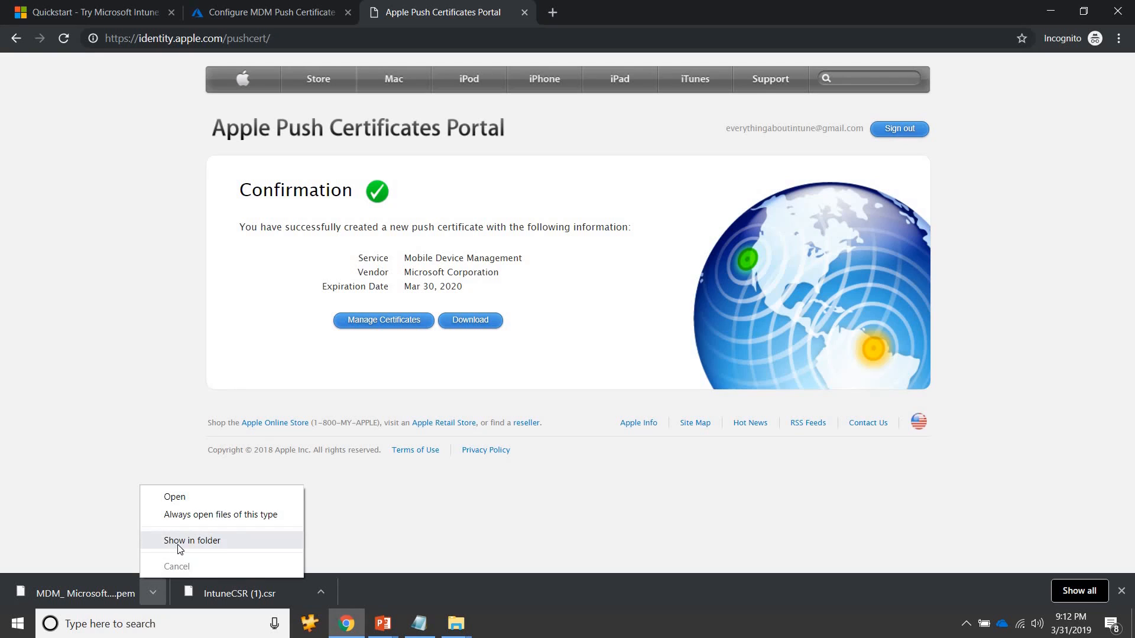
pyautogui.click(180, 540)
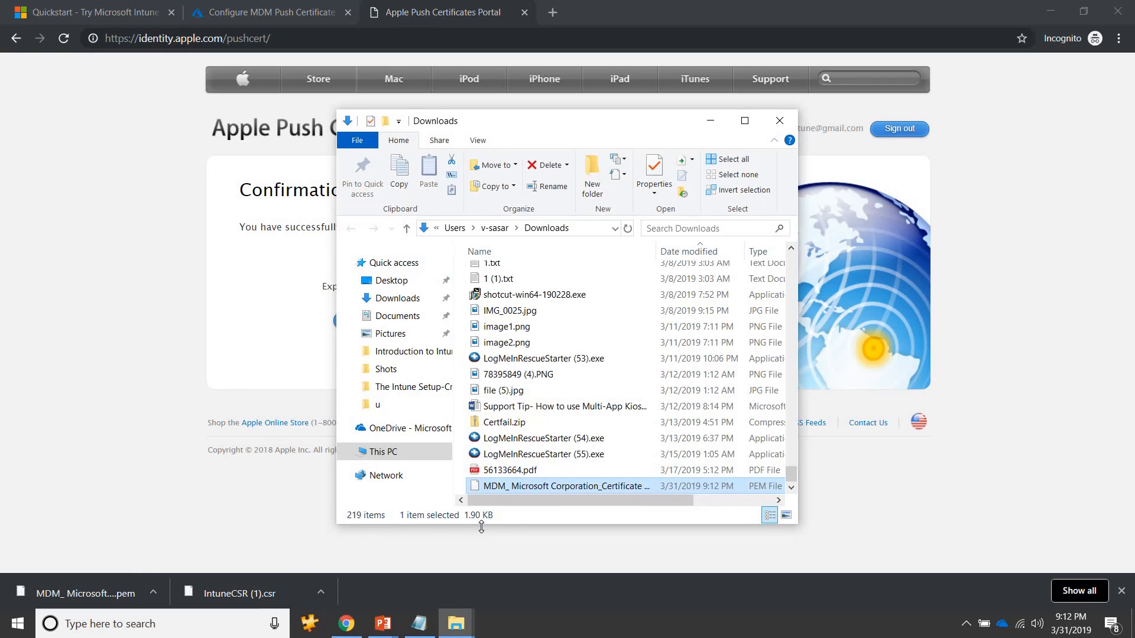
pyautogui.hotkey('ctrl', 'c')
pyautogui.press('super+d')
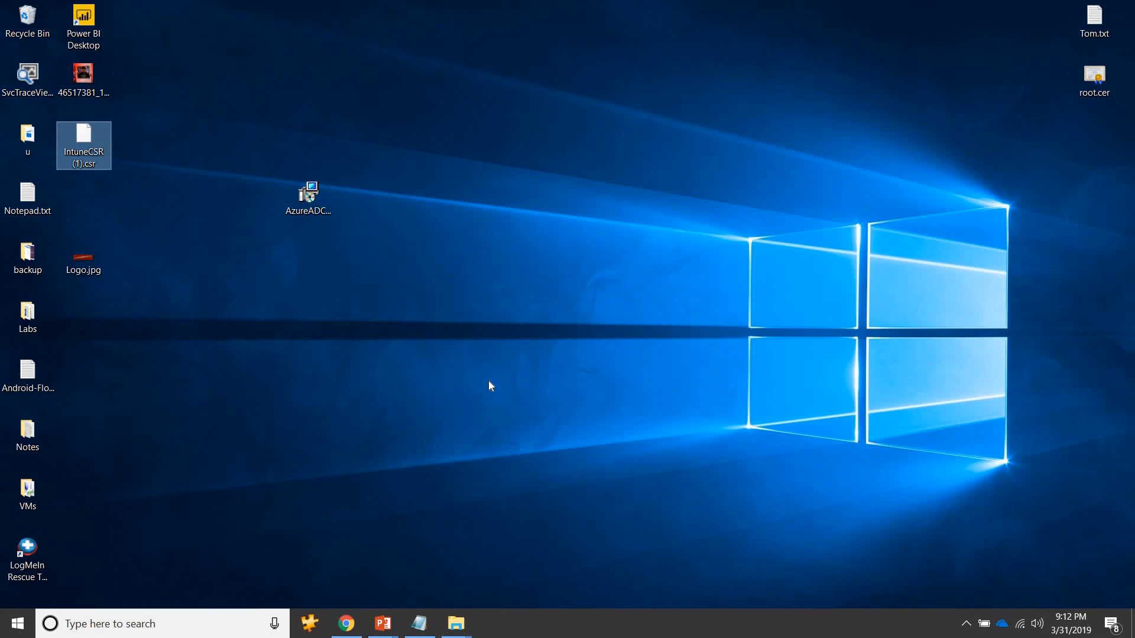
pyautogui.click(489, 382)
pyautogui.hotkey('ctrl', 'v')
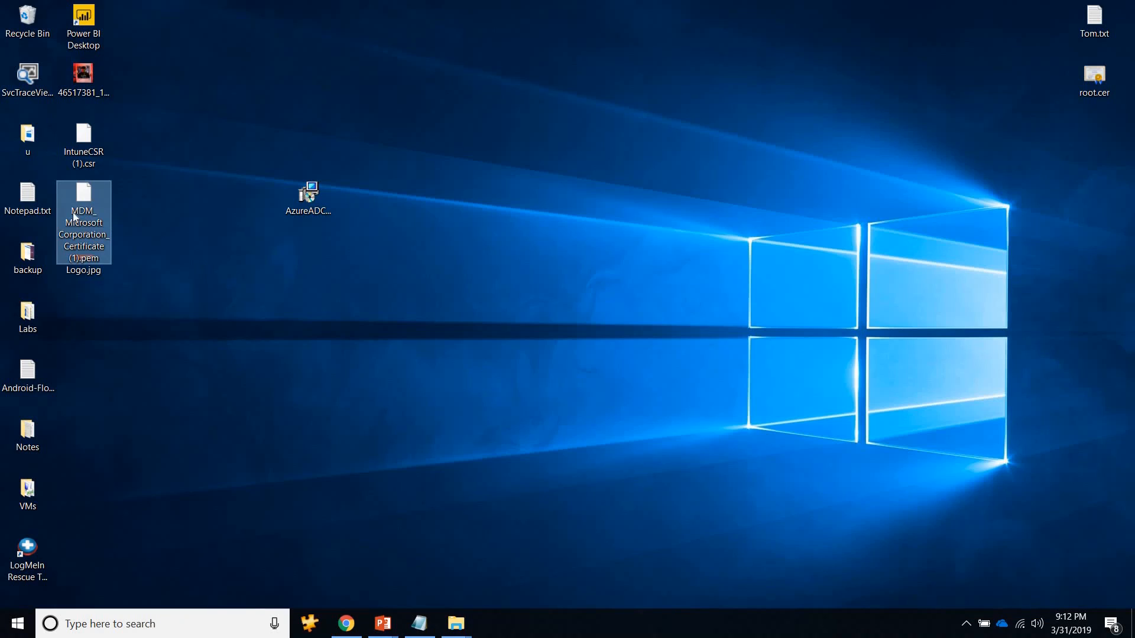
pyautogui.moveTo(84, 231); pyautogui.dragTo(438, 395)
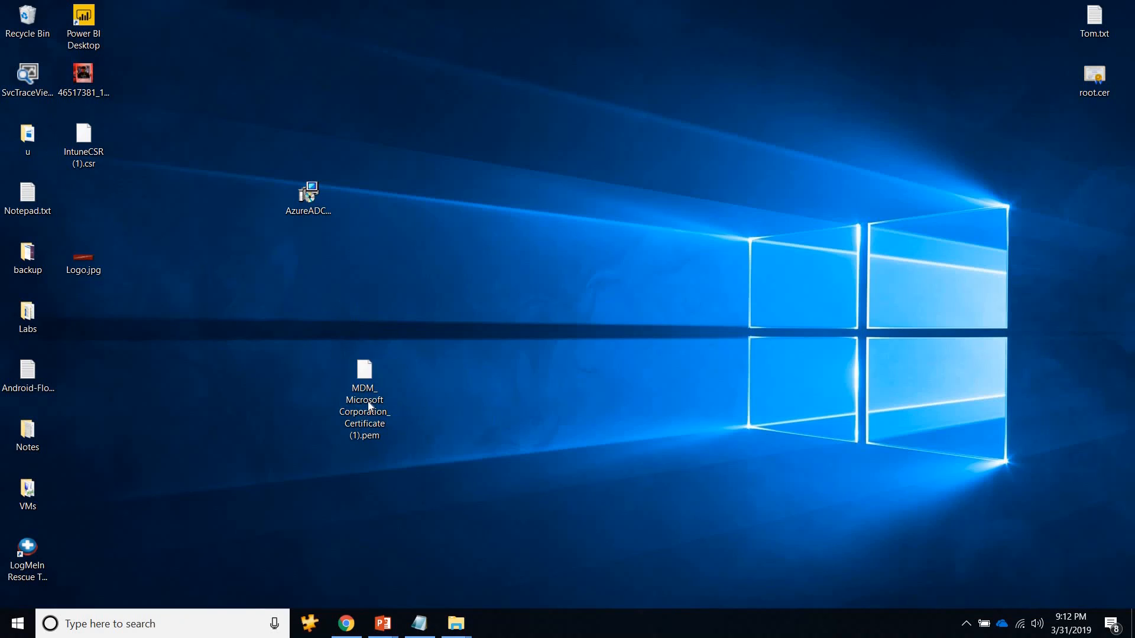
pyautogui.click(352, 622)
pyautogui.click(352, 622)
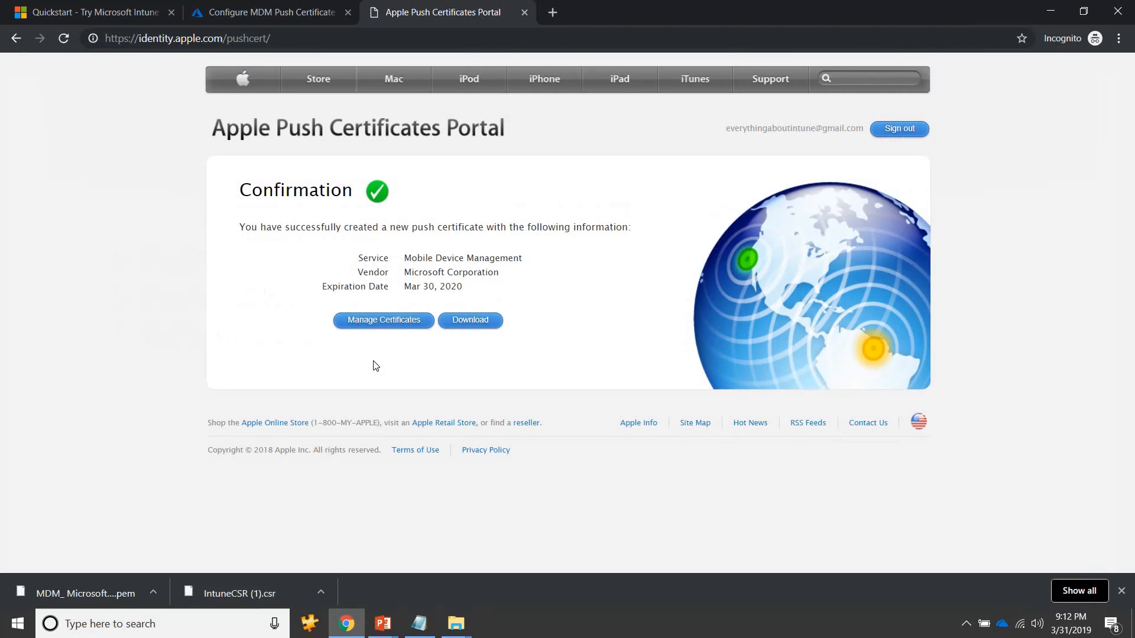
# In Intune's push certificate setup, select the downloaded .pem certificate file for upload
pyautogui.click(283, 12)
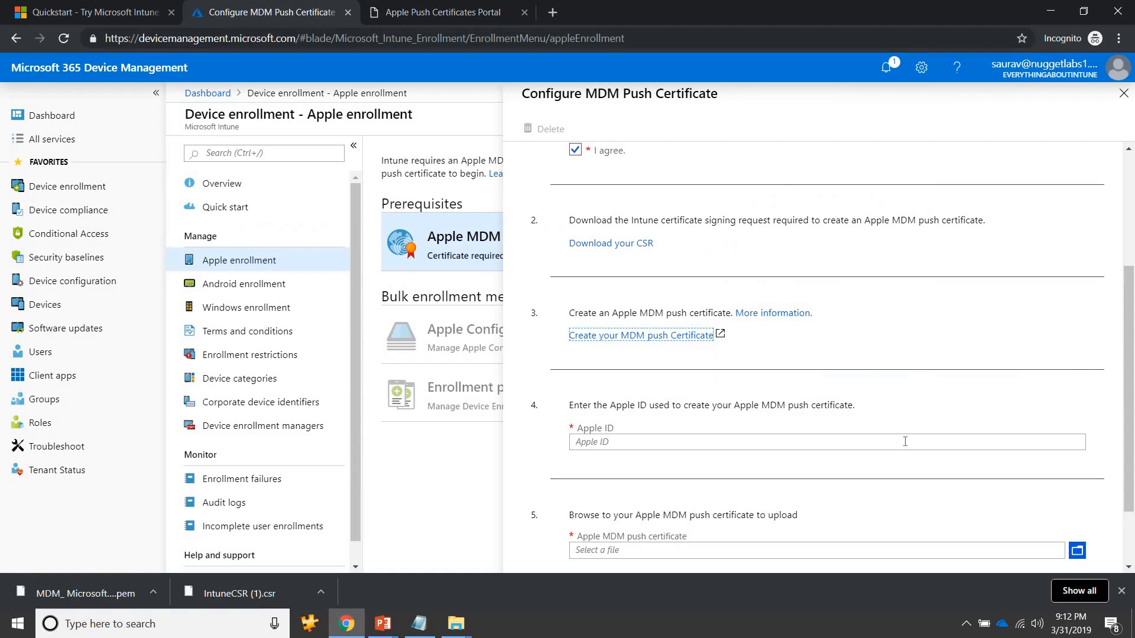
pyautogui.scroll(-2, 1130, 287)
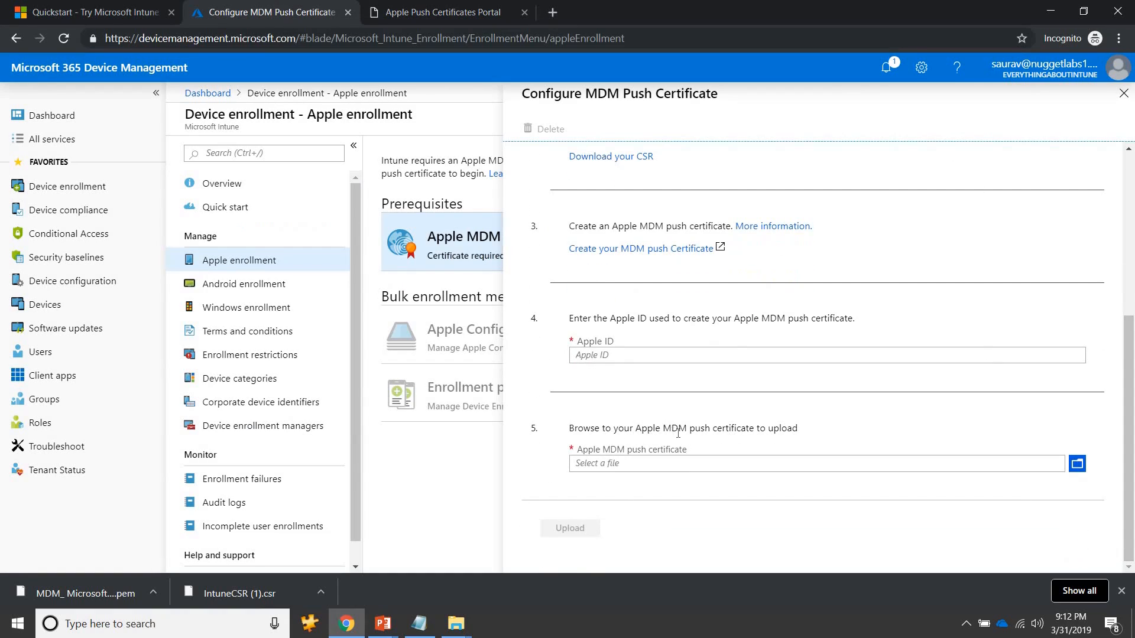
pyautogui.click(1076, 464)
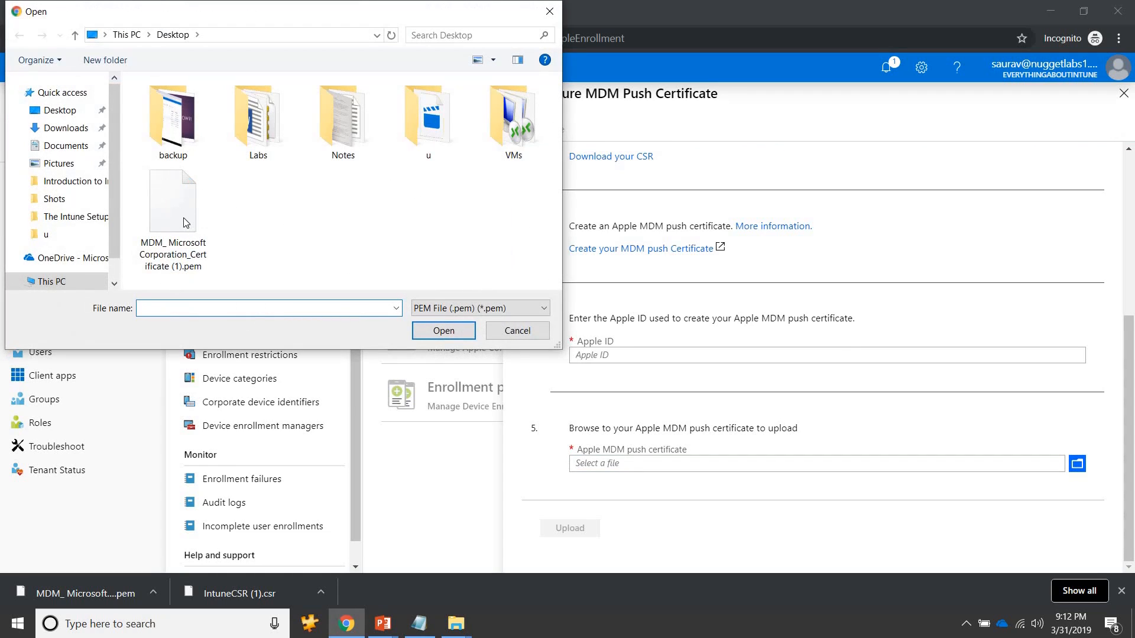
pyautogui.click(185, 223)
pyautogui.click(443, 331)
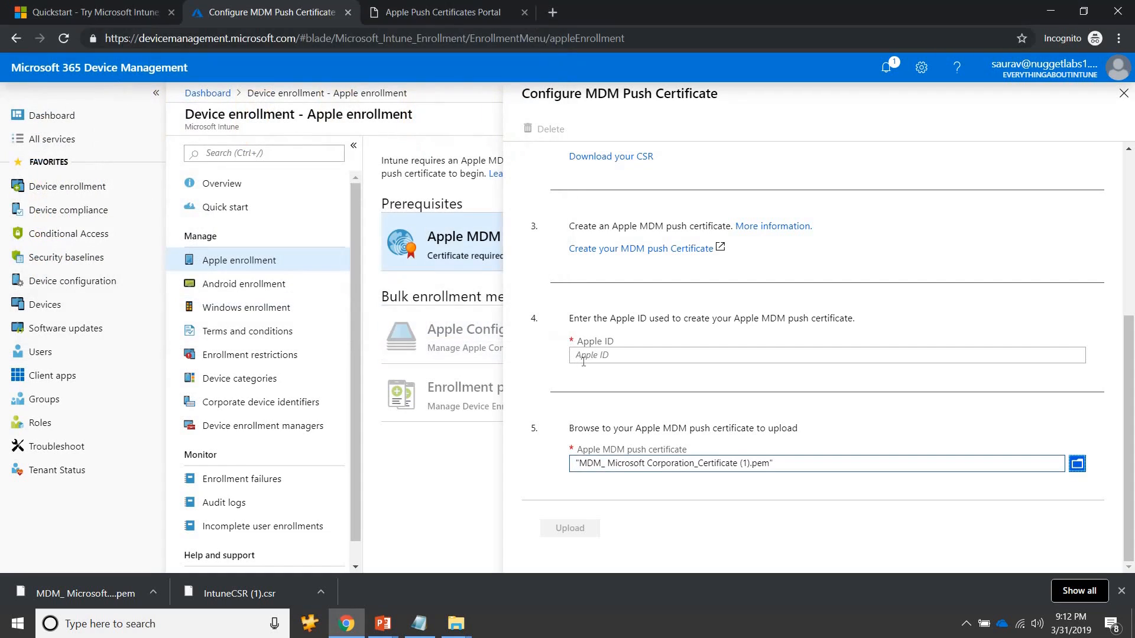
# Copy the Apple ID from Apple's portal and paste it into Intune's Apple ID field
pyautogui.click(583, 361)
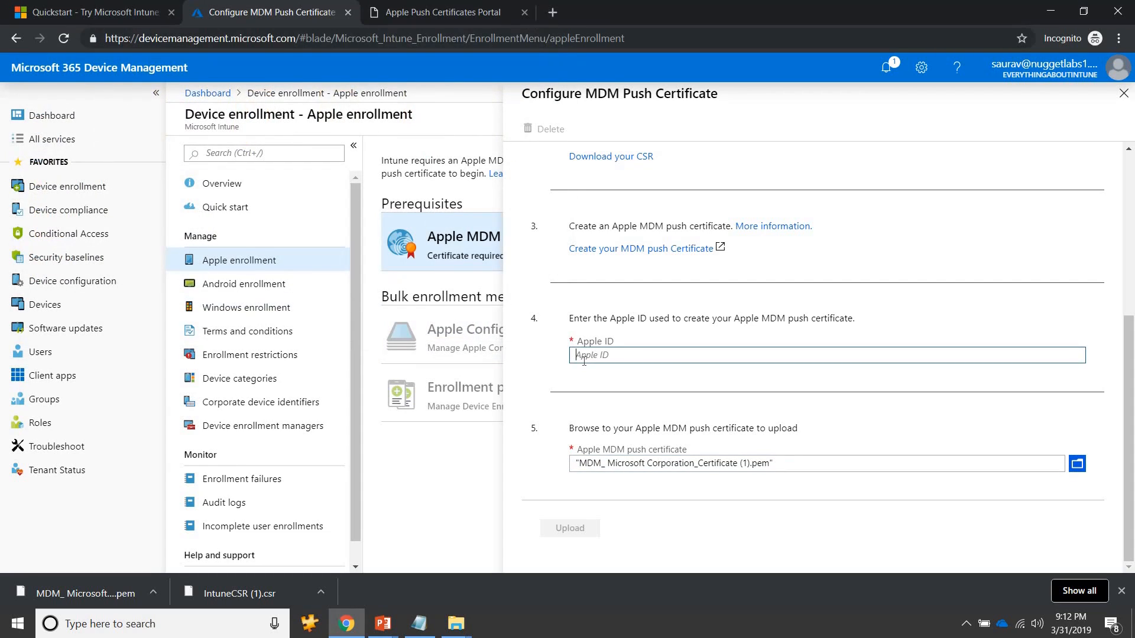
pyautogui.click(427, 14)
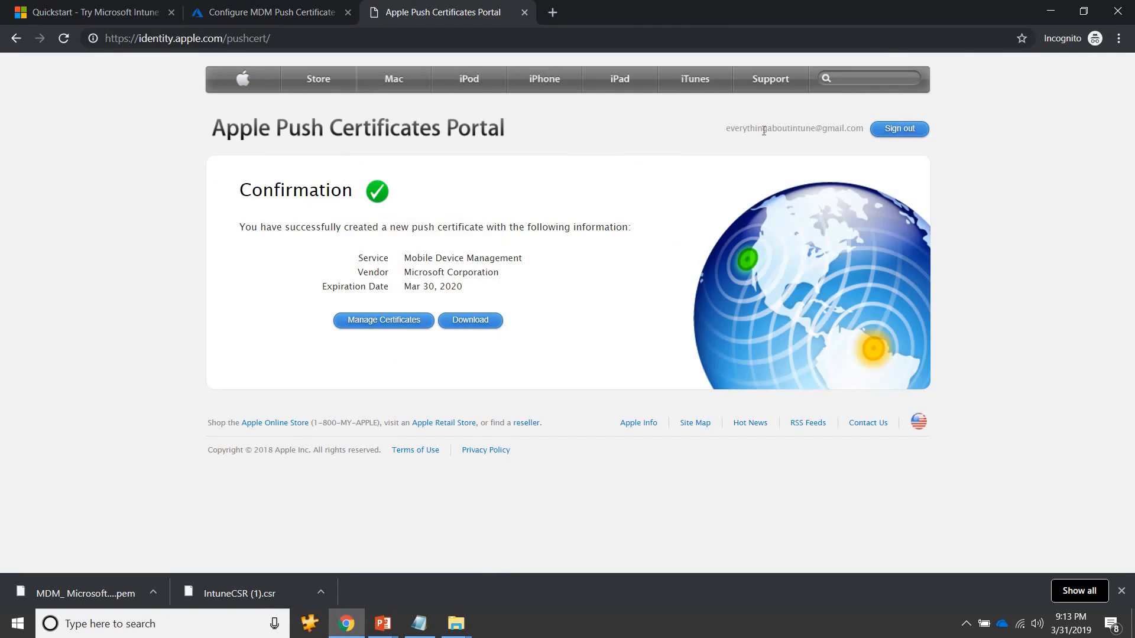
pyautogui.moveTo(725, 128); pyautogui.dragTo(864, 128)
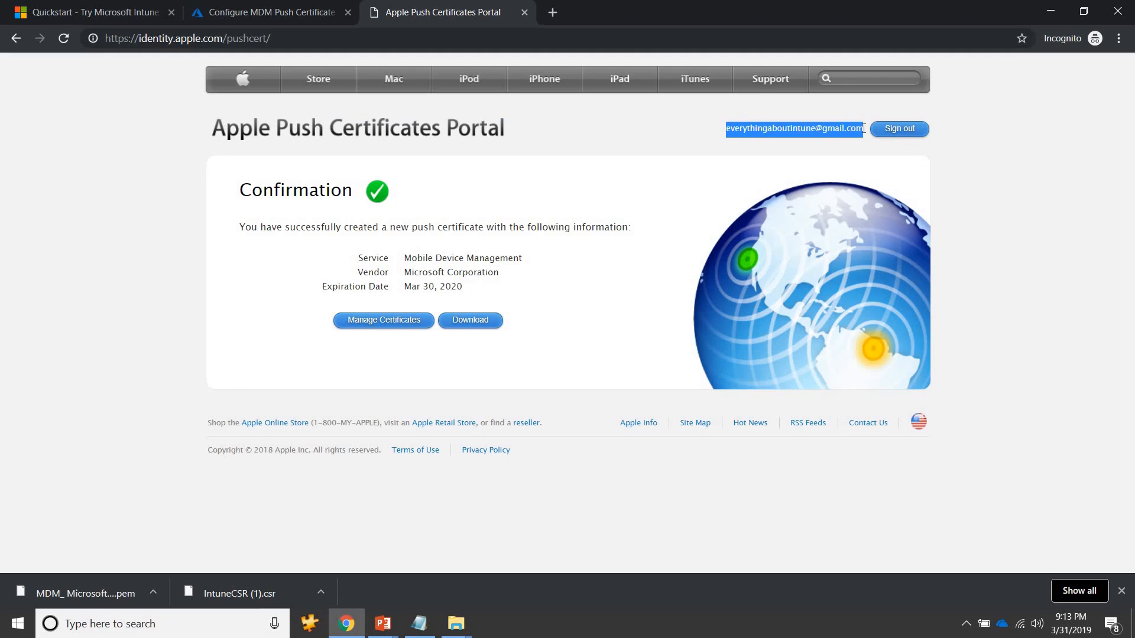
pyautogui.click(319, 13)
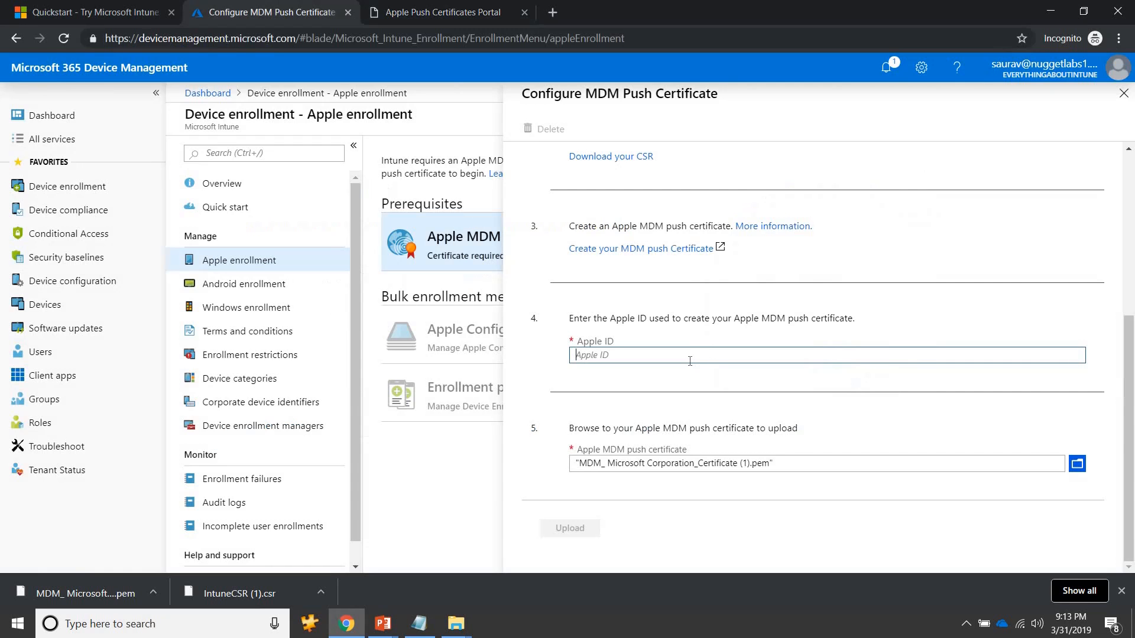
pyautogui.hotkey('ctrl', 'v')
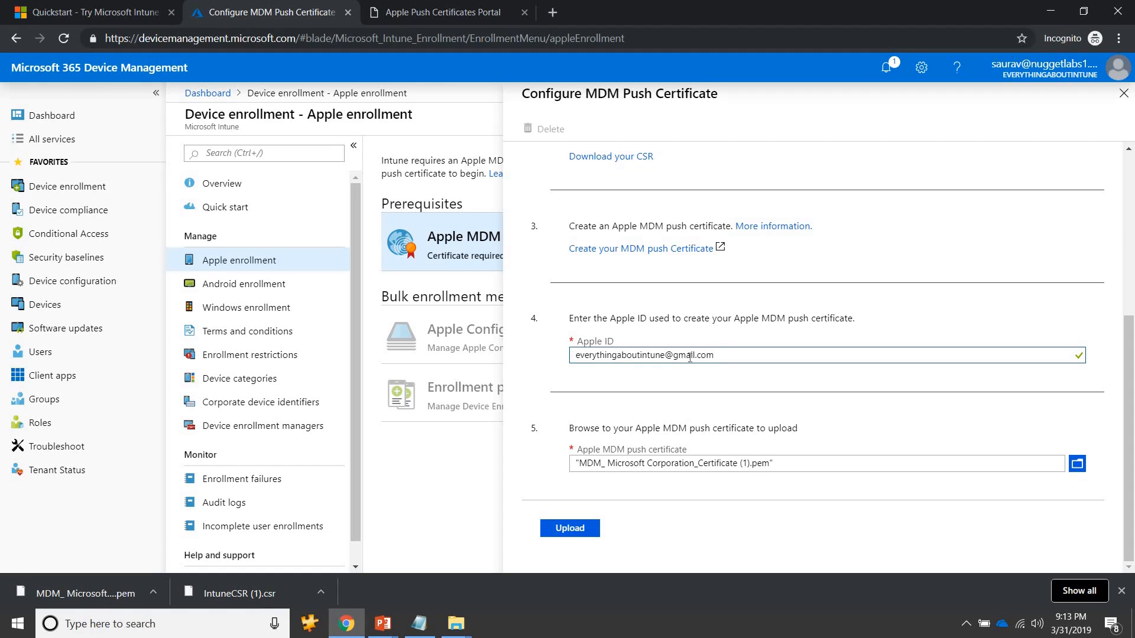
pyautogui.moveTo(721, 355); pyautogui.dragTo(571, 344)
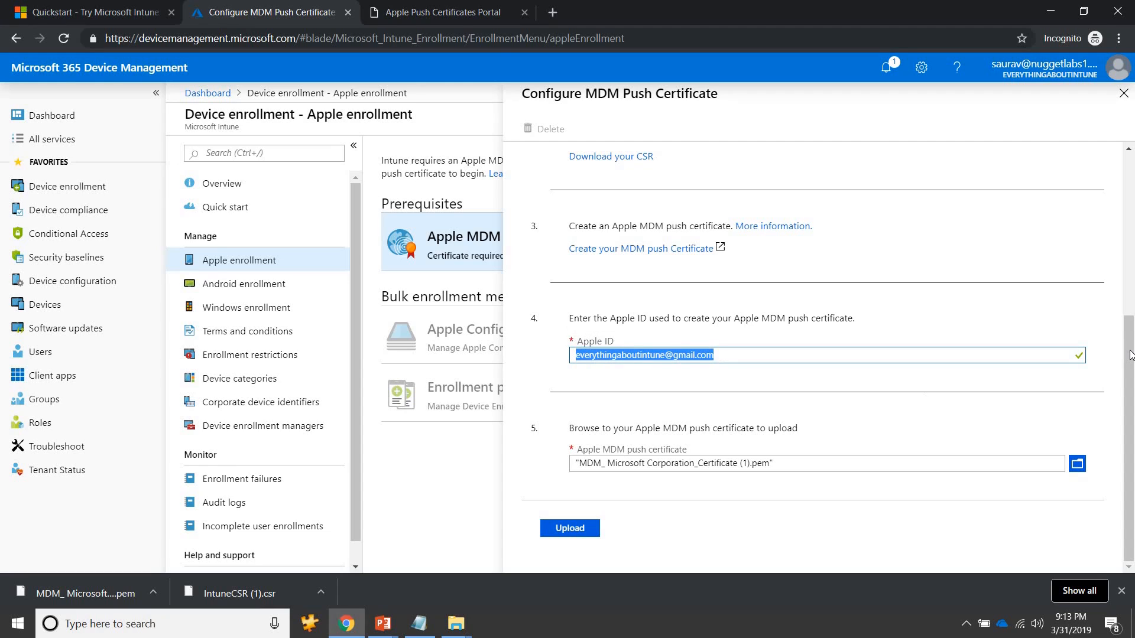
pyautogui.scroll(3, 1121, 160)
pyautogui.scroll(2, 1121, 160)
pyautogui.scroll(-5, 1122, 160)
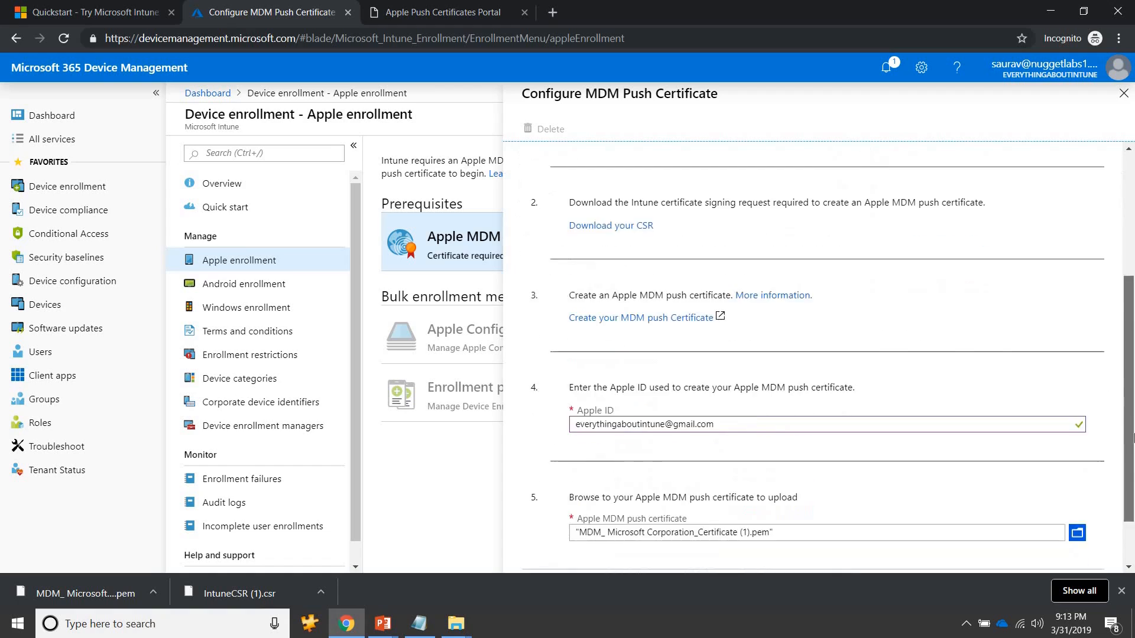
# Upload the MDM push certificate and close the setup blade
pyautogui.click(577, 530)
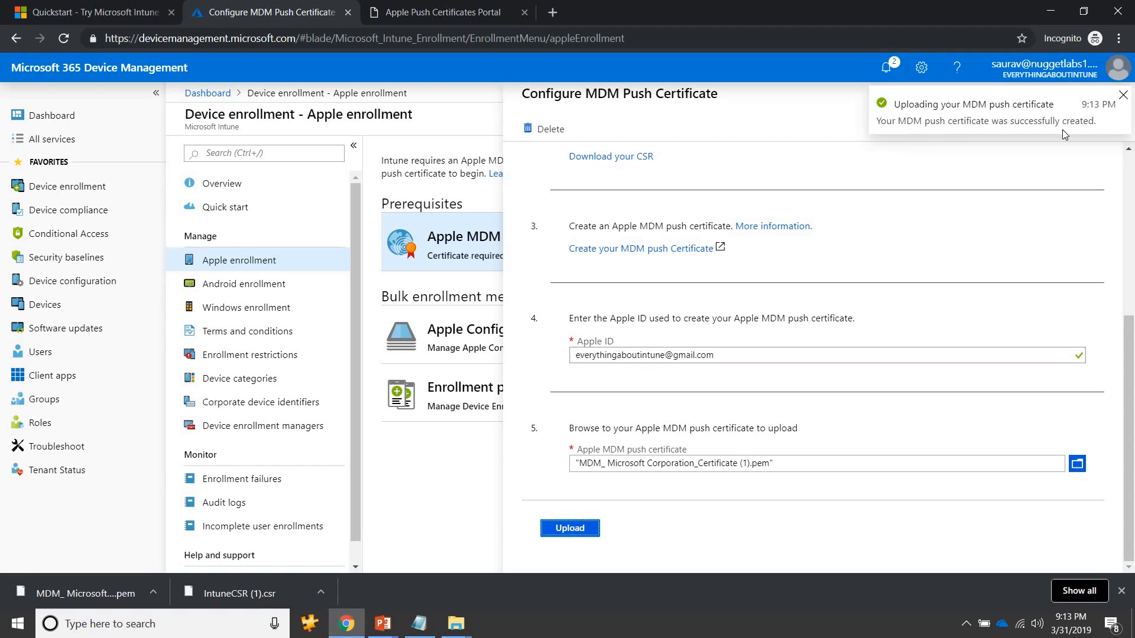
pyautogui.click(1123, 96)
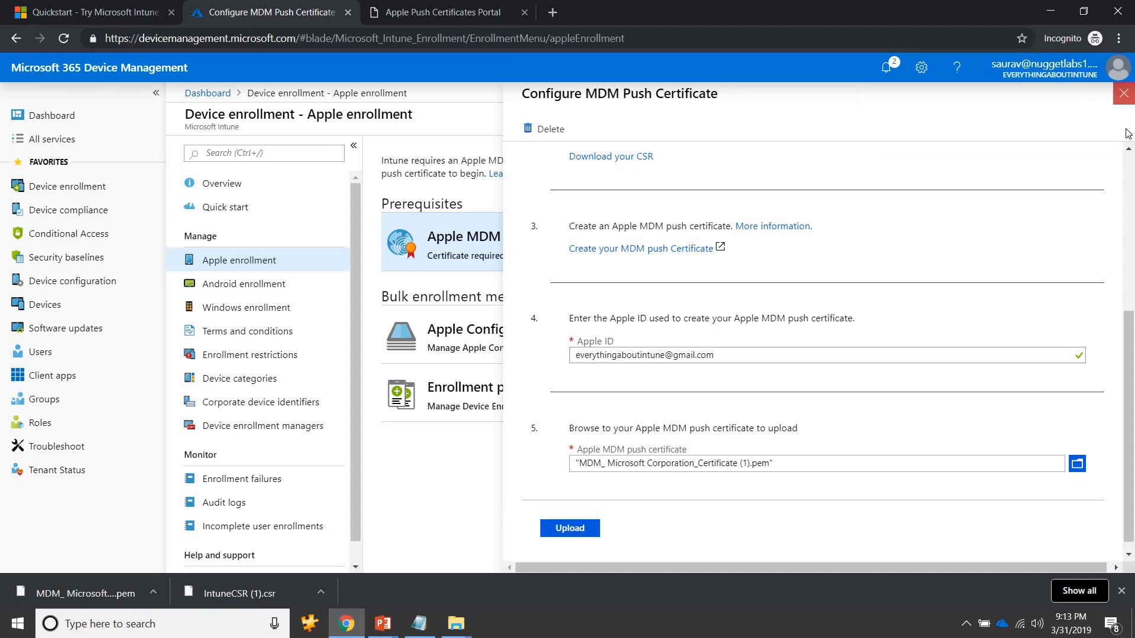
pyautogui.click(1123, 94)
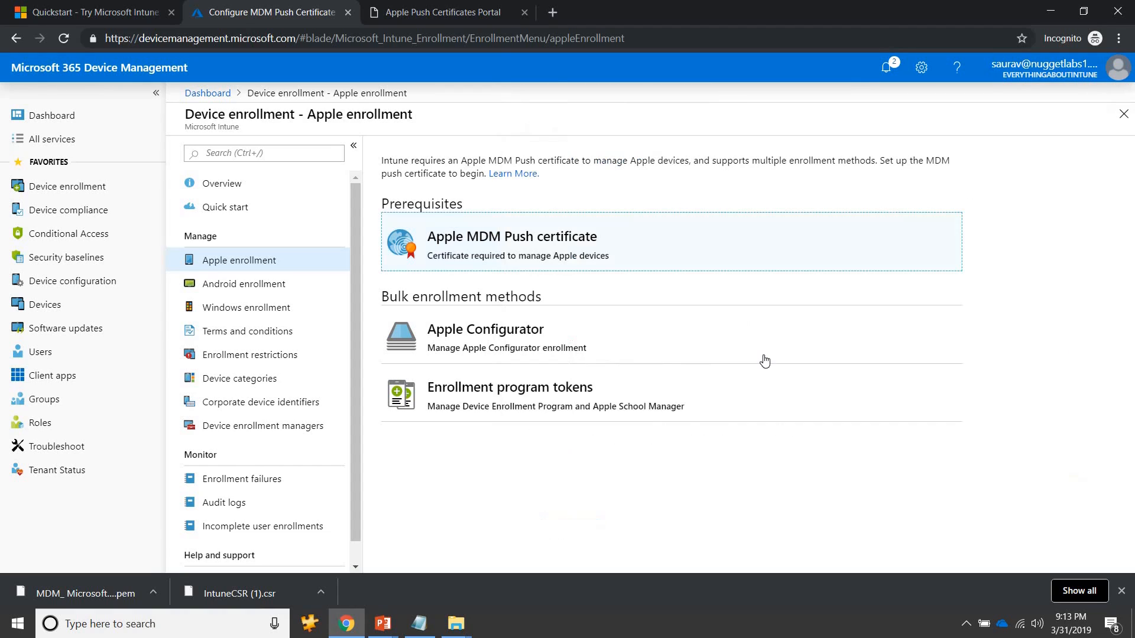
pyautogui.click(488, 253)
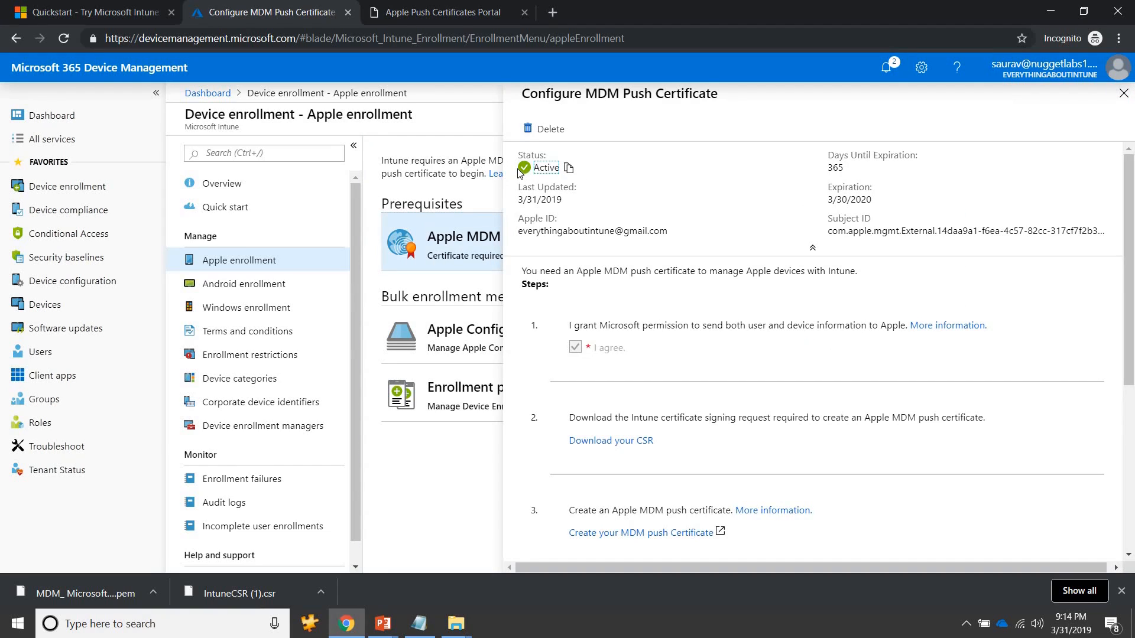
pyautogui.click(568, 169)
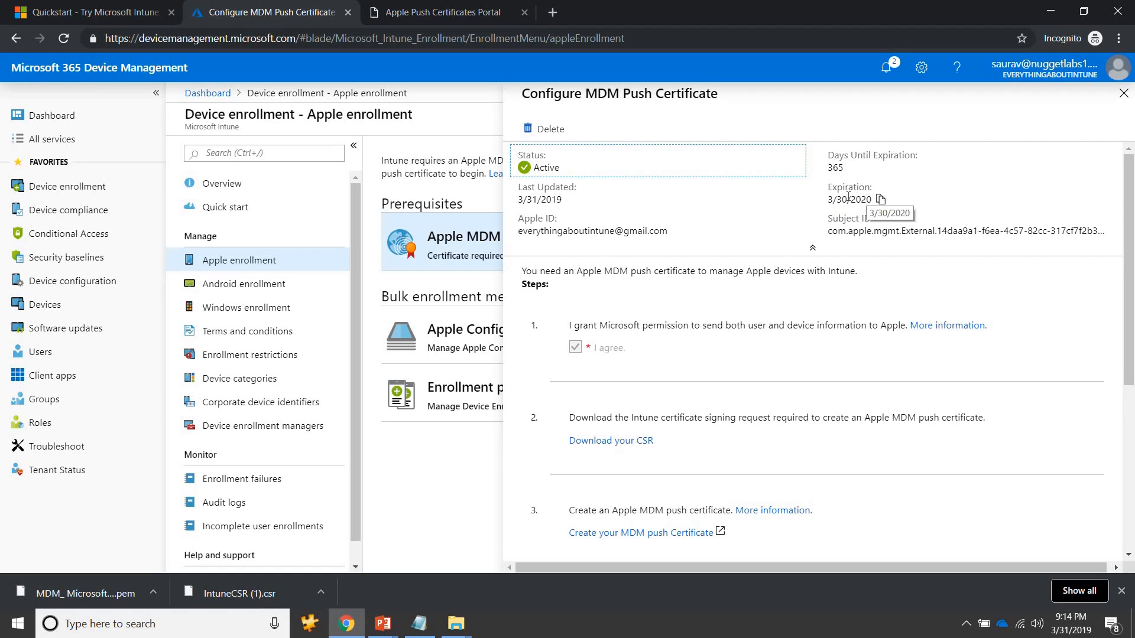
pyautogui.moveTo(871, 200); pyautogui.dragTo(1133, 286)
pyautogui.click(1001, 231)
pyautogui.scroll(-5, 1133, 286)
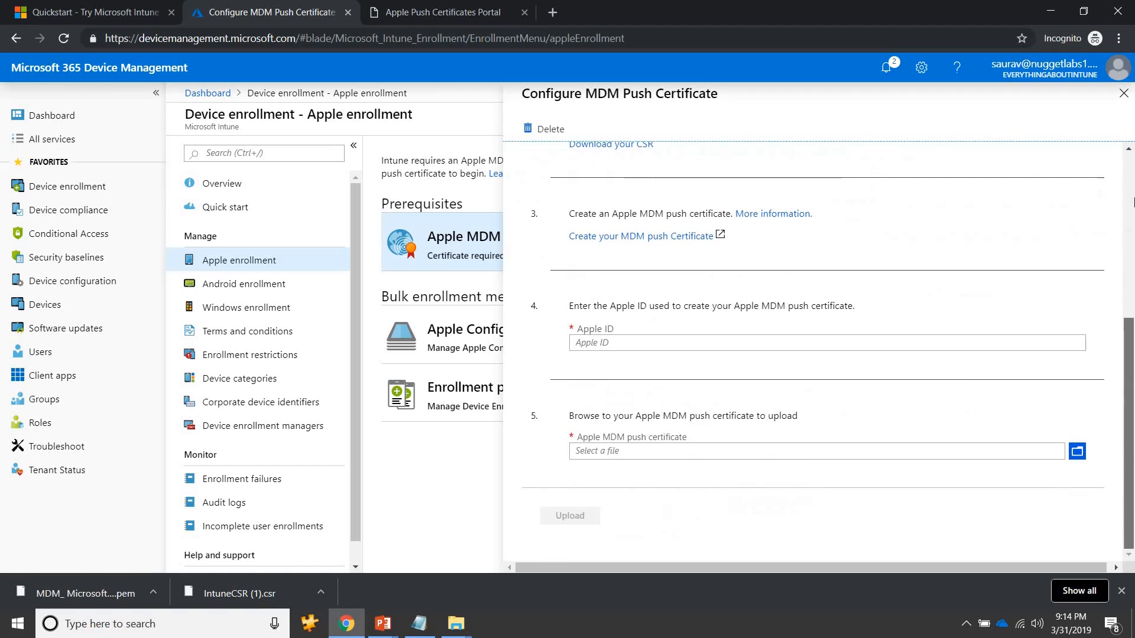
pyautogui.click(1124, 96)
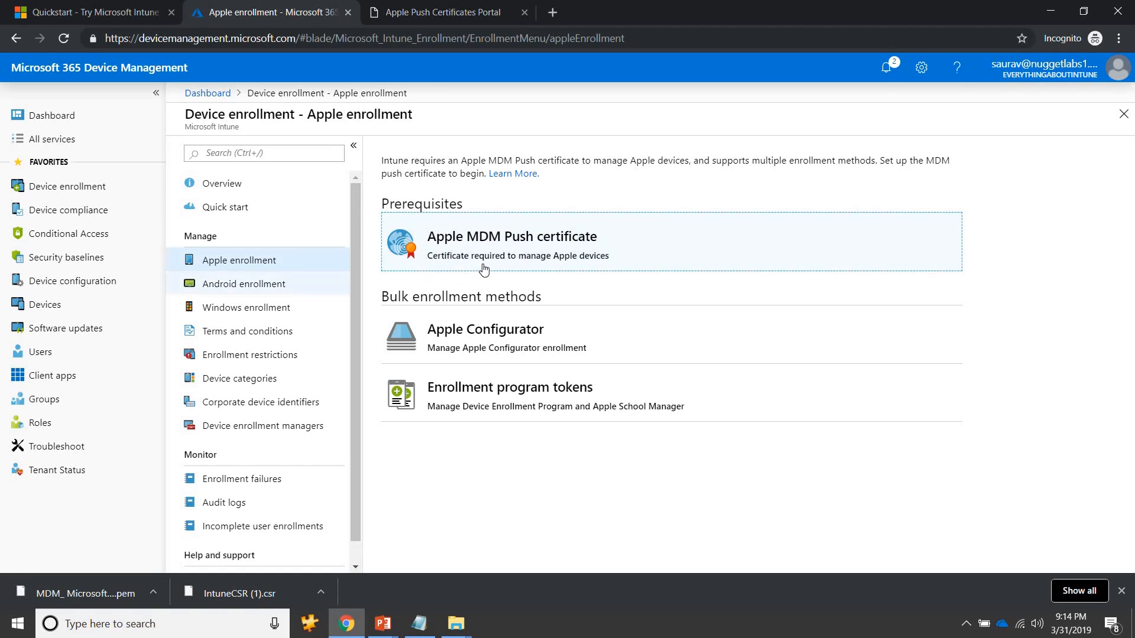
# View the Android and Windows enrollment options, then switch to the Apple Push Certificates Portal tab and select its address
pyautogui.click(253, 285)
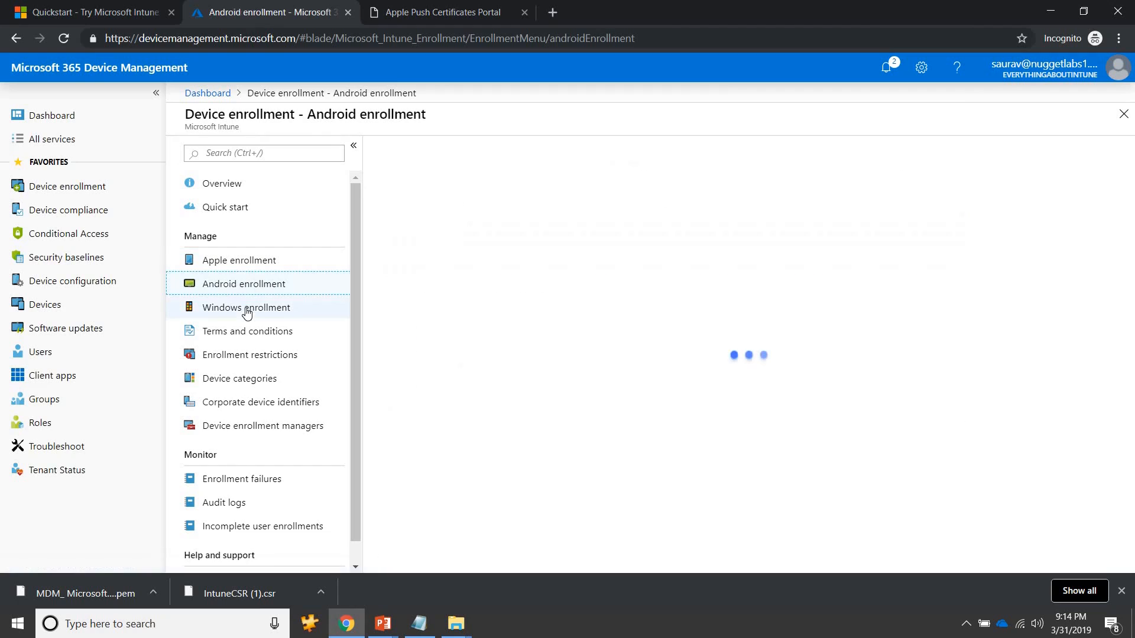
pyautogui.click(247, 311)
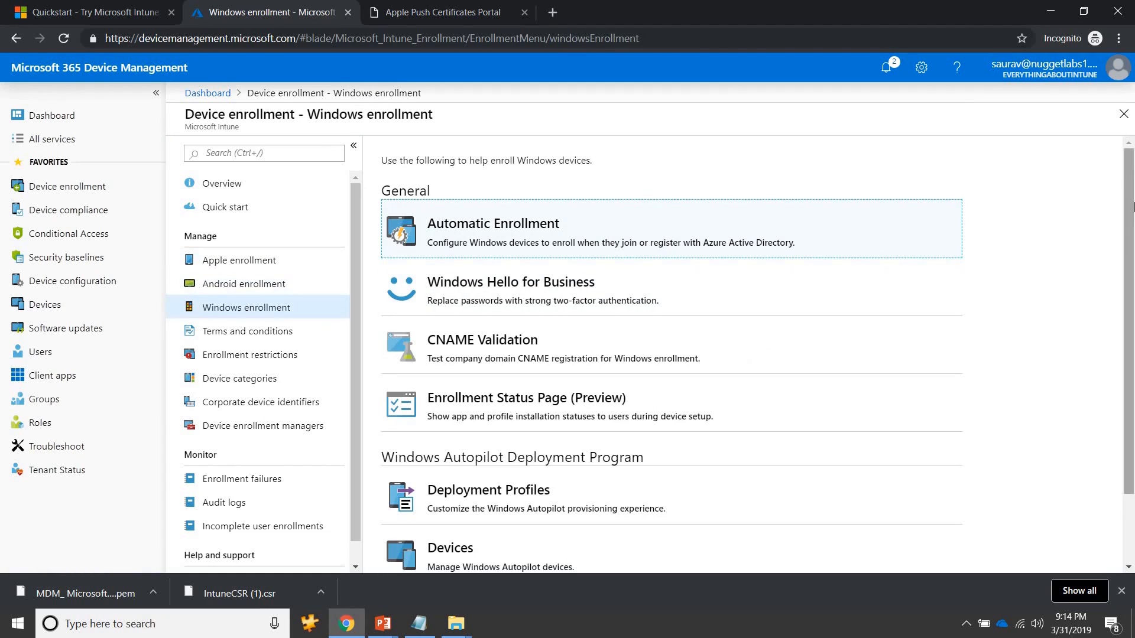
pyautogui.scroll(-2, 693, 283)
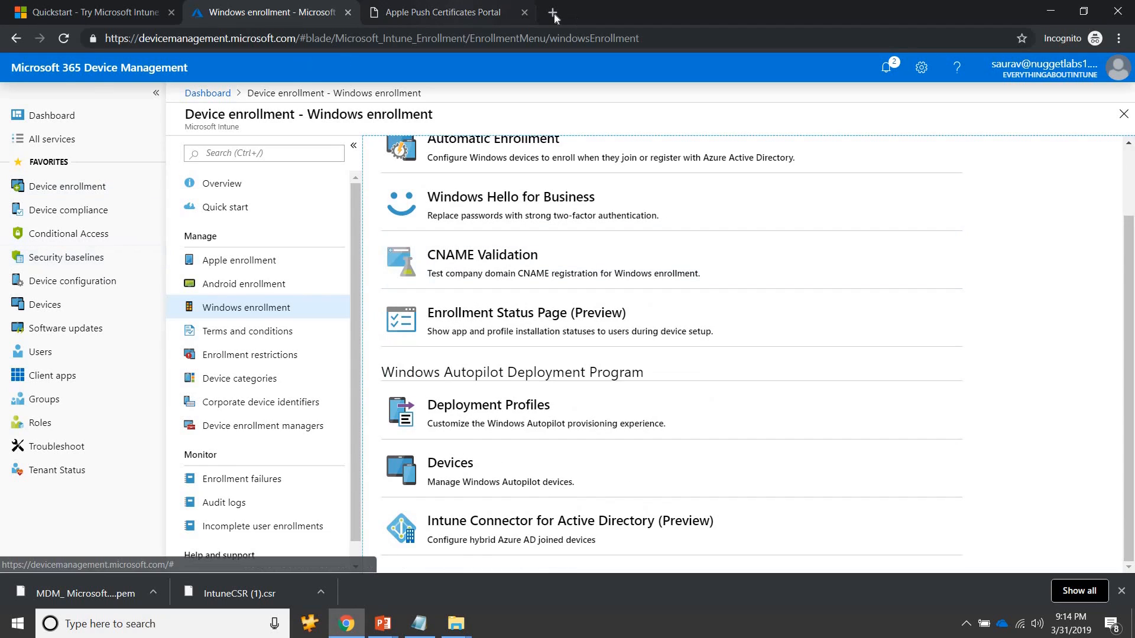
pyautogui.click(450, 17)
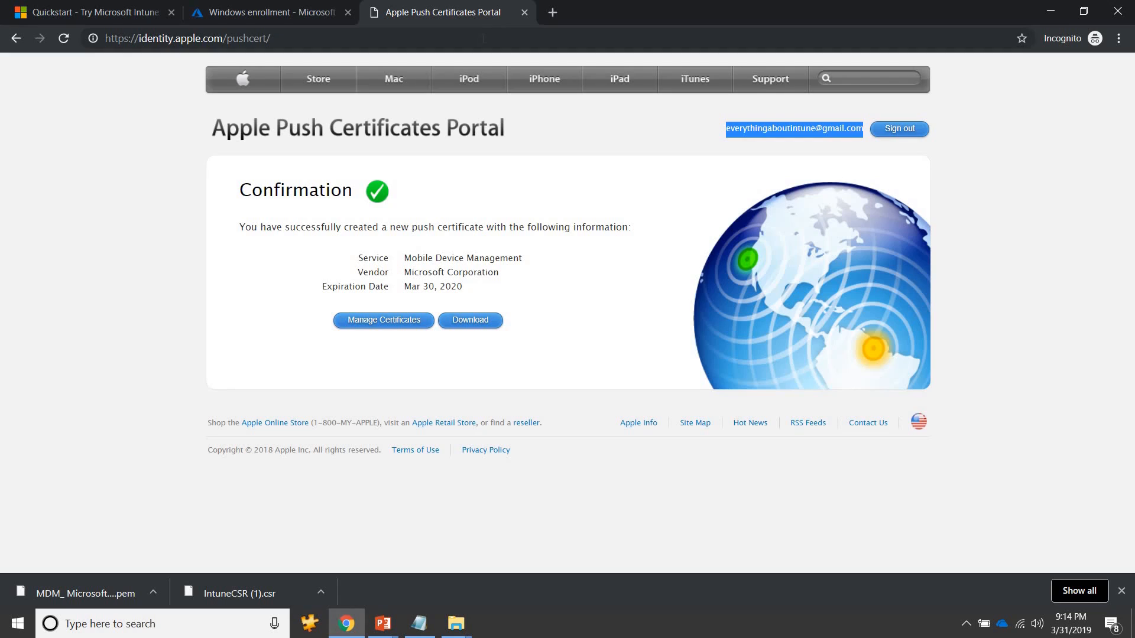
pyautogui.click(483, 38)
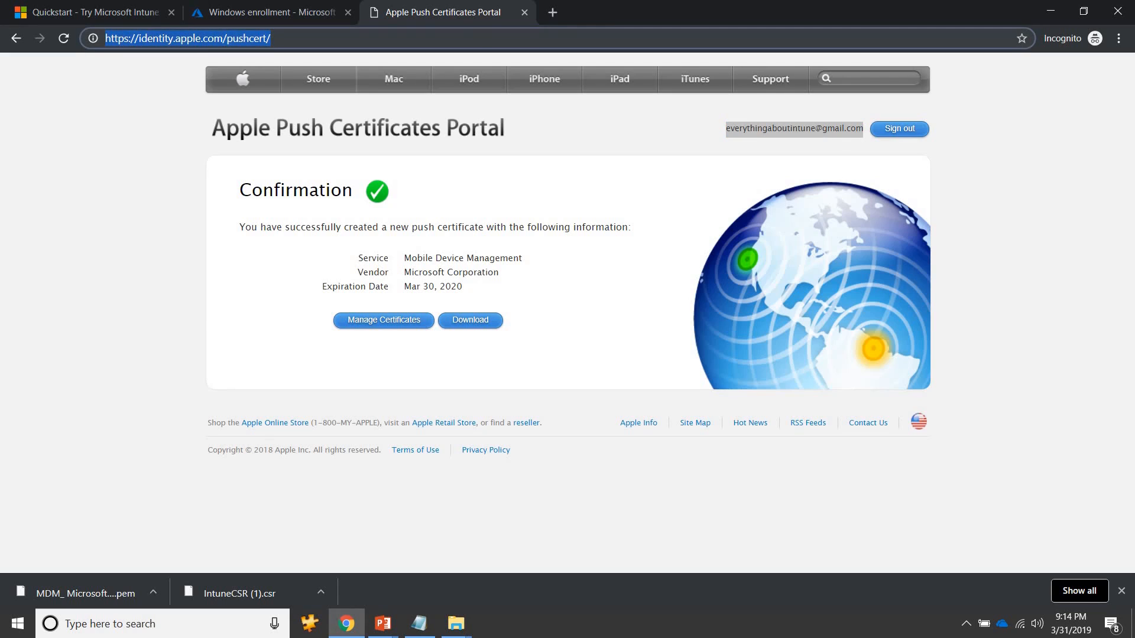
# Load portal.azure.com and open Microsoft Intune under Azure AD's Mobility (MDM and MAM) settings
pyautogui.write('portal.azure.com')
pyautogui.press('Return')
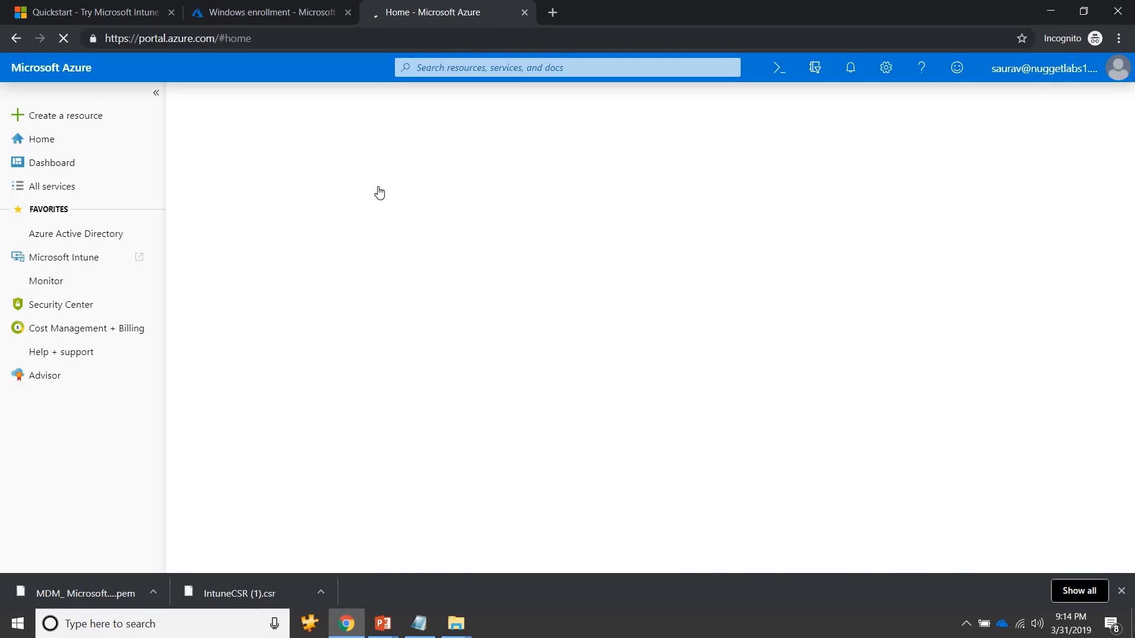
pyautogui.click(66, 235)
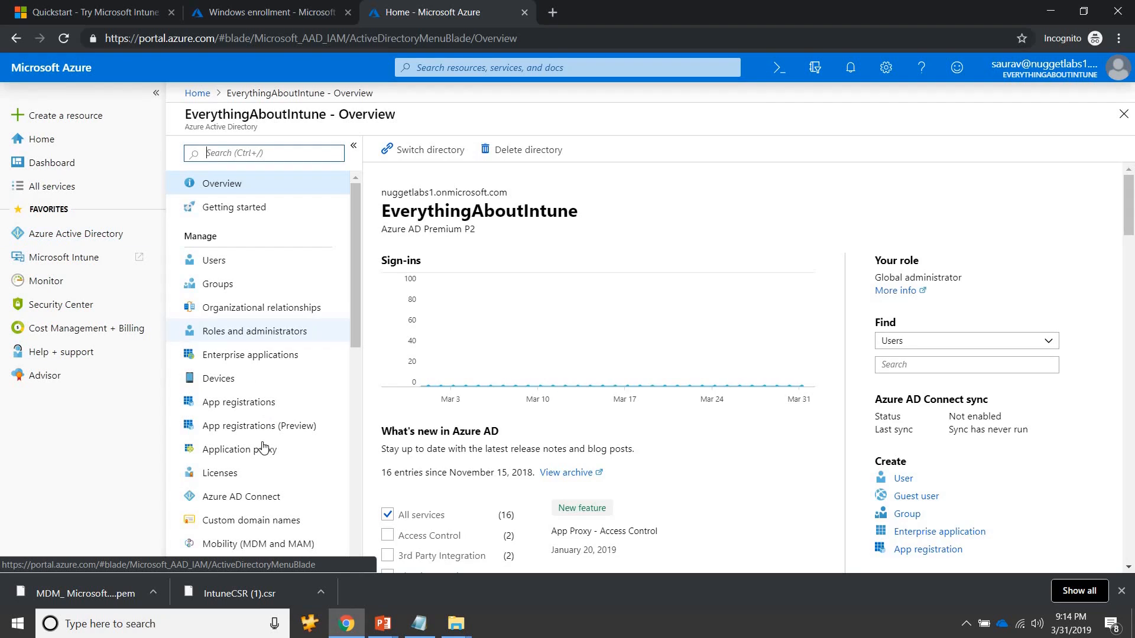
pyautogui.click(272, 547)
pyautogui.click(476, 214)
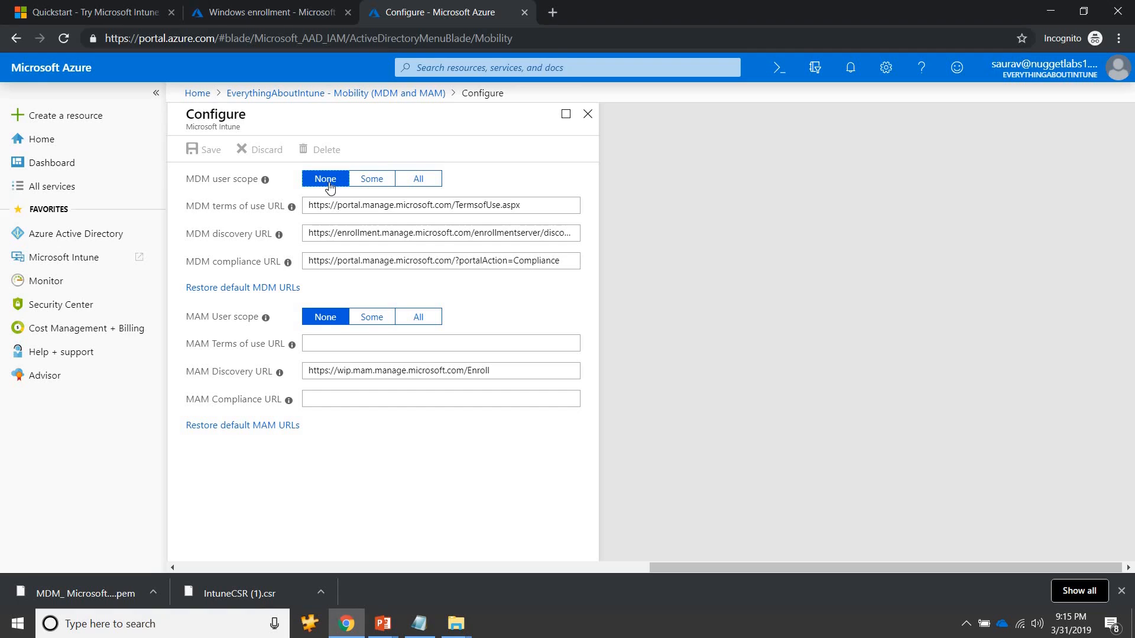
# Set Intune's MDM user scope to All, save, verify it, and close back to Azure Home
pyautogui.click(419, 184)
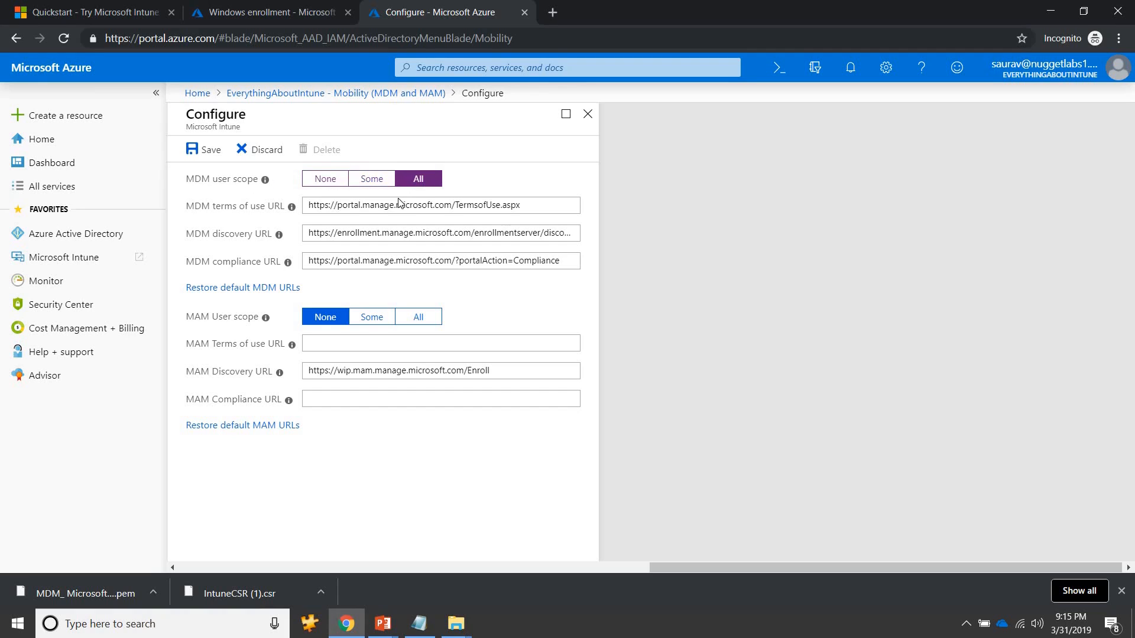
pyautogui.click(202, 153)
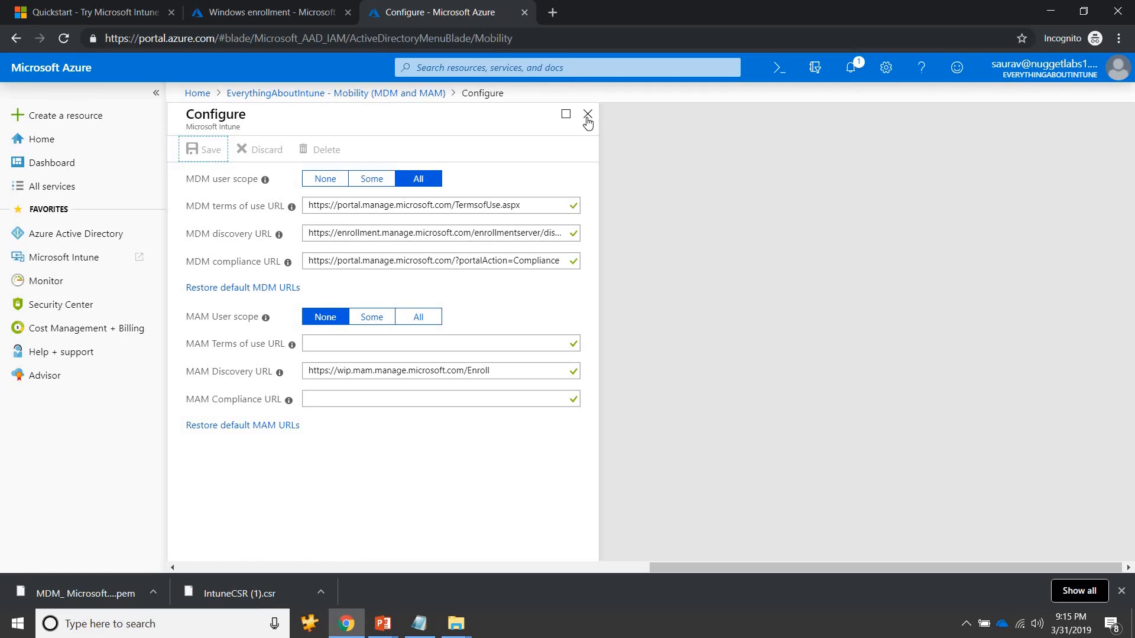
pyautogui.click(587, 118)
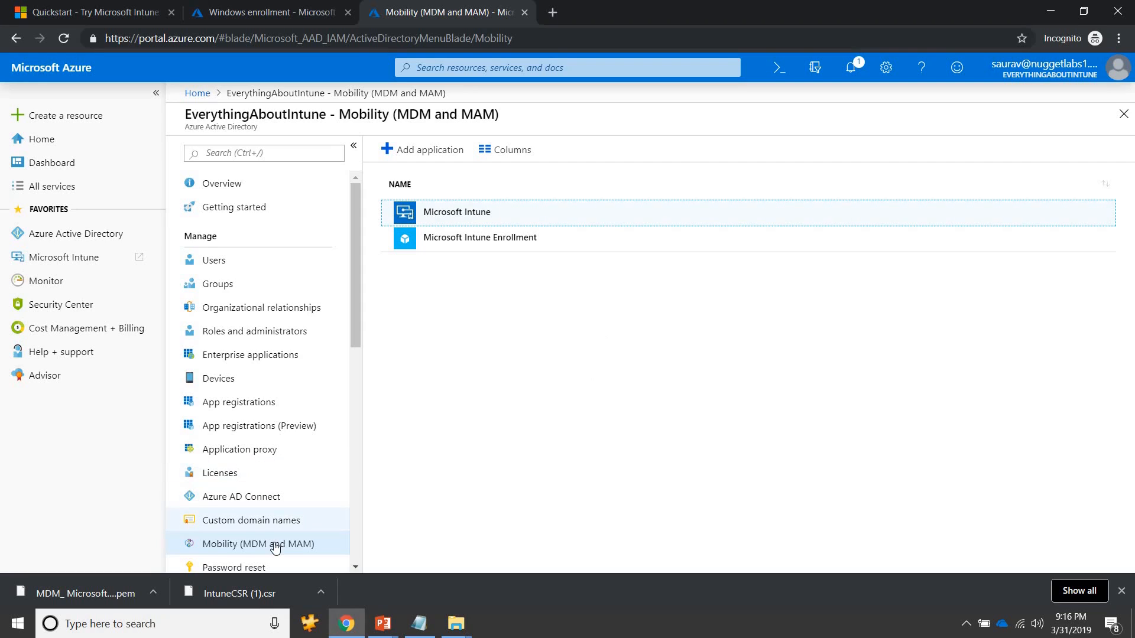
pyautogui.click(450, 215)
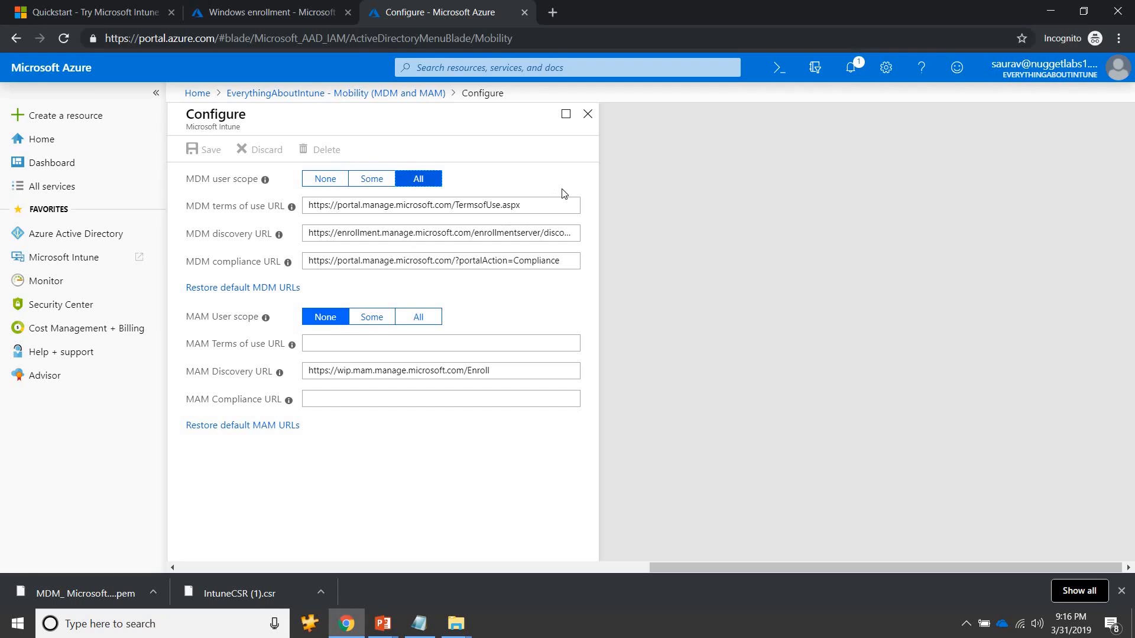
pyautogui.click(588, 114)
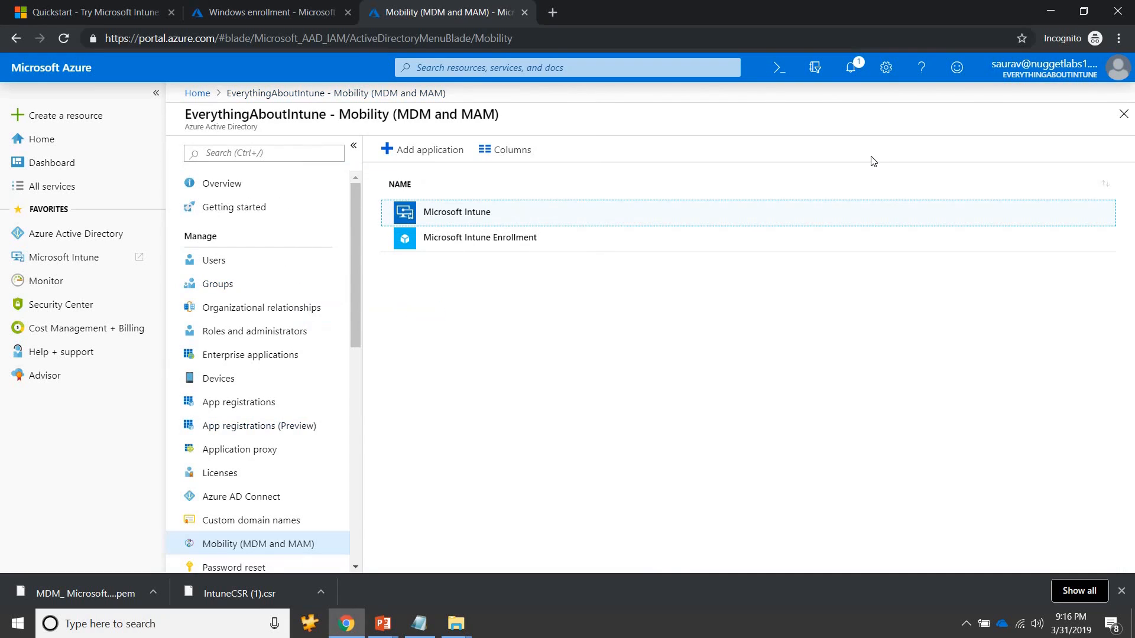
pyautogui.click(1123, 114)
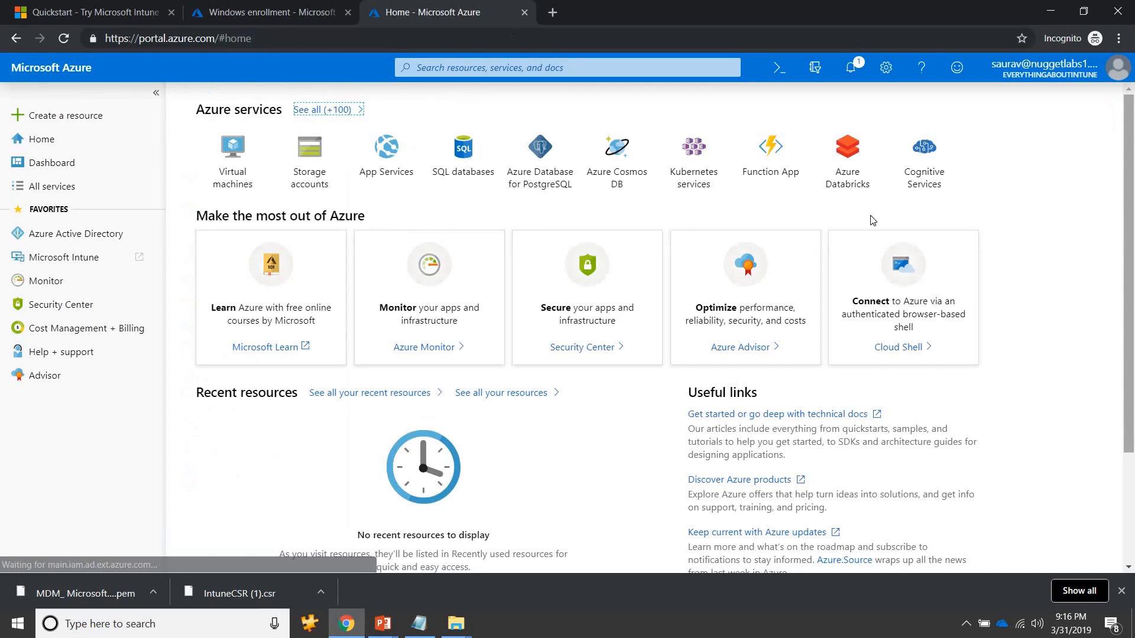
# Bring up the Notepad note with the test user's credentials and select all its text
pyautogui.click(263, 17)
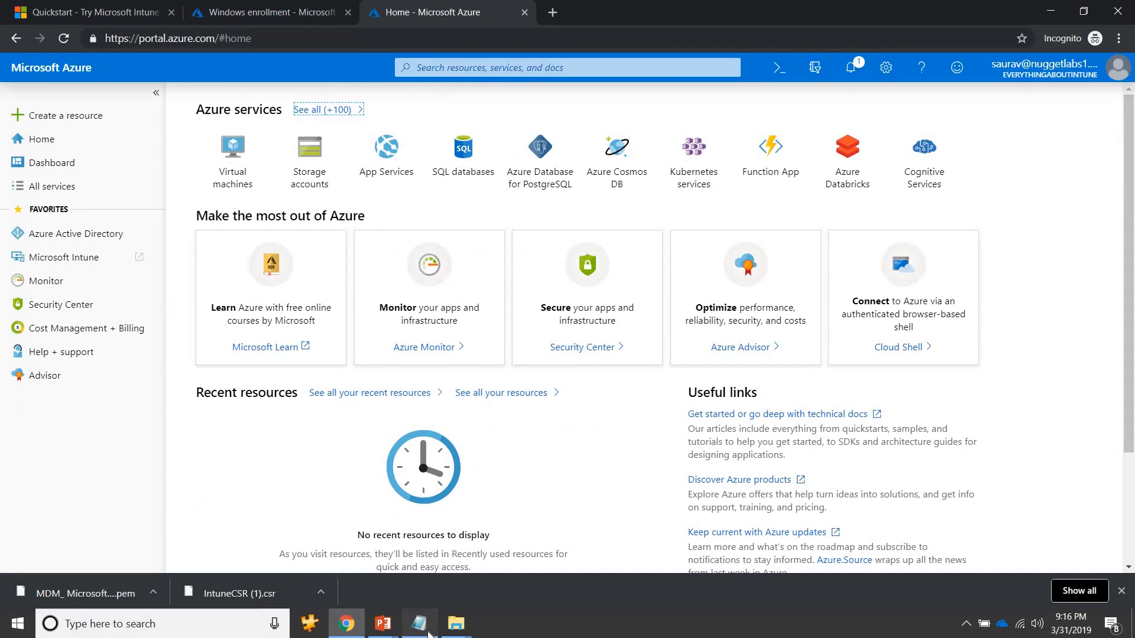
pyautogui.click(423, 625)
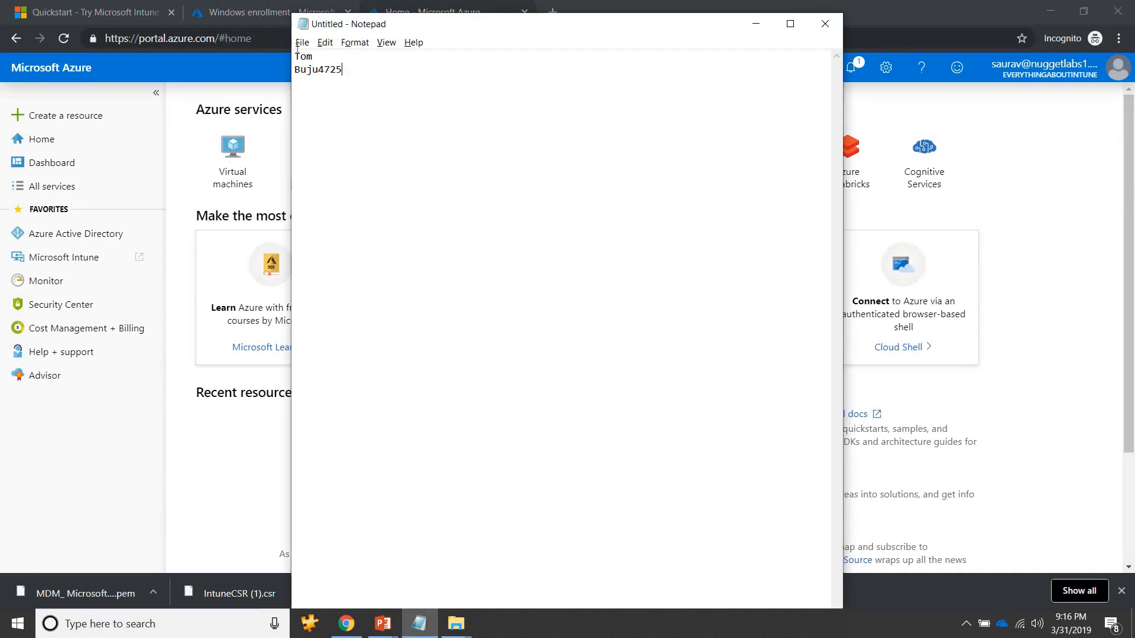
pyautogui.hotkey('ctrl', 'a')
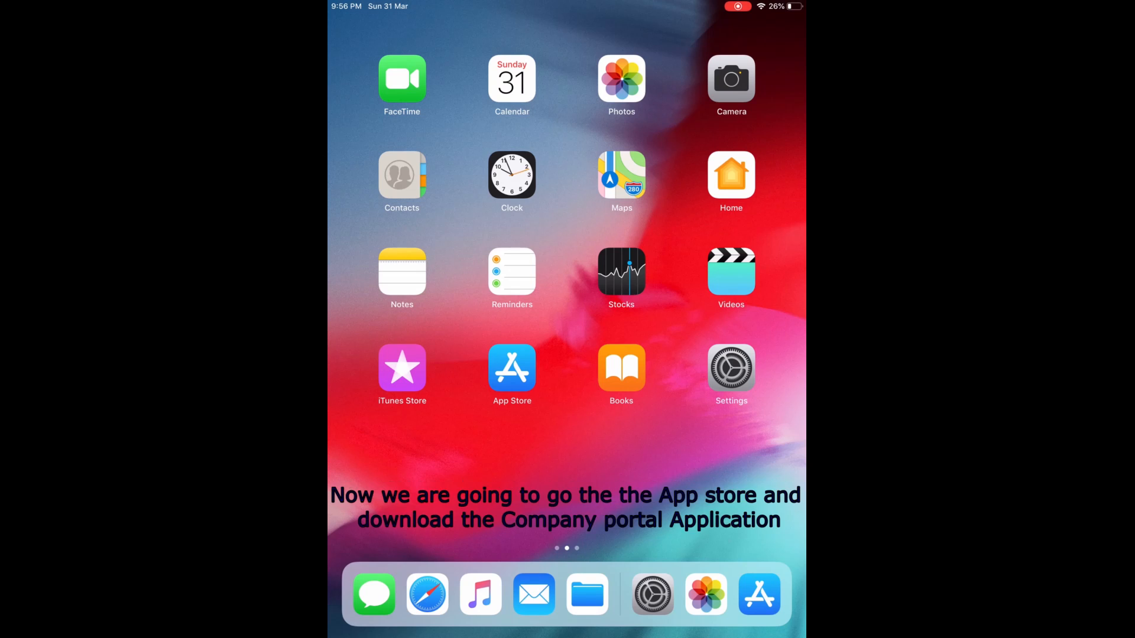
# Search the App Store for 'Company', install Intune Company Portal, and choose another account
pyautogui.click(512, 368)
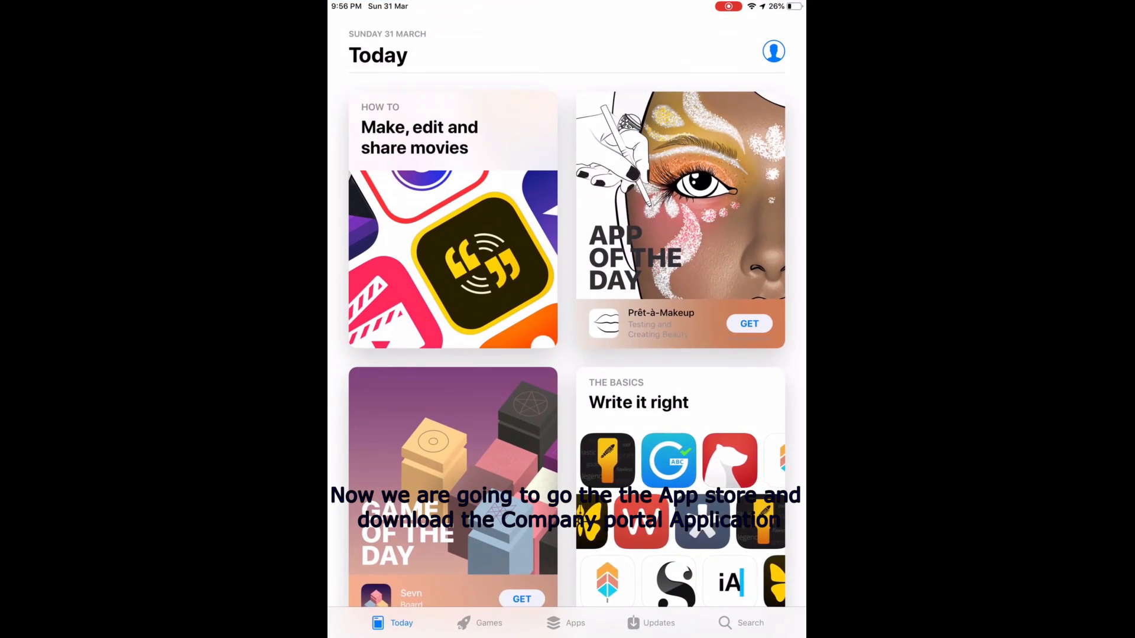
pyautogui.click(565, 622)
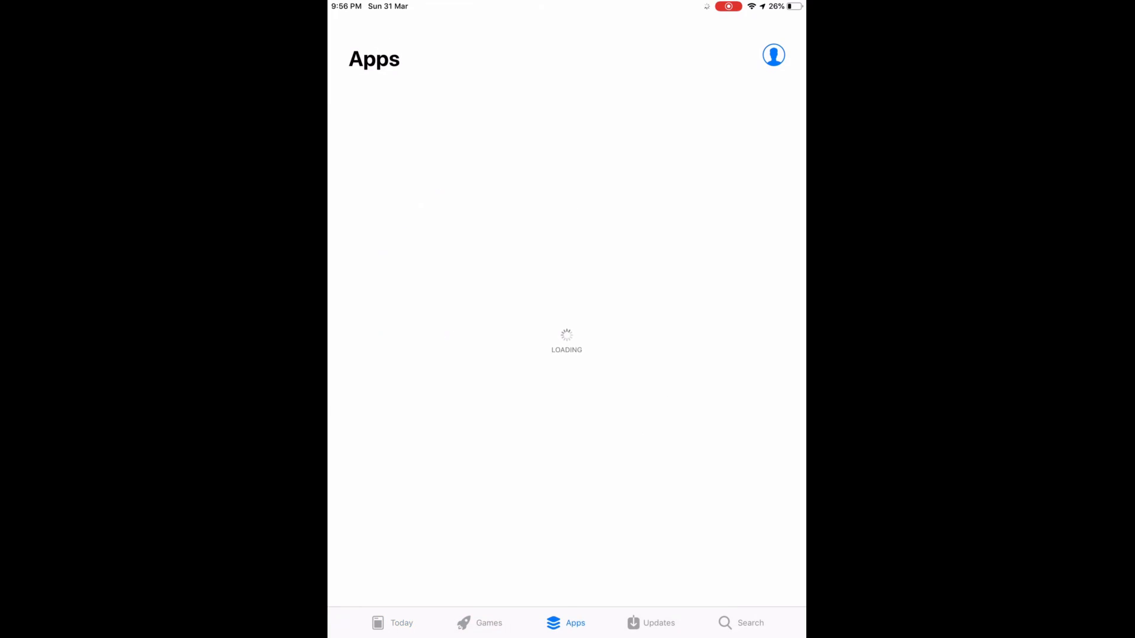
pyautogui.click(741, 622)
pyautogui.click(566, 88)
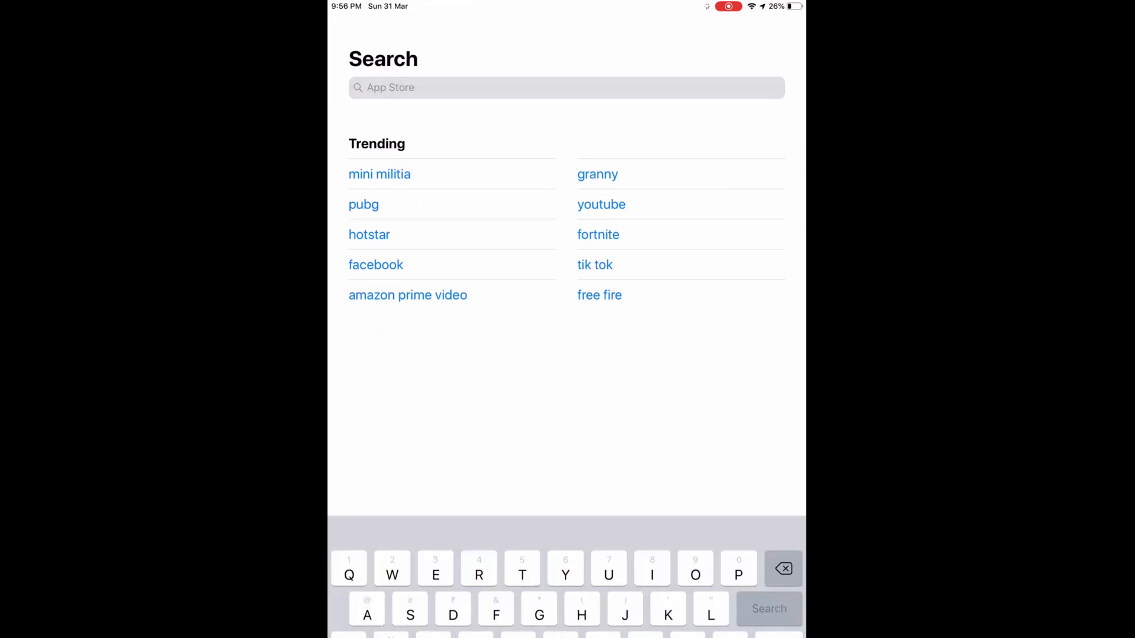
pyautogui.write('C')
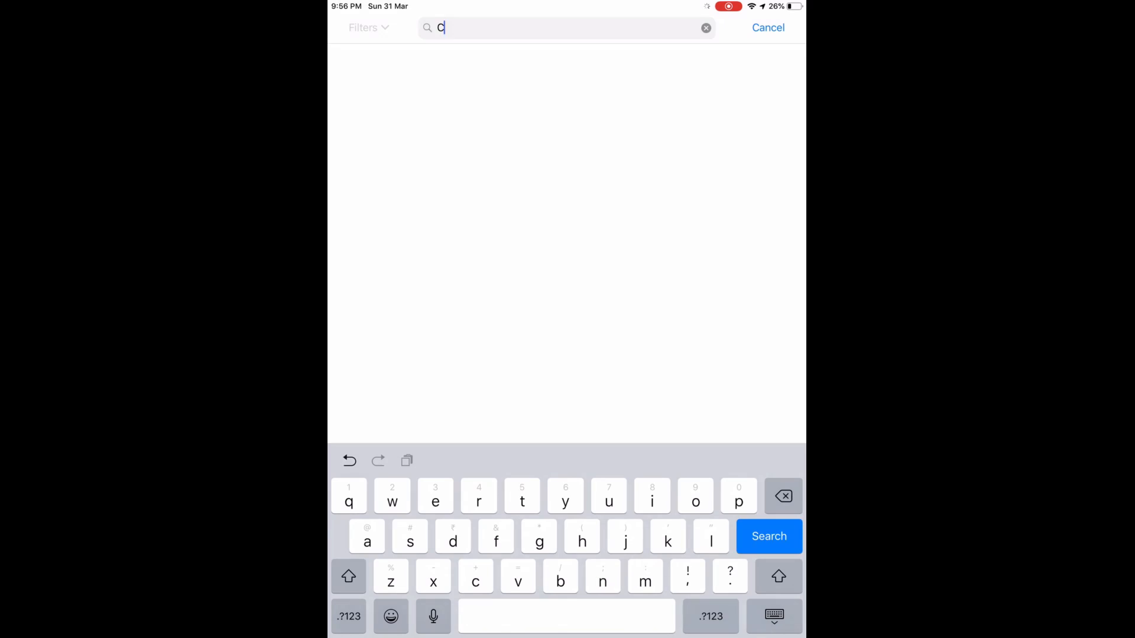
pyautogui.write('ompany')
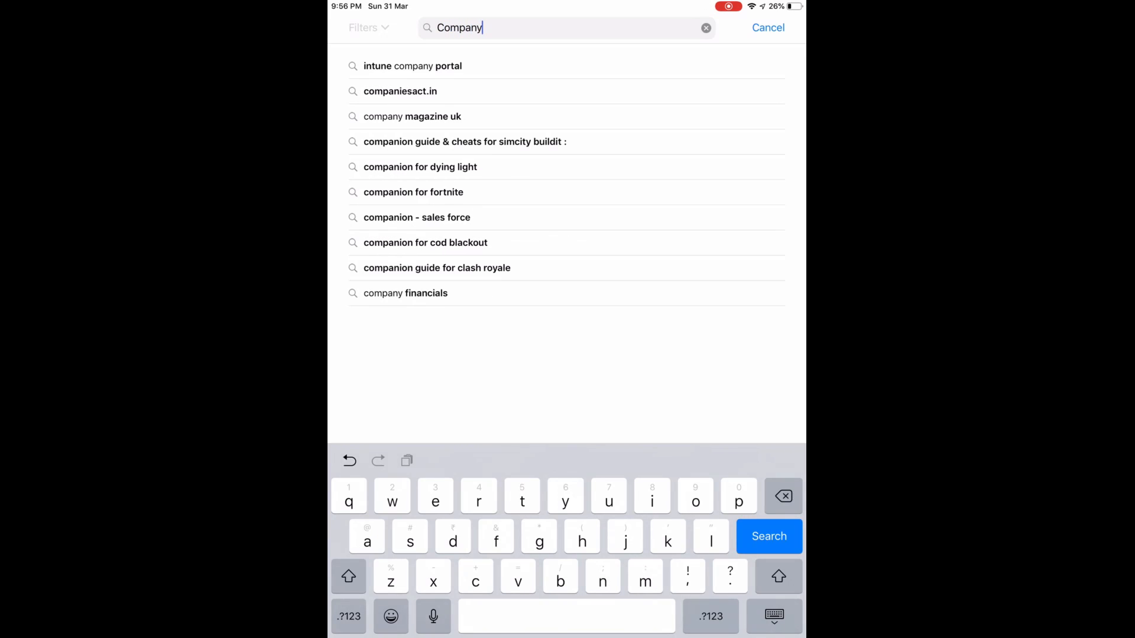
pyautogui.click(412, 66)
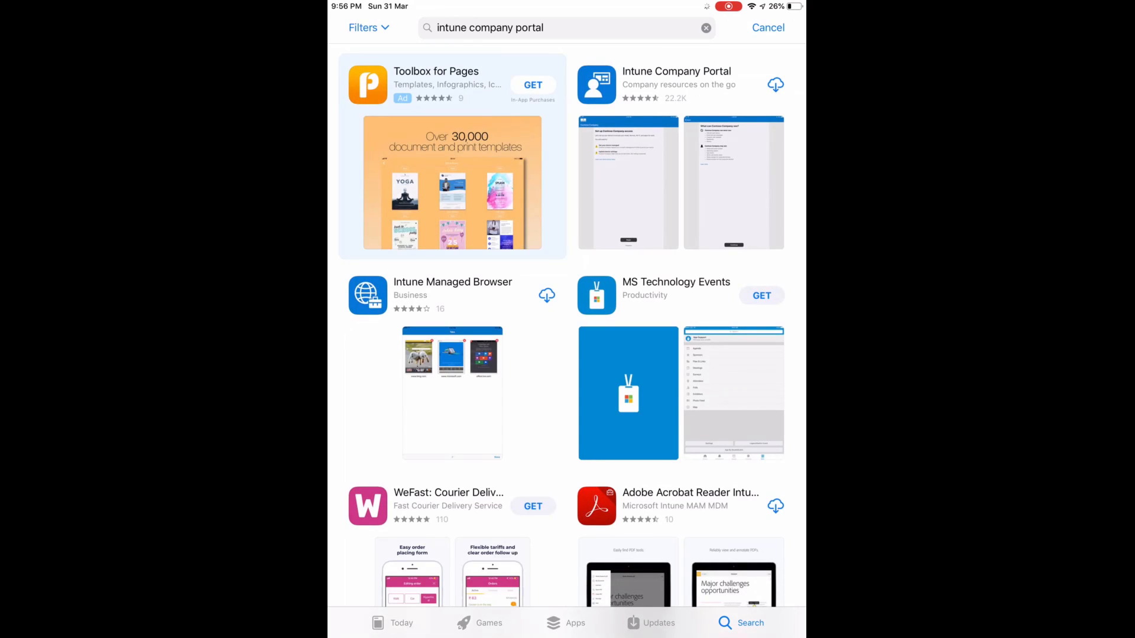
pyautogui.click(775, 84)
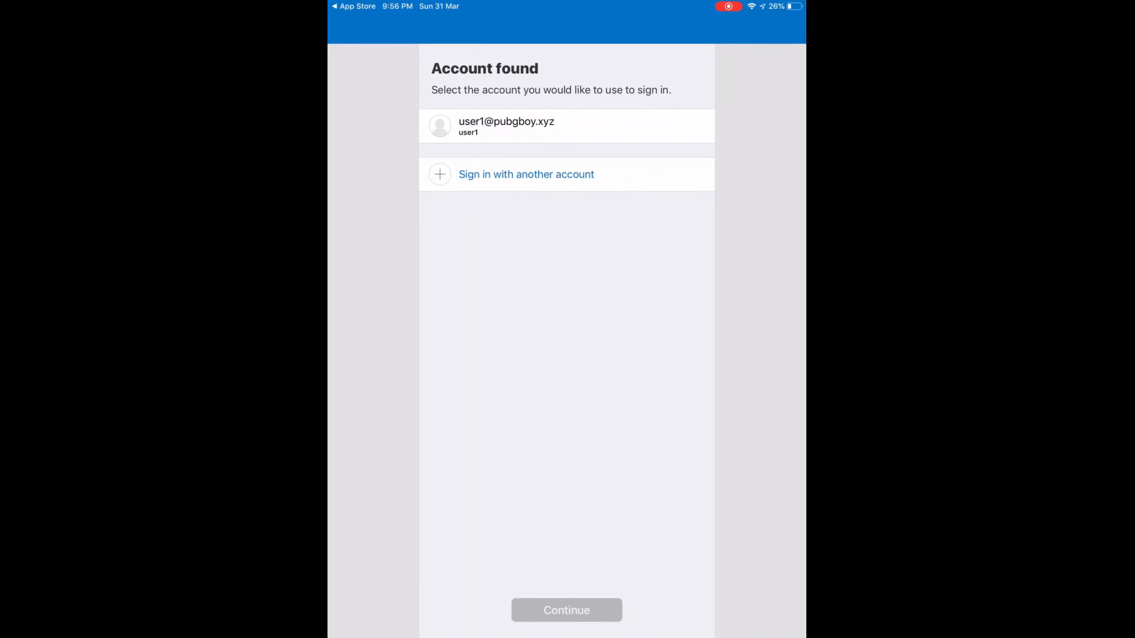
pyautogui.click(526, 174)
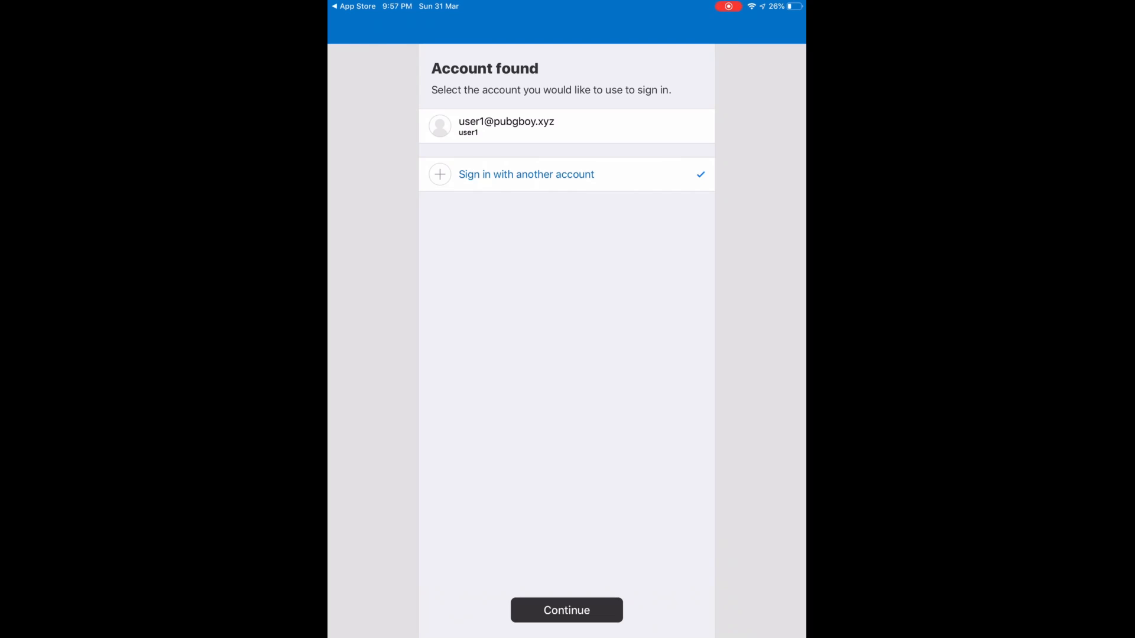
# Continue to sign-in and submit the test user's work e-mail address
pyautogui.click(567, 609)
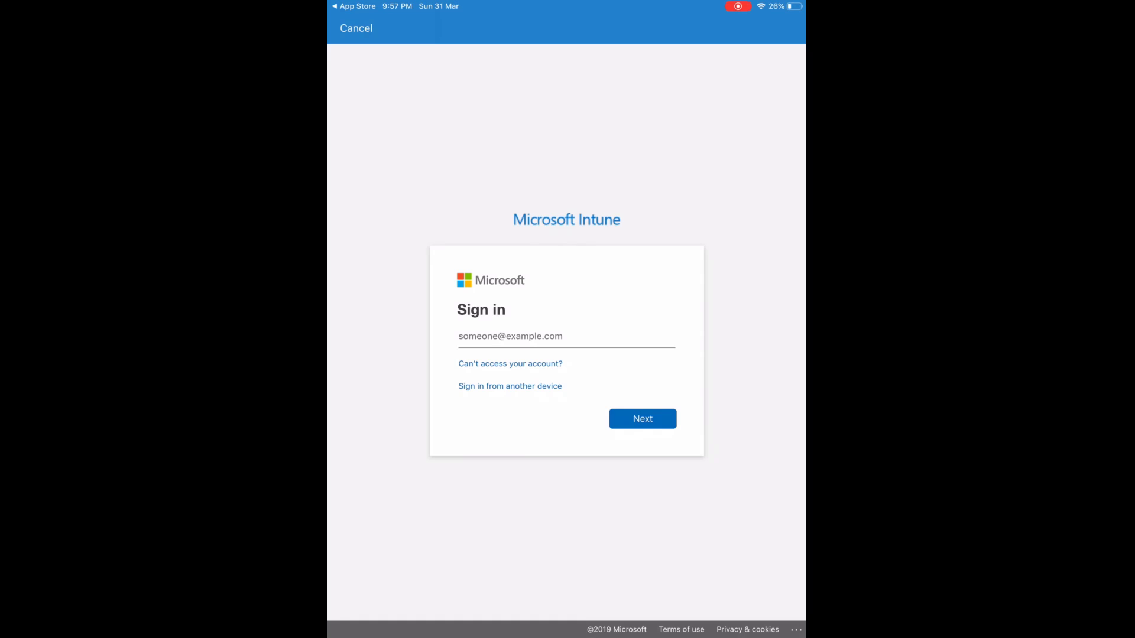
pyautogui.click(508, 336)
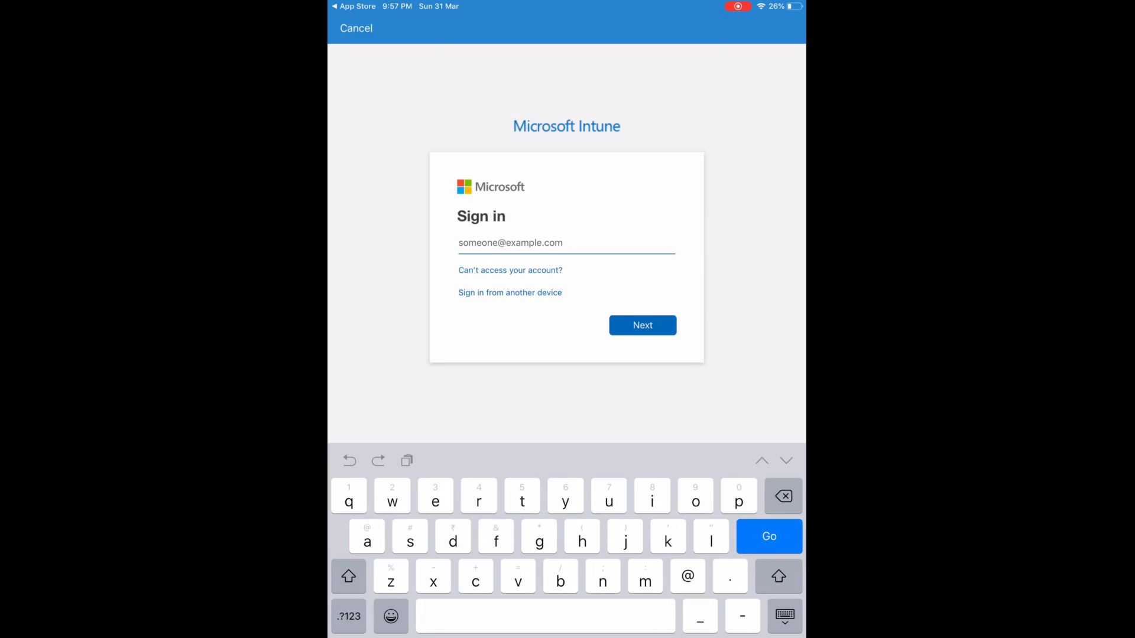
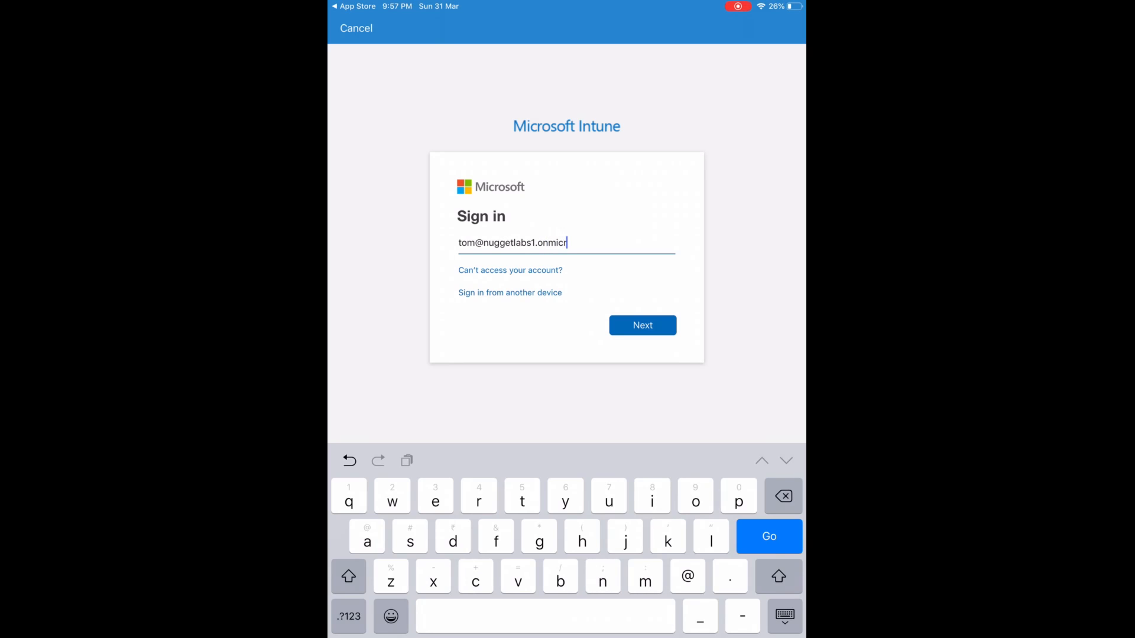
pyautogui.press('Return')
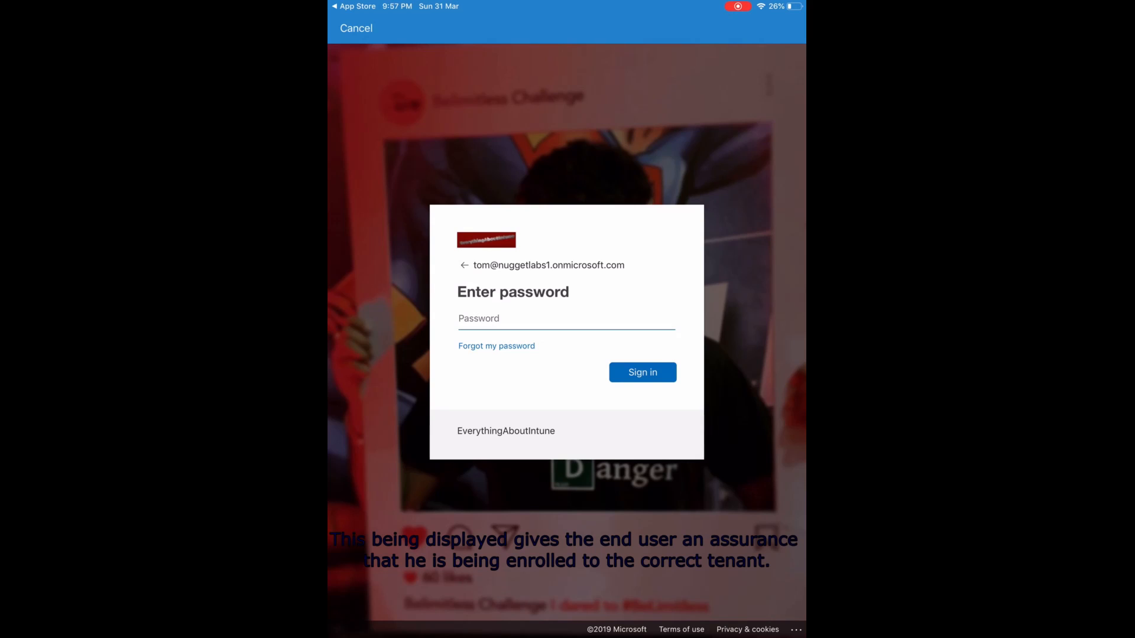
# Enter the test account's password, letters and digits, and sign in to Company Portal
pyautogui.moveTo(615, 266); pyautogui.dragTo(483, 266)
pyautogui.click(566, 390)
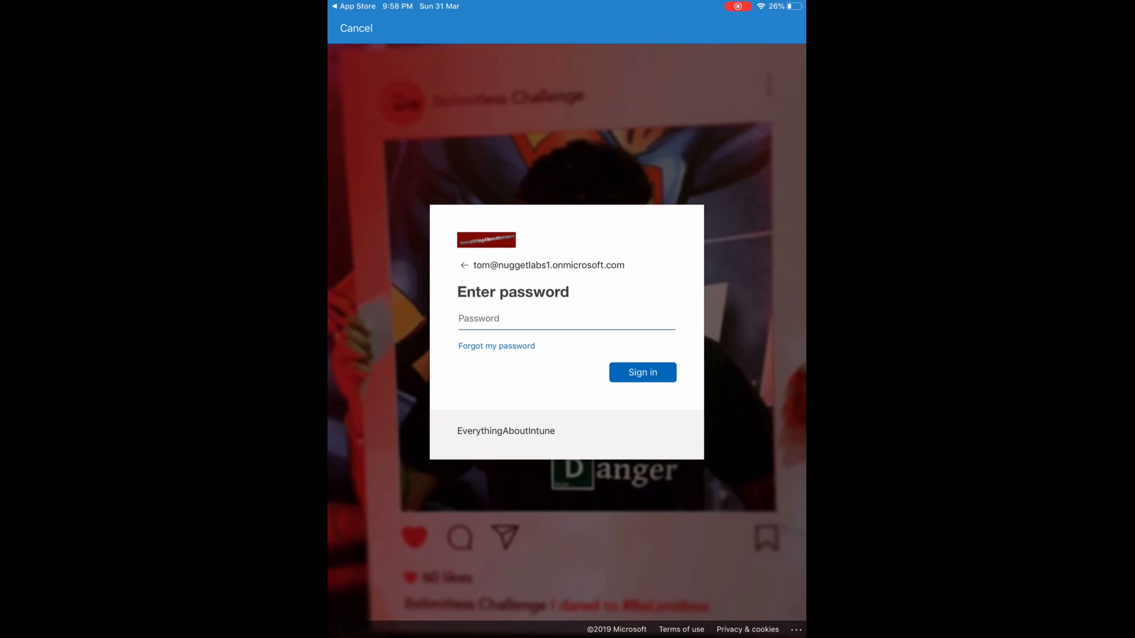
pyautogui.click(566, 319)
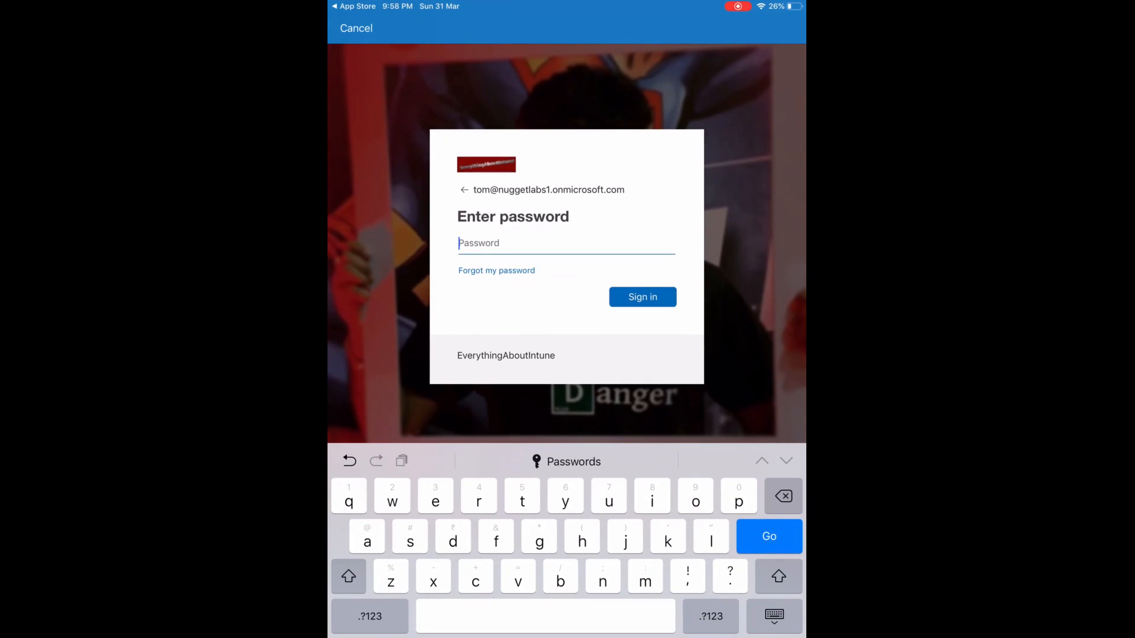
pyautogui.click(369, 616)
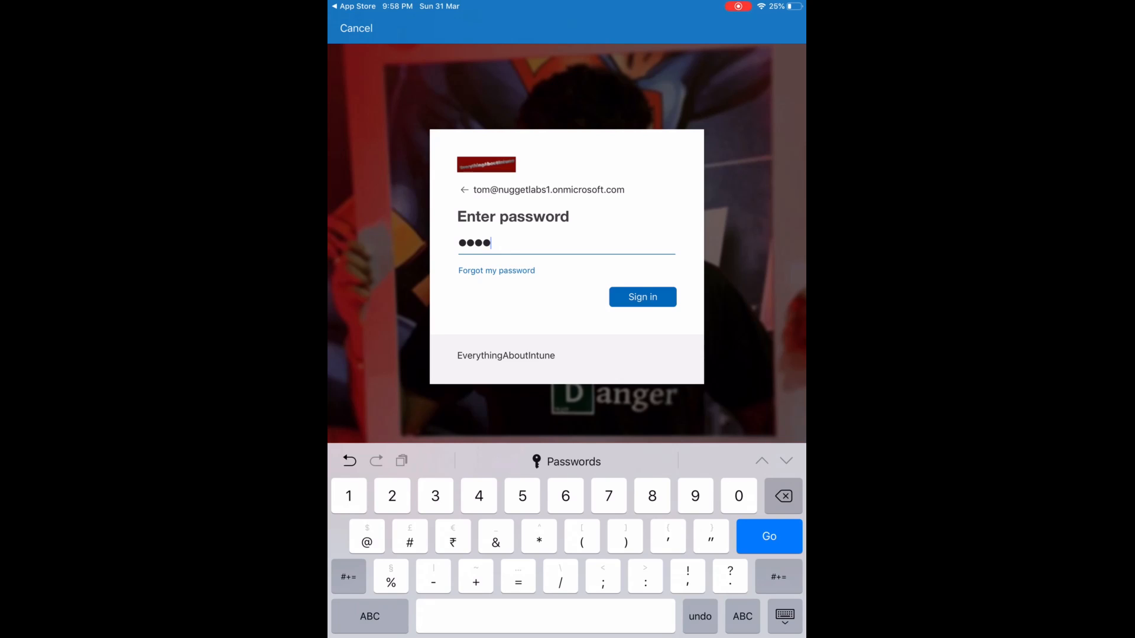
pyautogui.click(643, 296)
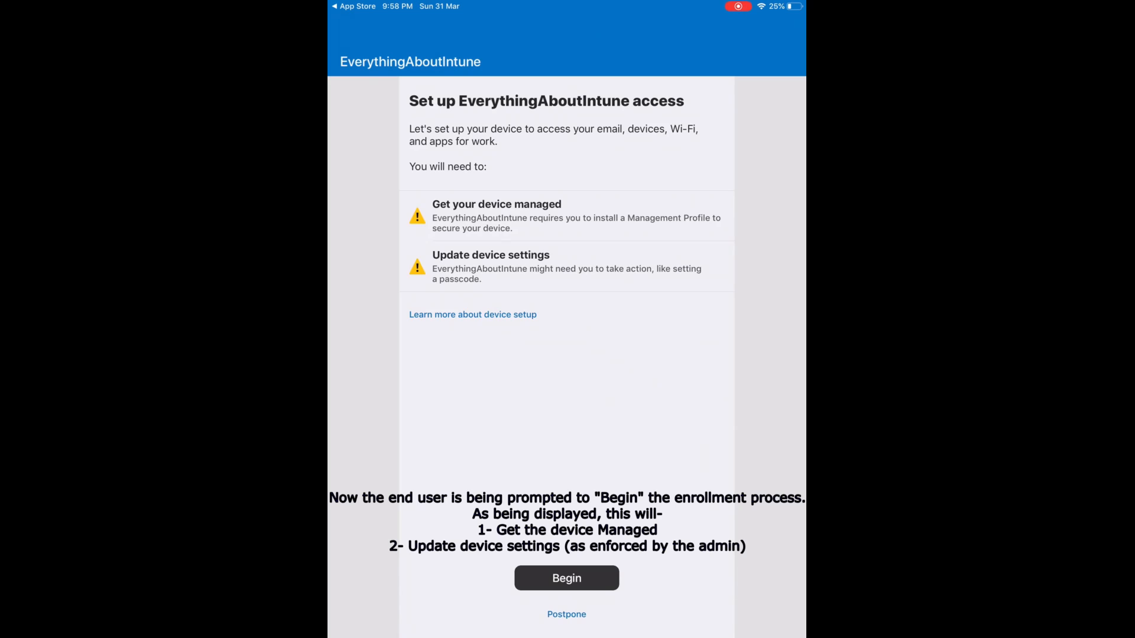
# Begin device setup, accept the privacy page, and continue on to Settings
pyautogui.click(567, 578)
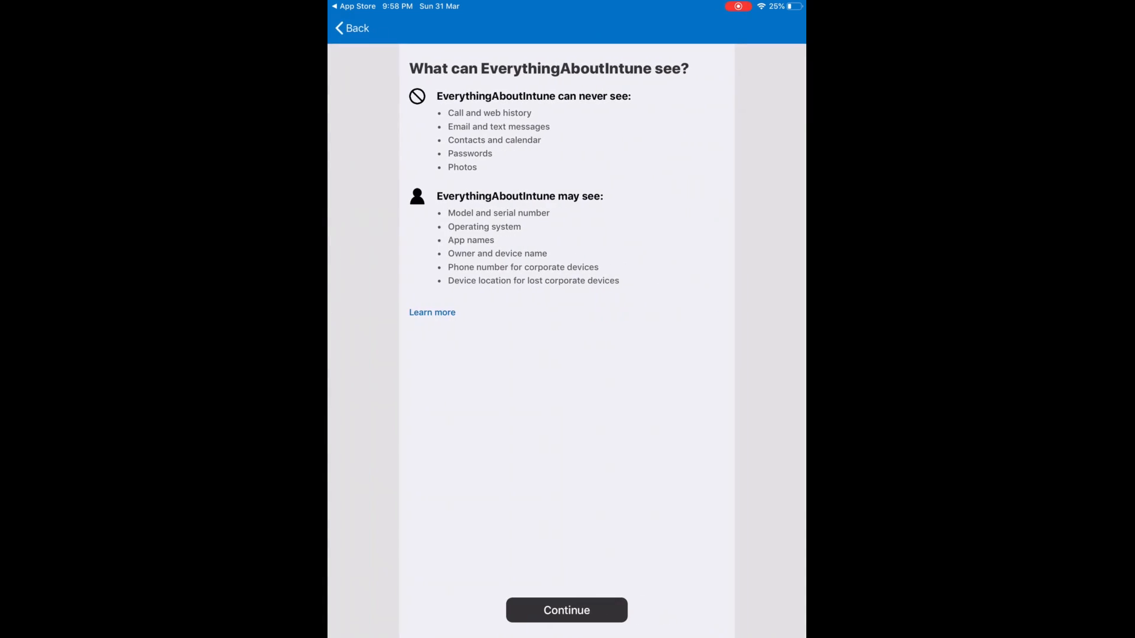
pyautogui.click(567, 608)
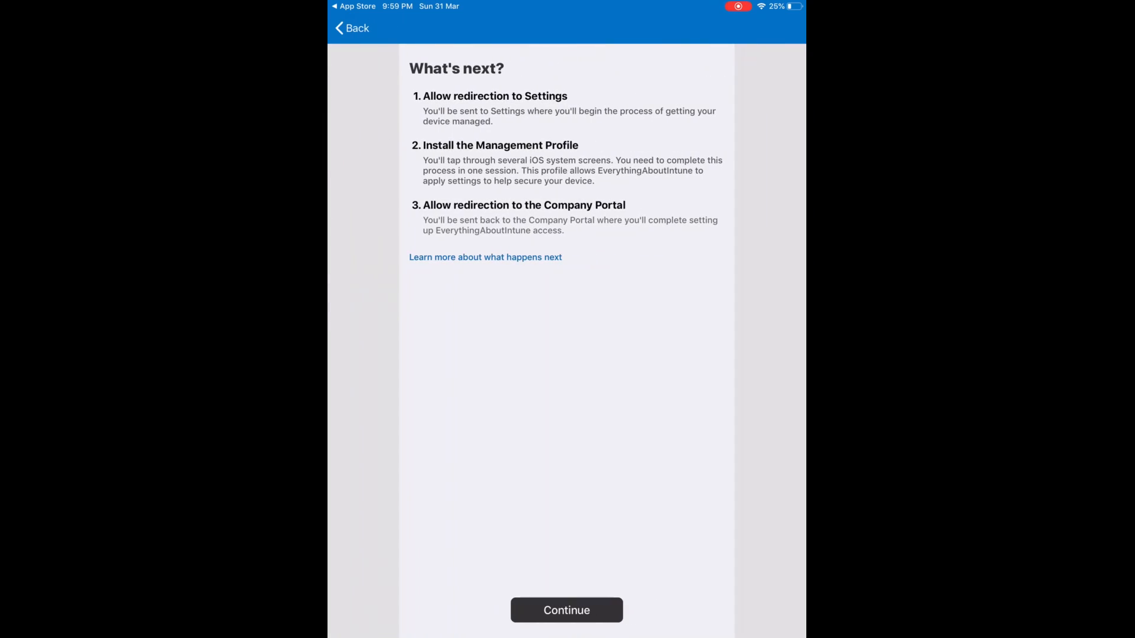
pyautogui.click(567, 610)
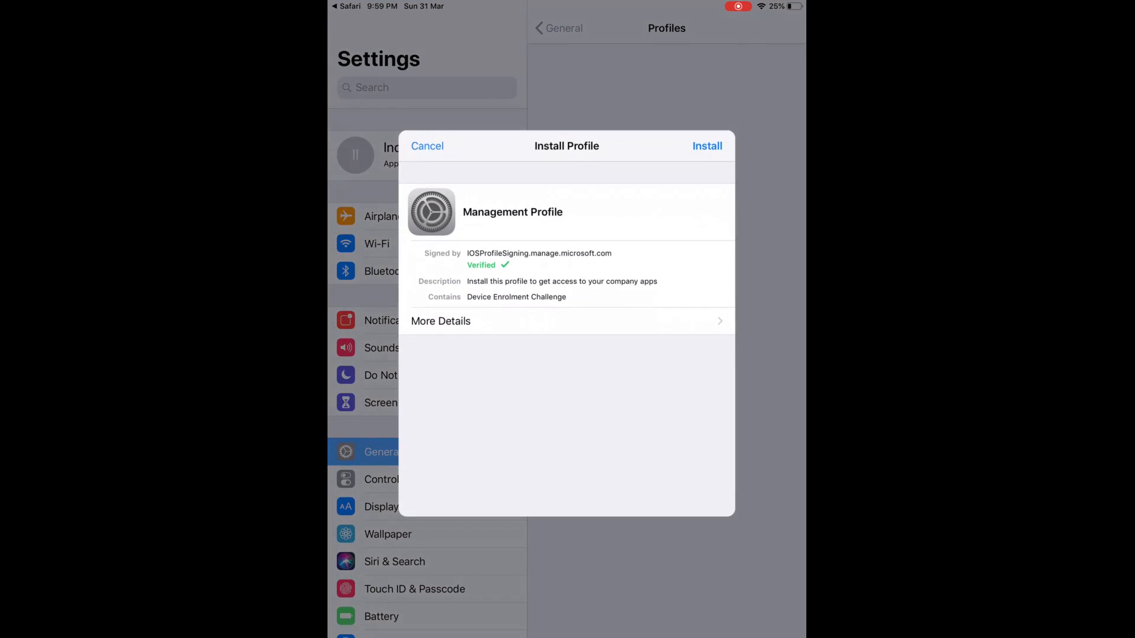
# Install the Management Profile with the device passcode, accepting the warning and trusting remote management
pyautogui.click(707, 141)
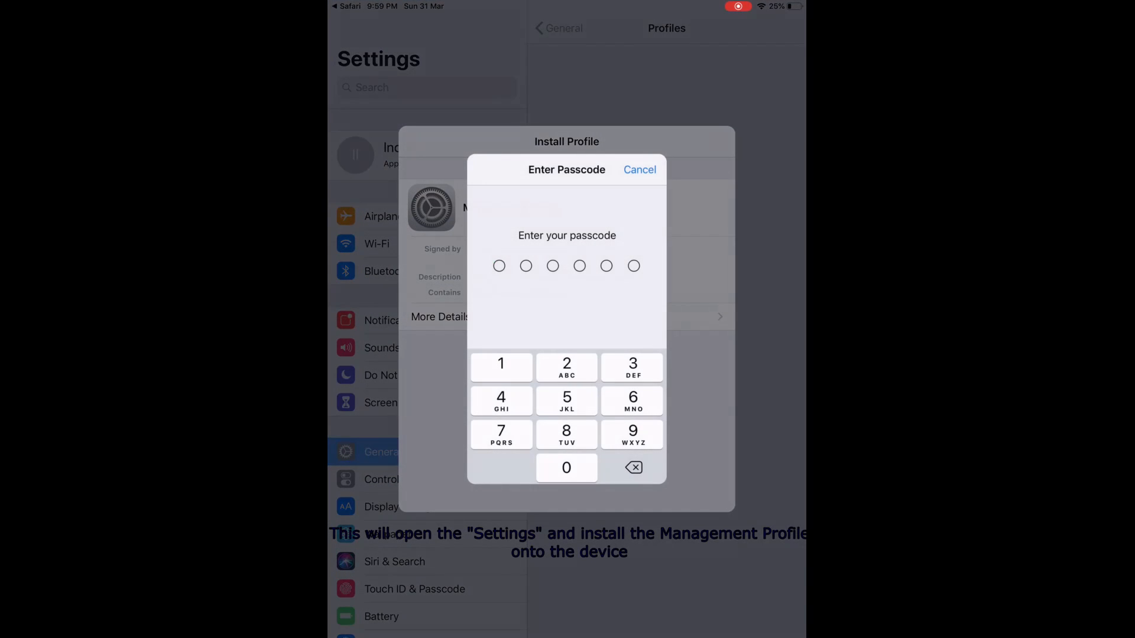
pyautogui.click(501, 367)
pyautogui.click(501, 367)
pyautogui.click(501, 367)
pyautogui.click(501, 367)
pyautogui.click(501, 367)
pyautogui.click(501, 367)
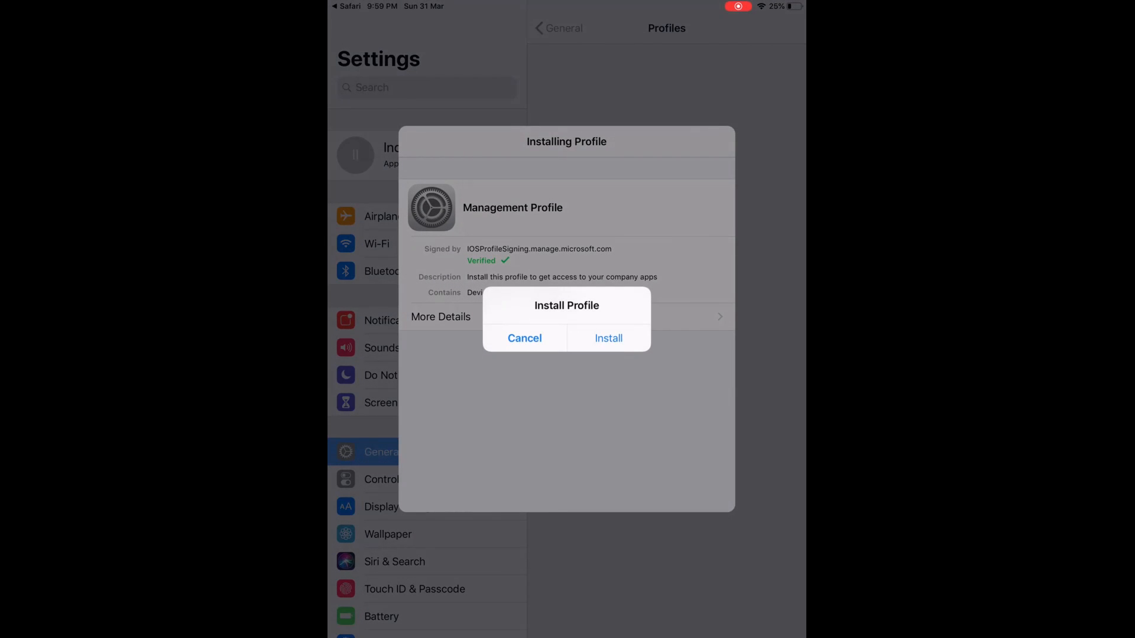
pyautogui.click(608, 338)
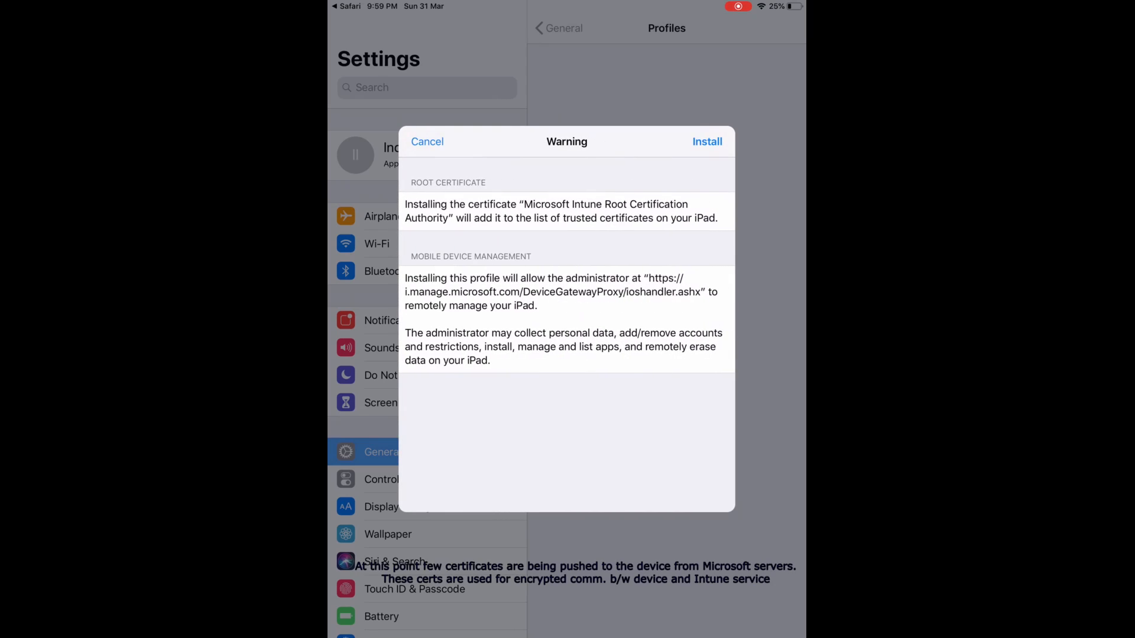
pyautogui.click(707, 142)
pyautogui.click(609, 354)
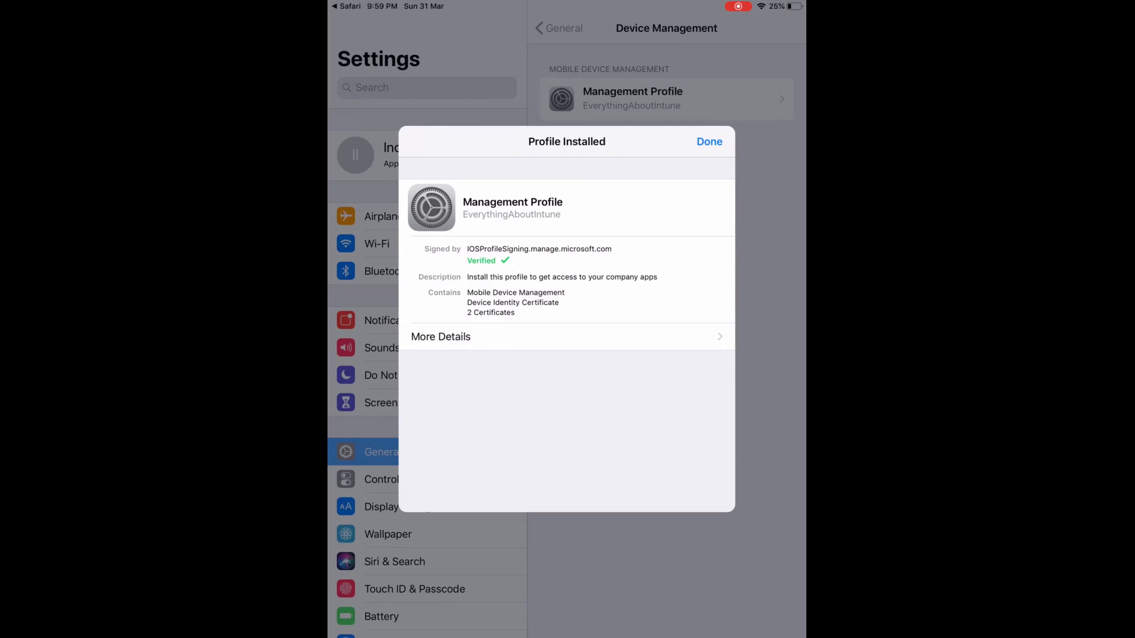
pyautogui.click(709, 141)
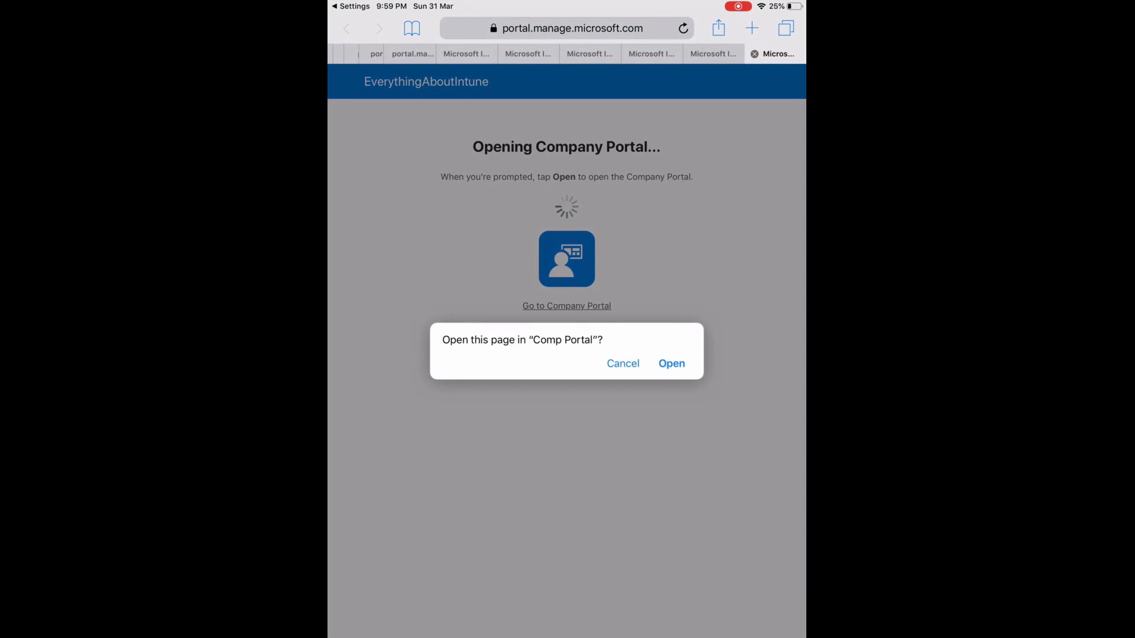
# Reopen Company Portal, review the no-compliance-policies message, and finish the device settings check
pyautogui.click(671, 364)
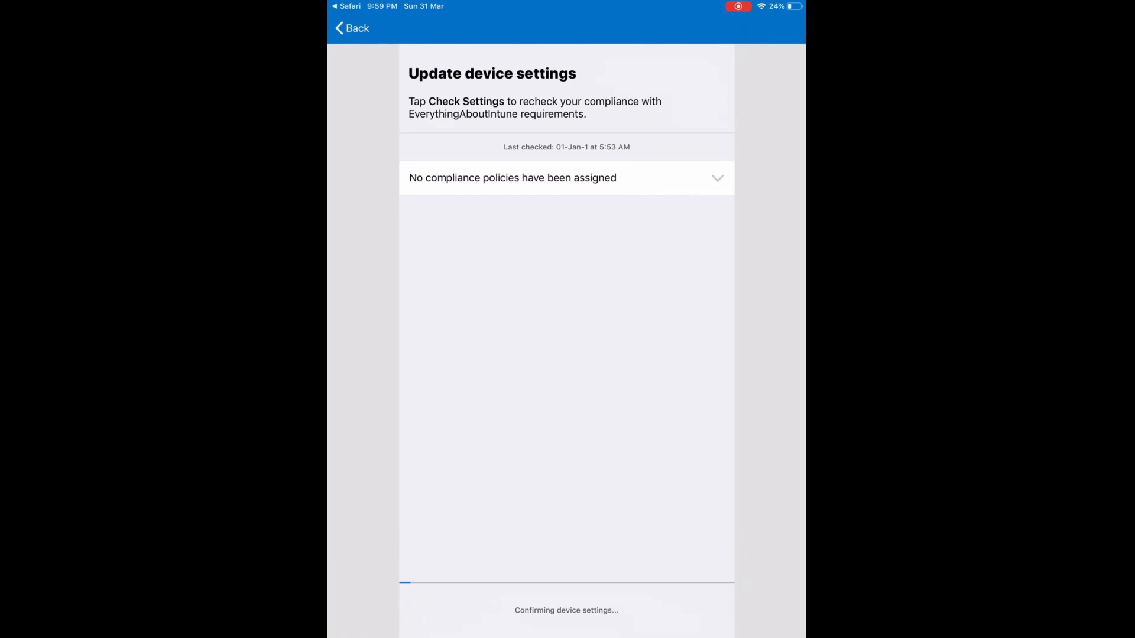
pyautogui.click(717, 177)
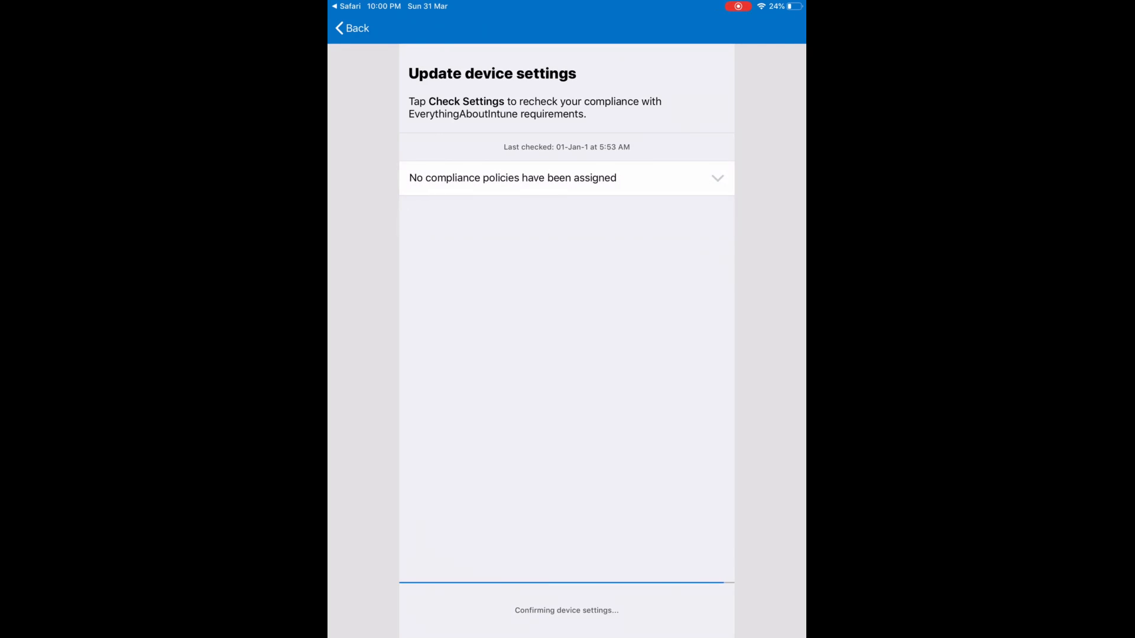
pyautogui.click(564, 578)
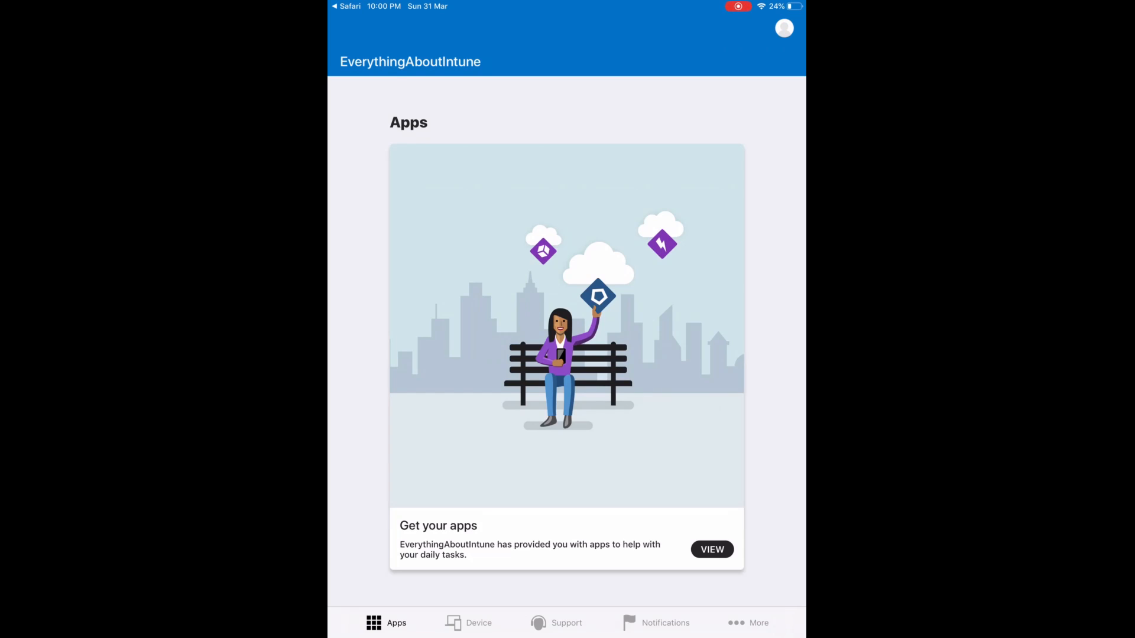
# Confirm the iPad shows In compliance, then view what EverythingAboutIntune can see
pyautogui.click(468, 623)
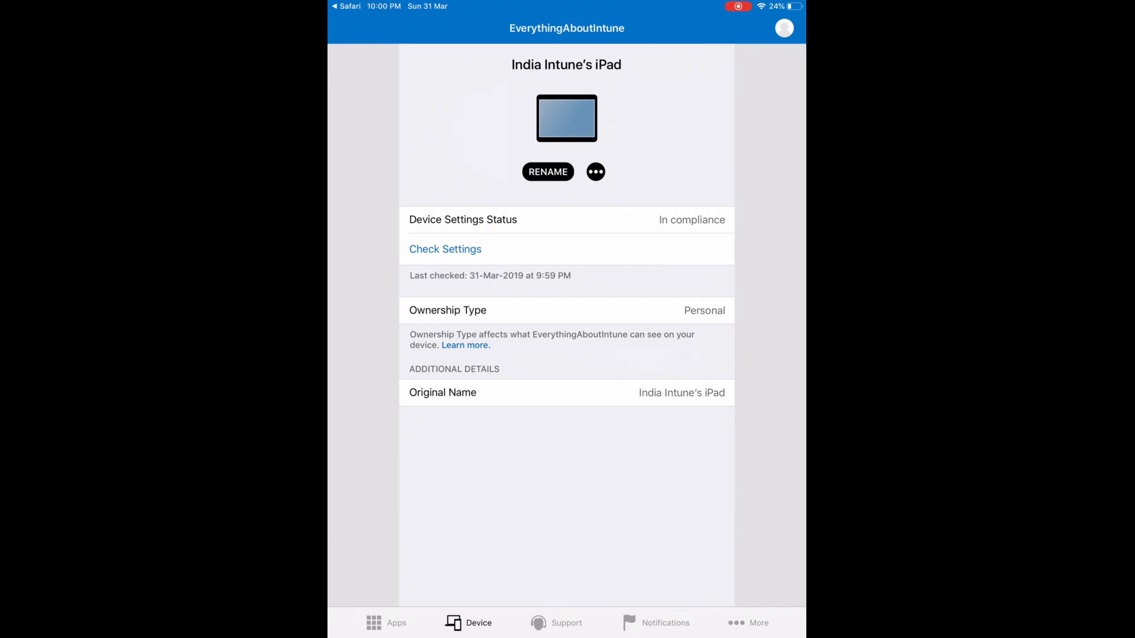
pyautogui.click(466, 345)
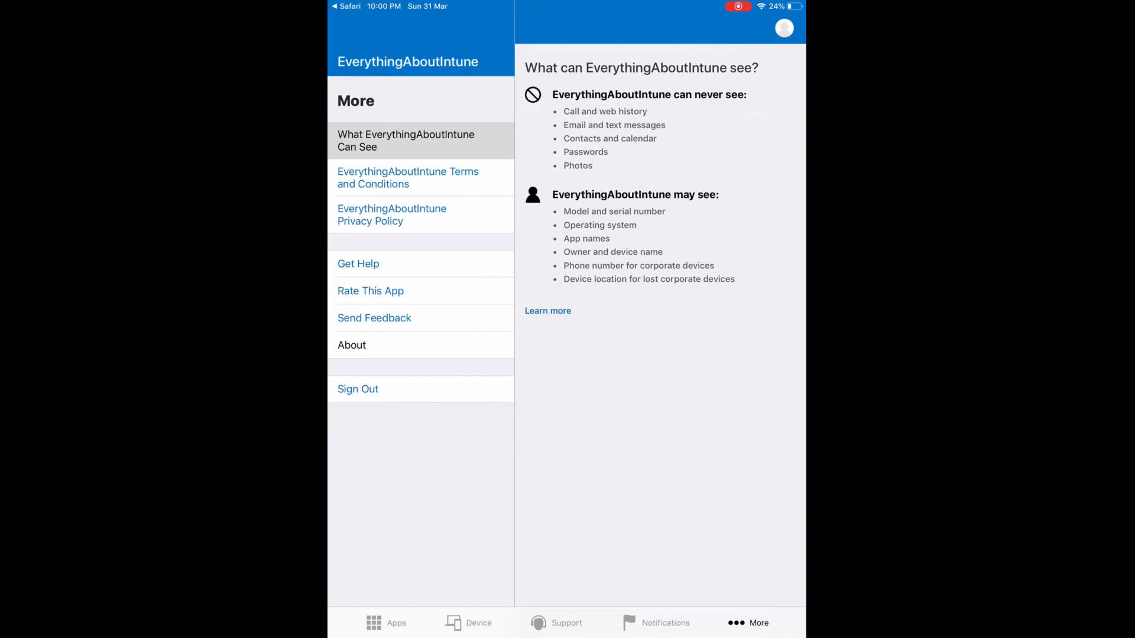
# Review the terms and privacy policy notices, then upload a diagnostic report of Company Portal logs
pyautogui.click(407, 177)
pyautogui.click(565, 360)
pyautogui.click(408, 178)
pyautogui.click(566, 359)
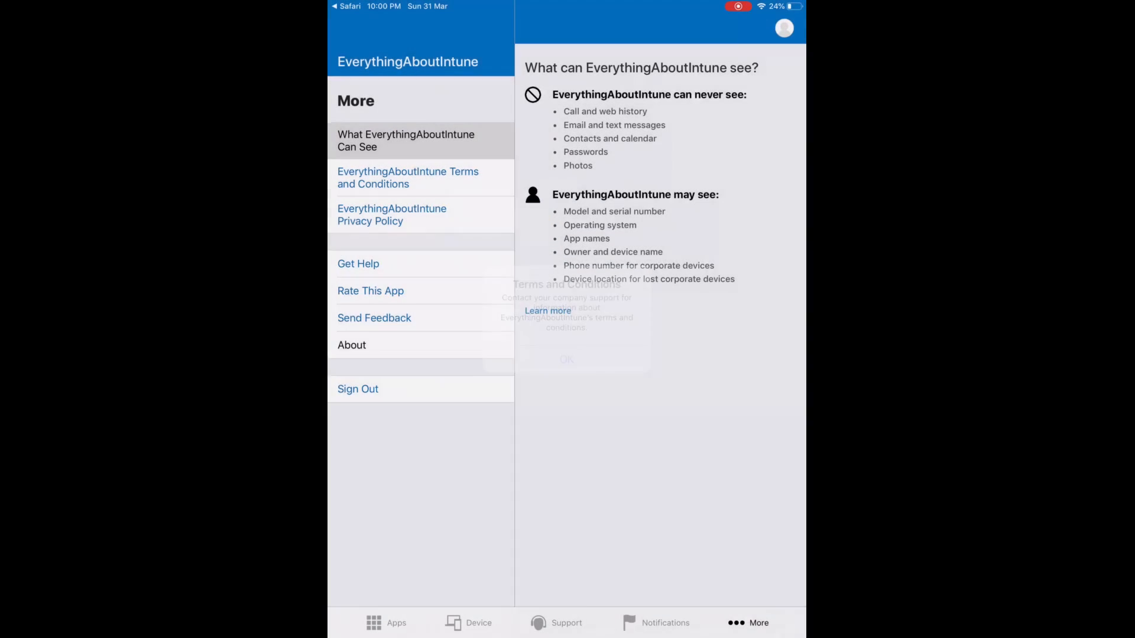
pyautogui.click(391, 214)
pyautogui.click(566, 359)
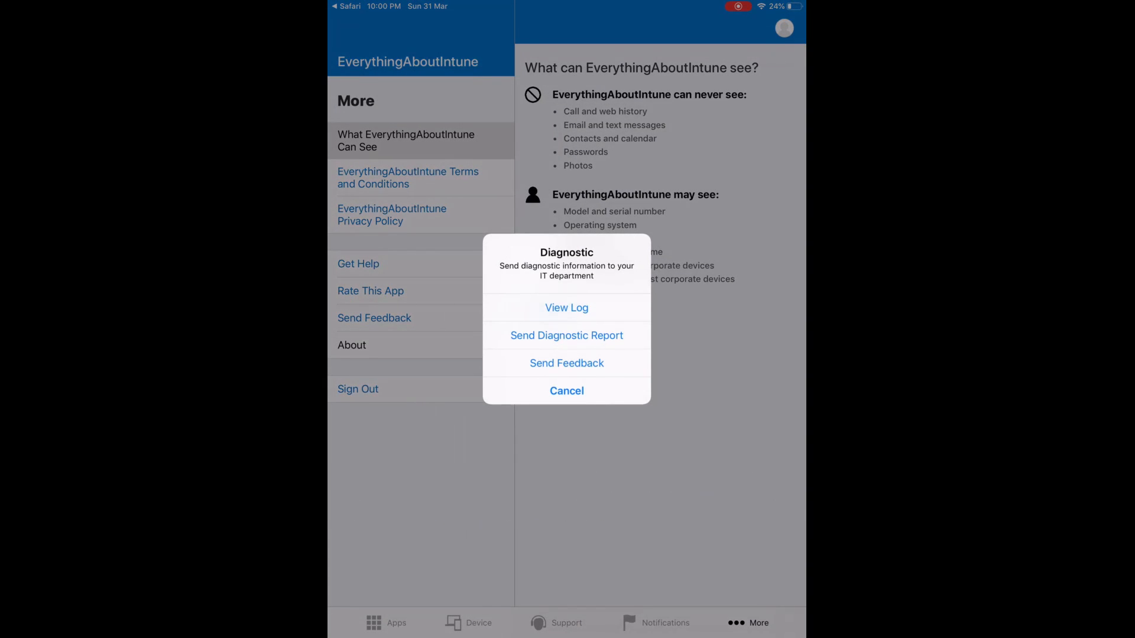
pyautogui.click(566, 335)
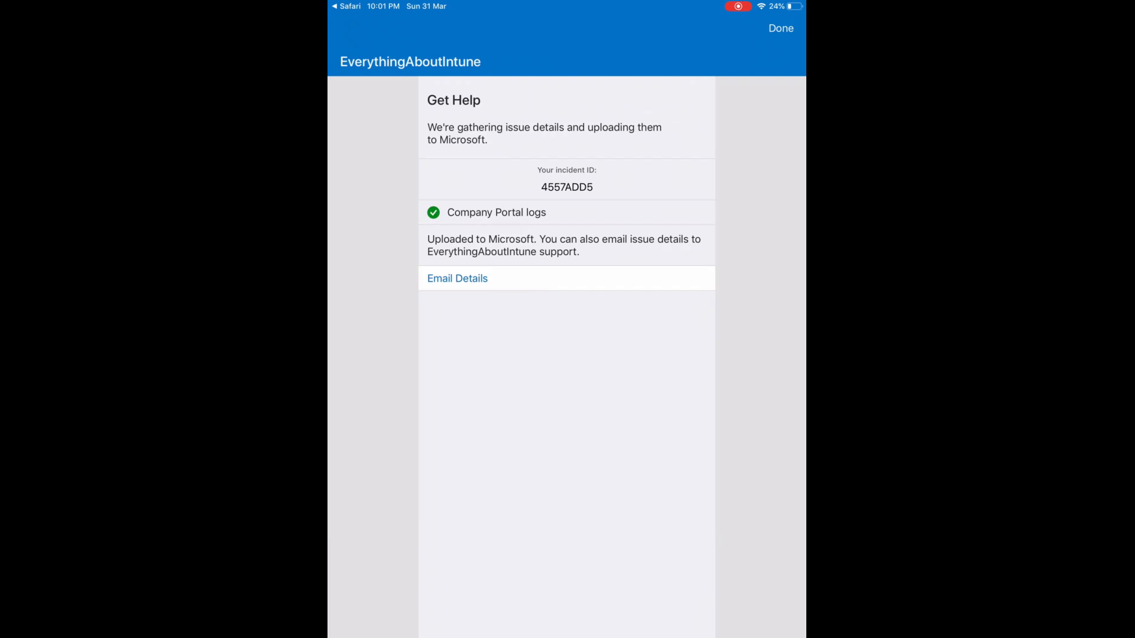
pyautogui.click(781, 28)
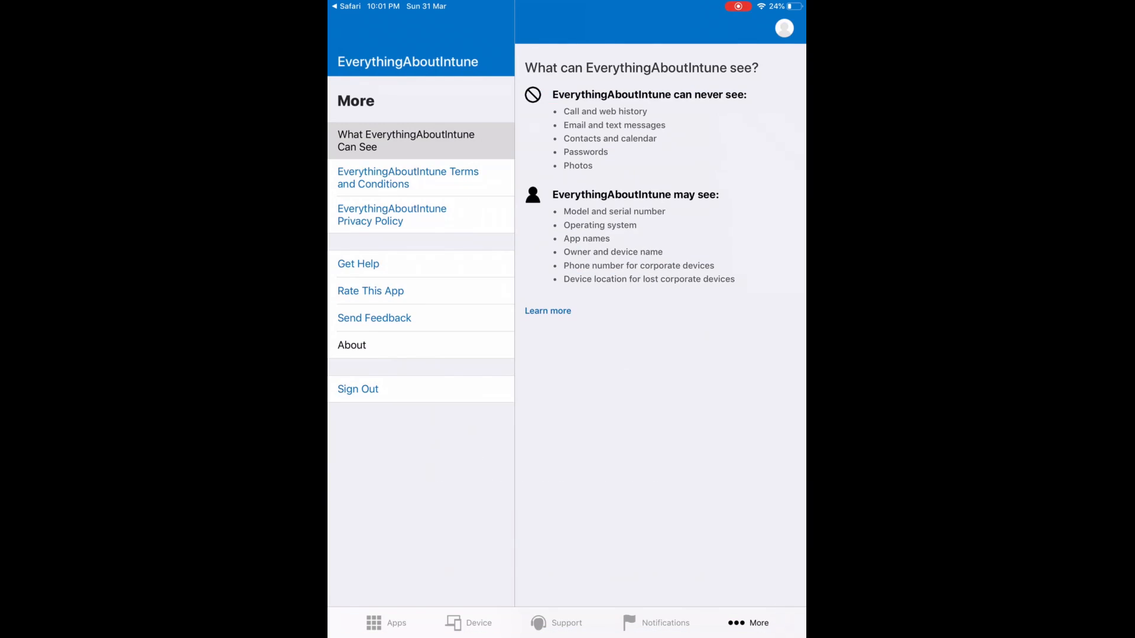
# Confirm in Company Portal that the iPad Air 2 is In compliance, then return to the previous home page
pyautogui.press('Home')
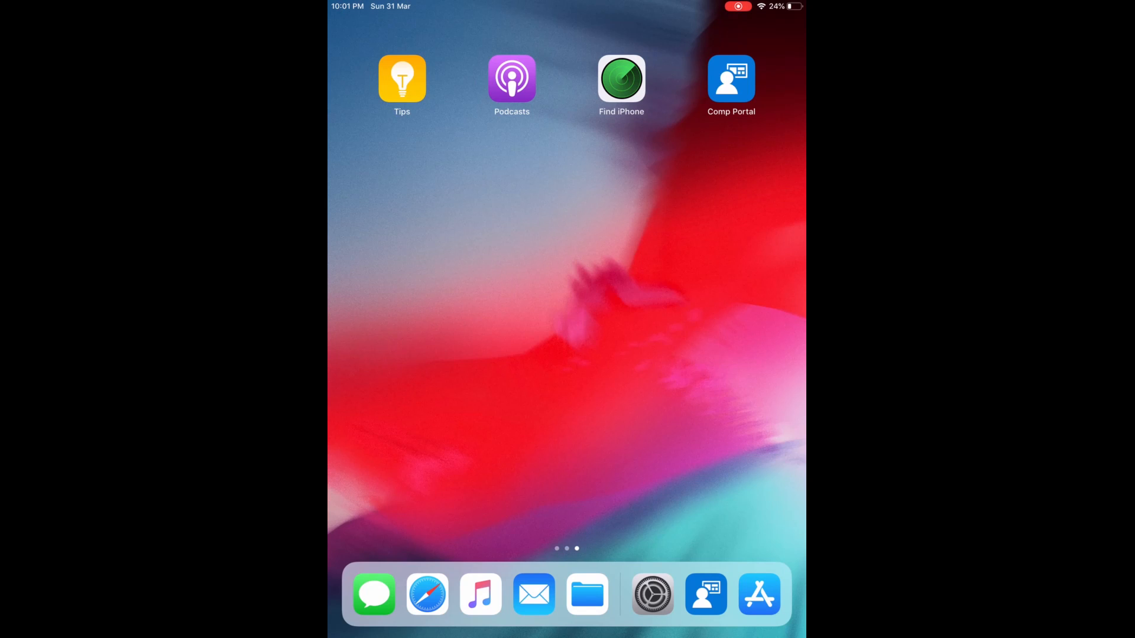
pyautogui.click(731, 79)
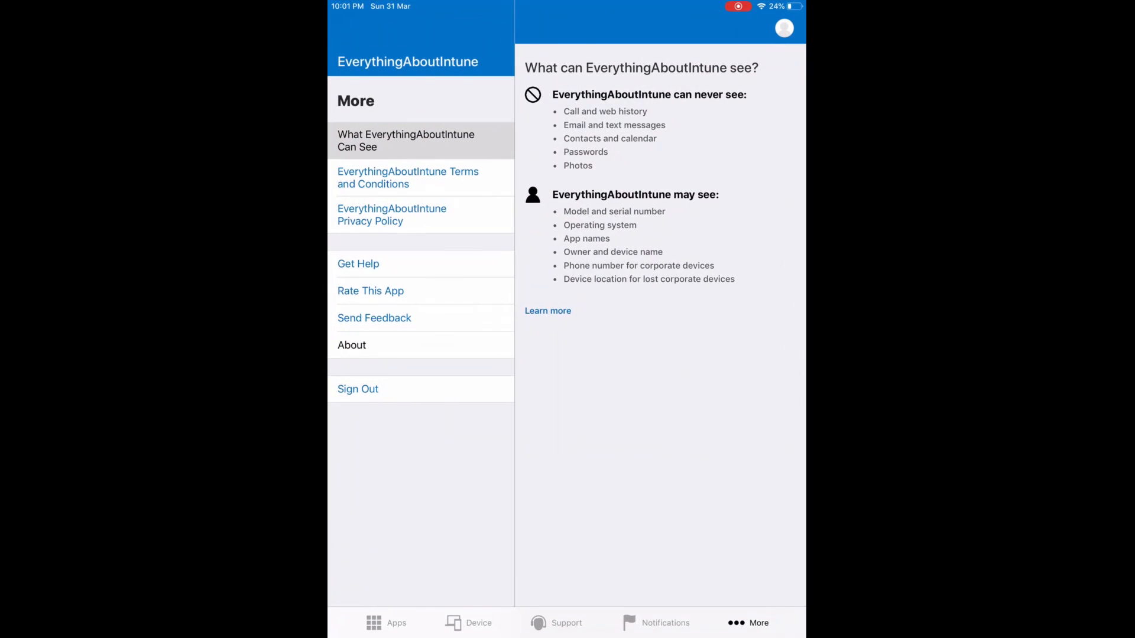
pyautogui.click(469, 623)
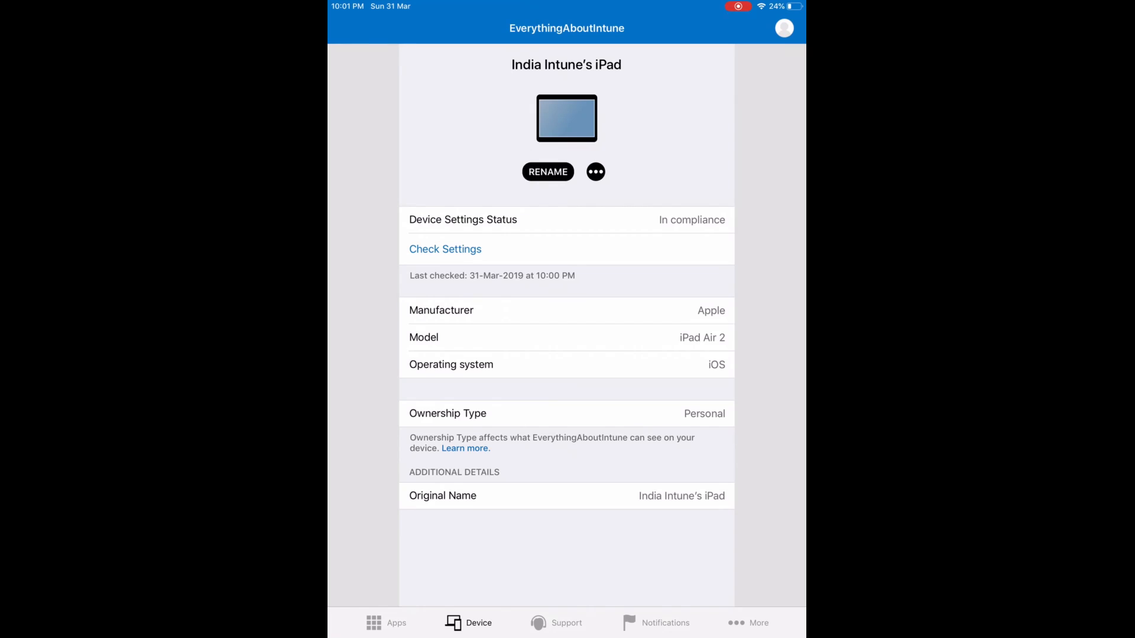
pyautogui.press('Home')
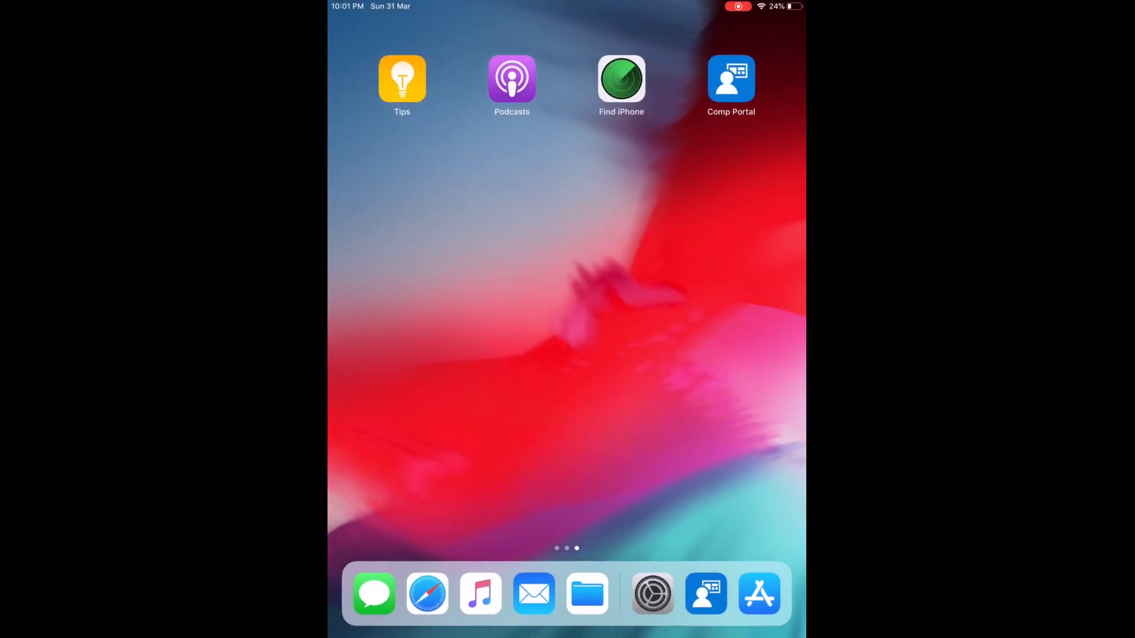
pyautogui.moveTo(473, 449); pyautogui.dragTo(680, 449)
# In Settings > General > Device Management, open the Management Profile's More Details certificate list
pyautogui.click(731, 367)
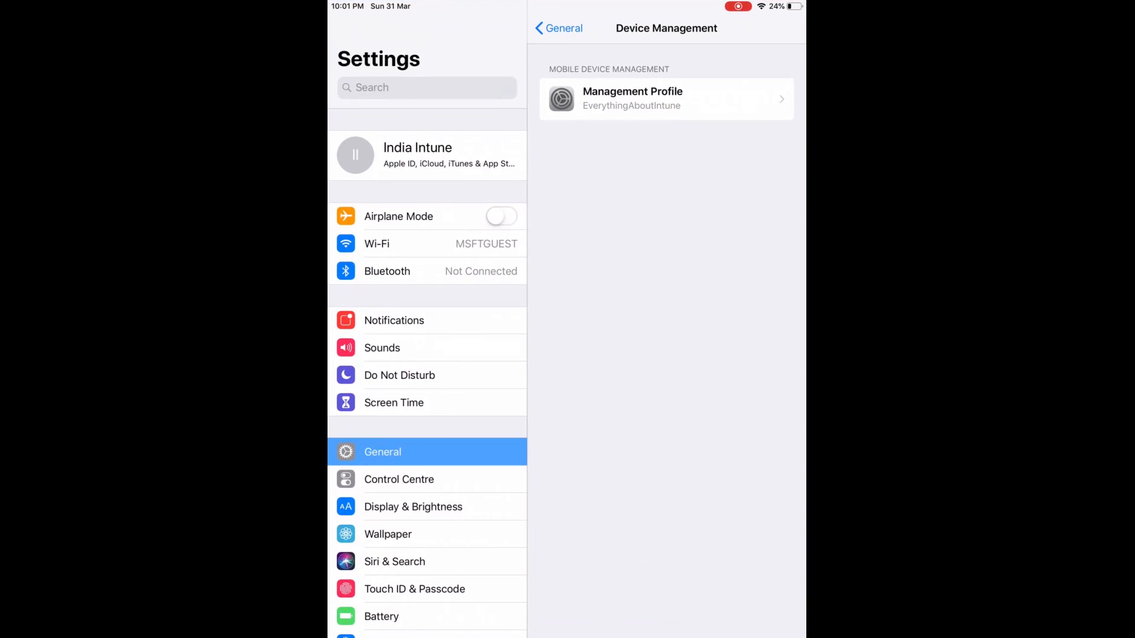
pyautogui.click(559, 28)
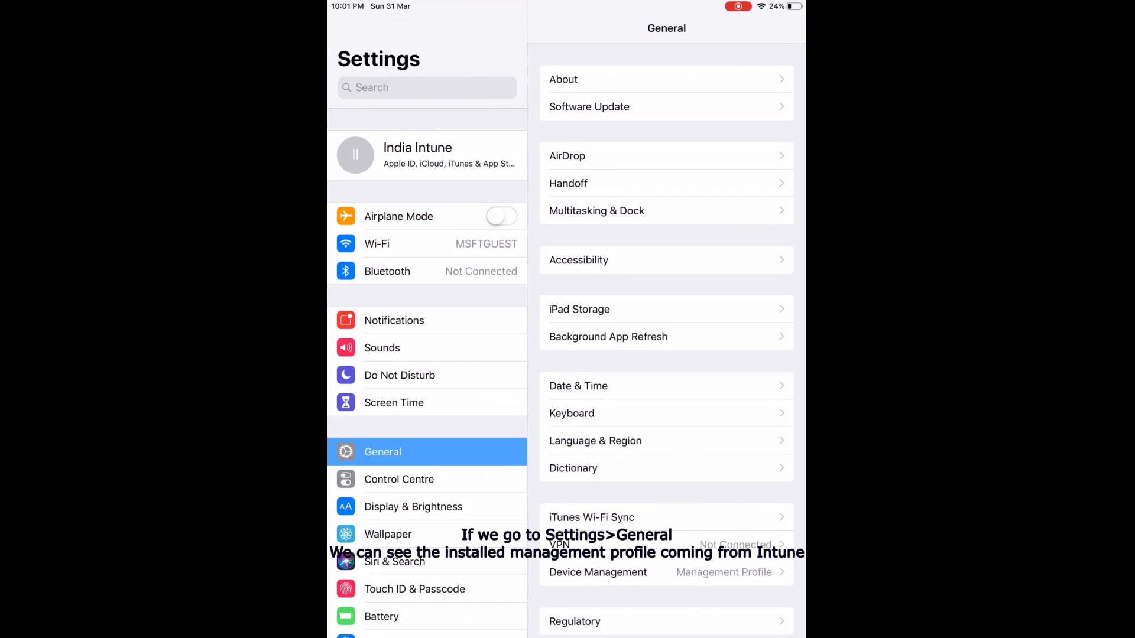
pyautogui.click(598, 572)
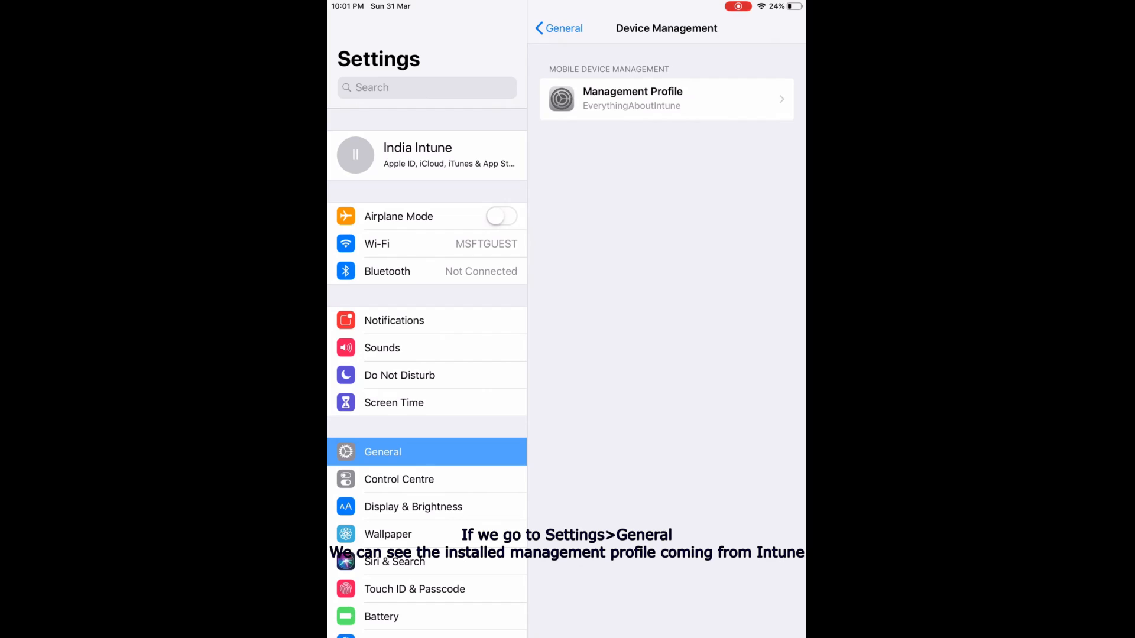
pyautogui.click(666, 98)
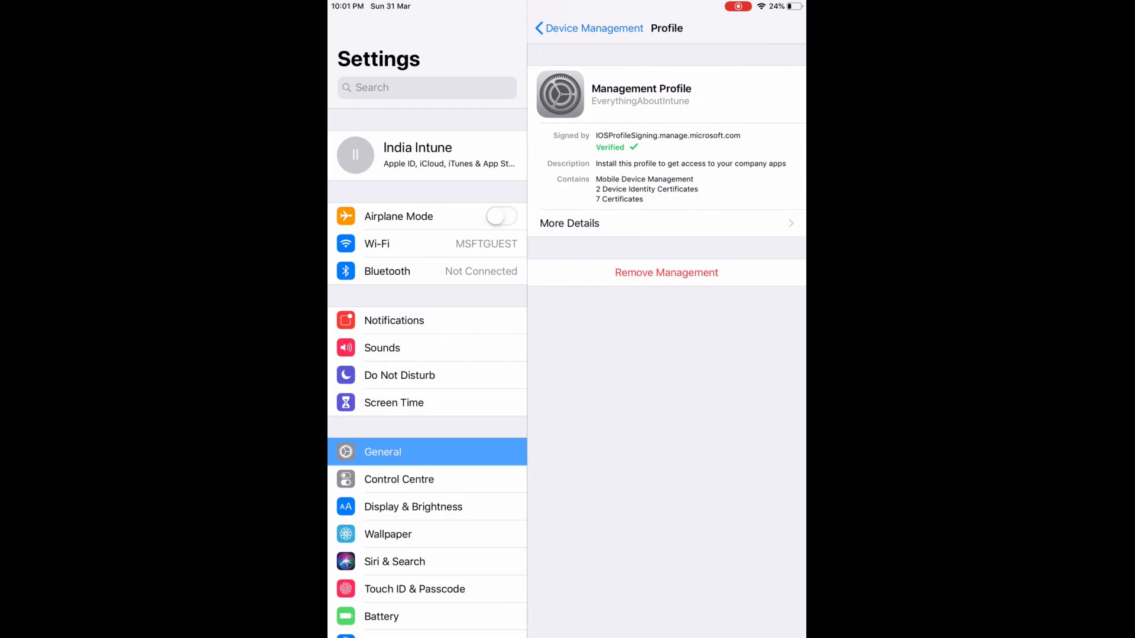
pyautogui.click(661, 223)
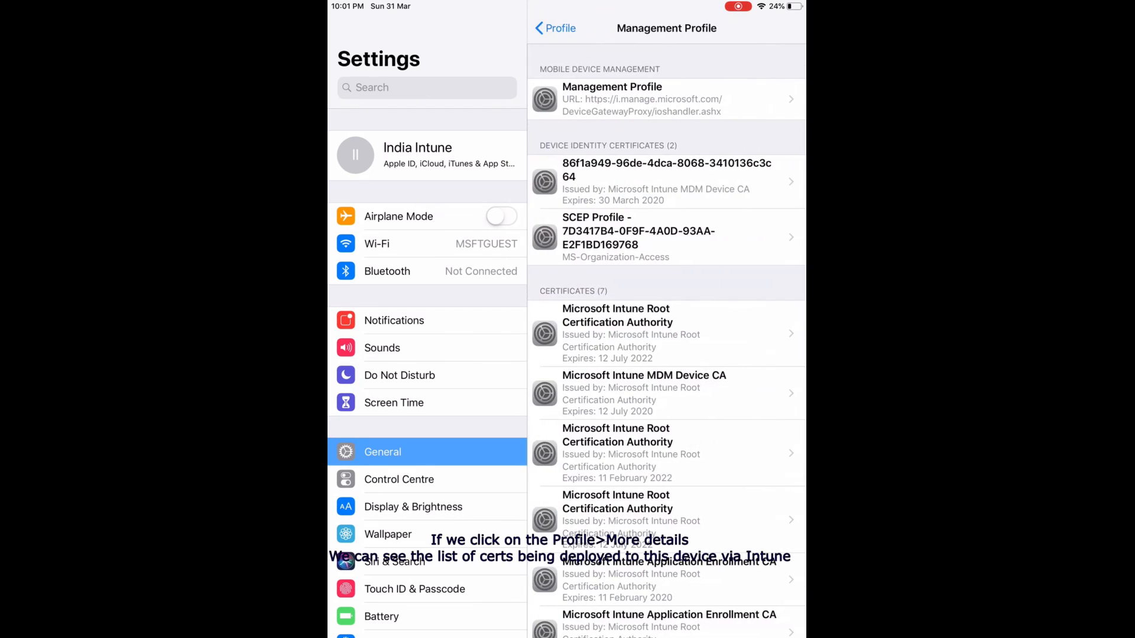
# Review the two device identity and seven Microsoft Intune certificates and their expiry dates
pyautogui.scroll(-5, 667, 331)
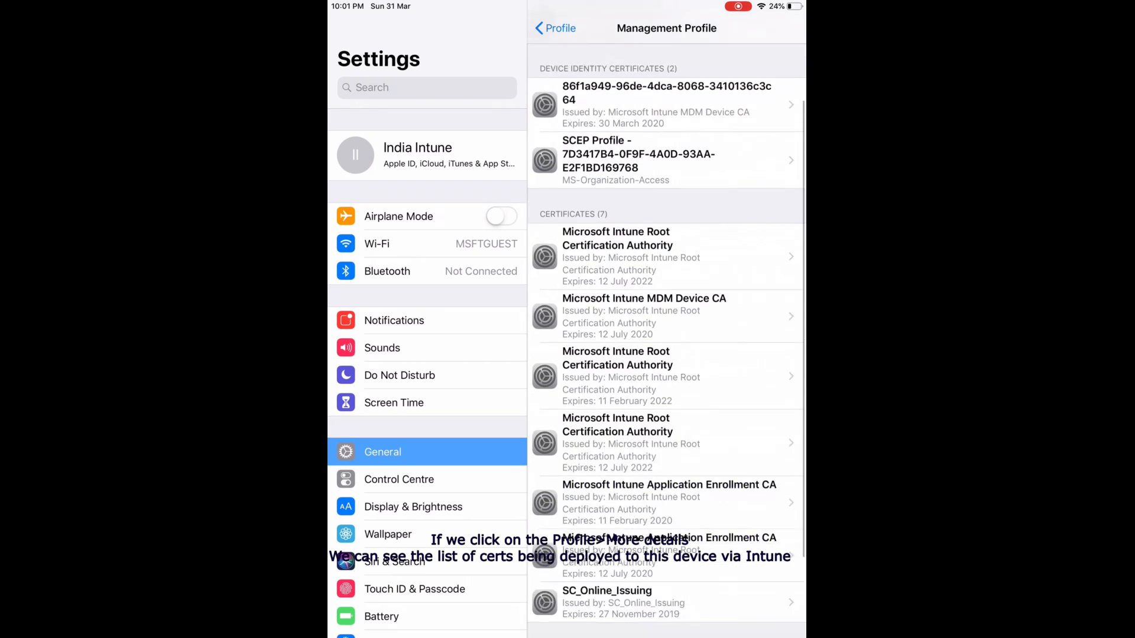
pyautogui.scroll(5, 667, 331)
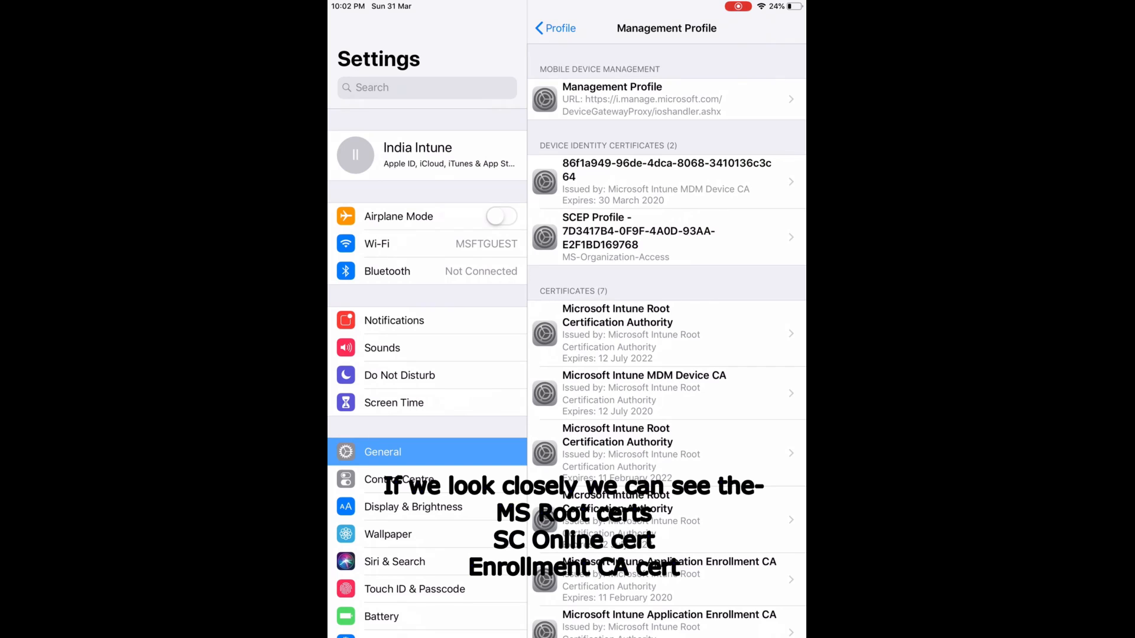
pyautogui.scroll(-1, 666, 341)
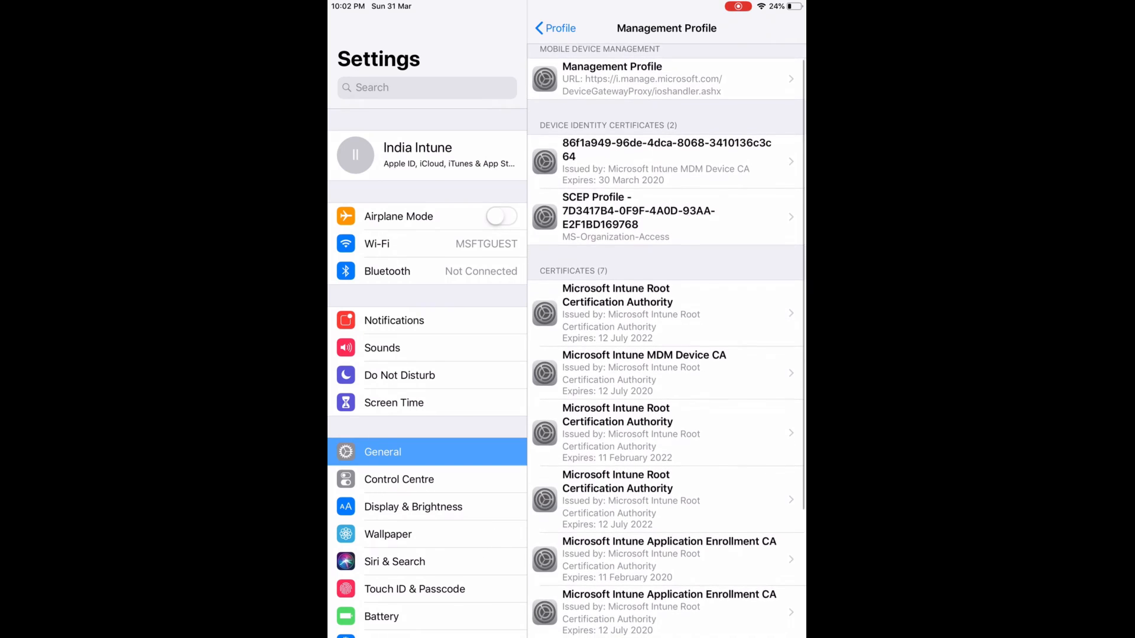
pyautogui.scroll(1, 667, 341)
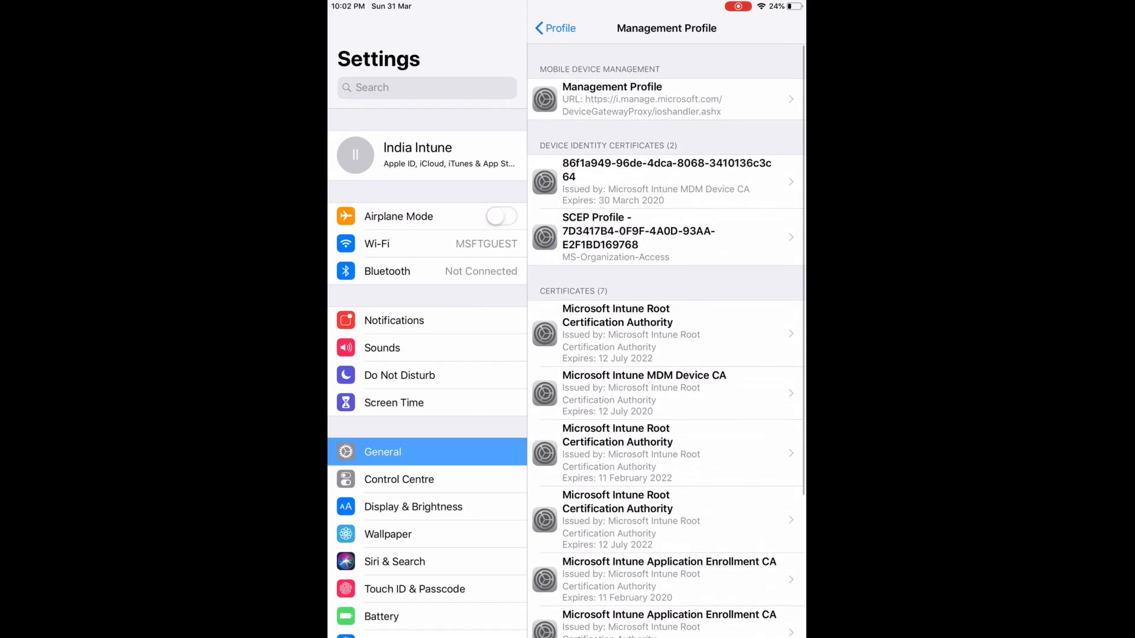
pyautogui.scroll(-1, 666, 341)
pyautogui.scroll(-1, 667, 342)
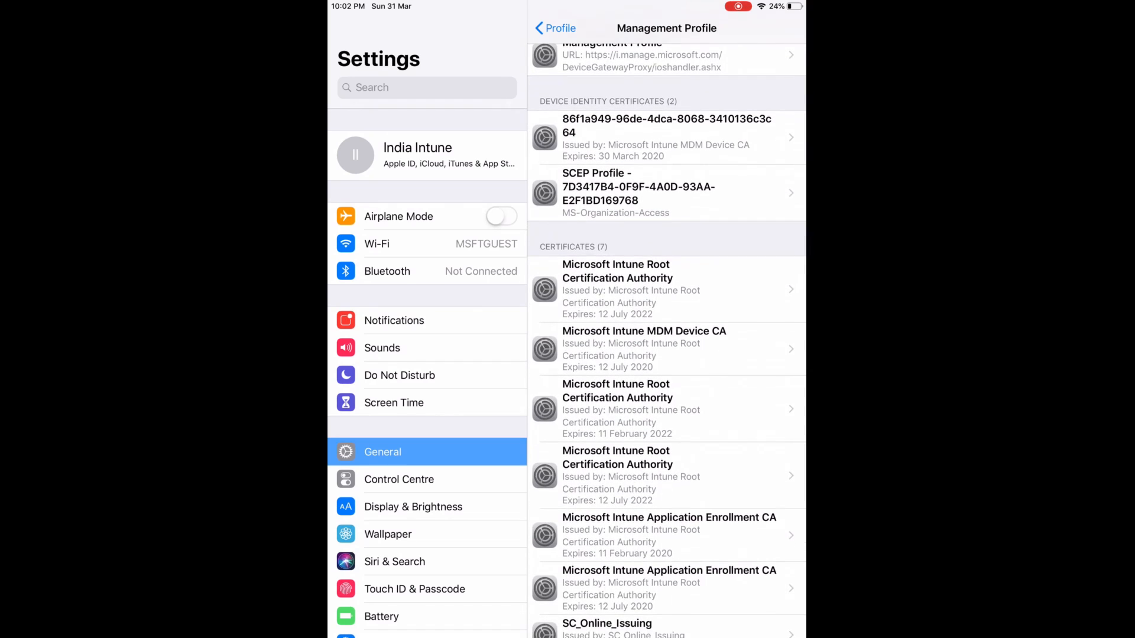
pyautogui.scroll(-3, 666, 342)
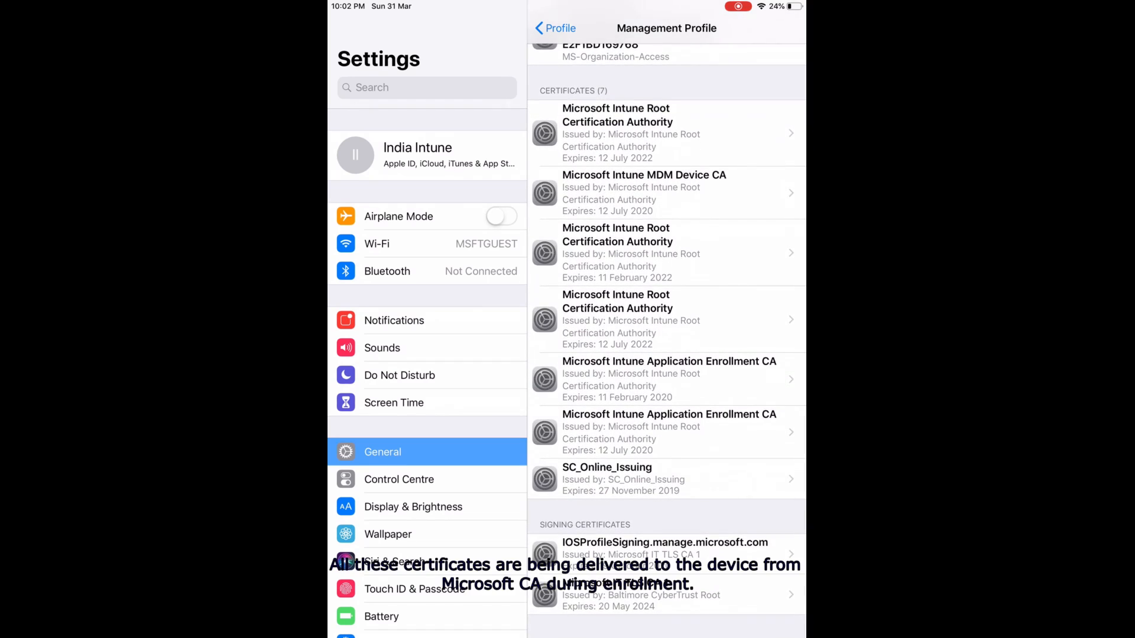
pyautogui.scroll(-1, 667, 341)
pyautogui.scroll(1, 666, 341)
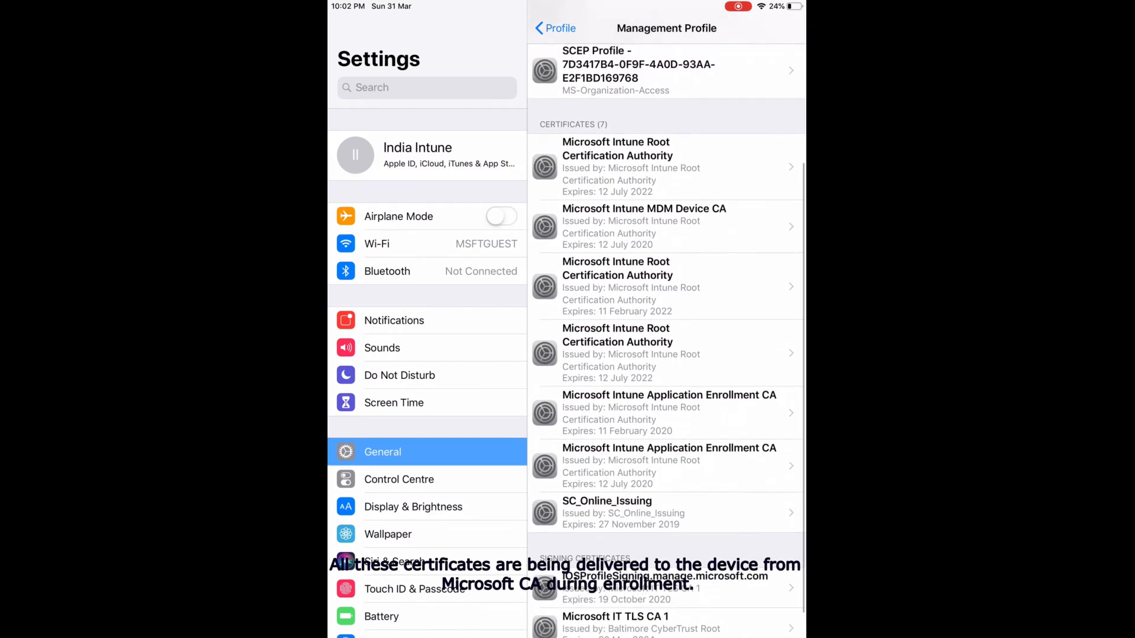
pyautogui.scroll(-1, 666, 341)
pyautogui.scroll(-1, 667, 342)
pyautogui.scroll(1, 666, 342)
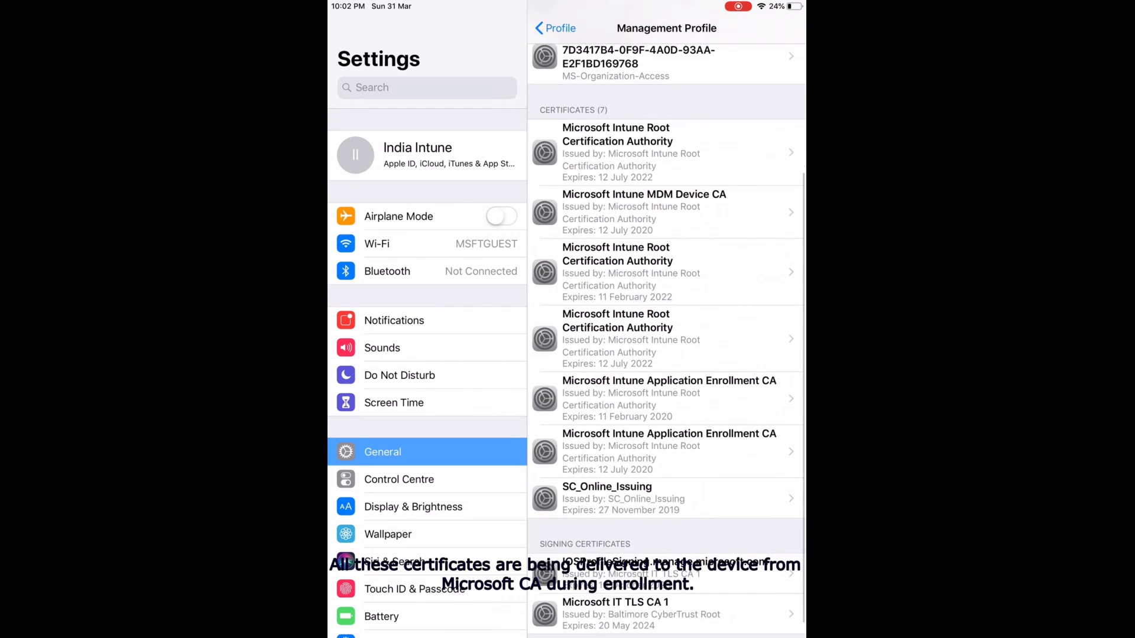
pyautogui.click(666, 498)
pyautogui.scroll(1, 666, 342)
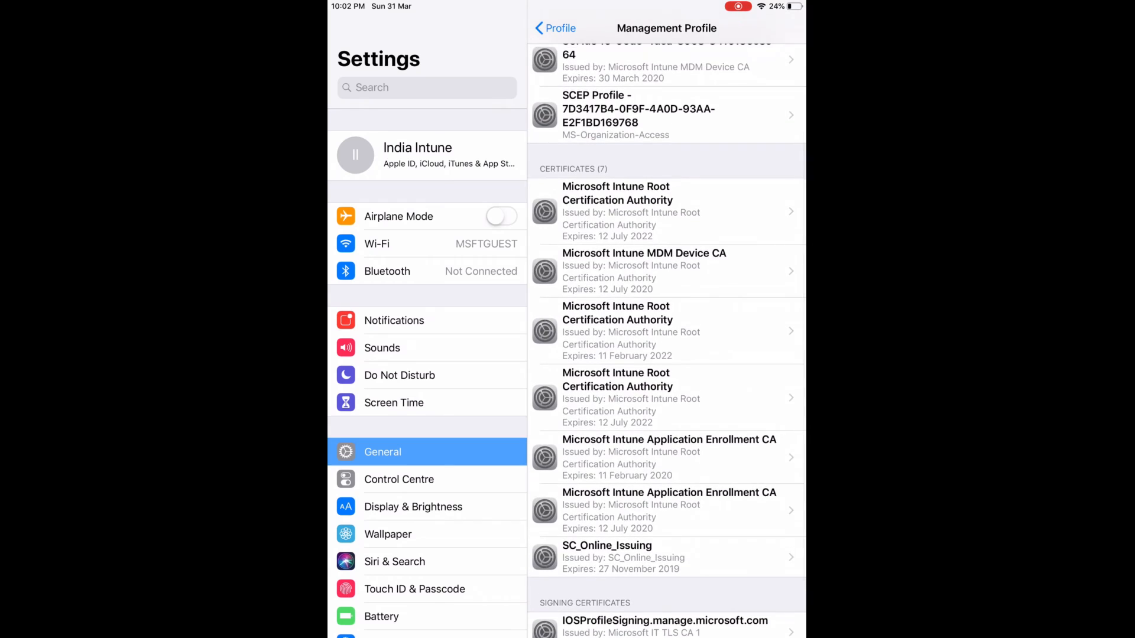
pyautogui.scroll(1, 667, 510)
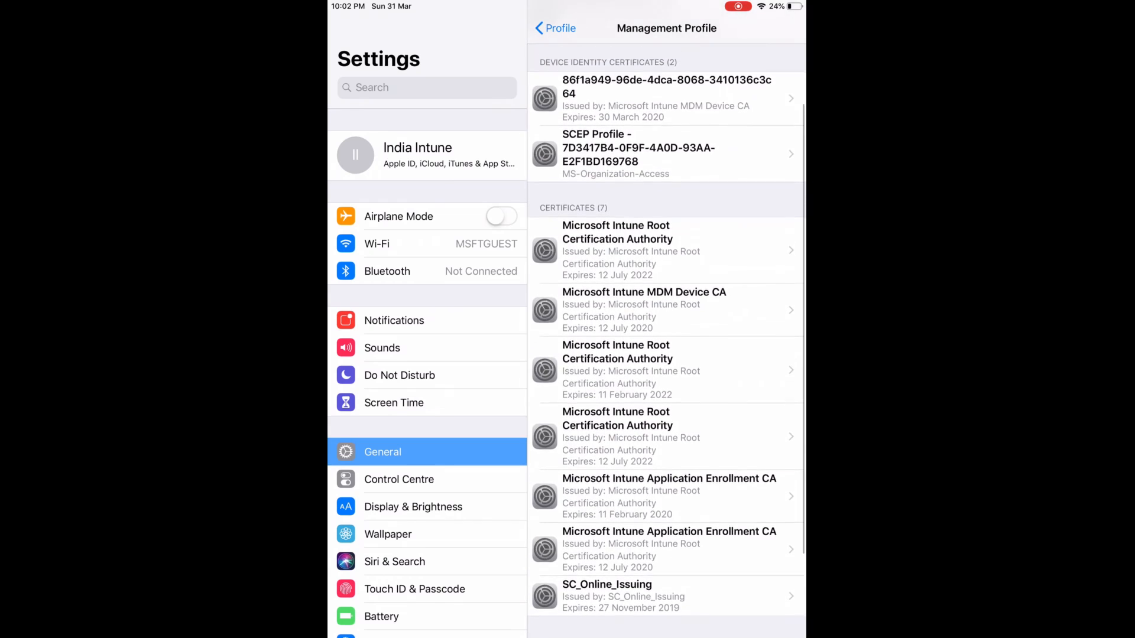
pyautogui.scroll(1, 667, 503)
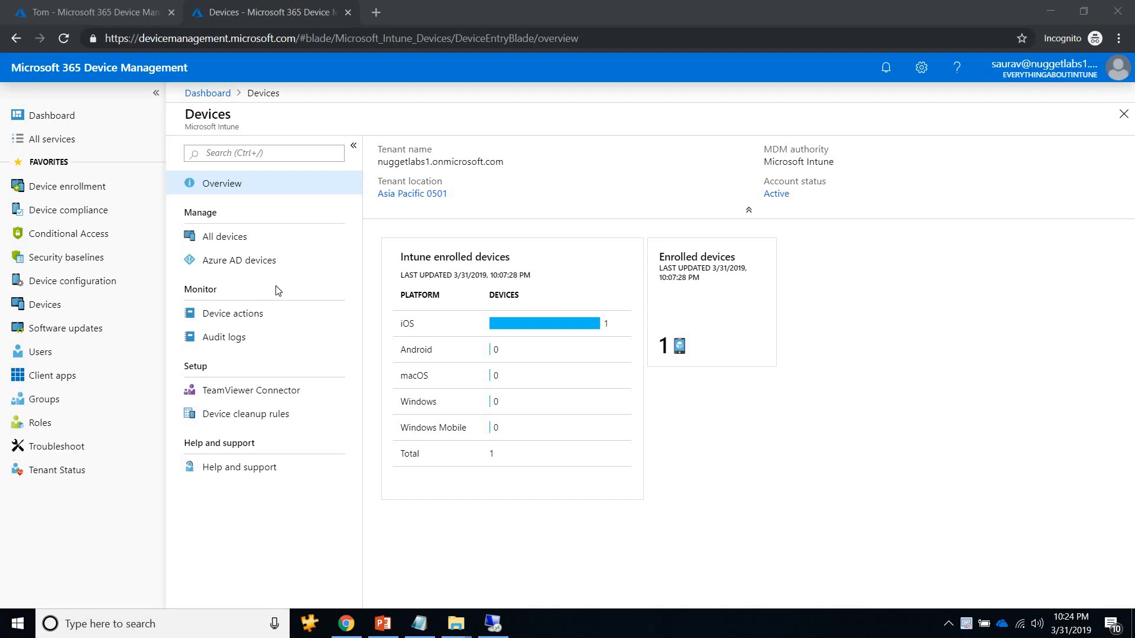
# Open the iPad from All devices, highlight its serial number and last check-in time, then view Properties
pyautogui.click(236, 241)
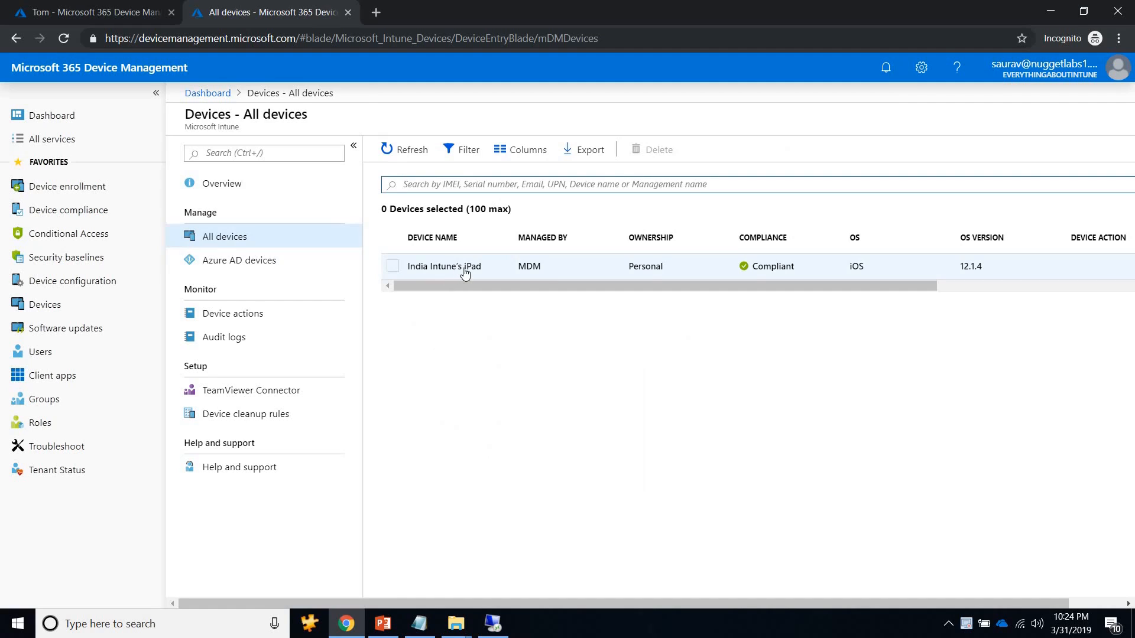
pyautogui.click(463, 268)
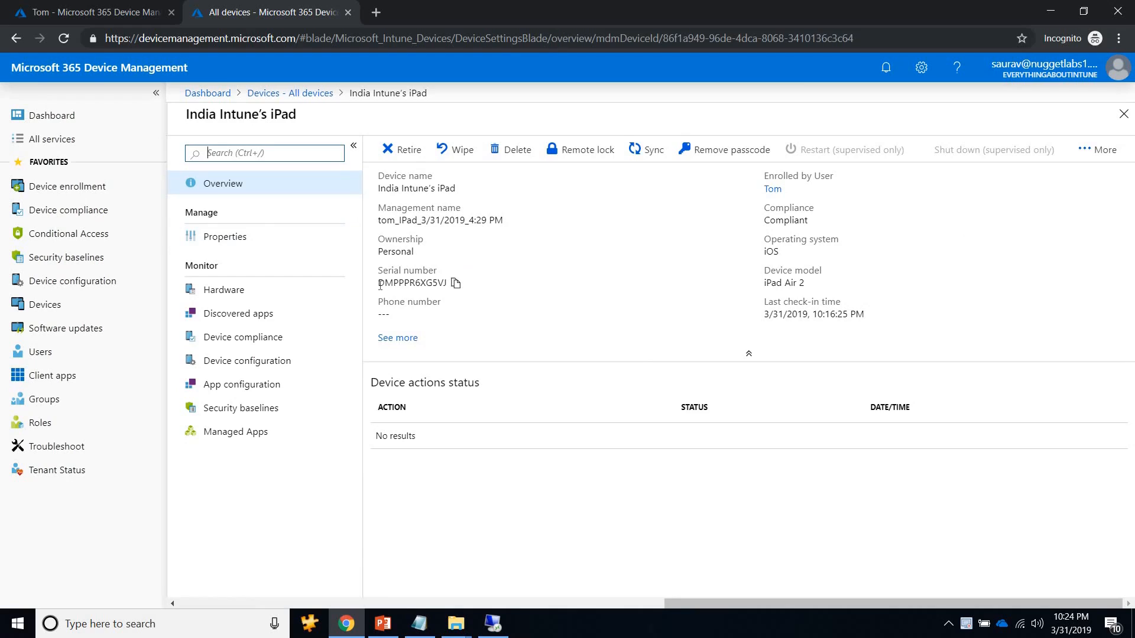
pyautogui.moveTo(379, 284); pyautogui.dragTo(445, 285)
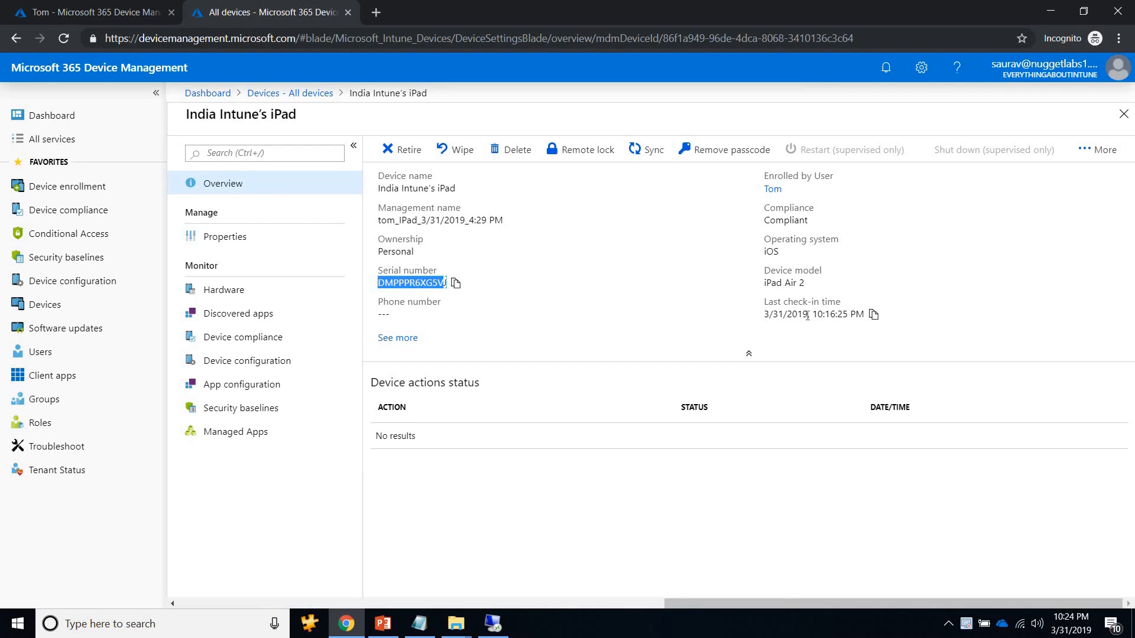
pyautogui.moveTo(816, 315); pyautogui.dragTo(779, 286)
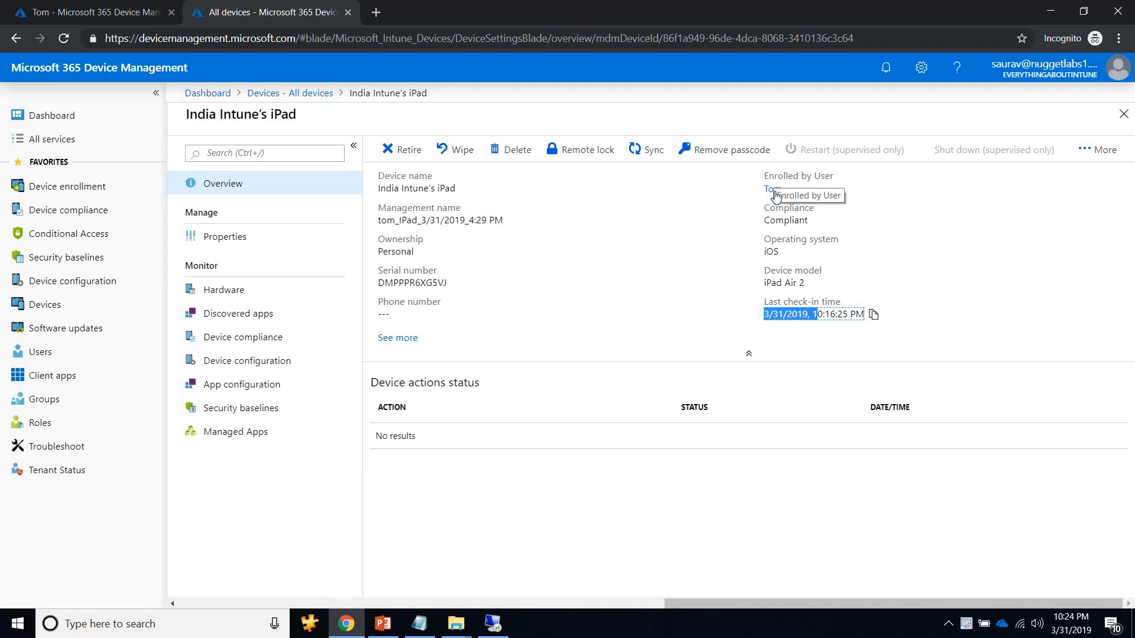
pyautogui.click(260, 242)
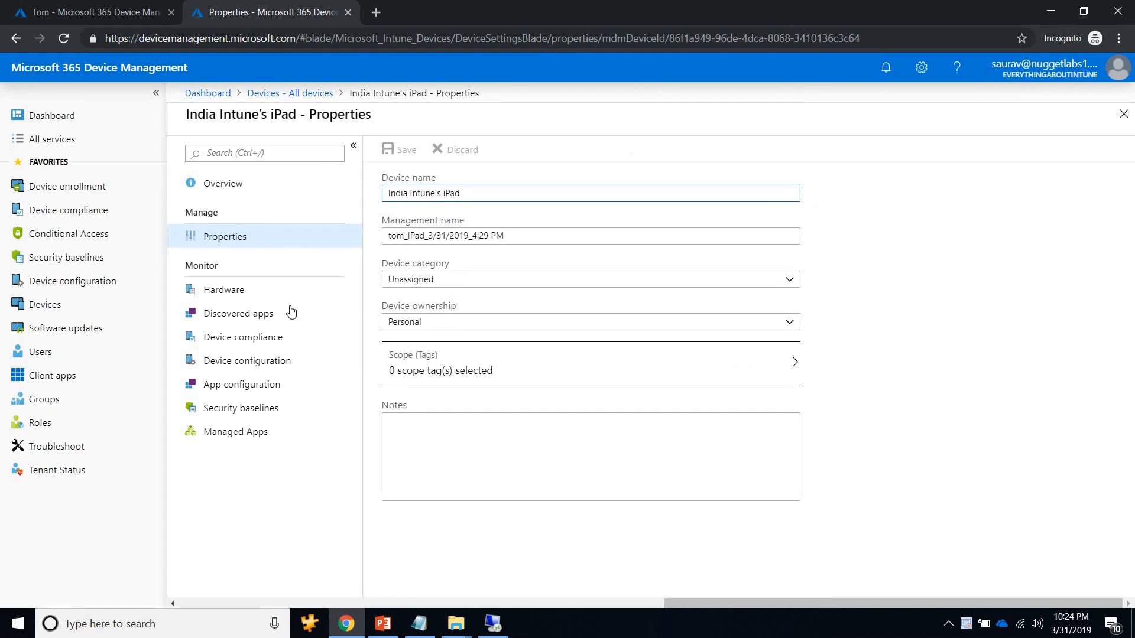
# Review the iPad's hardware details (OS, version, total and free storage), then return to All devices
pyautogui.click(235, 288)
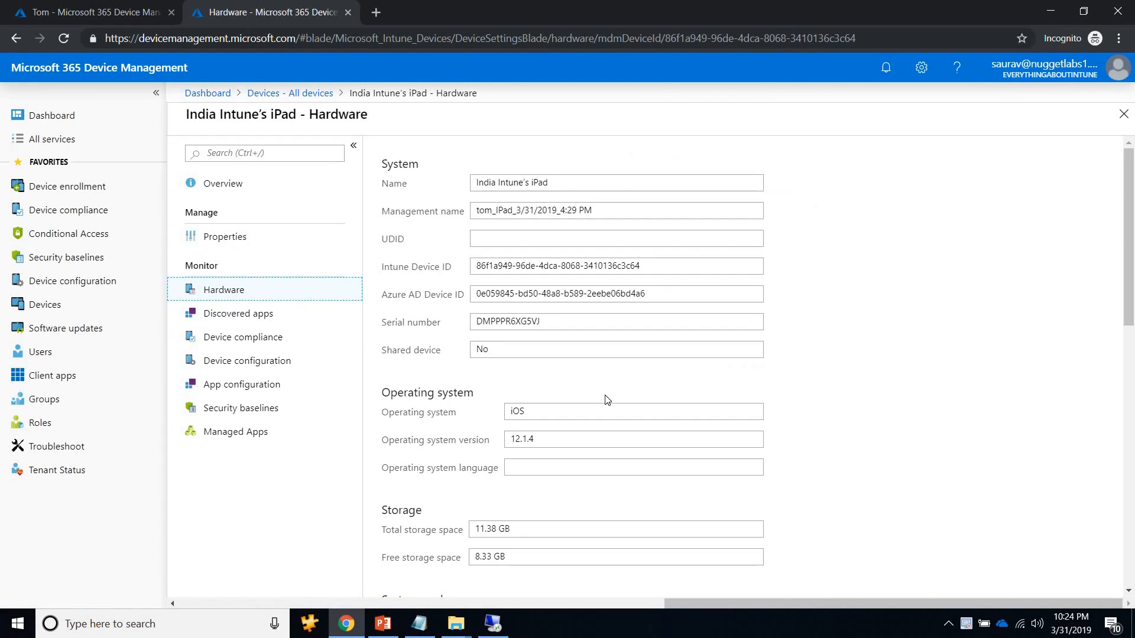
pyautogui.doubleClick(501, 410)
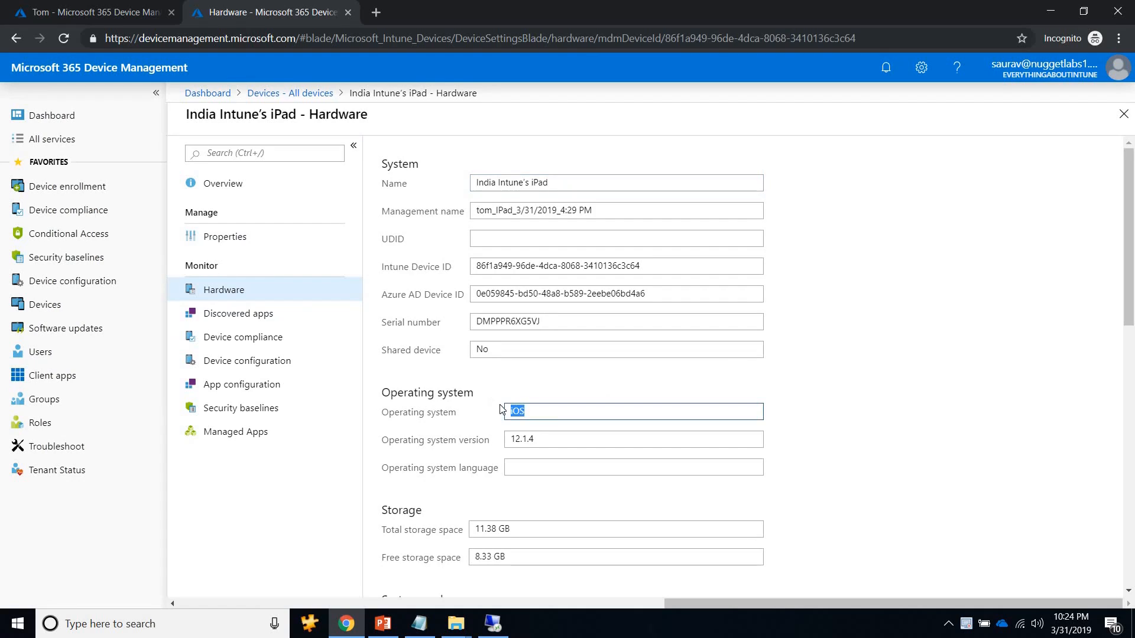
pyautogui.press('Tab')
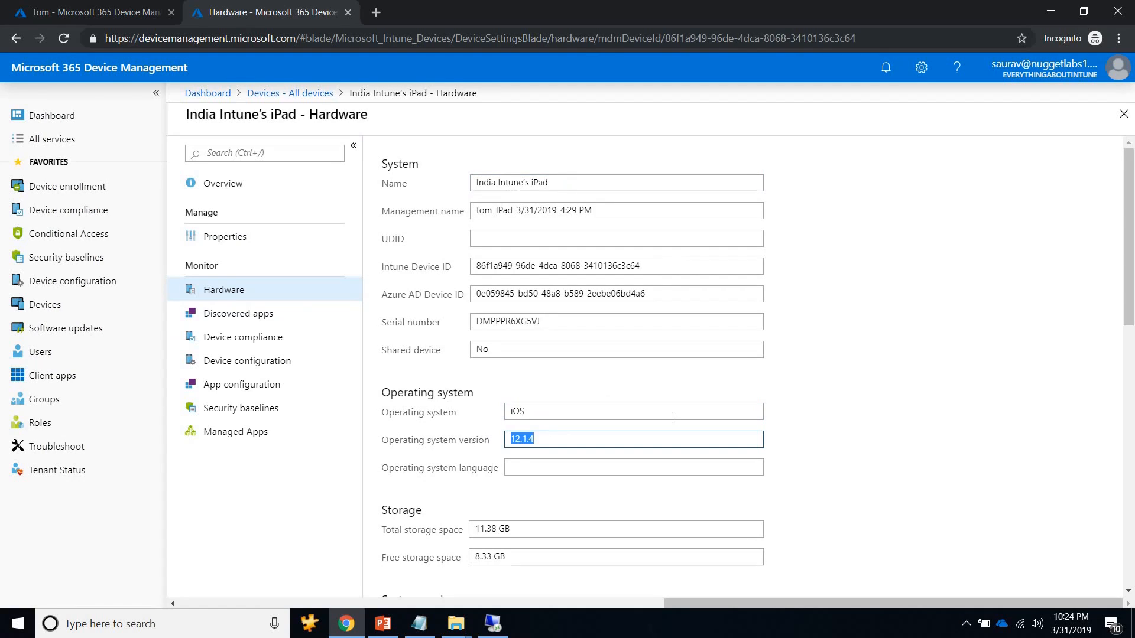
pyautogui.scroll(-1, 697, 415)
pyautogui.press('Tab')
pyautogui.press('Tab')
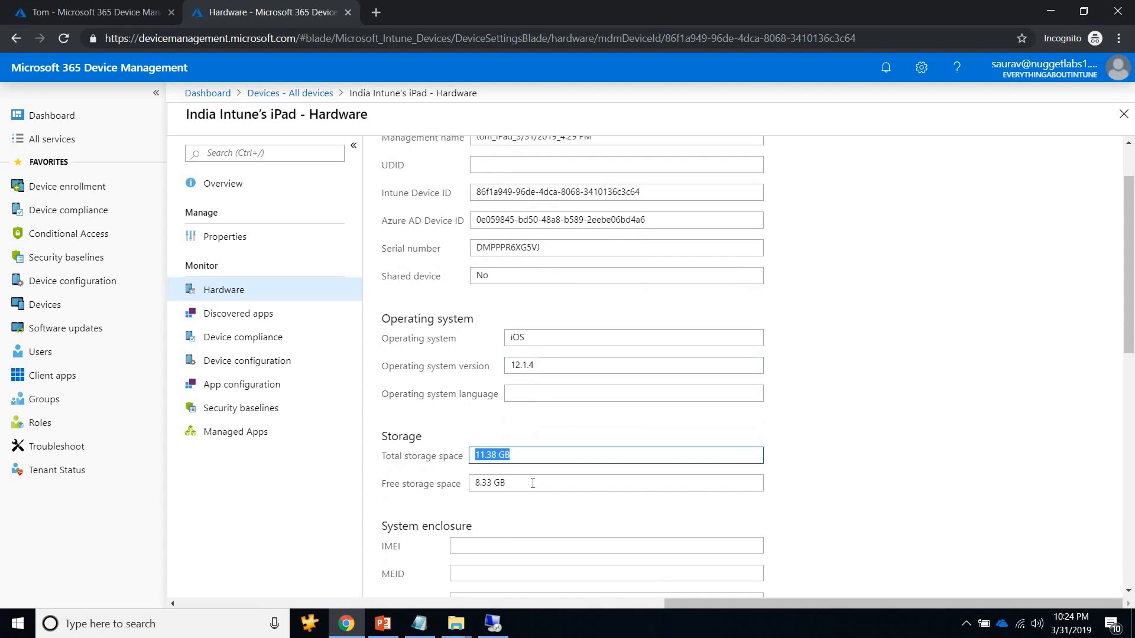
pyautogui.press('Tab')
pyautogui.scroll(-9, 837, 329)
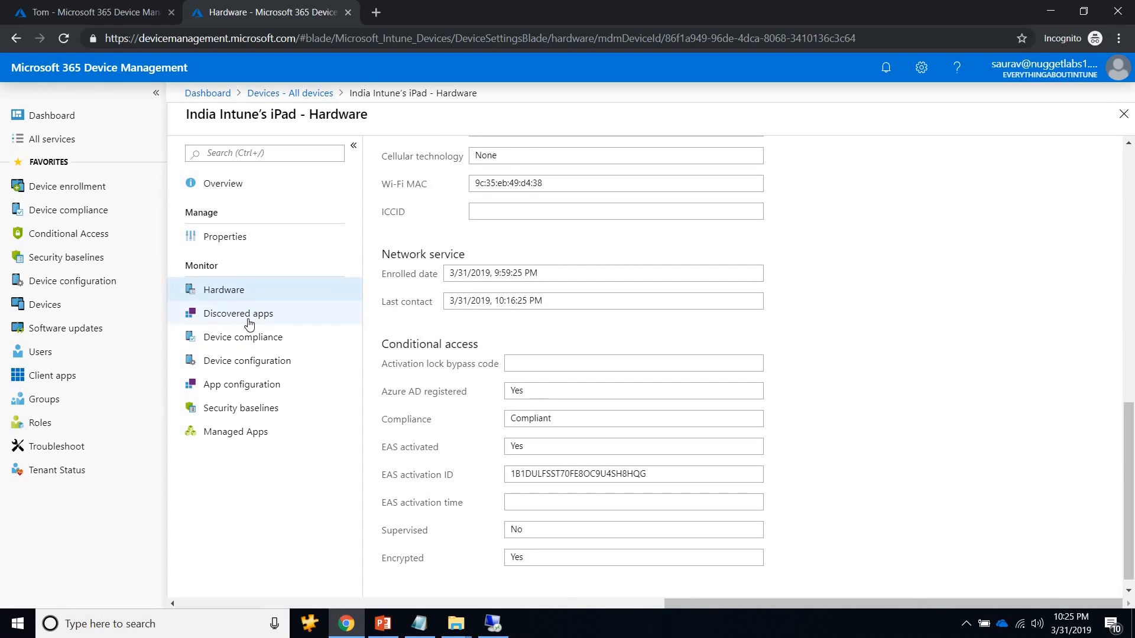
pyautogui.click(224, 237)
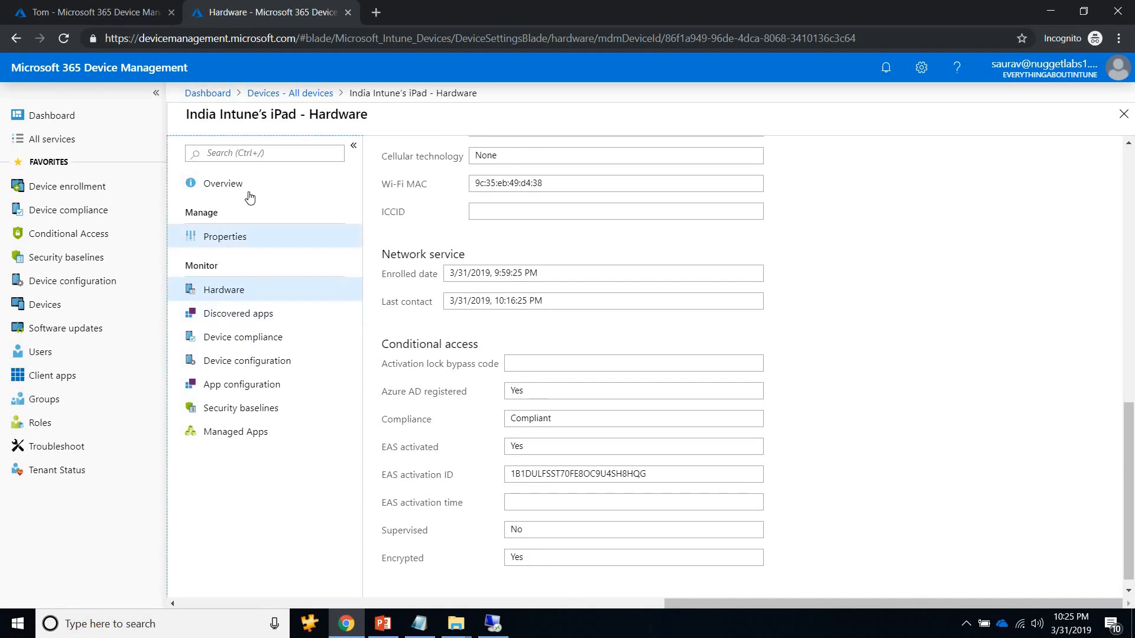
pyautogui.click(295, 92)
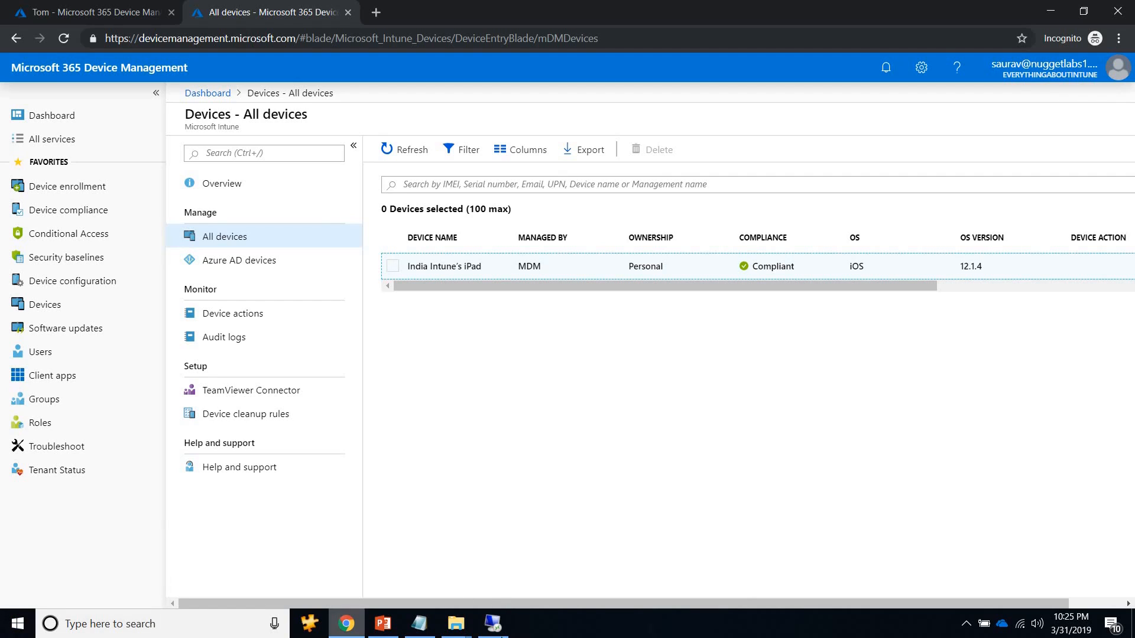
# Connect to the CL02-W10 virtual machine's console from Hyper-V Manager
pyautogui.click(493, 624)
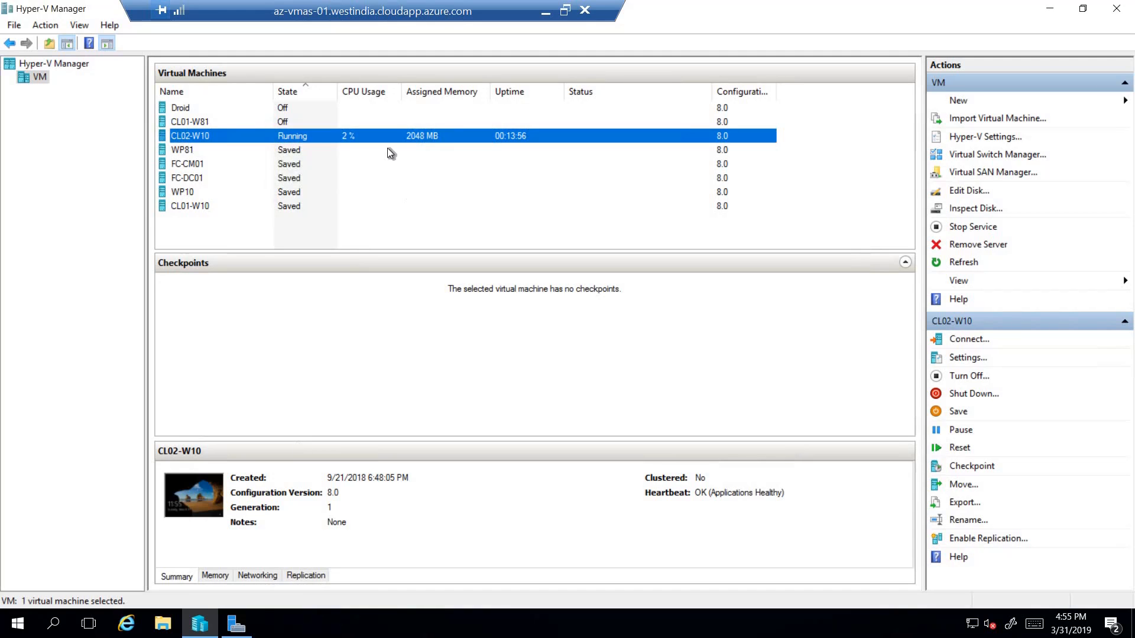
pyautogui.rightClick(364, 134)
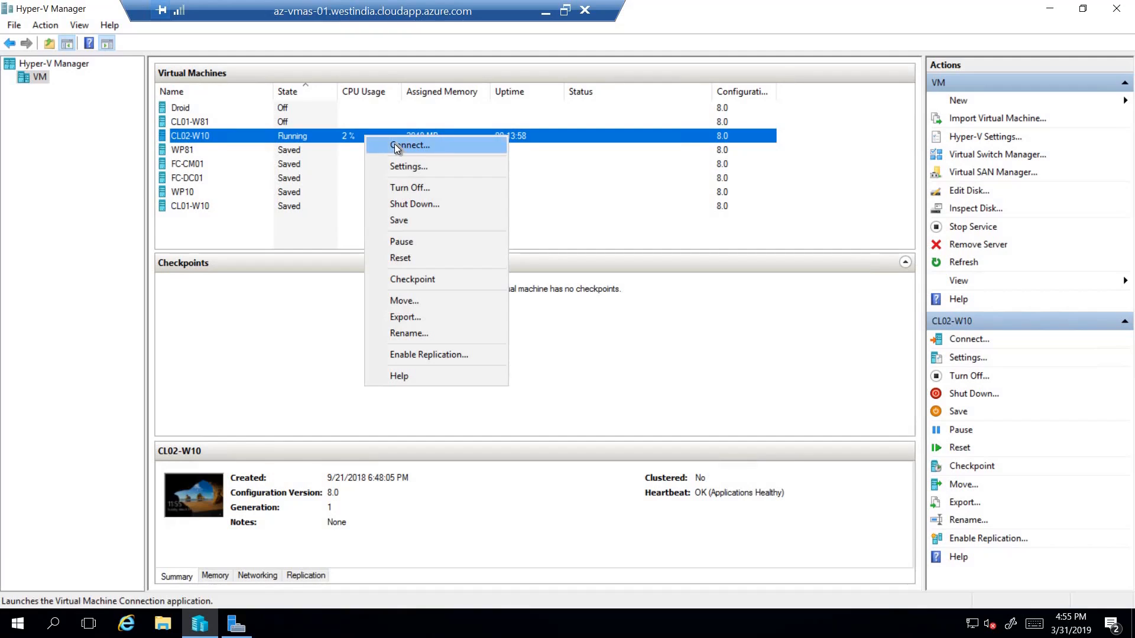
pyautogui.click(395, 146)
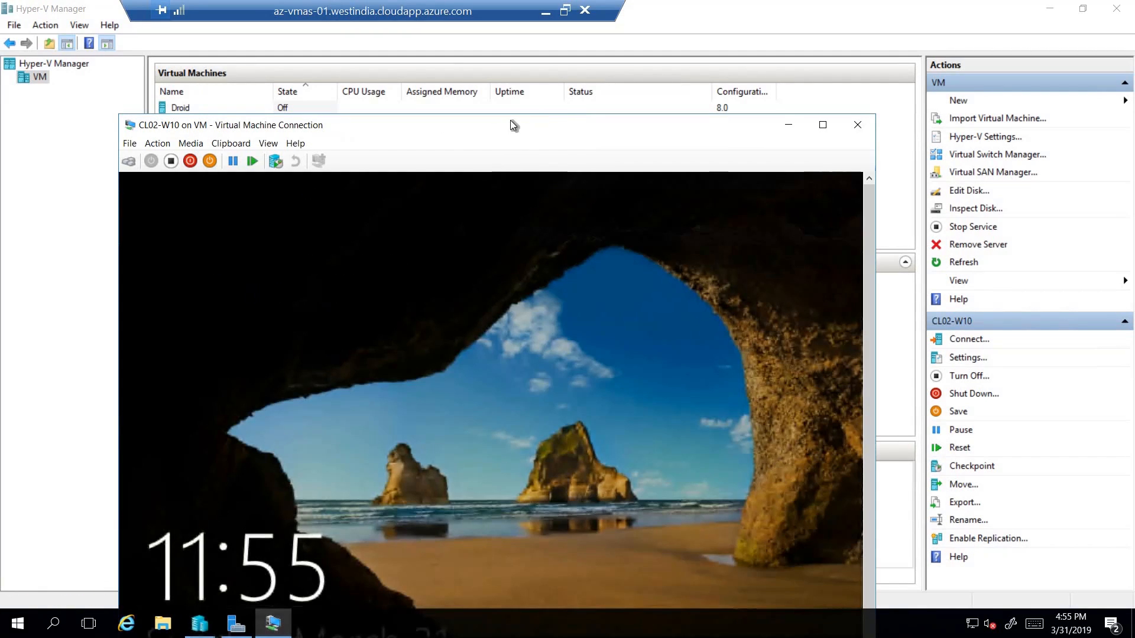
pyautogui.moveTo(510, 121); pyautogui.dragTo(507, 77)
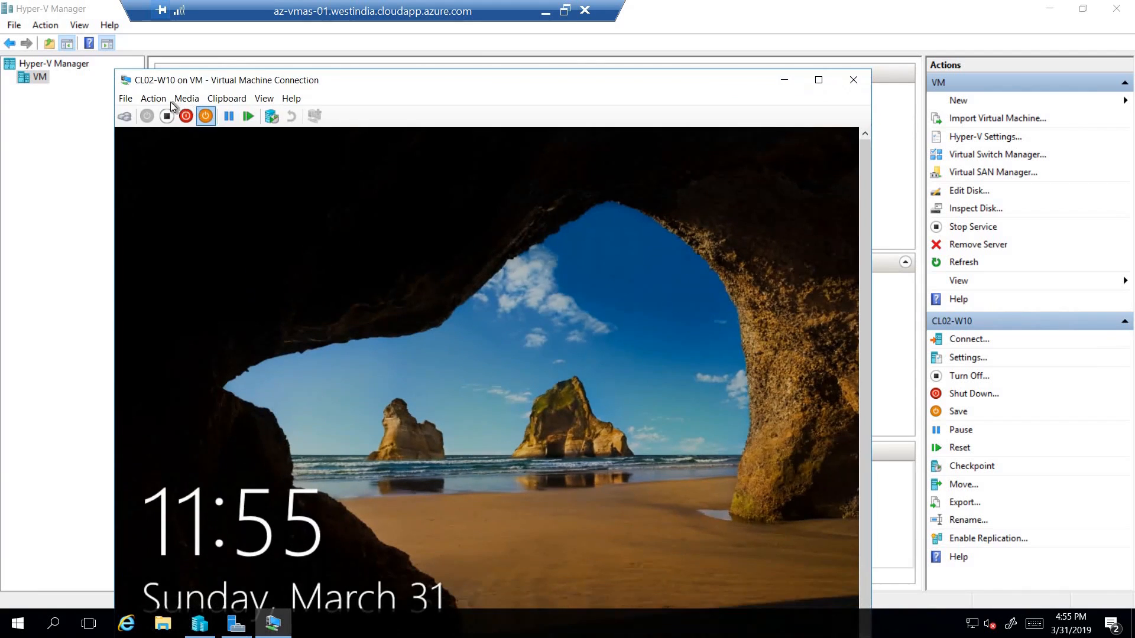
# Send Ctrl+Alt+Delete to CL02-W10 and sign in as another user with their password
pyautogui.click(154, 99)
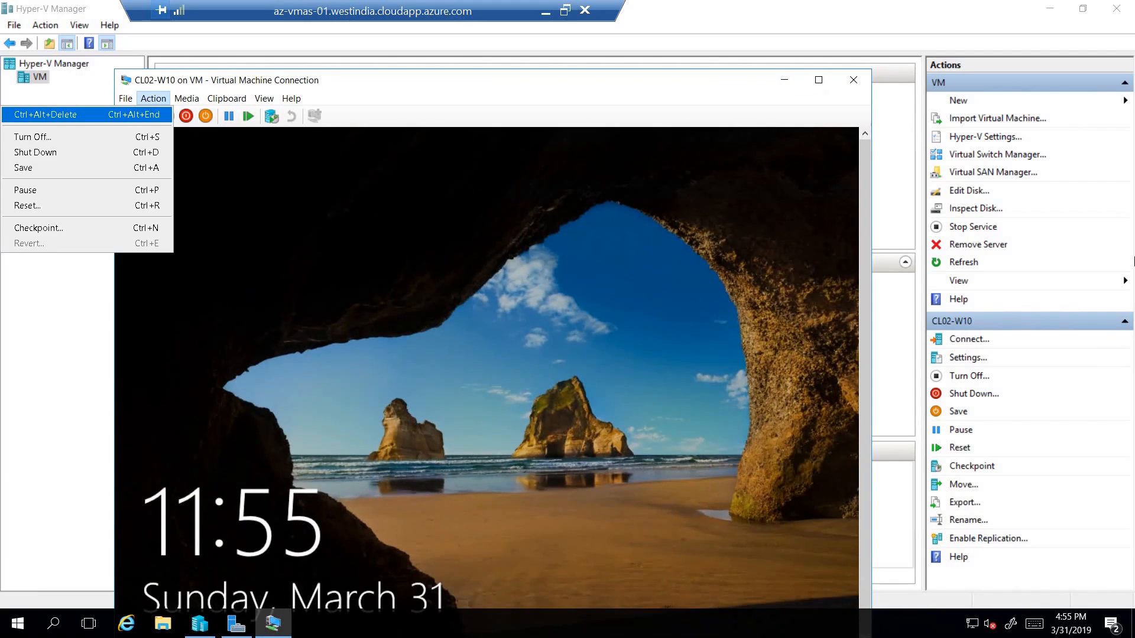
pyautogui.press('Return')
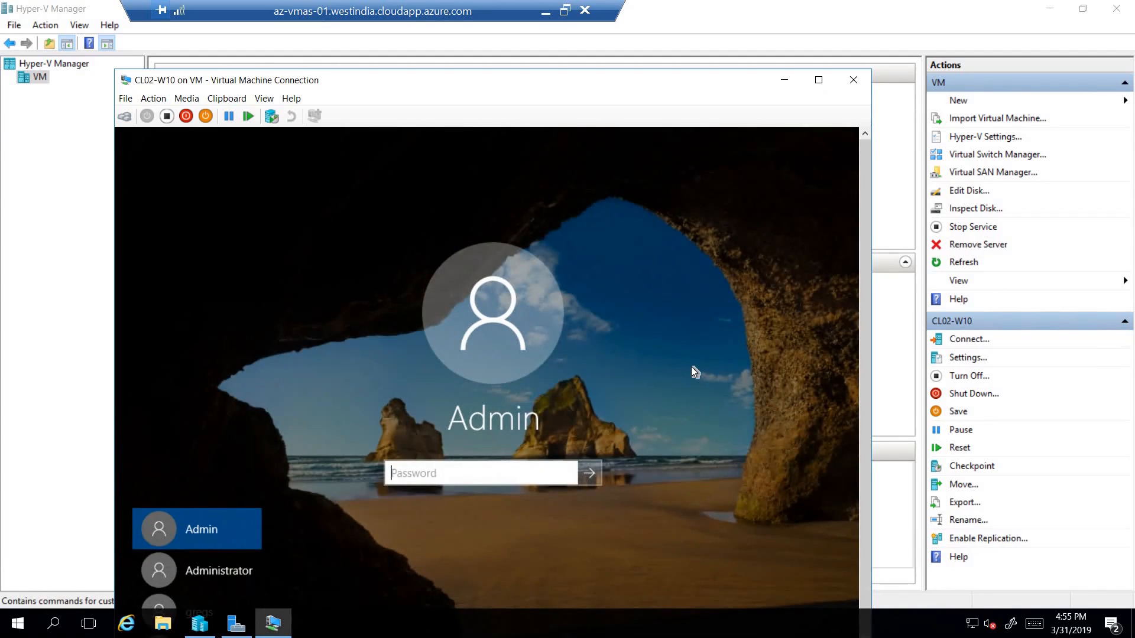
pyautogui.moveTo(839, 30); pyautogui.dragTo(860, 19)
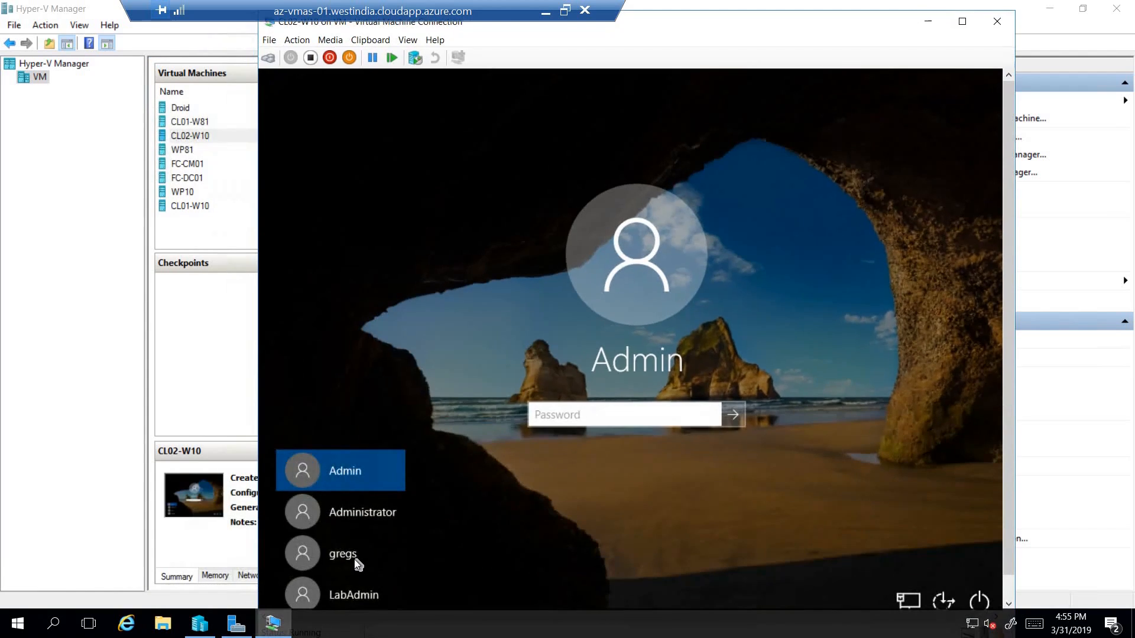
pyautogui.click(358, 564)
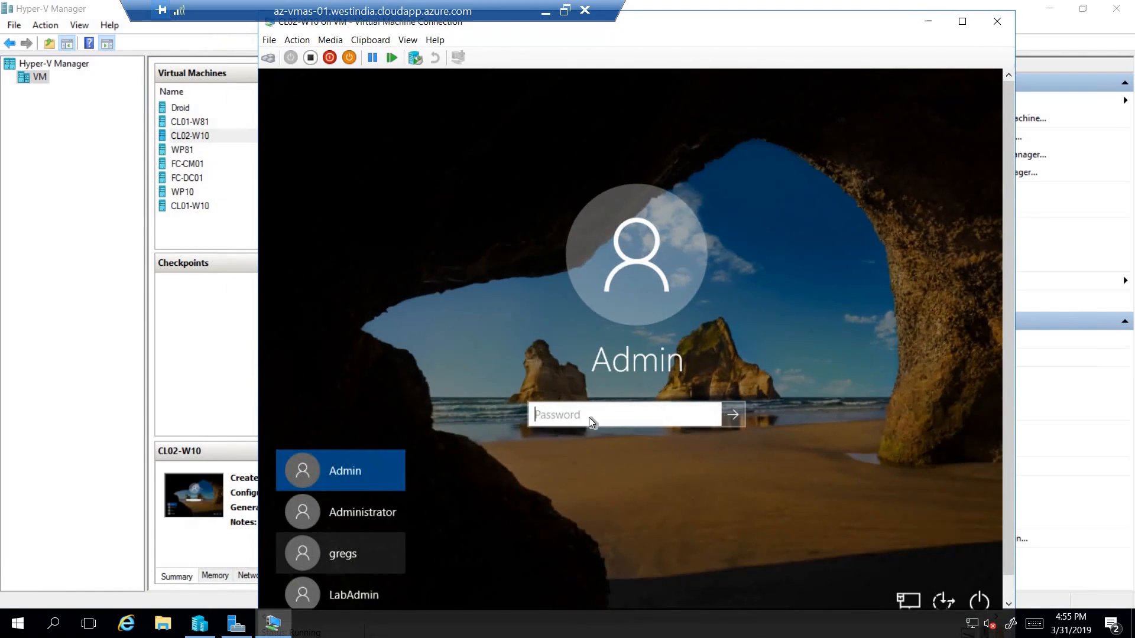
pyautogui.write('**********')
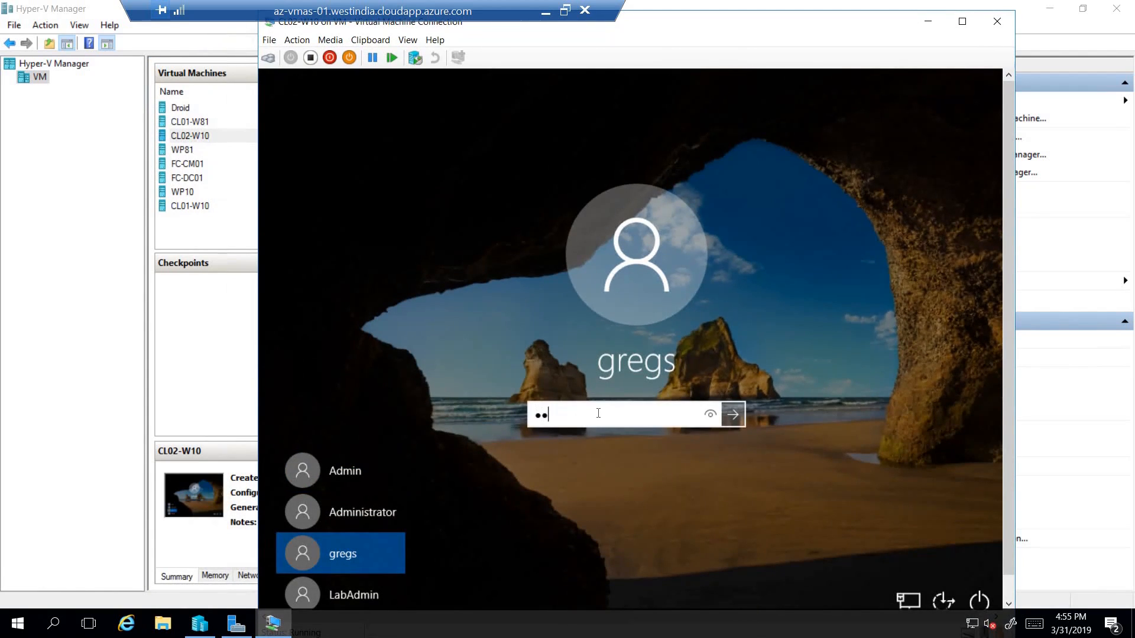
pyautogui.write('***')
pyautogui.press('Return')
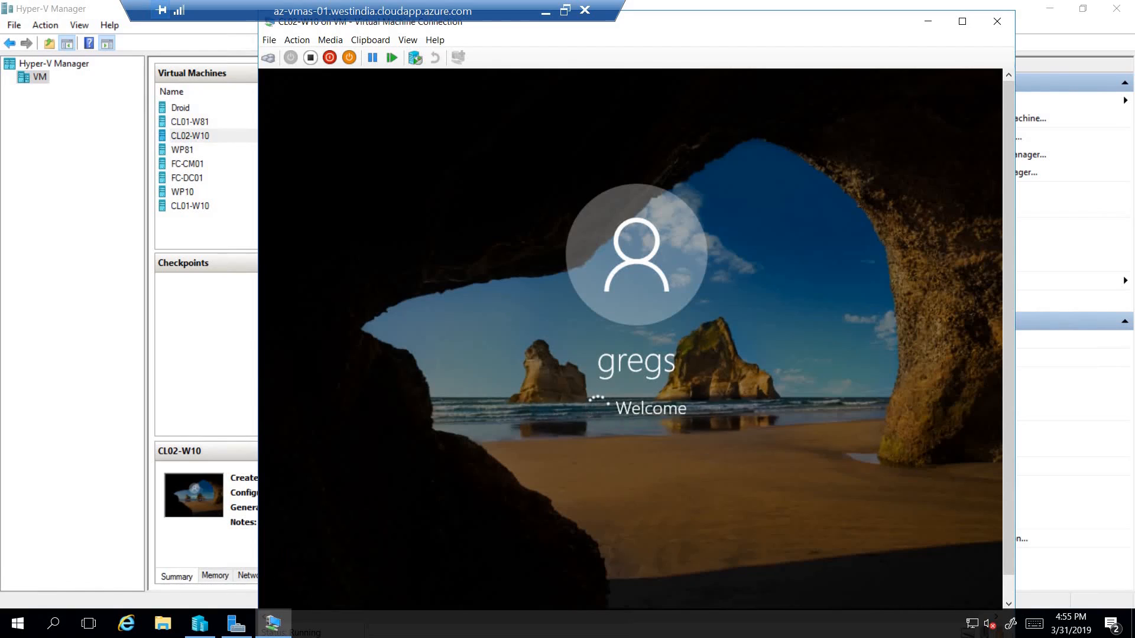
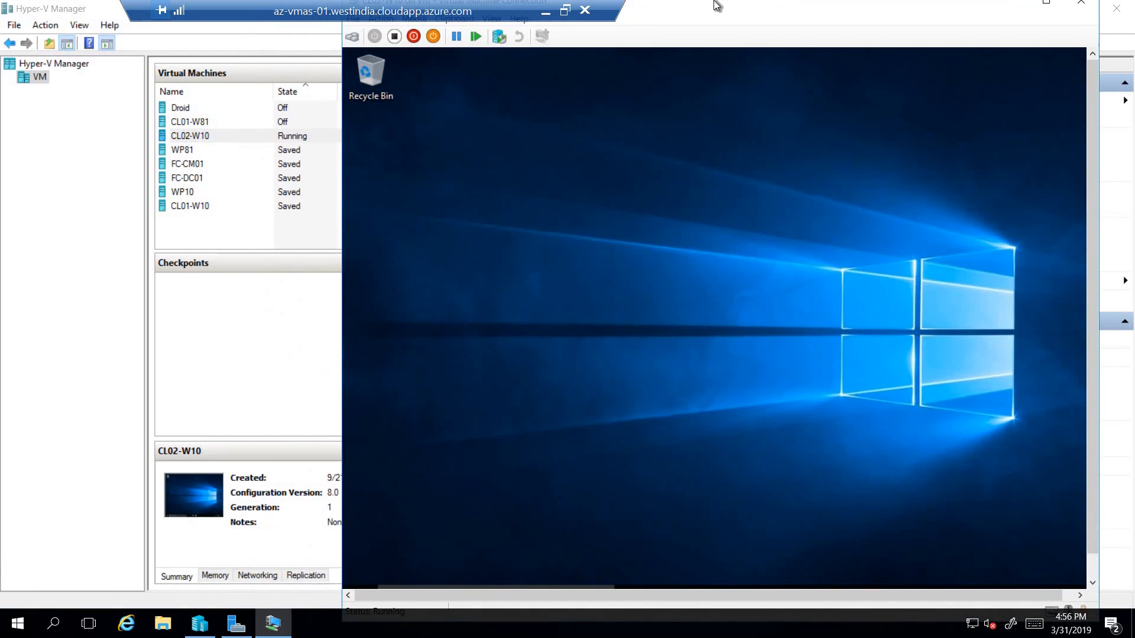
# In the VM, go to Settings > Accounts > Access work or school
pyautogui.moveTo(713, 2); pyautogui.dragTo(546, 41)
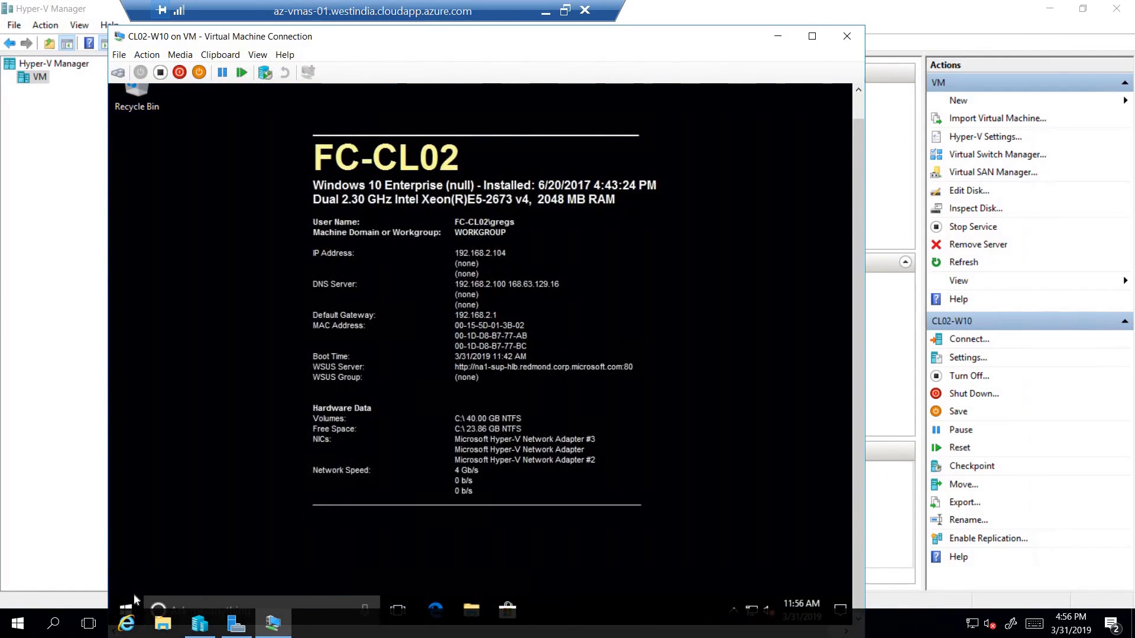
pyautogui.click(128, 608)
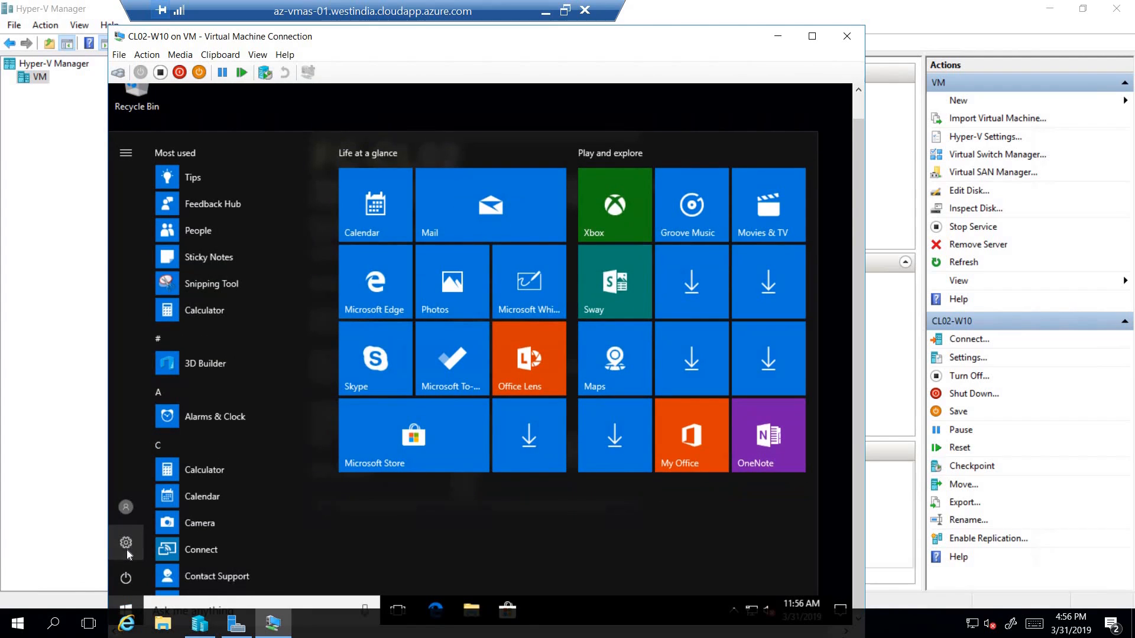
pyautogui.click(125, 543)
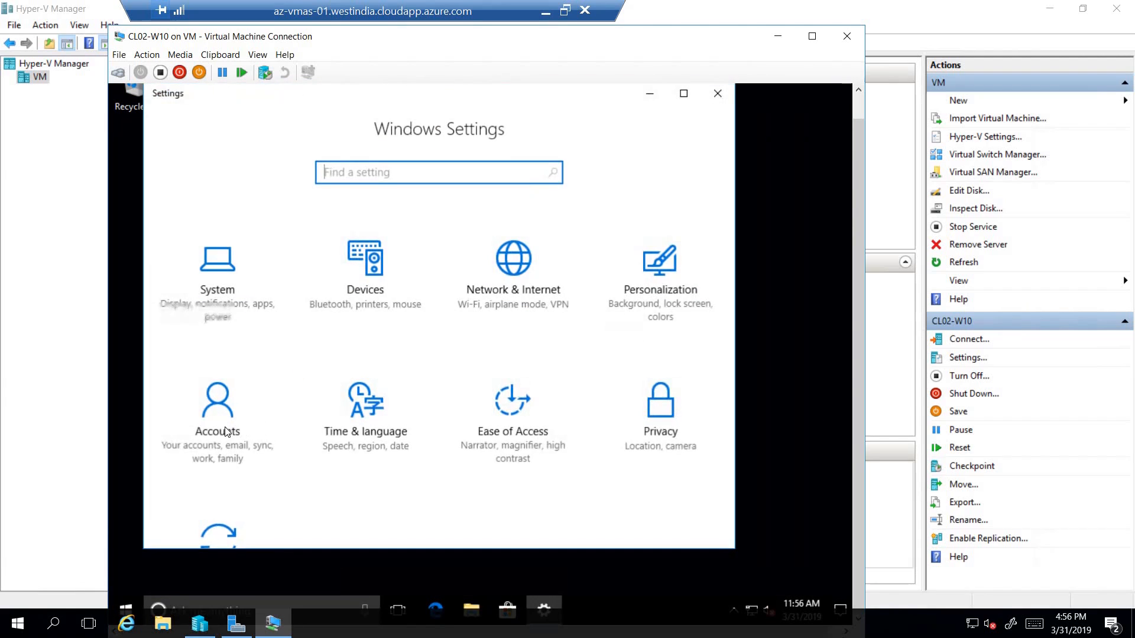
pyautogui.click(226, 432)
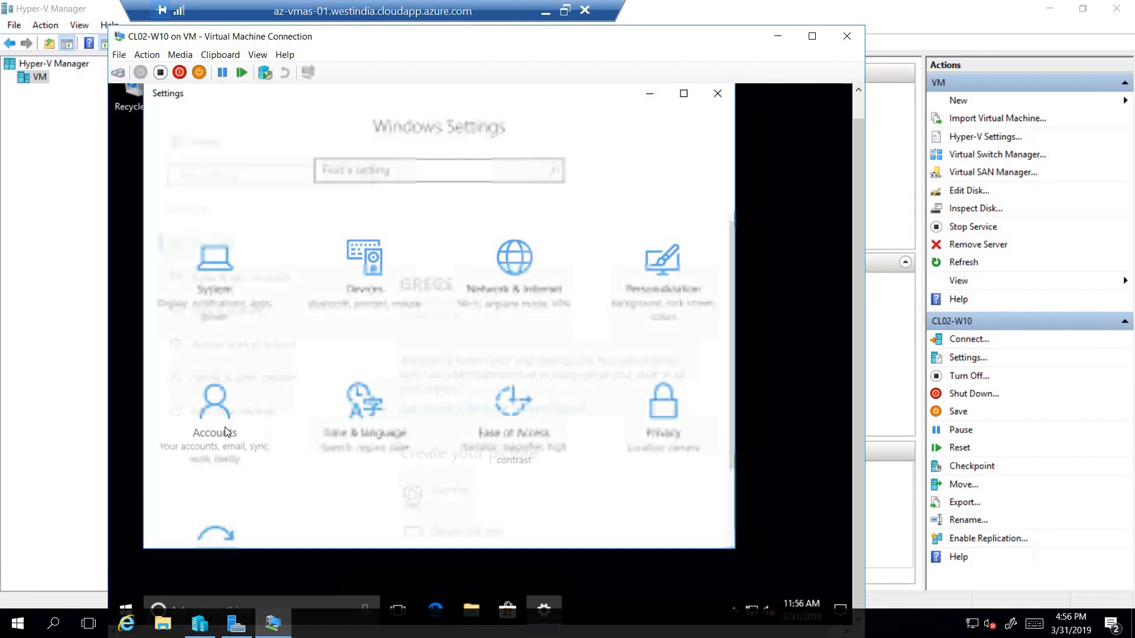
pyautogui.click(222, 346)
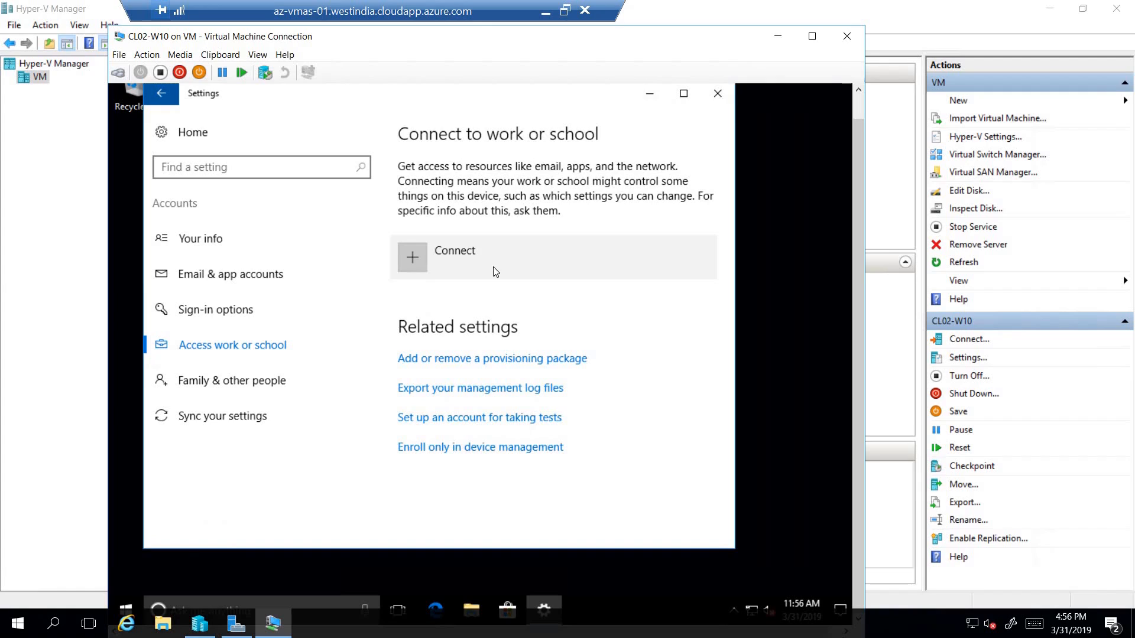
# Start connecting a work or school account and submit the user's work e-mail address
pyautogui.click(413, 260)
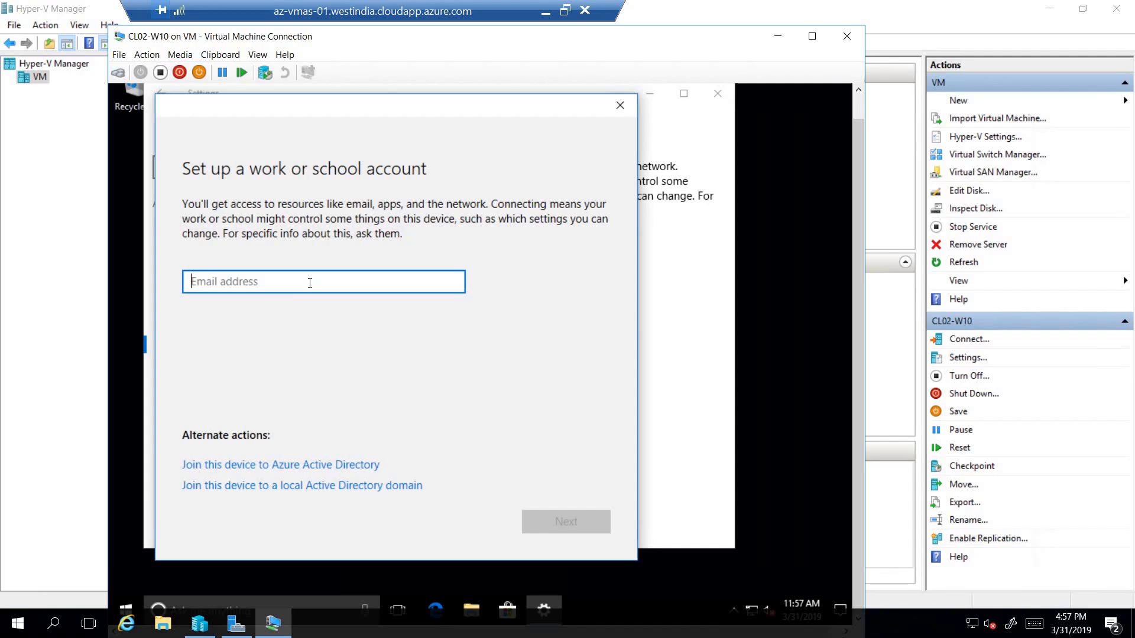
pyautogui.write('saura')
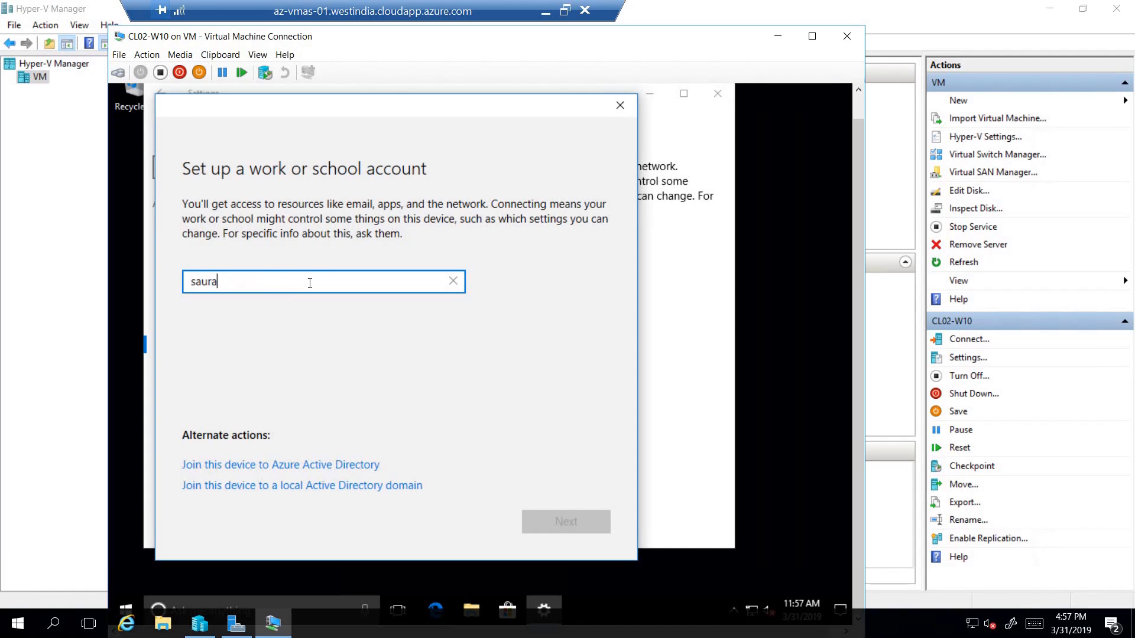
pyautogui.press('BackSpace')
pyautogui.press('BackSpace')
pyautogui.press('BackSpace')
pyautogui.press('BackSpace')
pyautogui.press('BackSpace')
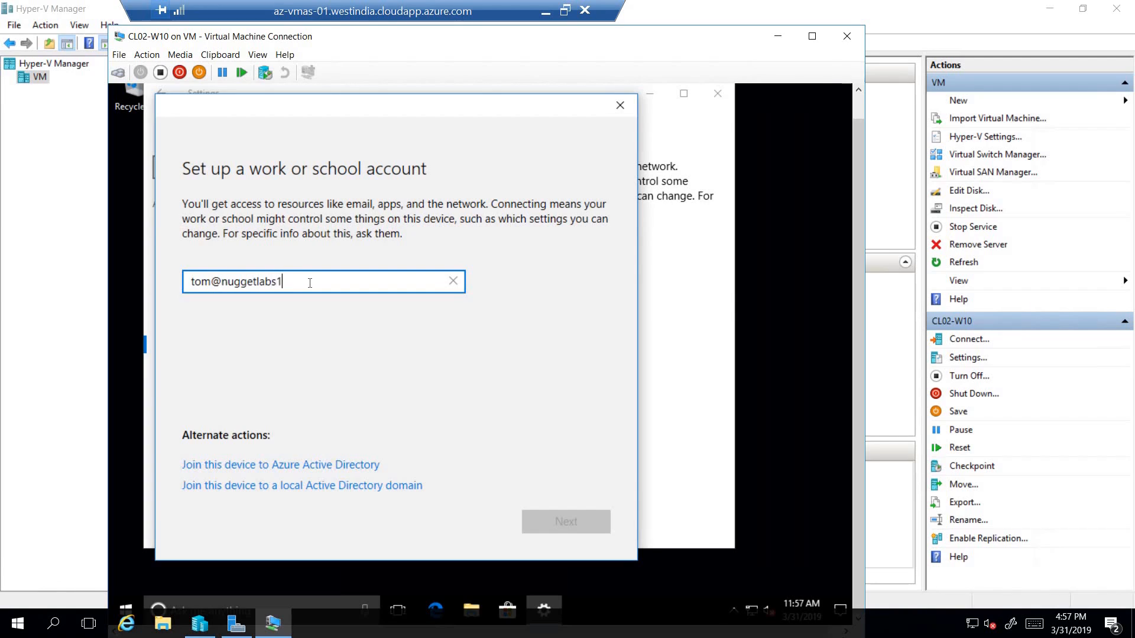
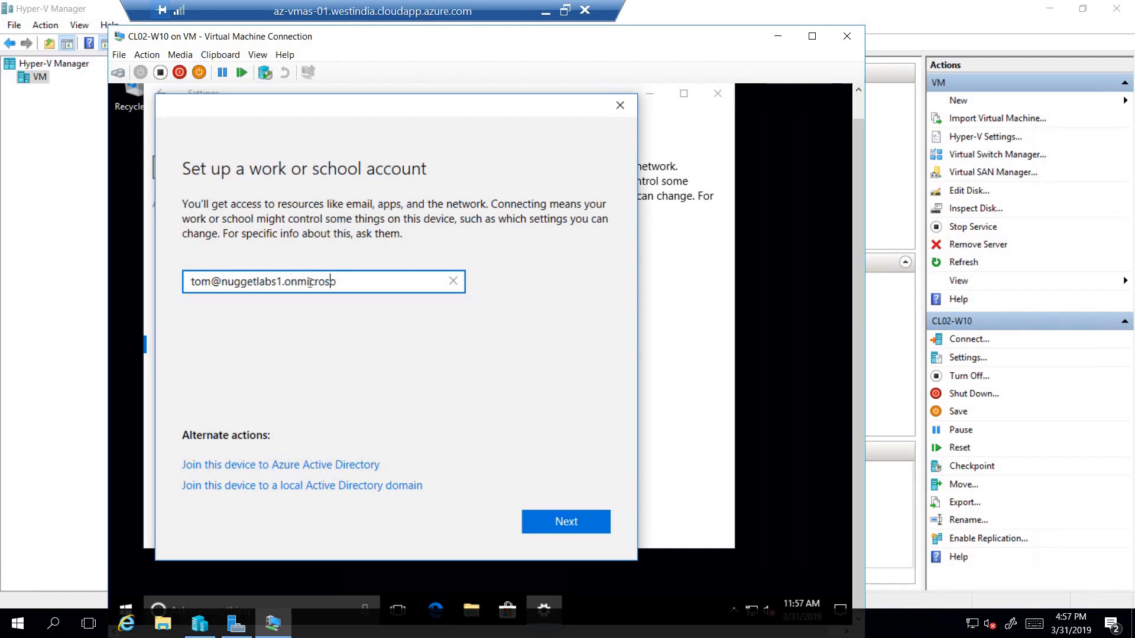
pyautogui.press('Return')
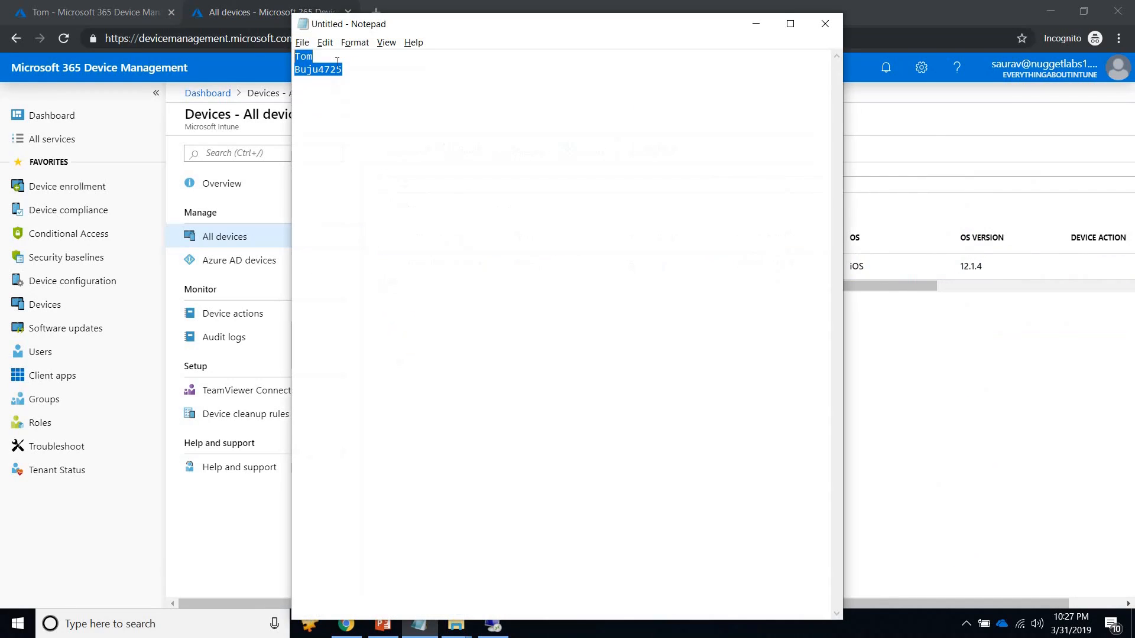
# Copy the account password from the notes on the host machine
pyautogui.click(329, 70)
pyautogui.moveTo(342, 70); pyautogui.dragTo(294, 69)
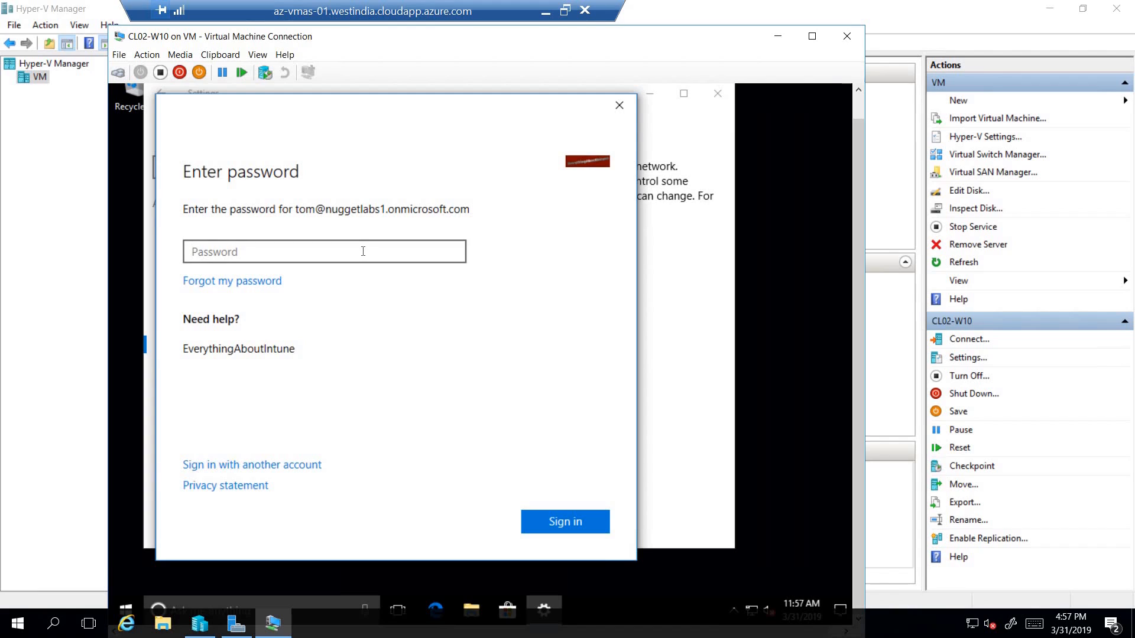
pyautogui.press('super+r')
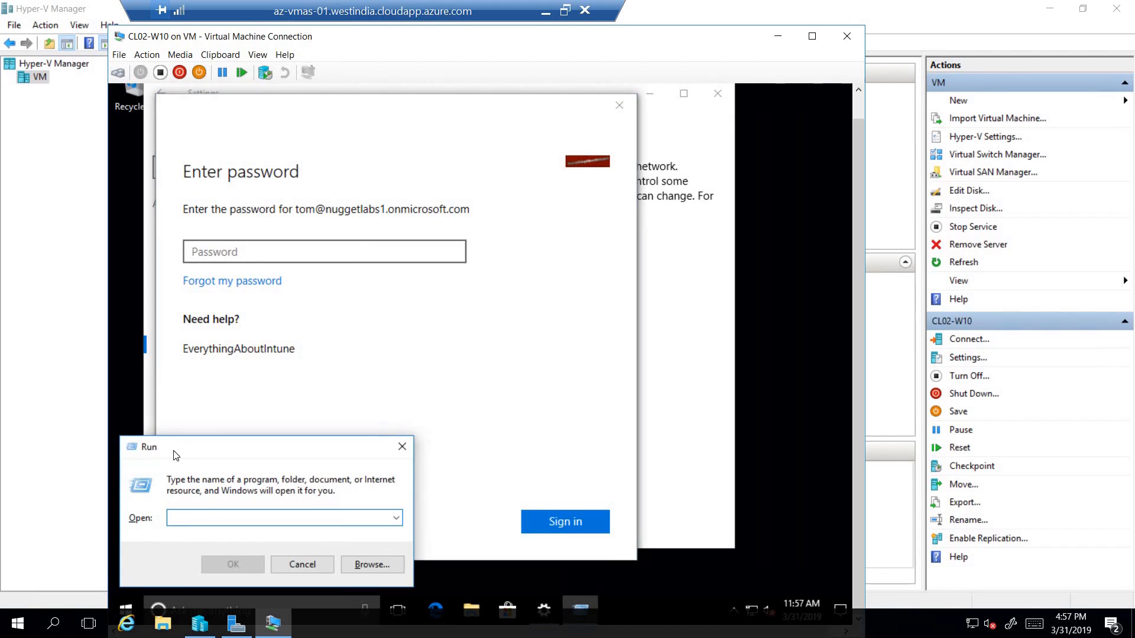
pyautogui.click(16, 625)
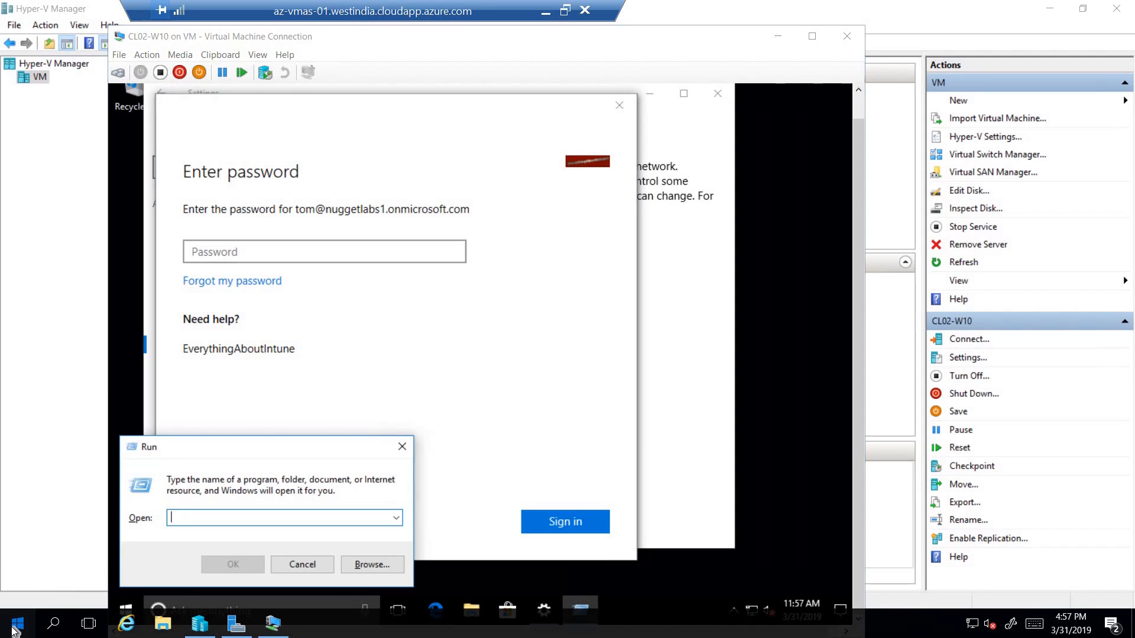
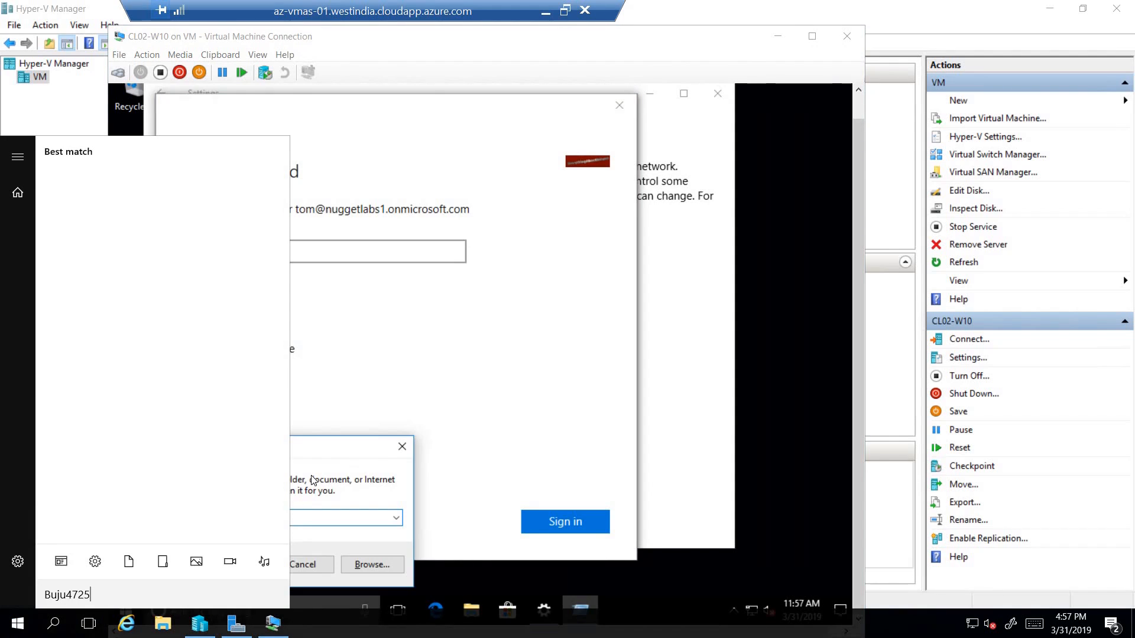
pyautogui.moveTo(95, 594); pyautogui.dragTo(38, 592)
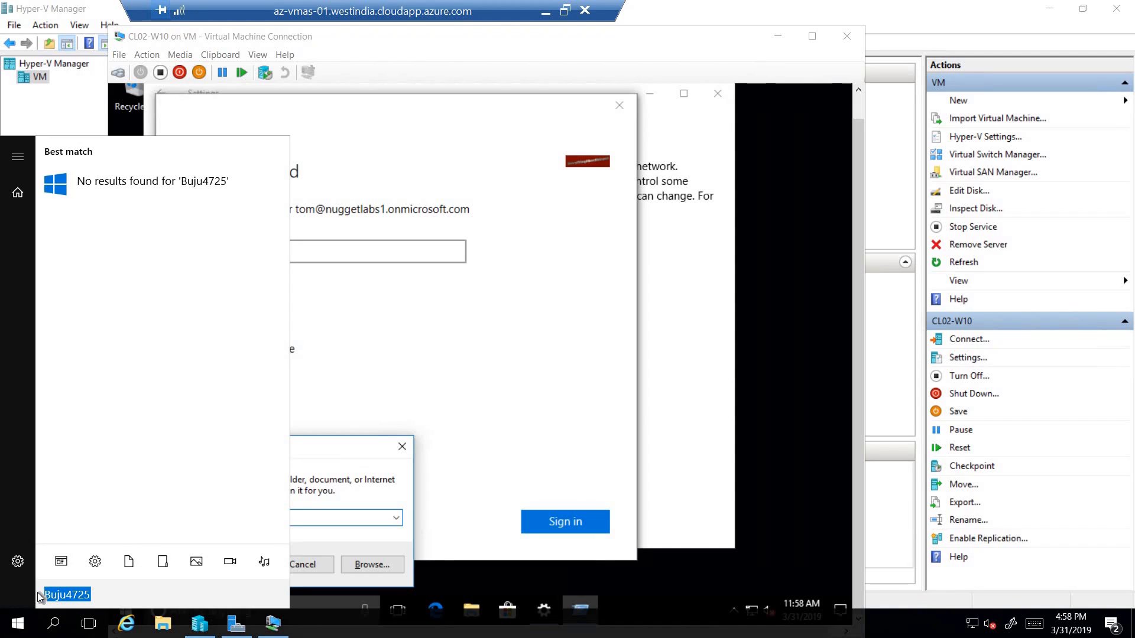
pyautogui.click(318, 519)
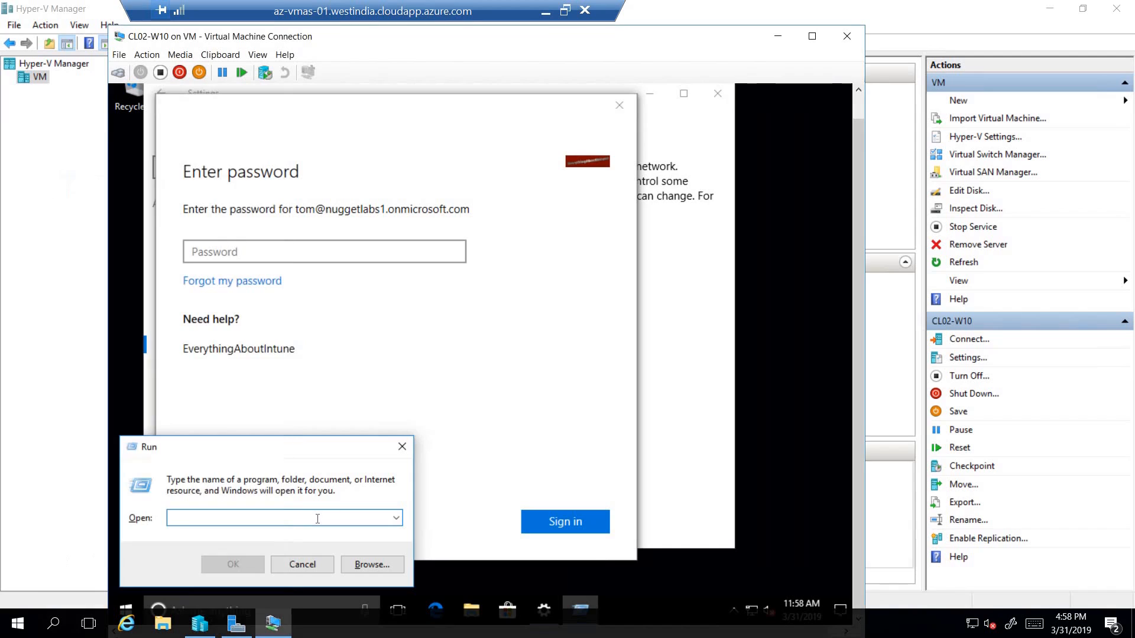
# Enter the account password in the VM's sign-in dialog and submit it
pyautogui.click(270, 251)
pyautogui.write('••••')
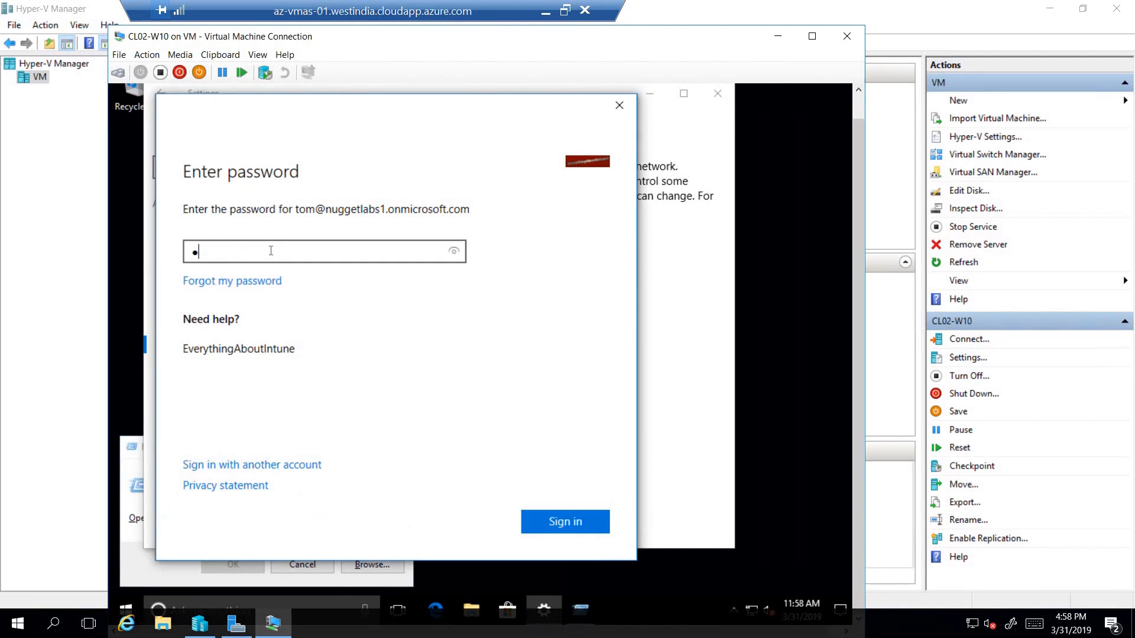
pyautogui.write('•••••')
pyautogui.press('Return')
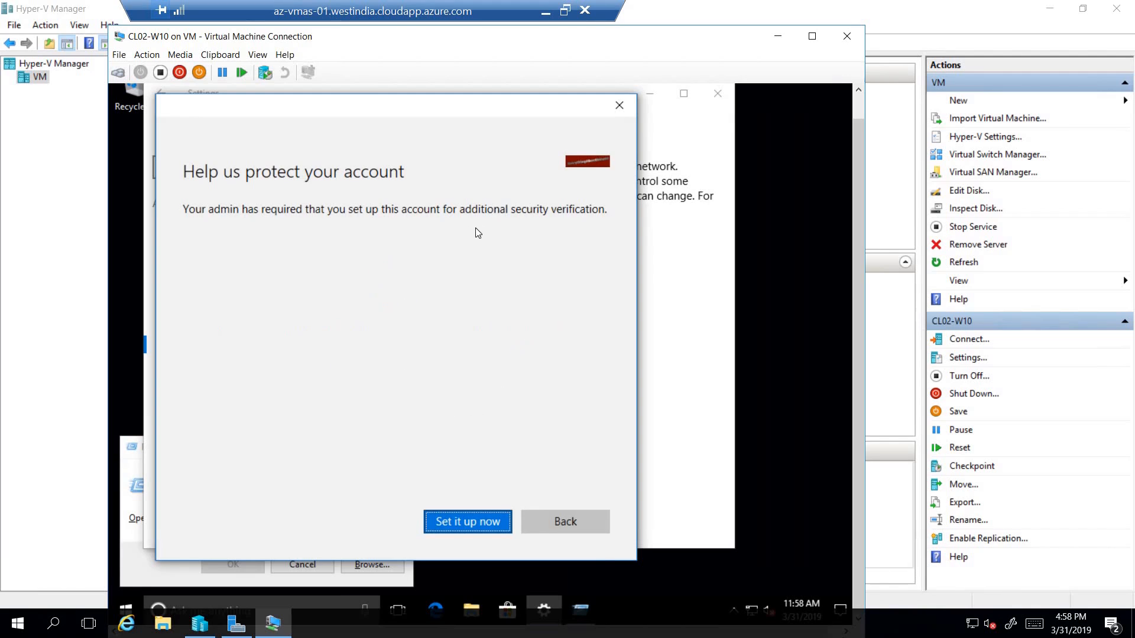
# Start security verification setup using text message with India (+91) as the country
pyautogui.click(480, 523)
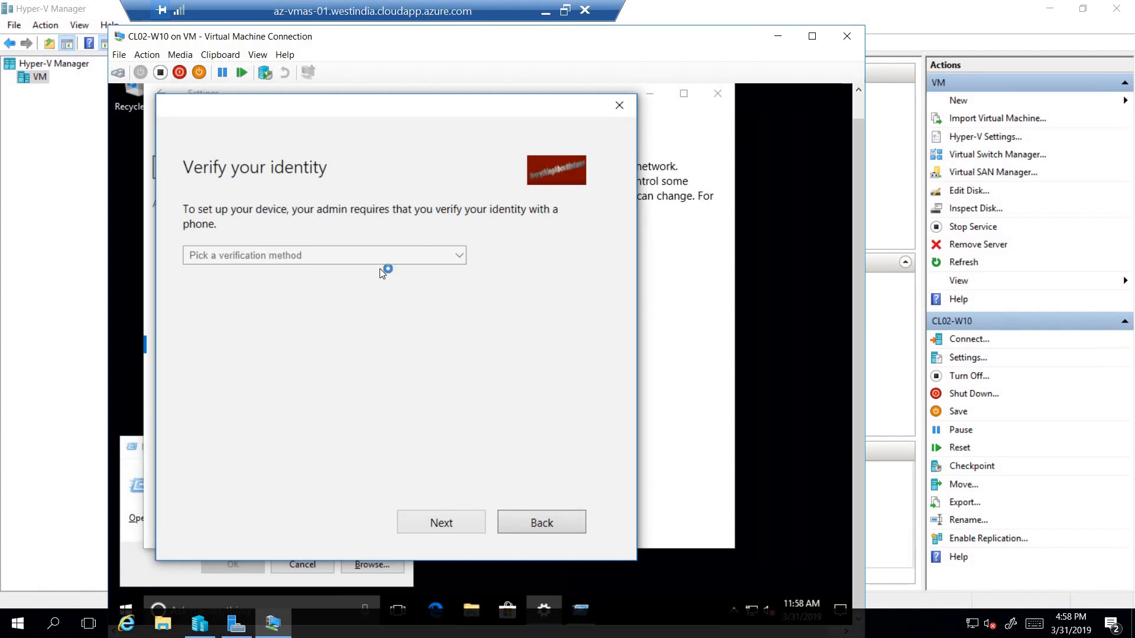
pyautogui.click(458, 256)
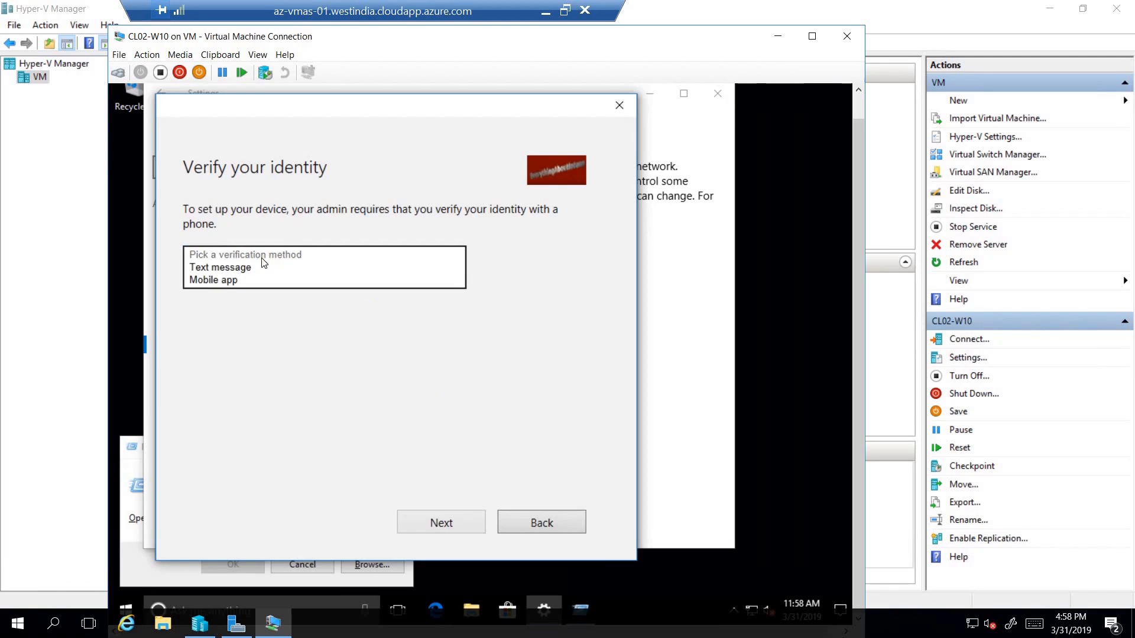
pyautogui.click(255, 268)
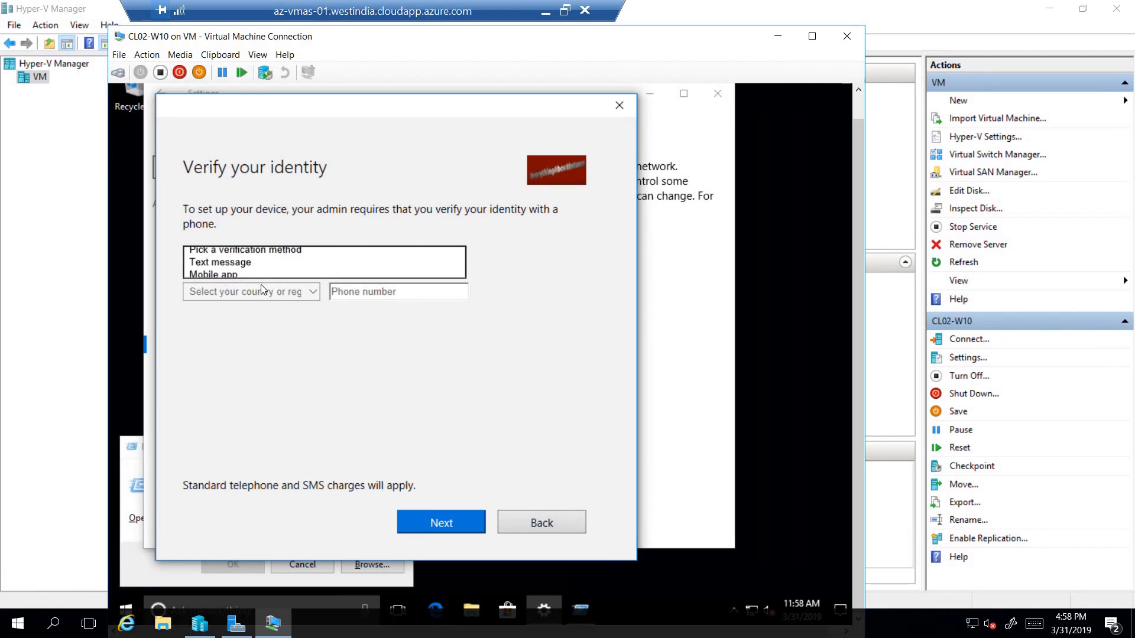
pyautogui.click(266, 291)
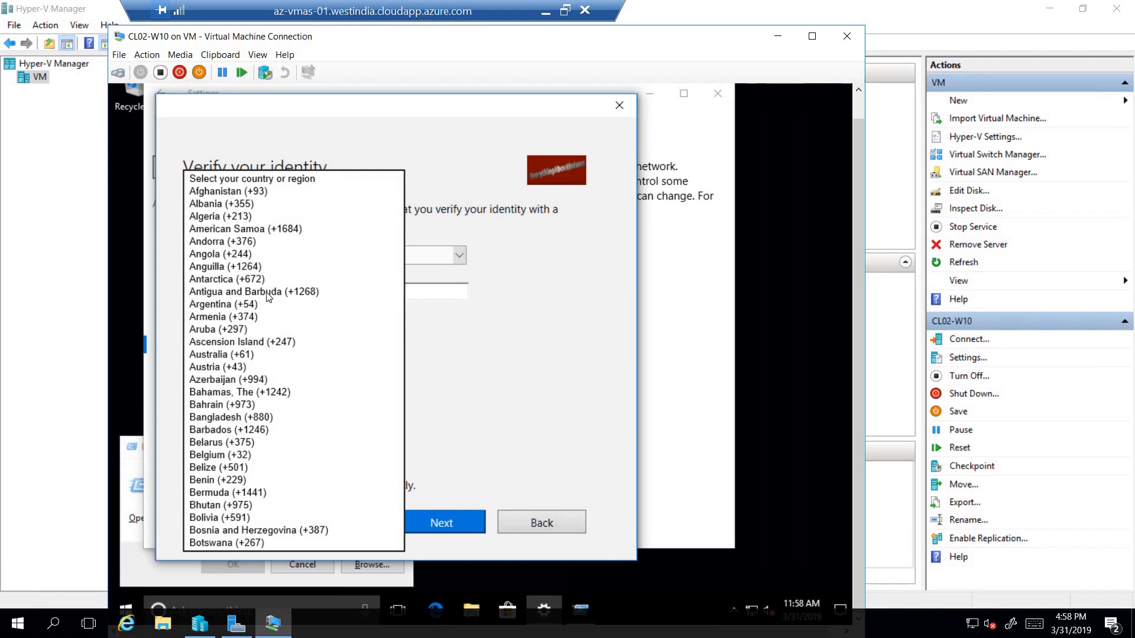
pyautogui.scroll(-20, 266, 296)
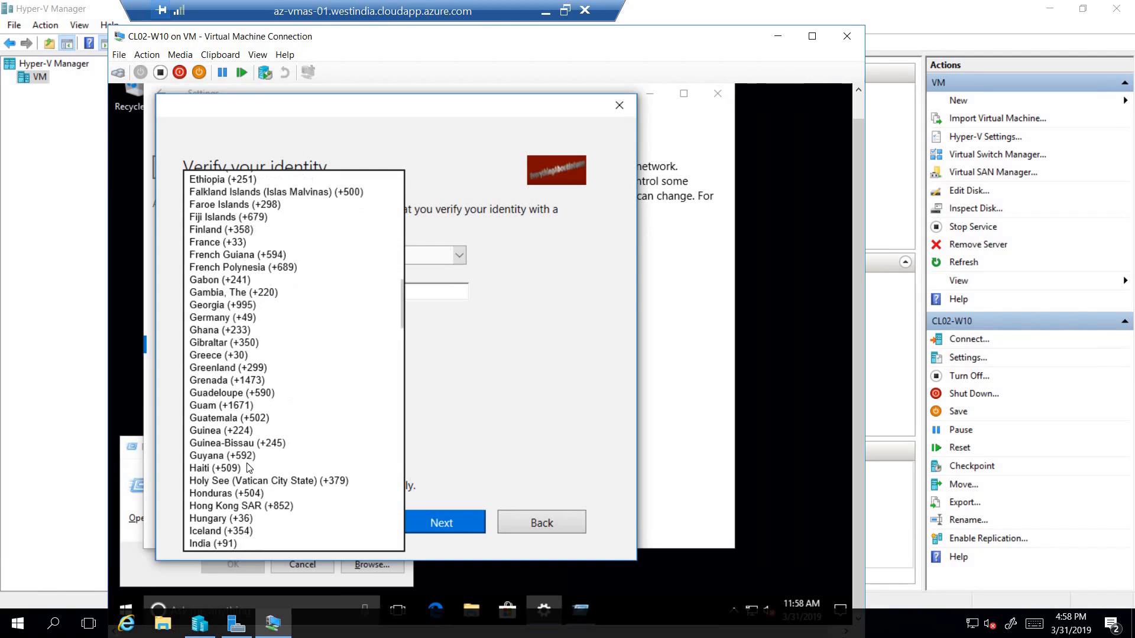
pyautogui.click(225, 543)
# Enter the user's phone number, request the code, and submit the texted security code
pyautogui.click(427, 290)
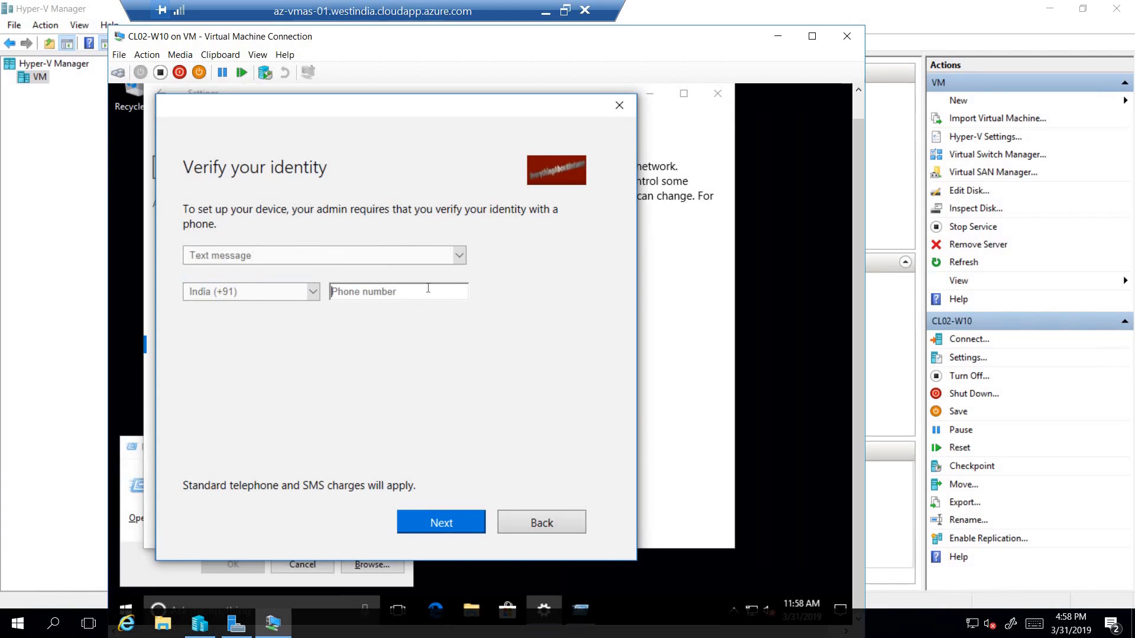
pyautogui.click(441, 523)
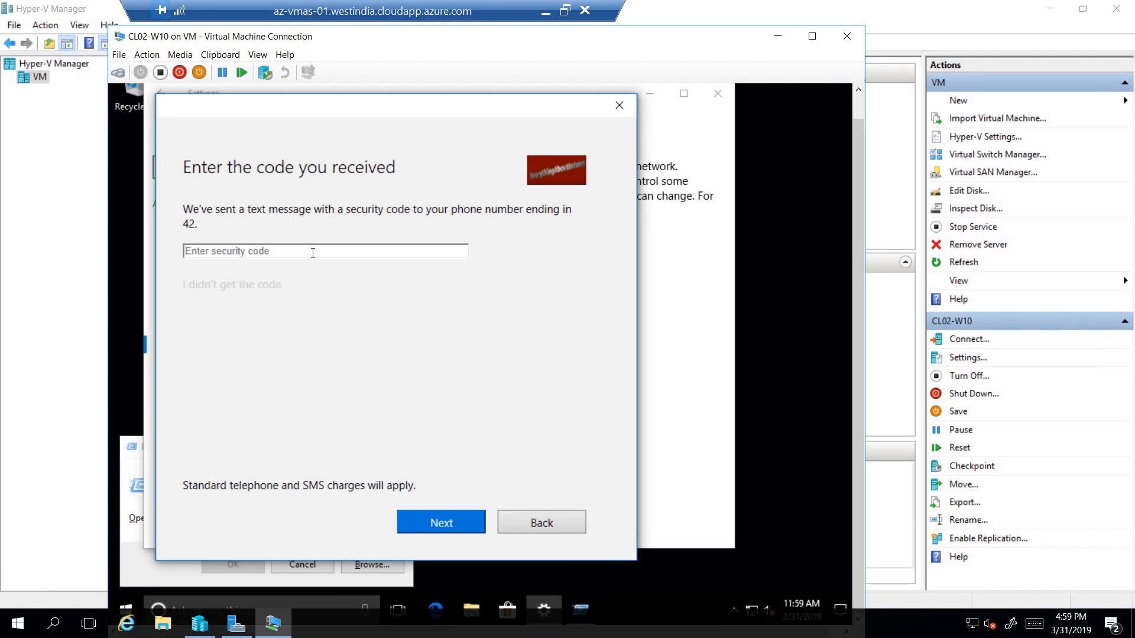
pyautogui.click(429, 519)
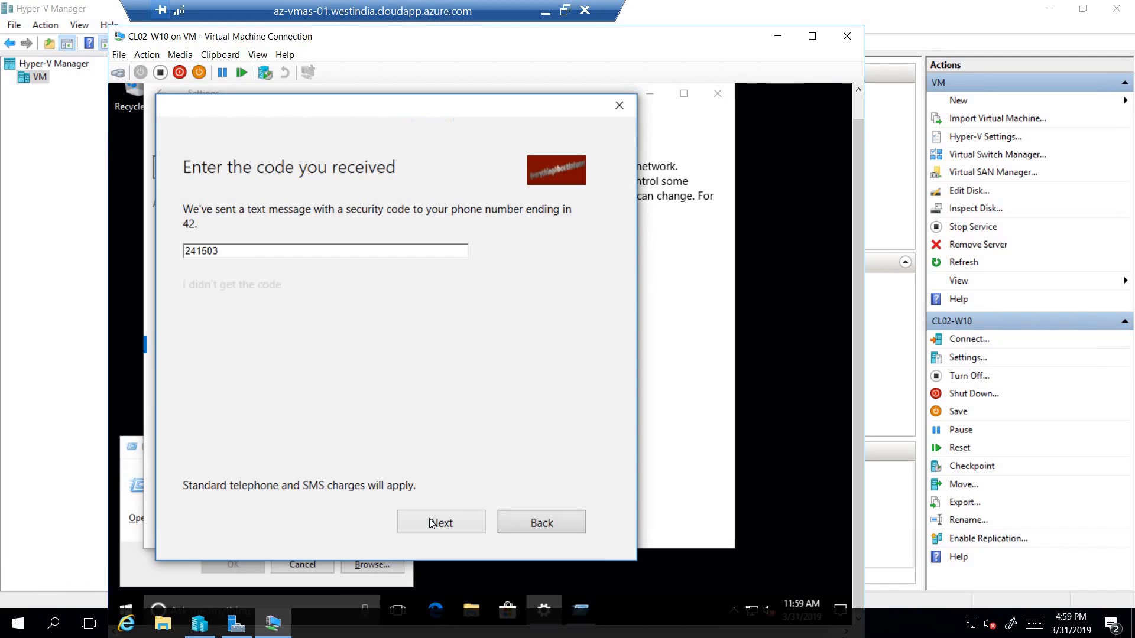
# Create and confirm a six-digit sign-in PIN, then dismiss the OneDrive update warning
pyautogui.click(430, 523)
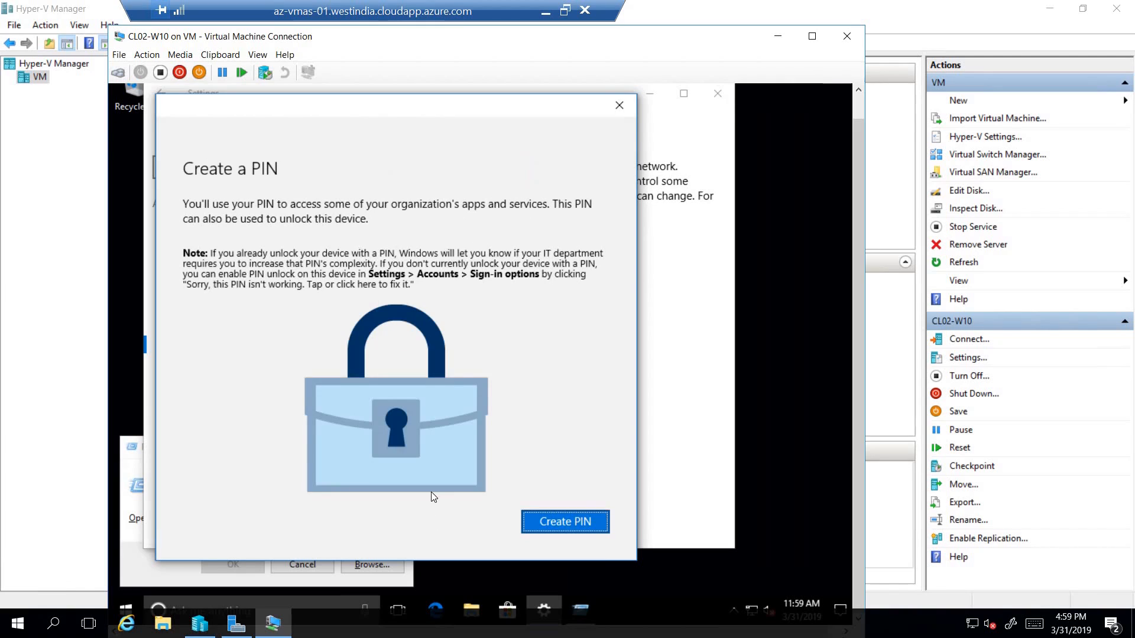
pyautogui.click(580, 524)
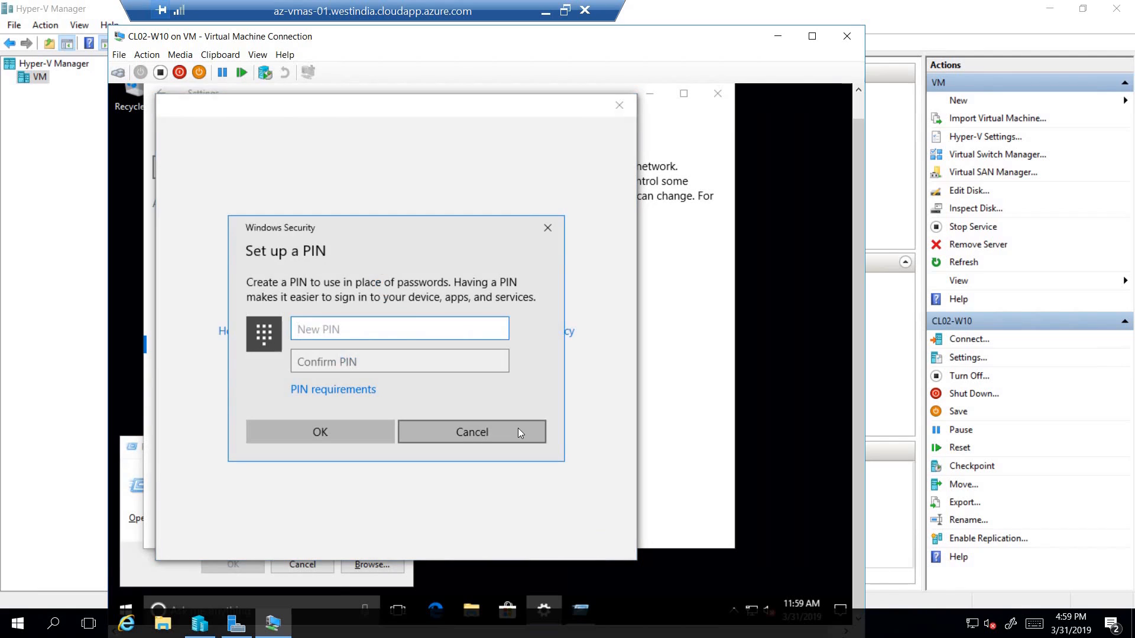
pyautogui.press('Tab')
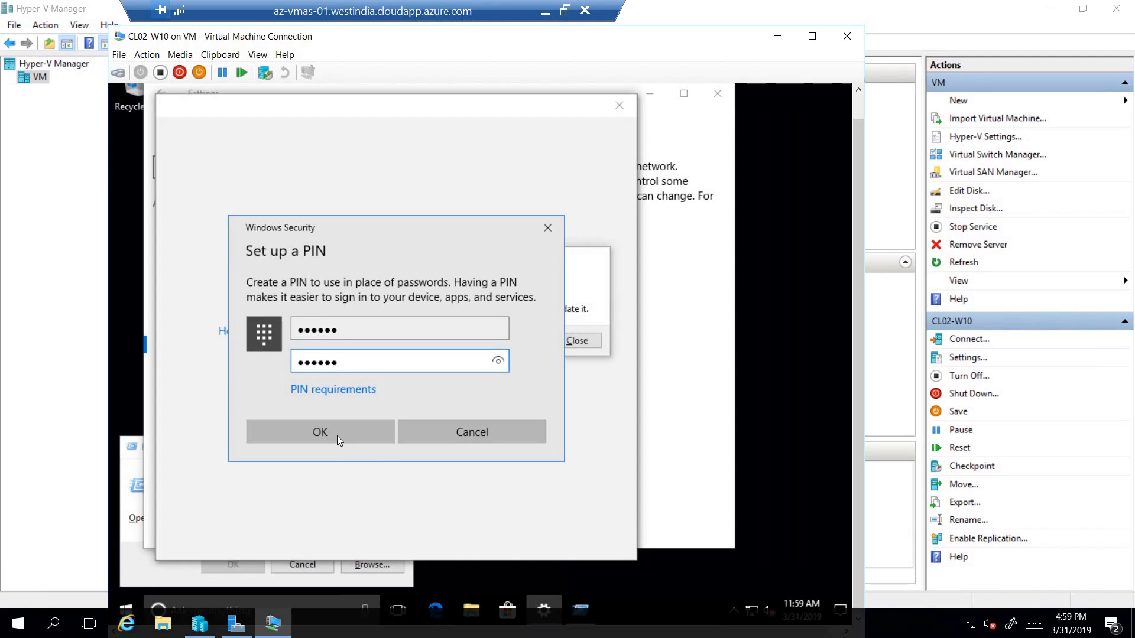
pyautogui.click(337, 435)
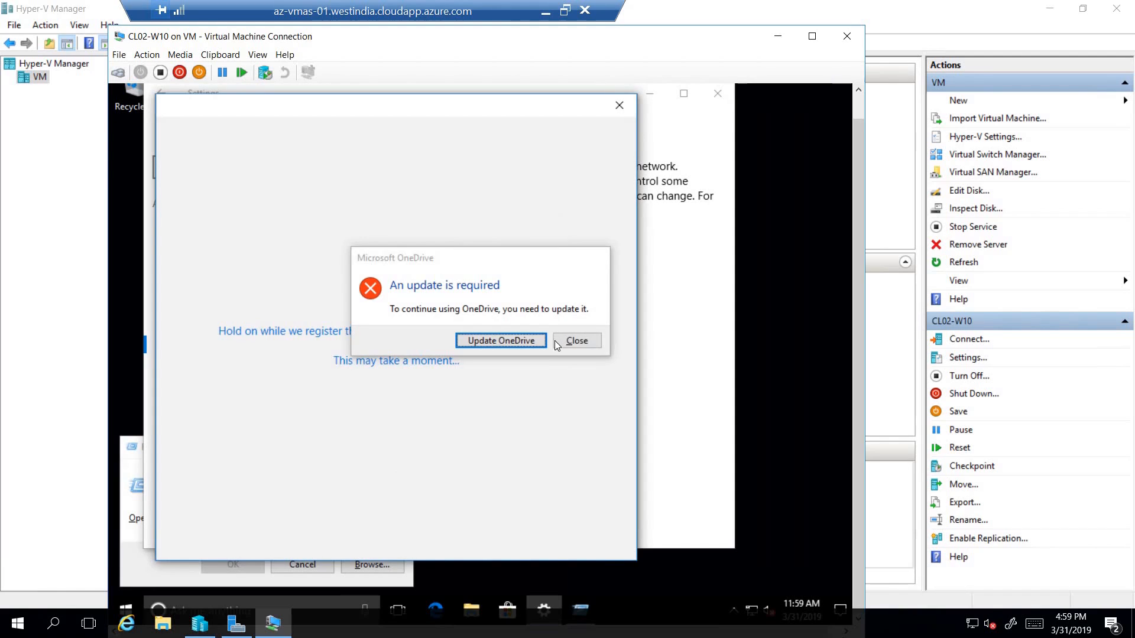
pyautogui.click(577, 341)
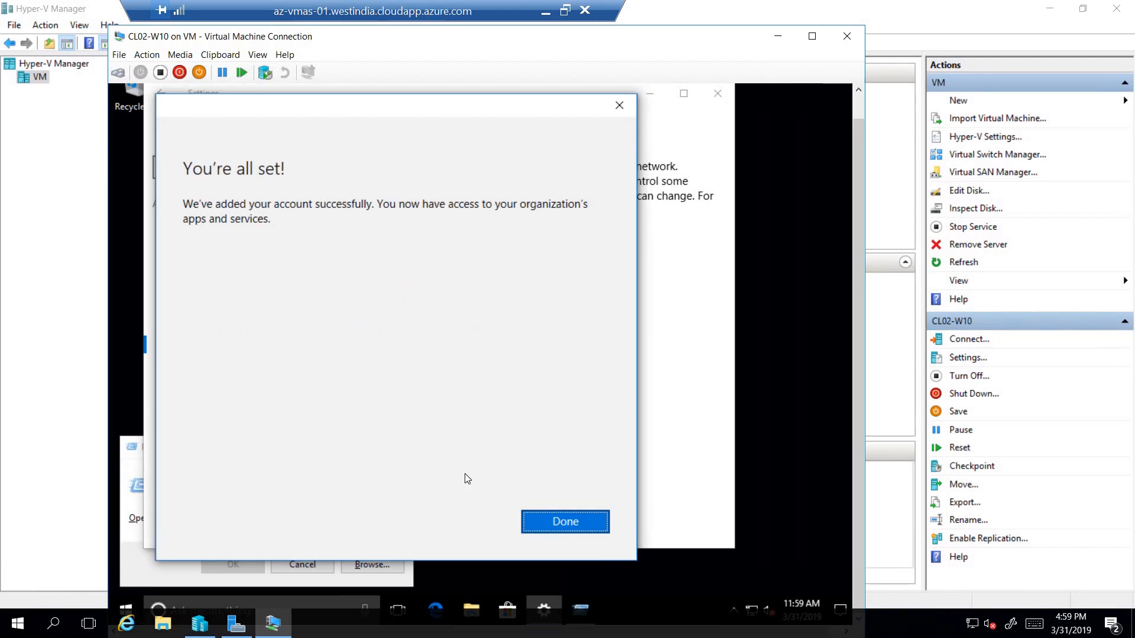
# Finish adding the work account, open its management info page, and start an Intune sync
pyautogui.click(545, 523)
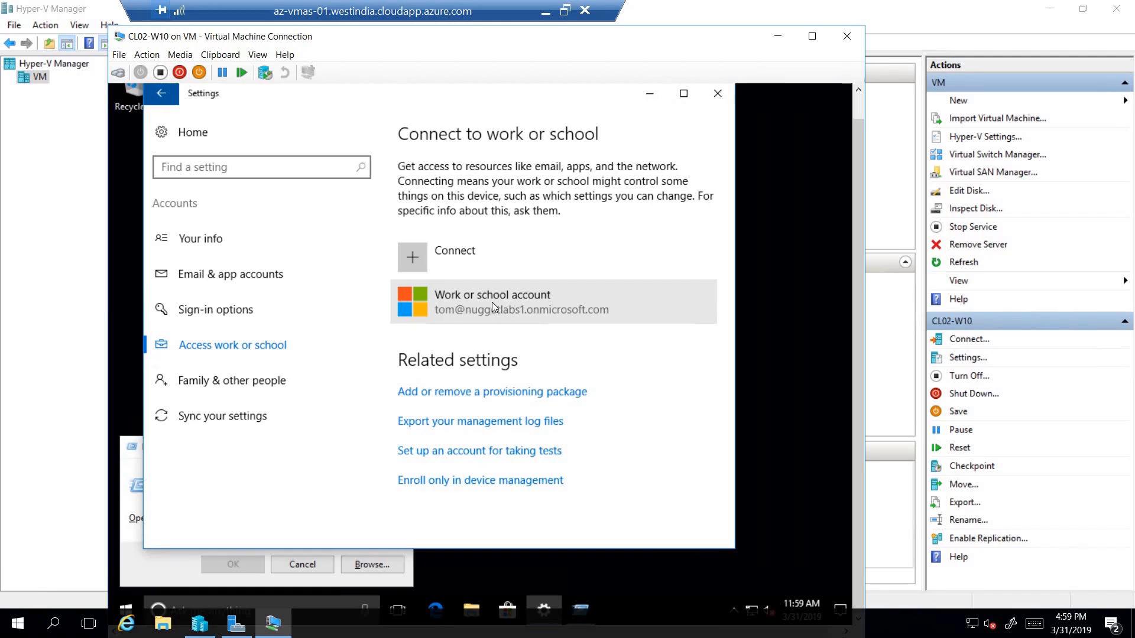
pyautogui.click(550, 297)
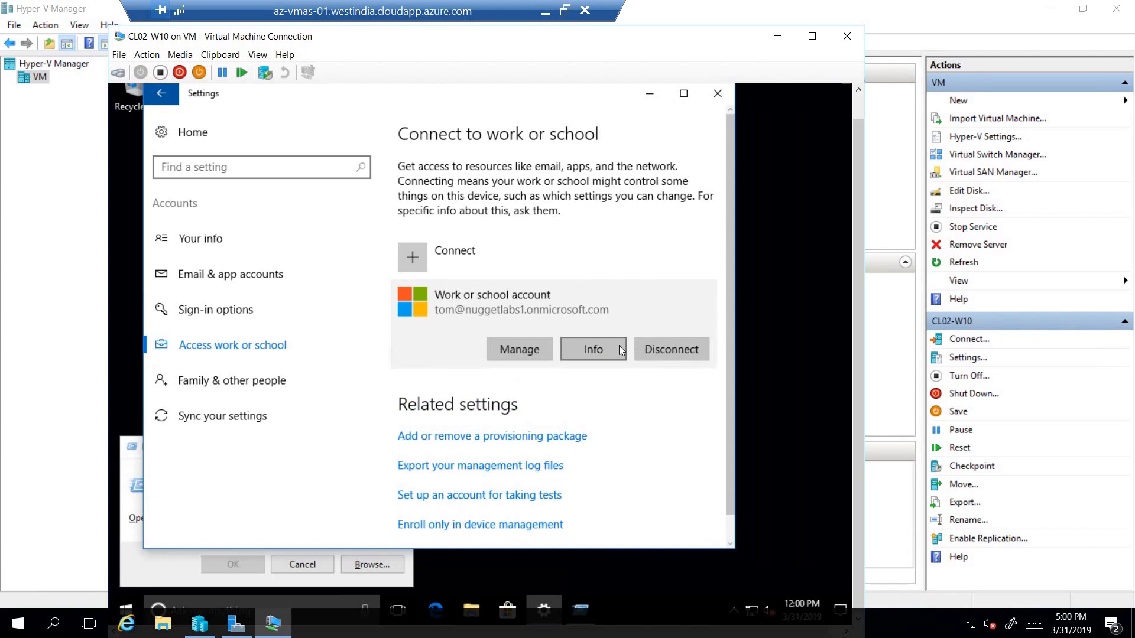
pyautogui.click(595, 350)
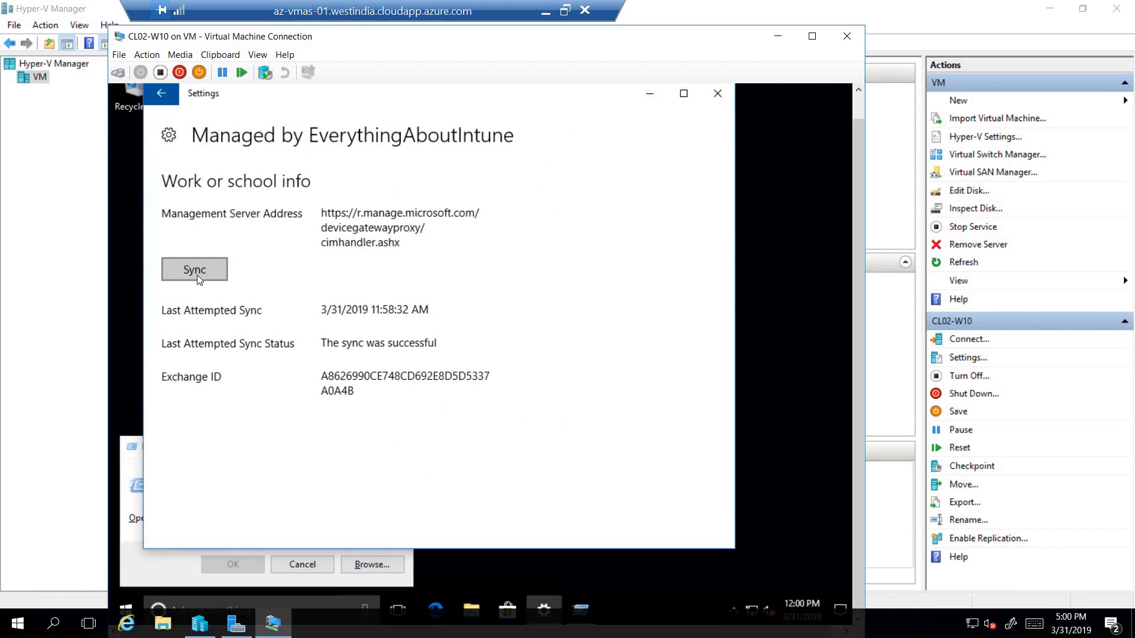
pyautogui.click(196, 273)
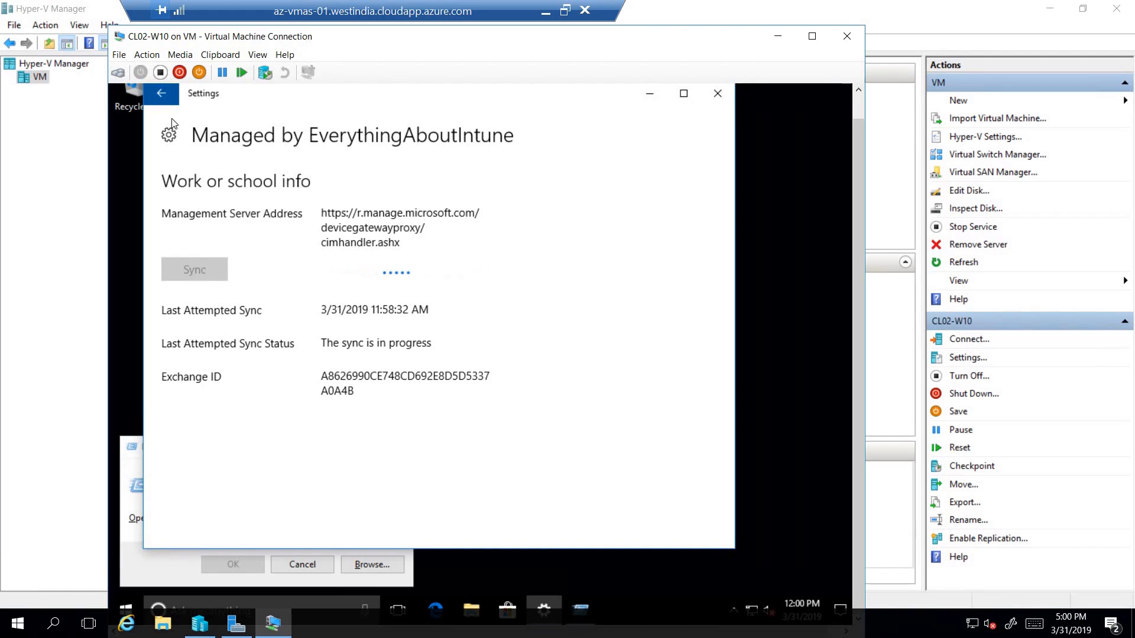
# Return to the account list, reopen the account's info page, and sync again
pyautogui.click(160, 97)
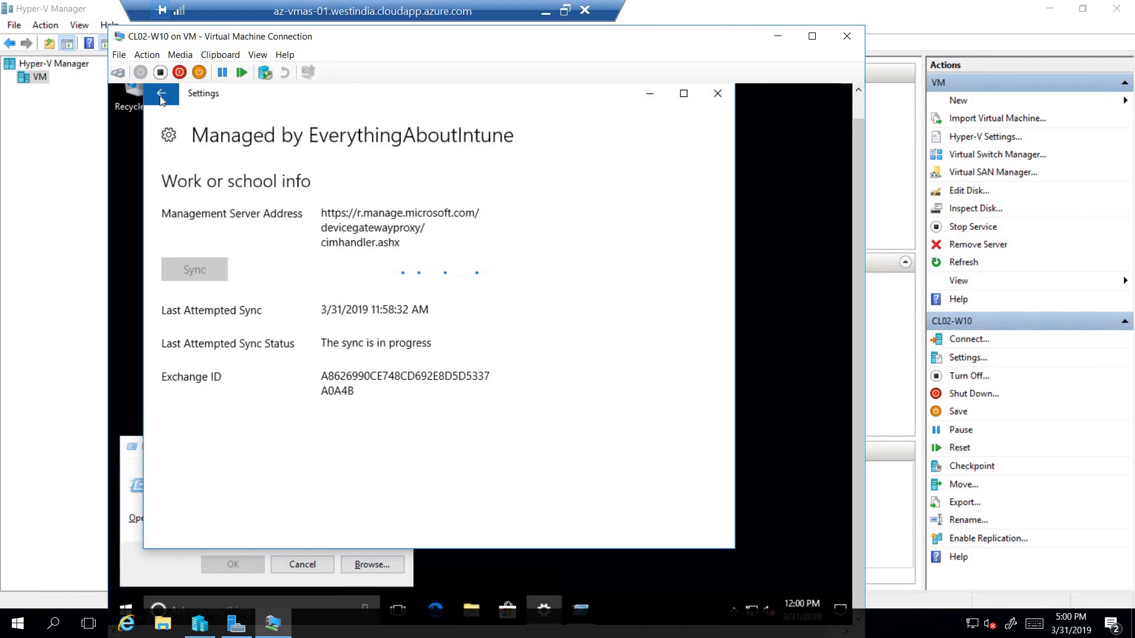
pyautogui.click(490, 298)
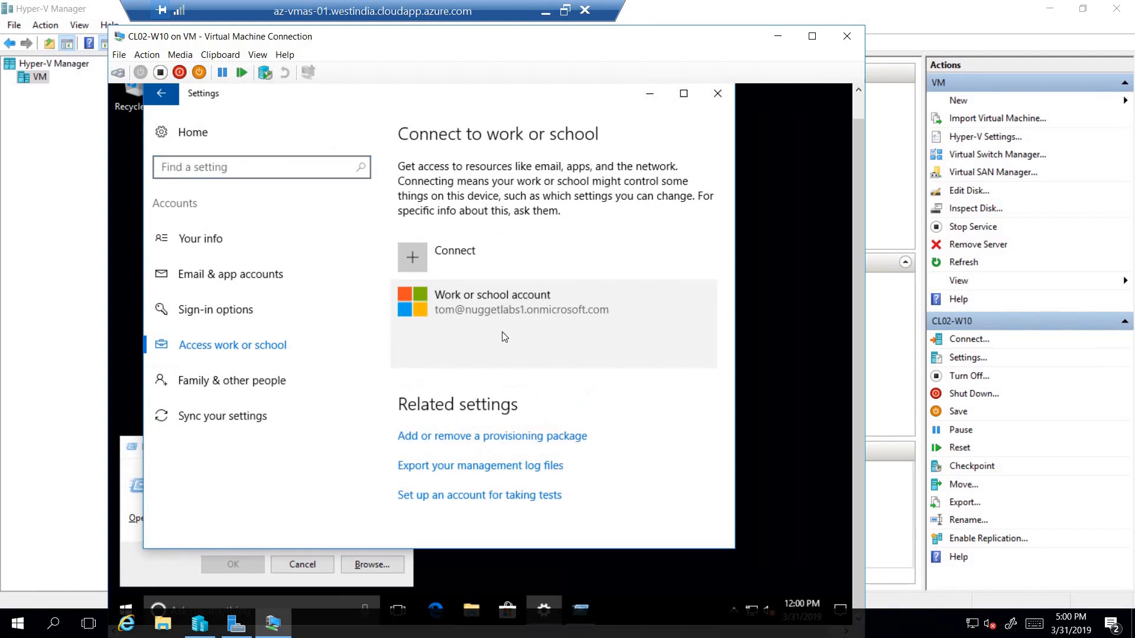
pyautogui.click(529, 349)
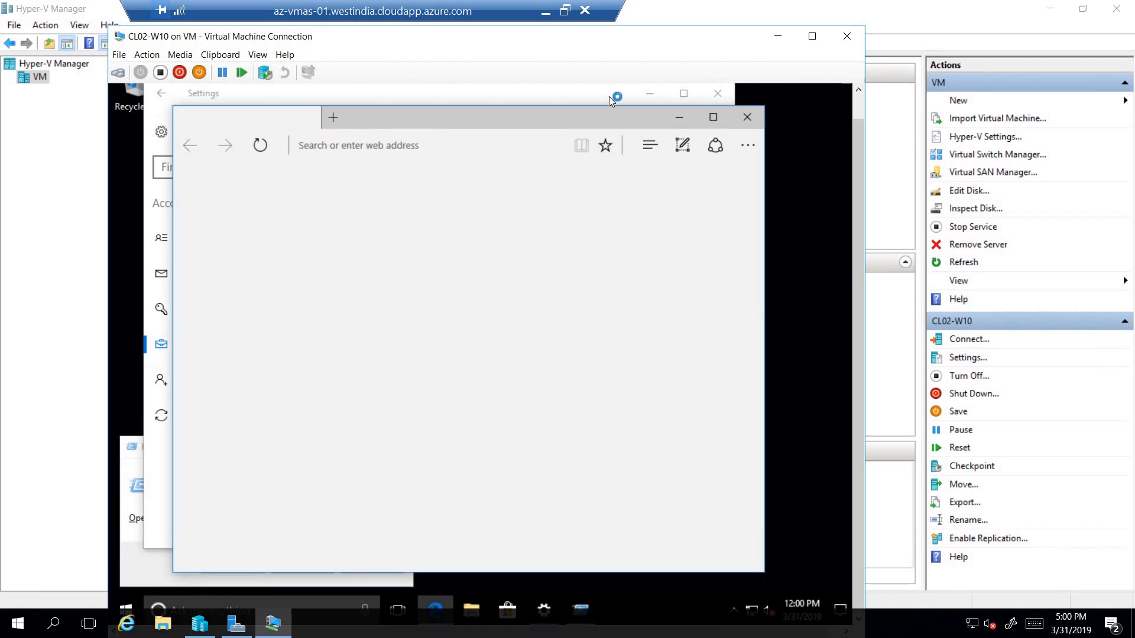
pyautogui.click(611, 105)
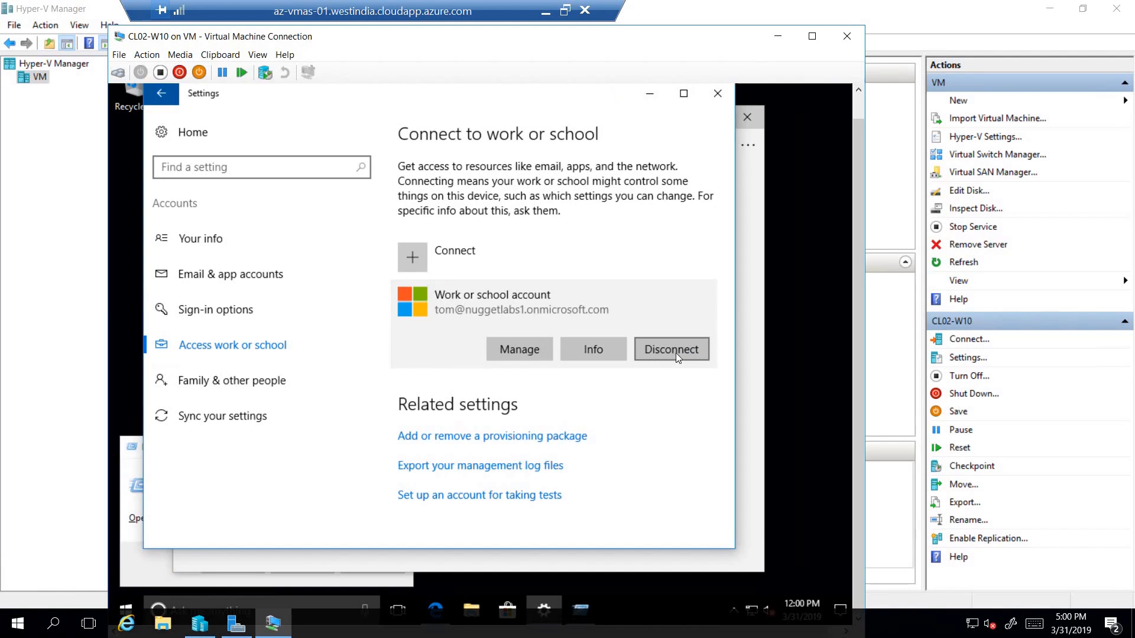
pyautogui.click(608, 349)
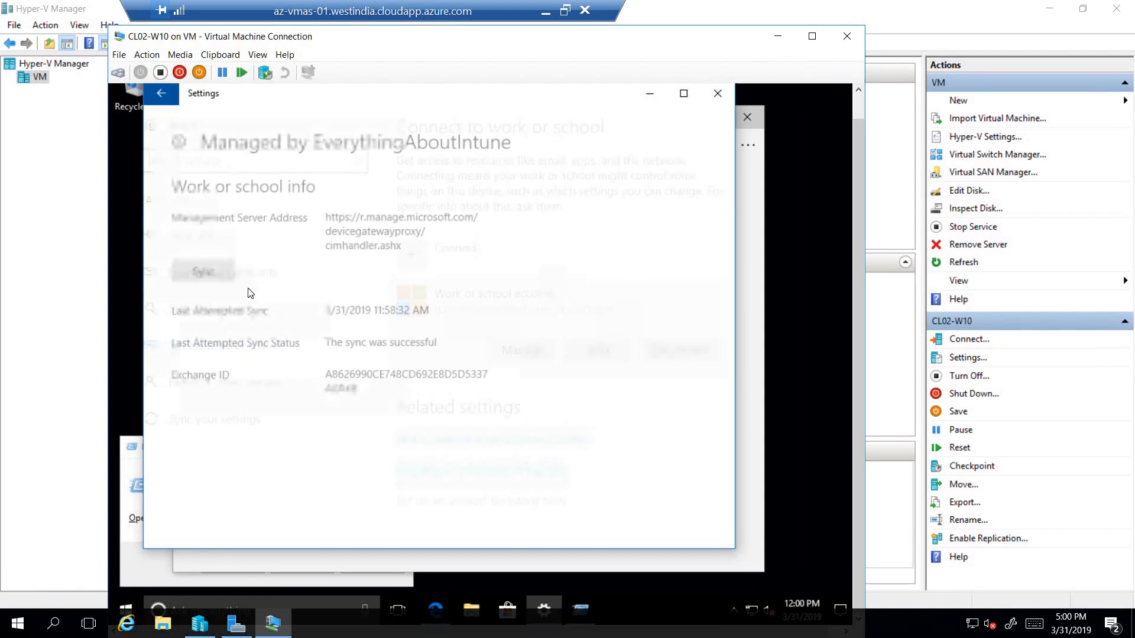
pyautogui.click(198, 273)
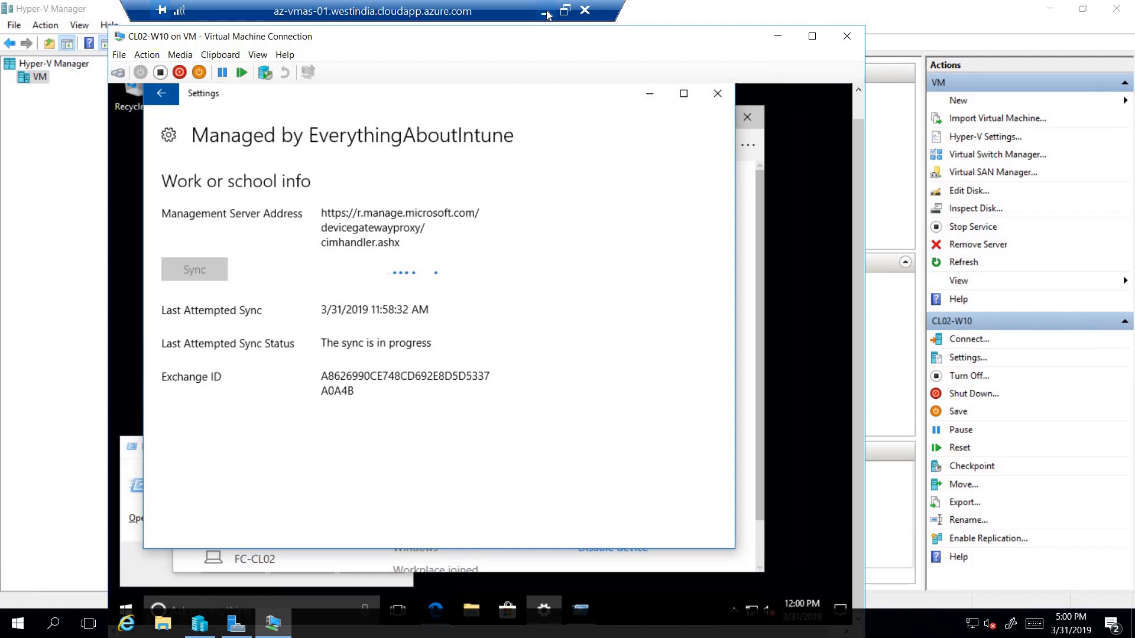
# Back in Intune, reload All devices and open the newly listed FC-CL02 device
pyautogui.click(549, 15)
pyautogui.click(993, 523)
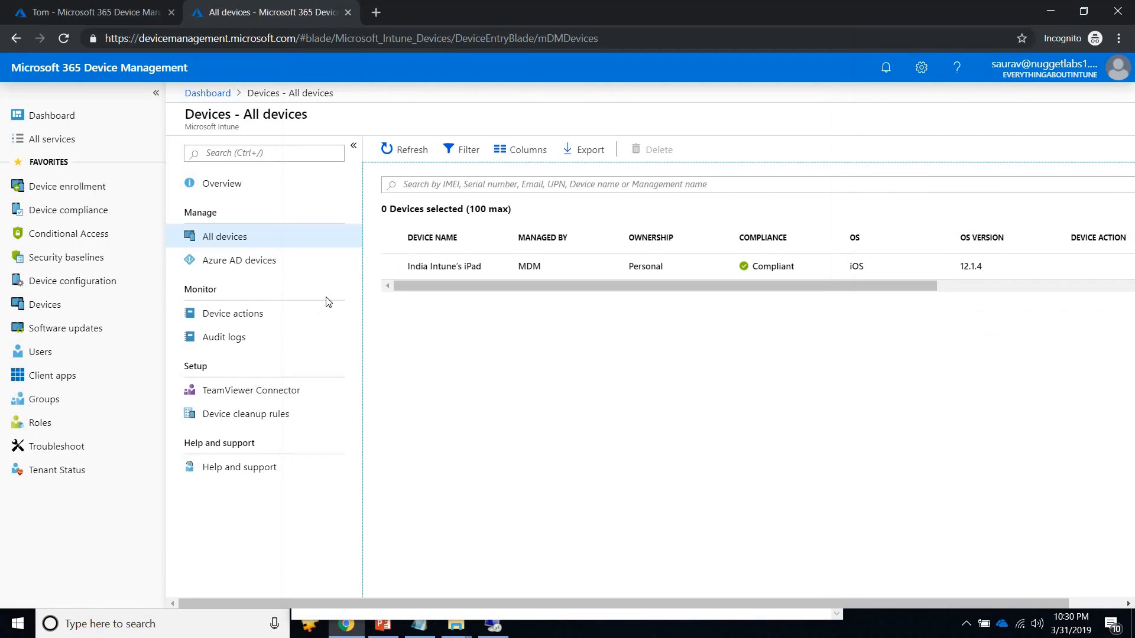
pyautogui.click(221, 322)
pyautogui.click(212, 243)
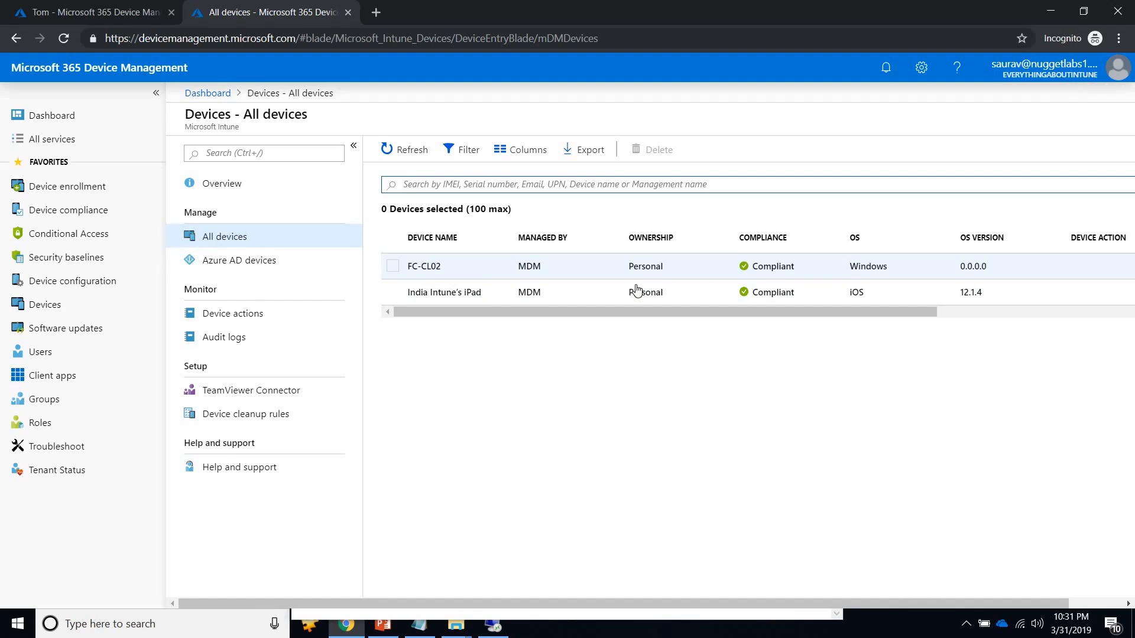
pyautogui.click(494, 276)
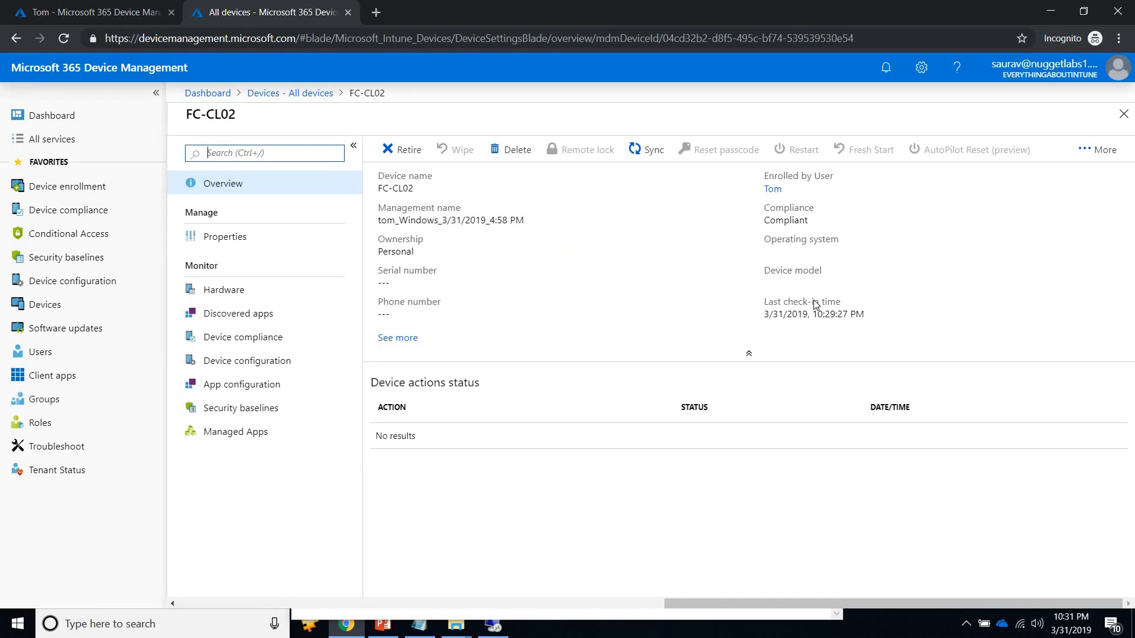
# Review FC-CL02's hardware: Windows, en-US, 40.00 GB total, 23.65 GB free; then return to the VM
pyautogui.moveTo(759, 319)
pyautogui.click(209, 292)
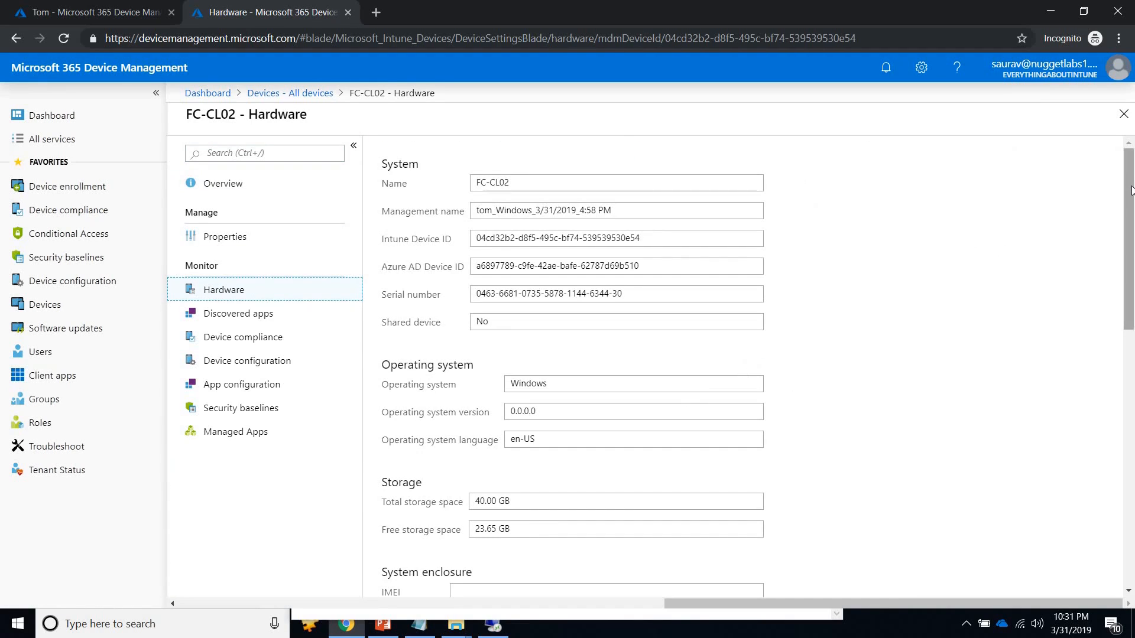
pyautogui.moveTo(1131, 190); pyautogui.dragTo(1130, 198)
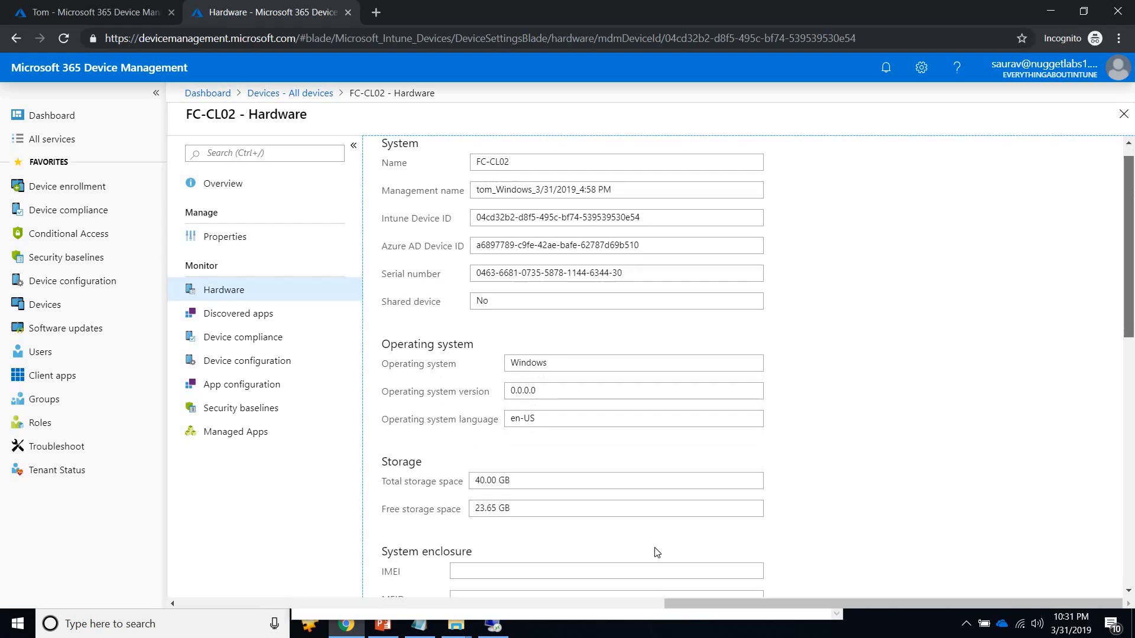
pyautogui.click(502, 629)
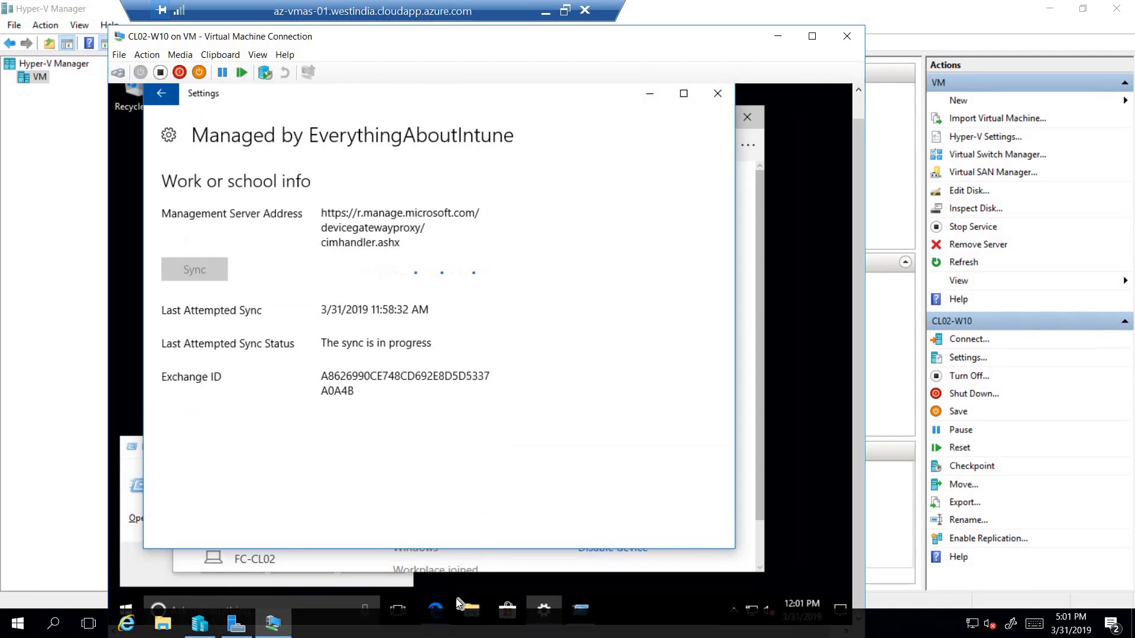
# Check the VM's C: drive in File Explorer's This PC view (22.0 GB free of 39.9 GB)
pyautogui.click(468, 606)
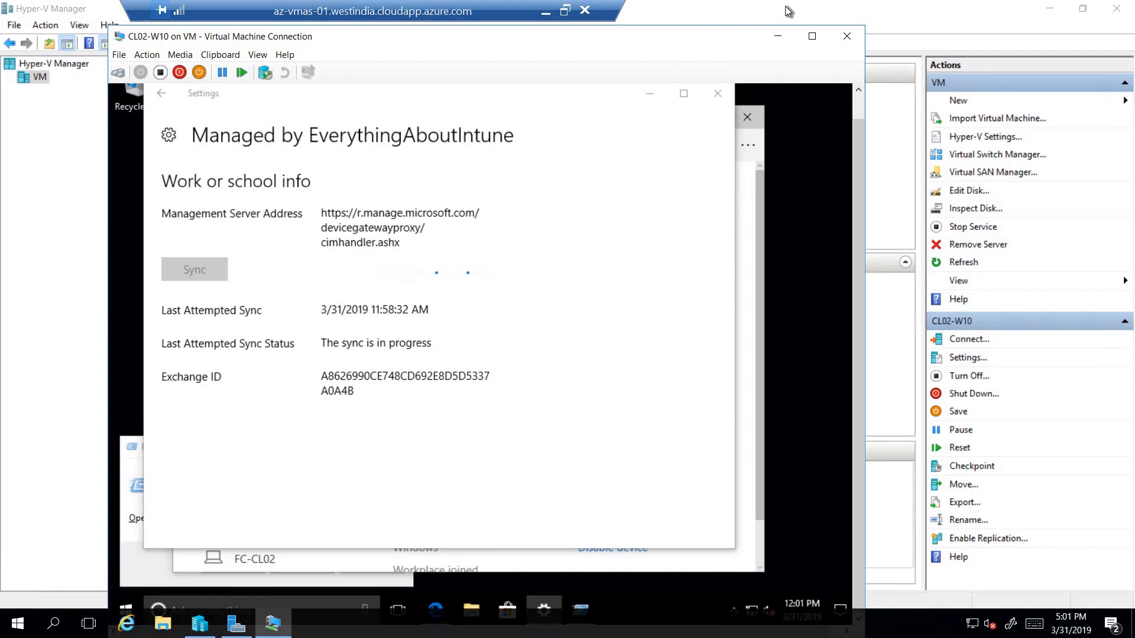
pyautogui.moveTo(712, 37); pyautogui.dragTo(823, 11)
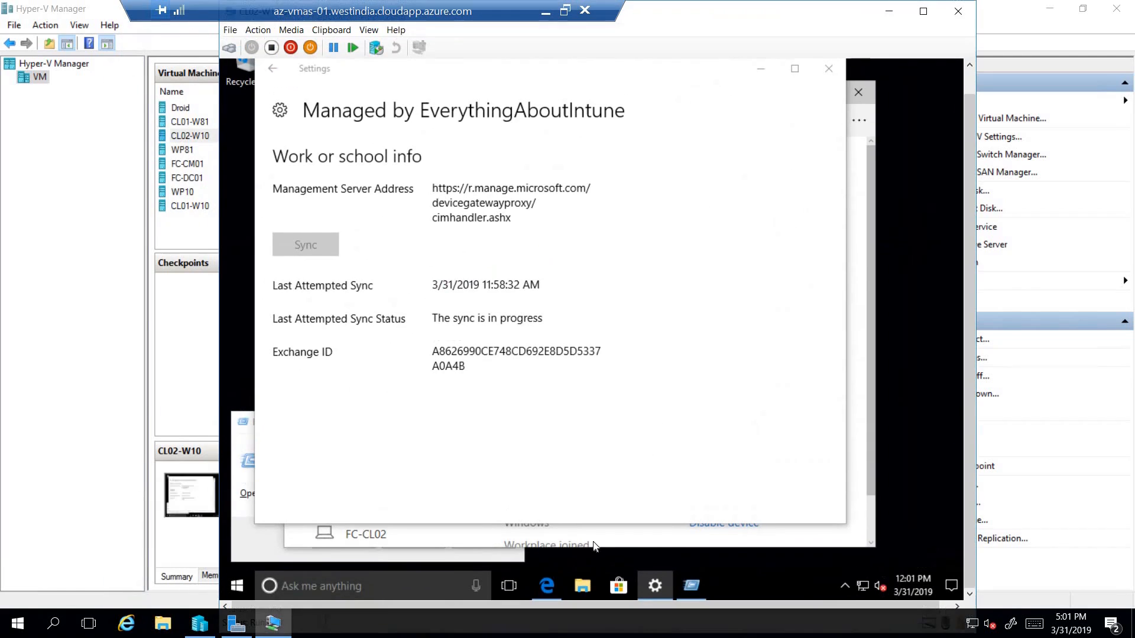
pyautogui.click(583, 585)
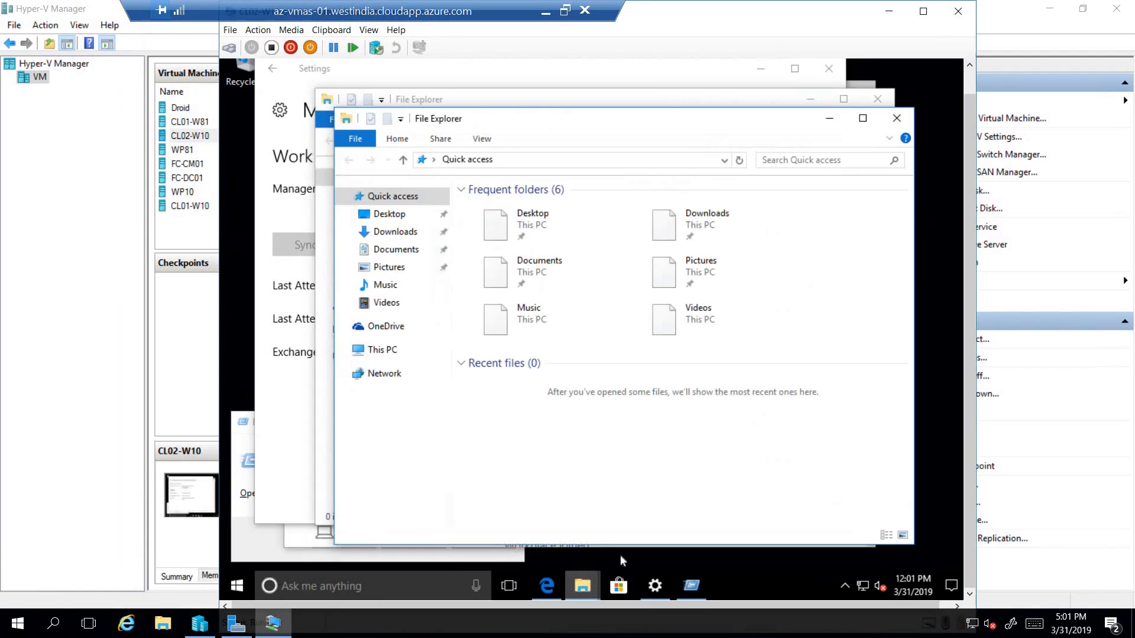
pyautogui.click(383, 351)
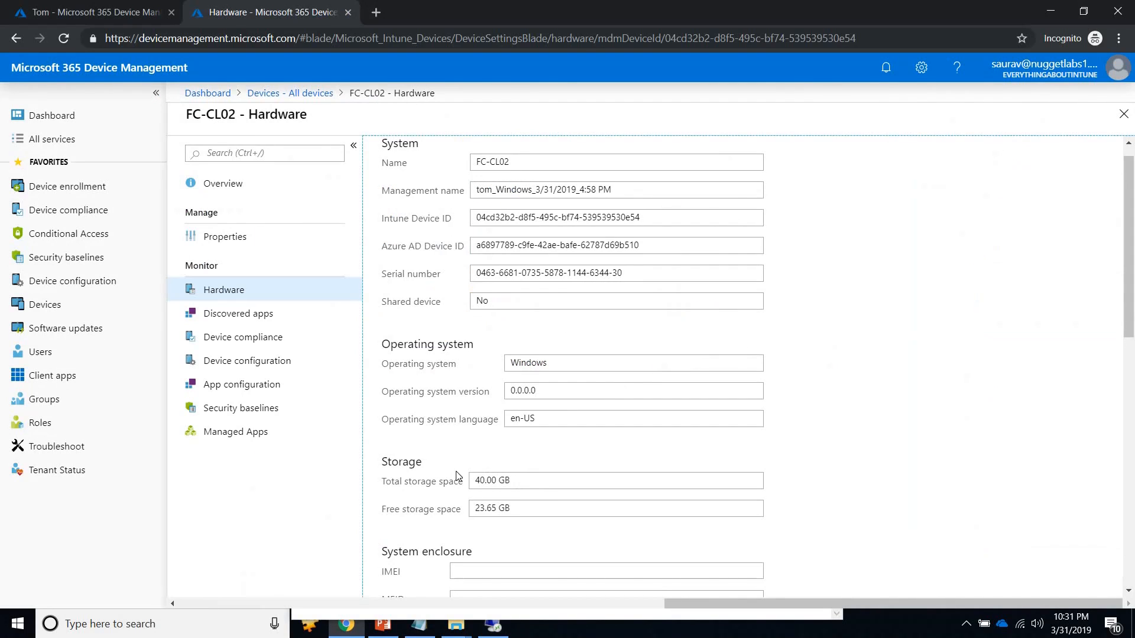
# Compare FC-CL02's total and free storage values, then check its discovered apps and compliance status
pyautogui.click(458, 476)
pyautogui.click(497, 503)
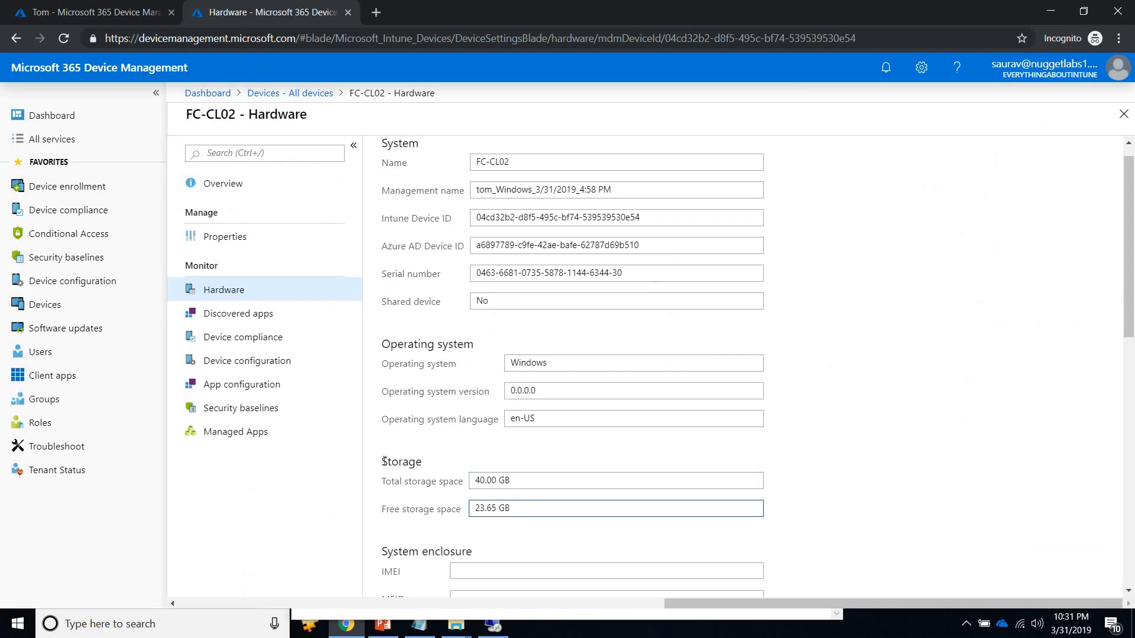
pyautogui.click(251, 321)
pyautogui.click(242, 339)
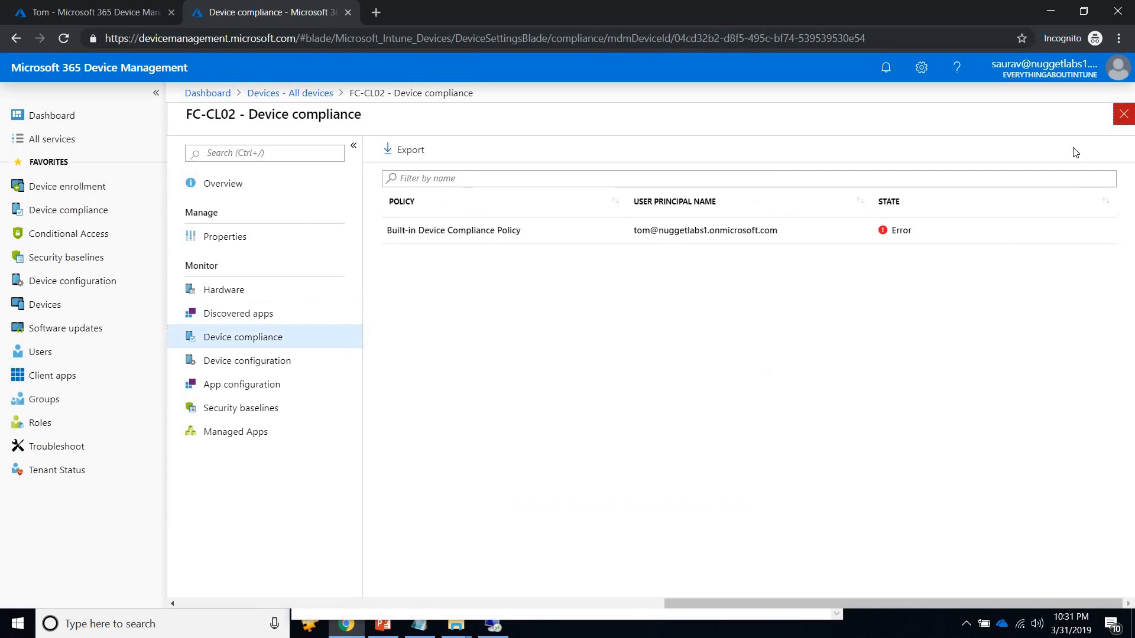
pyautogui.click(1123, 114)
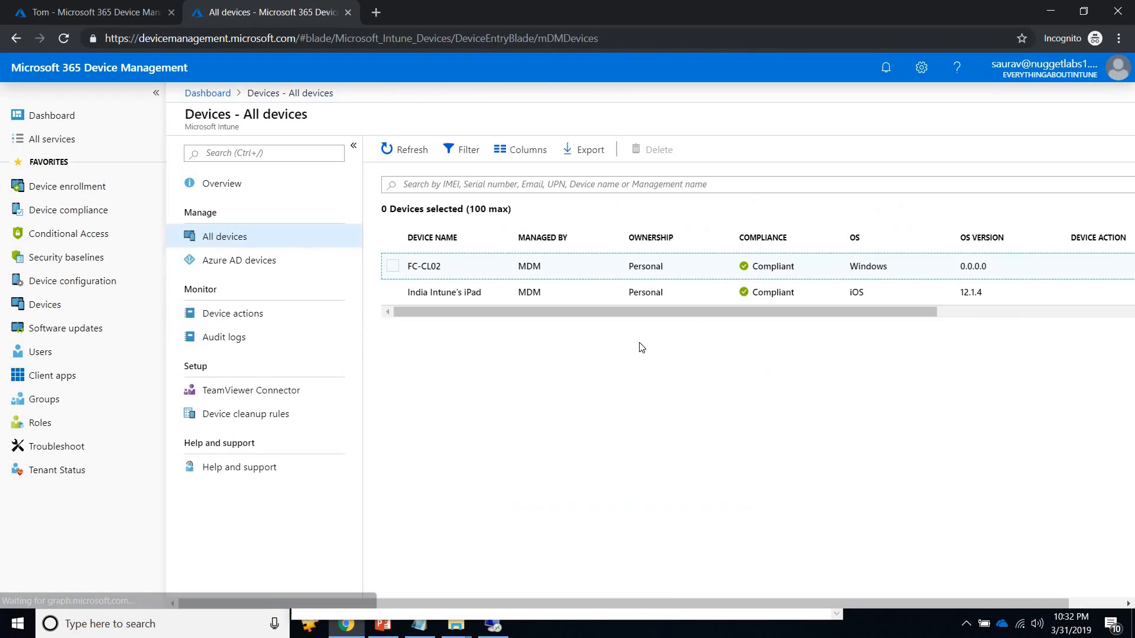
# Reopen FC-CL02's hardware page, select its Azure AD and Intune Device IDs, and return to All devices
pyautogui.click(440, 269)
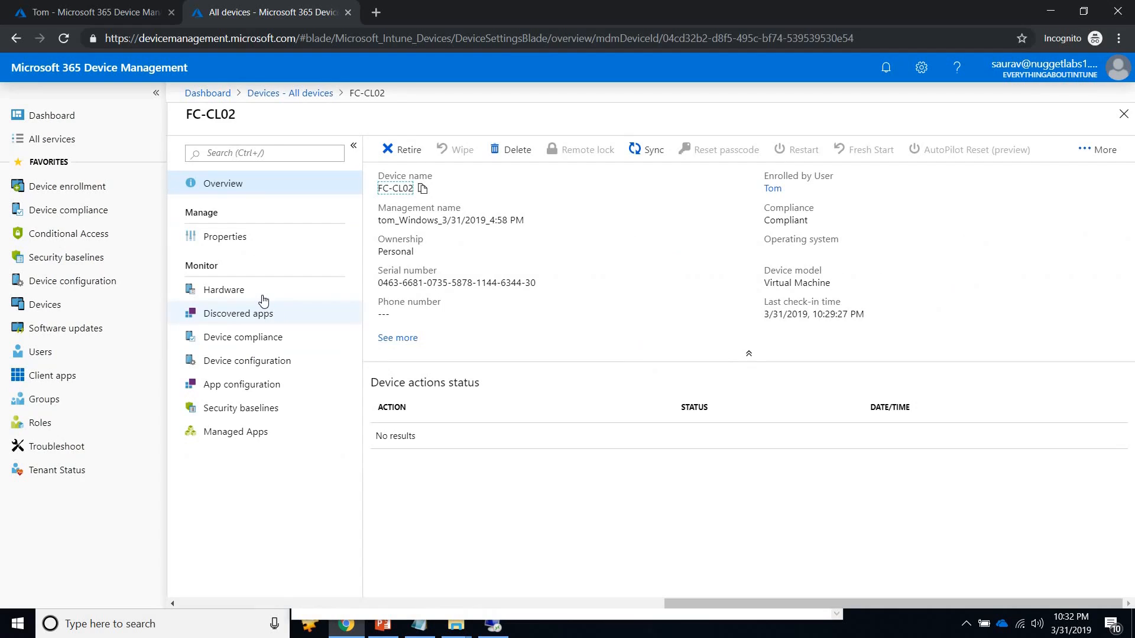
pyautogui.click(262, 293)
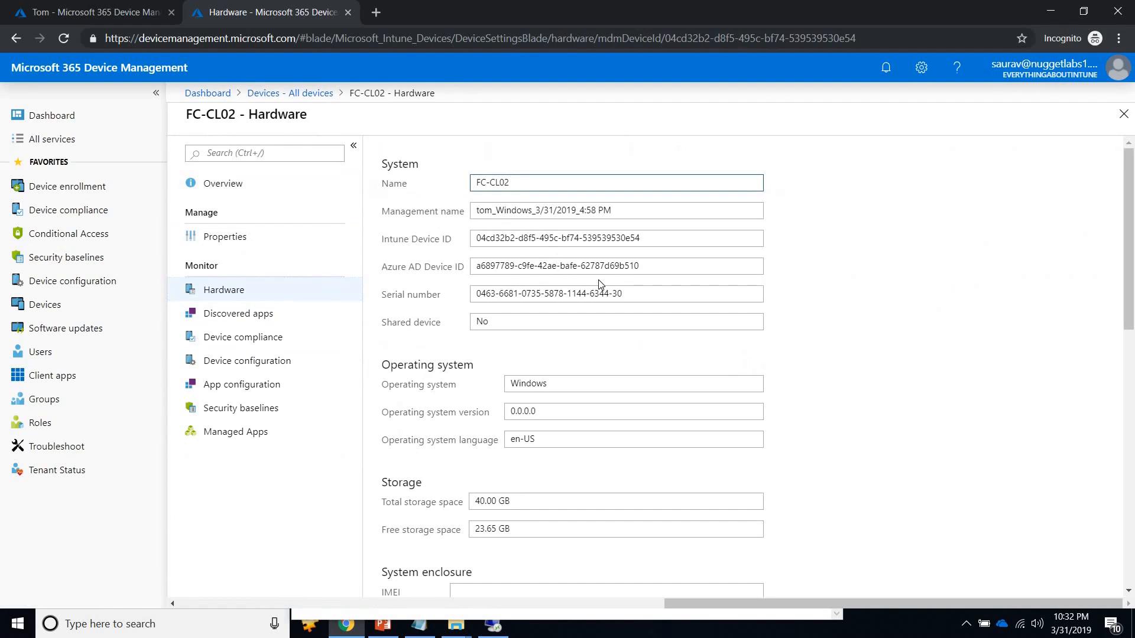
pyautogui.tripleClick(535, 266)
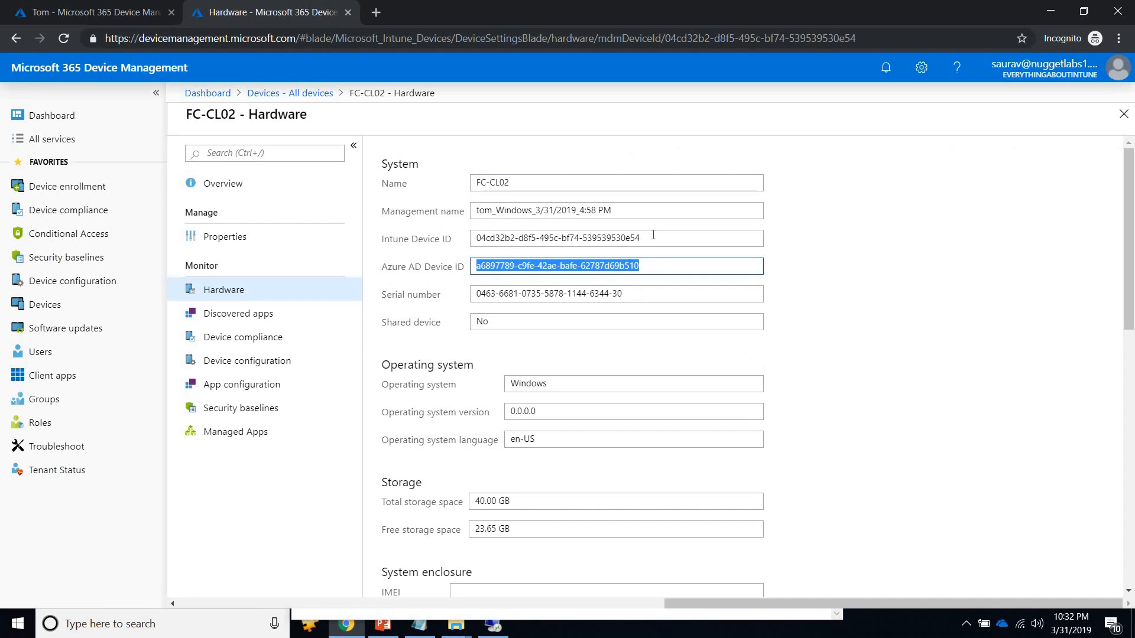
pyautogui.tripleClick(481, 237)
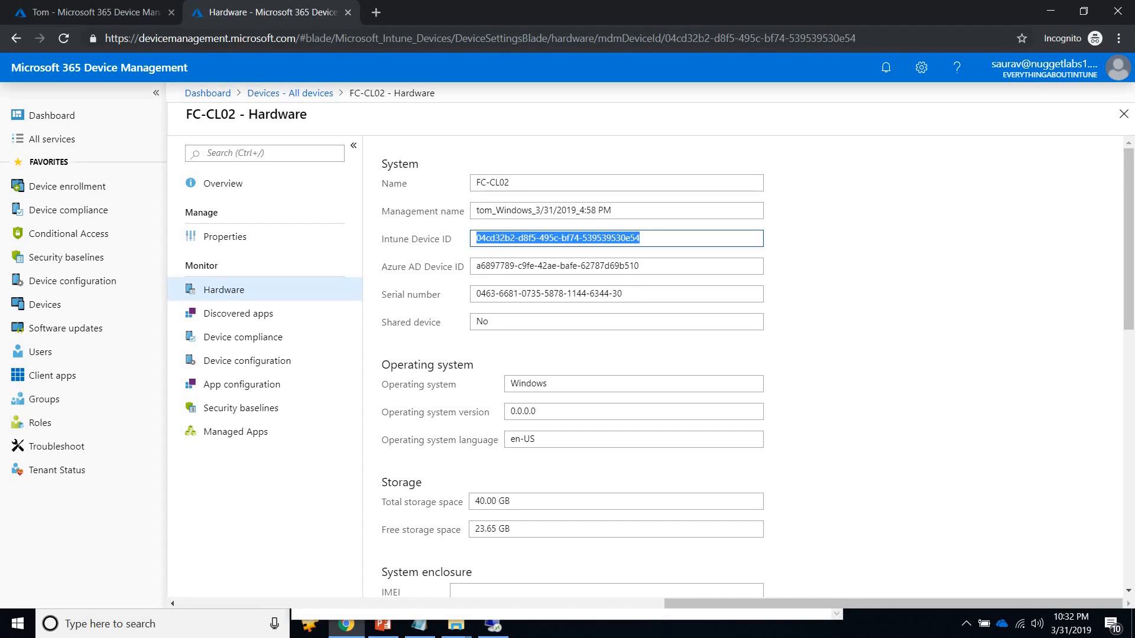
pyautogui.moveTo(664, 38); pyautogui.dragTo(856, 38)
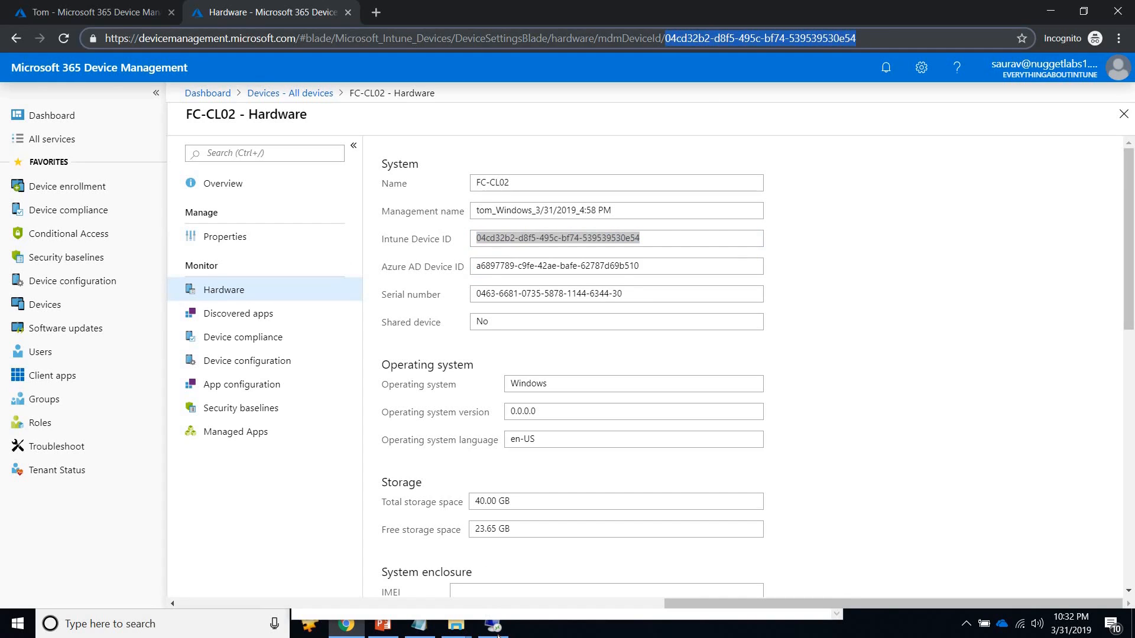
pyautogui.click(292, 92)
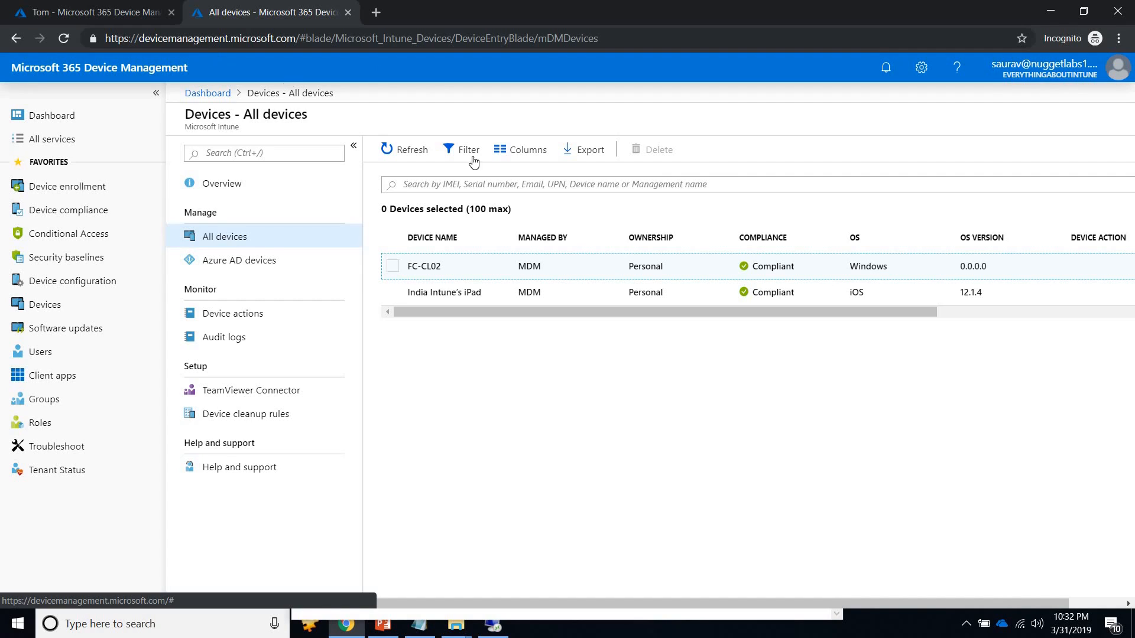
# Narrow the OS Version, OS and Email Address columns so Last check-in fits beside device names
pyautogui.moveTo(655, 316); pyautogui.dragTo(831, 328)
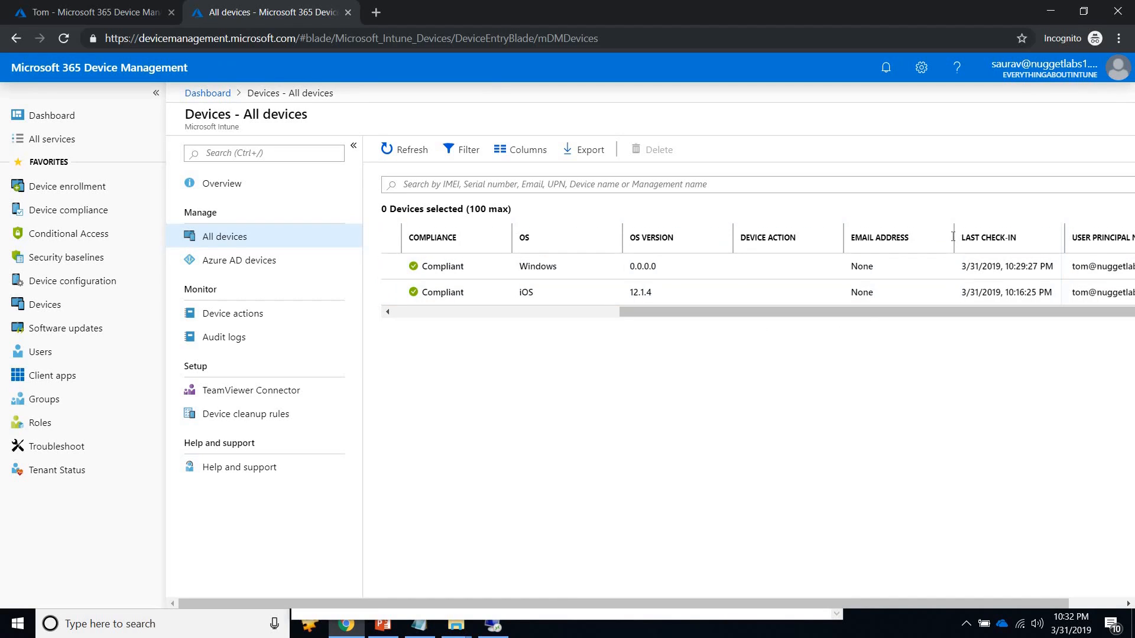
pyautogui.hscroll(-3, 945, 235)
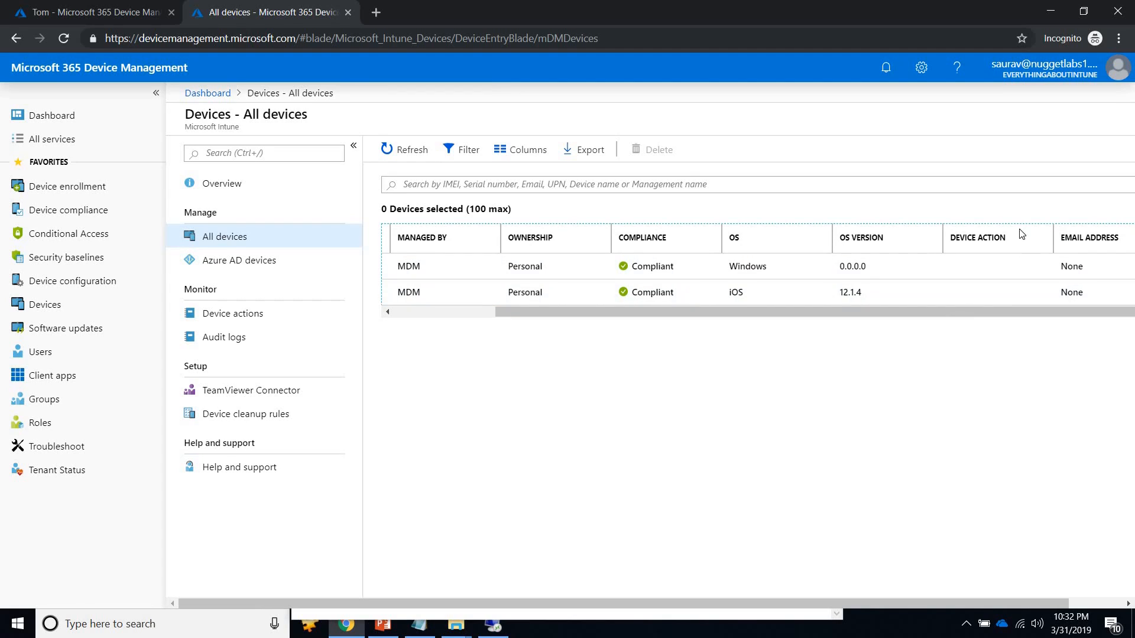
pyautogui.moveTo(948, 233); pyautogui.dragTo(952, 232)
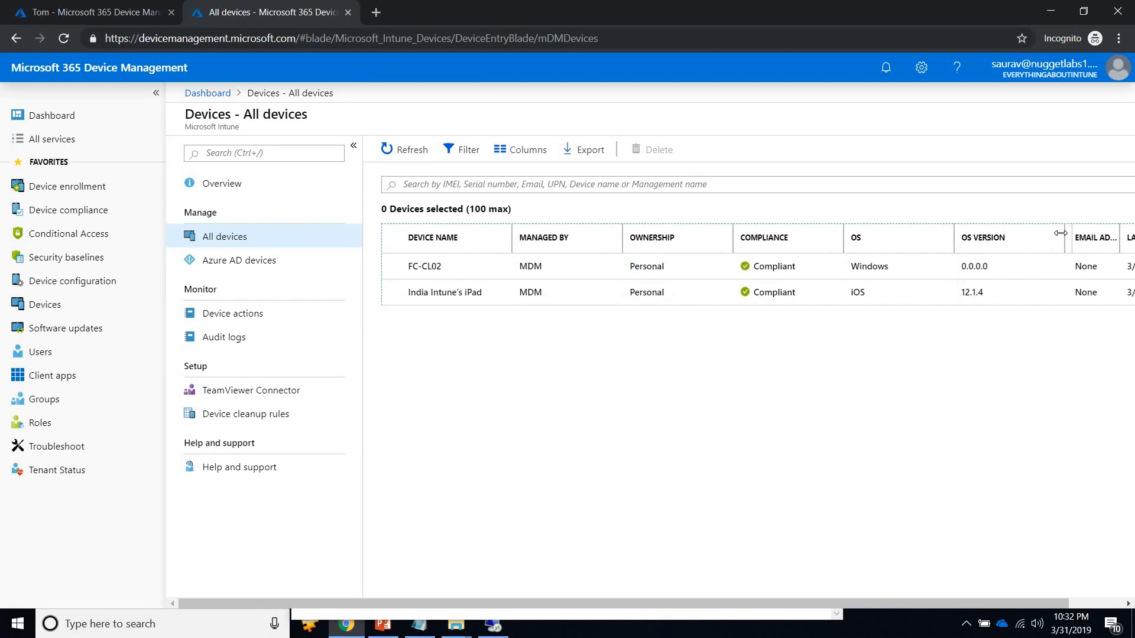
pyautogui.moveTo(1061, 233); pyautogui.dragTo(1012, 235)
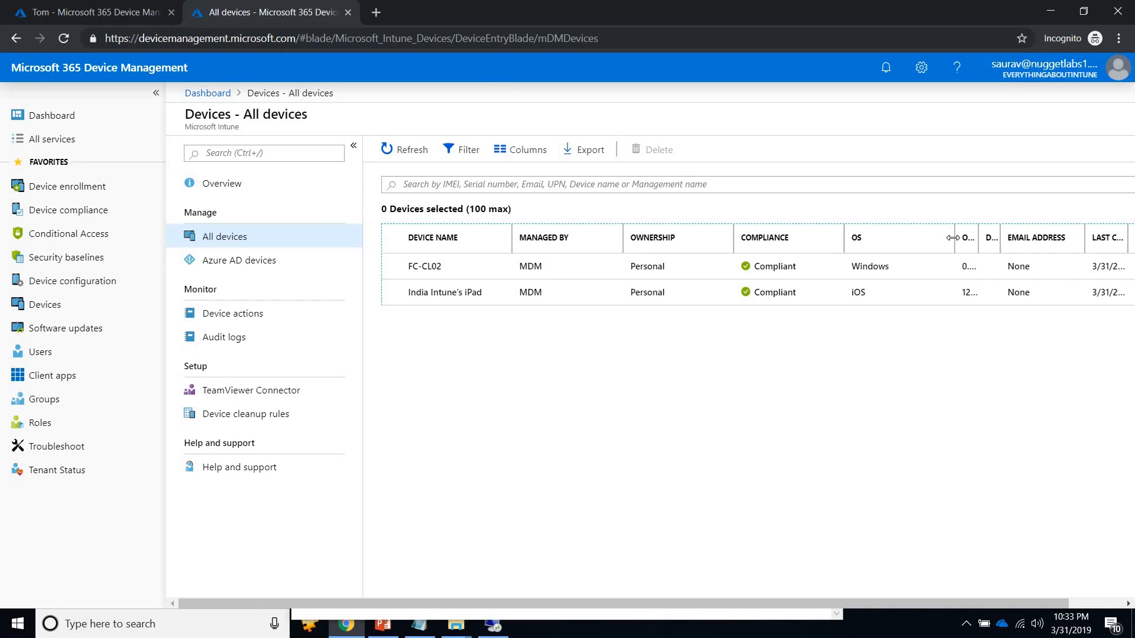
pyautogui.moveTo(896, 237); pyautogui.dragTo(872, 237)
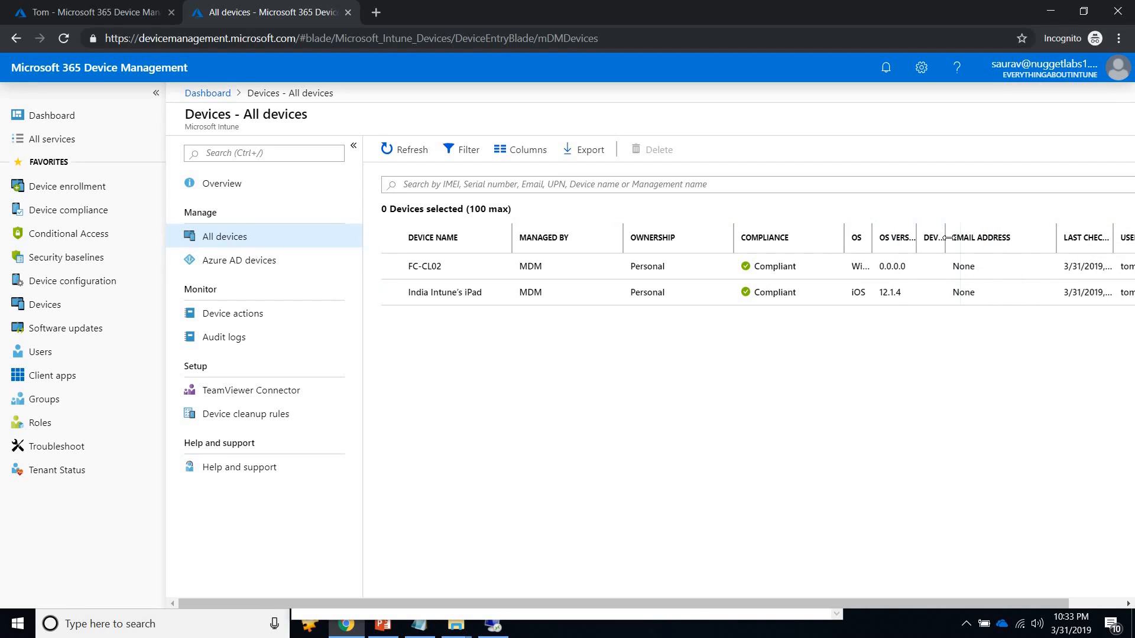
pyautogui.moveTo(953, 238); pyautogui.dragTo(982, 235)
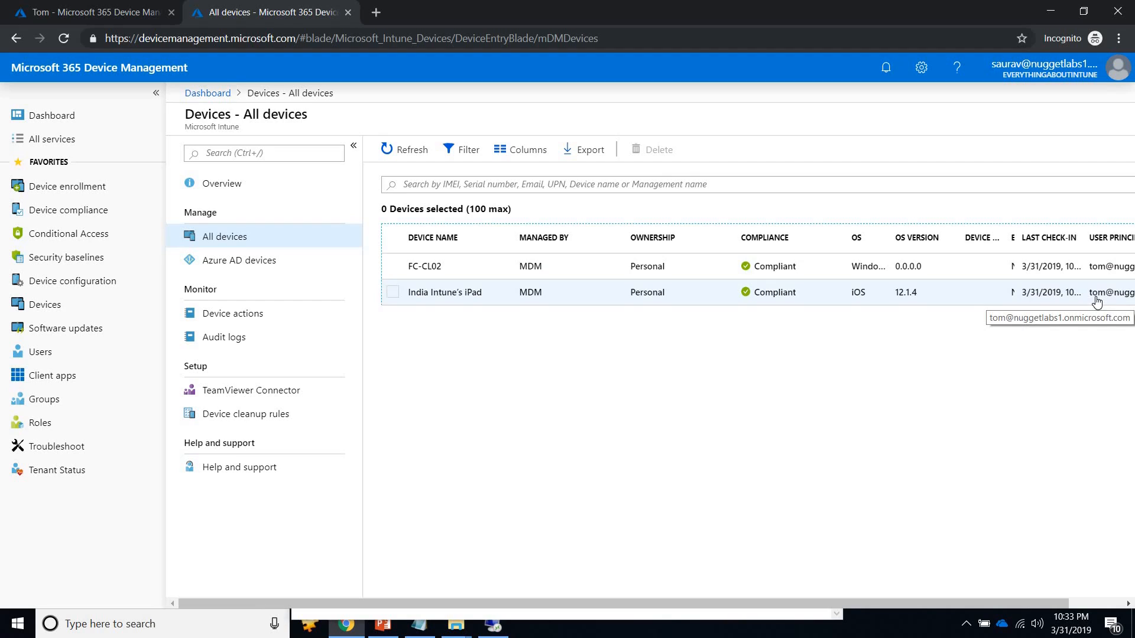
pyautogui.click(498, 610)
pyautogui.click(896, 469)
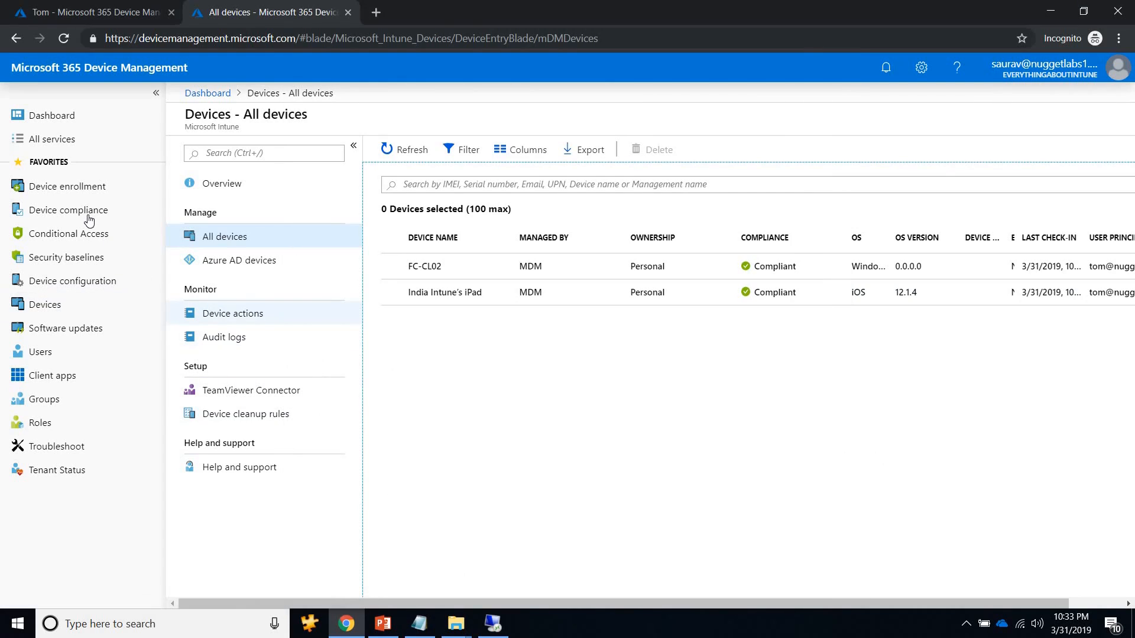
# Start a new Security group under All groups and enter the name 'Test Security group'
pyautogui.click(61, 355)
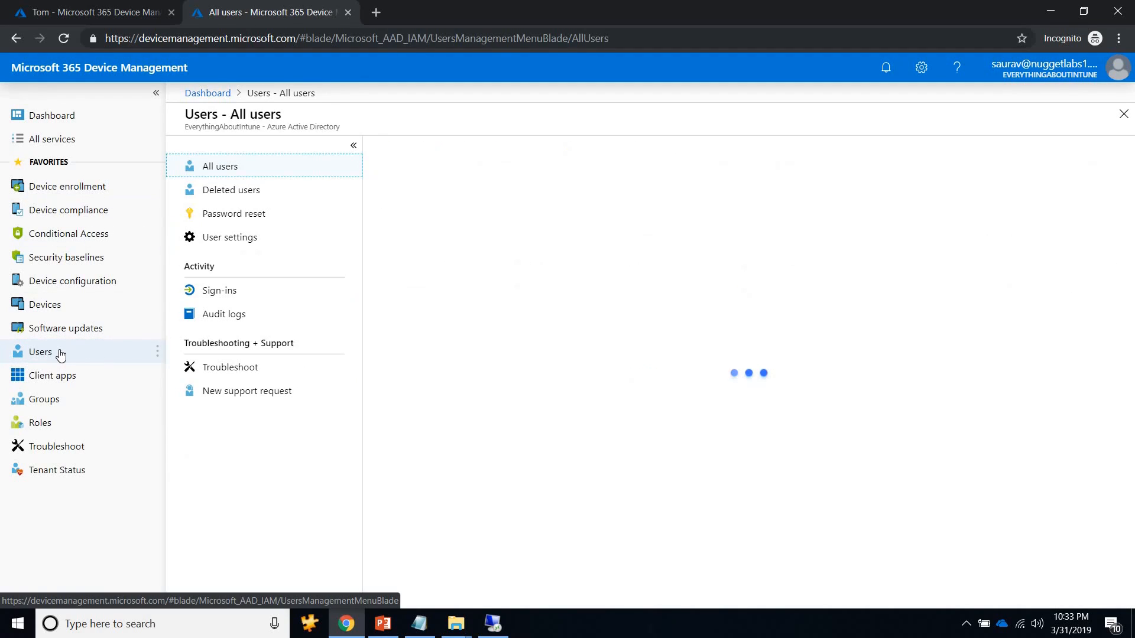
pyautogui.click(45, 402)
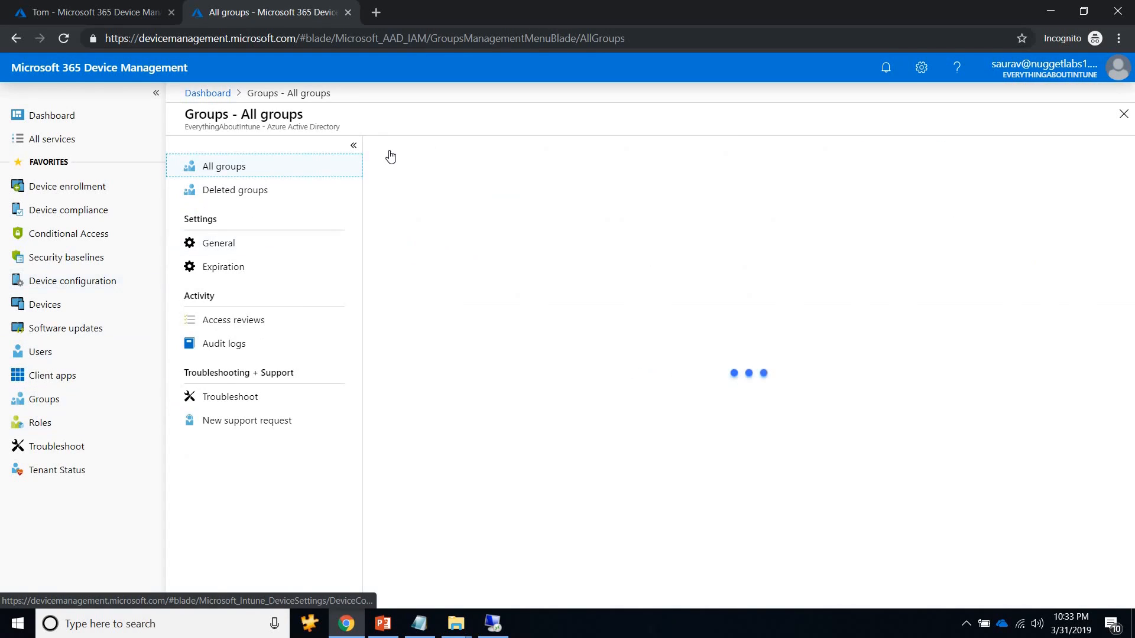
pyautogui.click(400, 147)
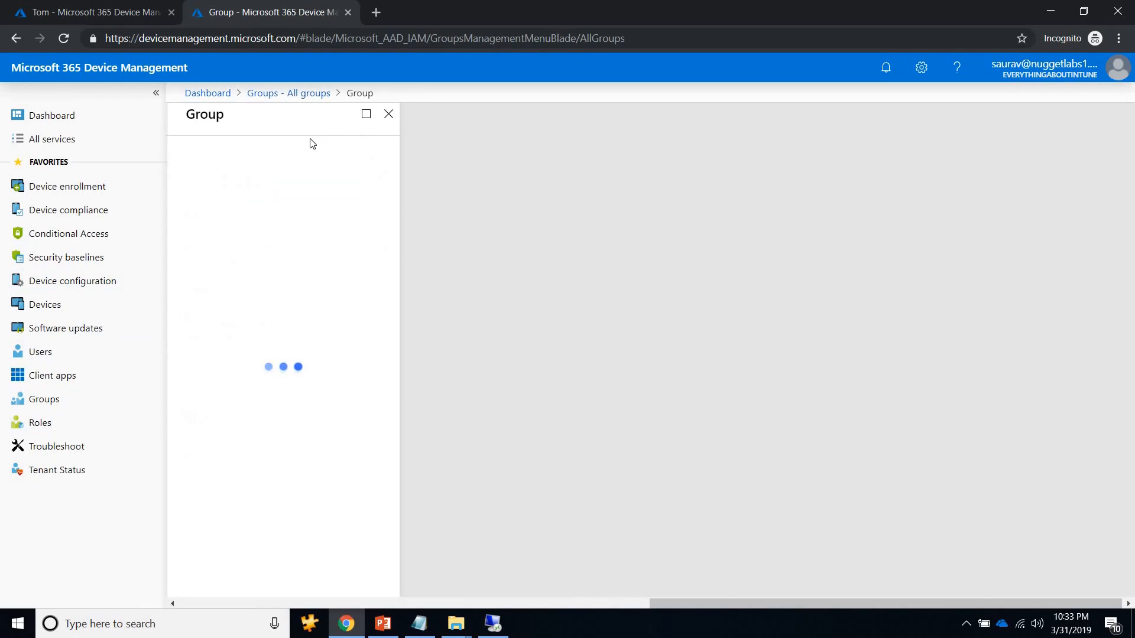
pyautogui.click(273, 188)
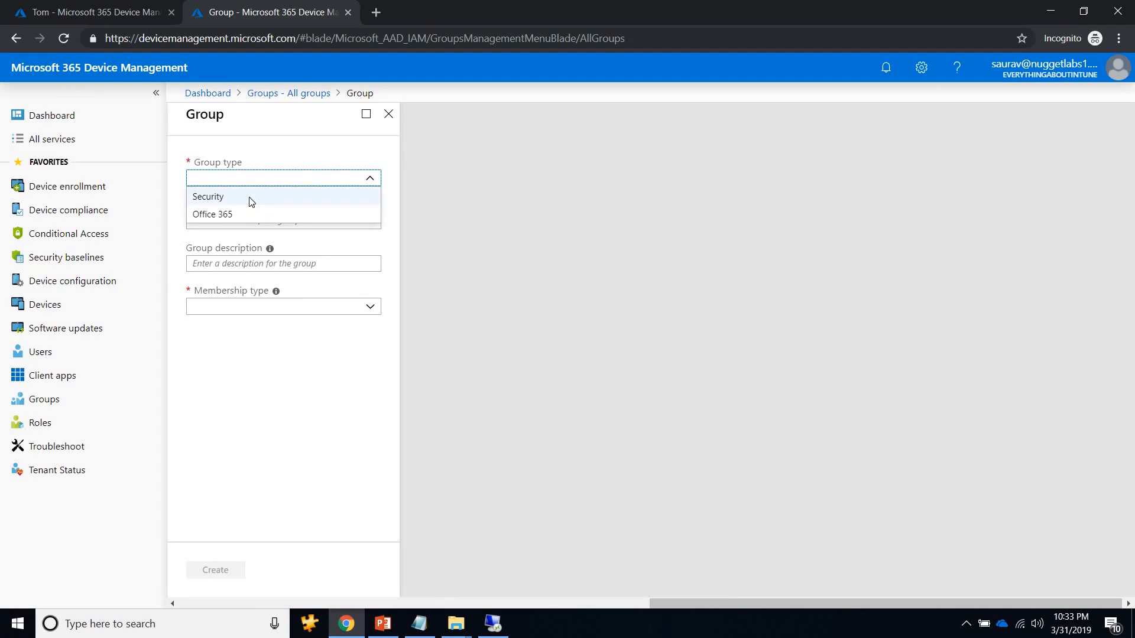
pyautogui.click(246, 195)
pyautogui.click(251, 219)
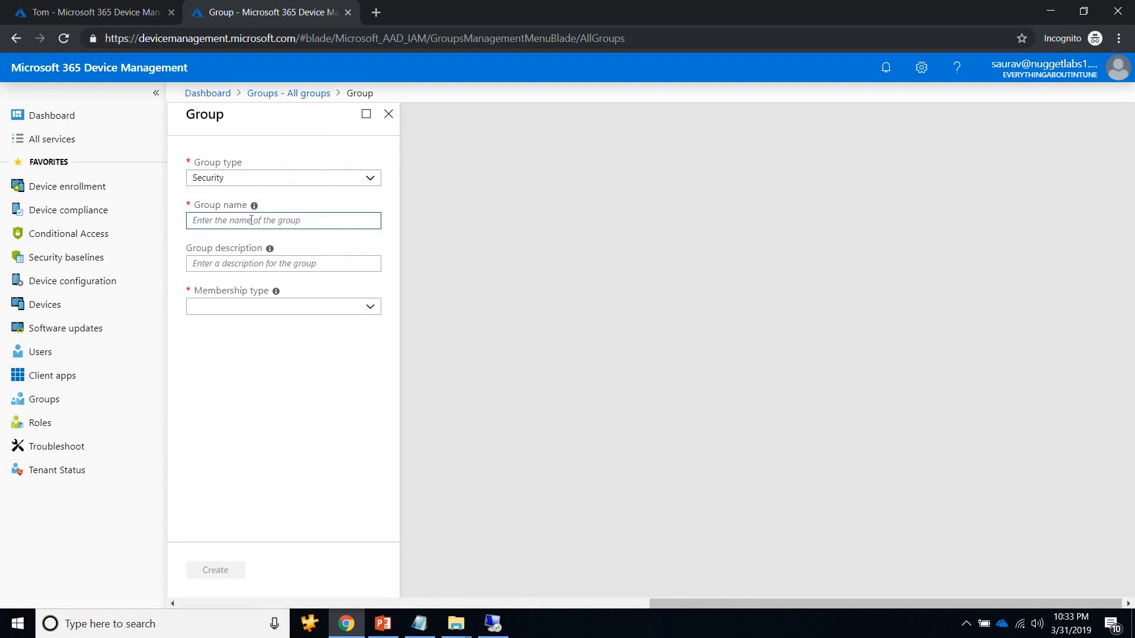
pyautogui.write('tes')
pyautogui.press('BackSpace')
pyautogui.write('Test Security group')
# Reuse the name as description, set Assigned membership, add one user member, and create the group
pyautogui.hotkey('ctrl', 'a')
pyautogui.hotkey('ctrl', 'c')
pyautogui.press('Tab')
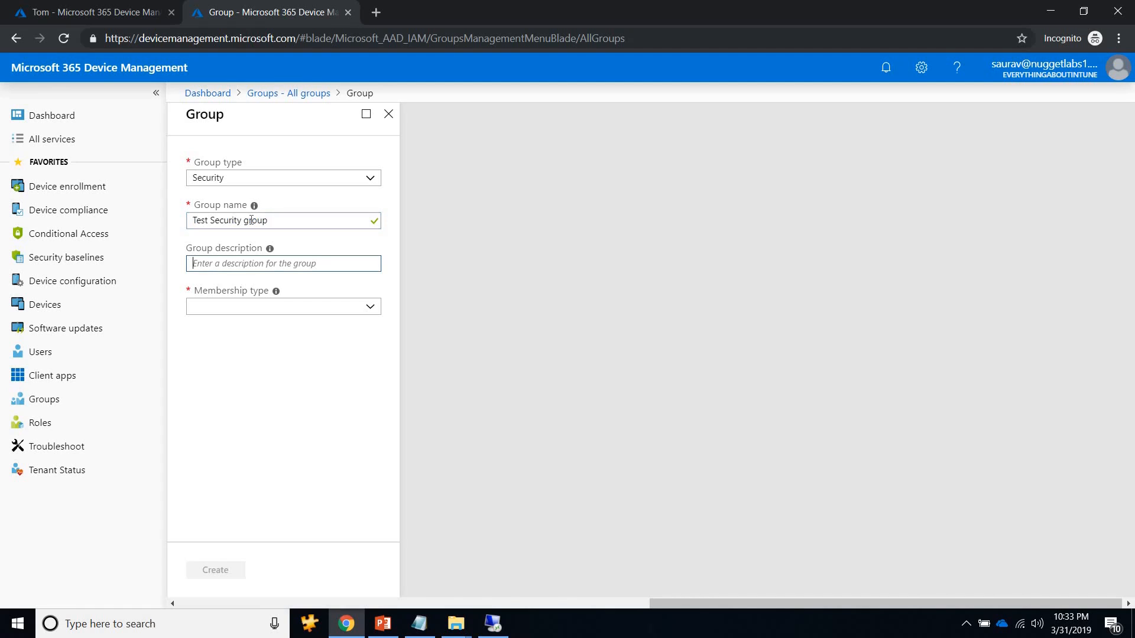
pyautogui.hotkey('ctrl', 'v')
pyautogui.click(242, 318)
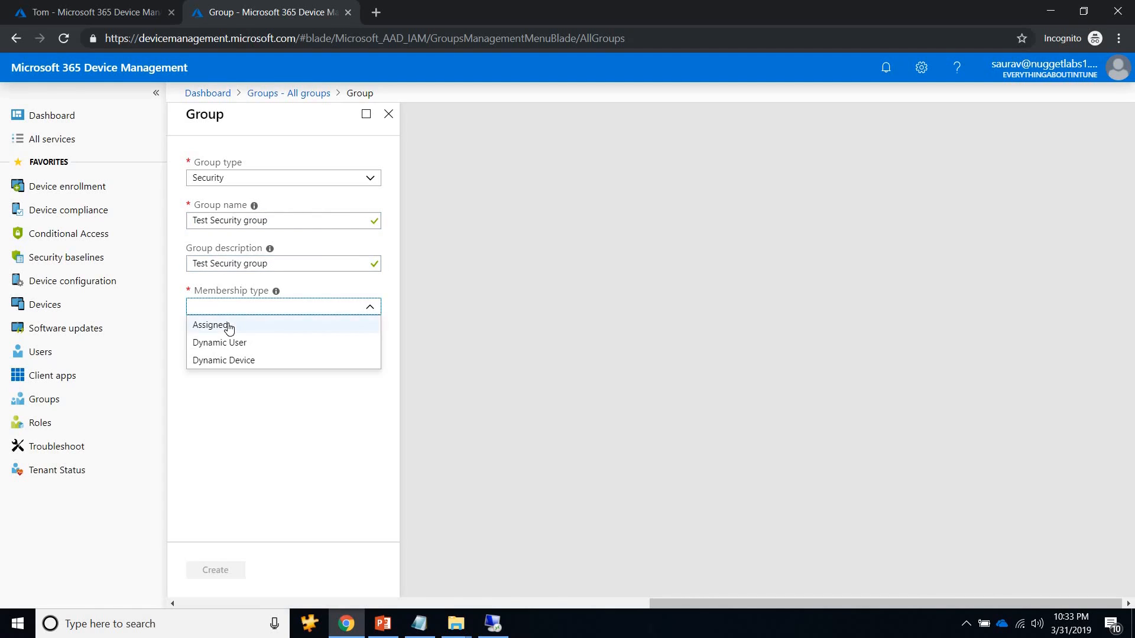
pyautogui.click(273, 323)
pyautogui.click(271, 351)
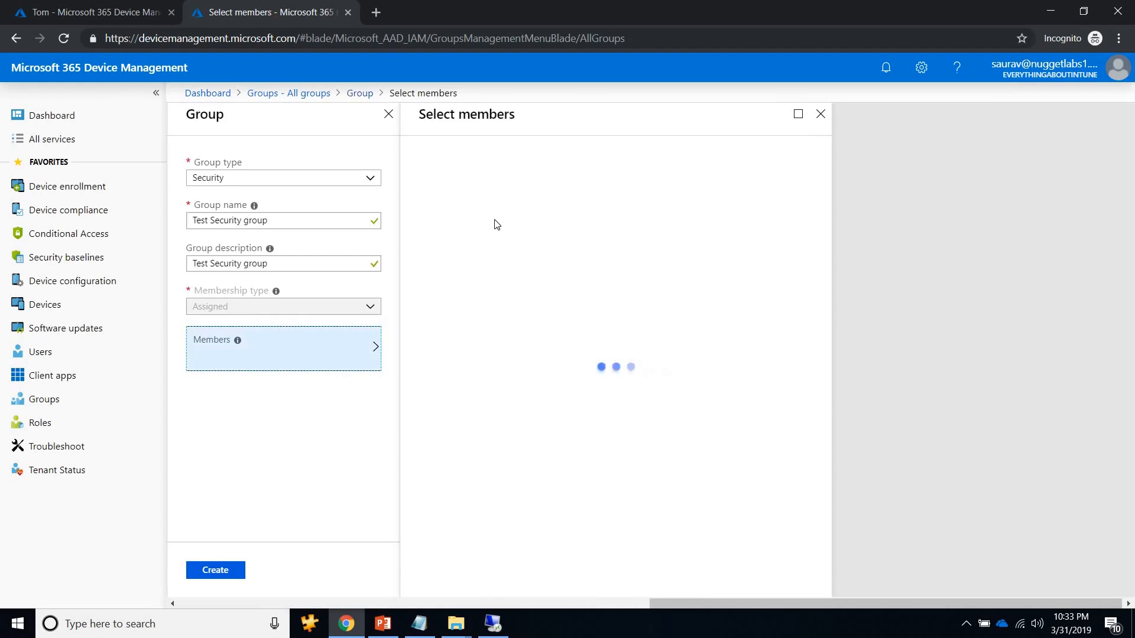
pyautogui.write('tom')
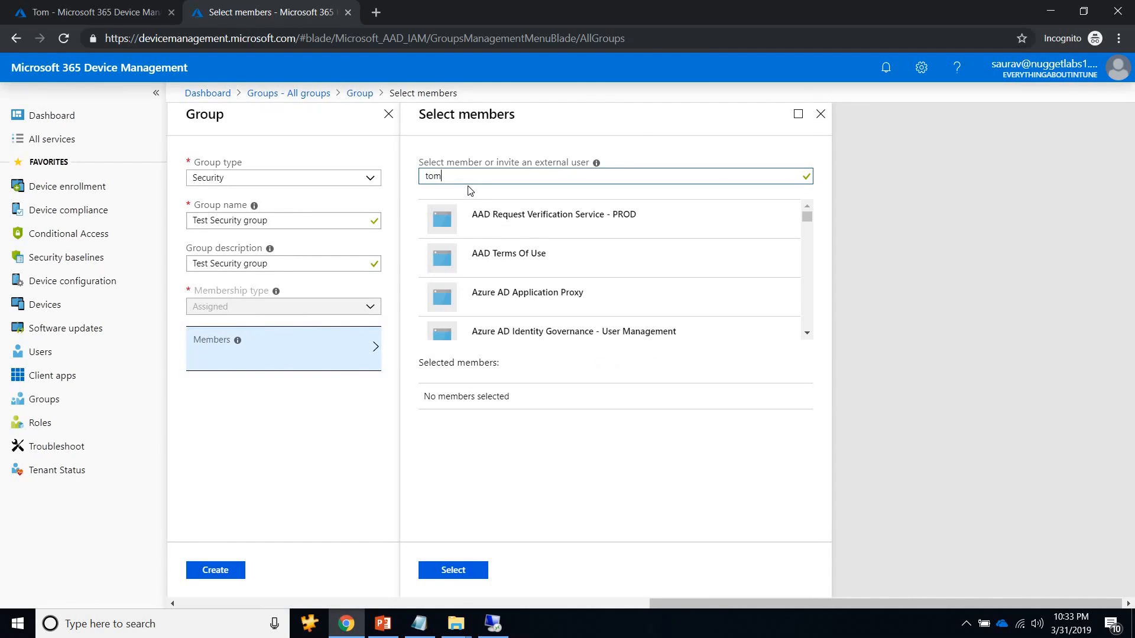
pyautogui.click(450, 571)
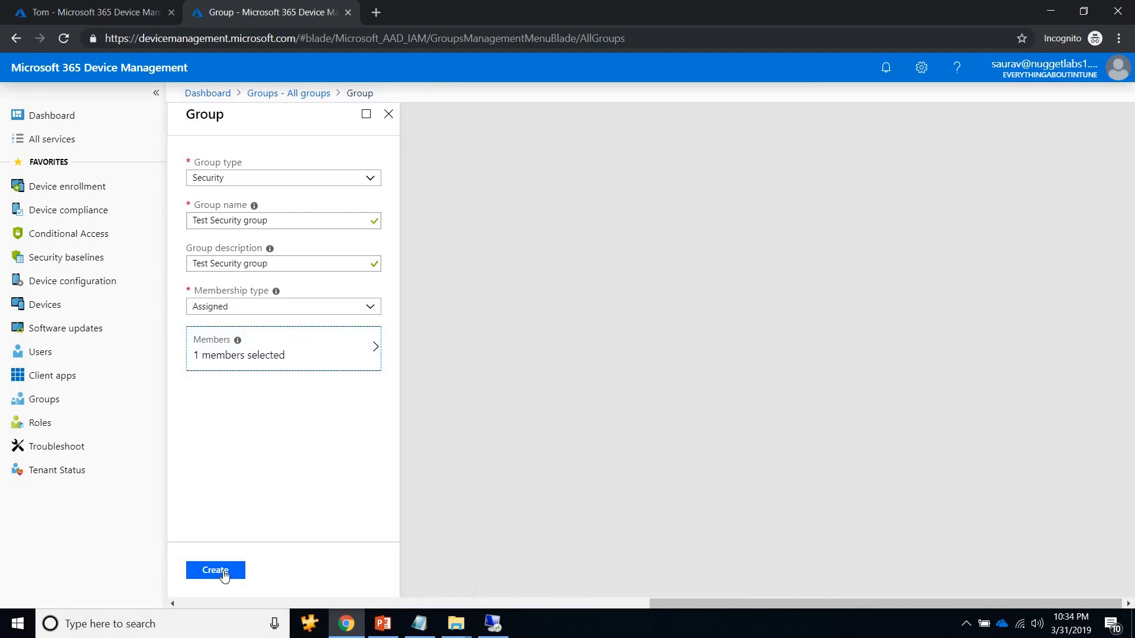
pyautogui.click(224, 572)
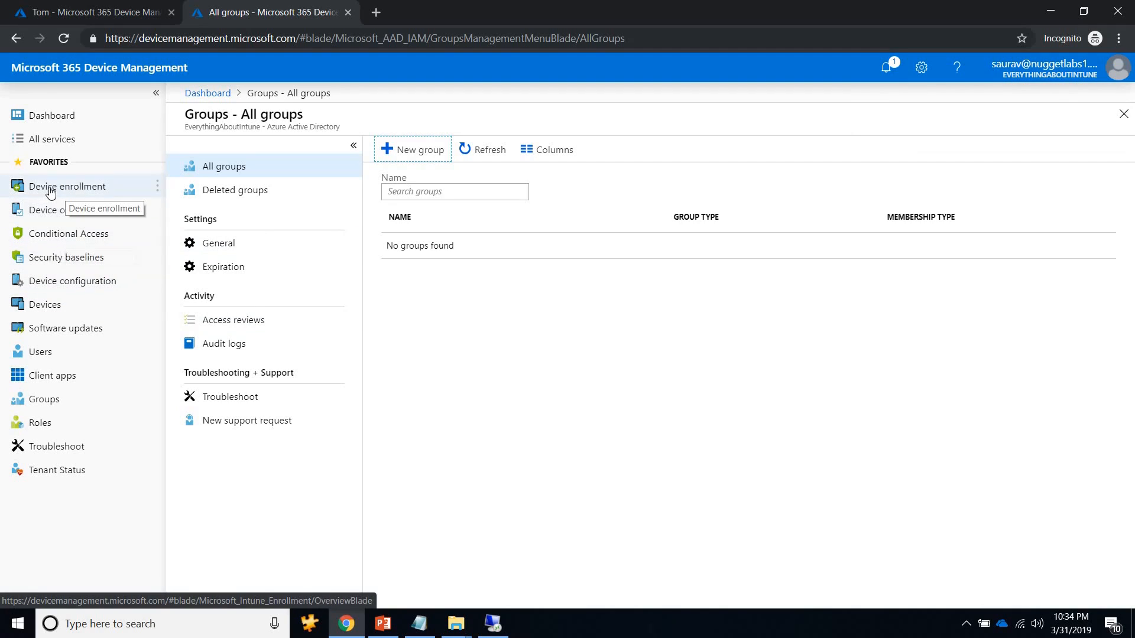
# Browse the Apple, Android and Windows enrollment options, then go to Device compliance
pyautogui.click(82, 187)
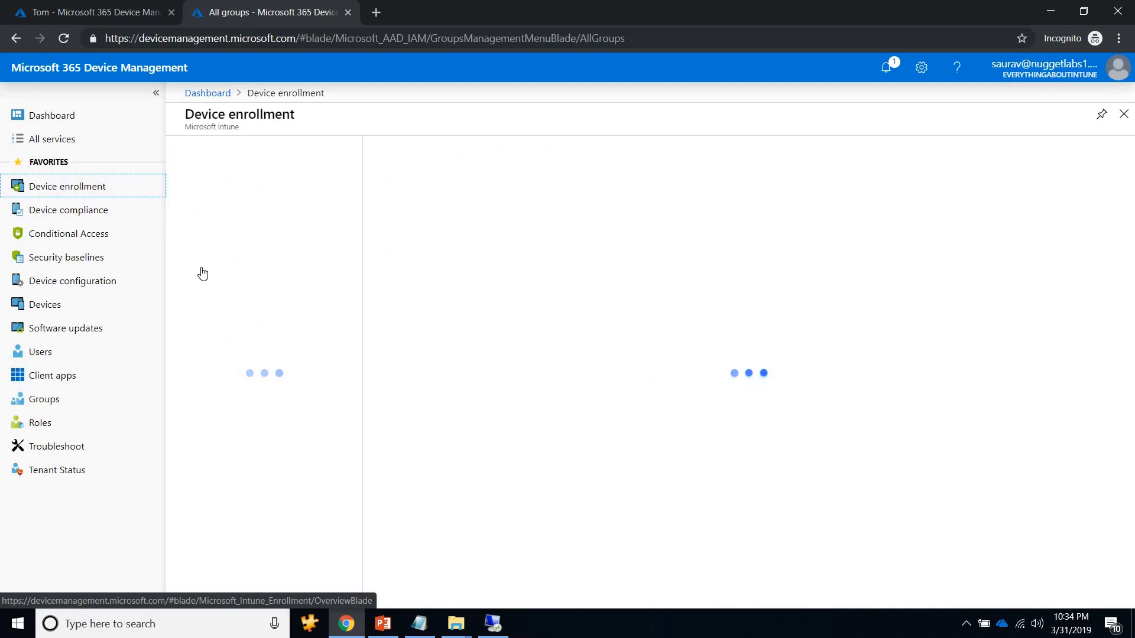
pyautogui.click(237, 265)
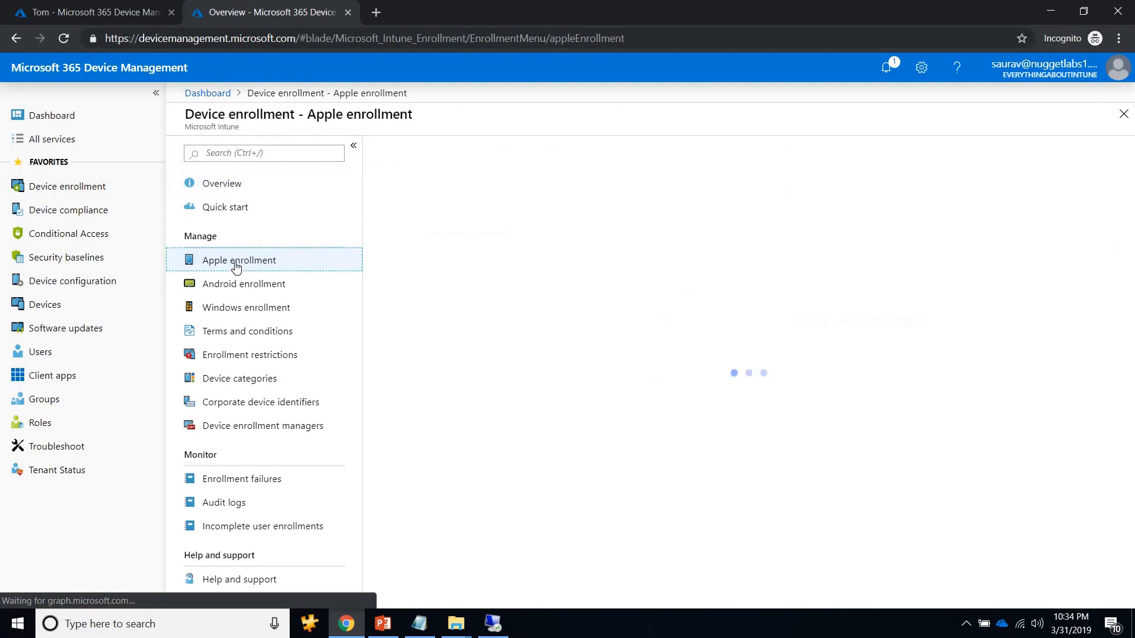
pyautogui.click(238, 289)
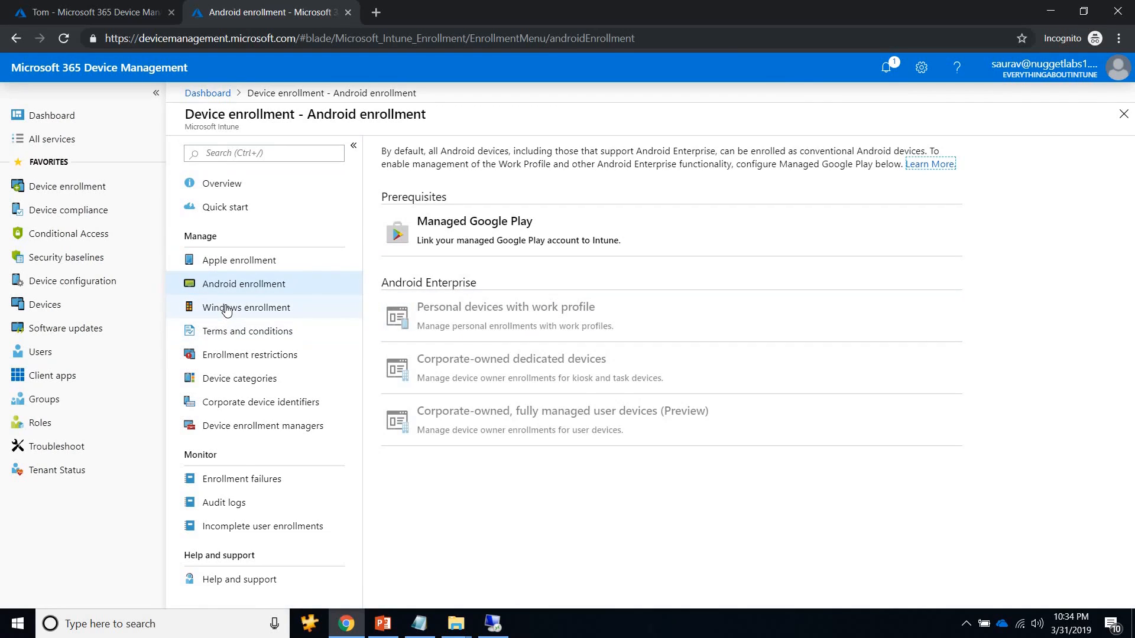
pyautogui.click(226, 310)
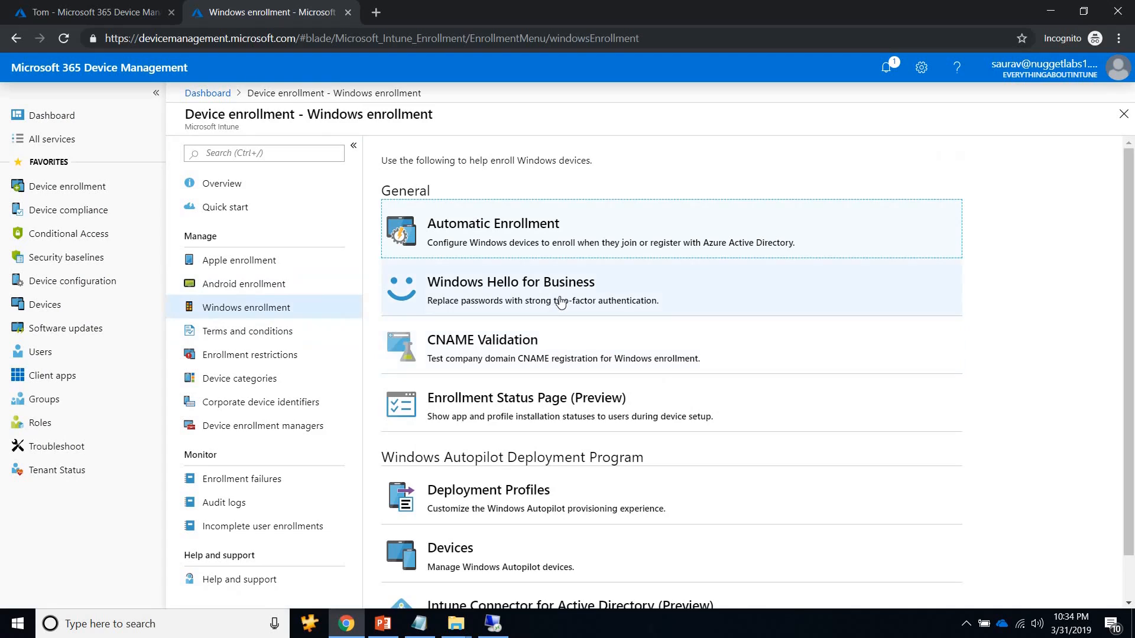
pyautogui.scroll(-1, 561, 302)
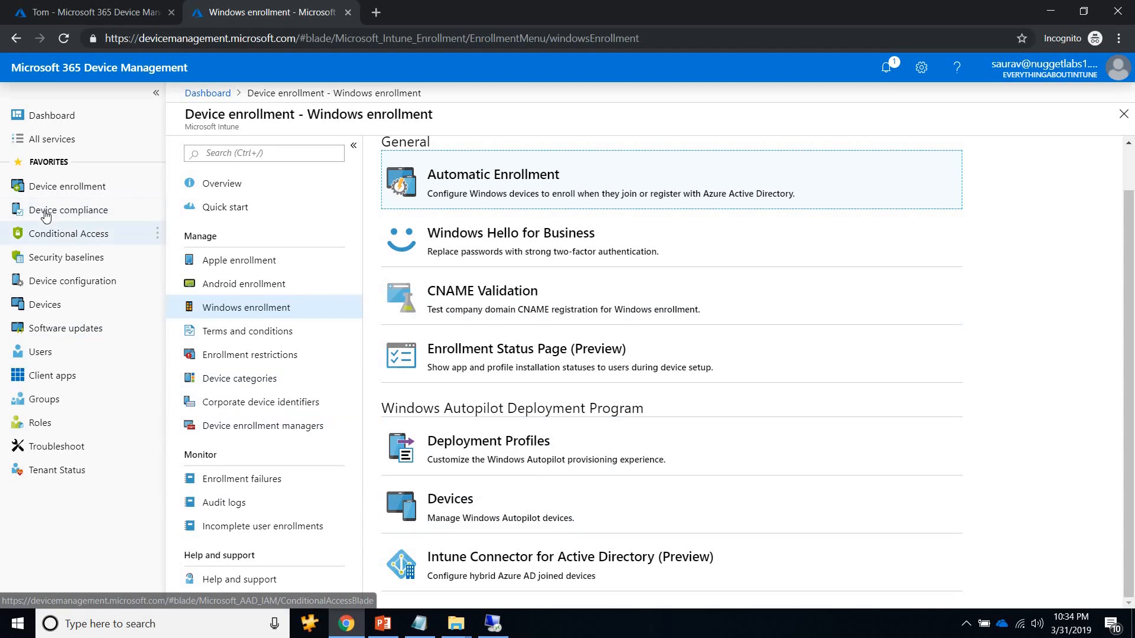
pyautogui.click(47, 211)
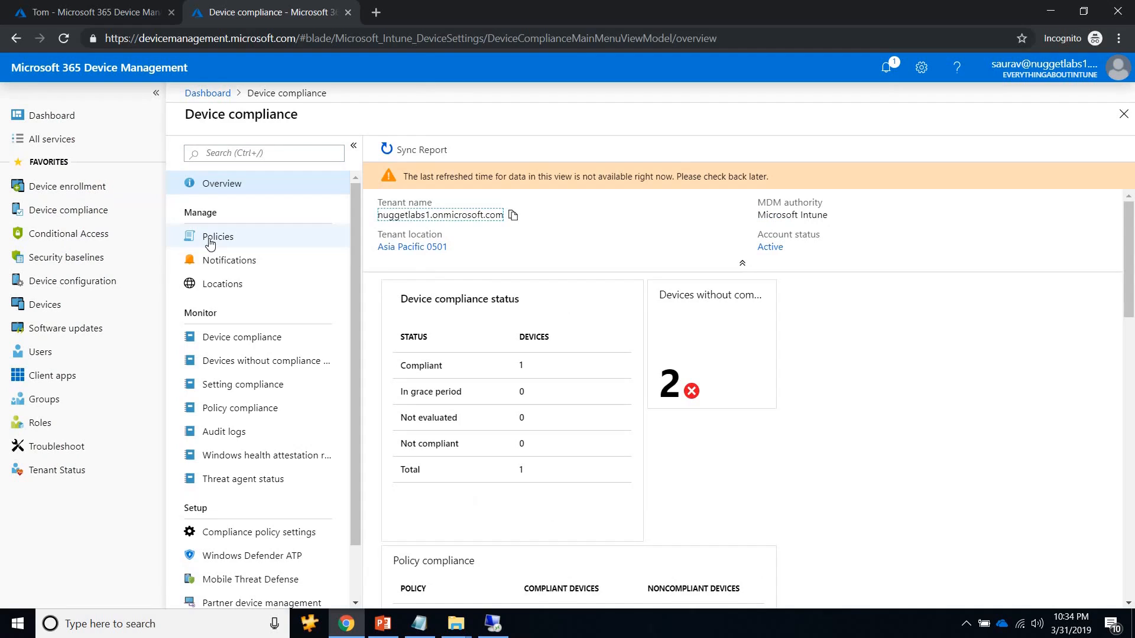
# Start a new compliance policy named 'test Device Compliance Policy'
pyautogui.click(209, 243)
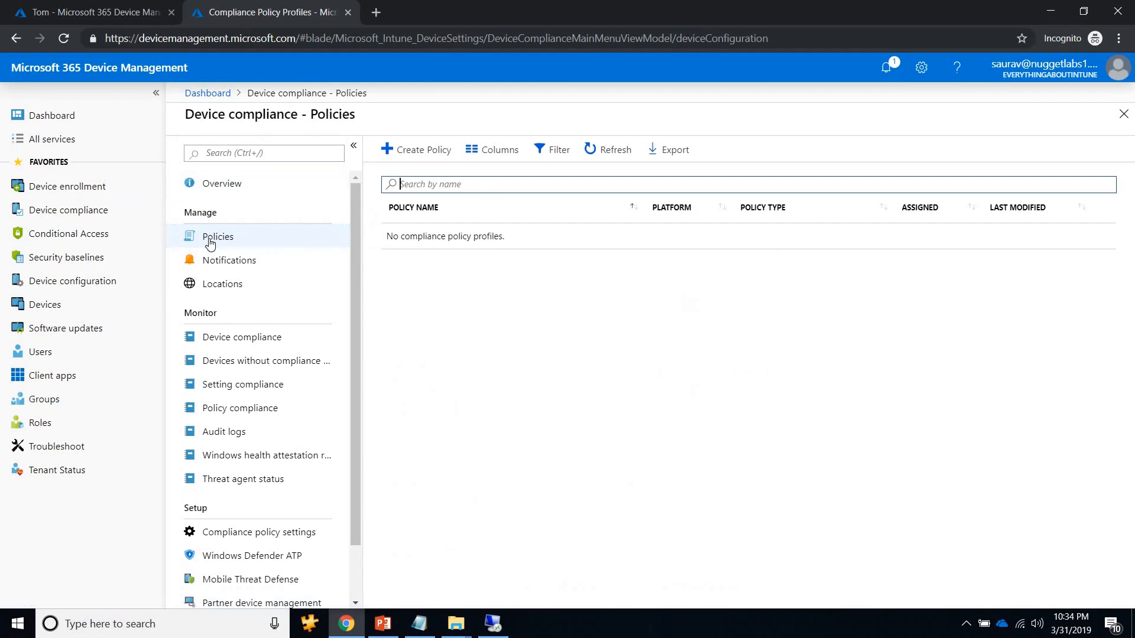
pyautogui.click(423, 155)
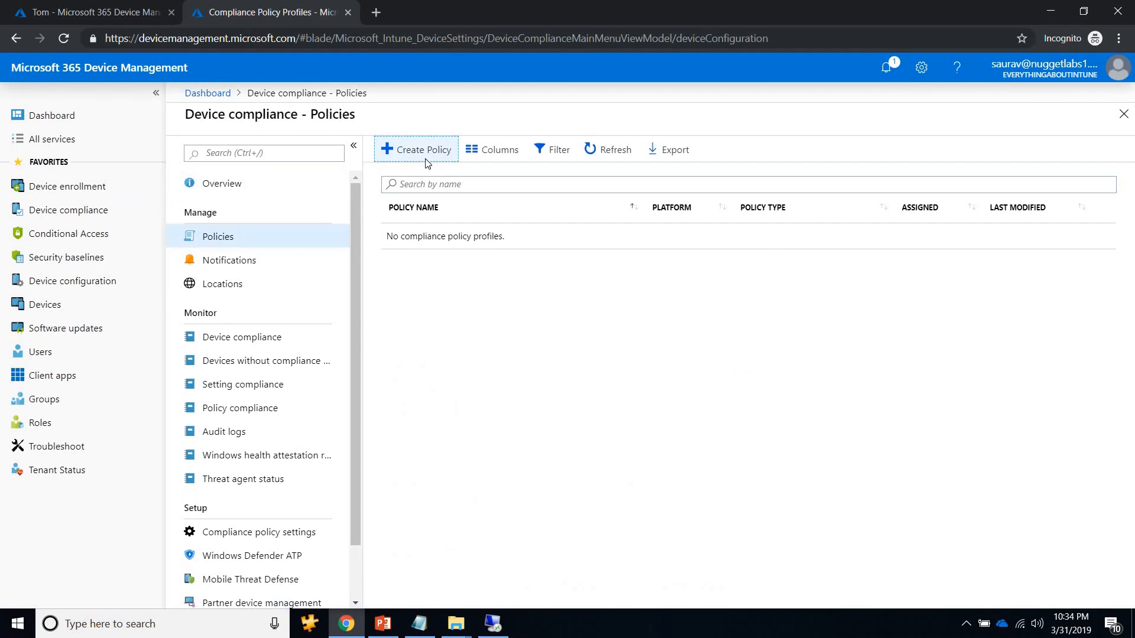
pyautogui.click(304, 168)
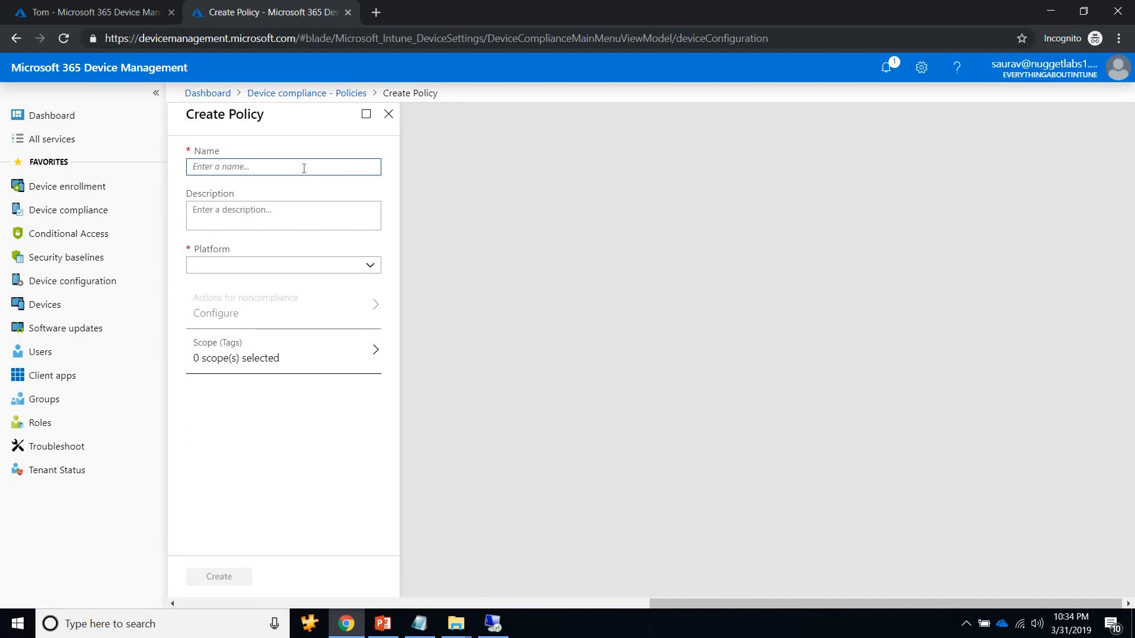
pyautogui.write('test')
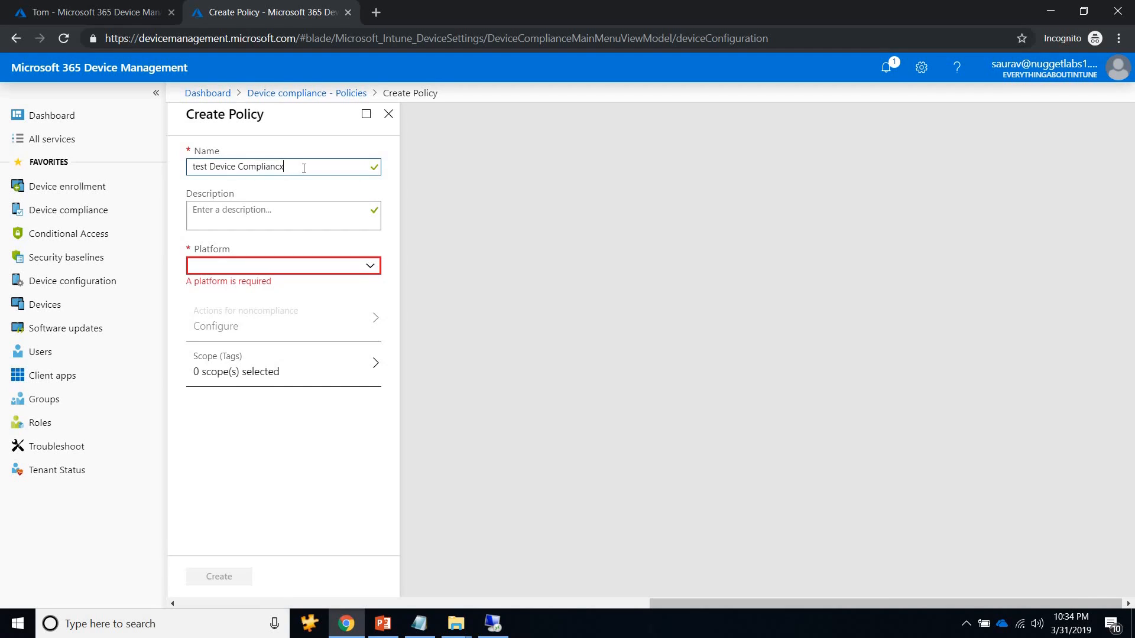
pyautogui.write('Device Compliance Policy')
pyautogui.press('Tab')
# Set the policy platform to Windows 10 and later and open its settings categories
pyautogui.click(248, 269)
pyautogui.click(217, 408)
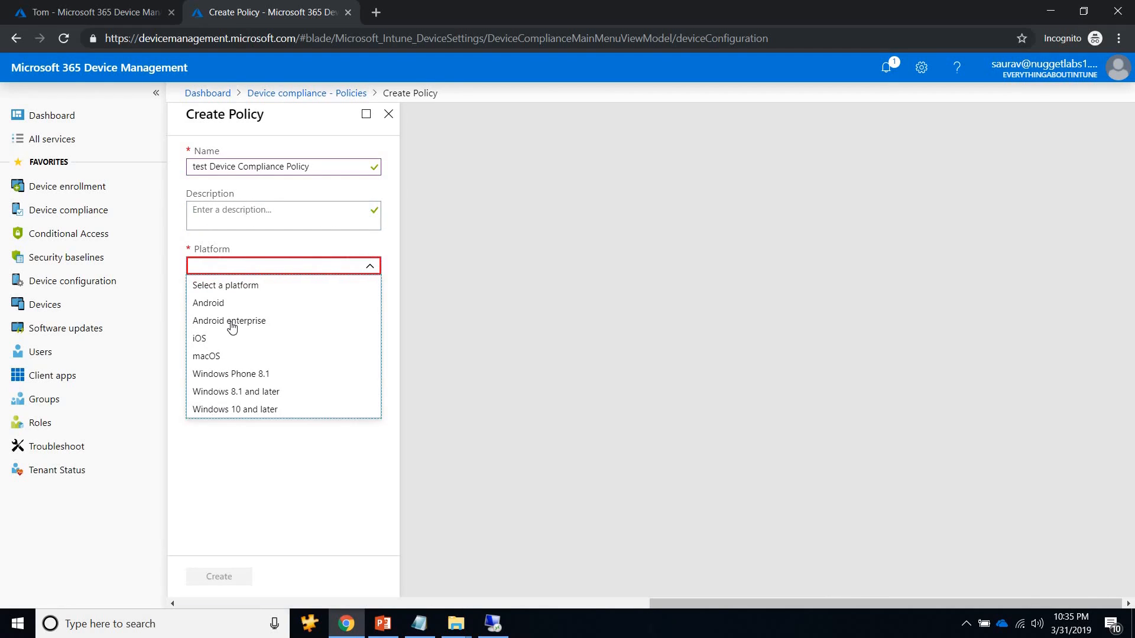
pyautogui.click(236, 309)
pyautogui.click(514, 203)
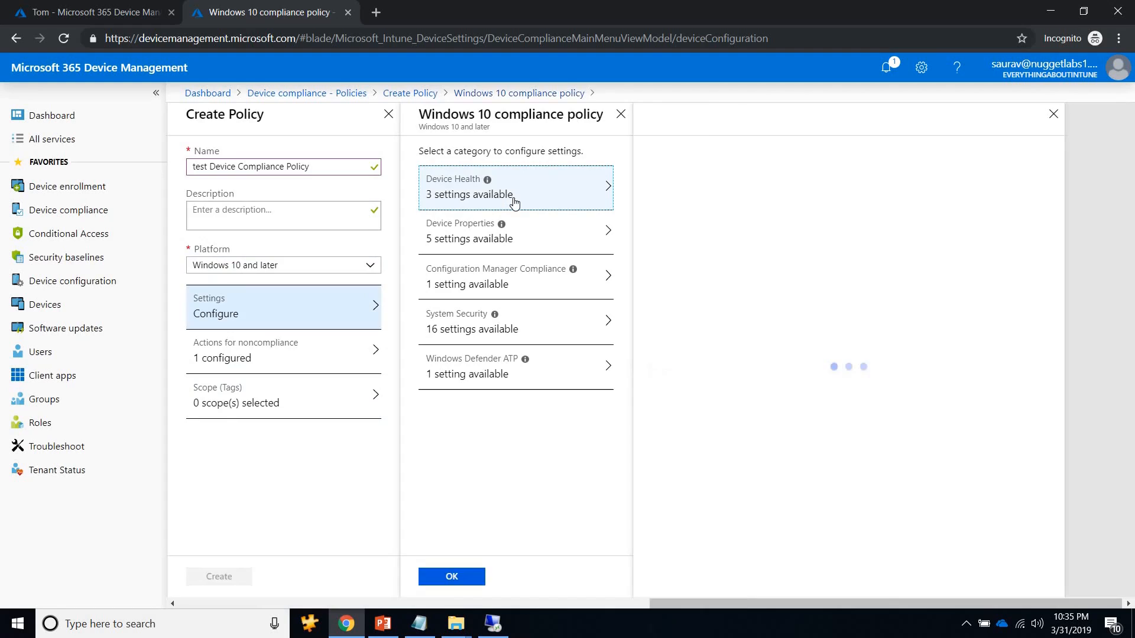
# Require minimum OS version 1709 under Device Properties and confirm the settings
pyautogui.click(482, 242)
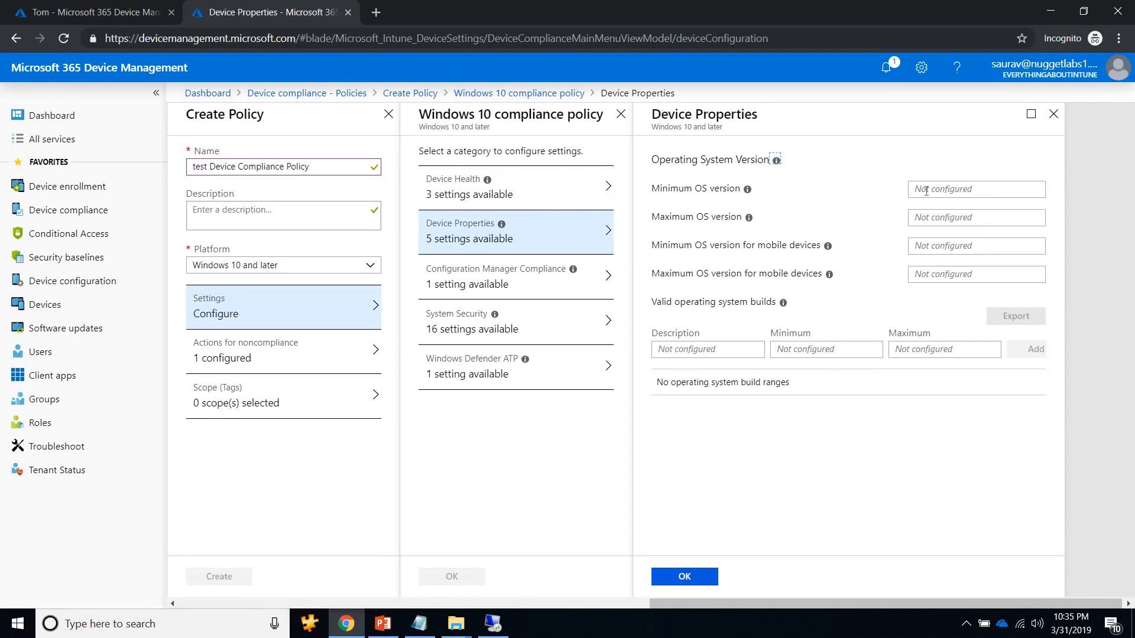
pyautogui.click(925, 190)
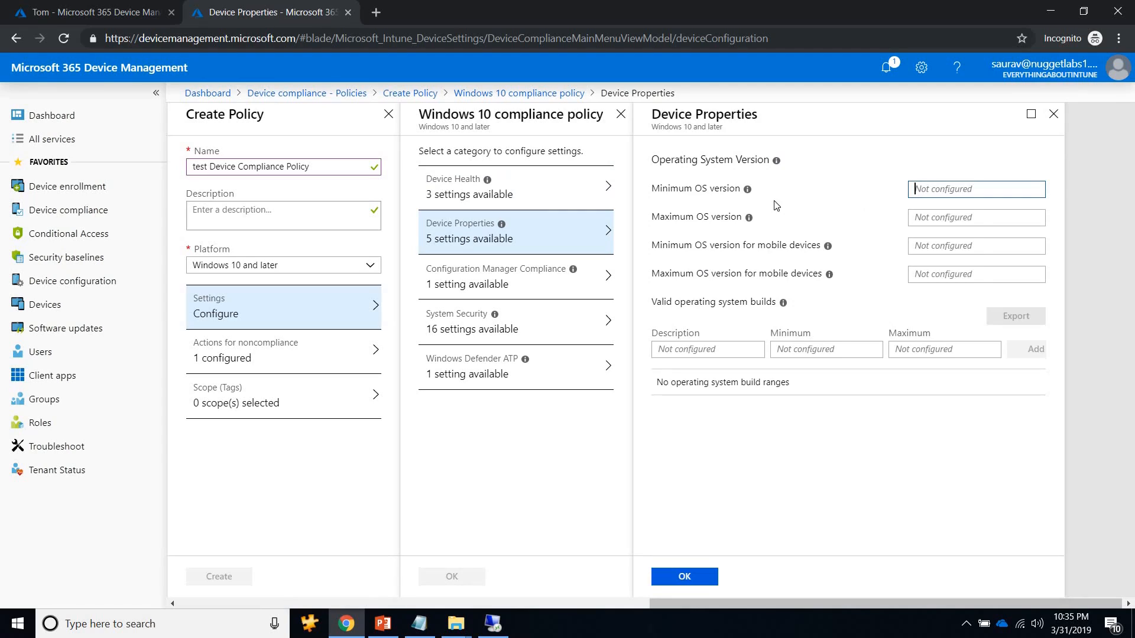
pyautogui.moveTo(747, 189)
pyautogui.write('1709')
pyautogui.click(686, 576)
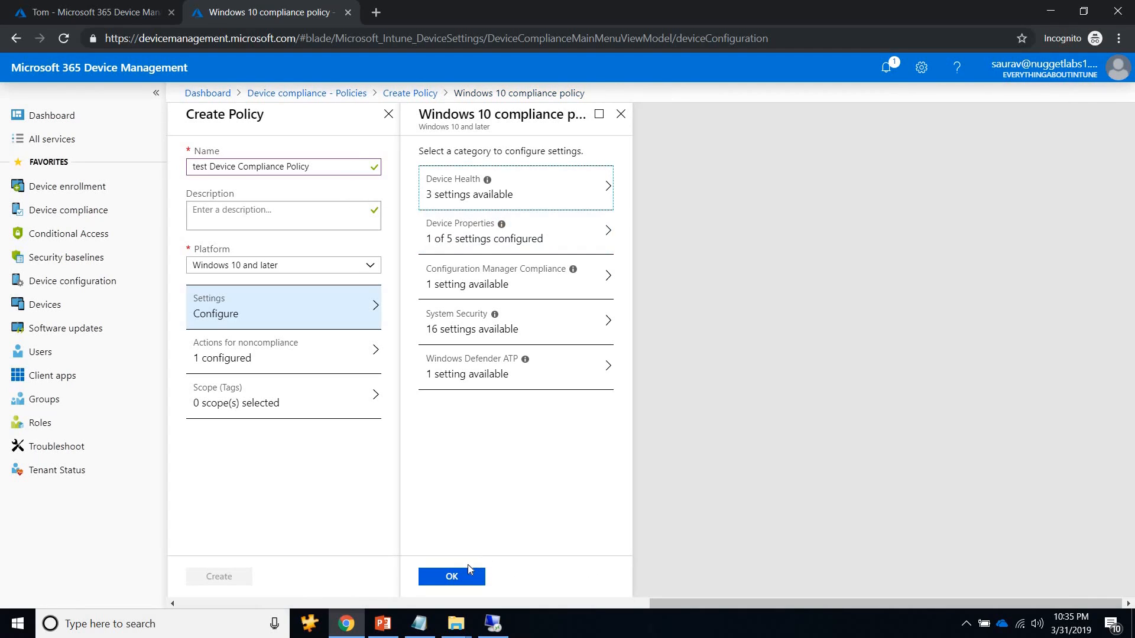
pyautogui.click(452, 576)
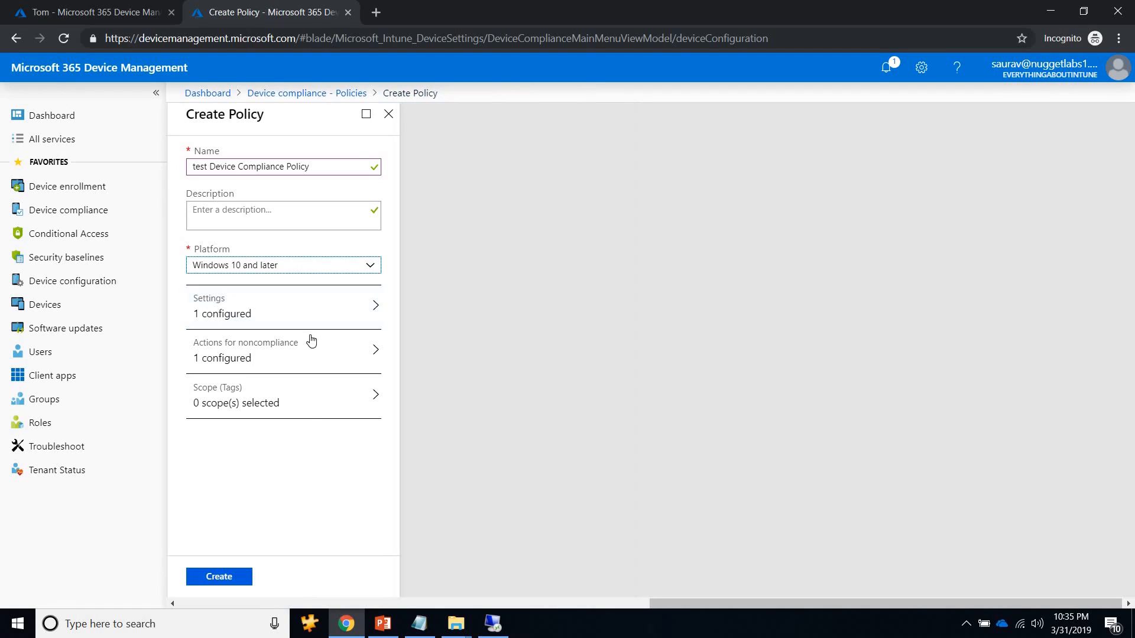
# Review the Configuration Manager Compliance and System Security settings, then create the policy
pyautogui.click(314, 315)
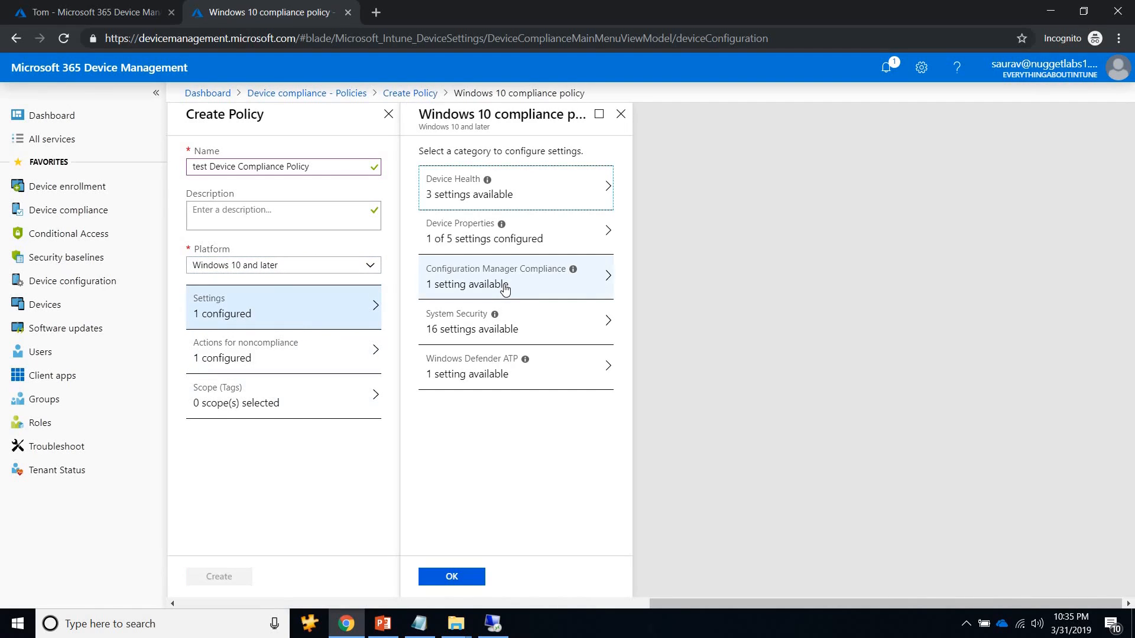
pyautogui.click(505, 288)
pyautogui.click(502, 326)
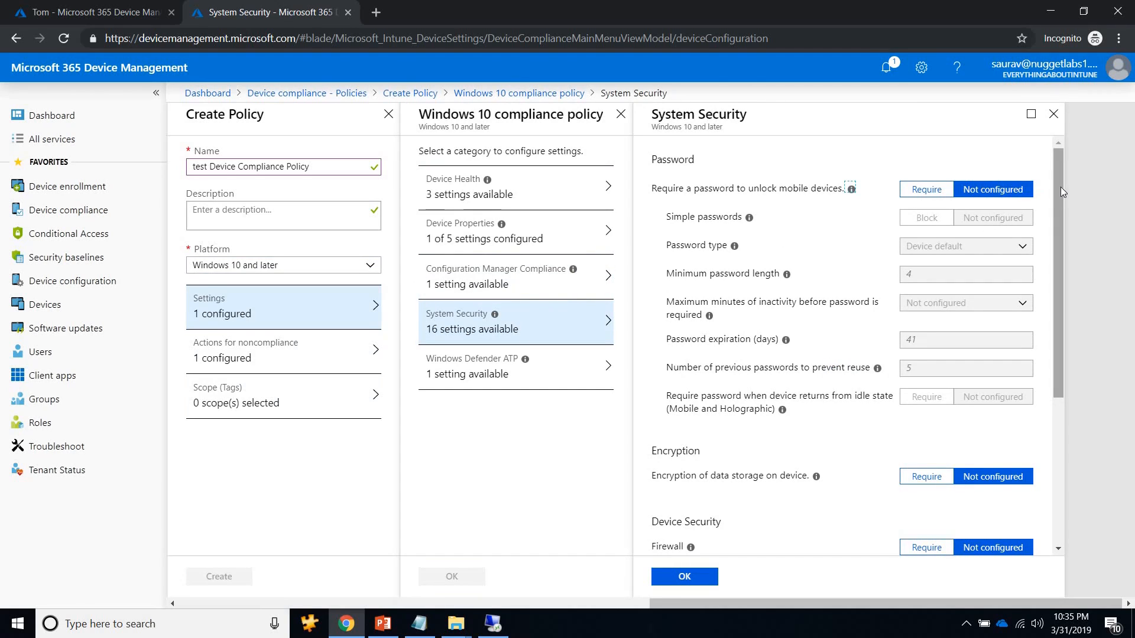
pyautogui.scroll(-1, 1062, 249)
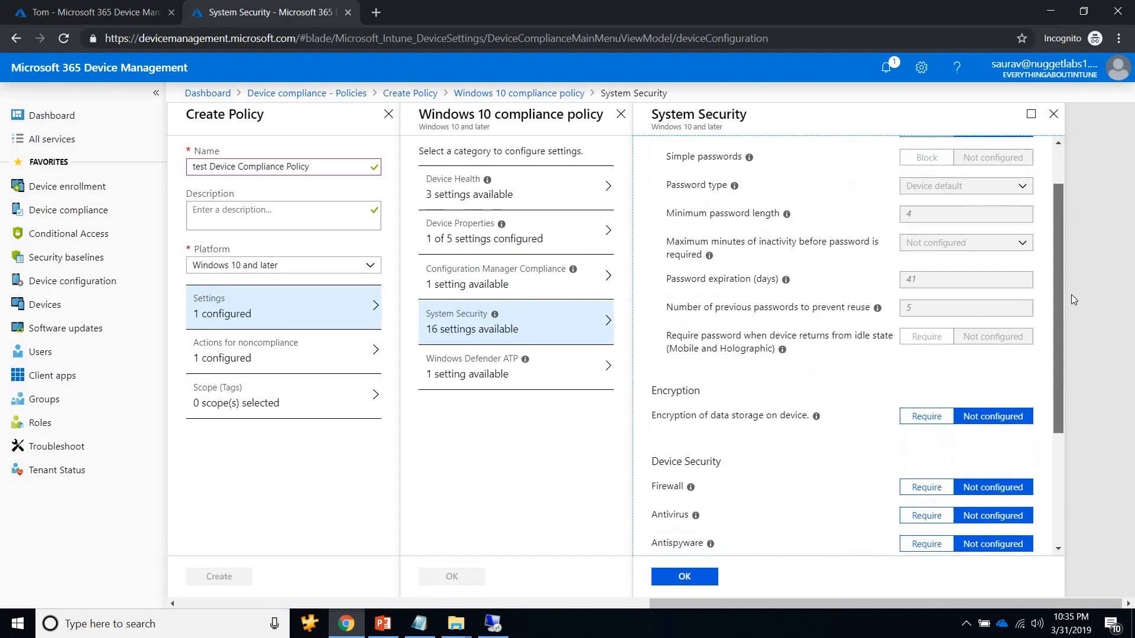
pyautogui.scroll(-2, 856, 271)
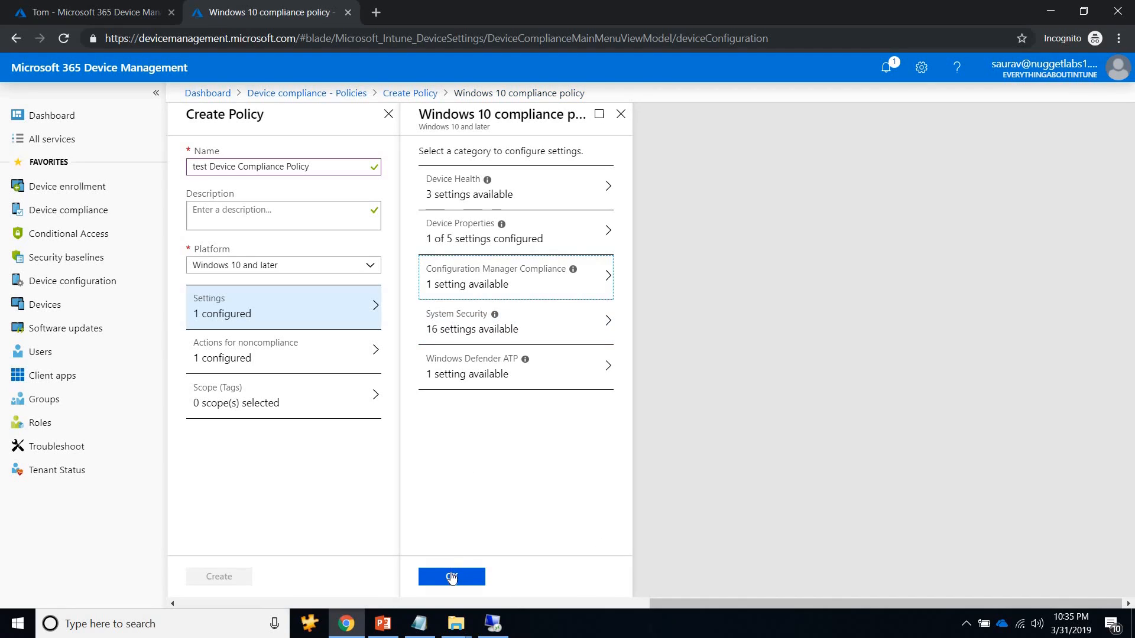
pyautogui.click(452, 576)
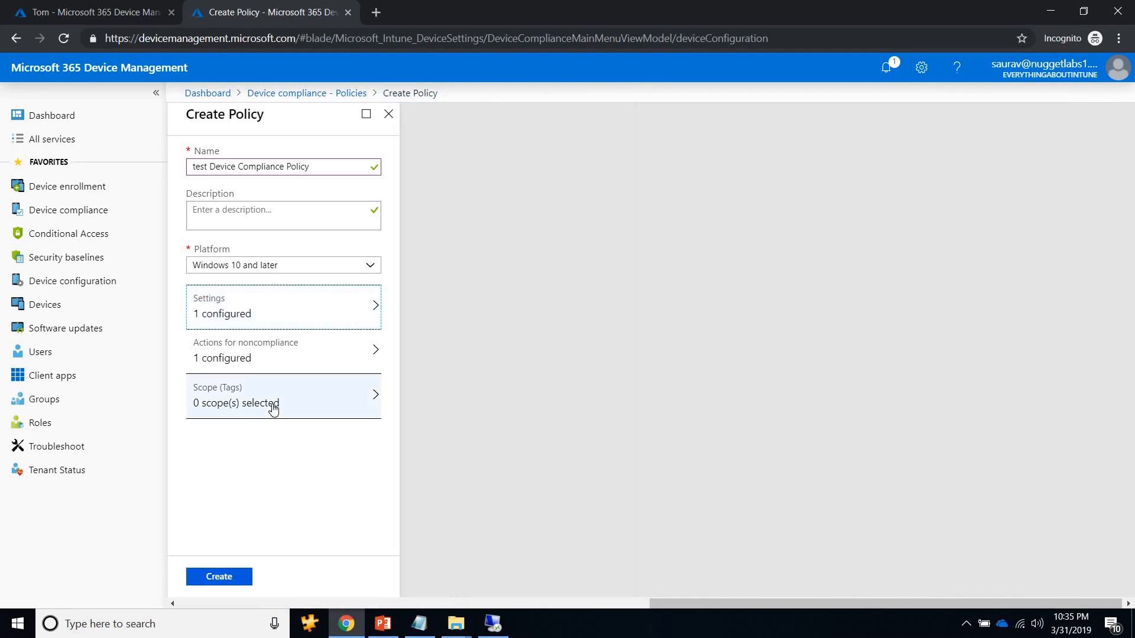
pyautogui.click(213, 581)
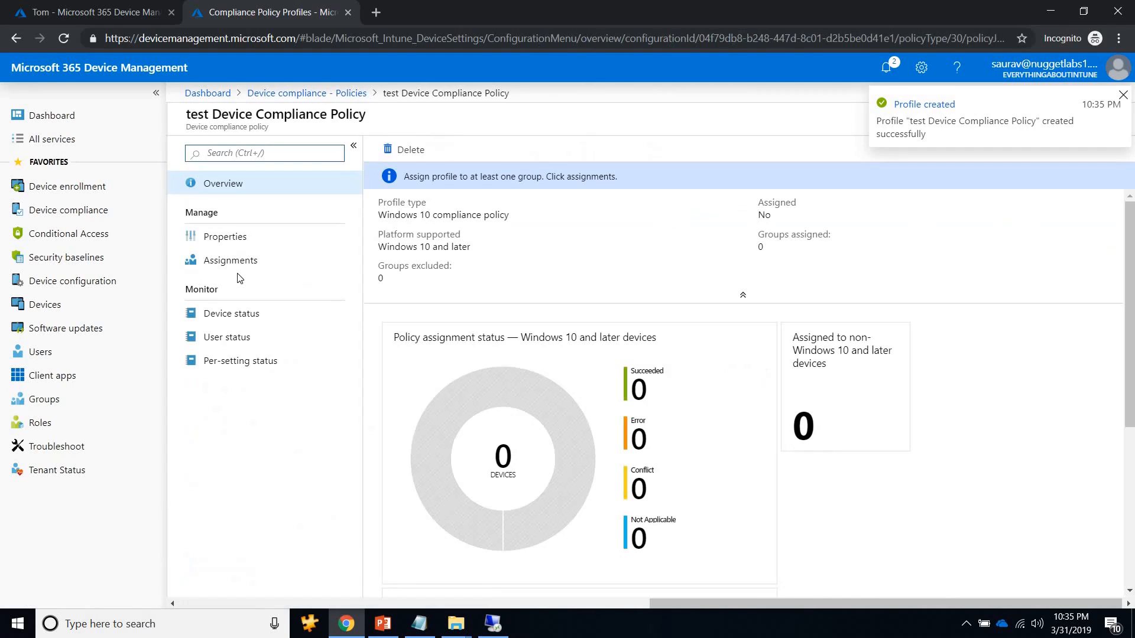
# Assign the policy to Test Security group and save the assignment
pyautogui.click(230, 260)
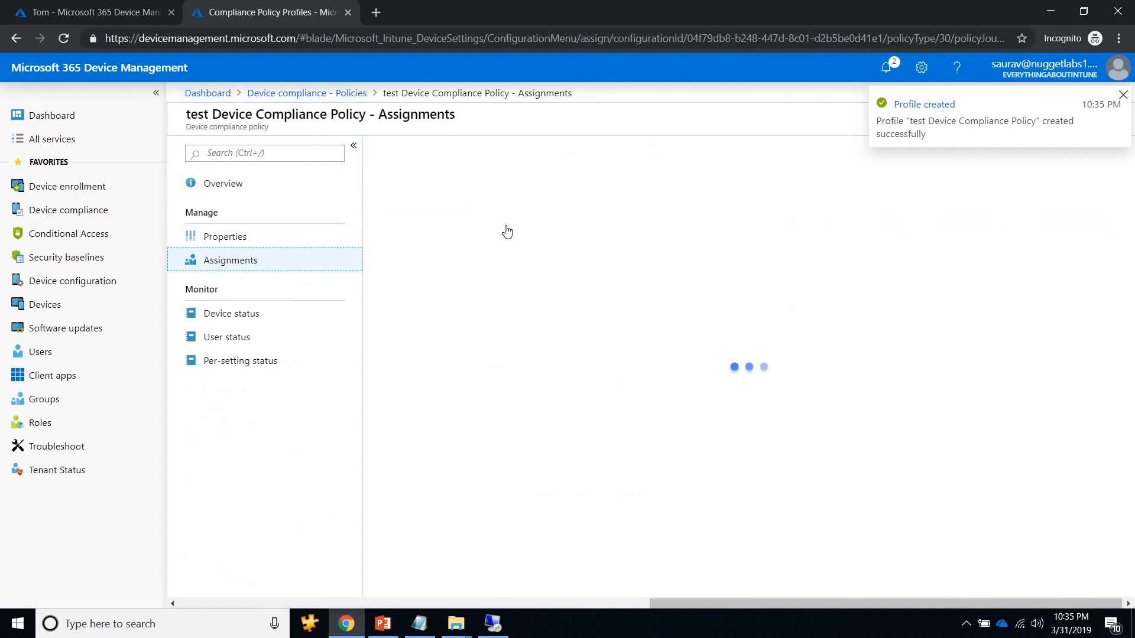
pyautogui.click(491, 283)
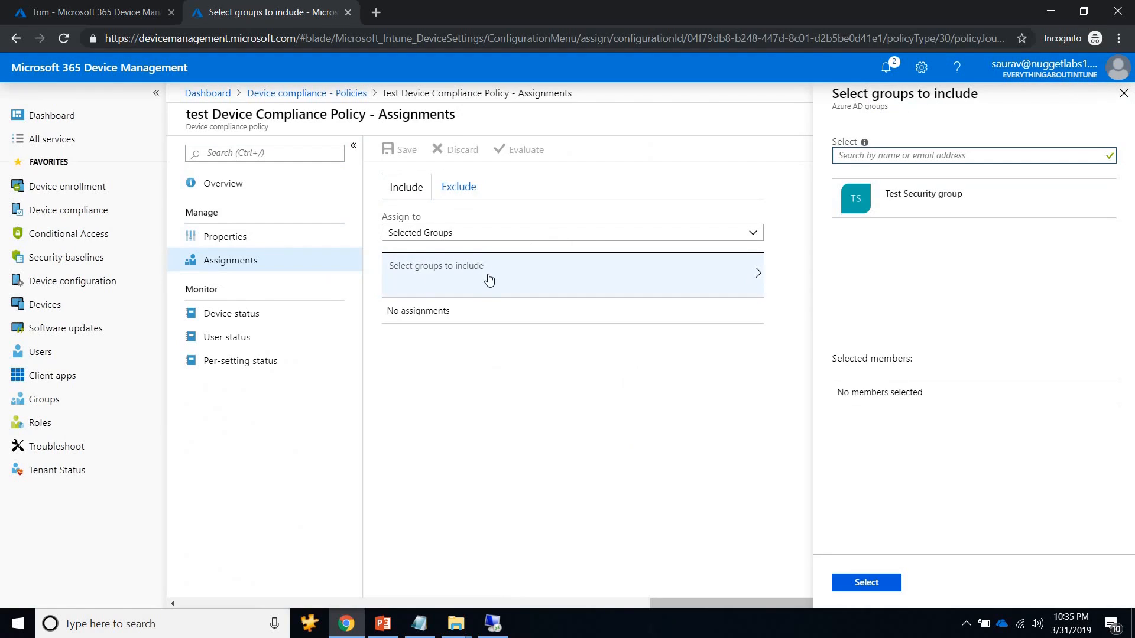
pyautogui.click(929, 204)
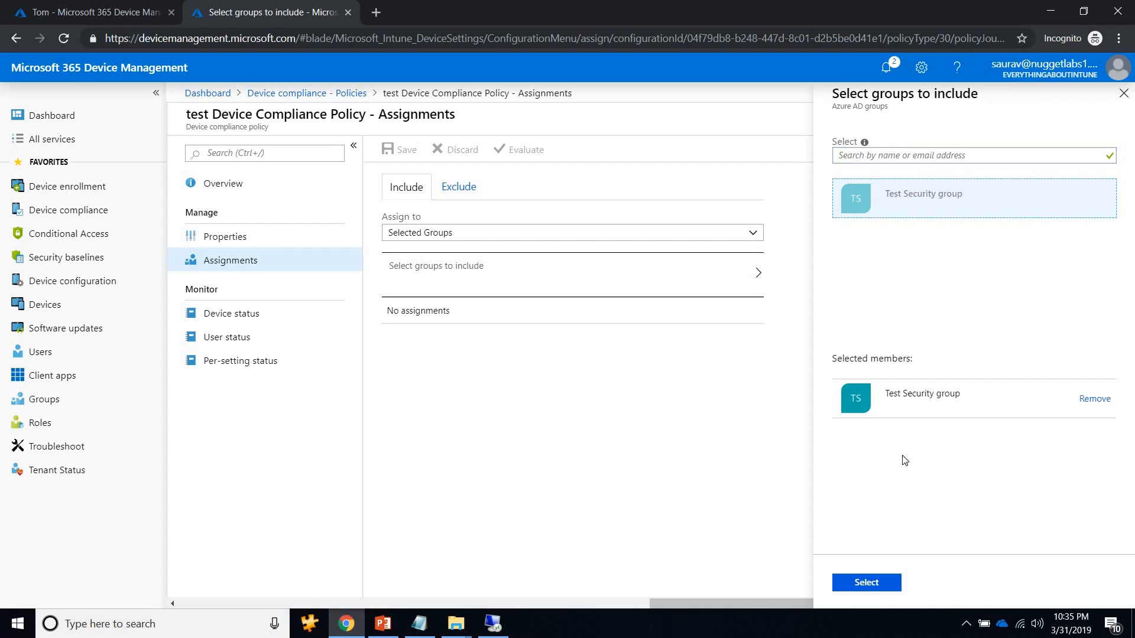
pyautogui.click(866, 584)
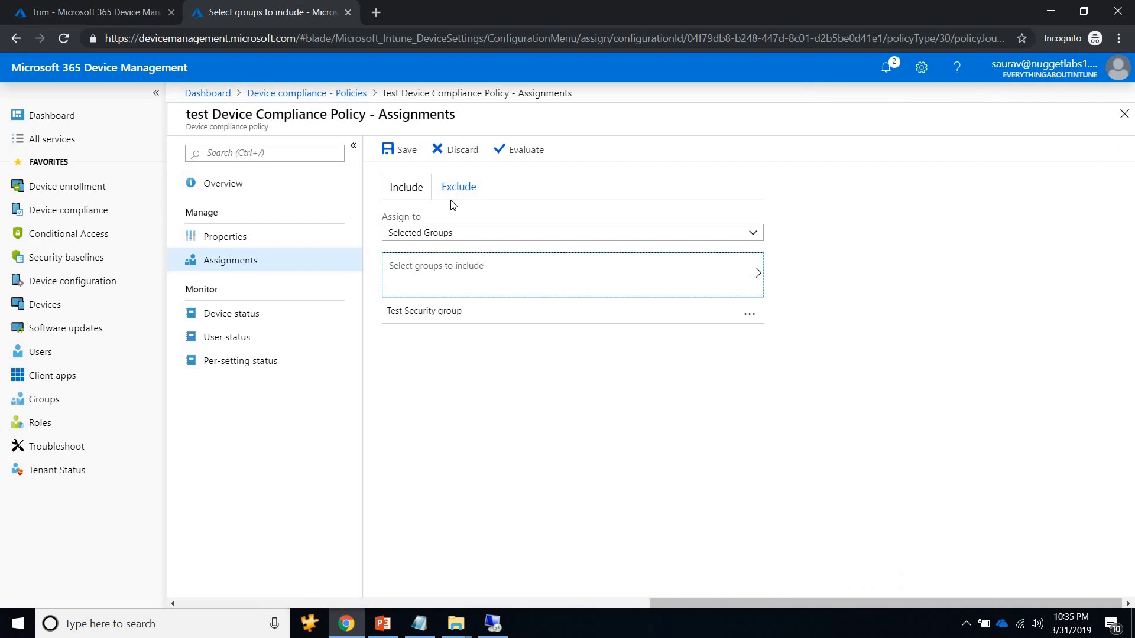
pyautogui.click(401, 156)
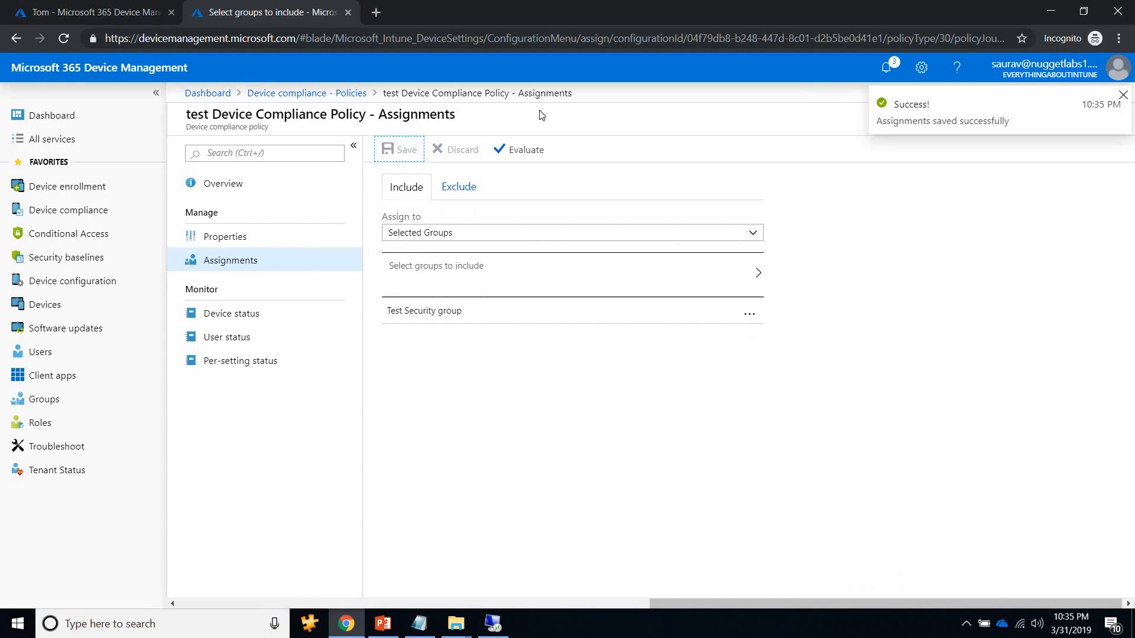
pyautogui.click(1124, 97)
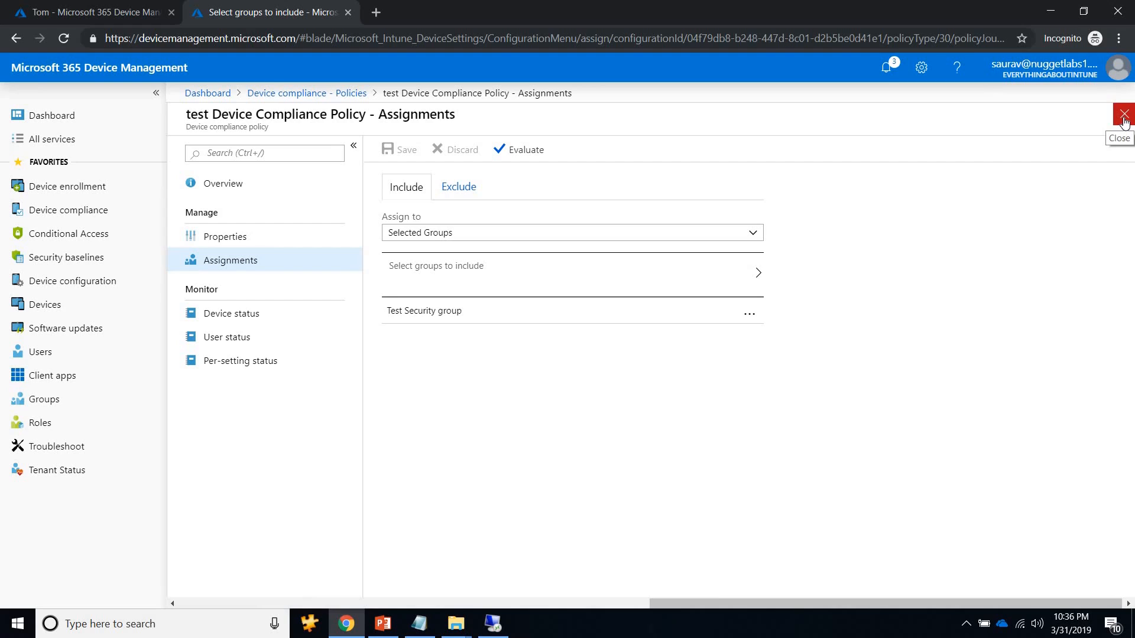
pyautogui.click(1123, 118)
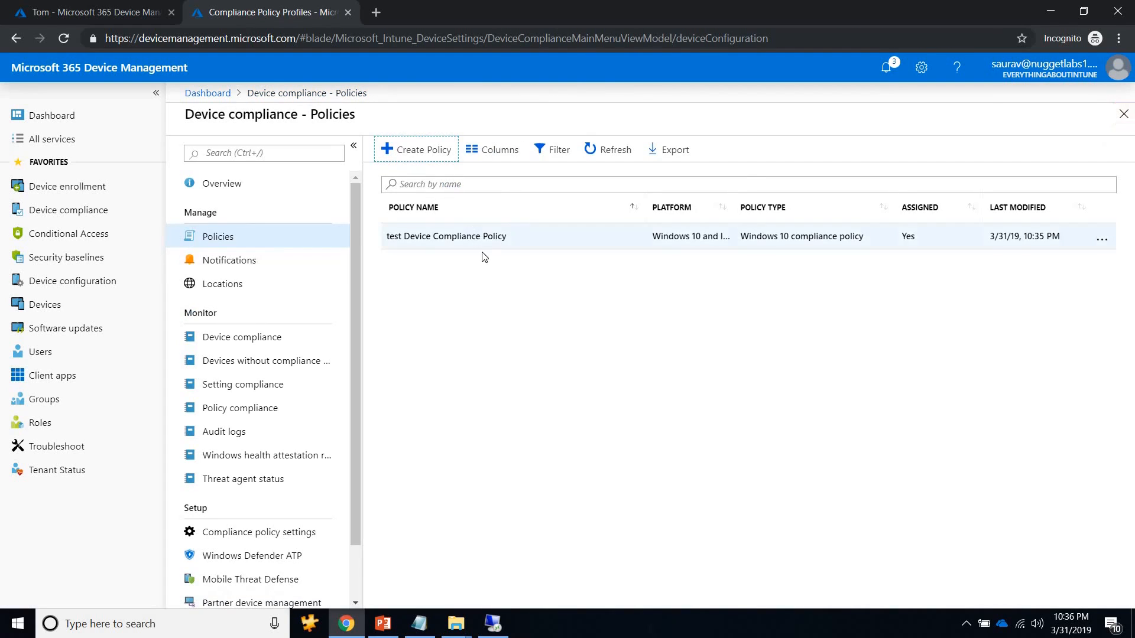
# Send a sync to FC-CL02 from All devices, confirm it, and close the device page
pyautogui.click(49, 305)
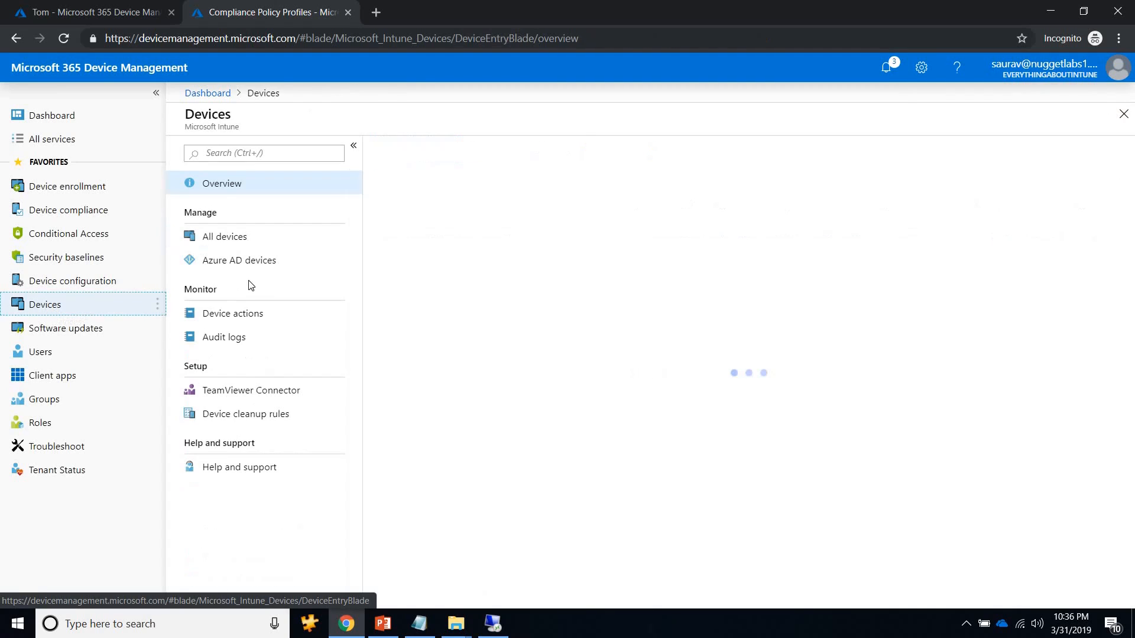
pyautogui.click(224, 239)
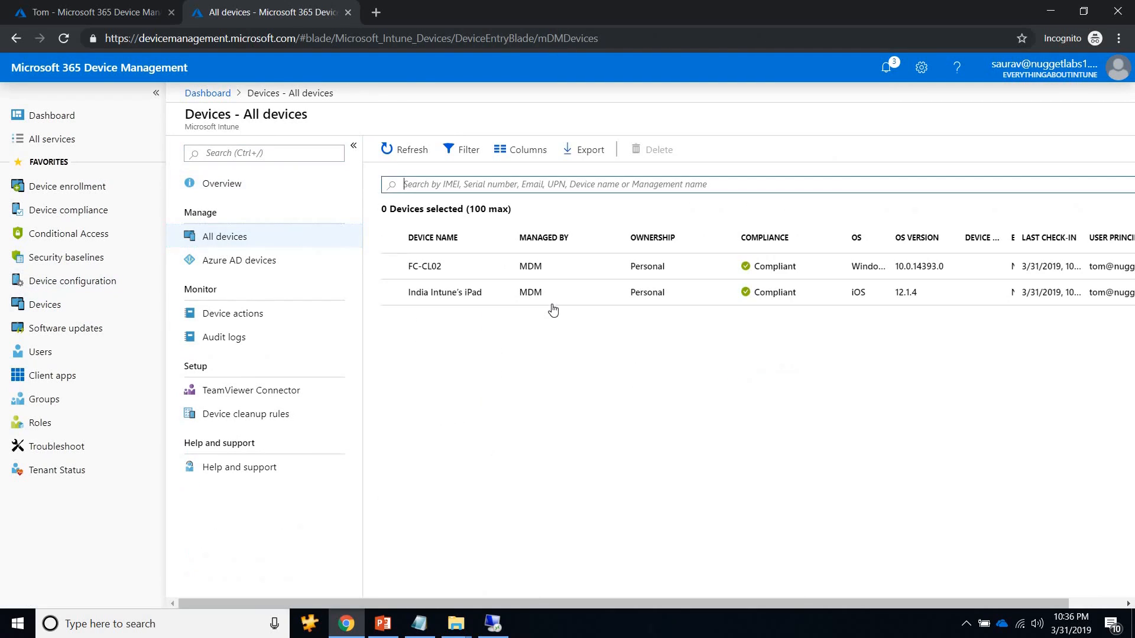
pyautogui.click(440, 270)
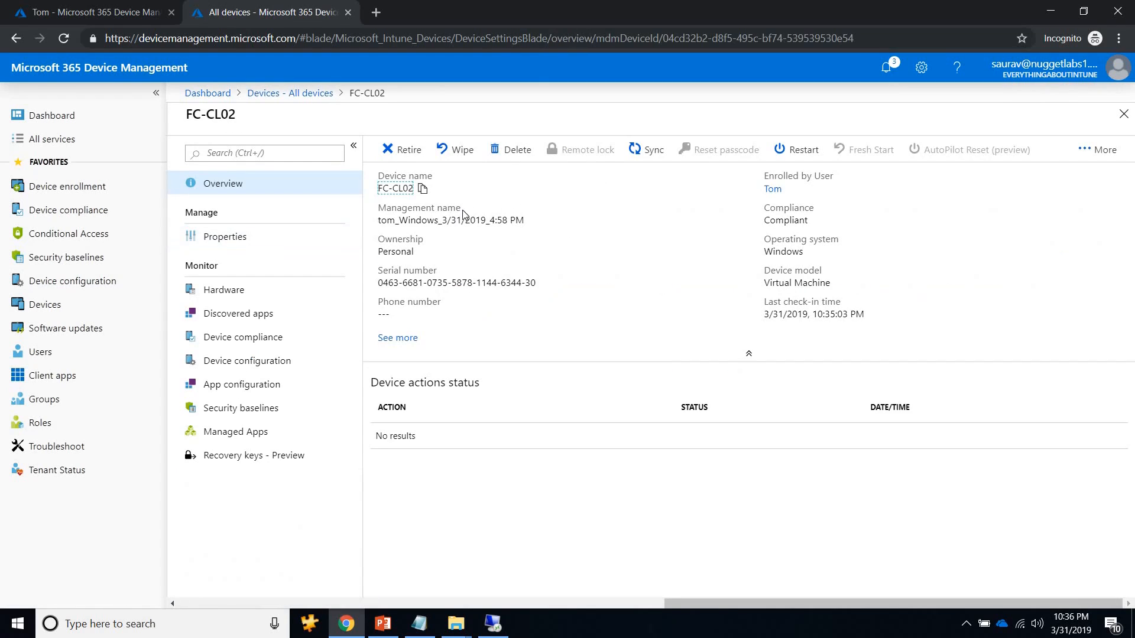
pyautogui.click(643, 159)
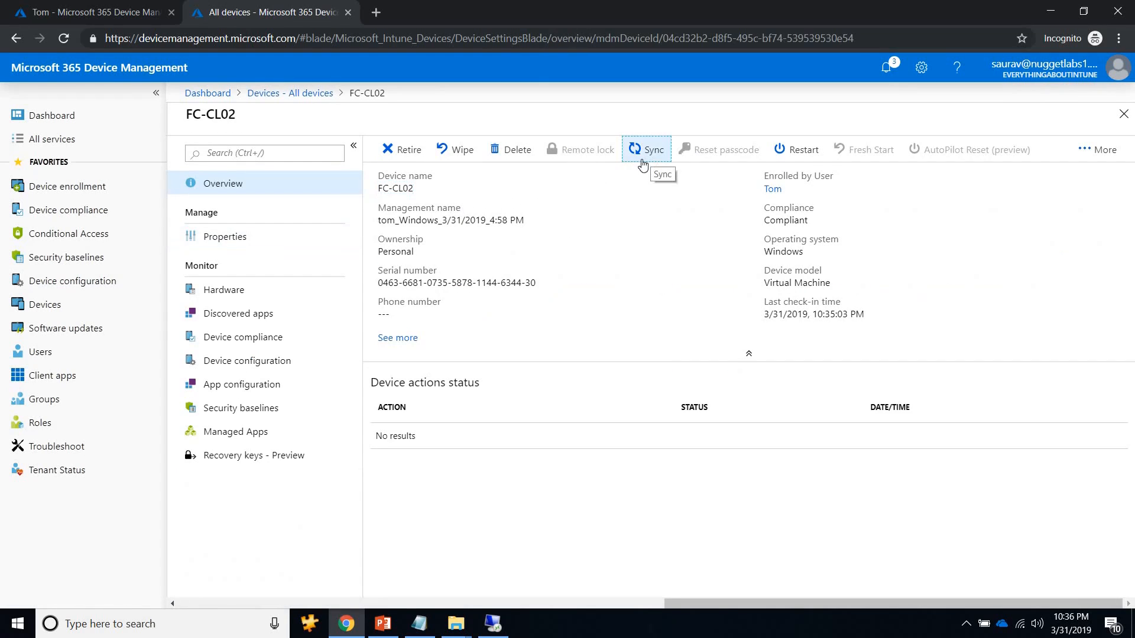
pyautogui.click(419, 239)
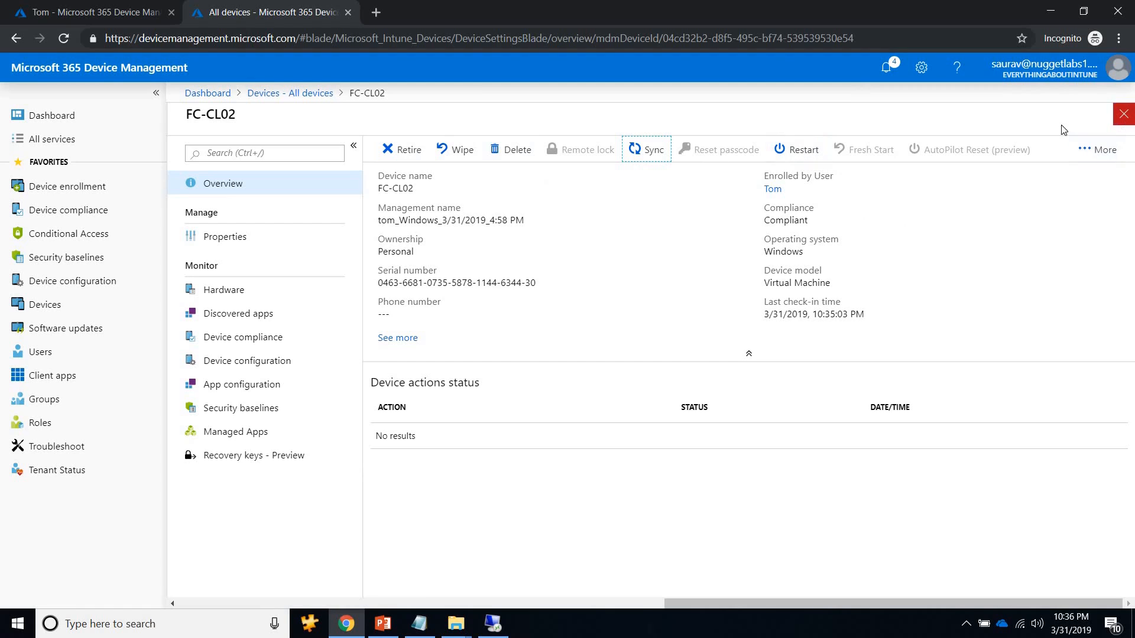
pyautogui.click(1123, 114)
pyautogui.click(493, 624)
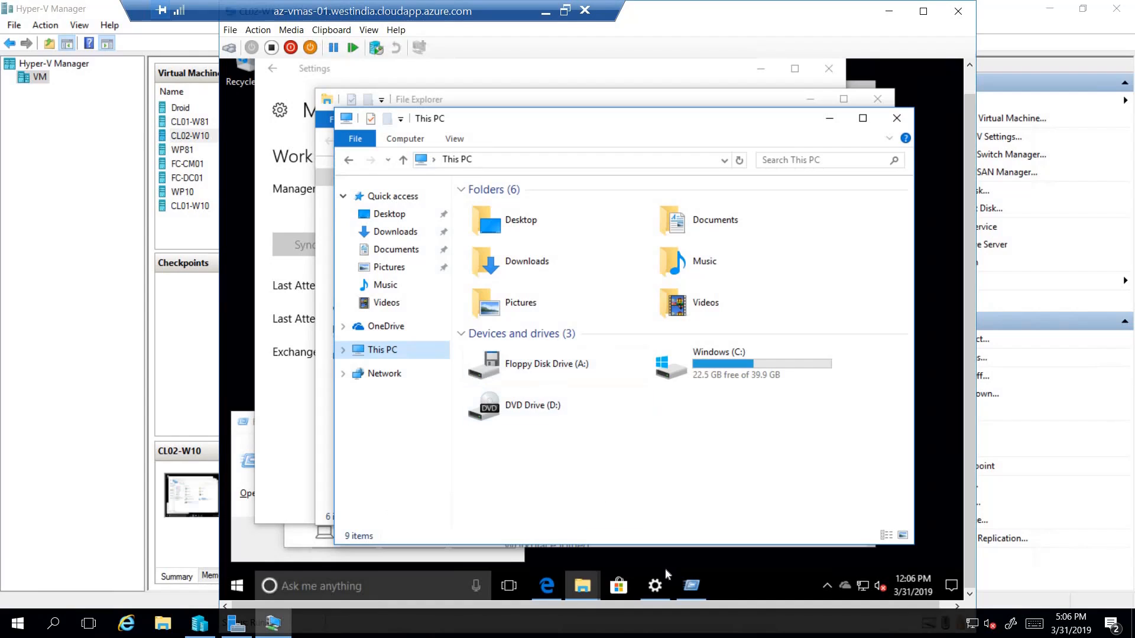
# Trigger a sync from the VM's work or school account under Settings > Accounts
pyautogui.click(661, 588)
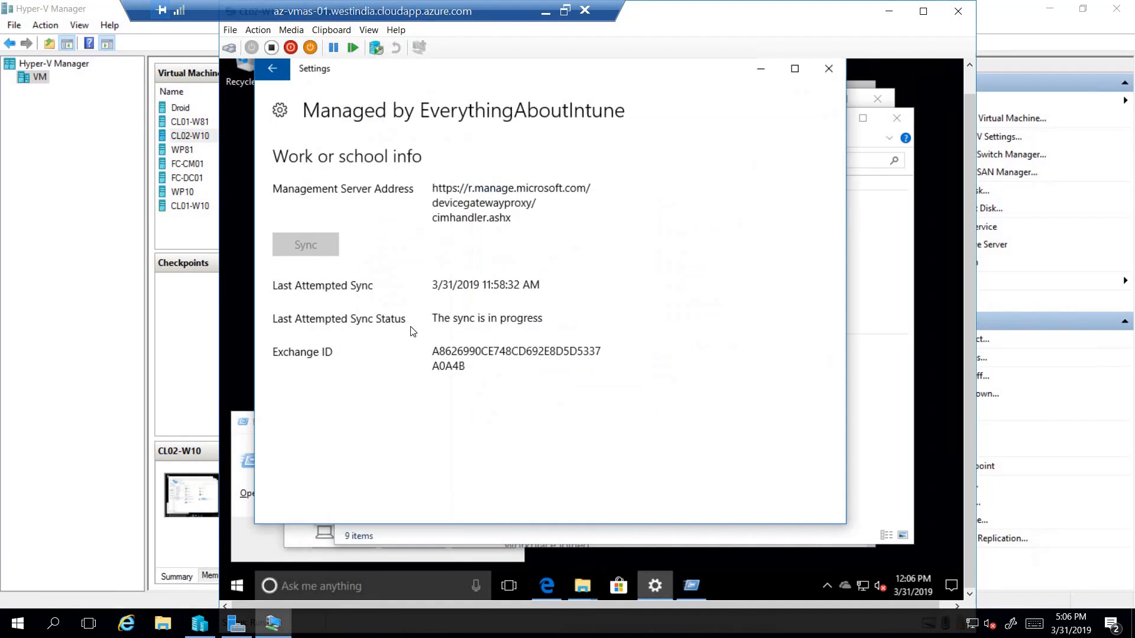
pyautogui.click(272, 70)
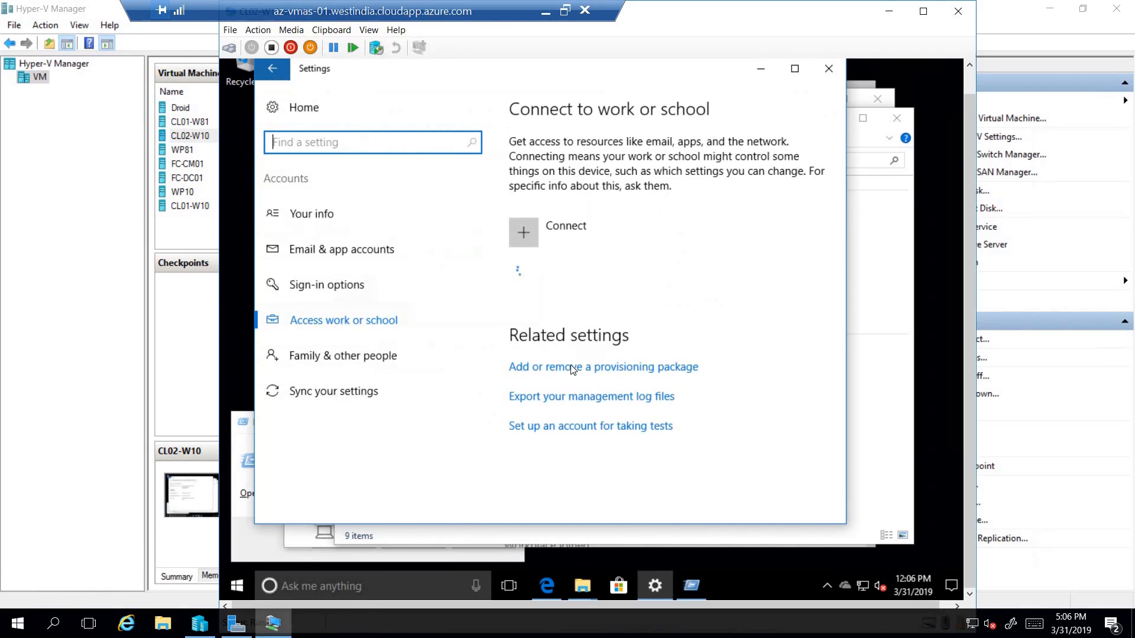
pyautogui.click(272, 70)
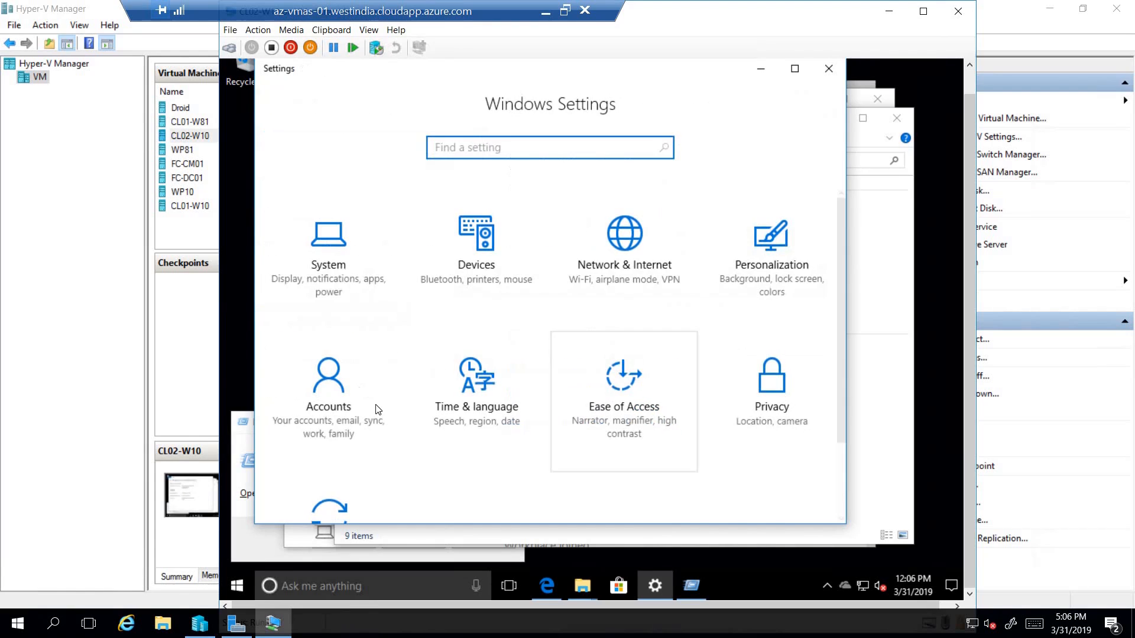
pyautogui.click(339, 395)
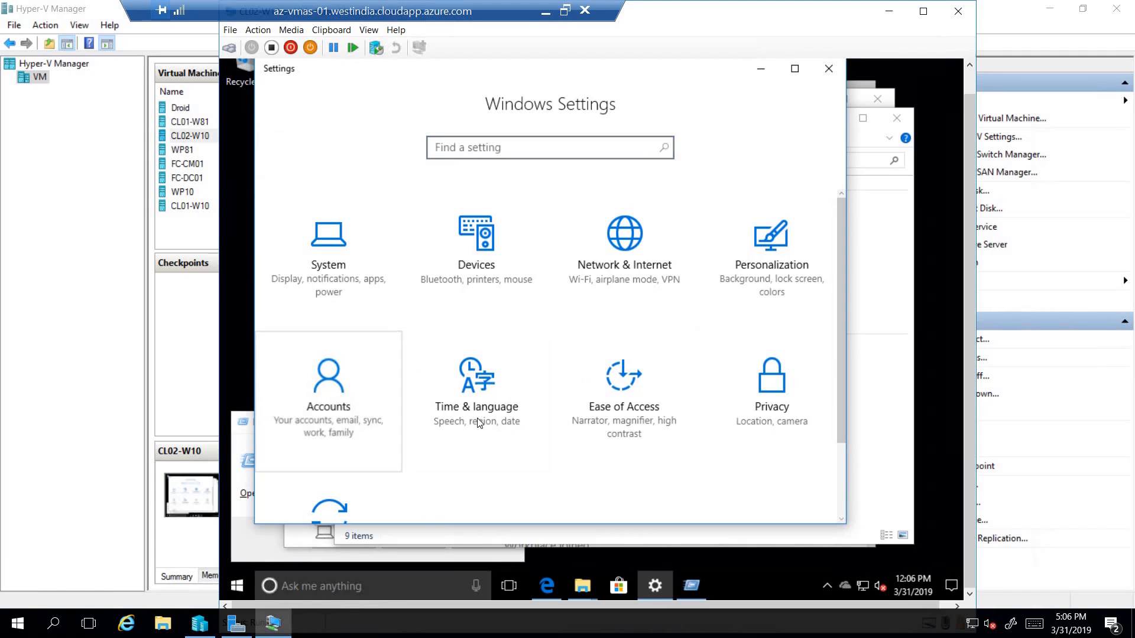
pyautogui.click(370, 322)
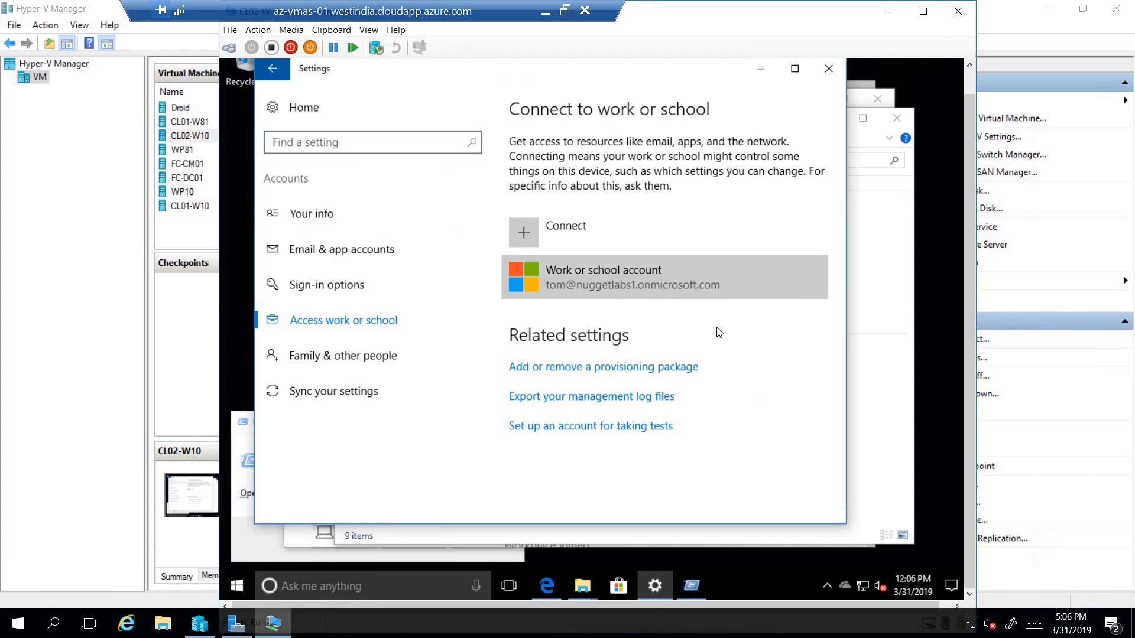
pyautogui.click(617, 289)
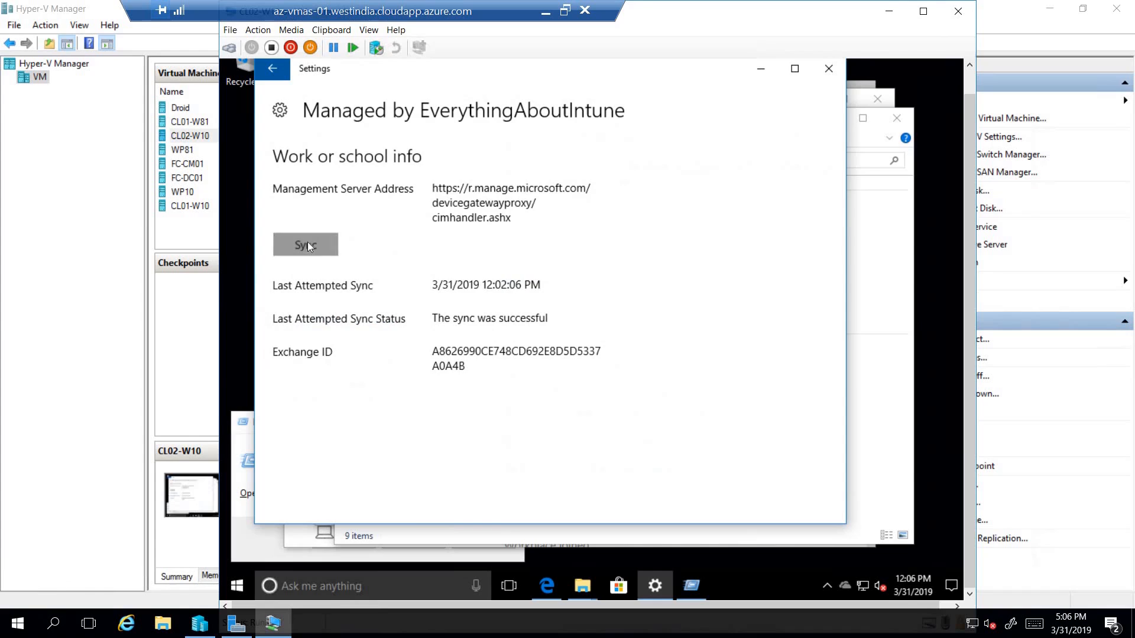
pyautogui.click(308, 243)
pyautogui.click(273, 70)
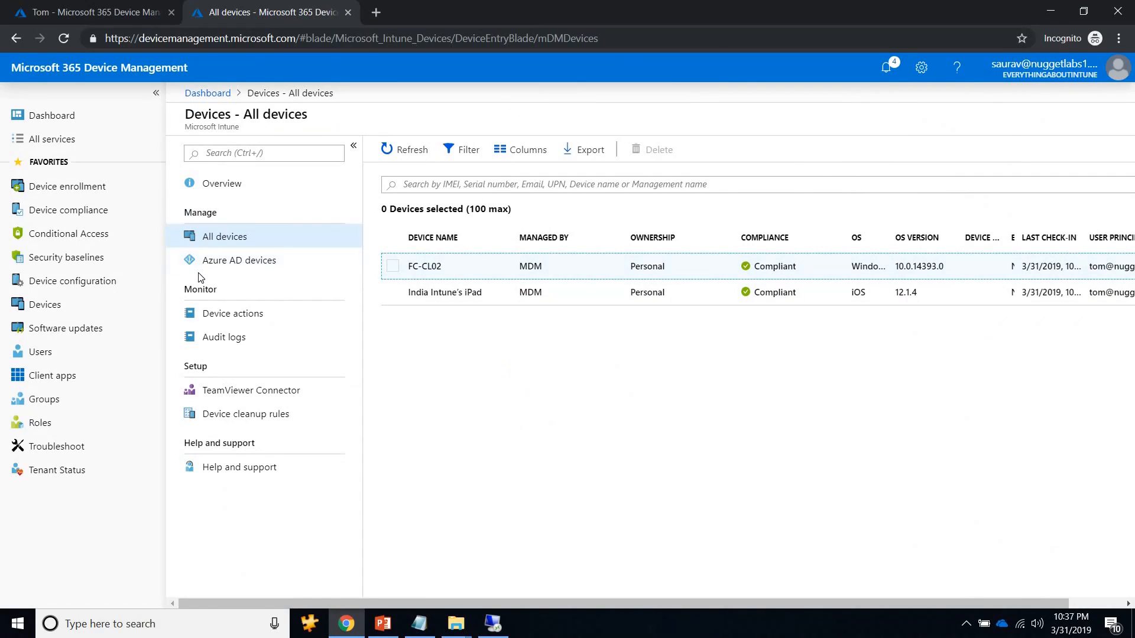
# Open Client apps > Apps, review the Add app type options, and close the panel without adding
pyautogui.click(56, 384)
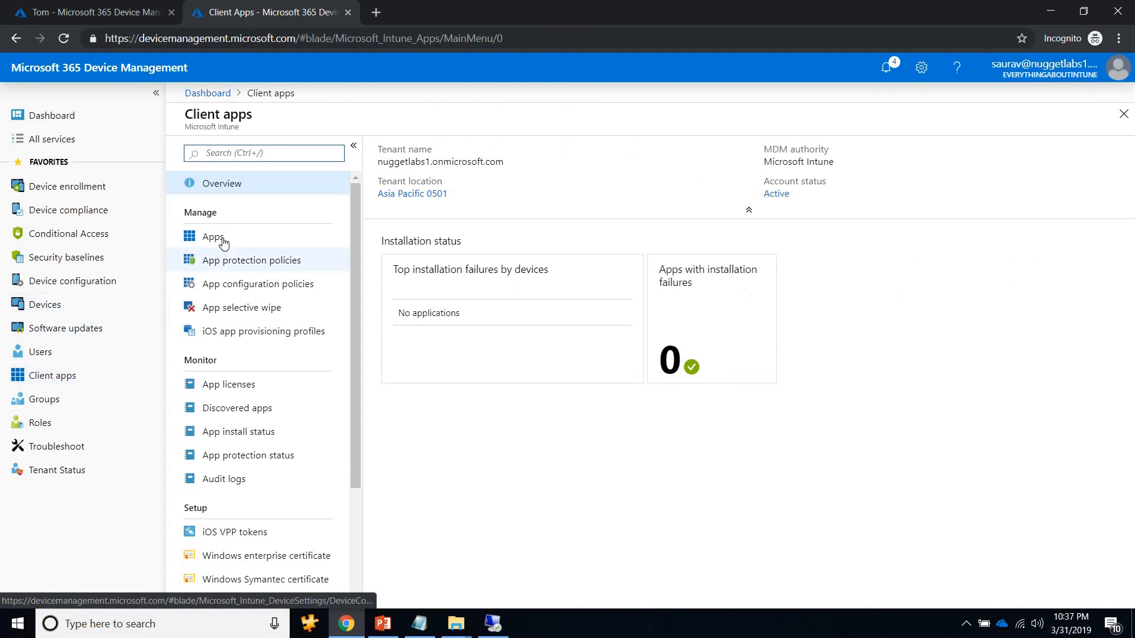
pyautogui.click(223, 241)
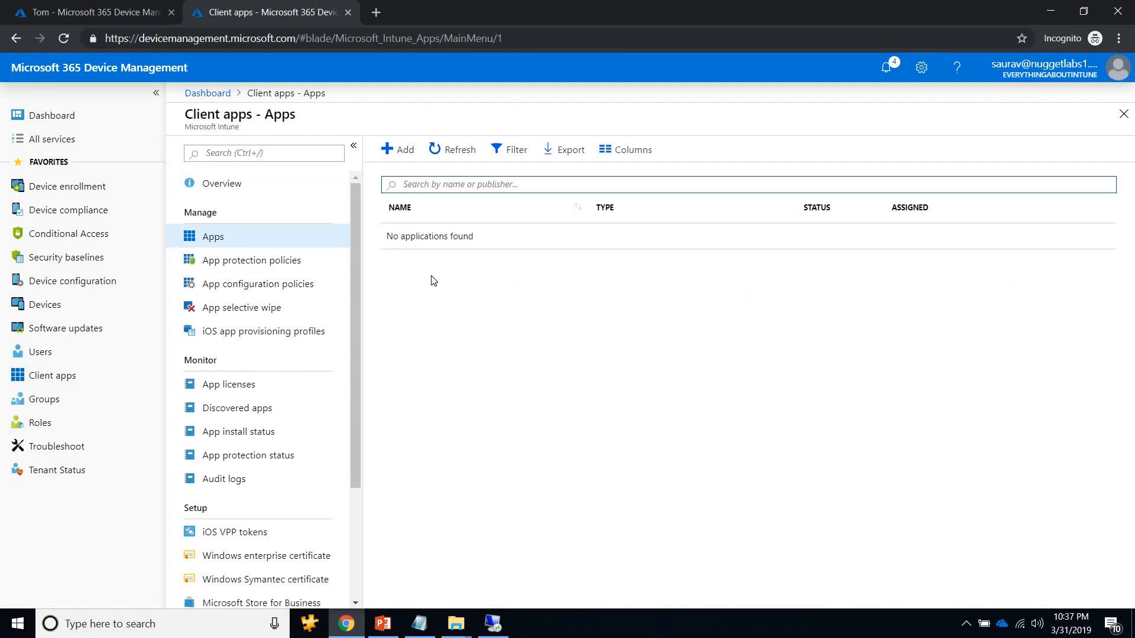
pyautogui.click(397, 149)
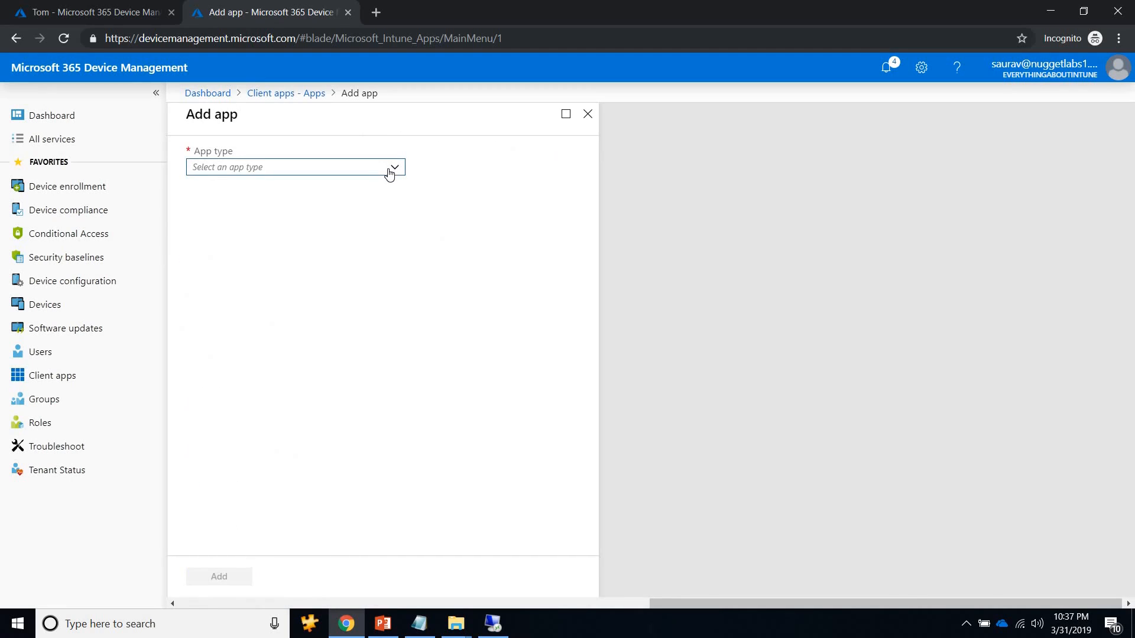
pyautogui.click(389, 171)
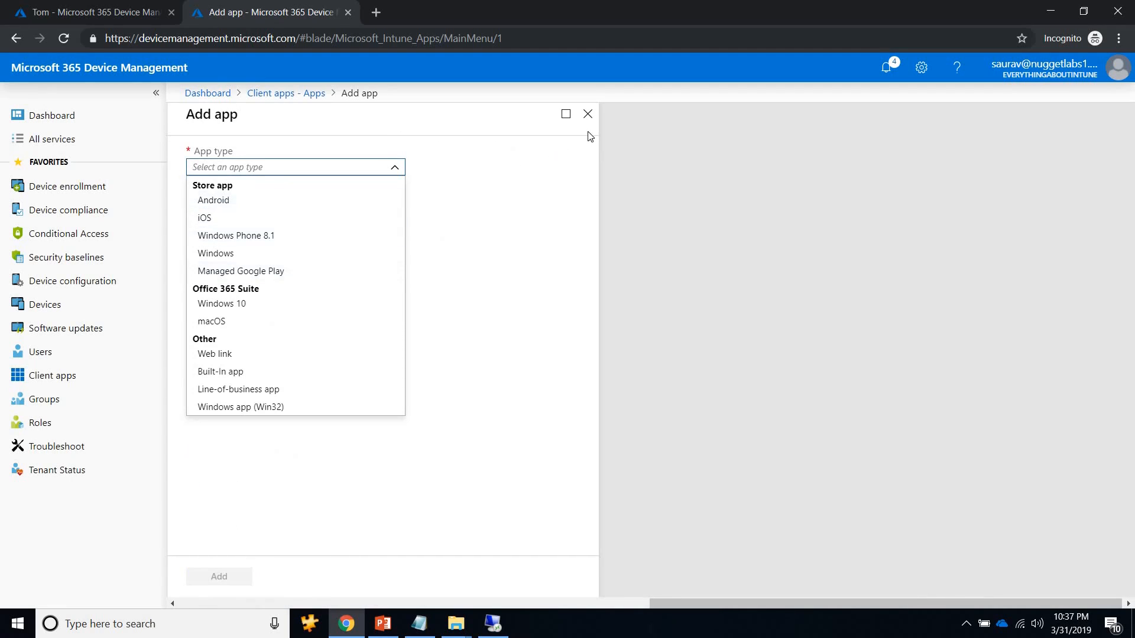
pyautogui.click(587, 114)
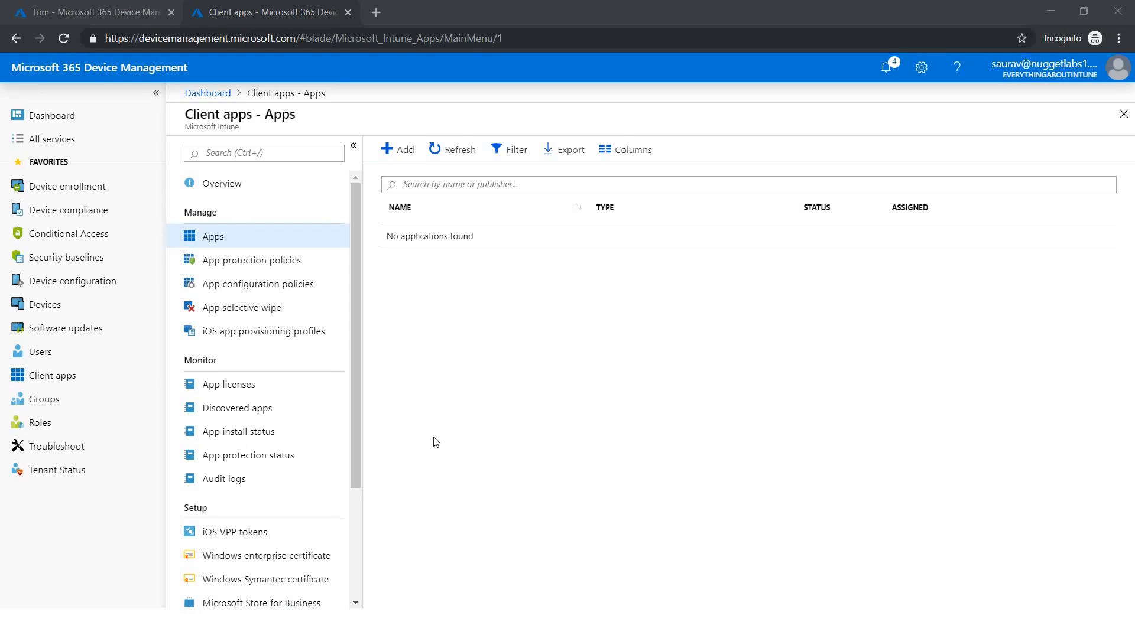
# Advance the DoneIt.pptx slide show through Customize Company Portal and Supported devices to Testing the Enrollment
pyautogui.hotkey('alt', 'Tab')
pyautogui.hotkey('alt', 'Tab')
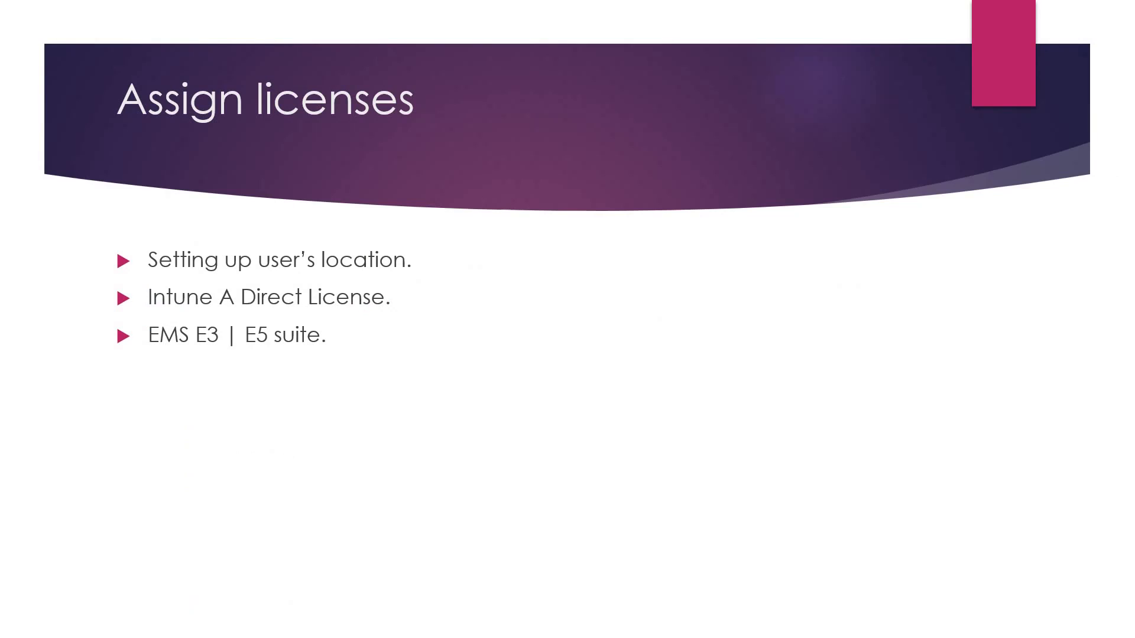
pyautogui.press('Right')
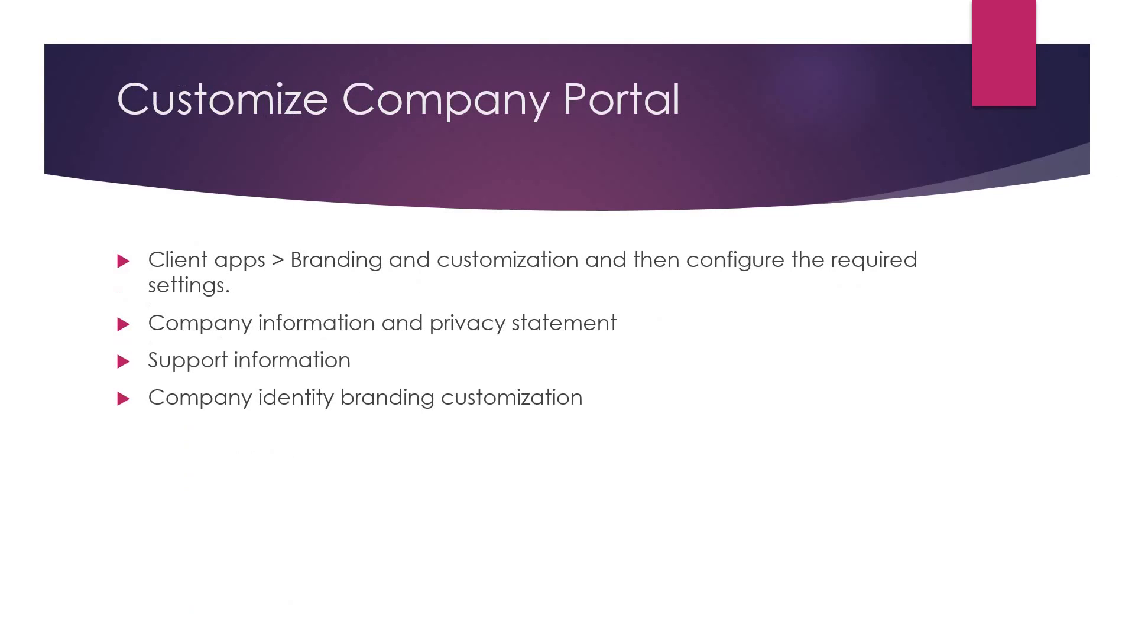
pyautogui.press('Right')
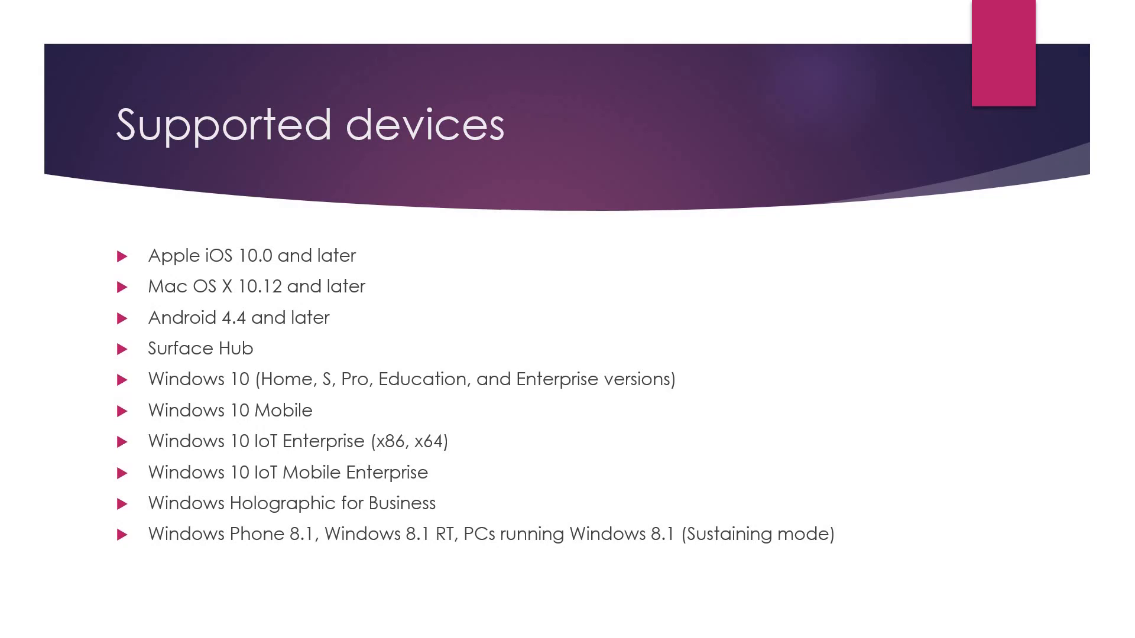
pyautogui.press('Right')
pyautogui.press('Right')
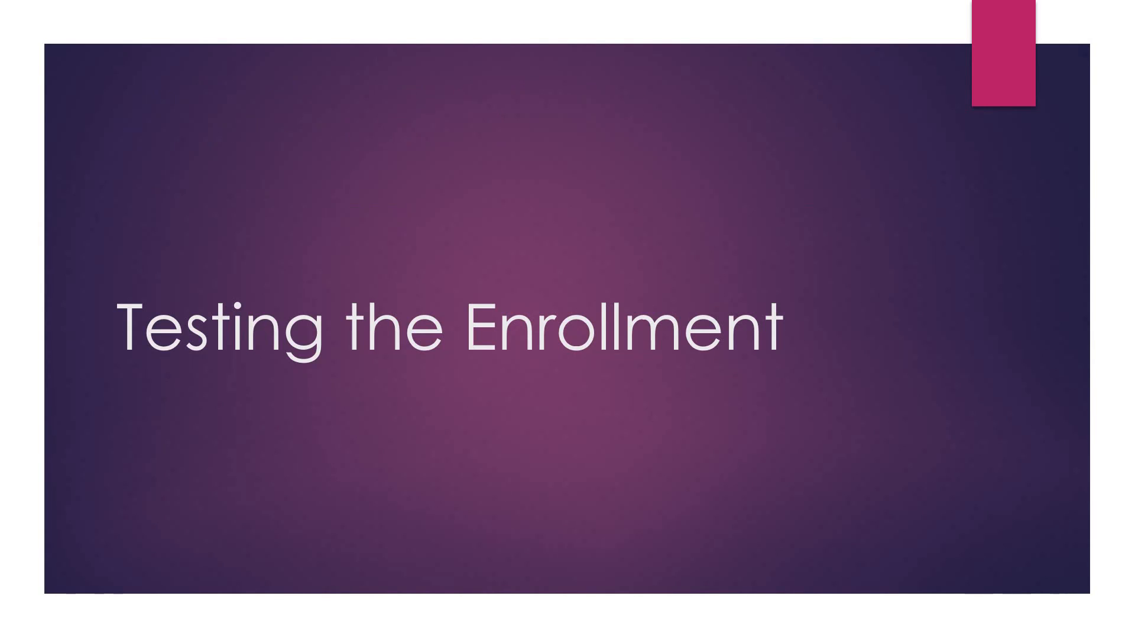